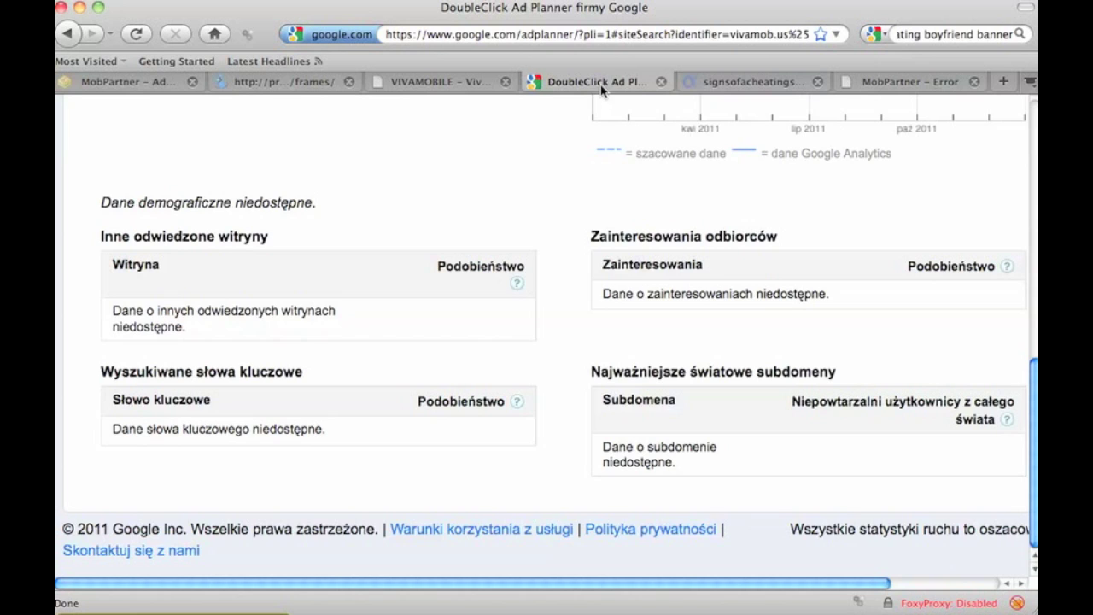
Copy vivamob.us from the Ad Planner site search, look it up on Quantcast, and examine its audience profile
left_click_drag(190, 329, 70, 329)
key("super+c")
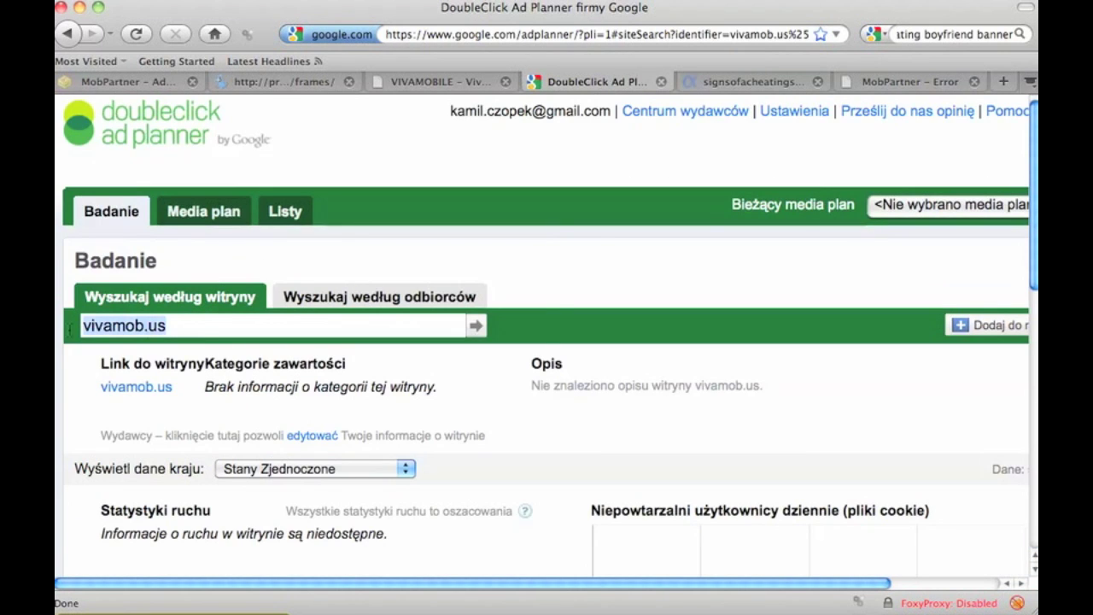
left_click(733, 82)
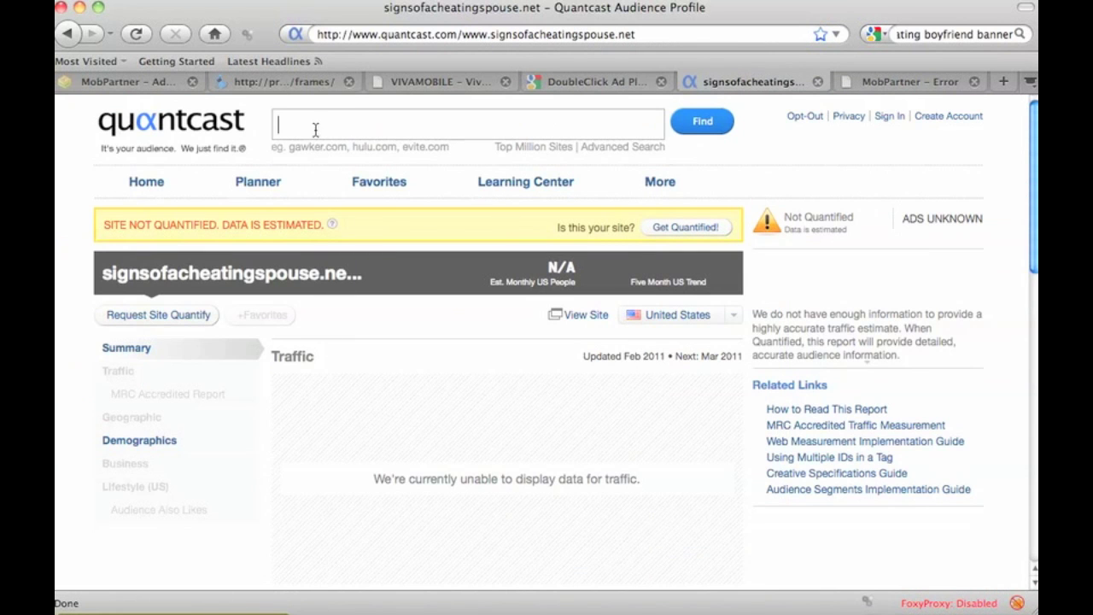
key("super+v")
left_click(706, 129)
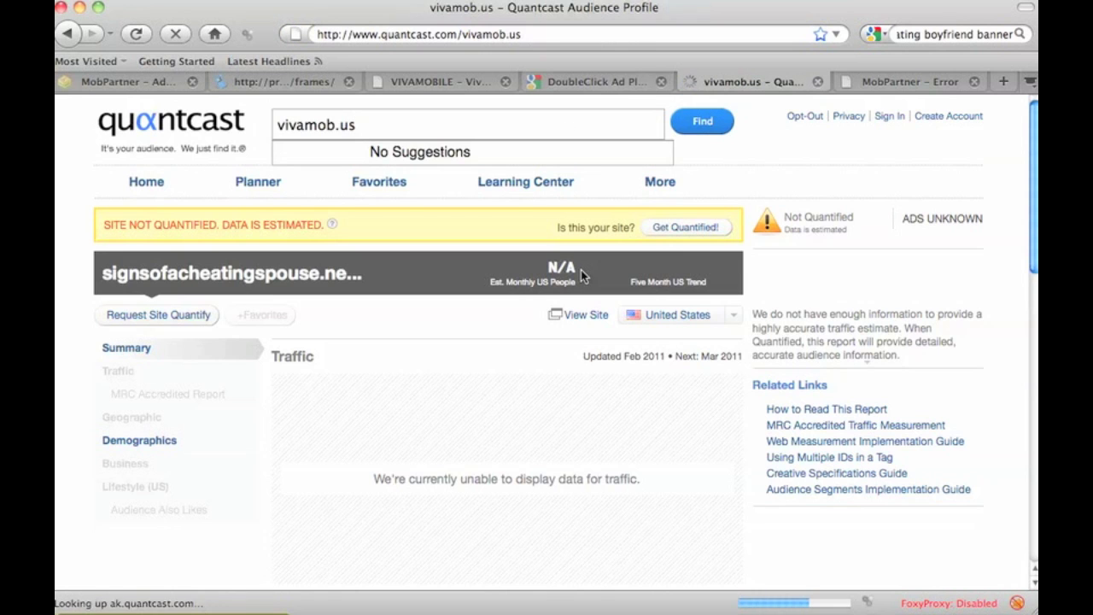
scroll(580, 270, "down", 15)
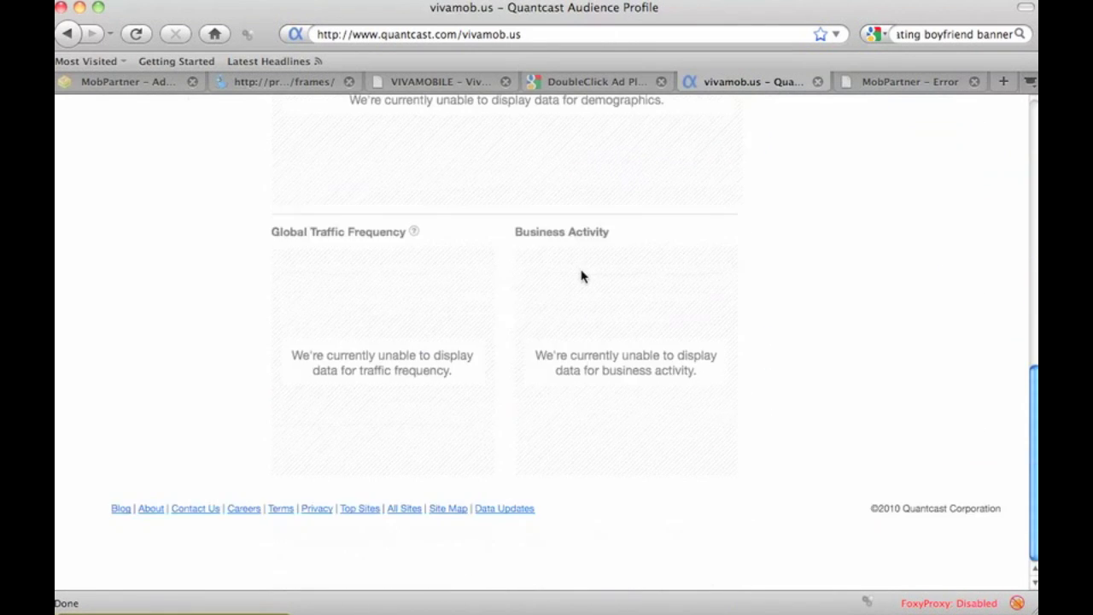
scroll(581, 276, "up", 15)
scroll(581, 276, "down", 5)
scroll(580, 276, "up", 5)
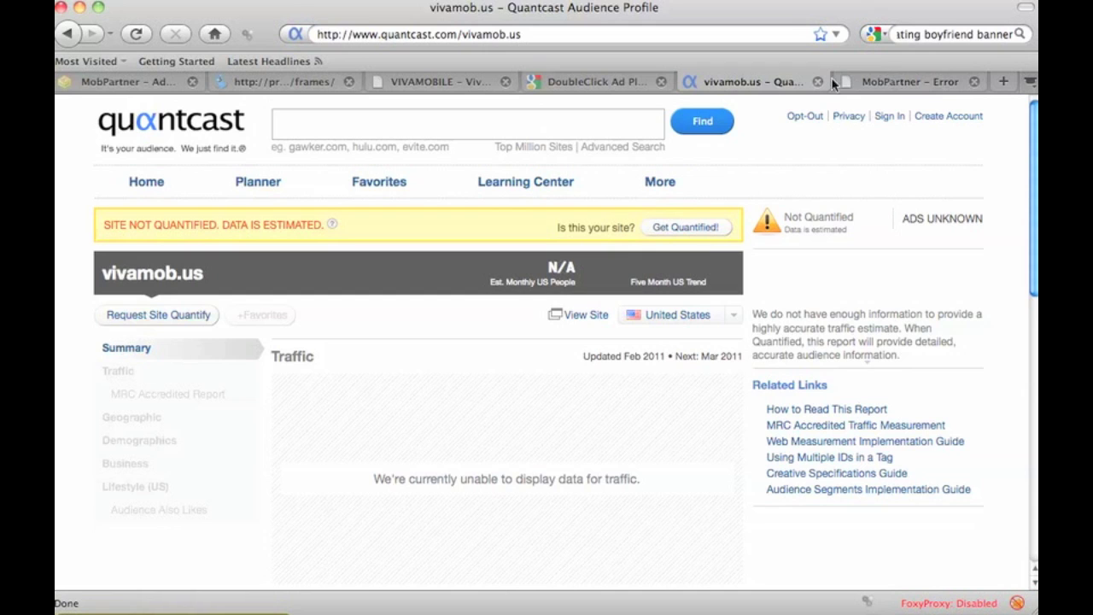
Search the web for "google keyword tool" in a new tab and open the Google AdWords Keyword Tool result
left_click(1004, 81)
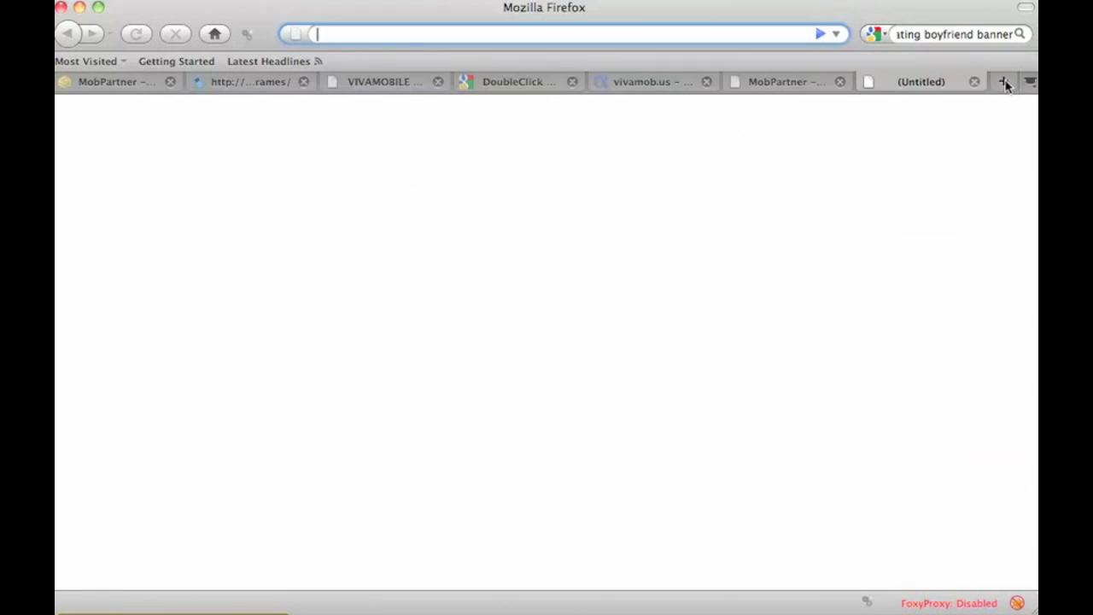
left_click(925, 35)
type("goo")
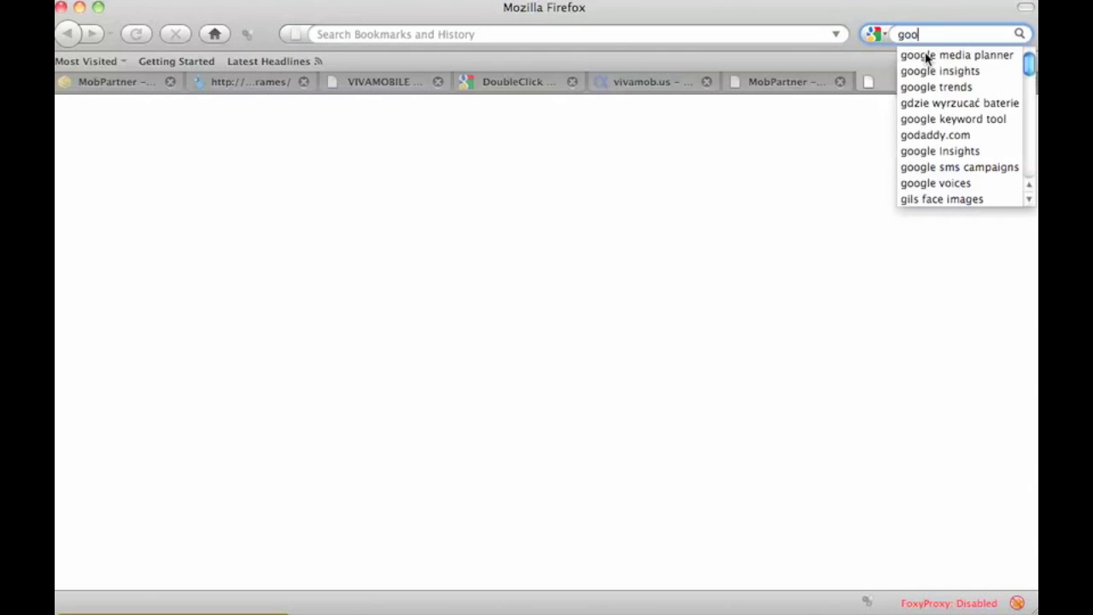
type("gle keyword tool")
key("Return")
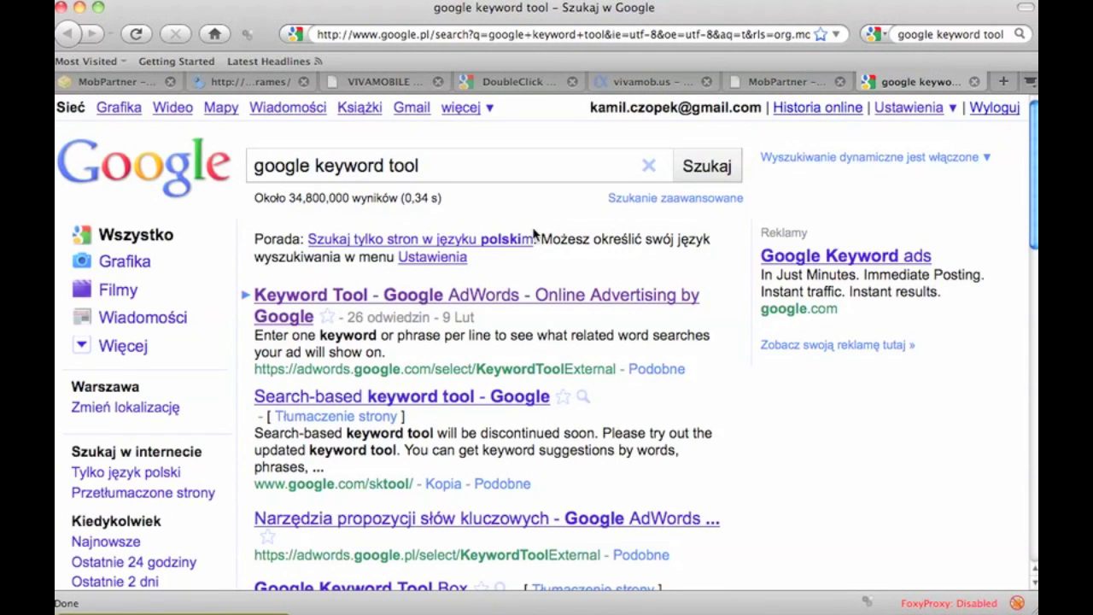
left_click(352, 300)
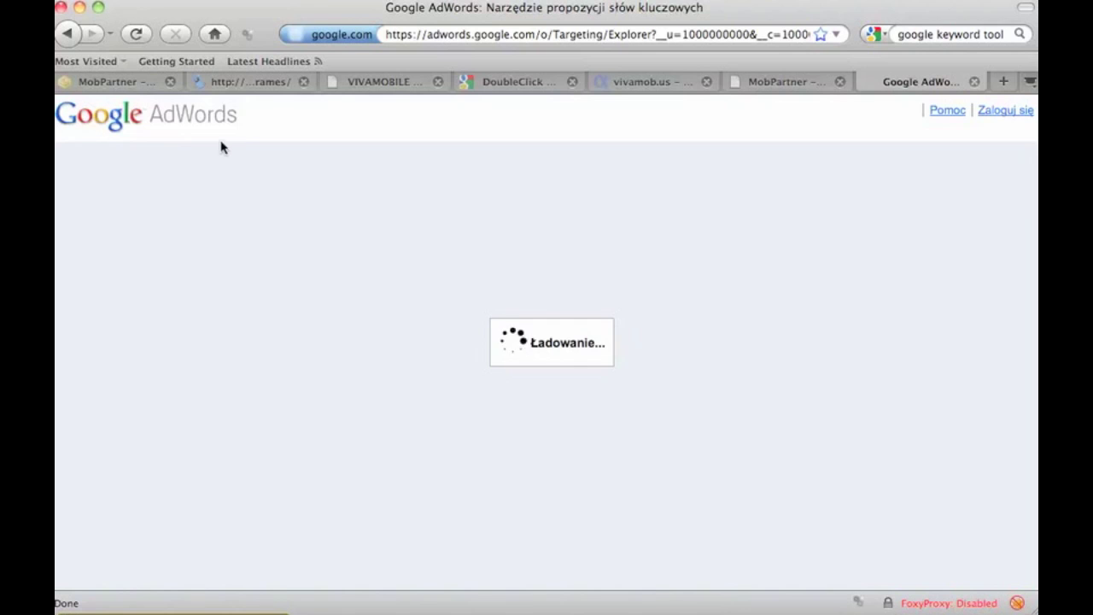
Examine the Cheat Meter banners and their wording on MobPartner's VivaMobile USA promotion page
left_click(261, 82)
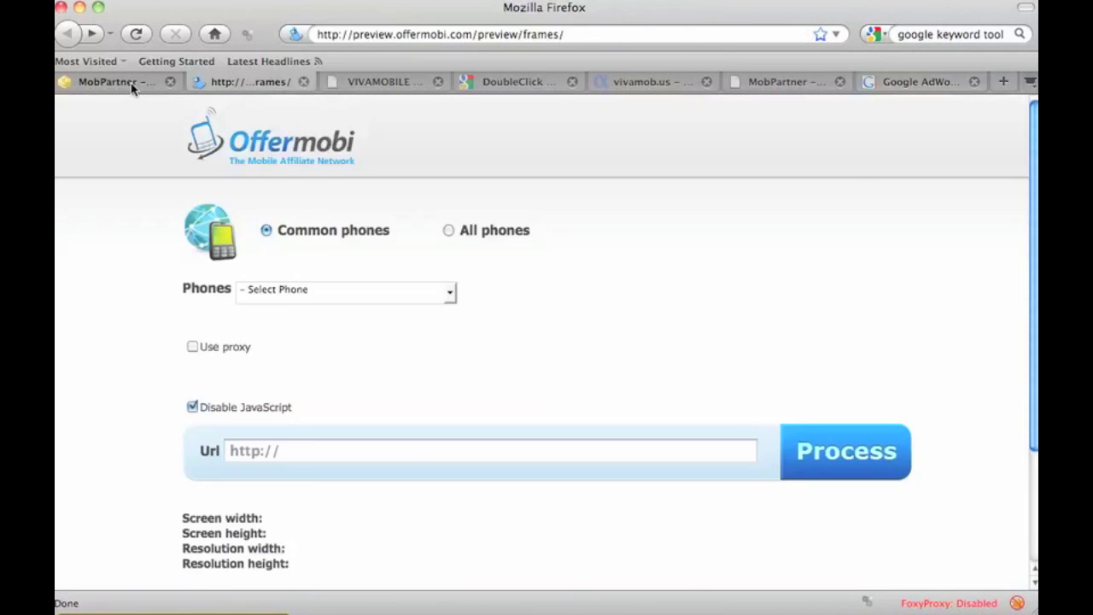
left_click(131, 83)
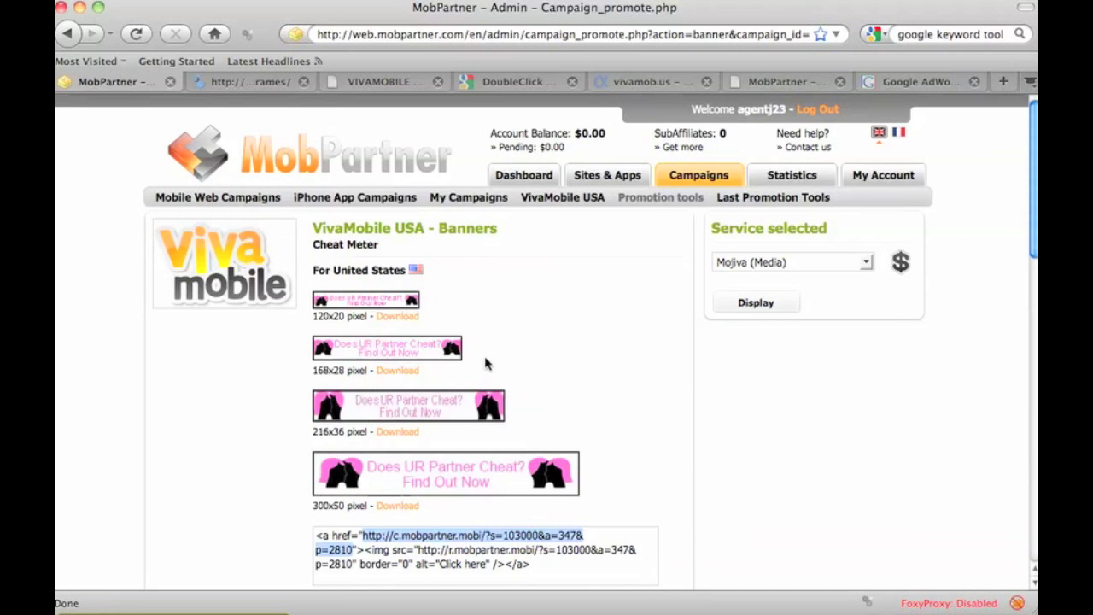
scroll(486, 362, "down", 5)
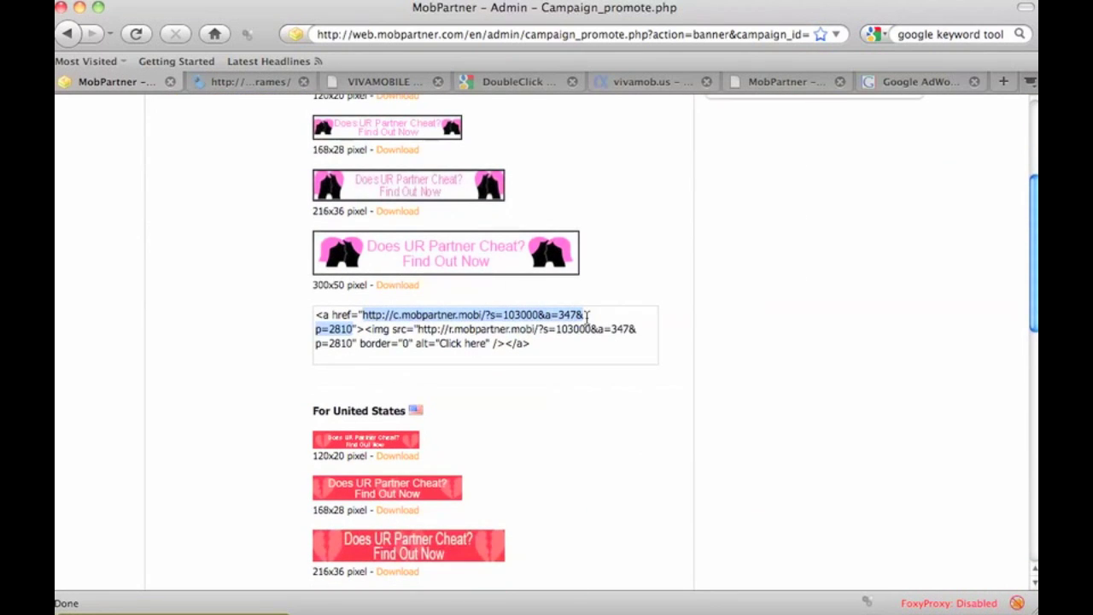
scroll(587, 321, "down", 2)
scroll(587, 321, "down", 4)
scroll(587, 322, "down", 5)
scroll(587, 321, "down", 4)
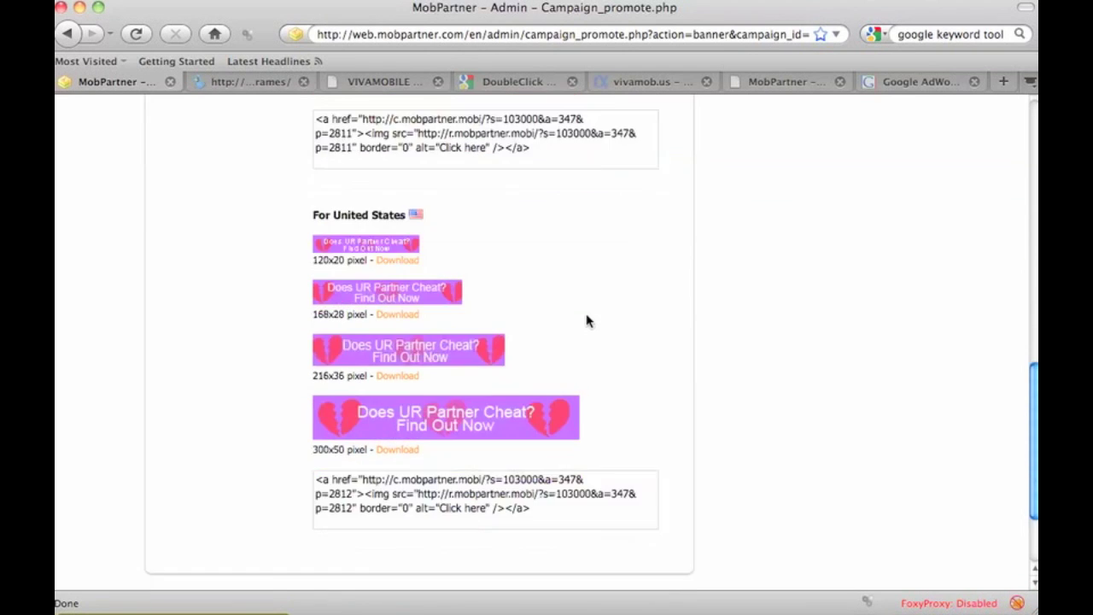
Back in the AdWords keyword tool, enter the keyword "cheating" and limit the search to Stany Zjednoczone and angielski
left_click(921, 82)
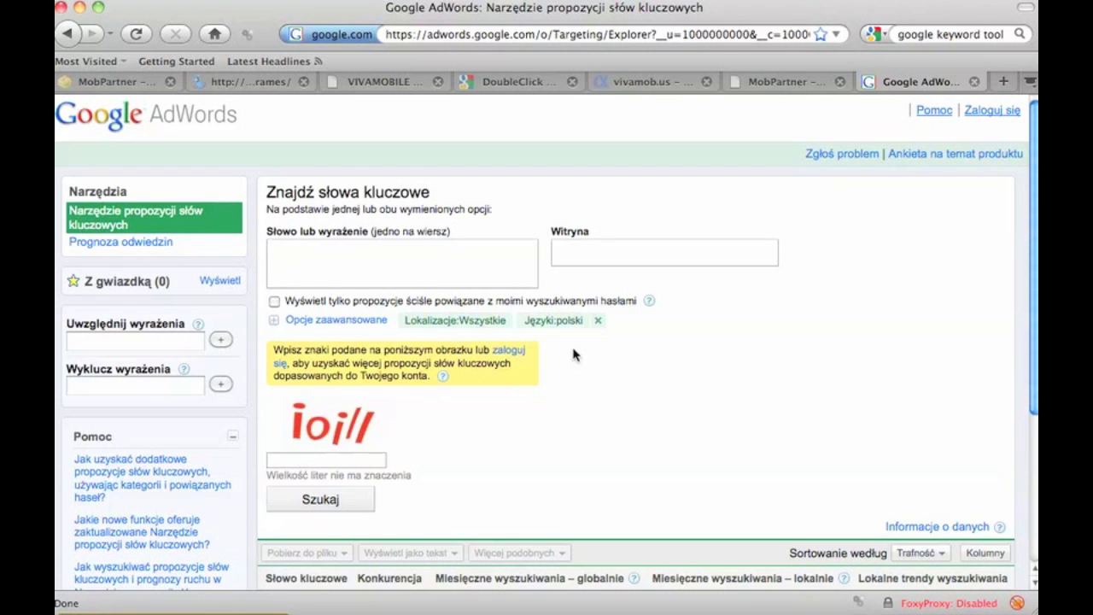
type("cheating")
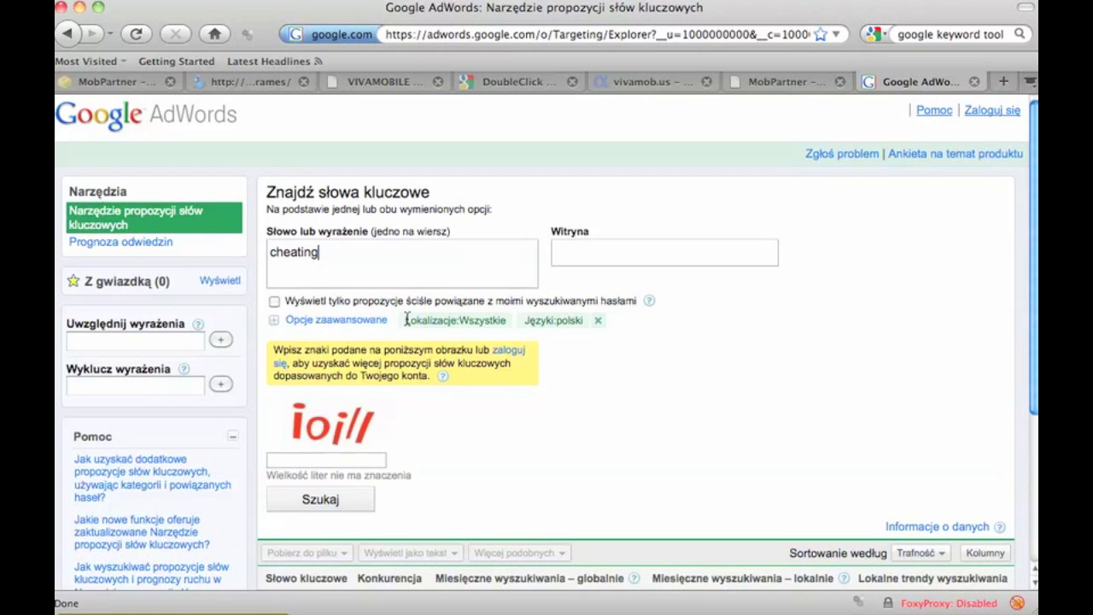
left_click(329, 319)
left_click(529, 365)
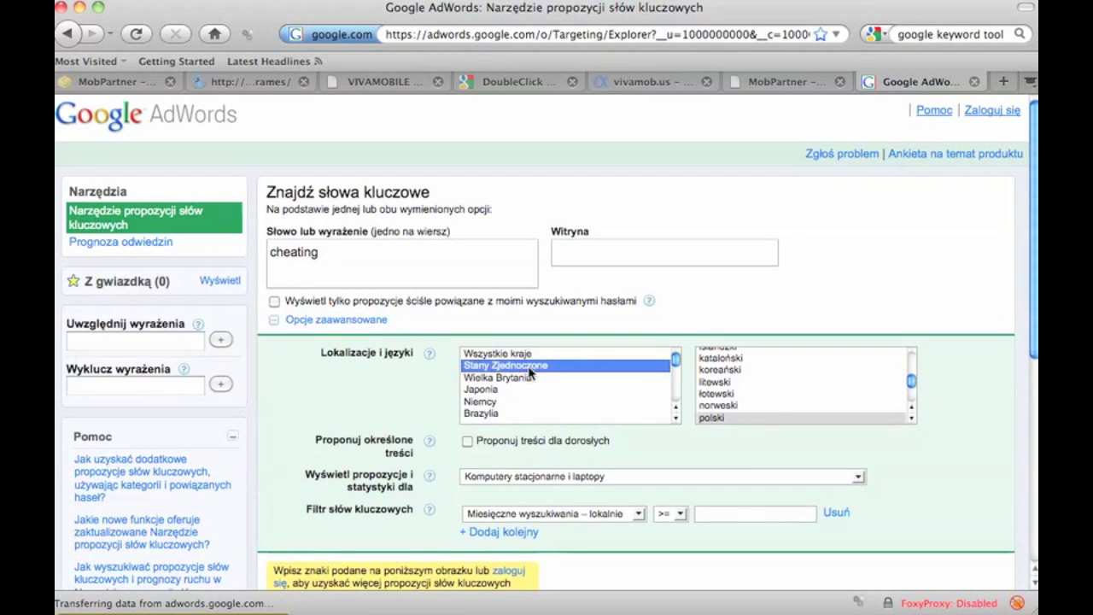
scroll(741, 391, "up", 5)
left_click(734, 365)
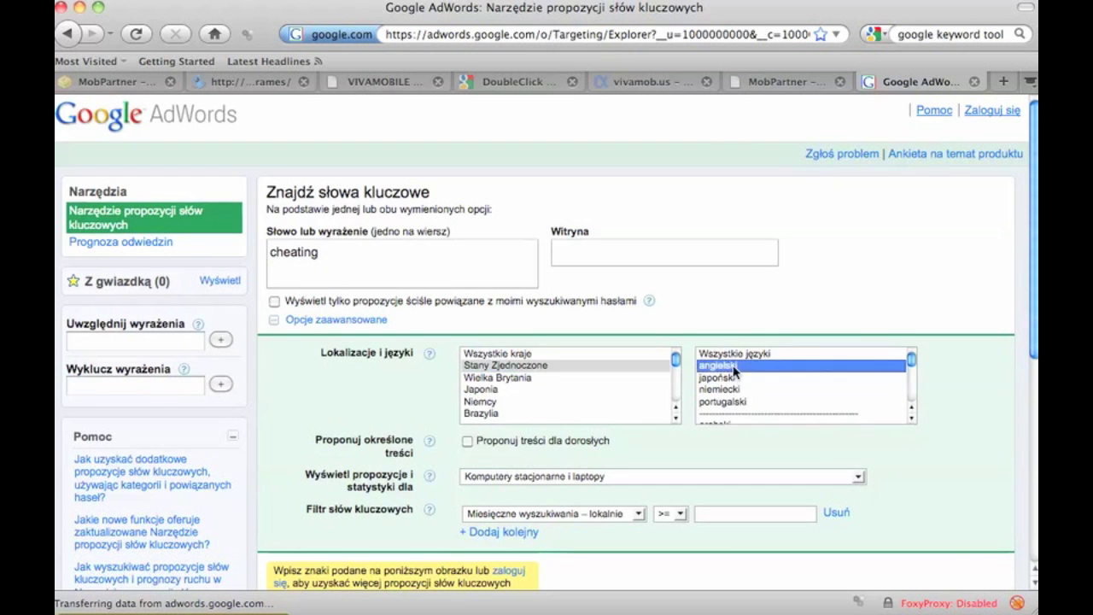
Enter the CAPTCHA characters to run the keyword search and examine the suggestions' monthly search volumes
scroll(834, 319, "down", 5)
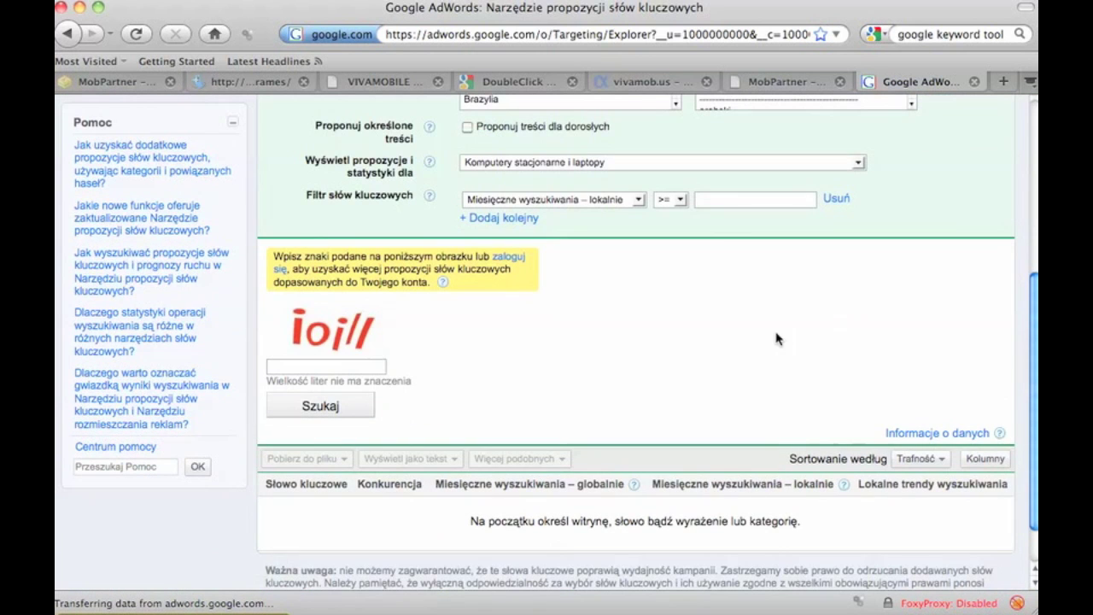
left_click(301, 367)
type("ioill")
left_click(294, 411)
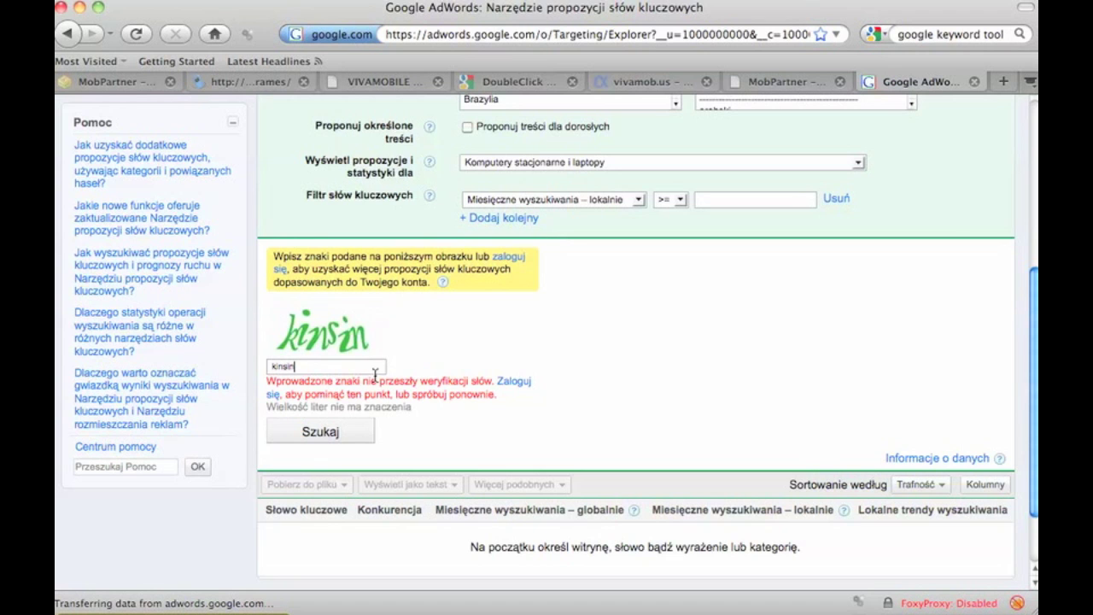
type("kinsin")
left_click(340, 438)
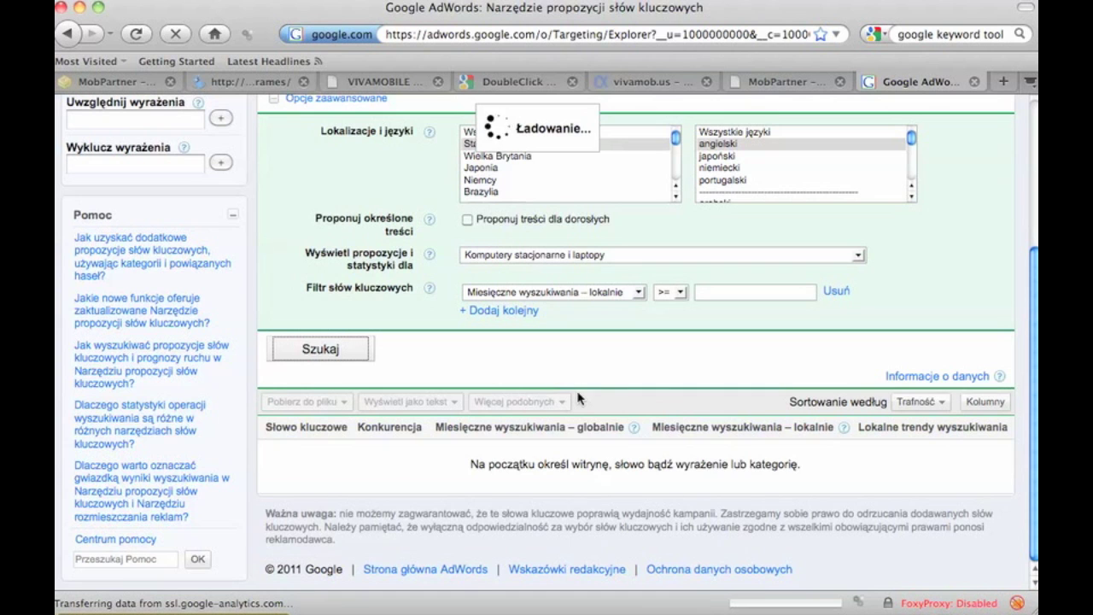
scroll(577, 398, "down", 2)
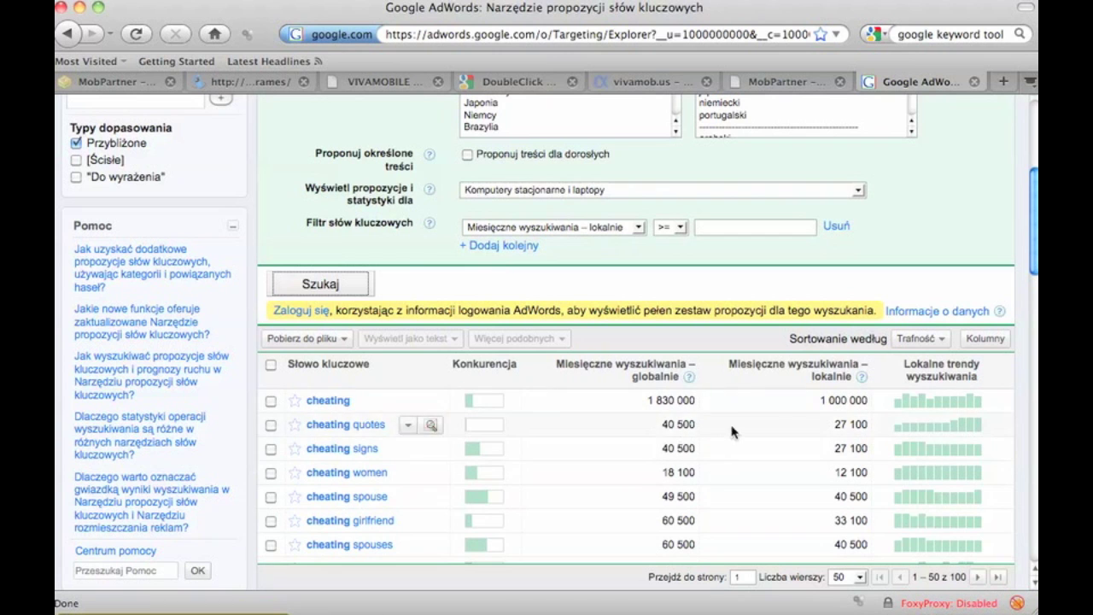
scroll(615, 427, "down", 2)
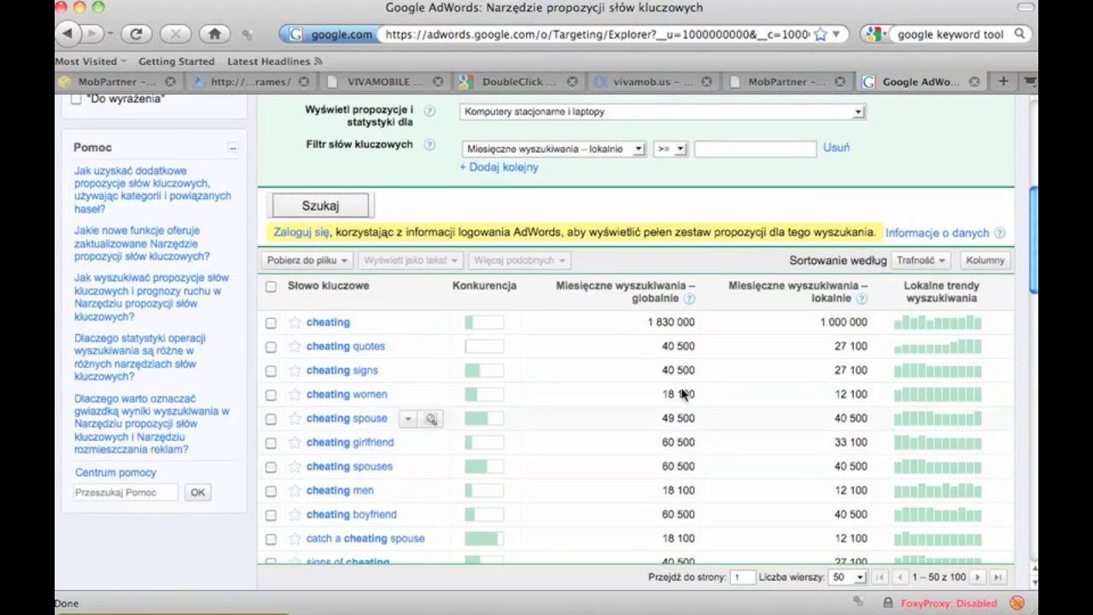
Search for keyword suggestions for "cheating partner" and sort them by local monthly searches
scroll(811, 350, "up", 10)
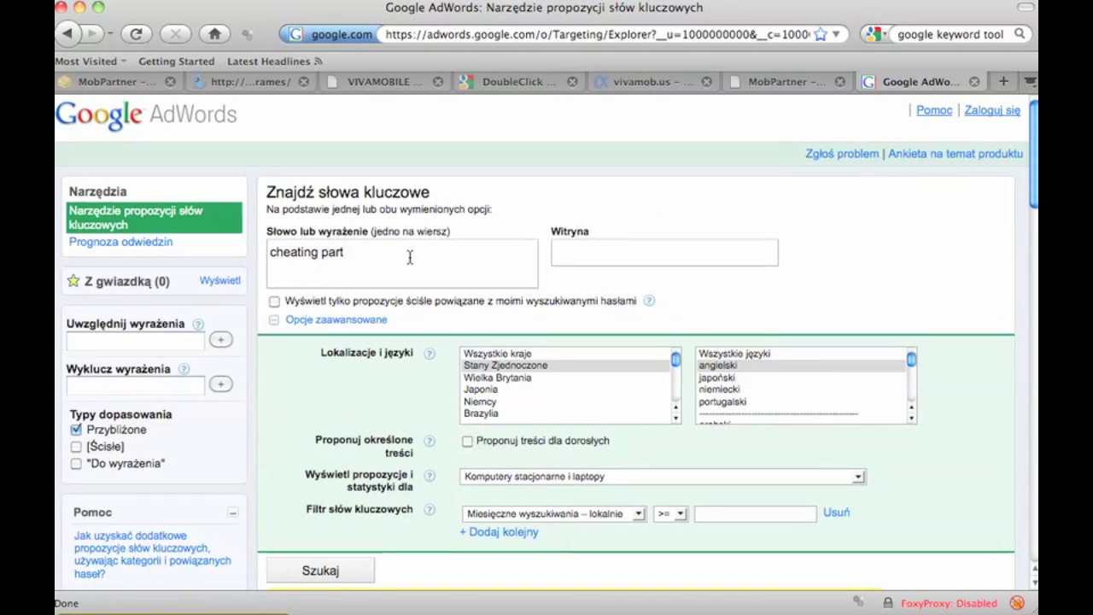
scroll(410, 257, "down", 5)
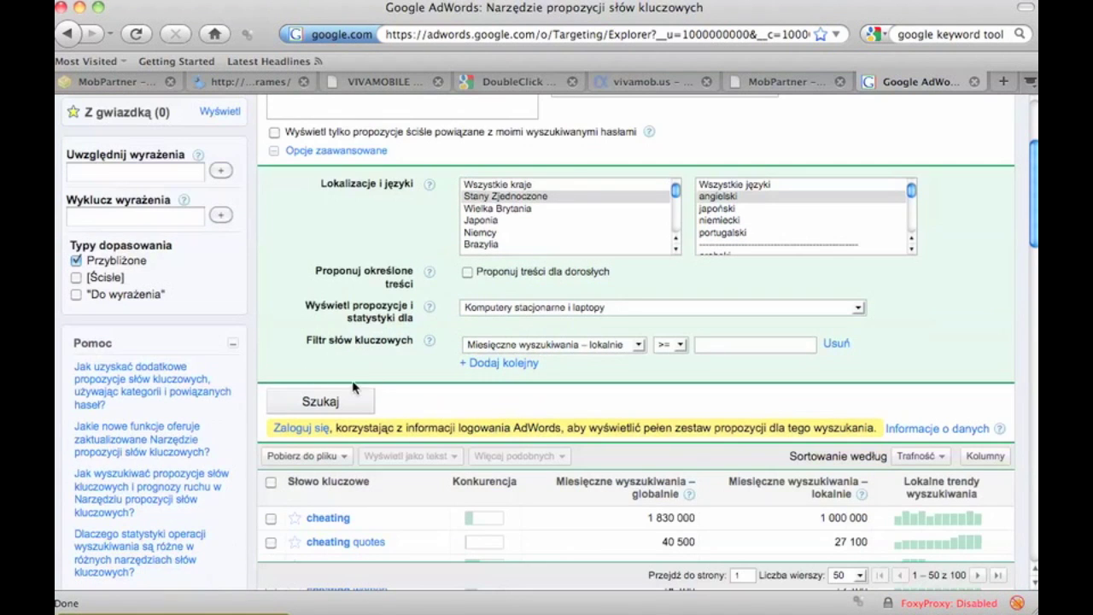
left_click(322, 399)
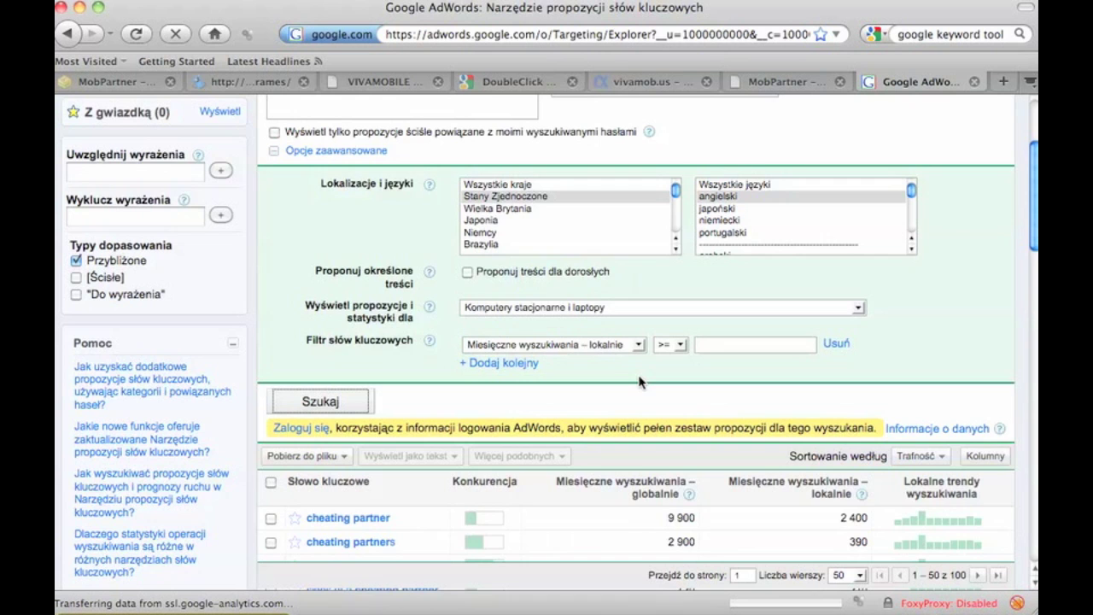
scroll(684, 393, "down", 3)
left_click(833, 376)
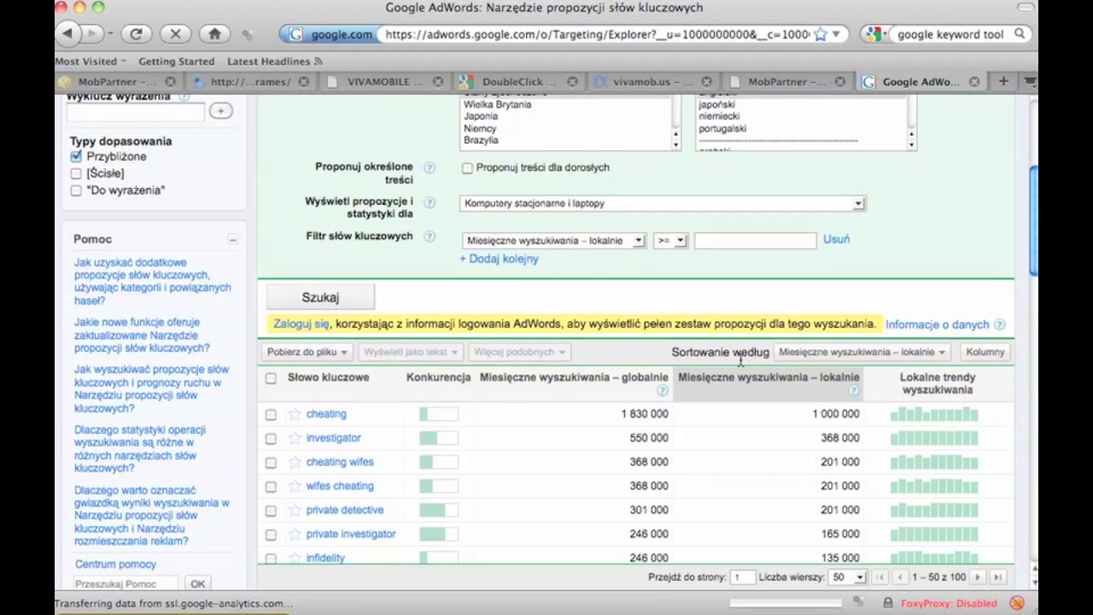
scroll(520, 407, "down", 2)
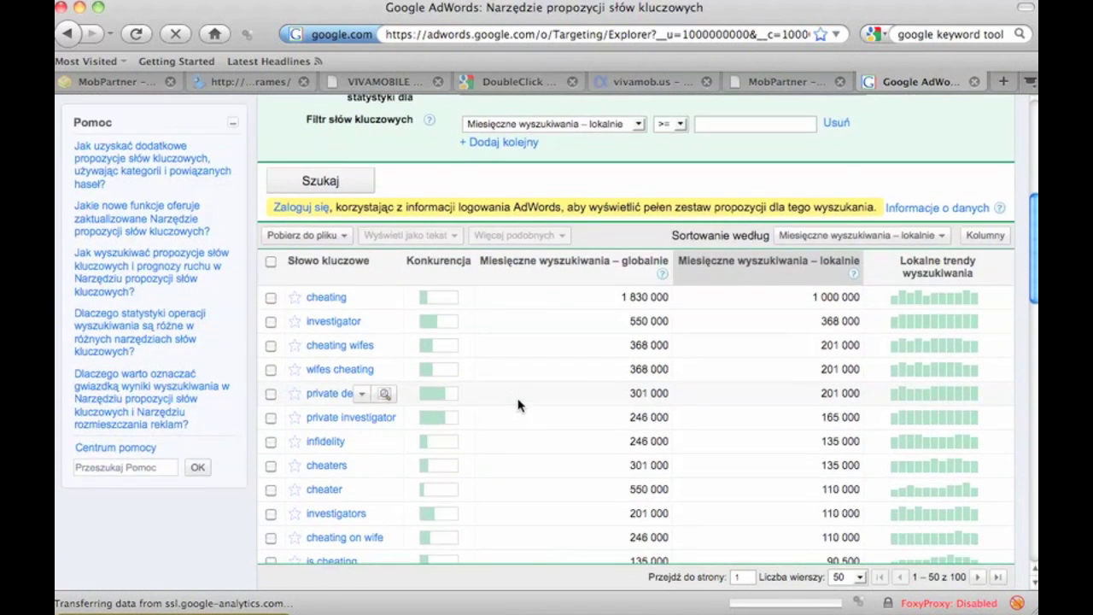
Change the keyword phrase to "cheat partner" and run the keyword search again
scroll(518, 405, "up", 10)
left_click(316, 270)
key("BackSpace")
key("BackSpace")
key("BackSpace")
scroll(323, 325, "down", 3)
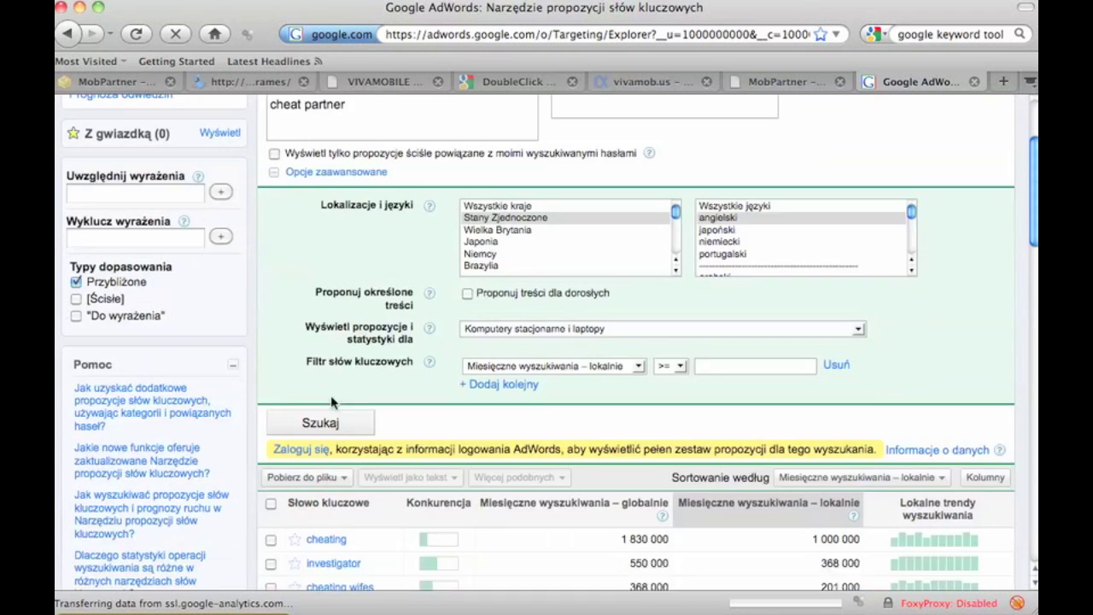
left_click(339, 422)
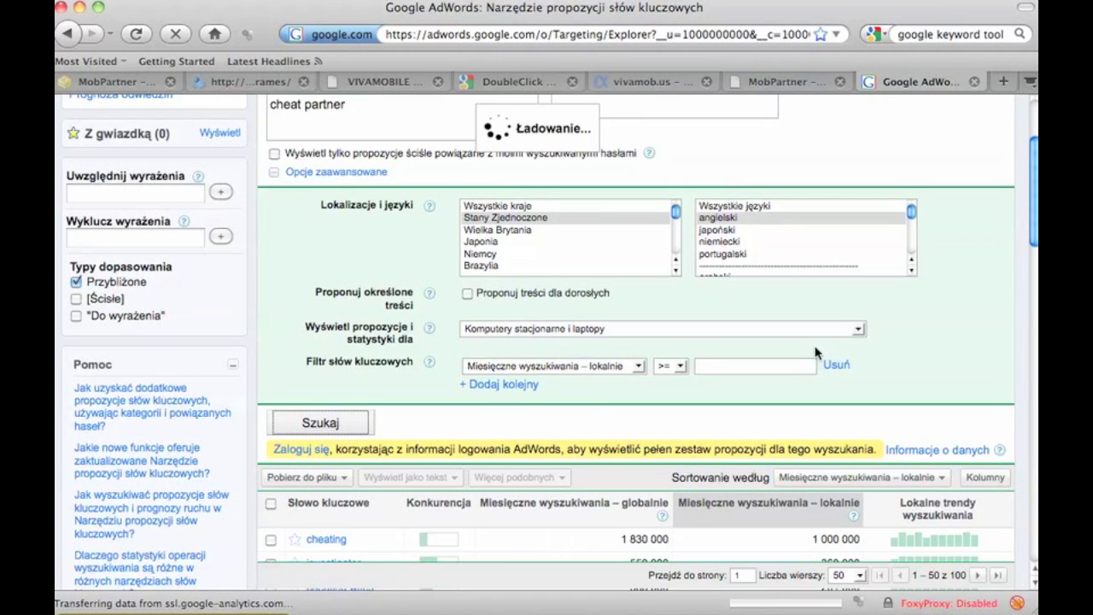
Re-sort the "cheat partner" suggestions by local monthly searches, highest first, and examine the most searched phrases
scroll(801, 350, "down", 3)
scroll(803, 353, "down", 3)
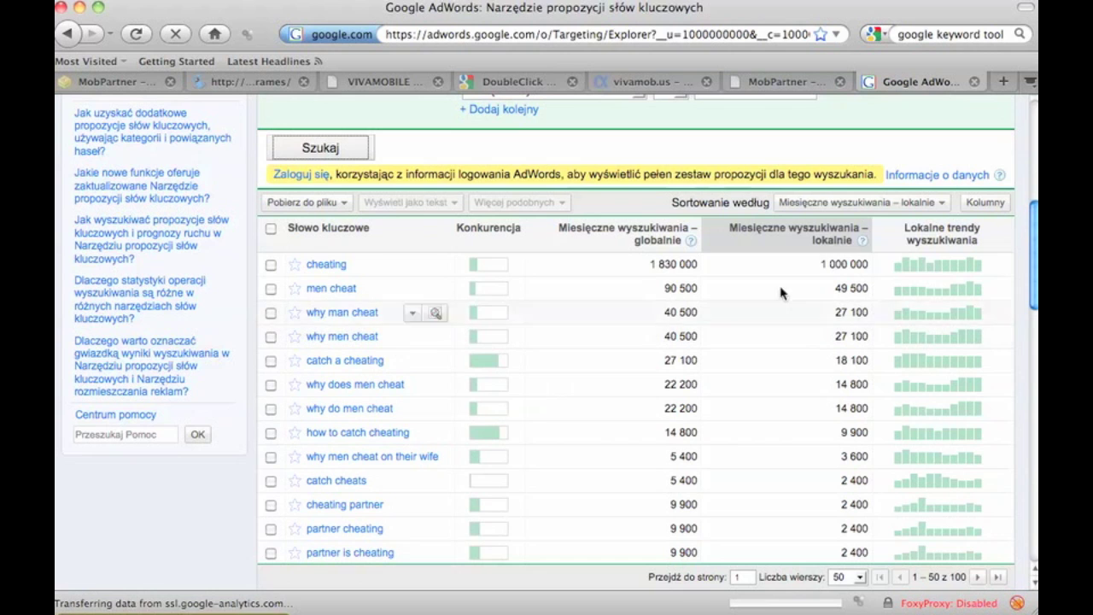
left_click(833, 241)
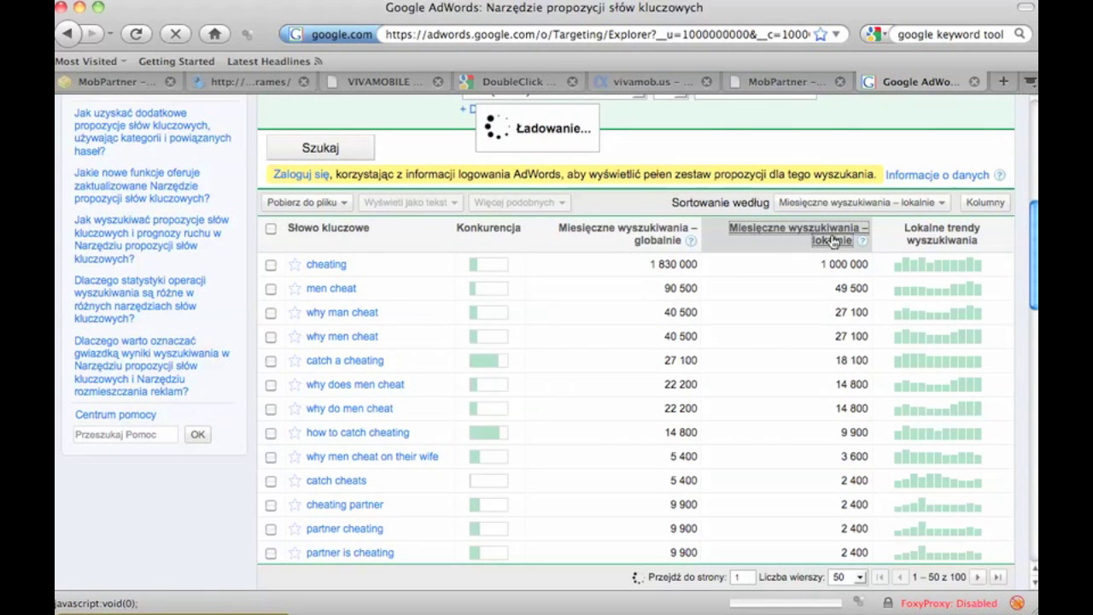
left_click(830, 242)
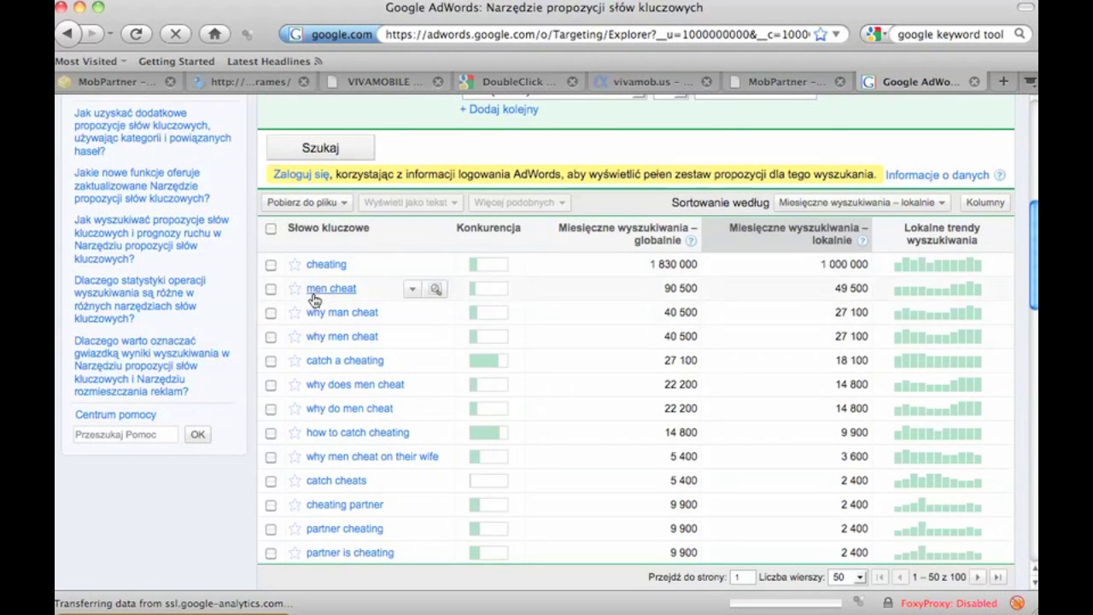
scroll(331, 286, "down", 2)
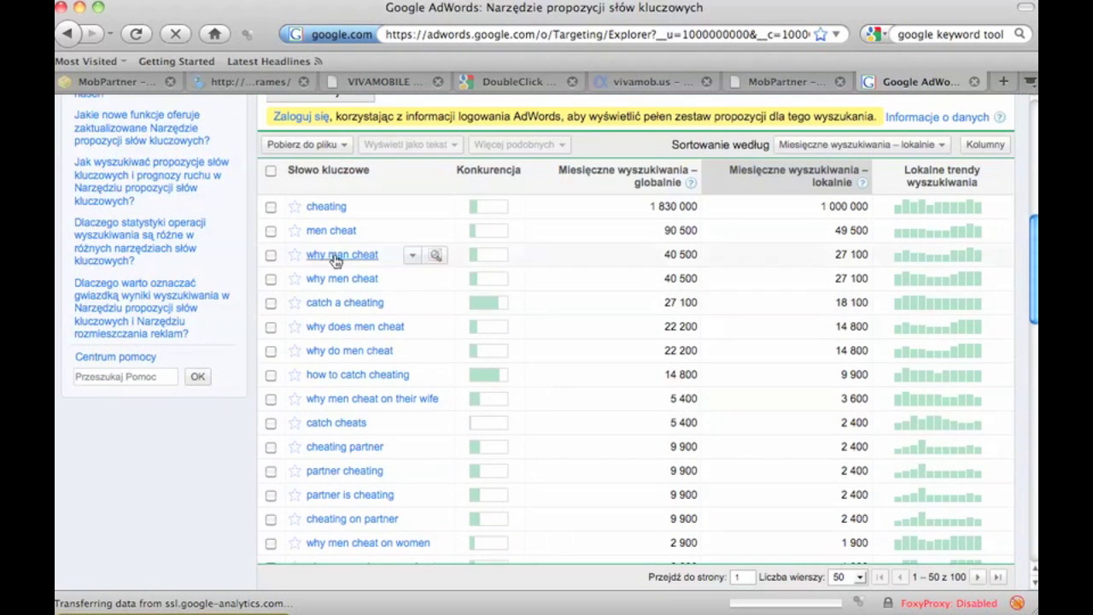
Switch the keyword statistics to all mobile devices (Wszystkie urządzenia przenośne), rerun the "cheat partner" search and examine the mobile search volumes
scroll(405, 352, "up", 10)
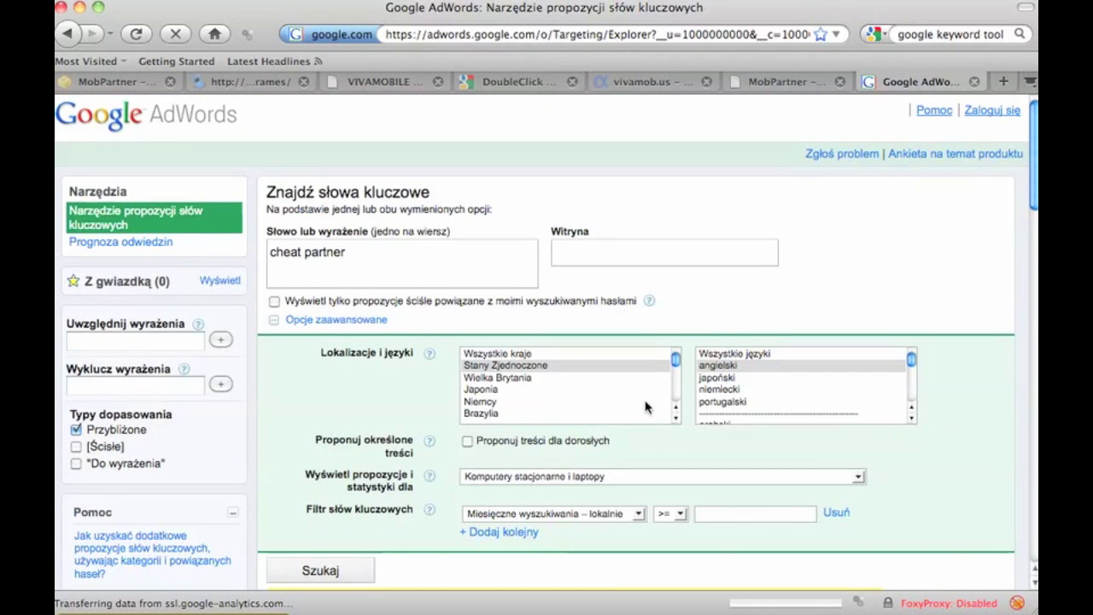
scroll(646, 407, "down", 3)
scroll(763, 459, "down", 2)
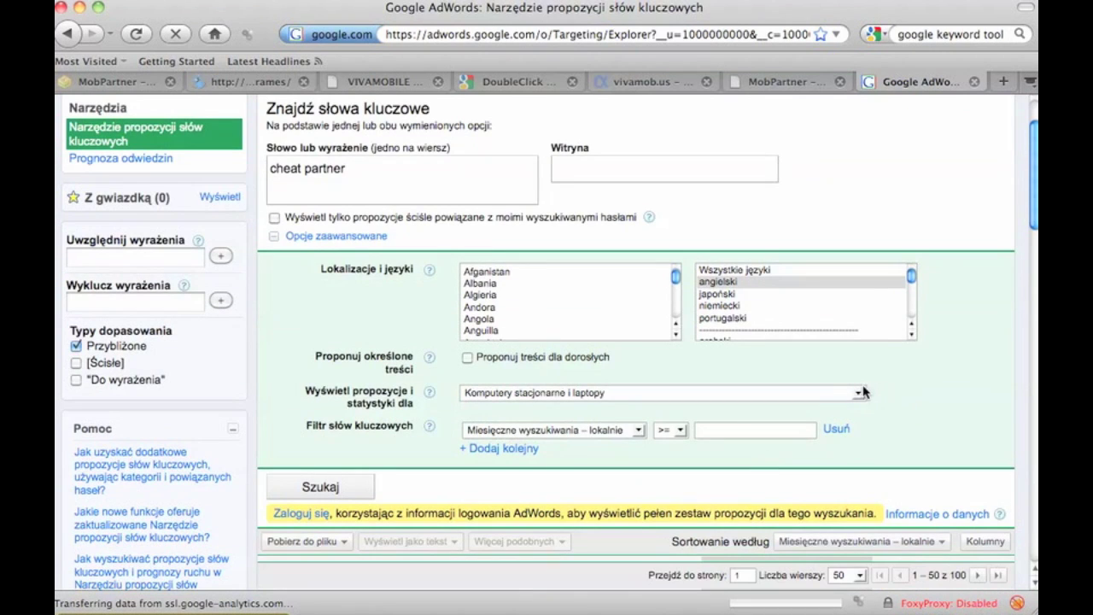
left_click(859, 393)
left_click(739, 420)
left_click(348, 486)
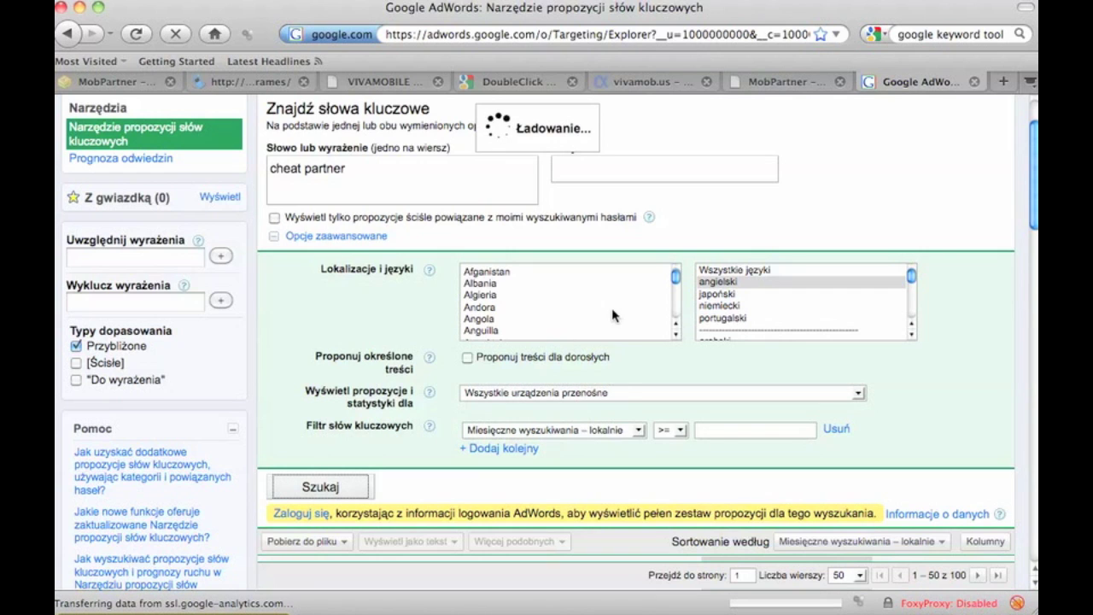
scroll(612, 316, "down", 3)
scroll(871, 329, "down", 3)
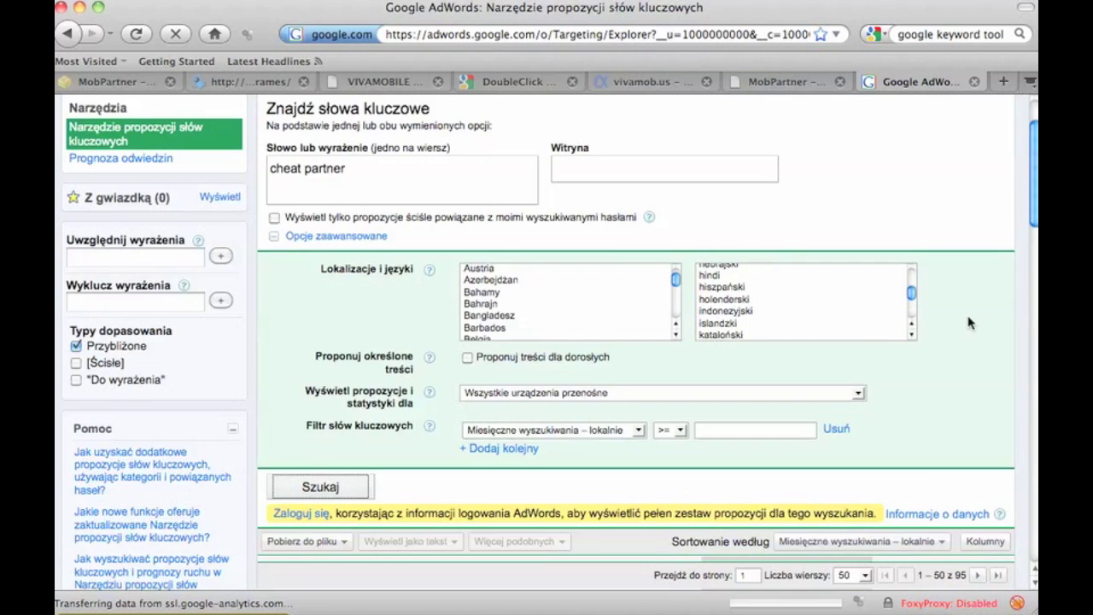
scroll(970, 322, "down", 5)
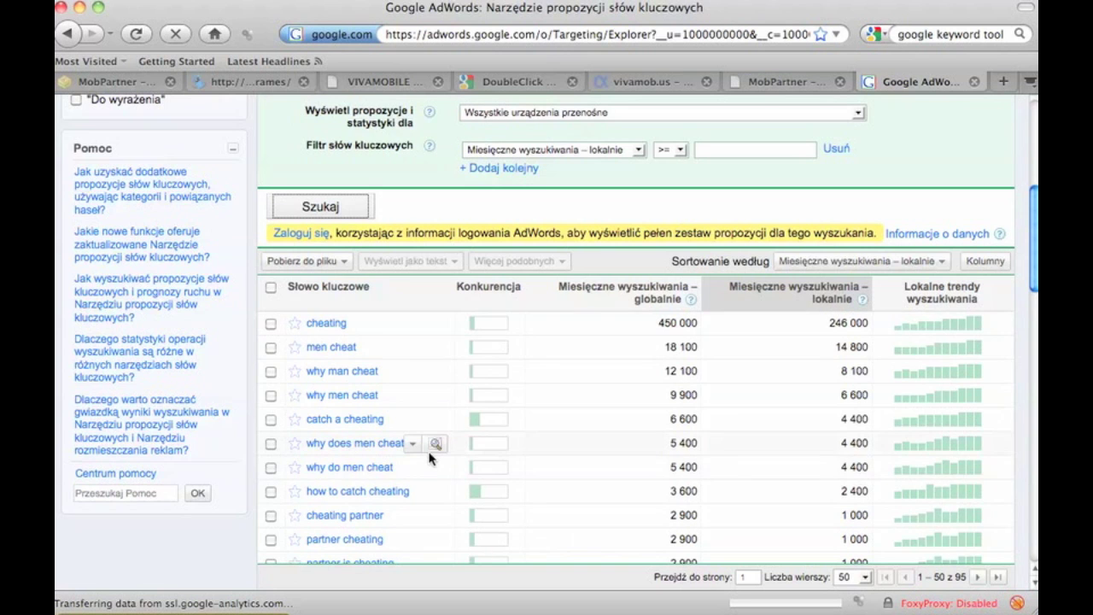
scroll(432, 459, "up", 5)
scroll(594, 366, "up", 5)
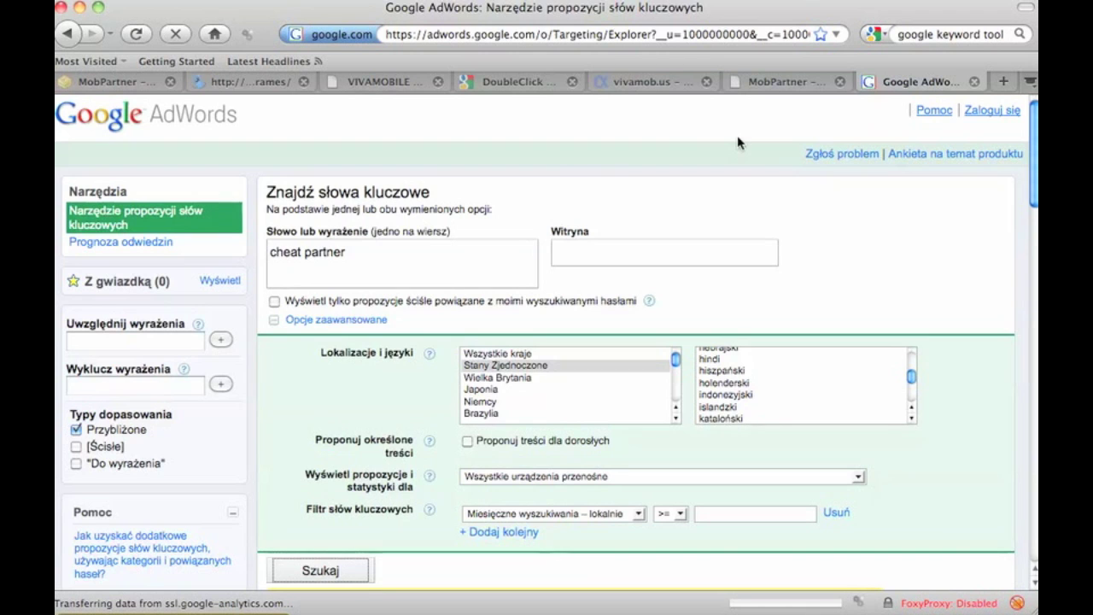
Search the web for "google insights" in a new browser tab and open Google Insights for Search
key("super+t")
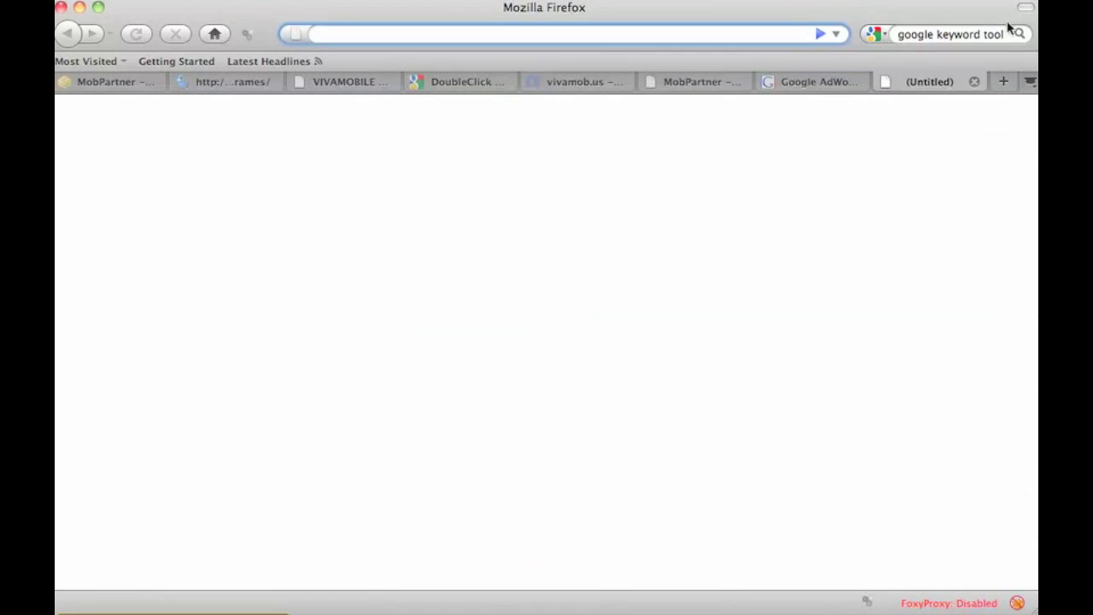
left_click(956, 36)
type("google")
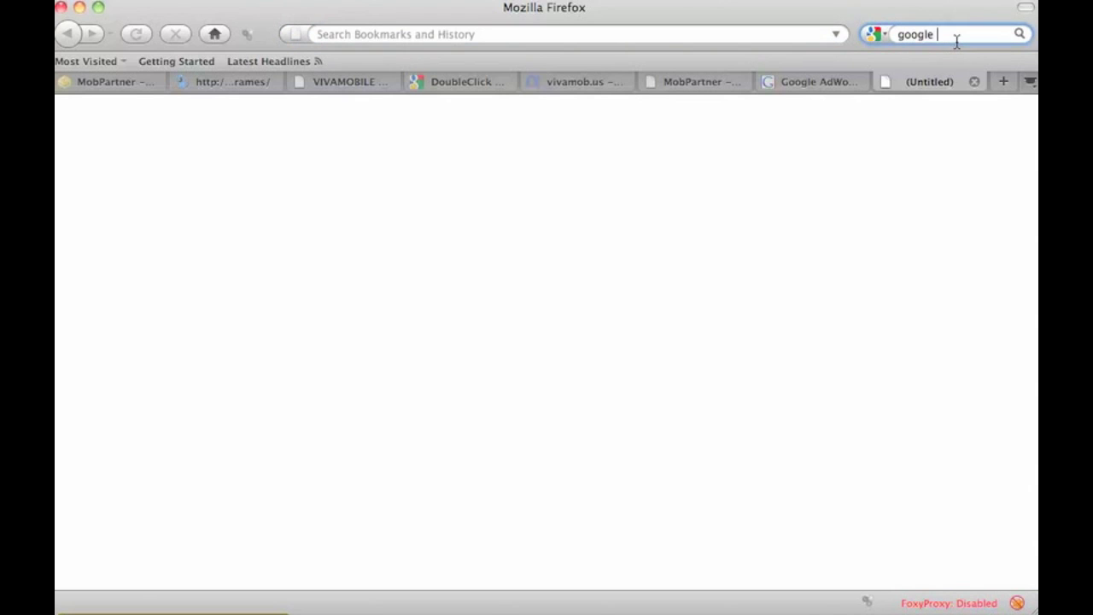
type(" insights")
key("Return")
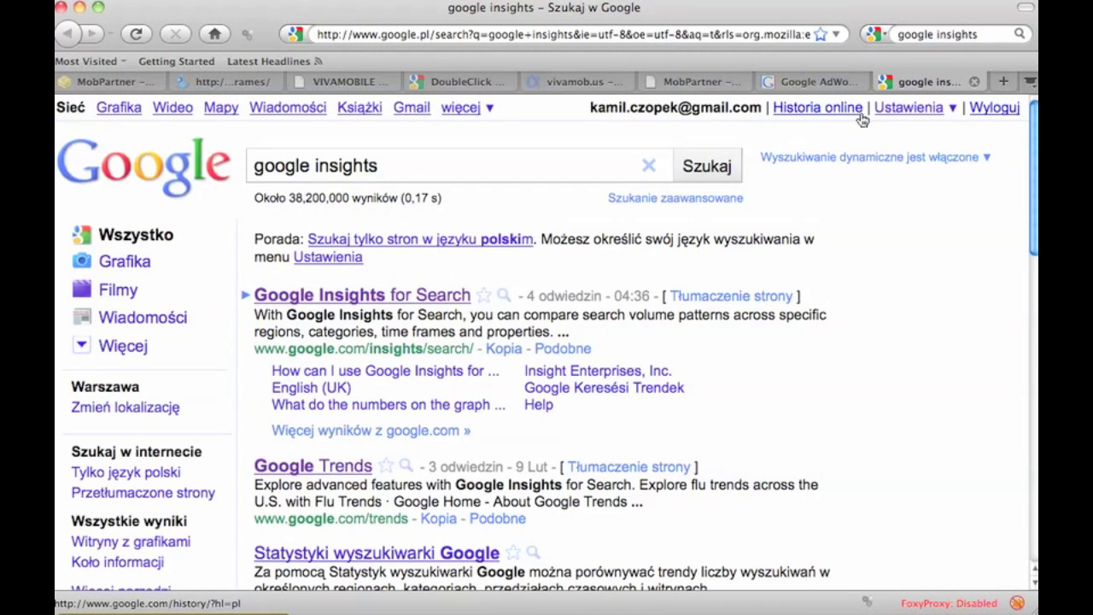
left_click(382, 299)
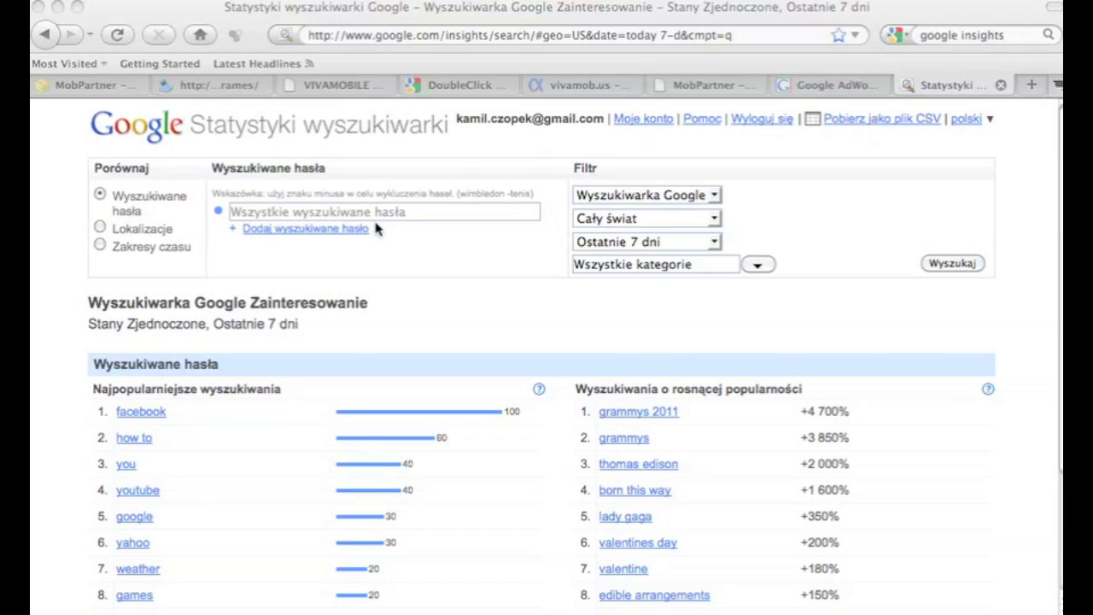
Run a search for the term "cheating" filtered to the United States (Stany Zjednoczone) and the last 12 months
left_click(390, 214)
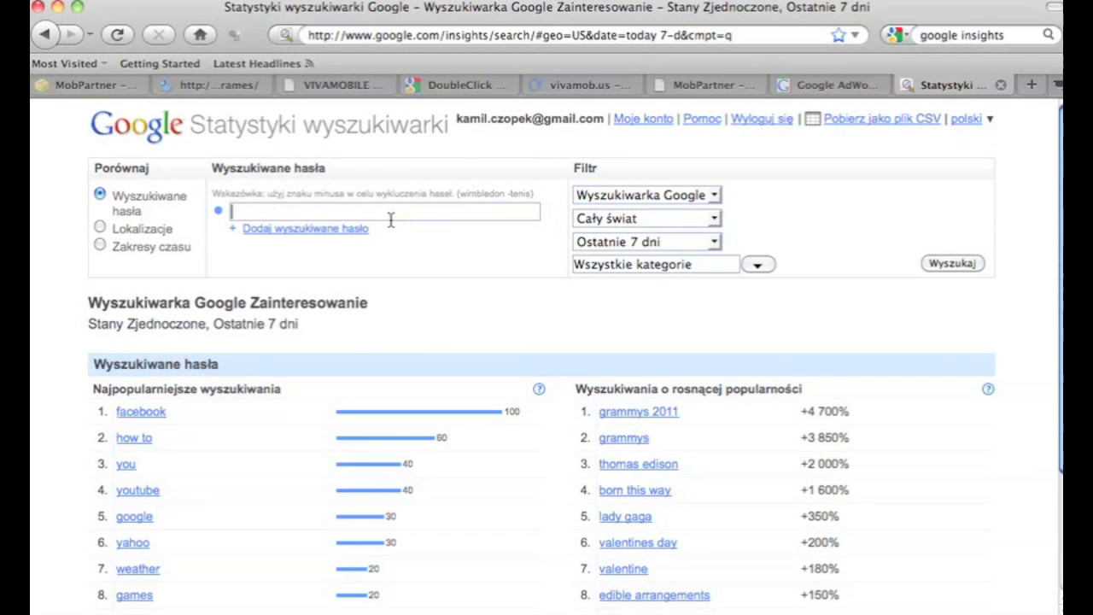
type("cheating")
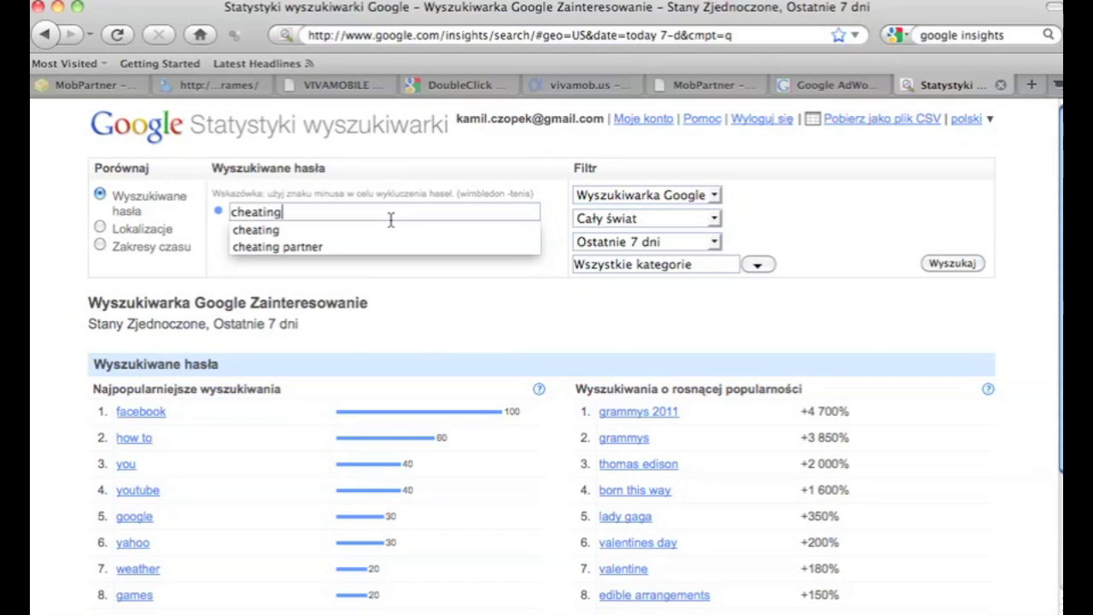
left_click(715, 219)
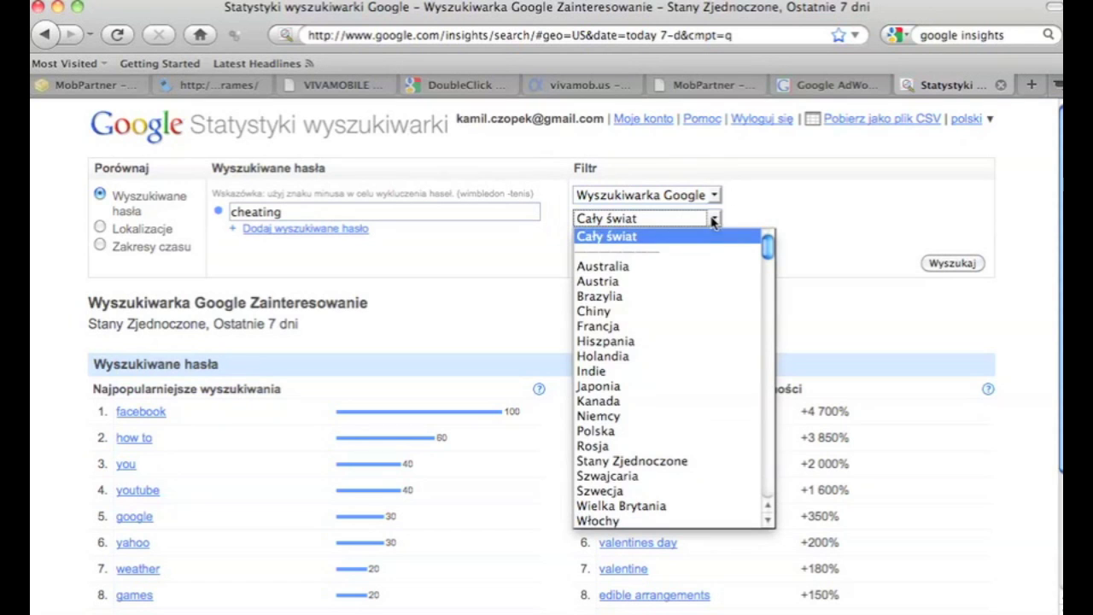
key("Escape")
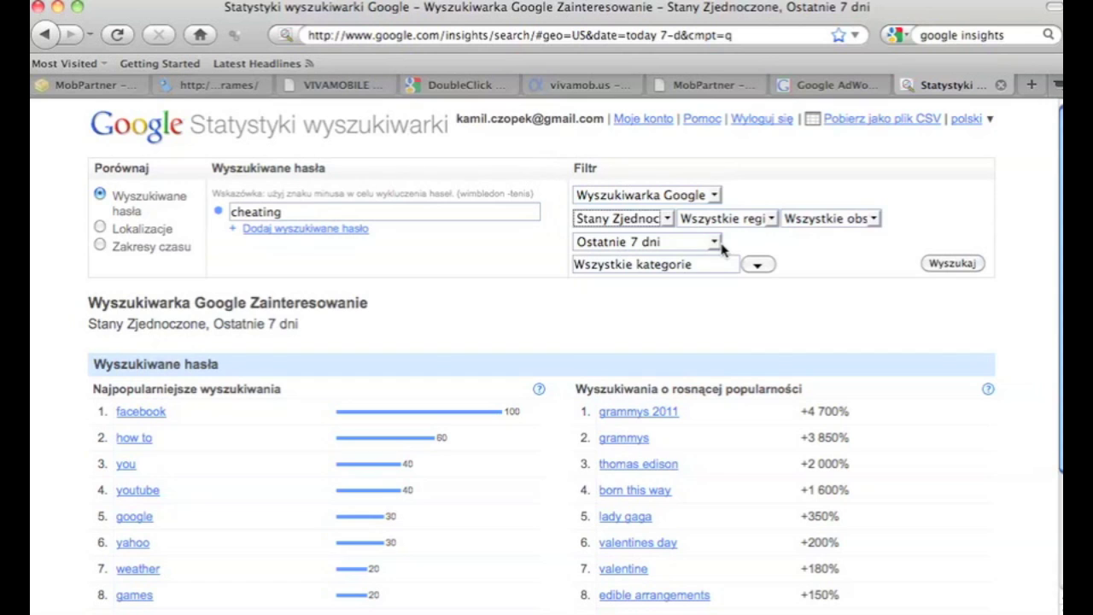
left_click(720, 243)
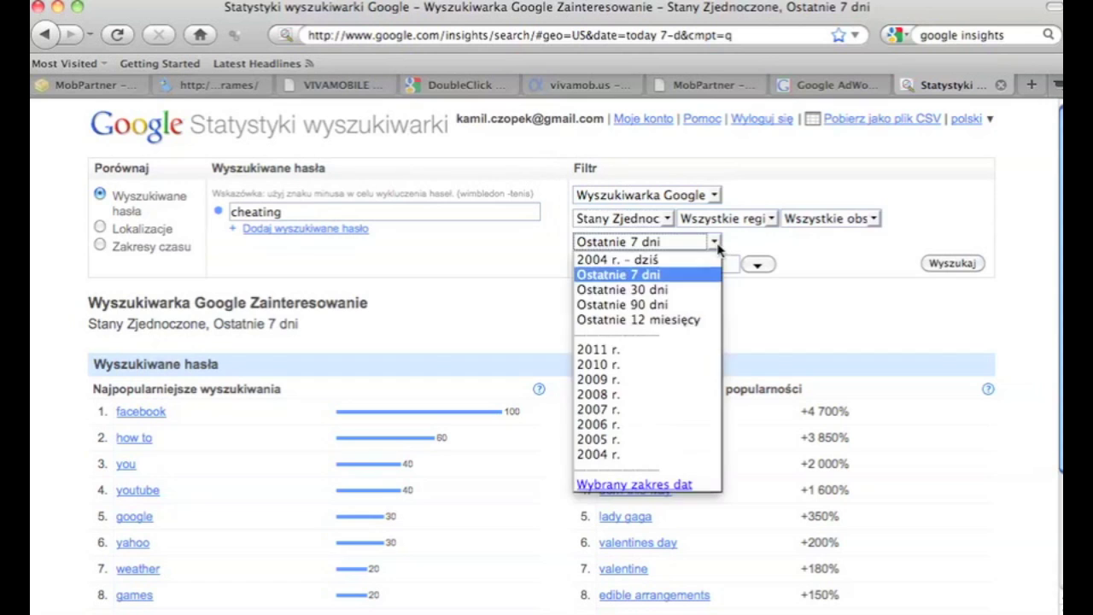
left_click(691, 319)
left_click(933, 262)
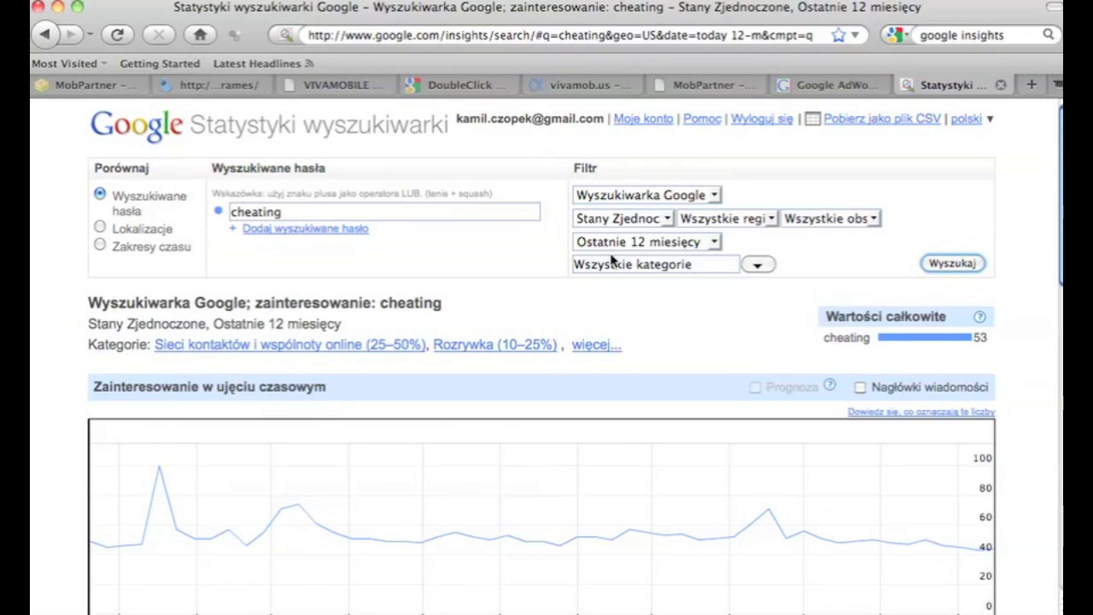
Examine the interest over time, regional interest by state, and the top and rising searches related to "cheating"
scroll(611, 260, "down", 5)
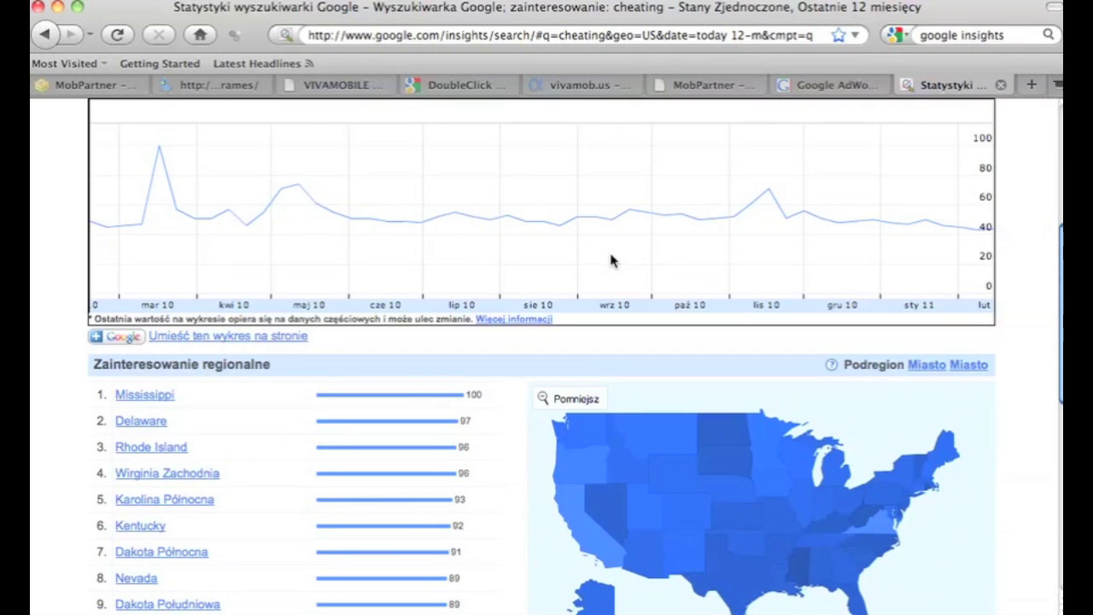
scroll(610, 261, "down", 2)
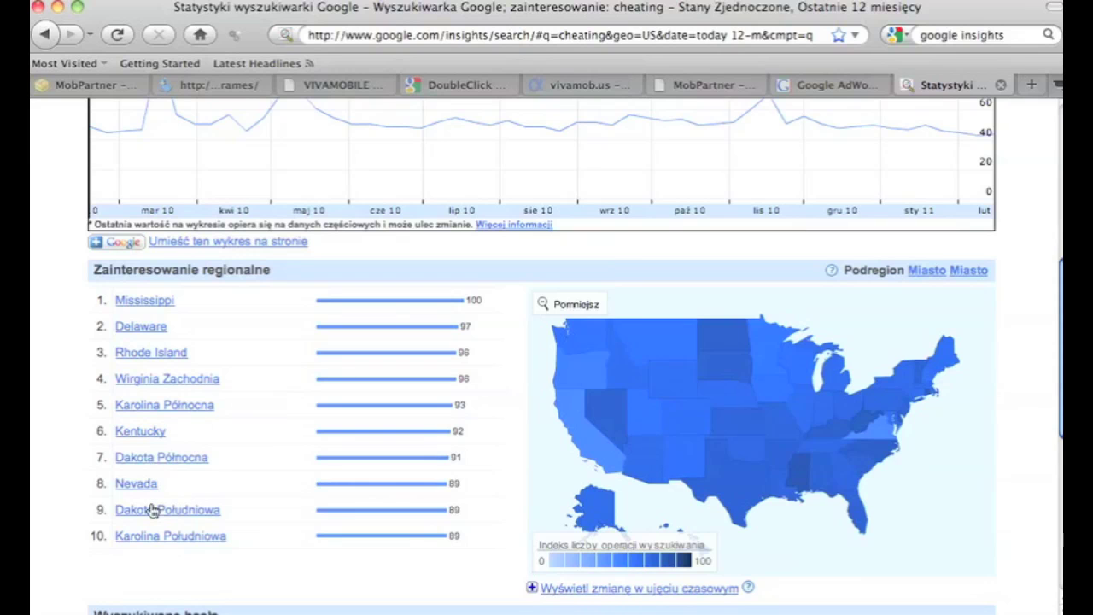
scroll(588, 413, "up", 5)
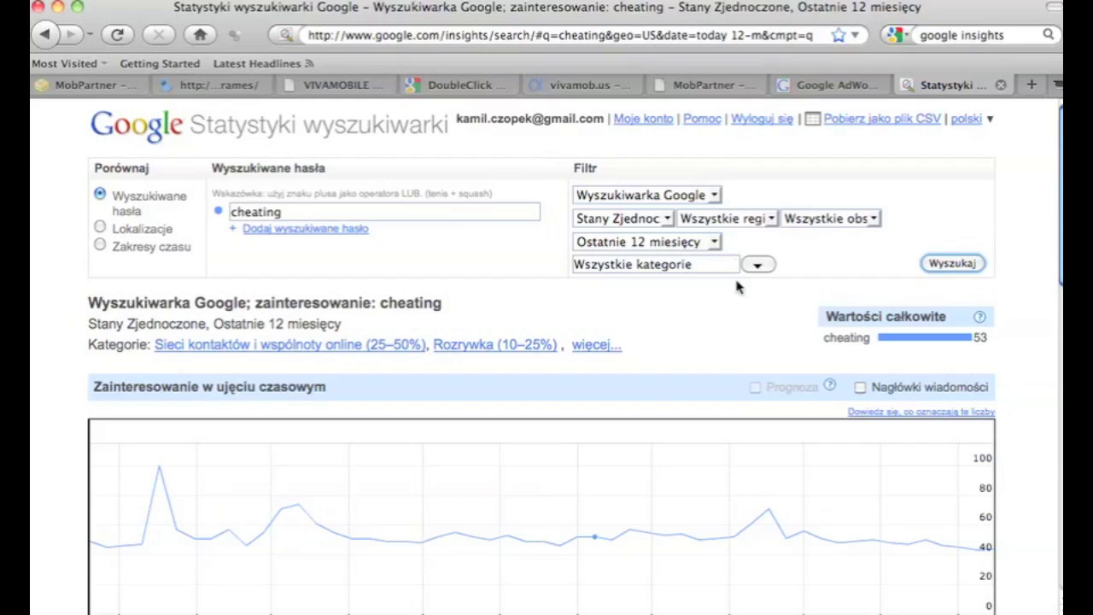
scroll(739, 385, "down", 10)
scroll(425, 319, "down", 1)
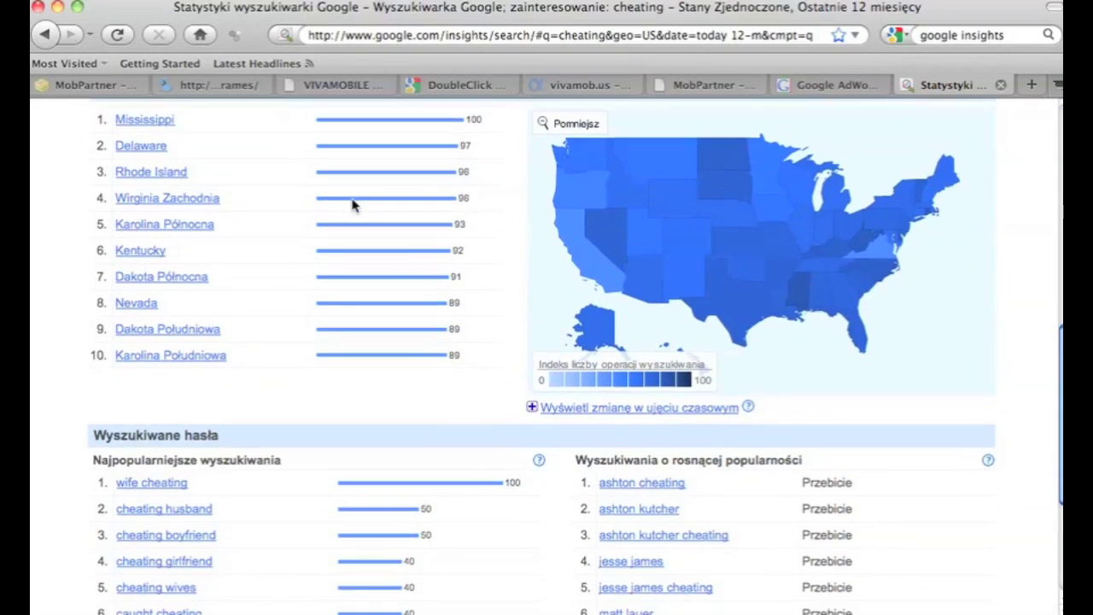
scroll(382, 299, "down", 4)
mouse_move(146, 359)
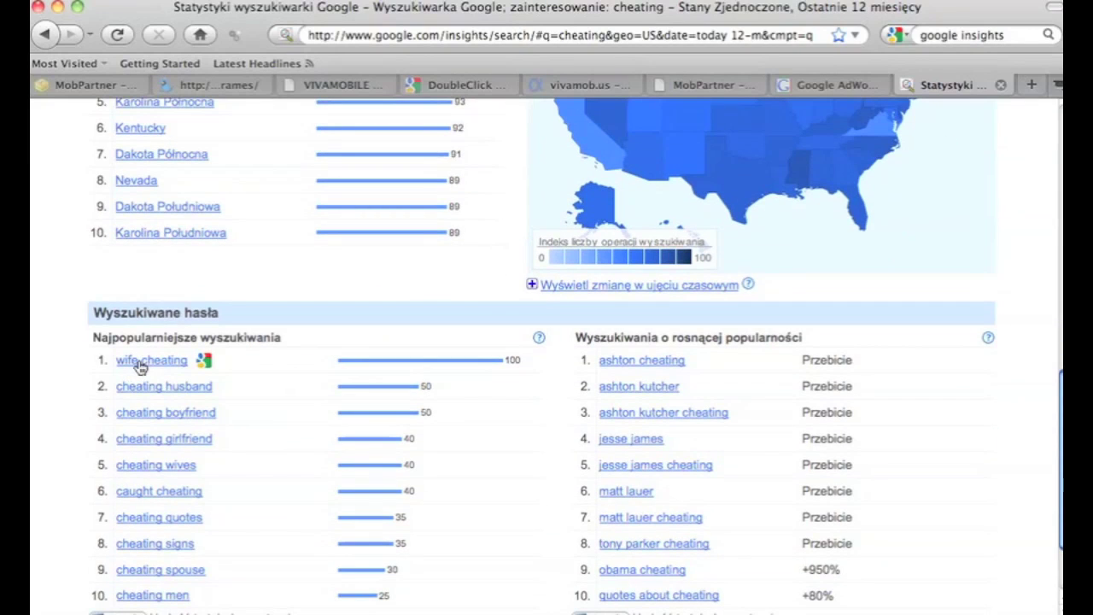
mouse_move(187, 394)
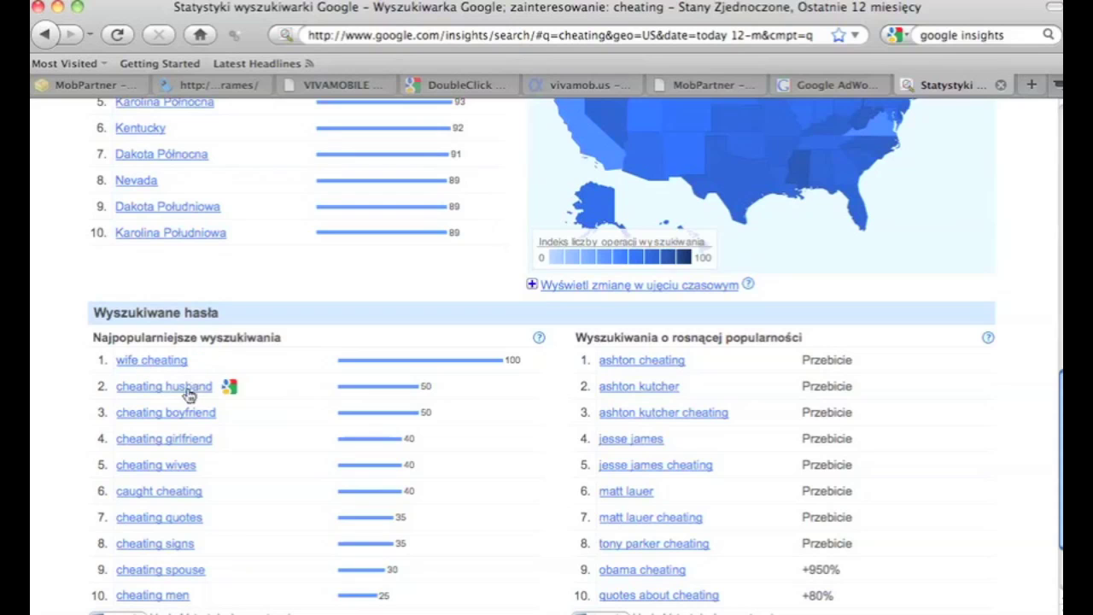
scroll(188, 394, "down", 2)
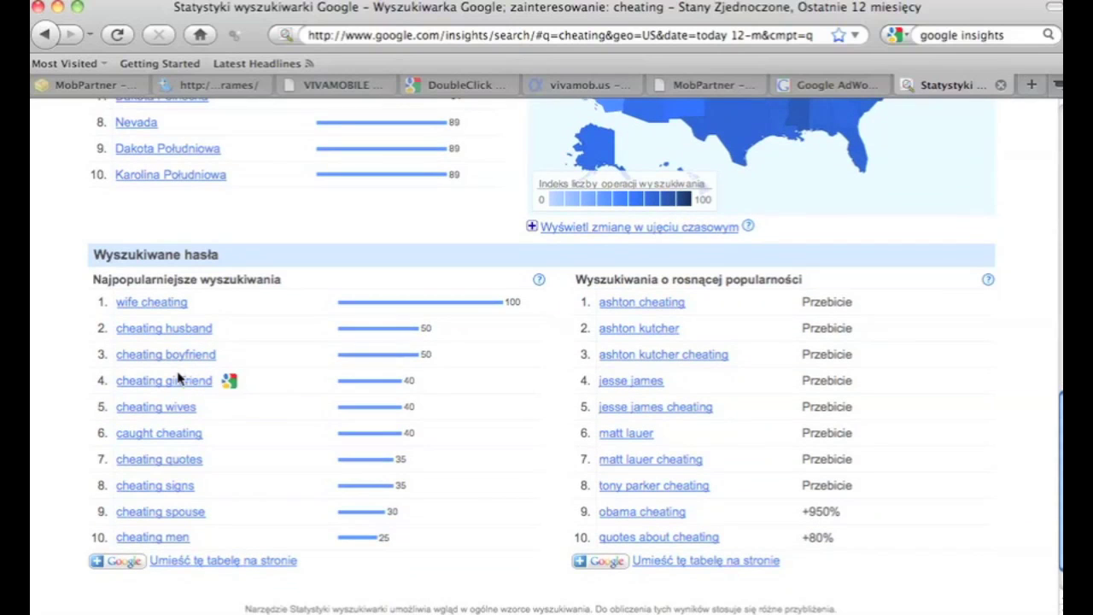
mouse_move(171, 305)
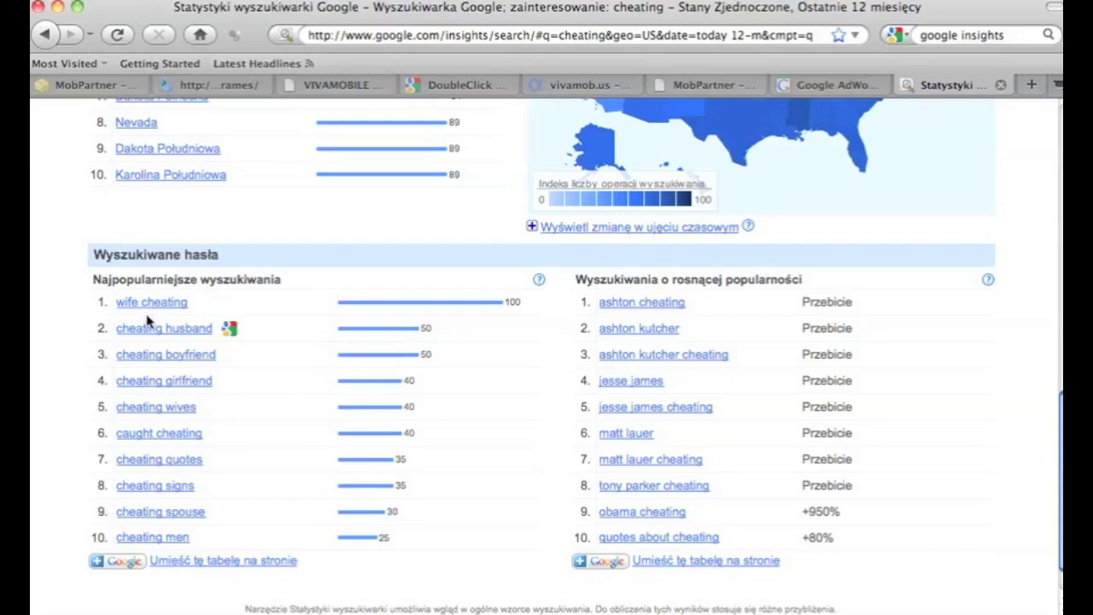
scroll(515, 395, "up", 10)
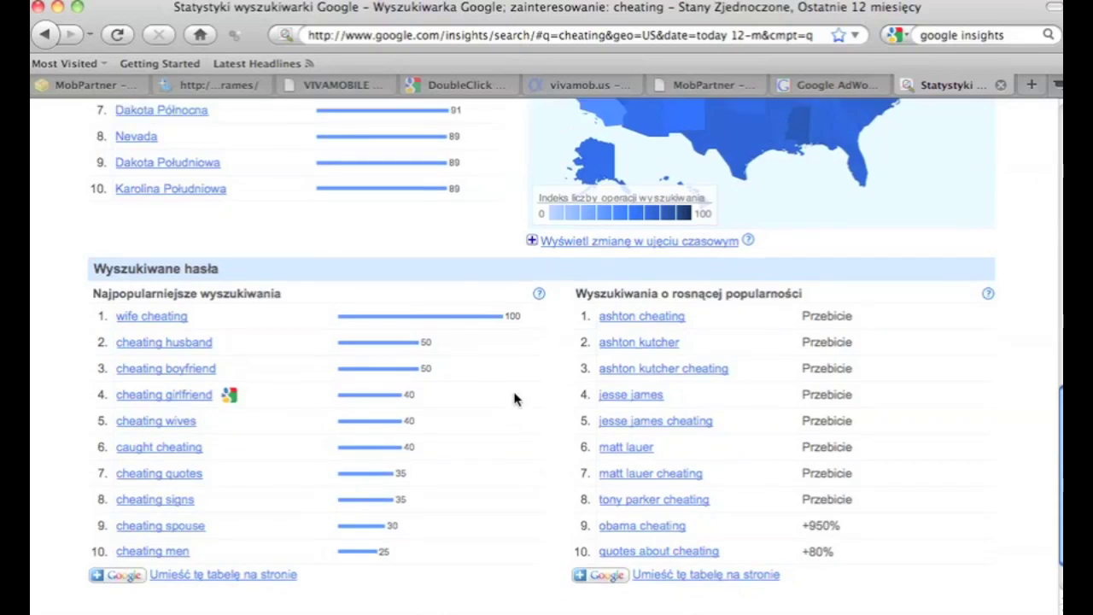
scroll(511, 391, "down", 3)
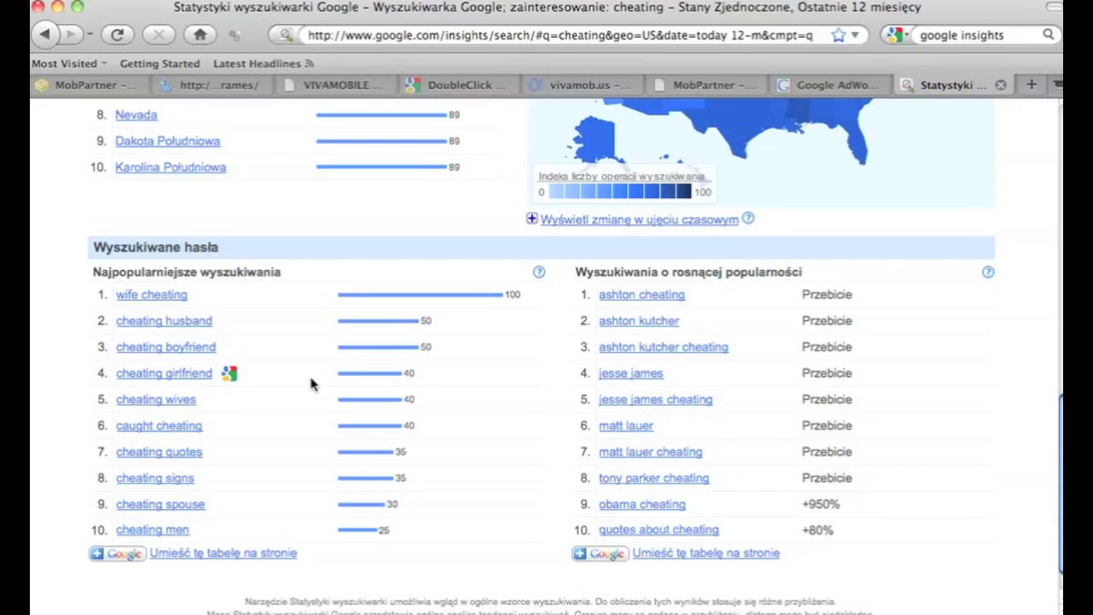
Set the time range to the last 90 days, rerun the "cheating" search and examine the regional interest
scroll(370, 390, "up", 15)
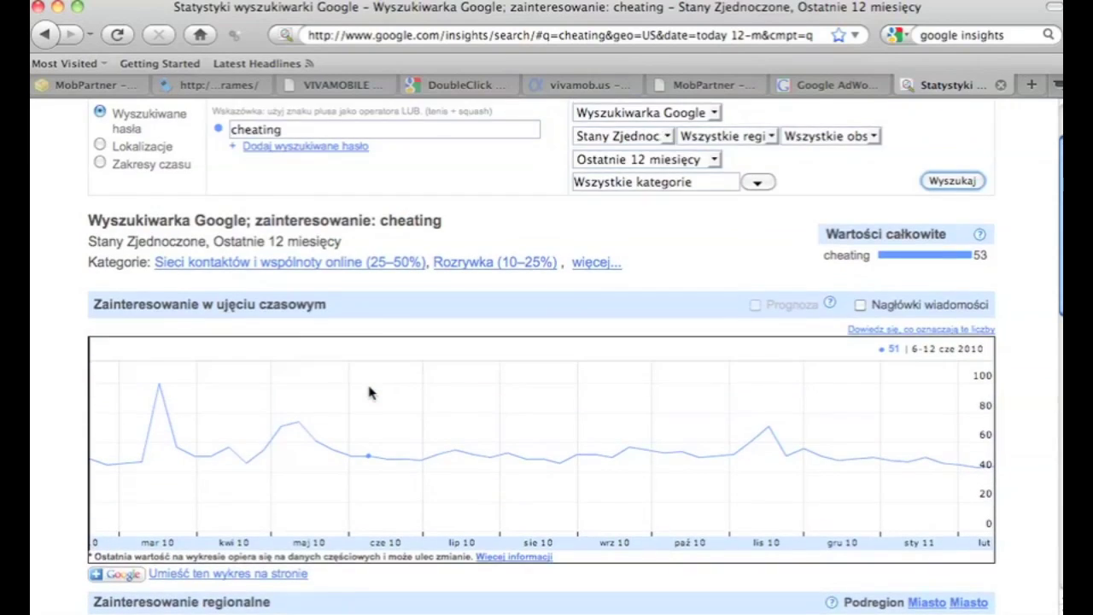
left_click(715, 244)
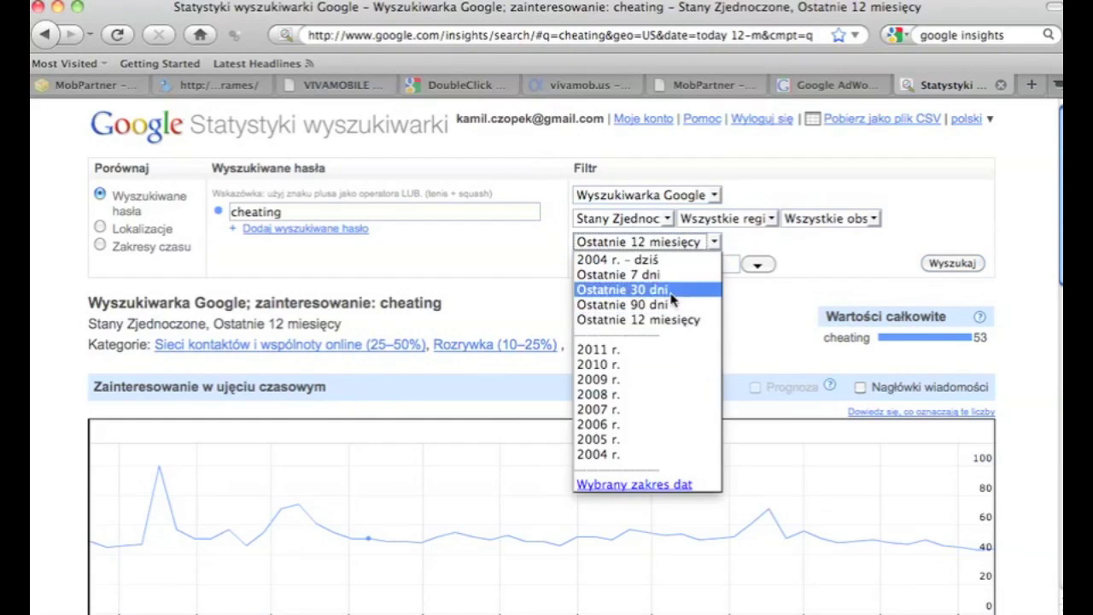
left_click(671, 304)
left_click(971, 264)
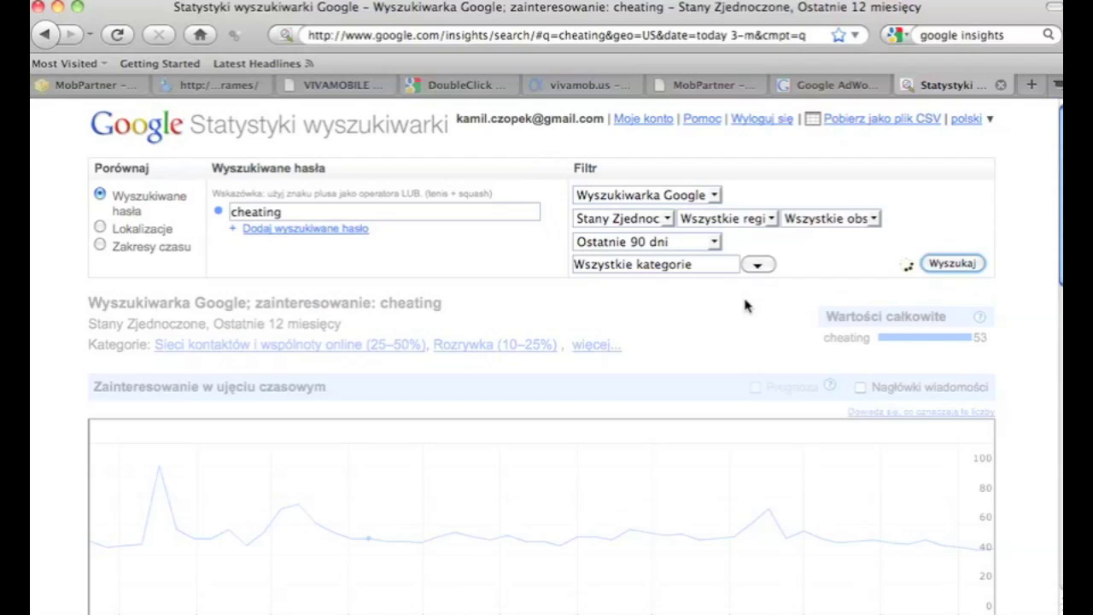
scroll(745, 307, "down", 10)
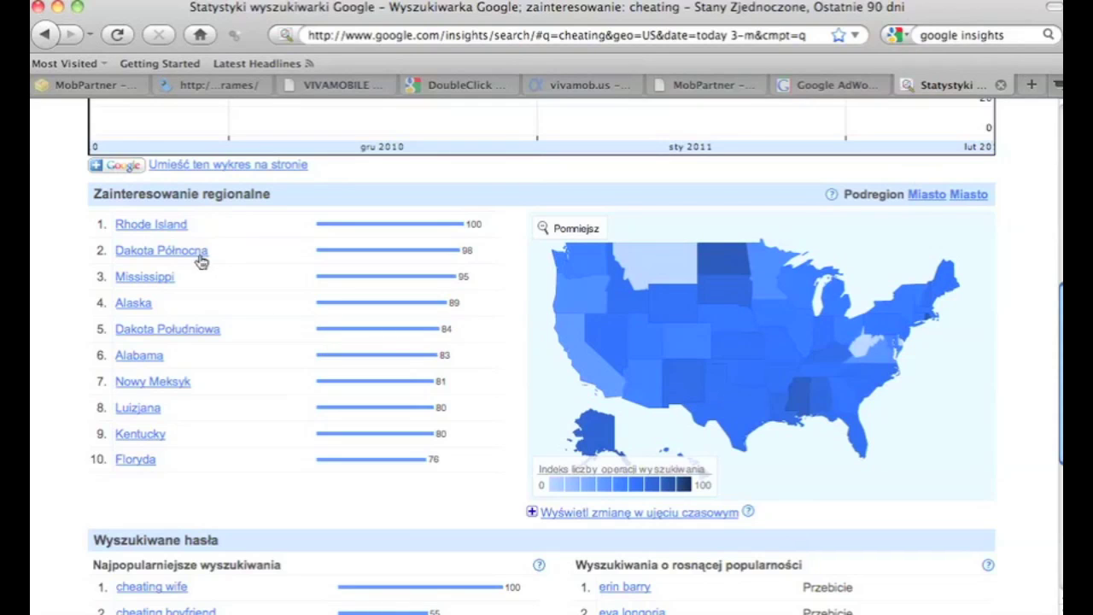
scroll(515, 307, "up", 10)
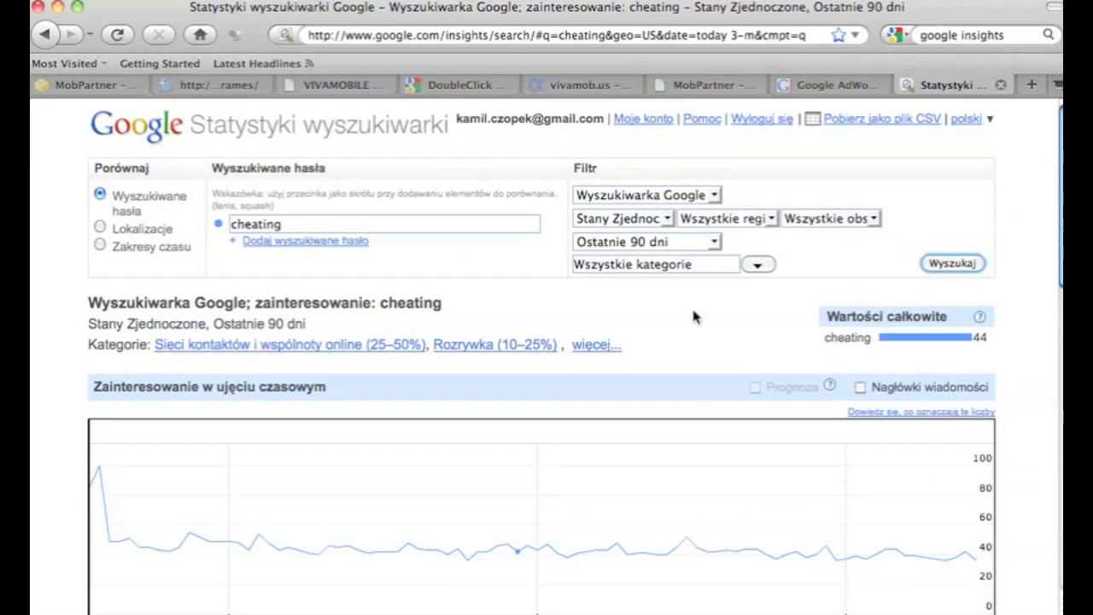
Set the time range to the last 7 days, rerun the "cheating" search and examine the most popular related searches
left_click(714, 242)
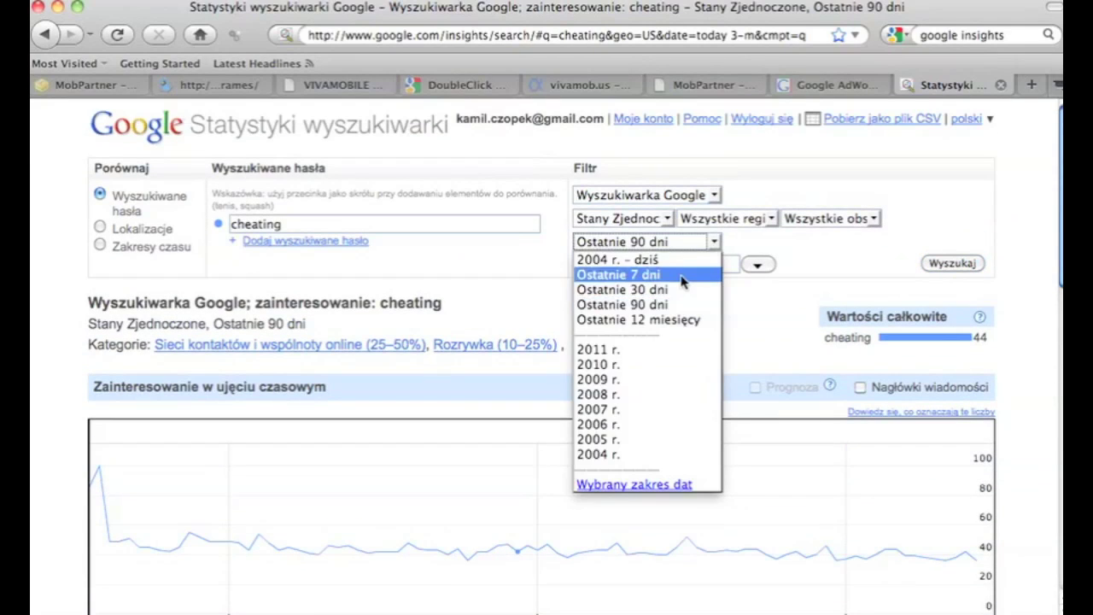
left_click(679, 291)
left_click(712, 246)
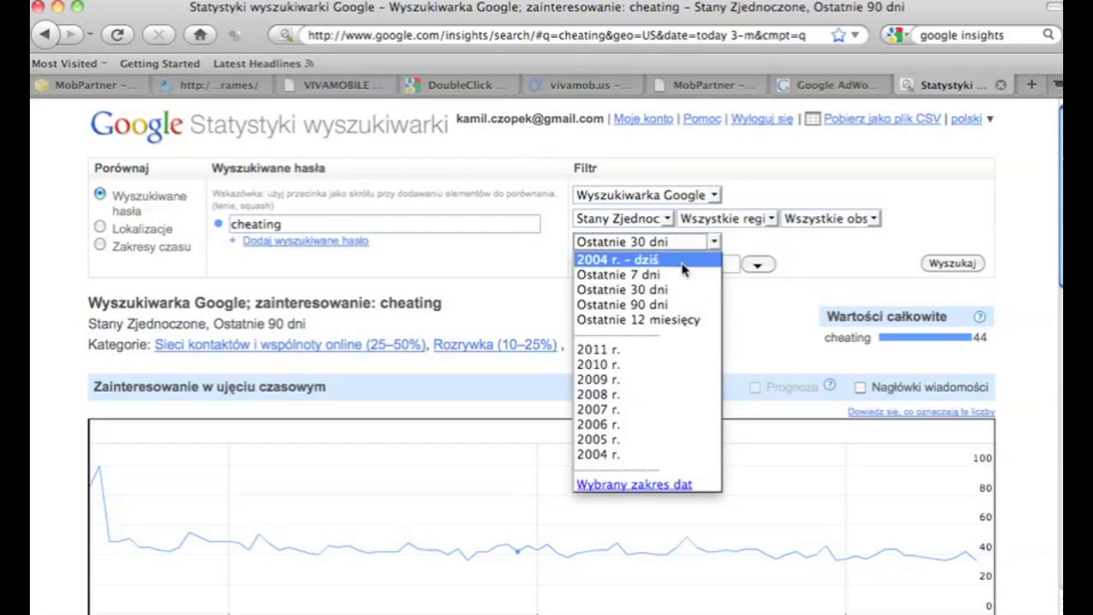
left_click(679, 275)
left_click(946, 264)
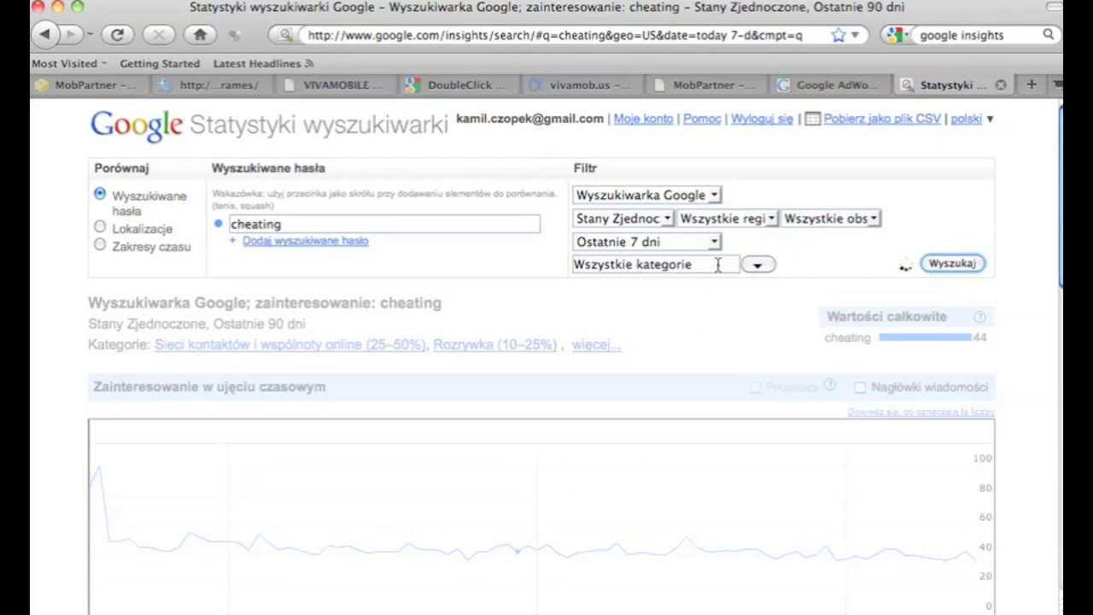
scroll(716, 268, "down", 15)
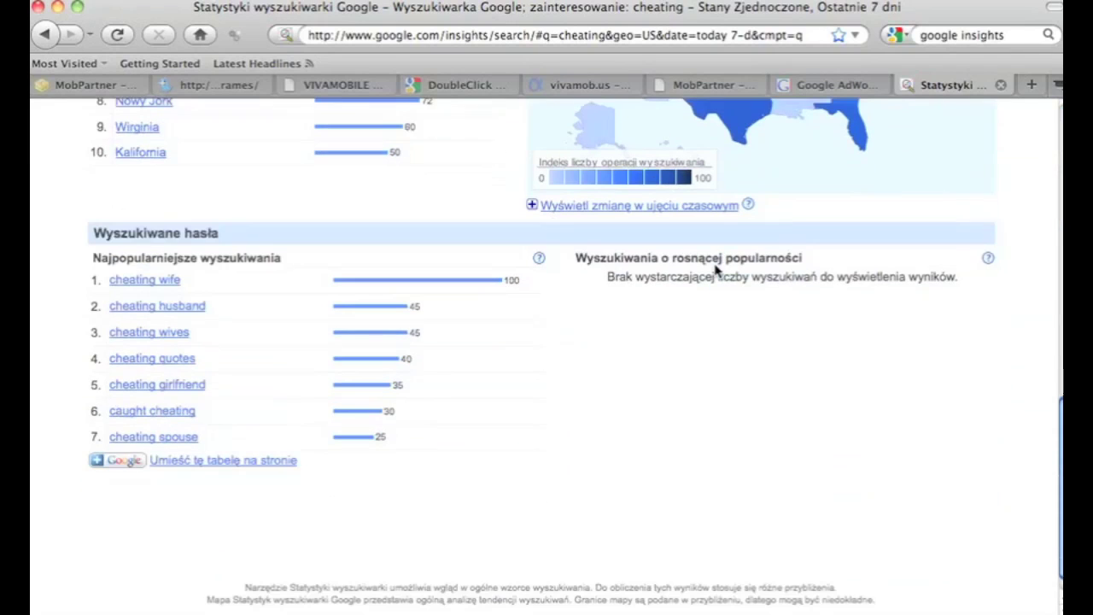
Examine the interest over time chart and the regional interest by state for "cheating" over the last 7 days
scroll(453, 321, "up", 12)
scroll(453, 321, "down", 3)
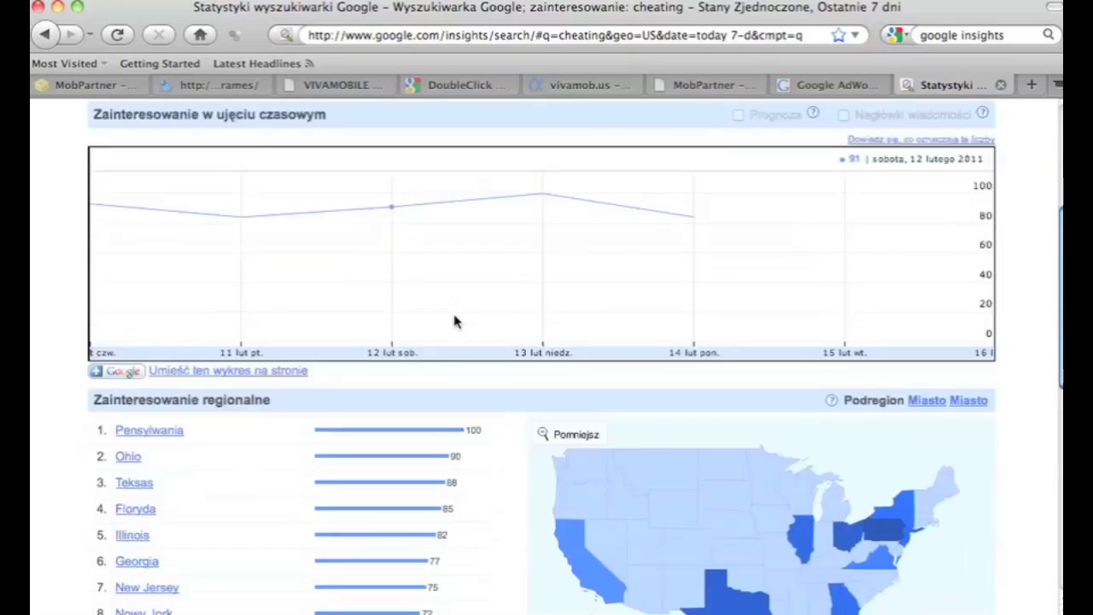
scroll(454, 321, "down", 1)
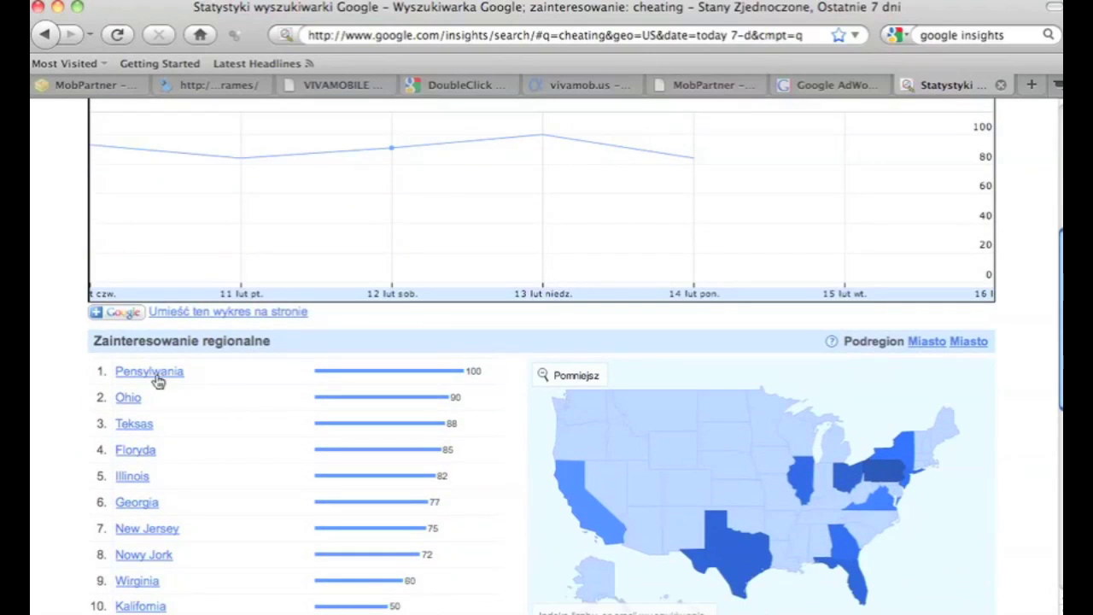
scroll(150, 491, "down", 1)
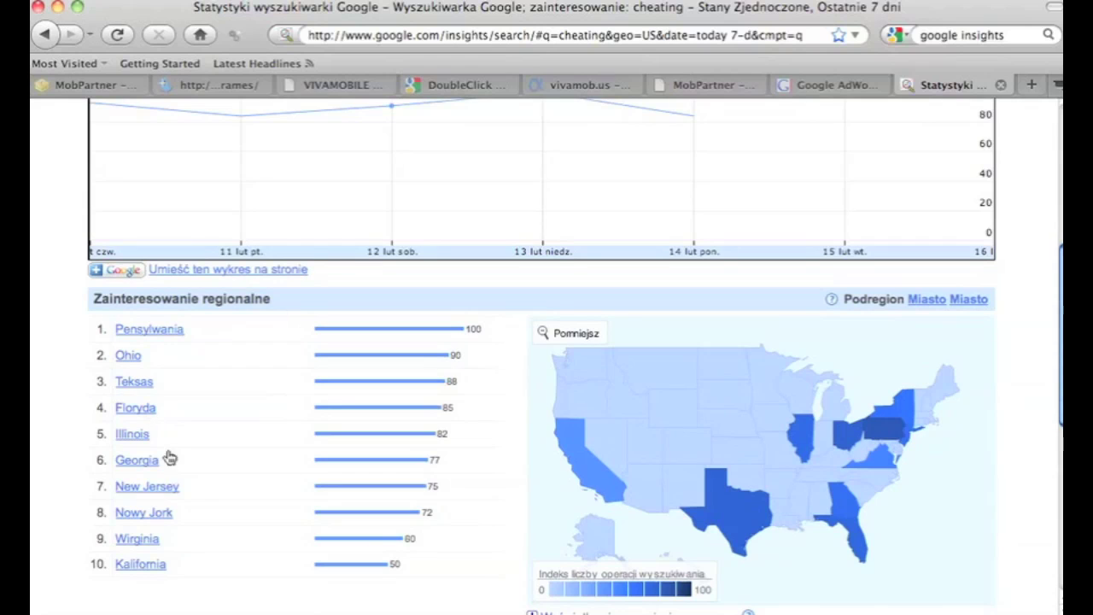
Set the time range to 2004 to today (2004 r. - dziś) and rerun the "cheating" search
scroll(718, 439, "up", 8)
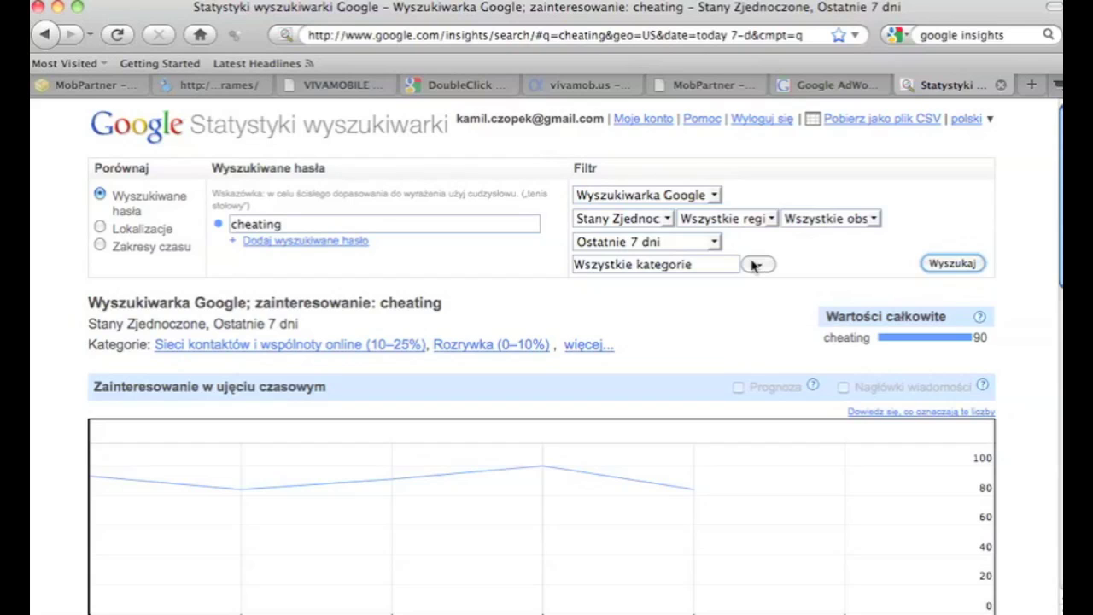
left_click(717, 243)
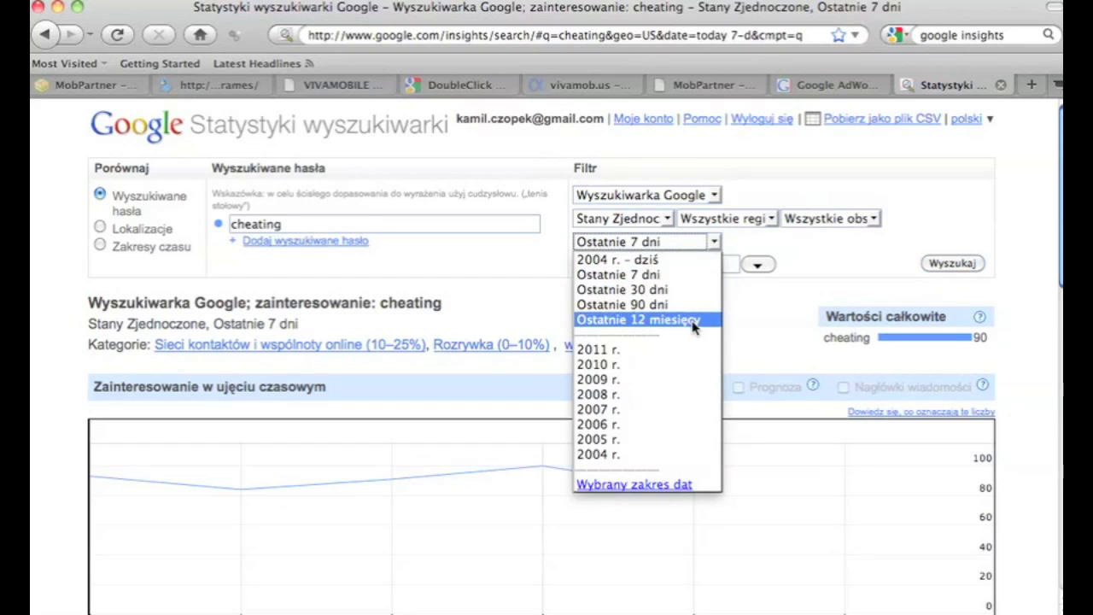
left_click(617, 259)
left_click(946, 263)
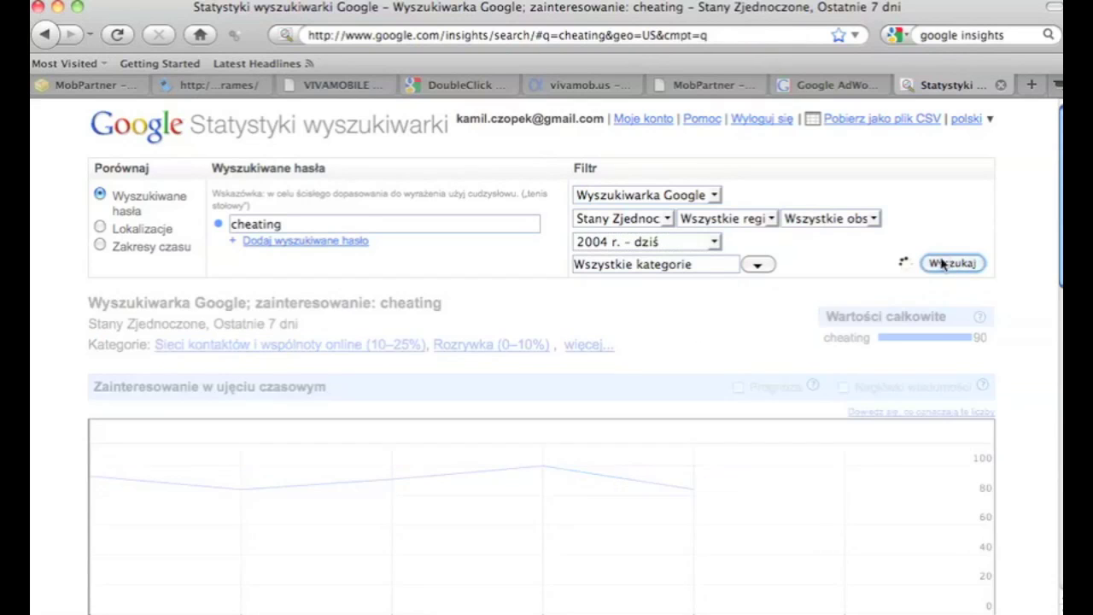
Examine the long-term interest chart and the regional interest map for "cheating", checking individual states such as Texas, Mississippi and Kansas
scroll(693, 266, "down", 2)
scroll(693, 269, "down", 6)
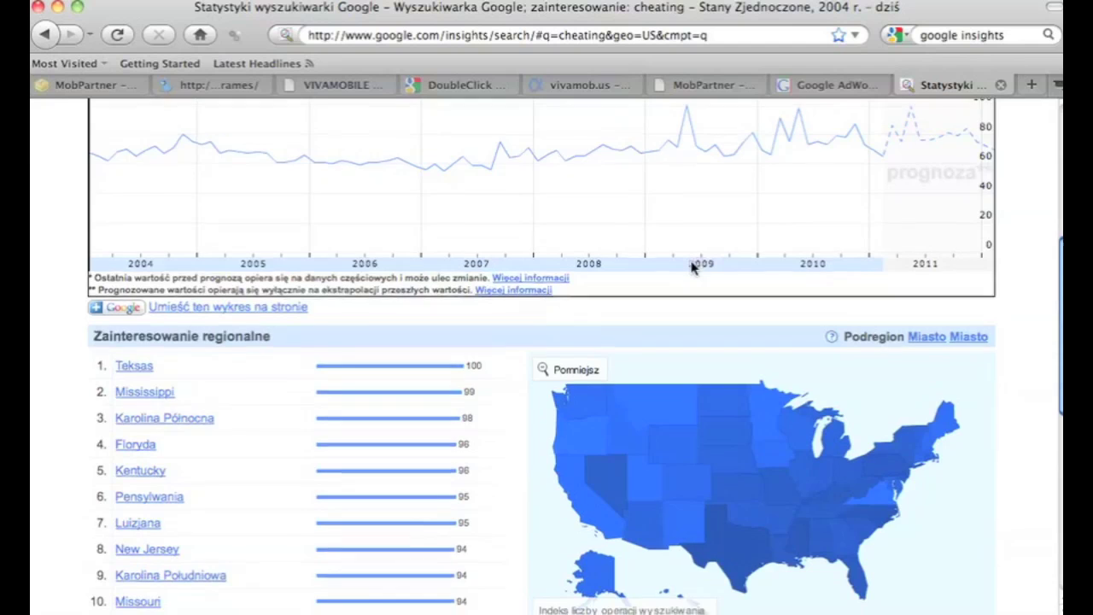
scroll(692, 263, "up", 8)
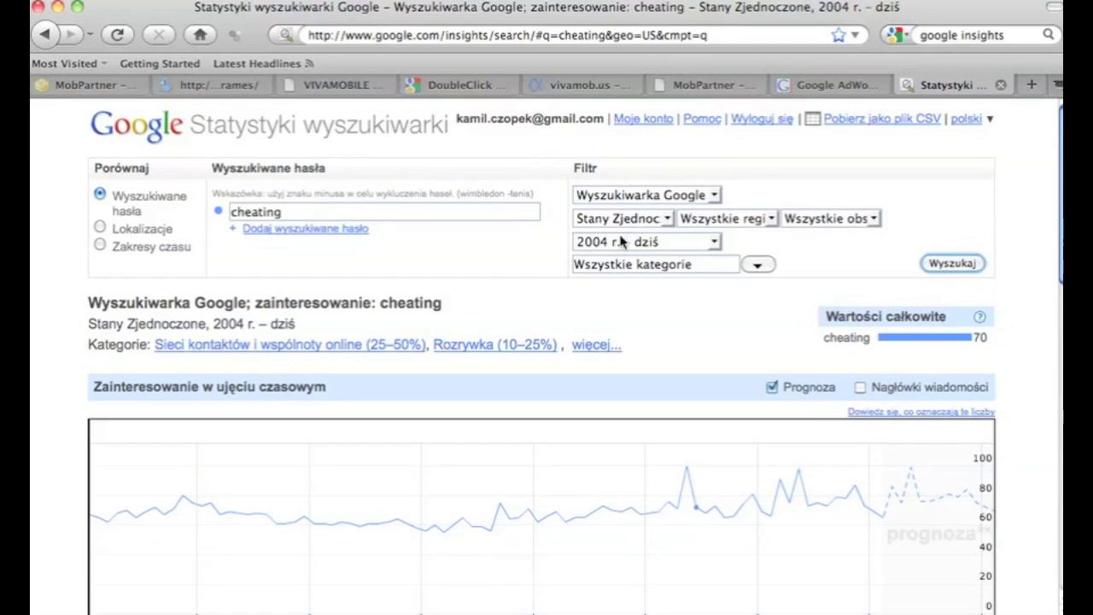
scroll(624, 309, "down", 10)
mouse_move(714, 422)
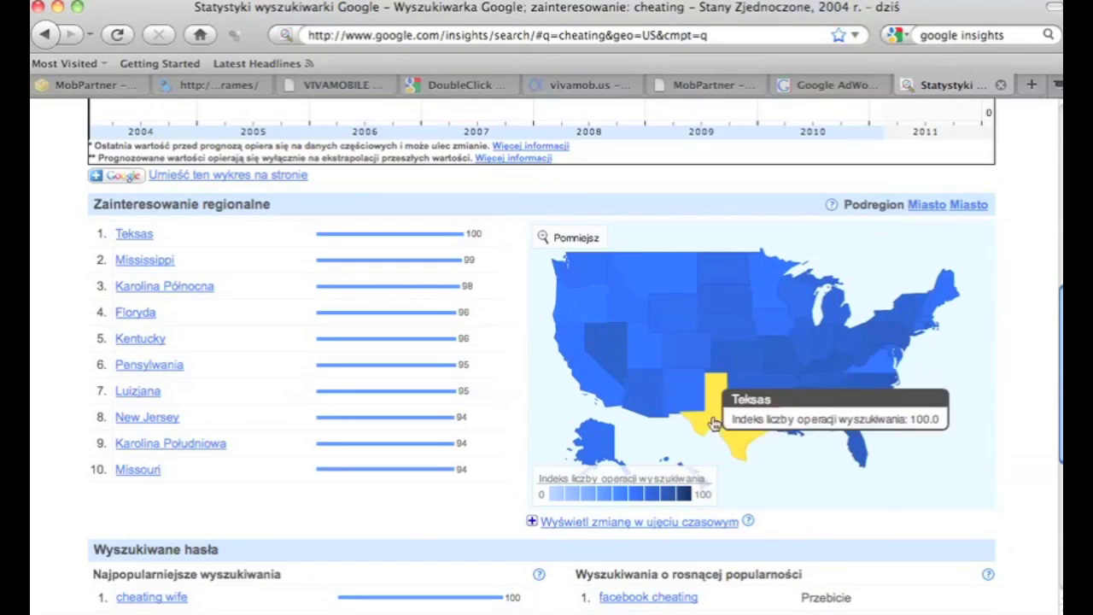
scroll(669, 451, "down", 1)
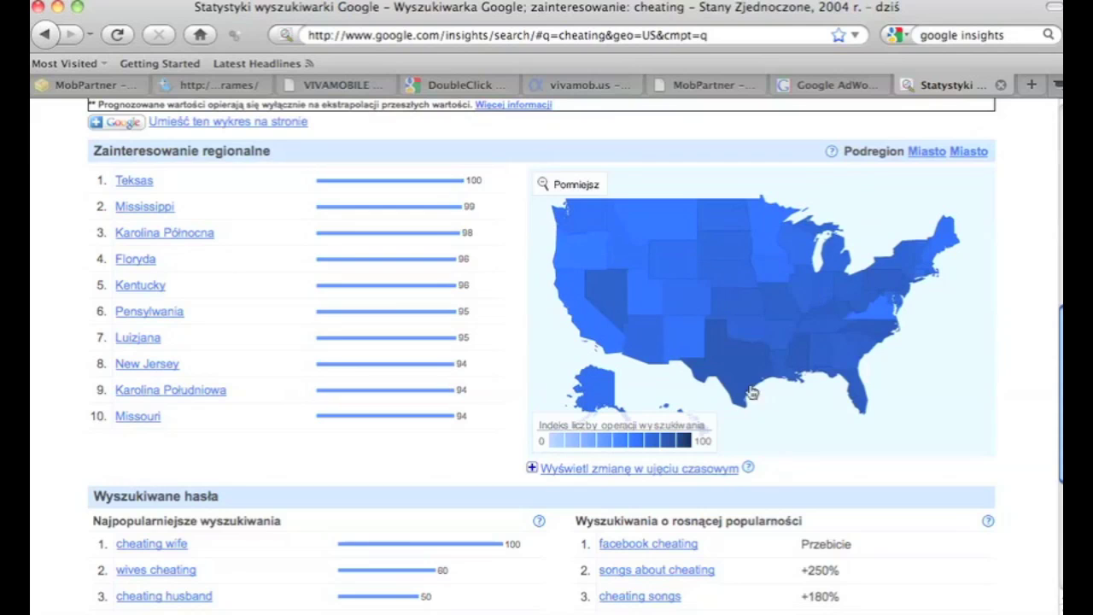
mouse_move(751, 390)
mouse_move(808, 367)
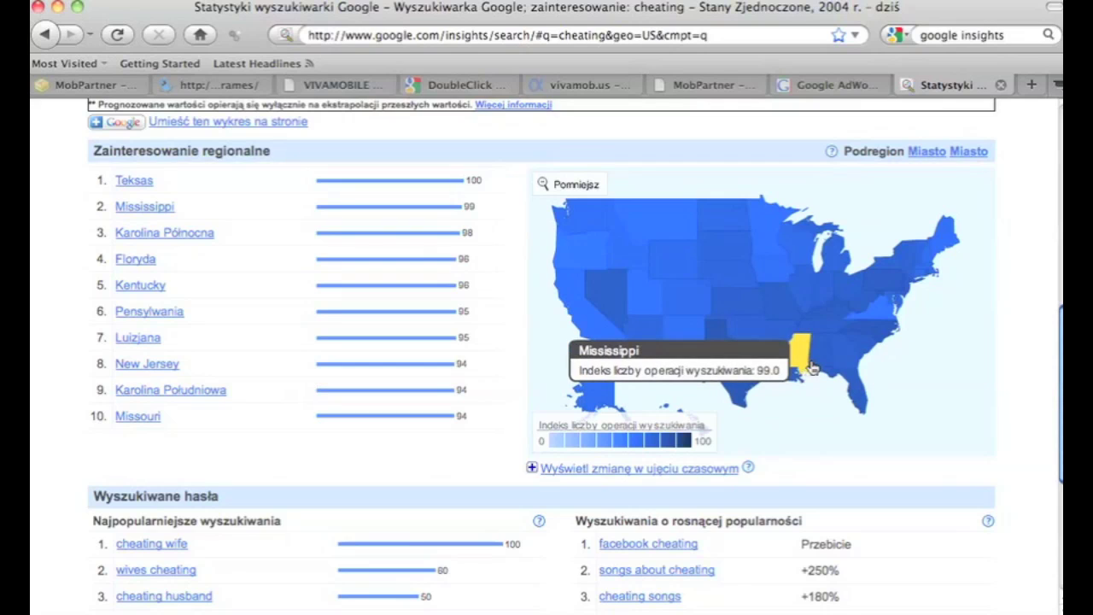
mouse_move(861, 386)
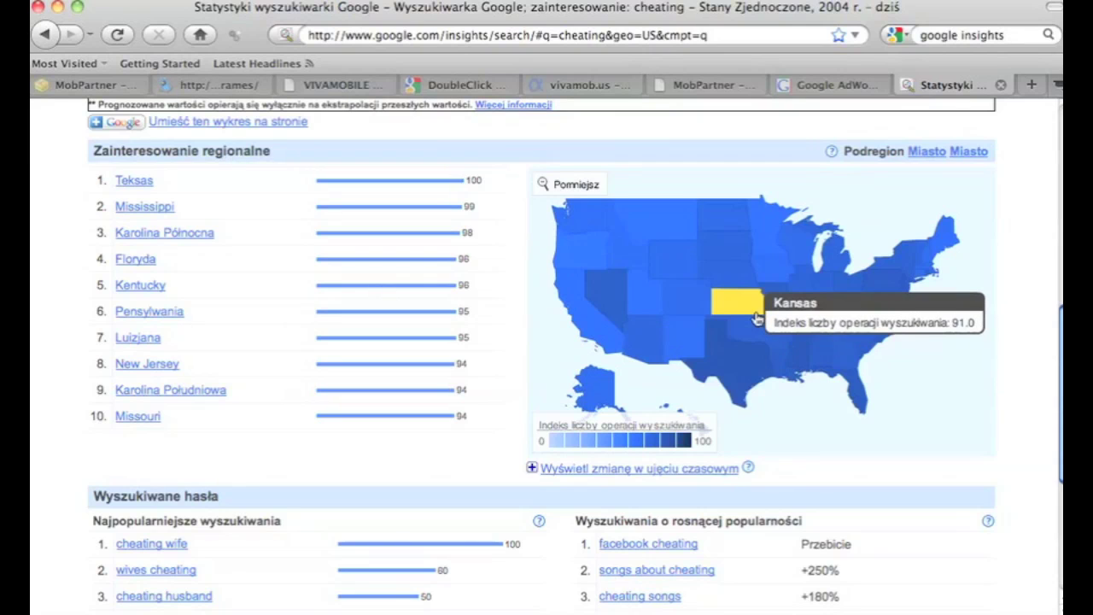
Open the KeywordSpy website (keywordspy.com) in a new browser tab
left_click(1032, 86)
type("k")
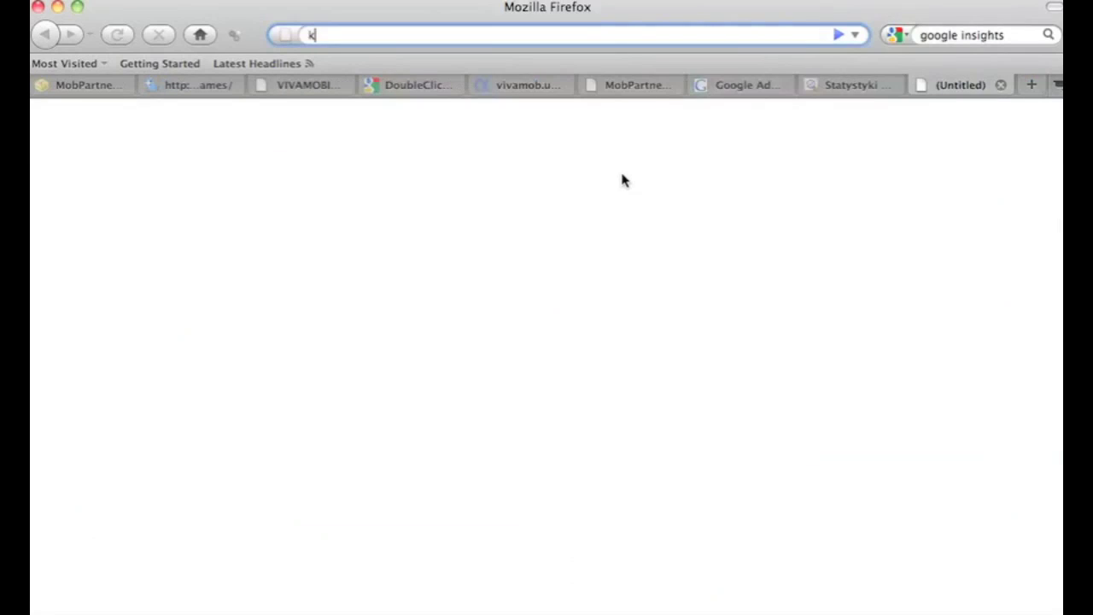
type("eyword")
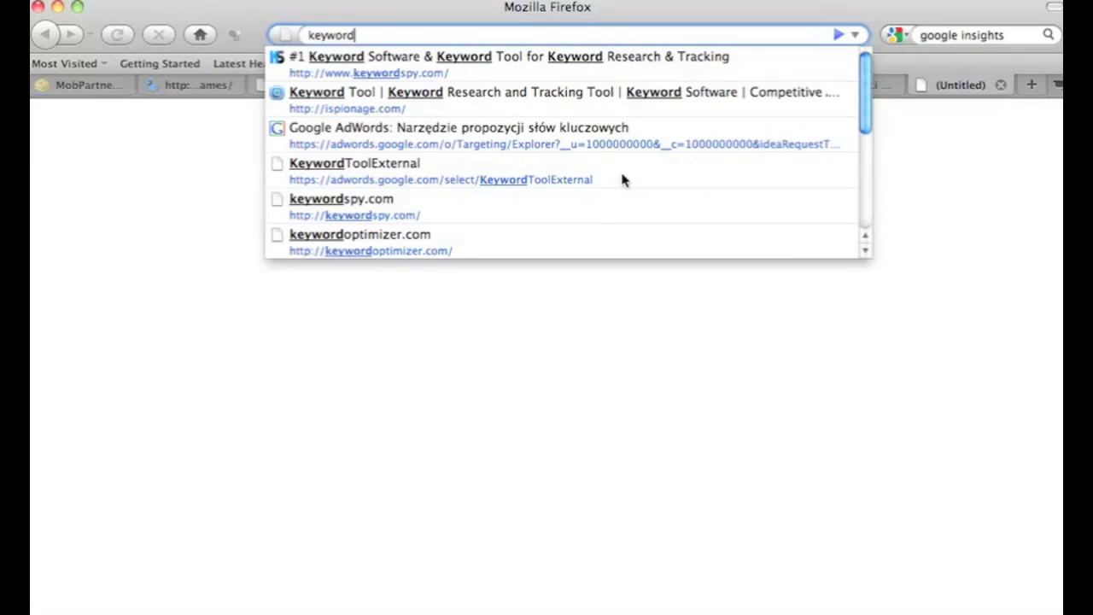
key("Down")
key("Return")
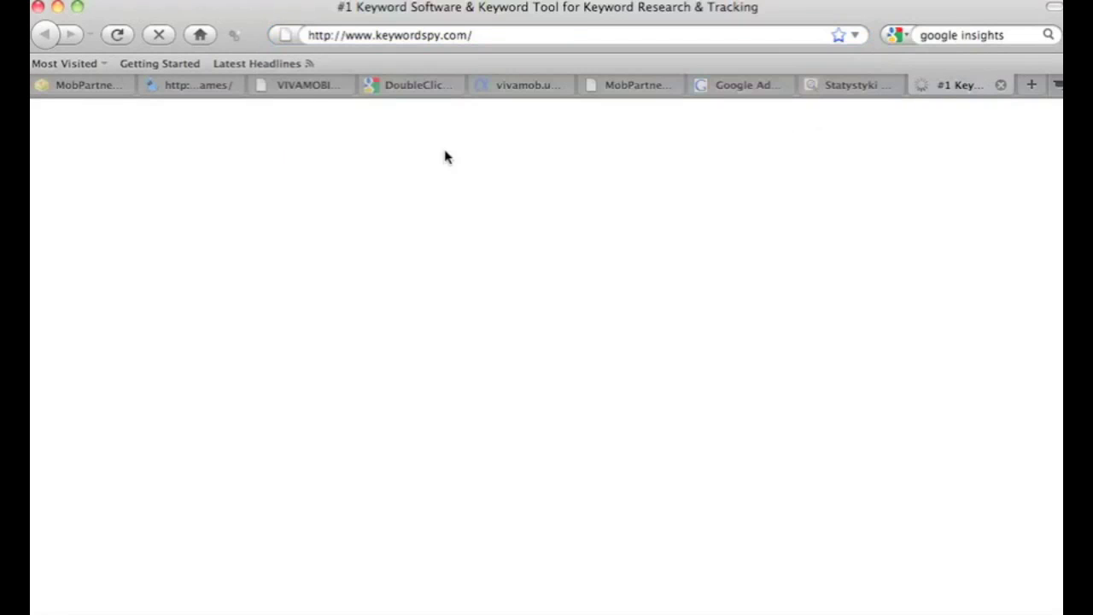
left_click(309, 85)
left_click(407, 35)
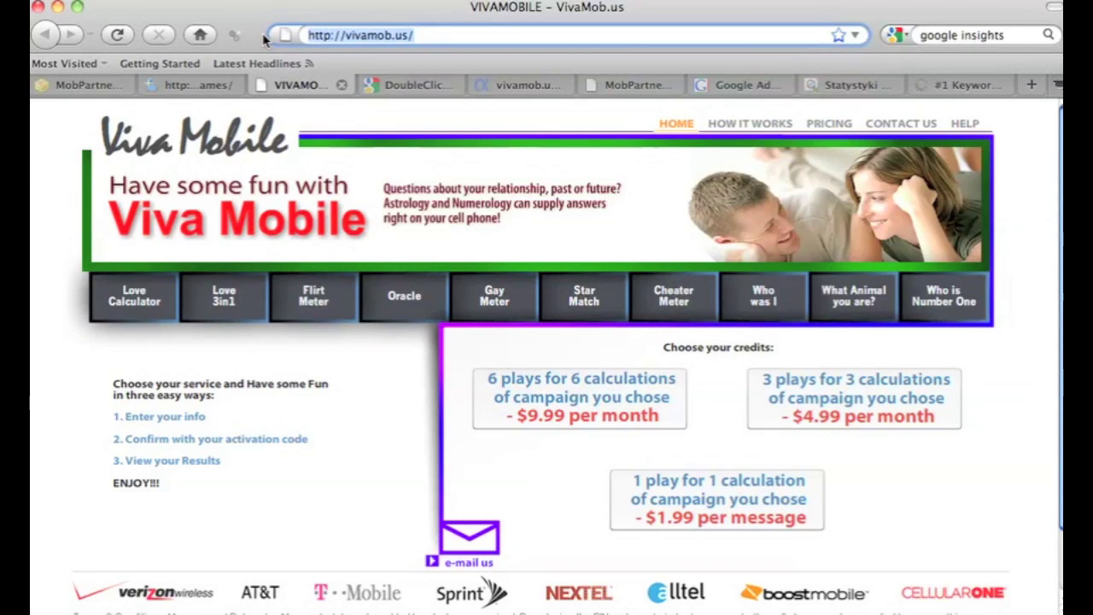
left_click(963, 86)
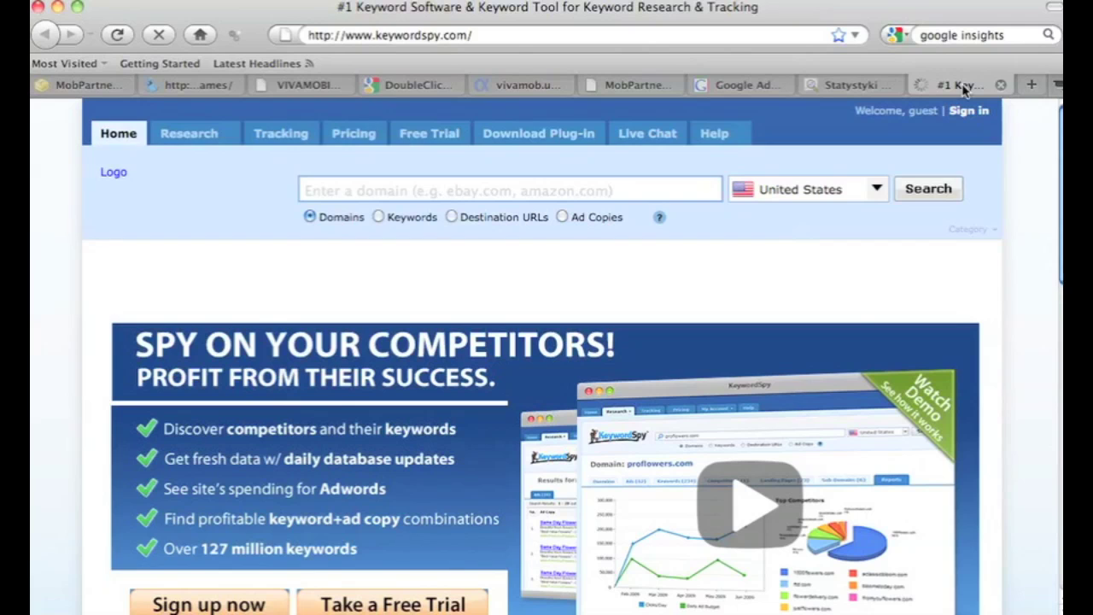
type("http://vivamob.us/")
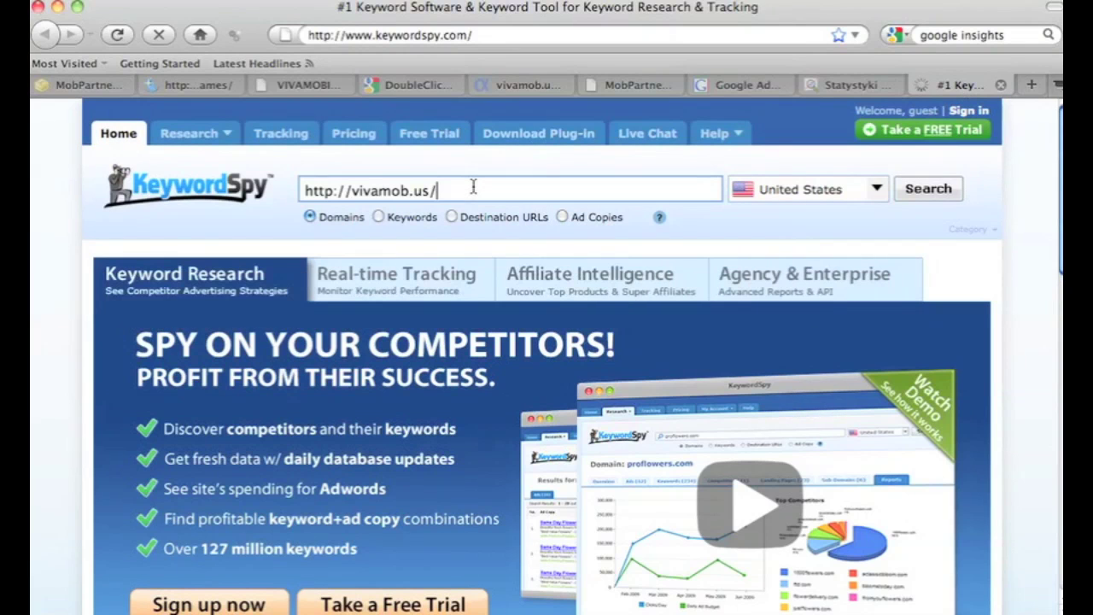
key("Return")
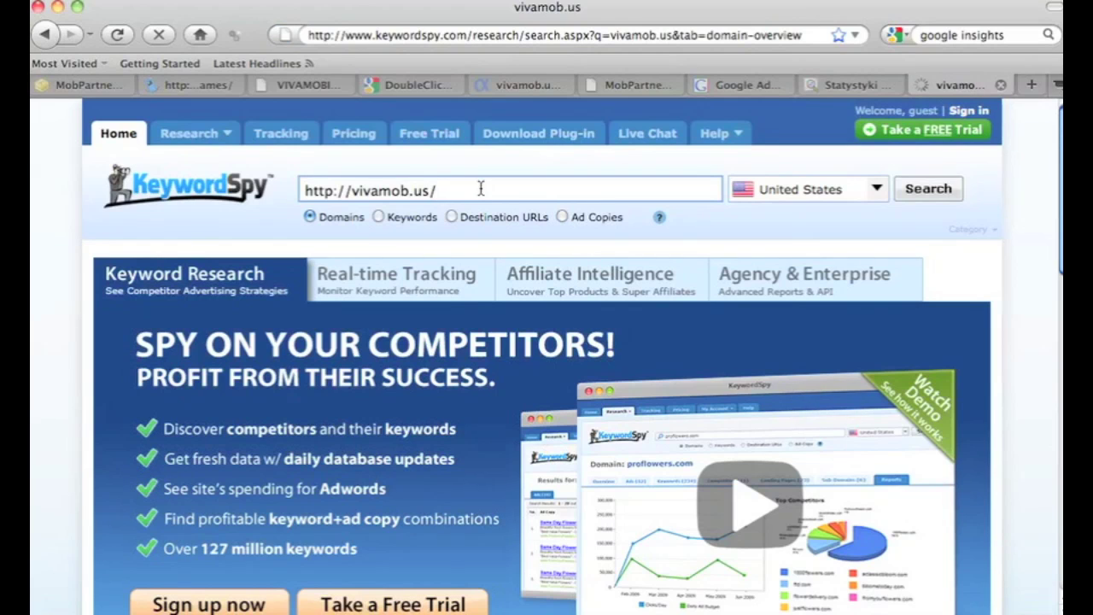
scroll(465, 370, "down", 5)
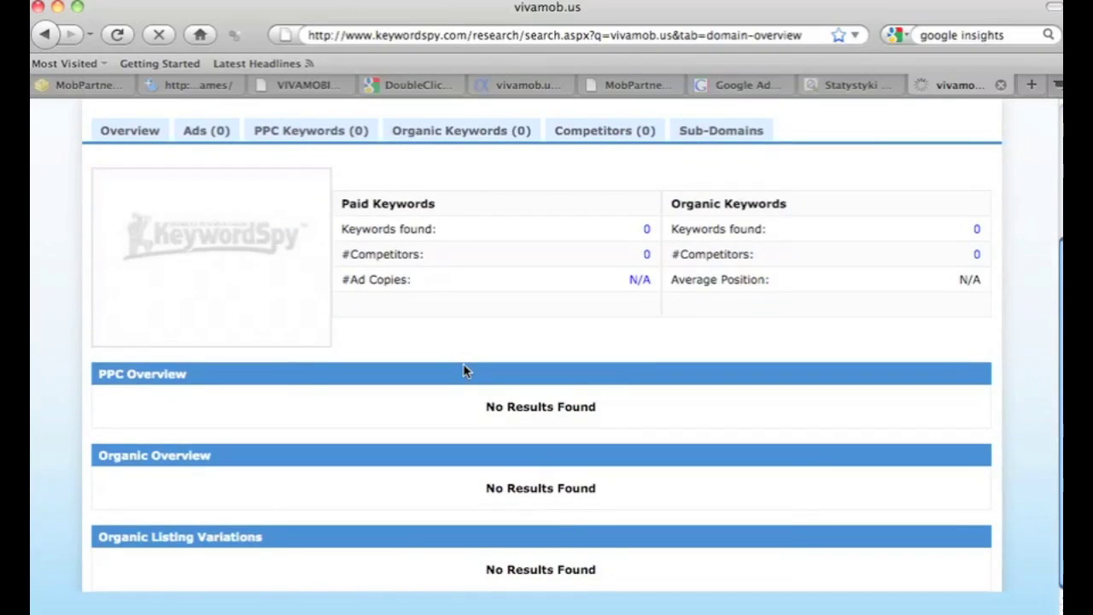
scroll(464, 370, "down", 3)
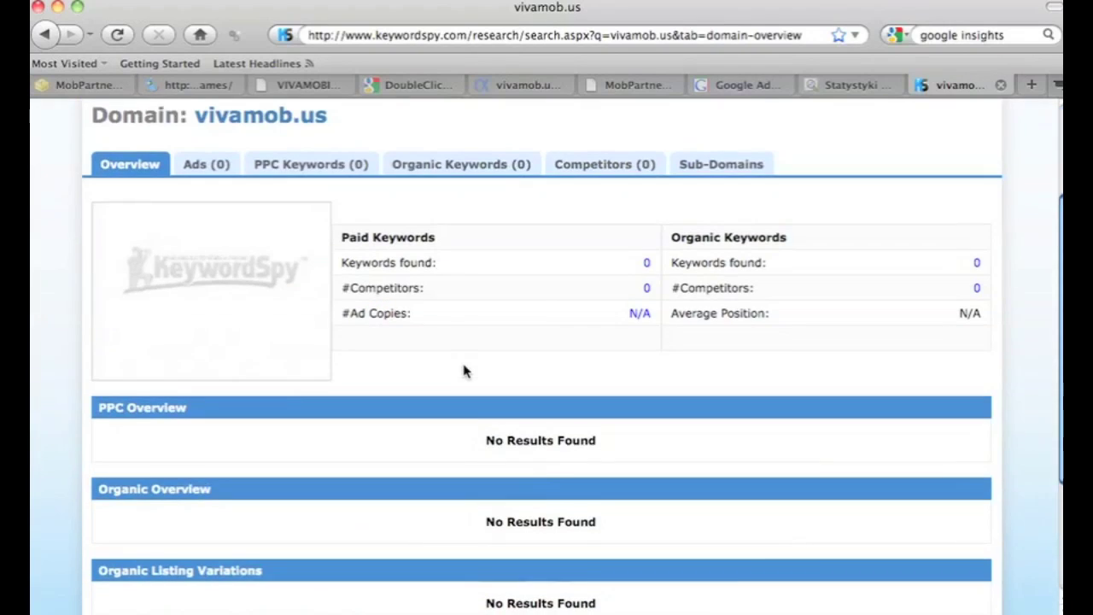
scroll(464, 370, "down", 4)
Replace the domain query with "cheating partner", switch the search type to Keywords and run the search for the United States
scroll(465, 370, "up", 7)
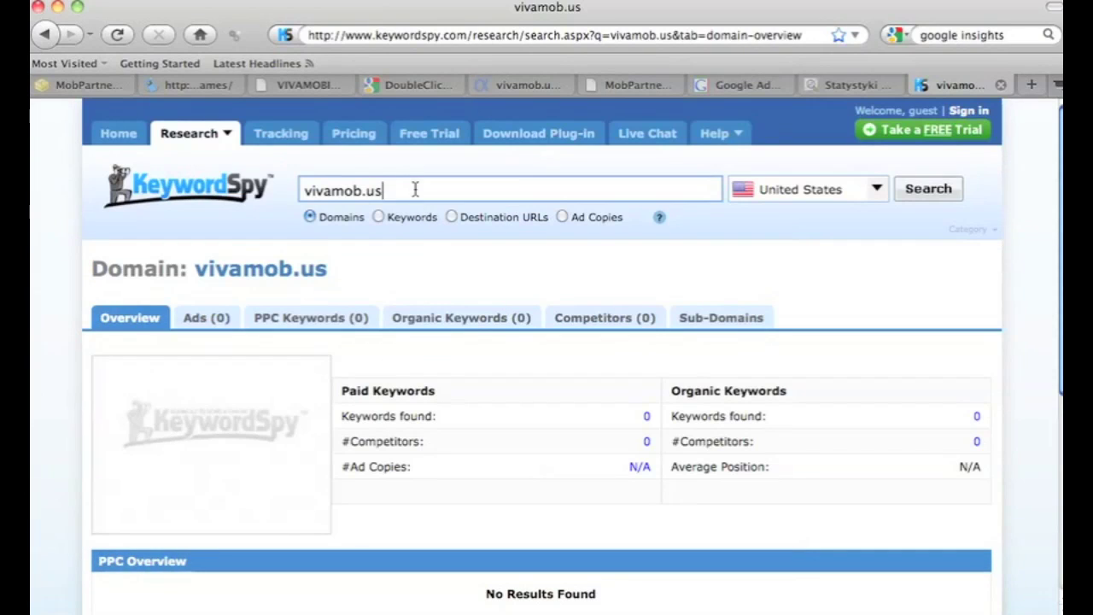
left_click_drag(427, 188, 284, 189)
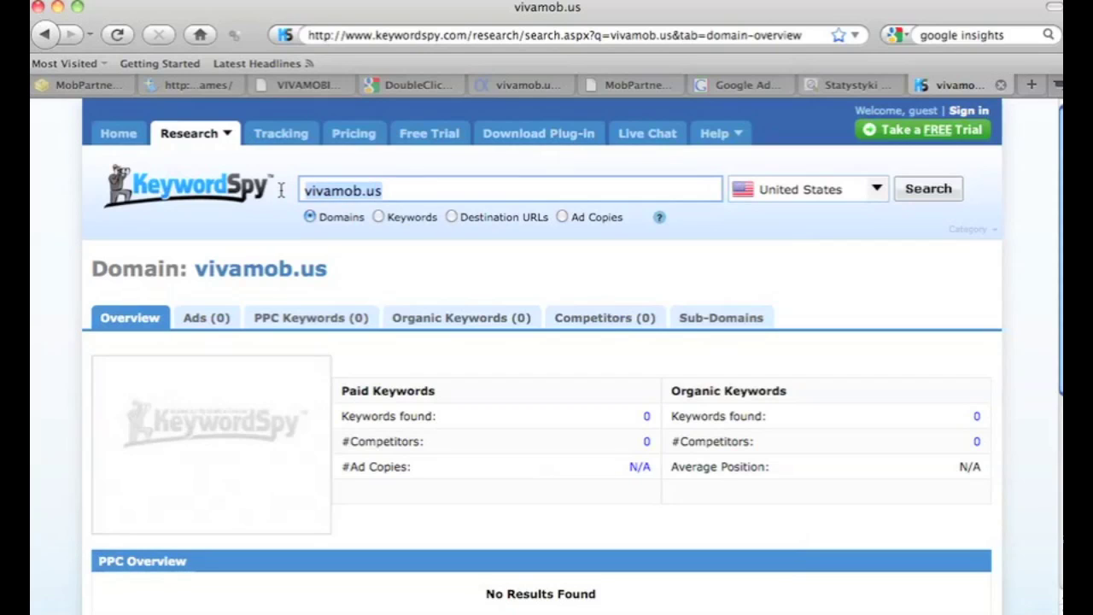
type("cheating ")
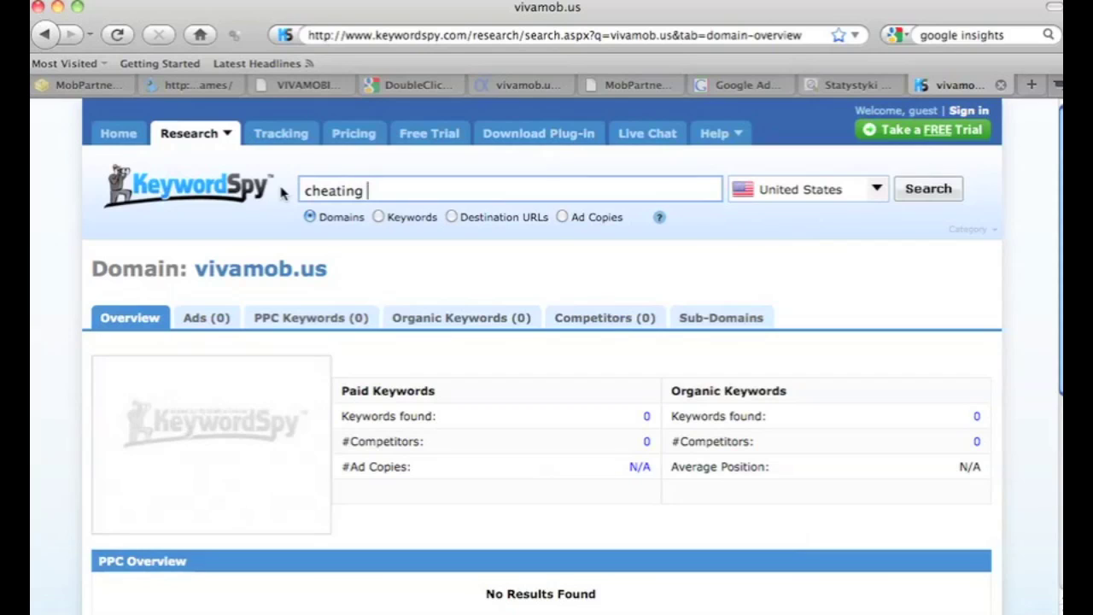
type("partner")
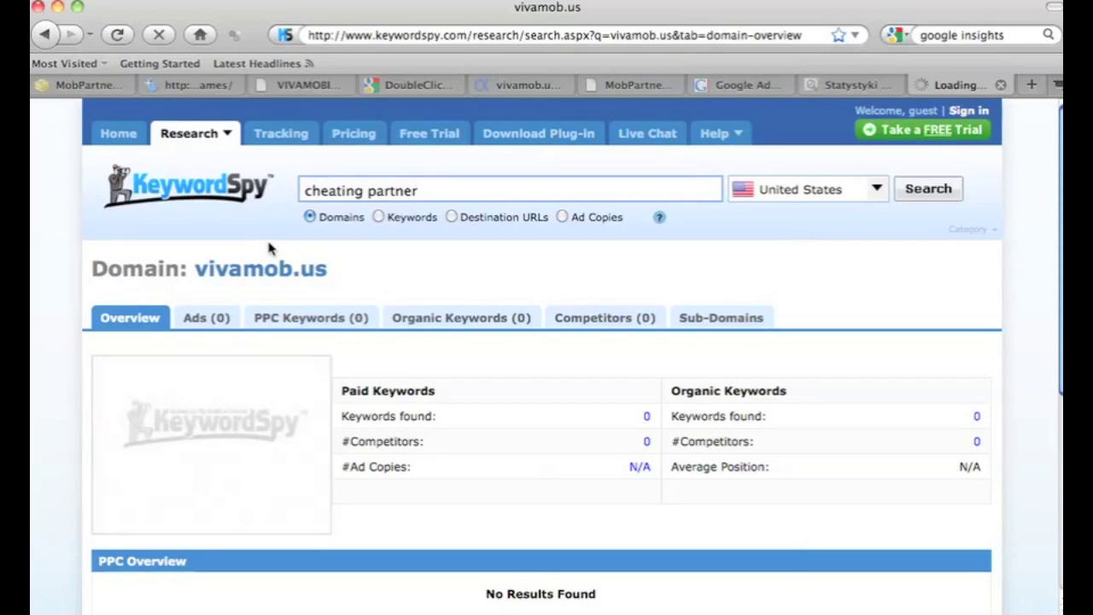
left_click(378, 217)
left_click(929, 195)
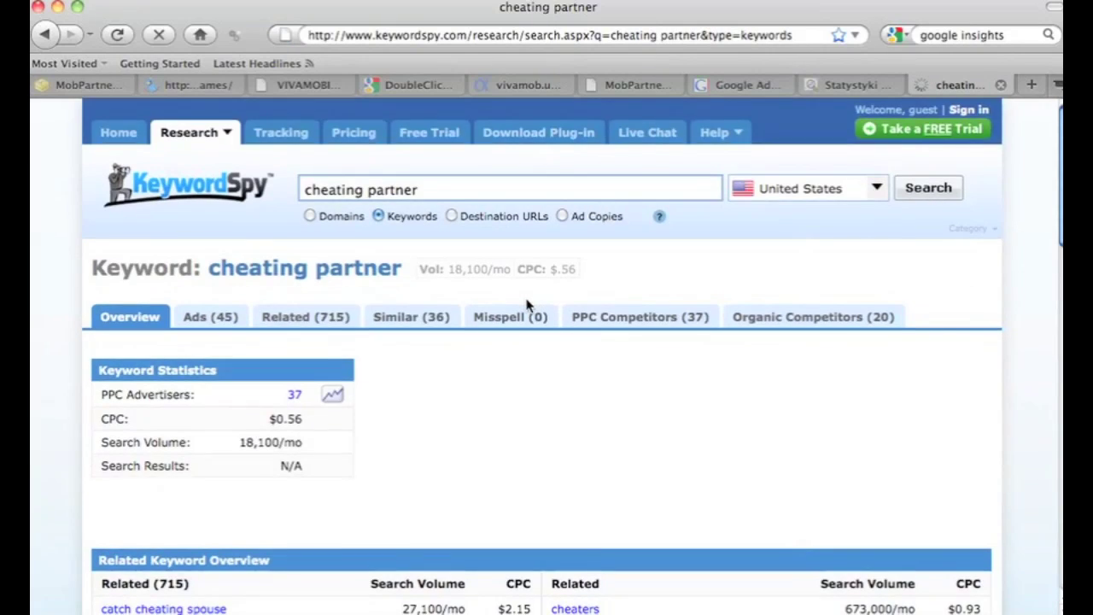
Examine the keyword statistics, PPC advertisers chart and related keywords with their search volume and CPC for "cheating partner"
scroll(526, 305, "down", 1)
scroll(526, 305, "down", 1)
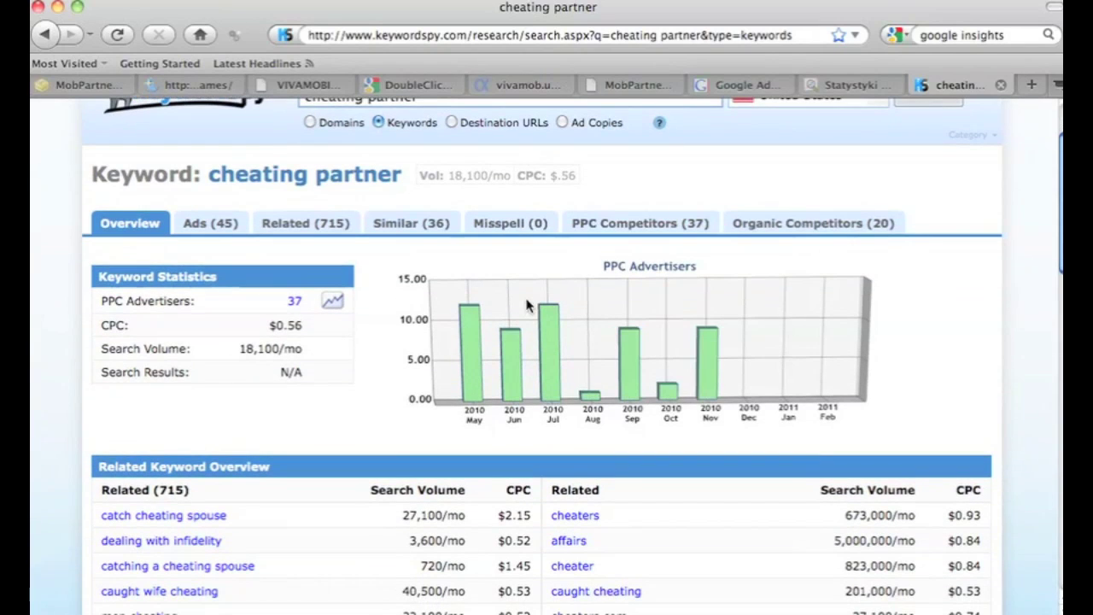
scroll(526, 305, "down", 3)
scroll(526, 305, "down", 5)
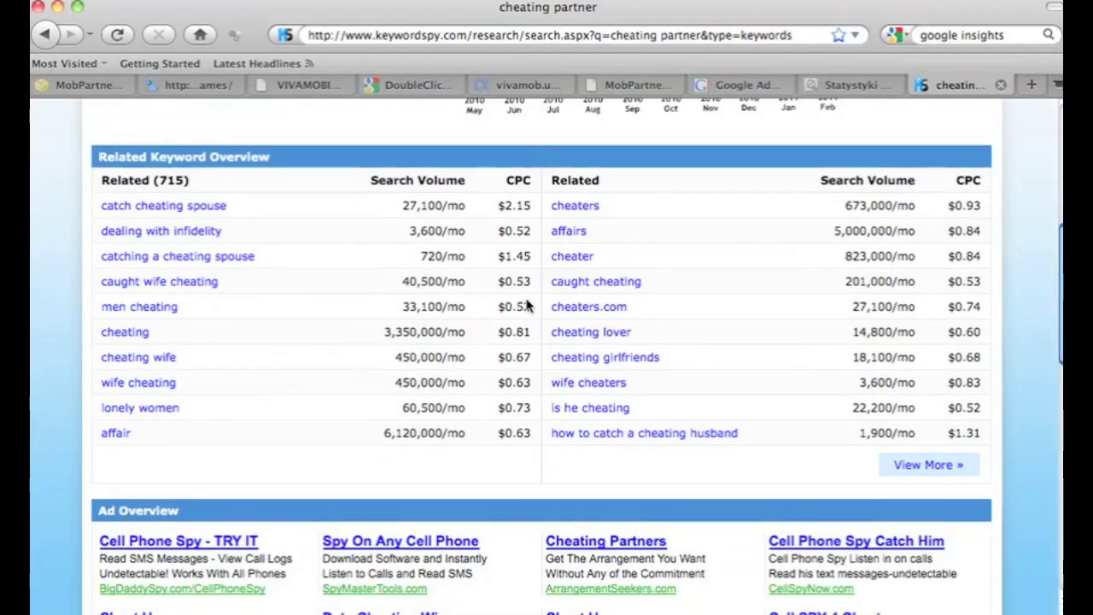
Examine the competing ads in the ad overview and the PPC and organic competitors for "cheating partner"
scroll(526, 305, "down", 2)
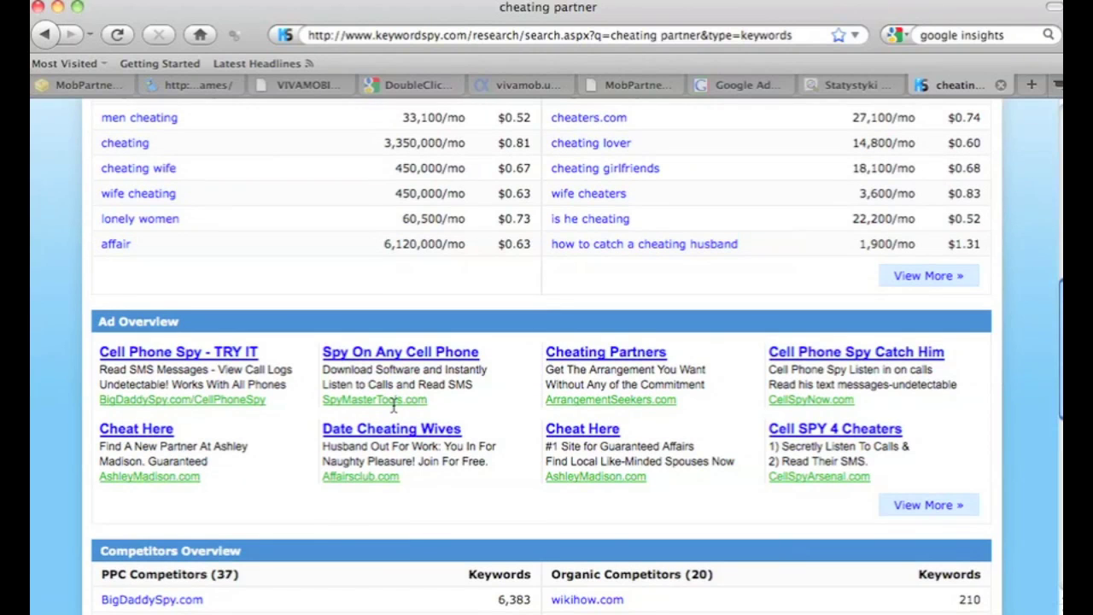
scroll(394, 407, "down", 1)
scroll(394, 407, "down", 5)
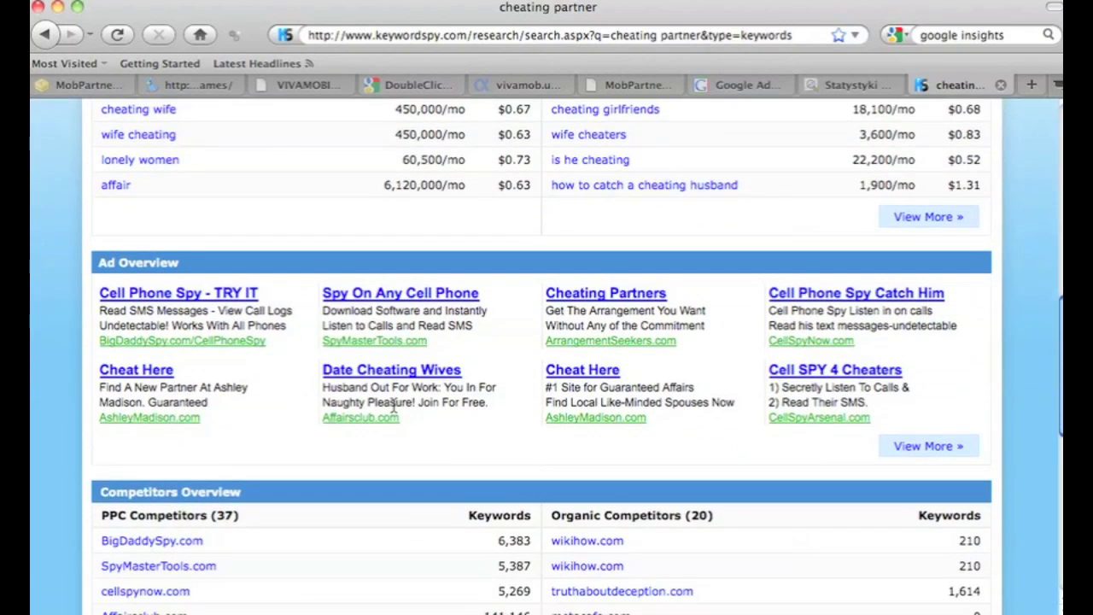
scroll(395, 407, "down", 5)
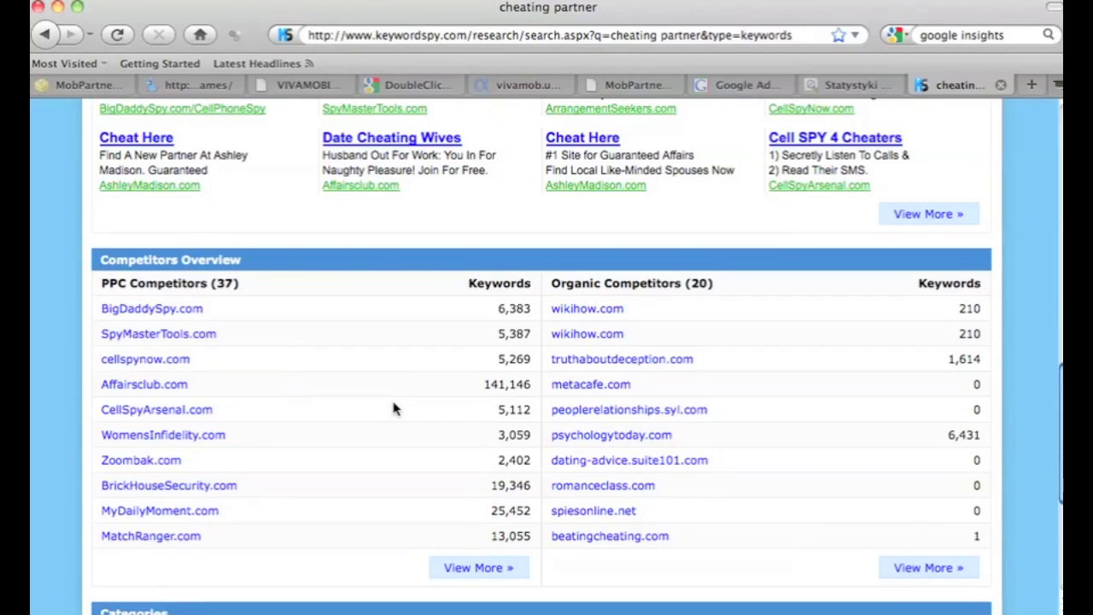
scroll(395, 408, "up", 2)
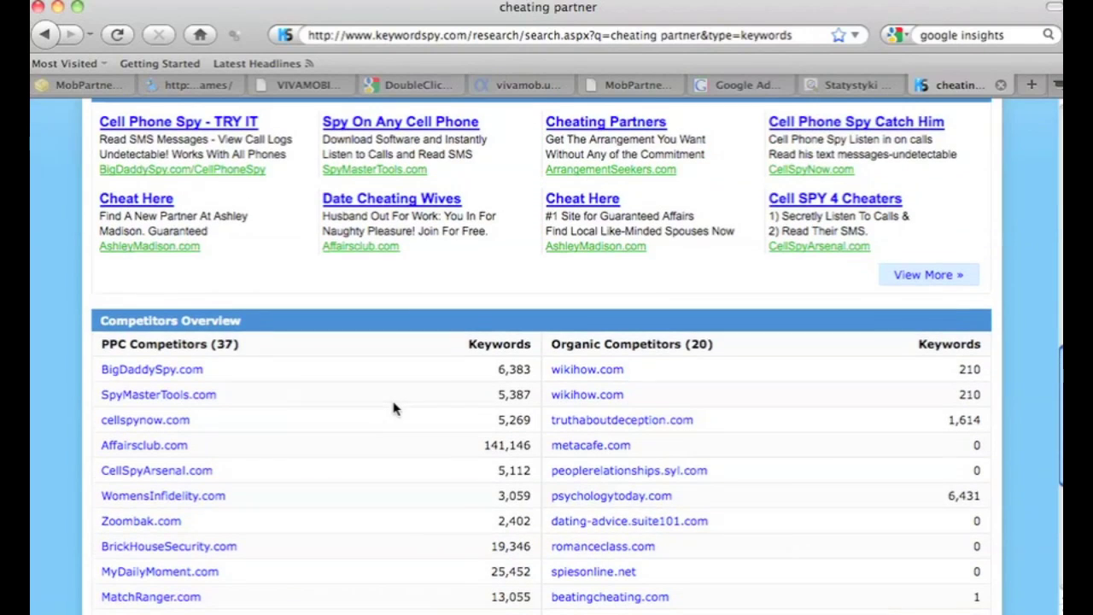
scroll(395, 407, "up", 6)
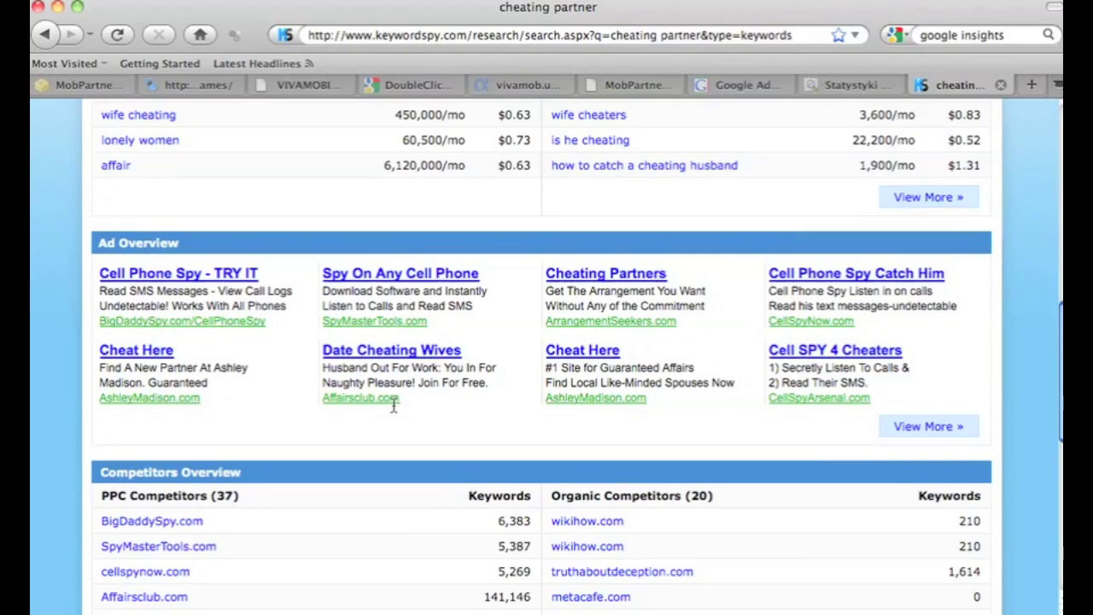
scroll(394, 408, "up", 3)
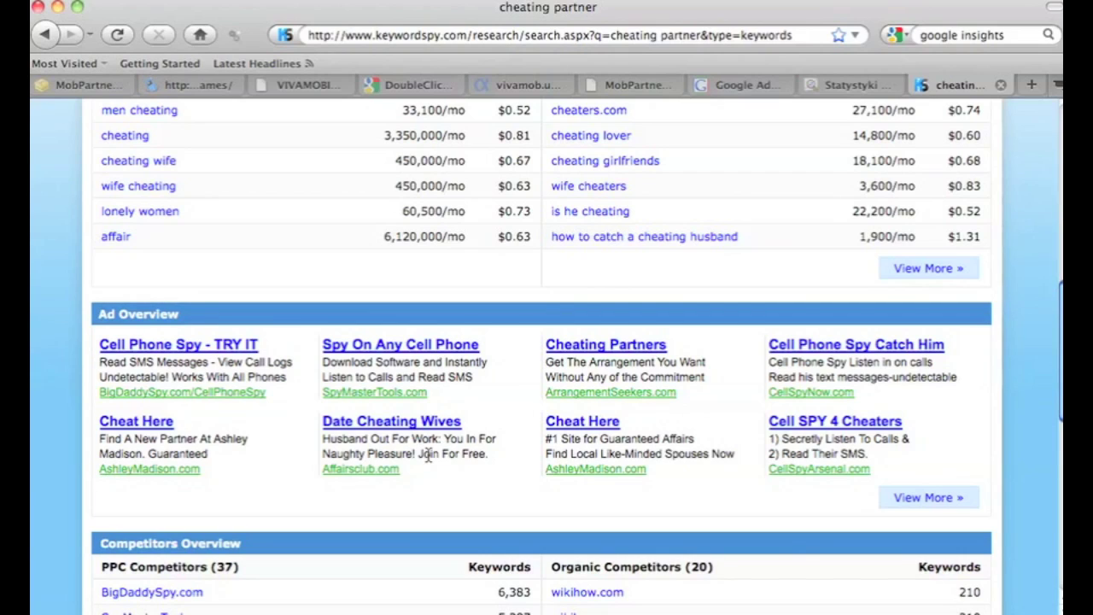
scroll(418, 455, "down", 2)
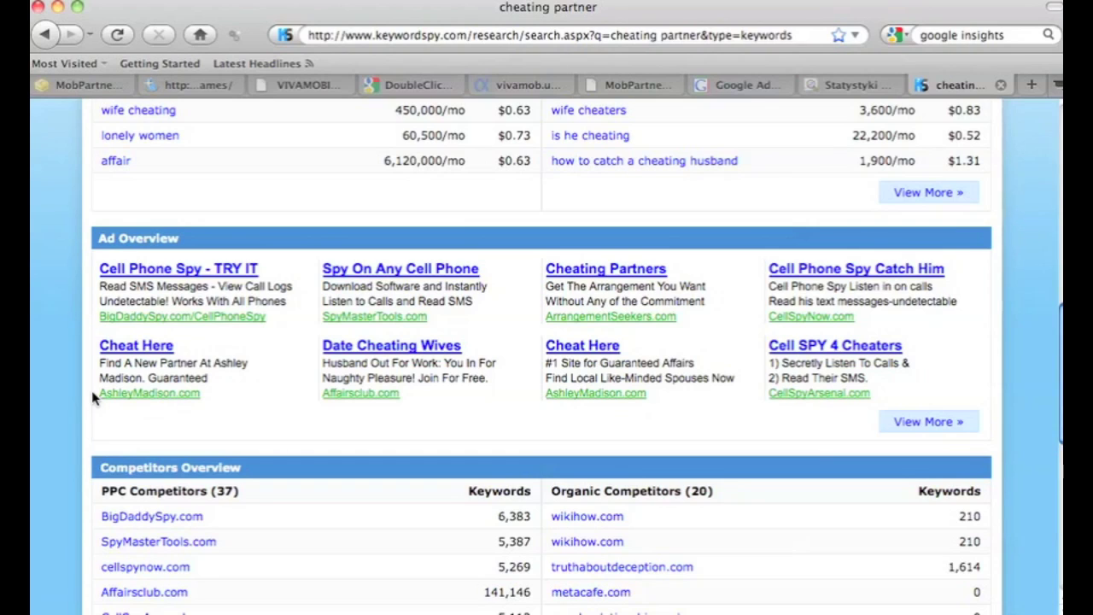
Review the competing ads and PPC competitors for "cheating partner" and view the Cell Spy Now competitor site
left_click_drag(97, 396, 140, 395)
left_click(260, 396)
left_click_drag(101, 566, 189, 567)
scroll(547, 342, "down", 5)
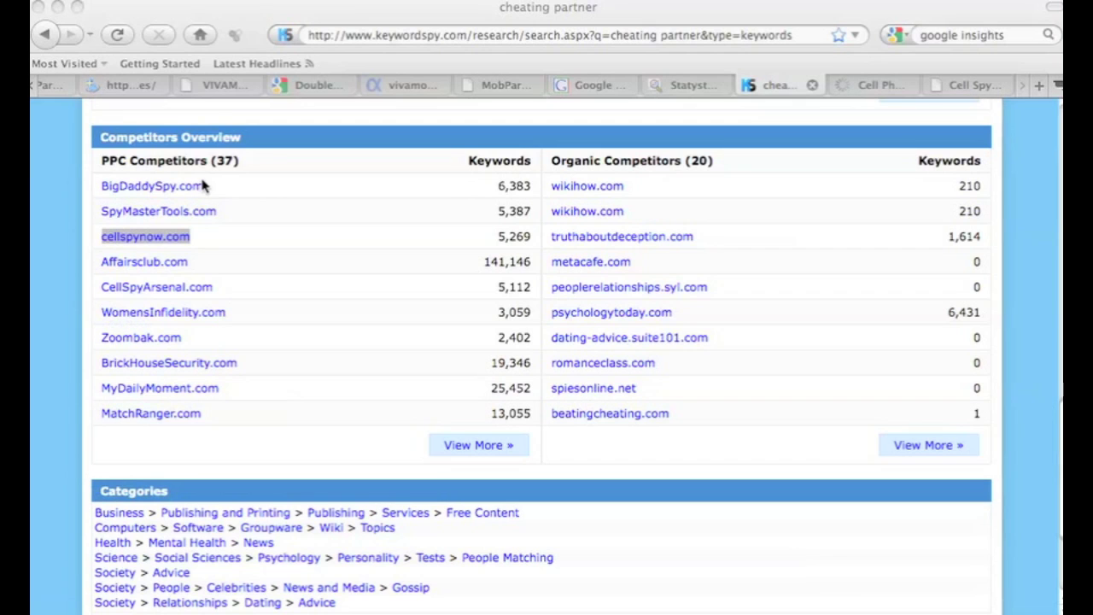
left_click(997, 83)
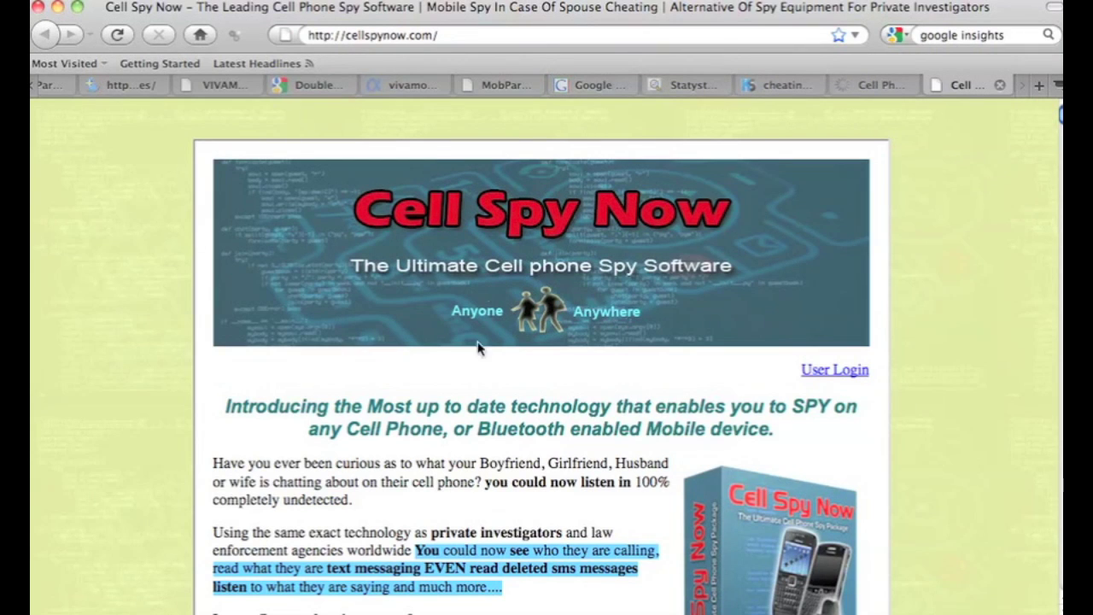
Copy the domain cellspynow.com from the site address, look it up in DoubleClick Ad Planner and examine its traffic and audience demographics
left_click_drag(348, 35, 429, 40)
key("super+c")
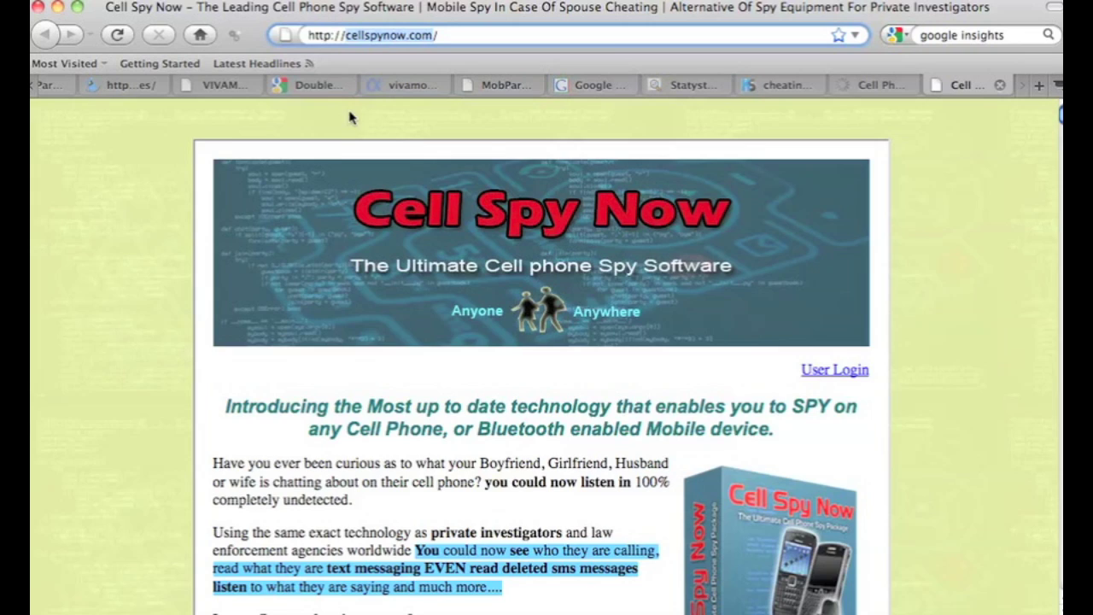
left_click(320, 86)
scroll(306, 154, "up", 5)
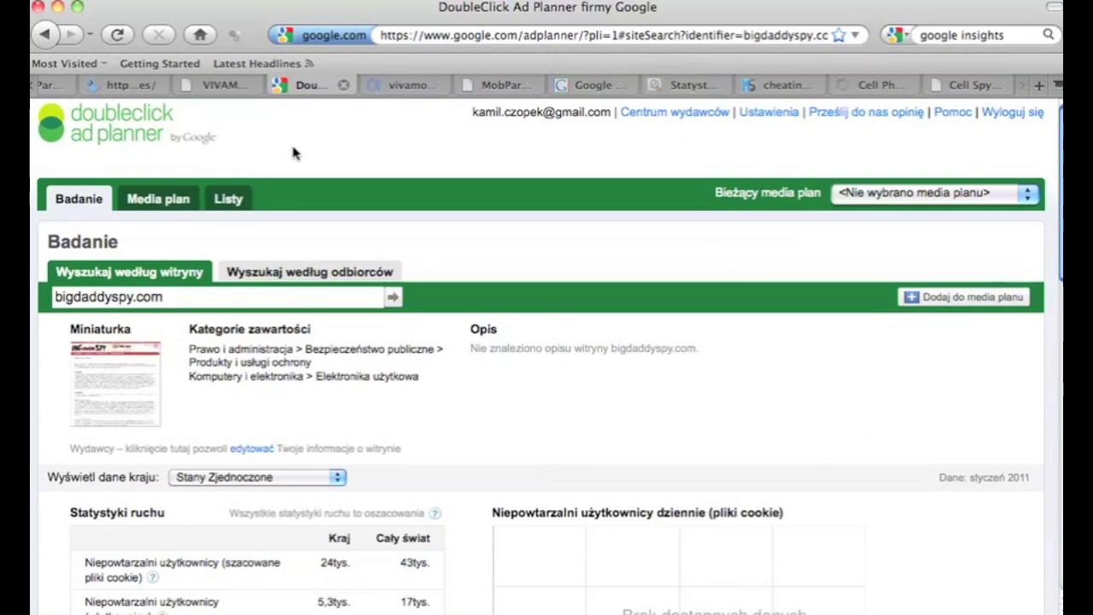
triple_click(177, 300)
key("super+v")
key("Return")
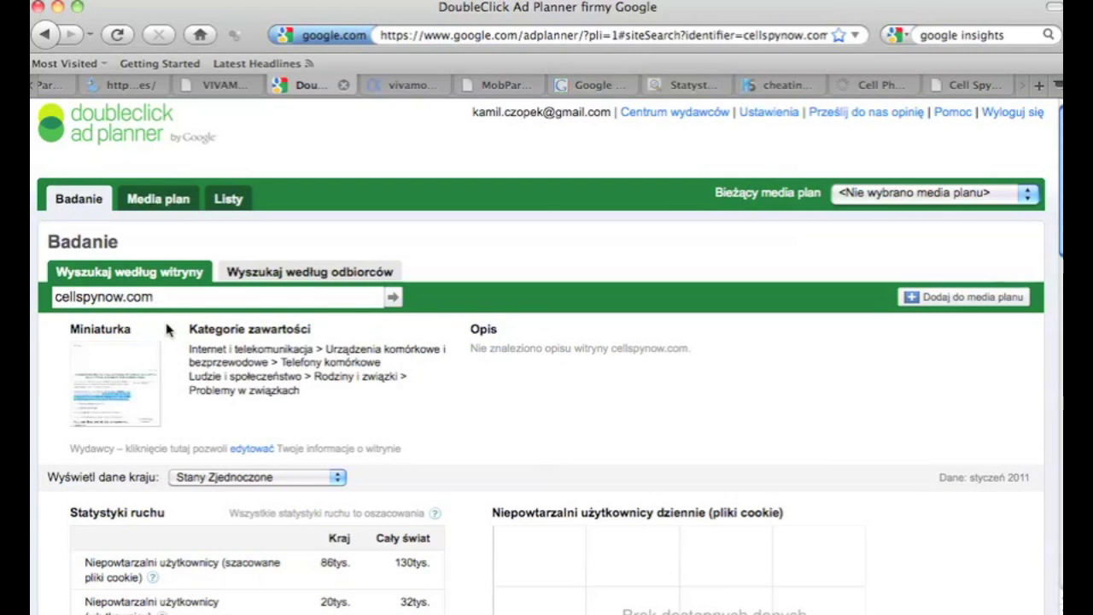
scroll(343, 319, "down", 5)
scroll(342, 319, "down", 4)
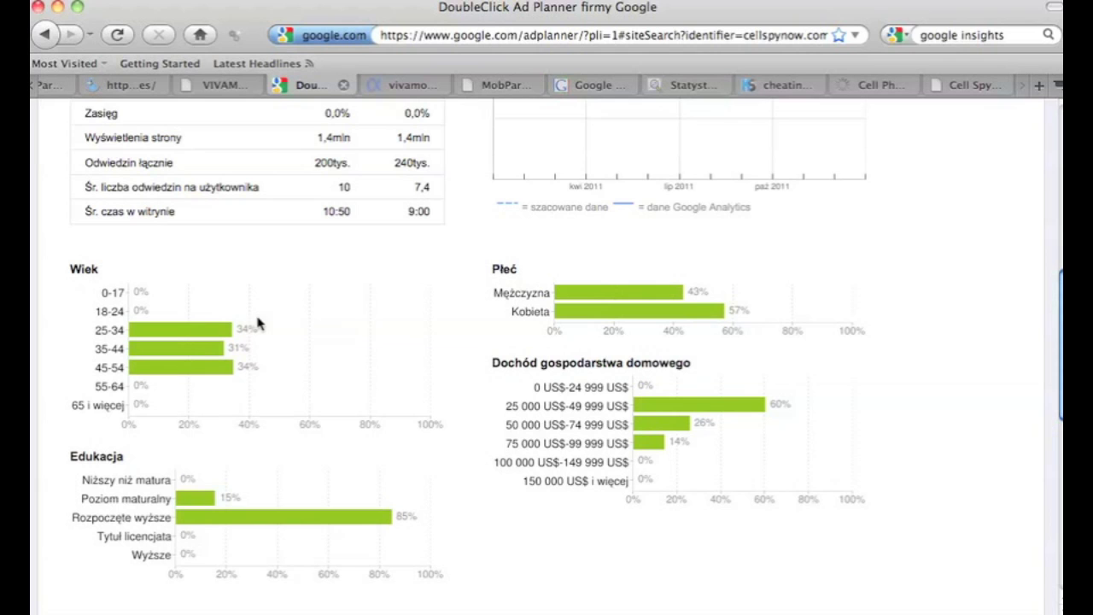
scroll(376, 333, "down", 3)
Copy the domain bigdaddyspy.com from the competitor's store address, look it up in DoubleClick Ad Planner and examine its traffic and audience demographics
left_click(875, 85)
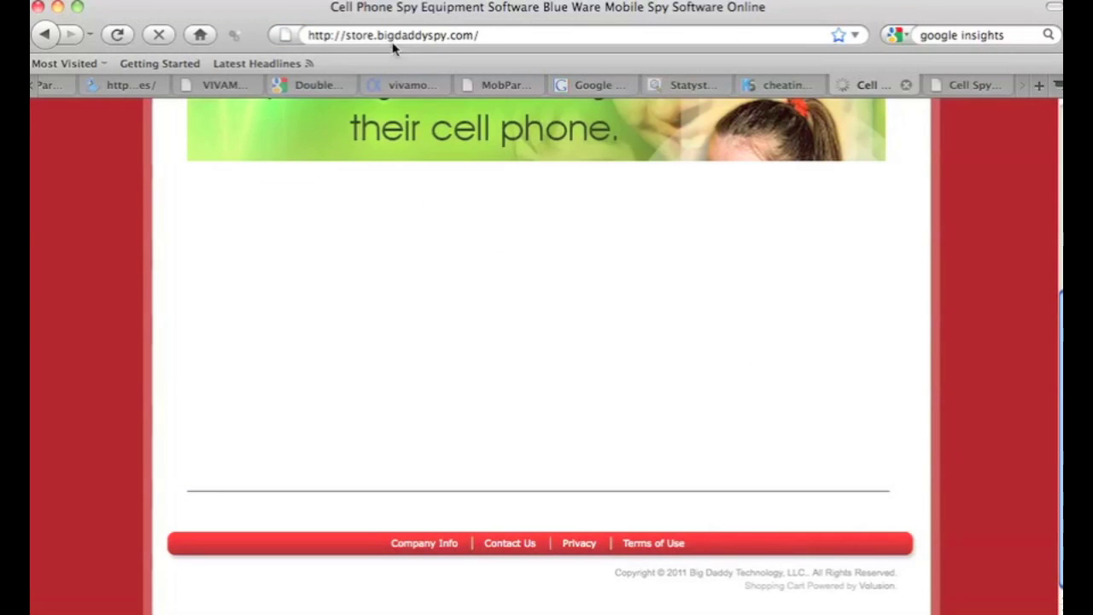
left_click_drag(376, 35, 475, 39)
key("super+c")
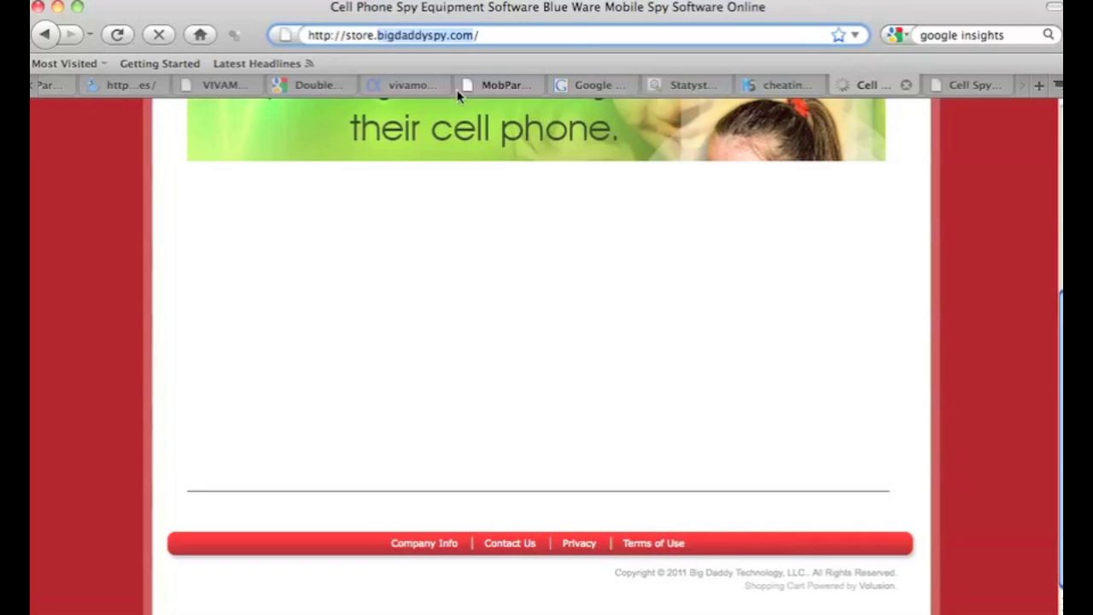
left_click(317, 90)
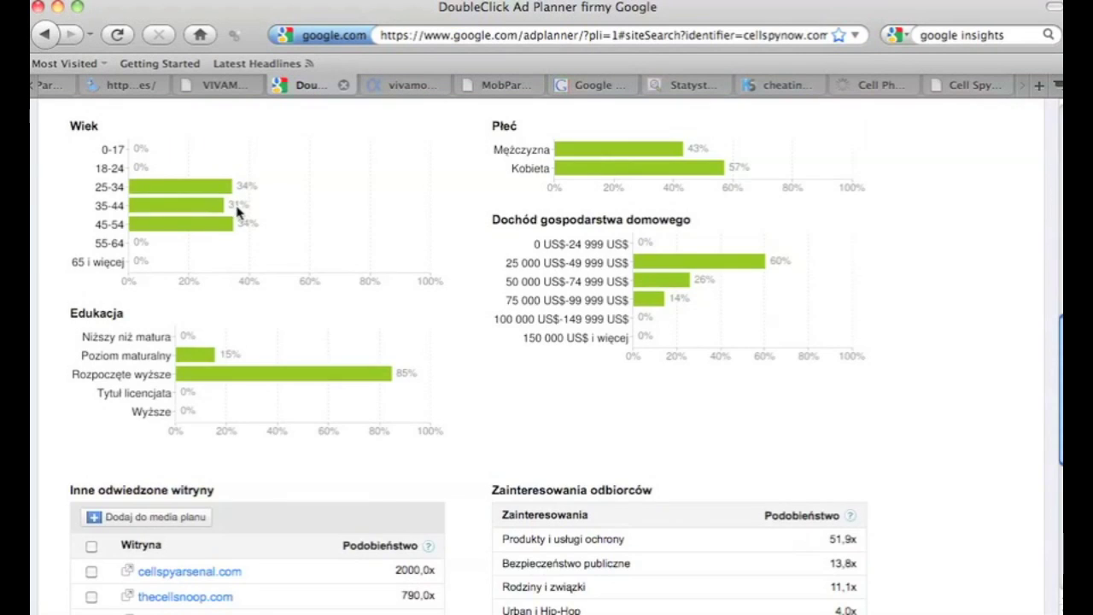
scroll(238, 212, "up", 10)
left_click_drag(162, 297, 37, 293)
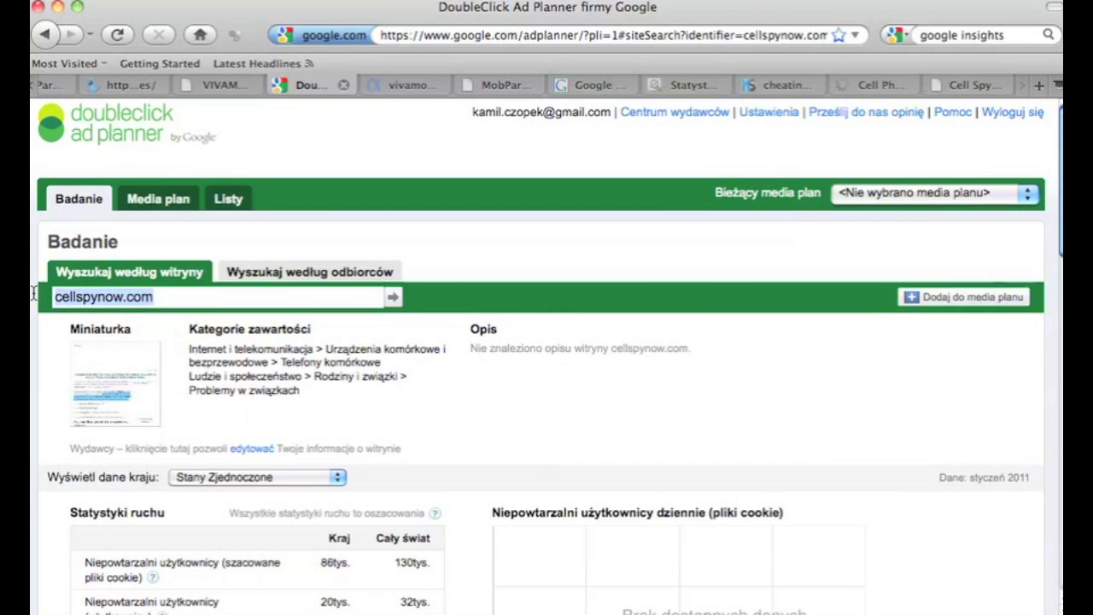
key("super+v")
key("Return")
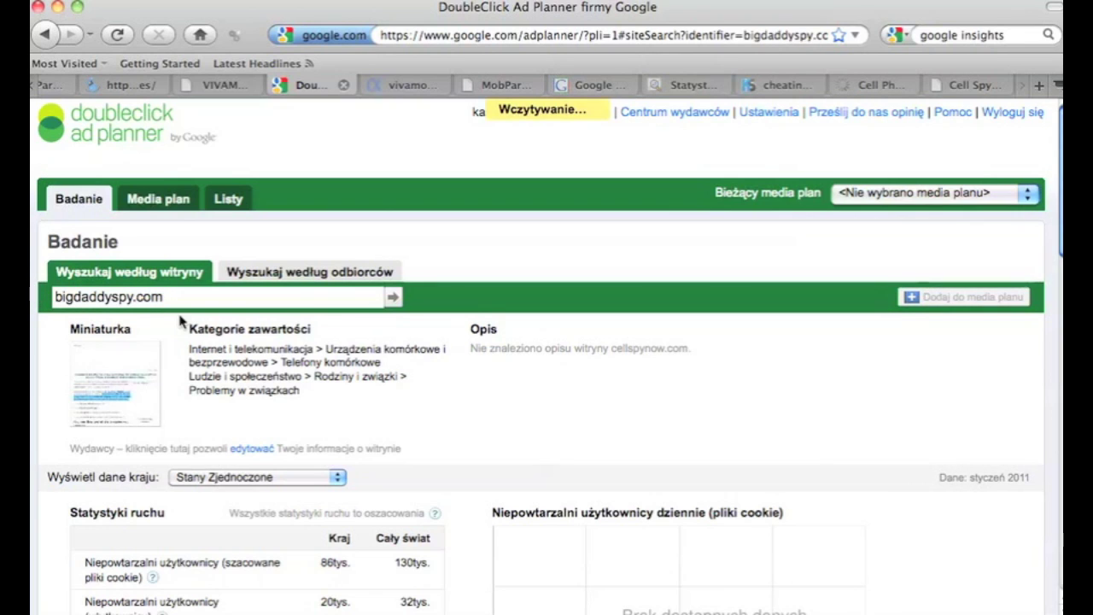
scroll(500, 361, "down", 3)
scroll(500, 362, "down", 6)
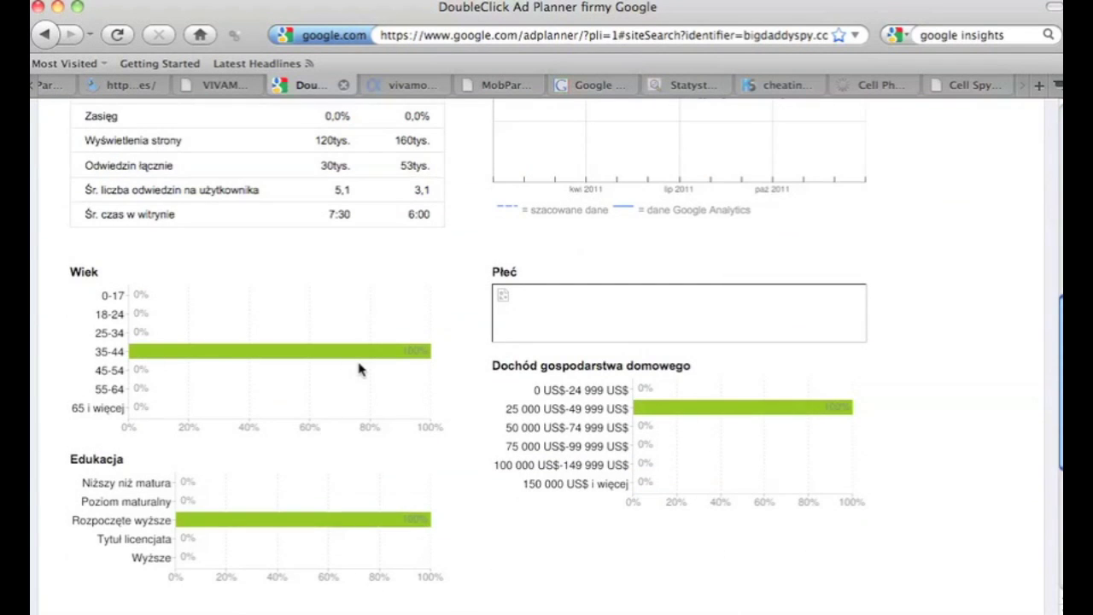
scroll(358, 369, "down", 2)
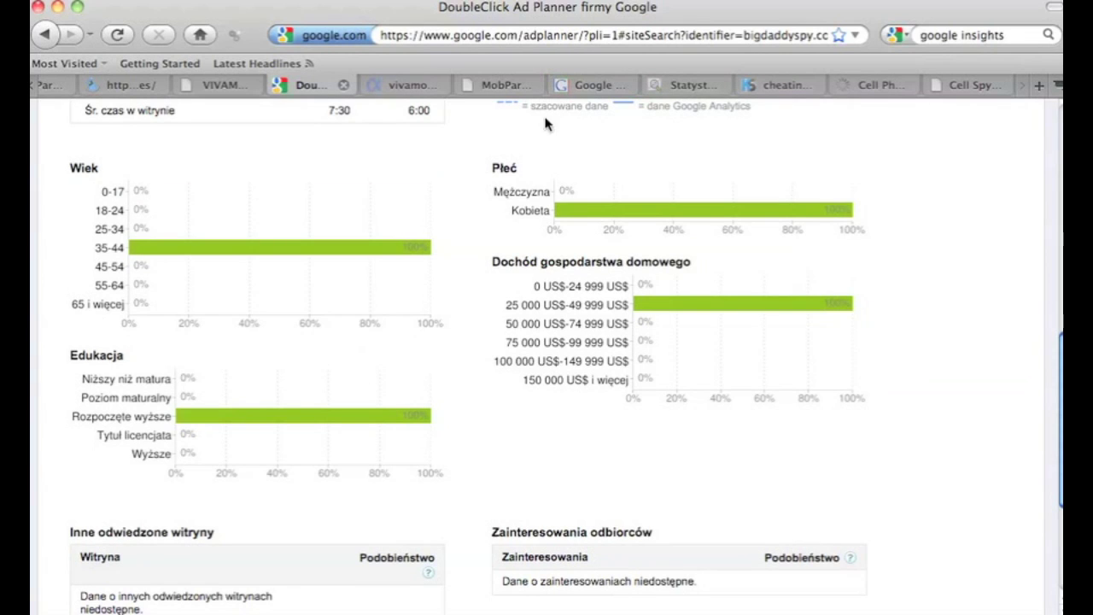
Search Quantcast for bigdaddyspy.com and examine its US traffic chart and demographics
left_click(394, 91)
left_click(363, 127)
key("super+v")
left_click(717, 130)
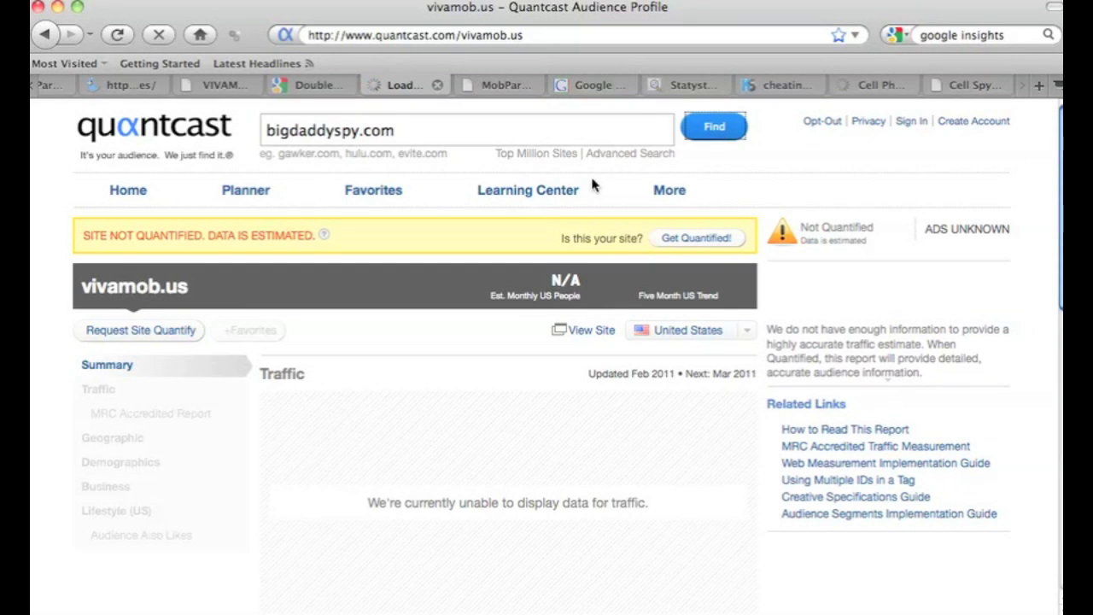
scroll(556, 202, "down", 3)
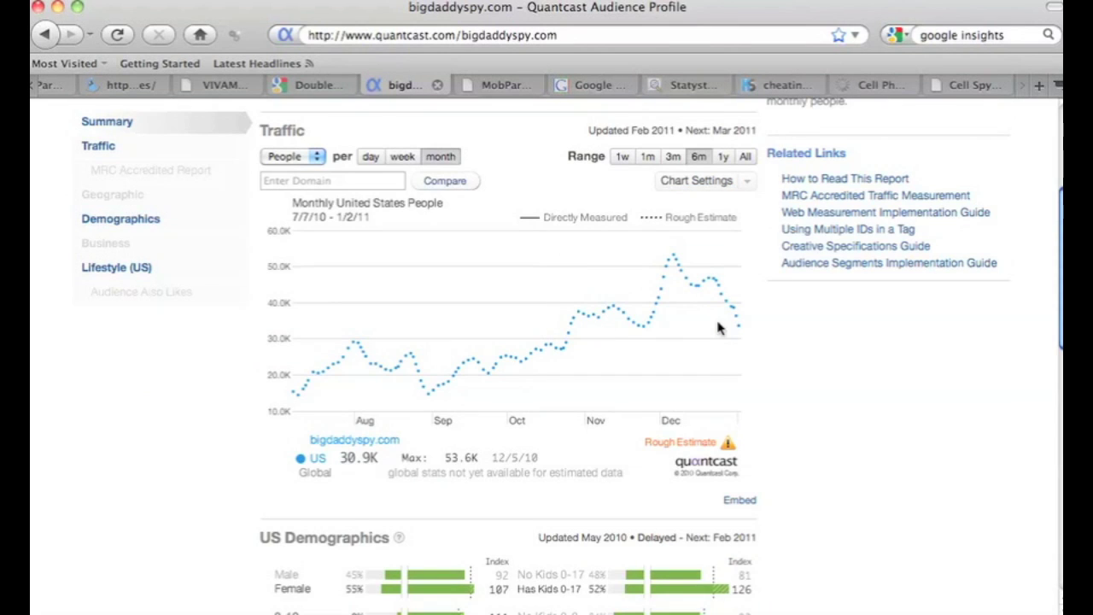
scroll(718, 328, "down", 3)
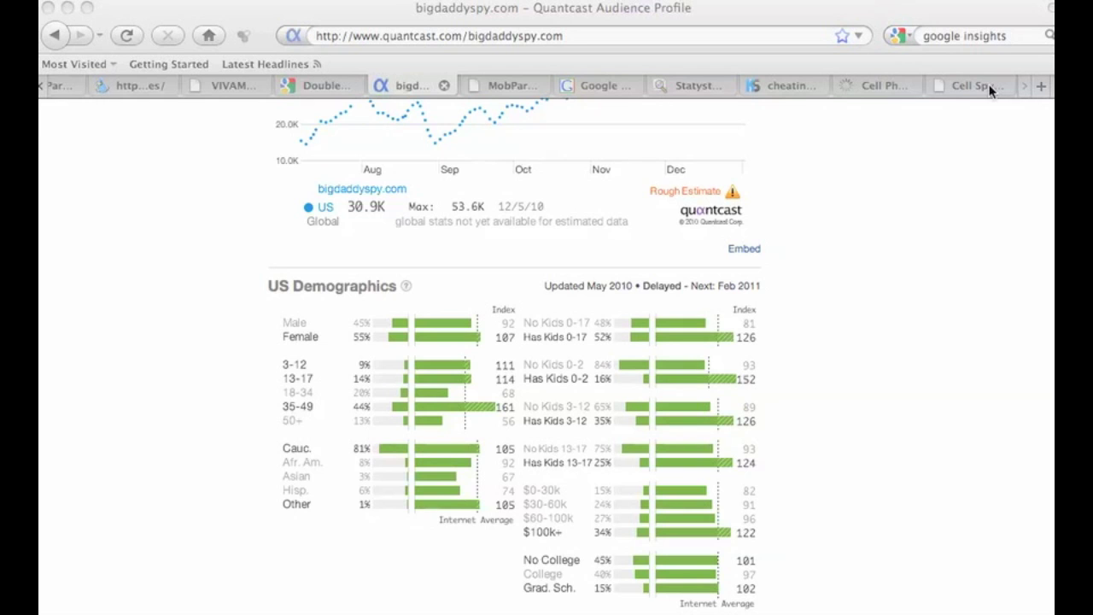
Return to the Cell Spy Now site and copy the domain cellspynow.com from its address
left_click(989, 88)
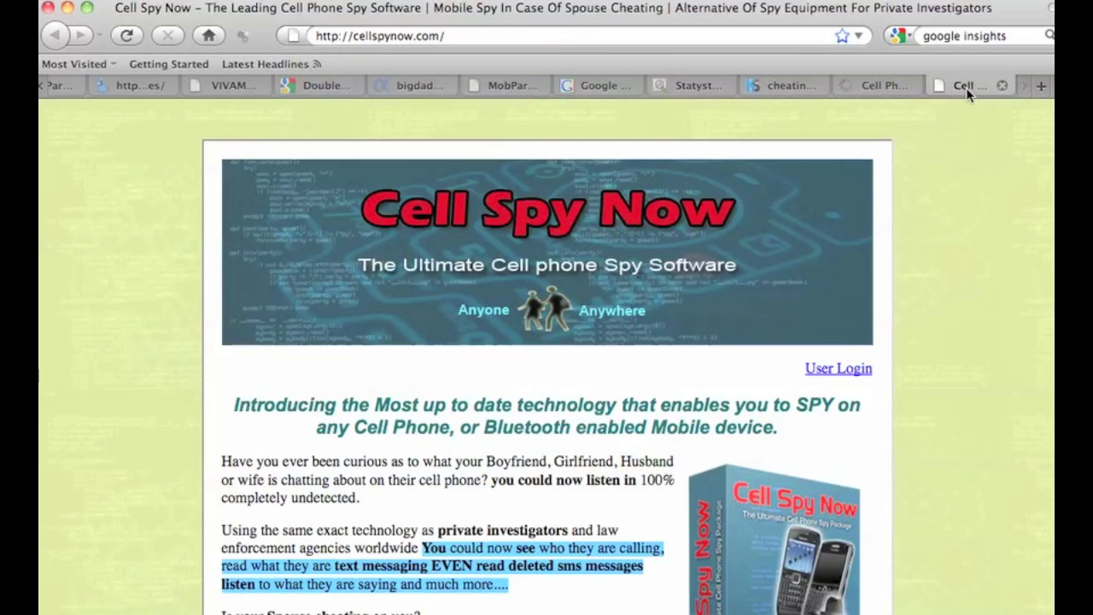
left_click(445, 36)
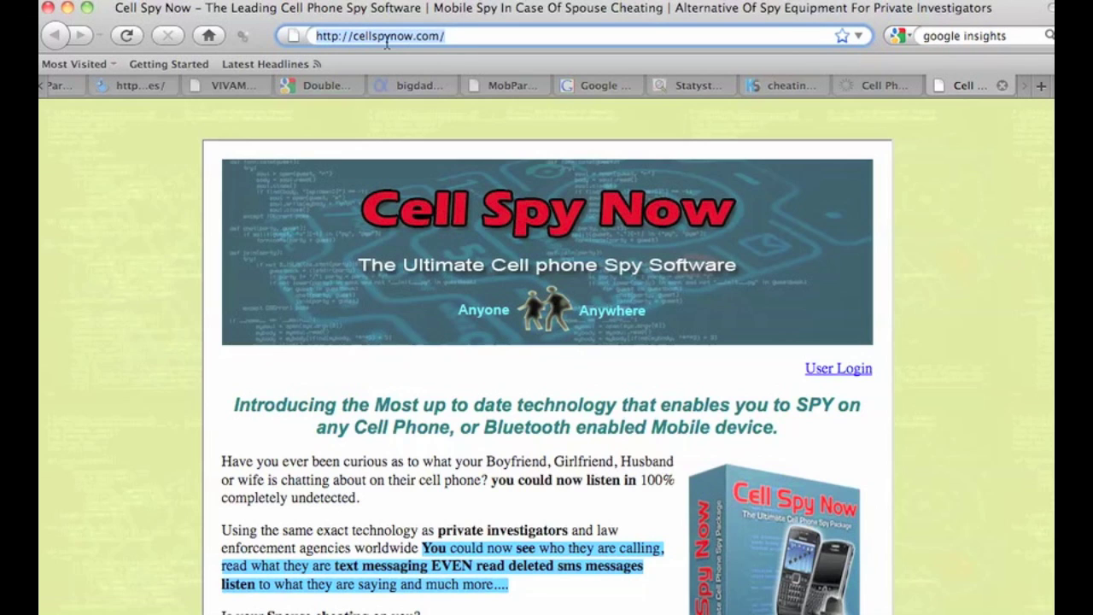
left_click(357, 40)
left_click_drag(353, 40, 437, 40)
key("super+c")
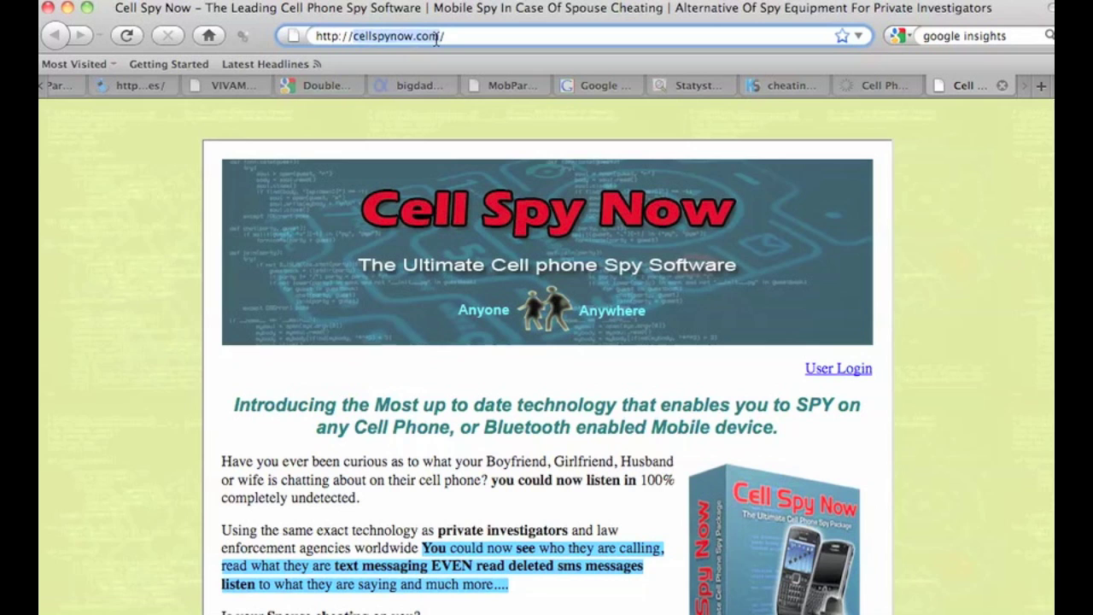
Go back to Quantcast, search for cellspynow.com and view its monthly US traffic chart
left_click(758, 91)
left_click(868, 88)
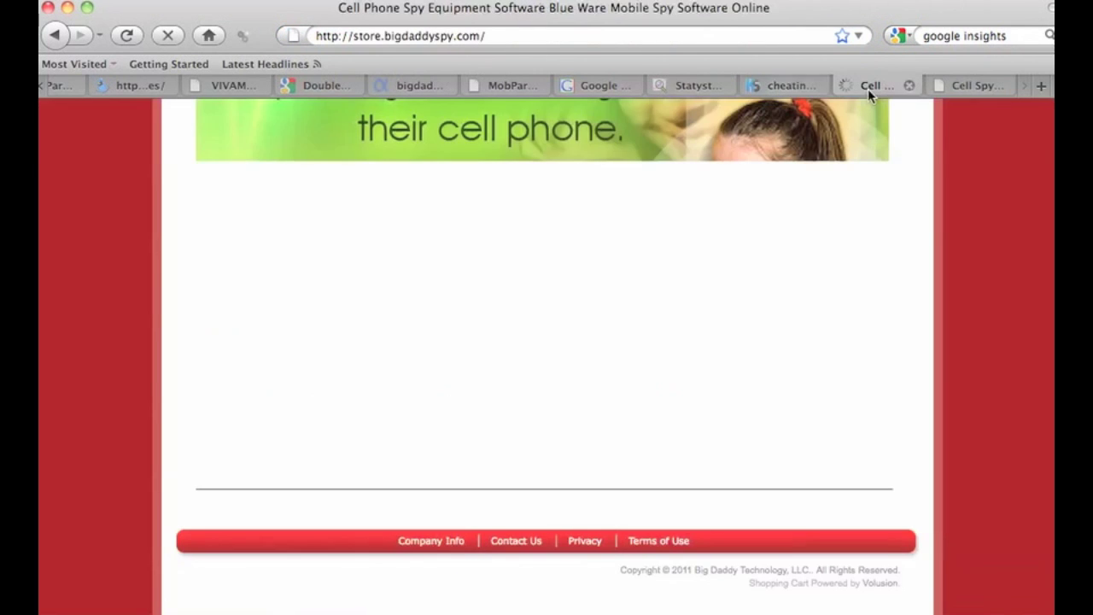
left_click(713, 89)
left_click(597, 86)
left_click(410, 86)
scroll(427, 124, "up", 10)
left_click(416, 139)
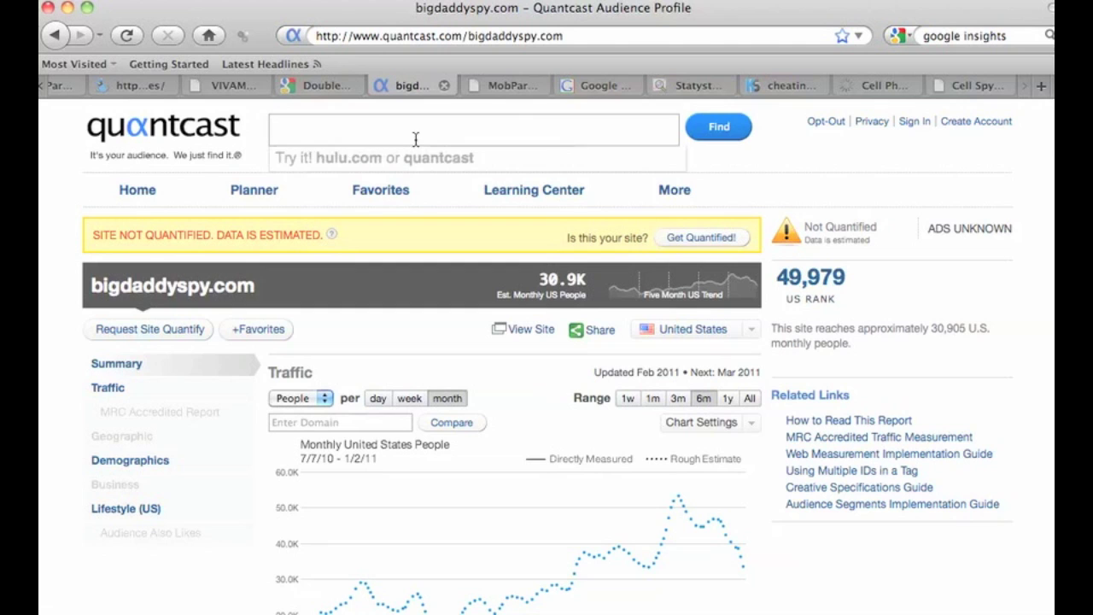
key("super+v")
left_click(719, 126)
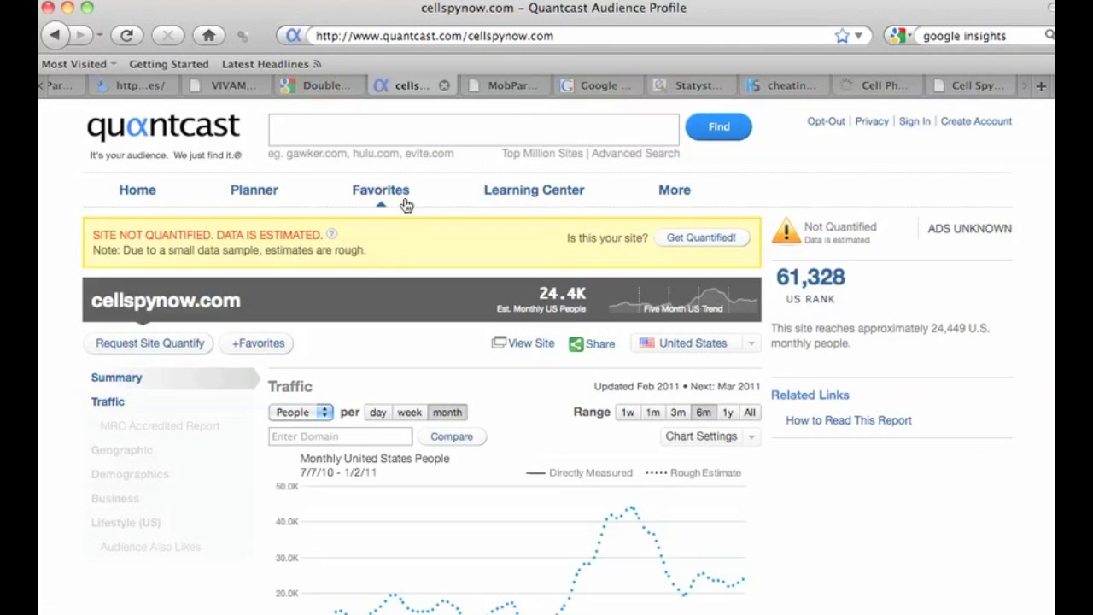
scroll(406, 205, "down", 5)
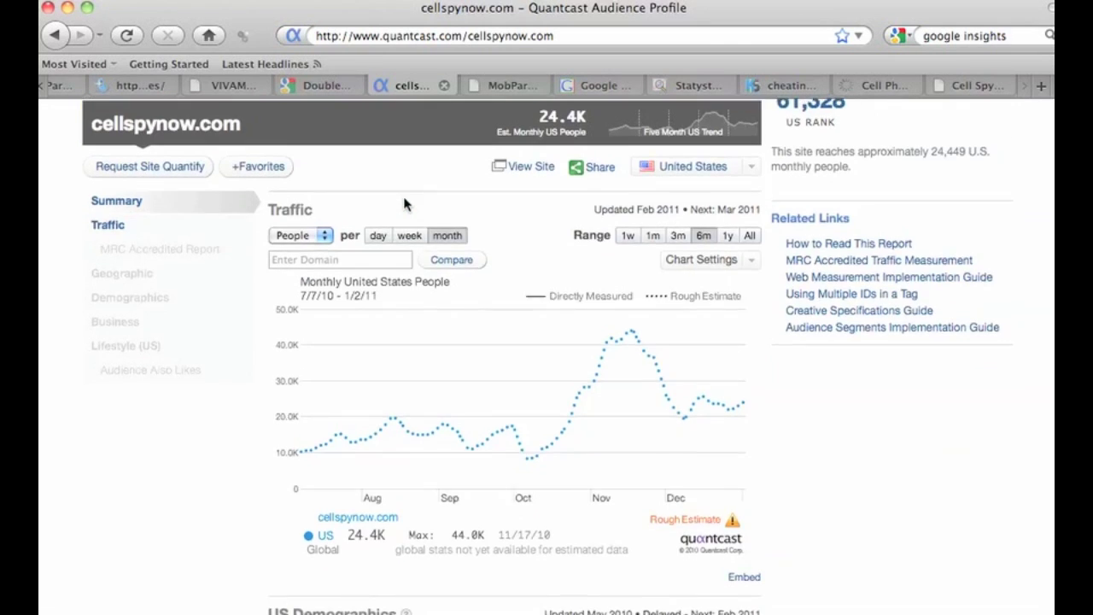
Rerun the Quantcast search for cellspynow.com and examine the profile's traffic and US demographics sections
scroll(404, 202, "up", 5)
left_click(346, 138)
key("super+v")
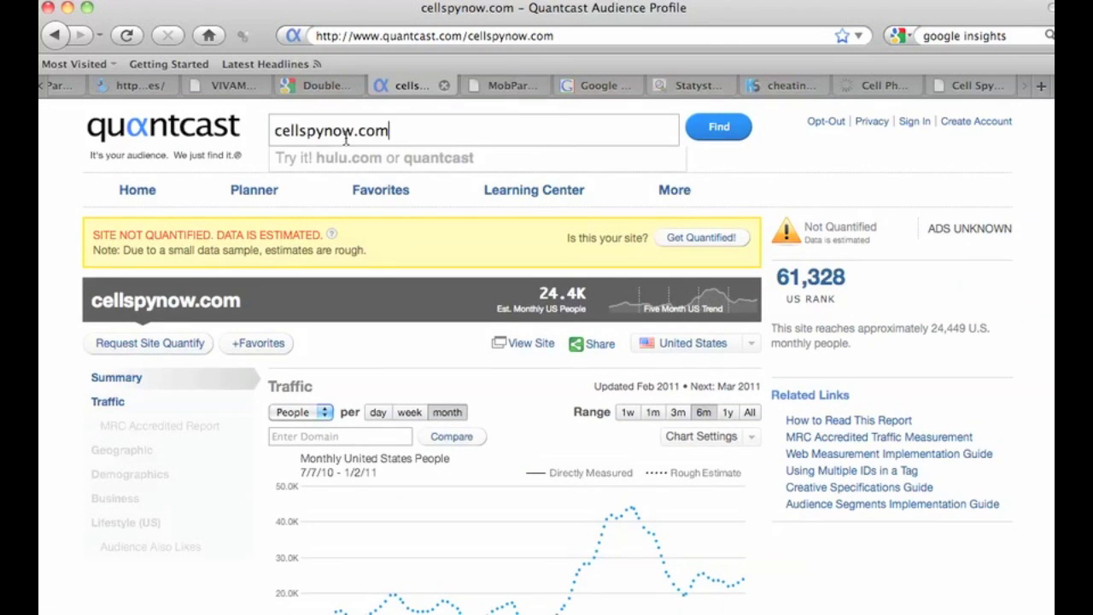
left_click(722, 137)
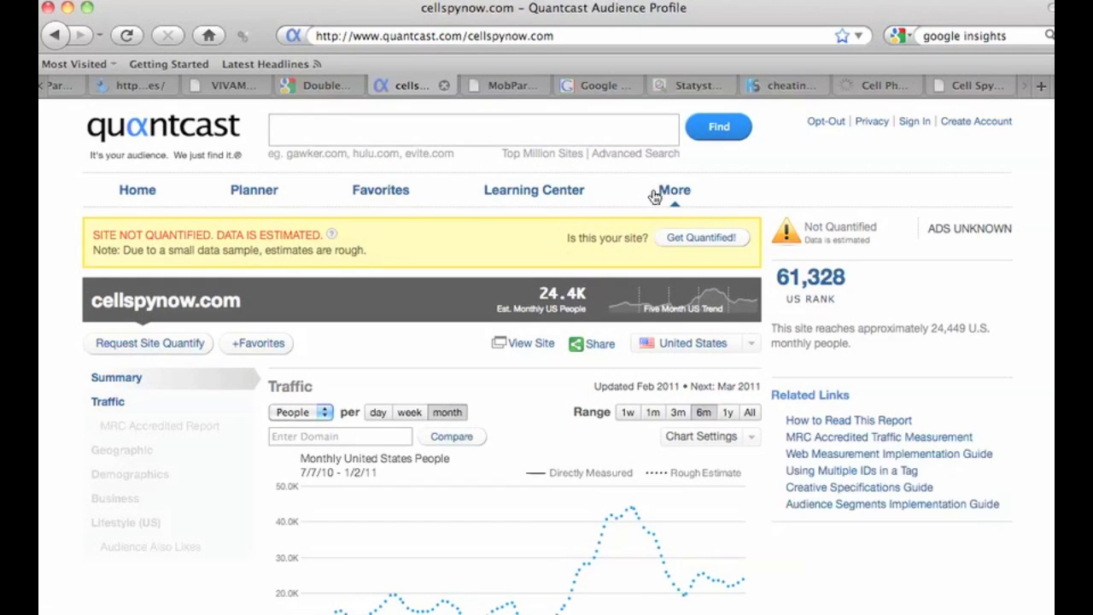
scroll(658, 191, "down", 5)
scroll(654, 199, "down", 10)
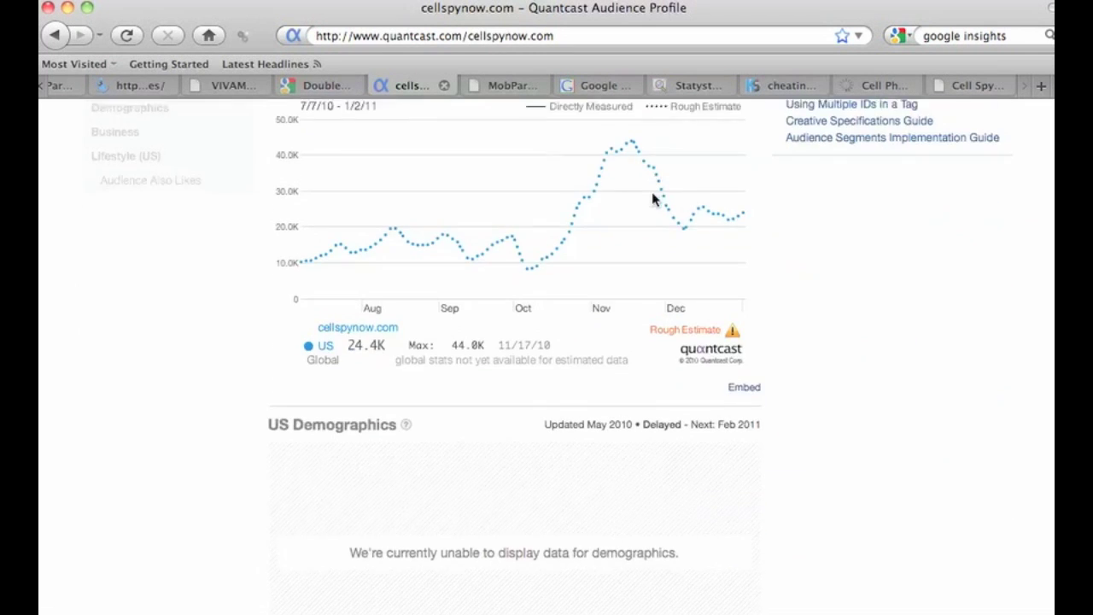
scroll(654, 200, "down", 3)
scroll(653, 201, "up", 18)
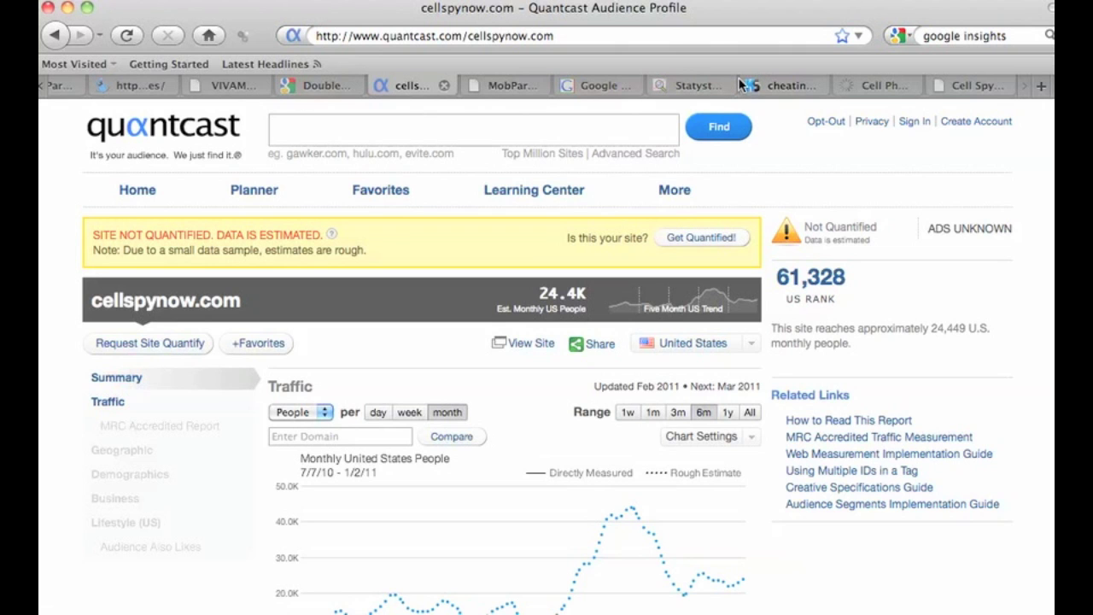
Return to the KeywordSpy results for "cheating partner" and review the keyword statistics, PPC advertisers chart and related keywords
left_click(787, 85)
scroll(340, 293, "up", 10)
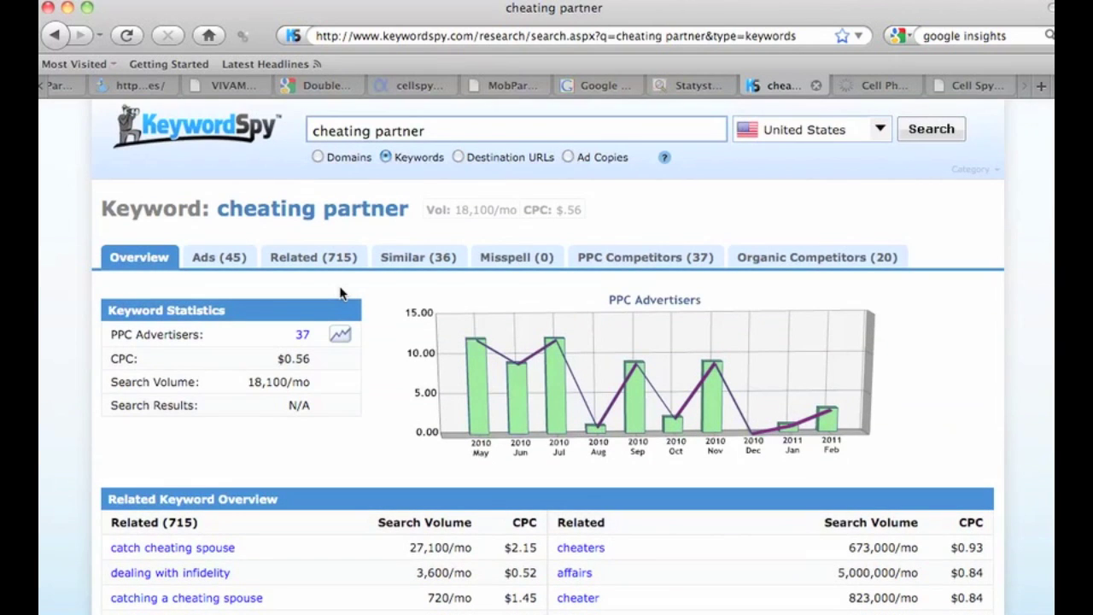
scroll(384, 453, "down", 5)
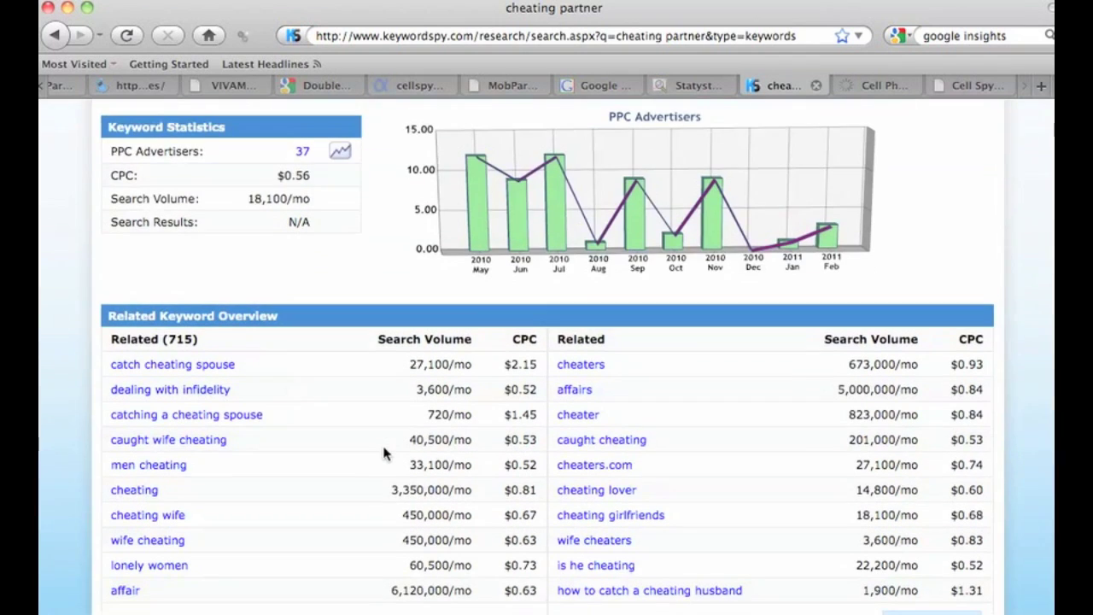
scroll(381, 448, "down", 2)
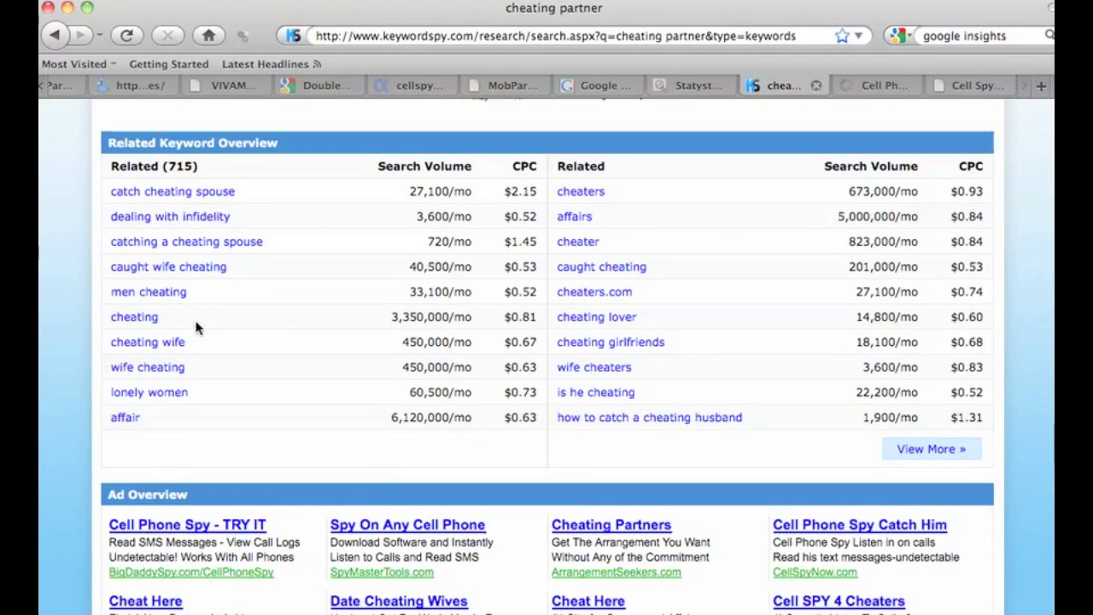
Review the services and pricing on the Viva Mobile home page and the VivaMobile USA Cheat Meter banners in MobPartner
left_click(234, 87)
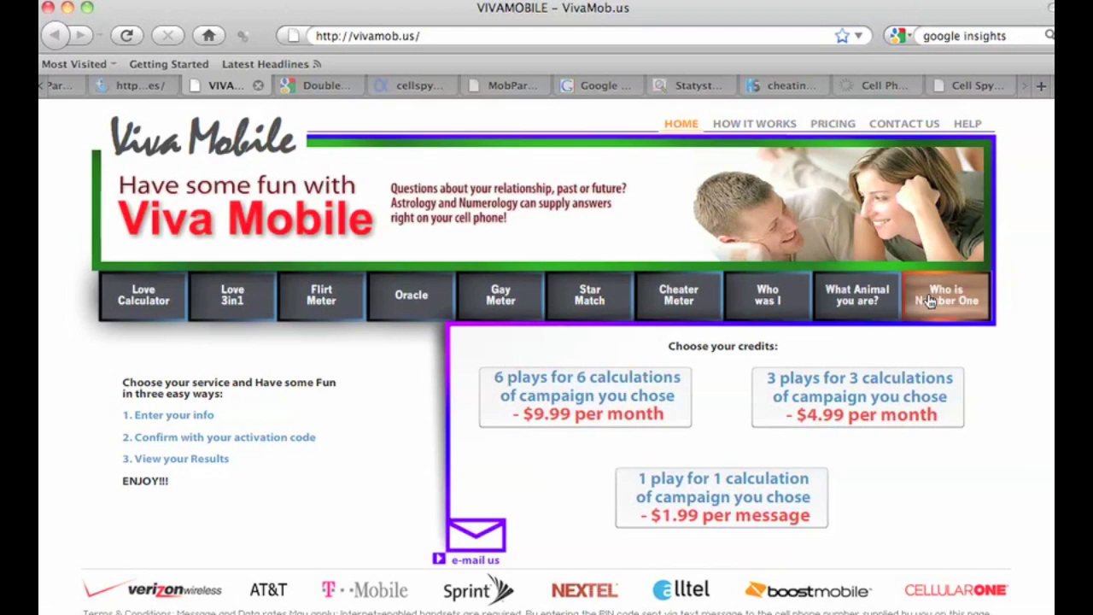
left_click(67, 89)
scroll(539, 170, "up", 5)
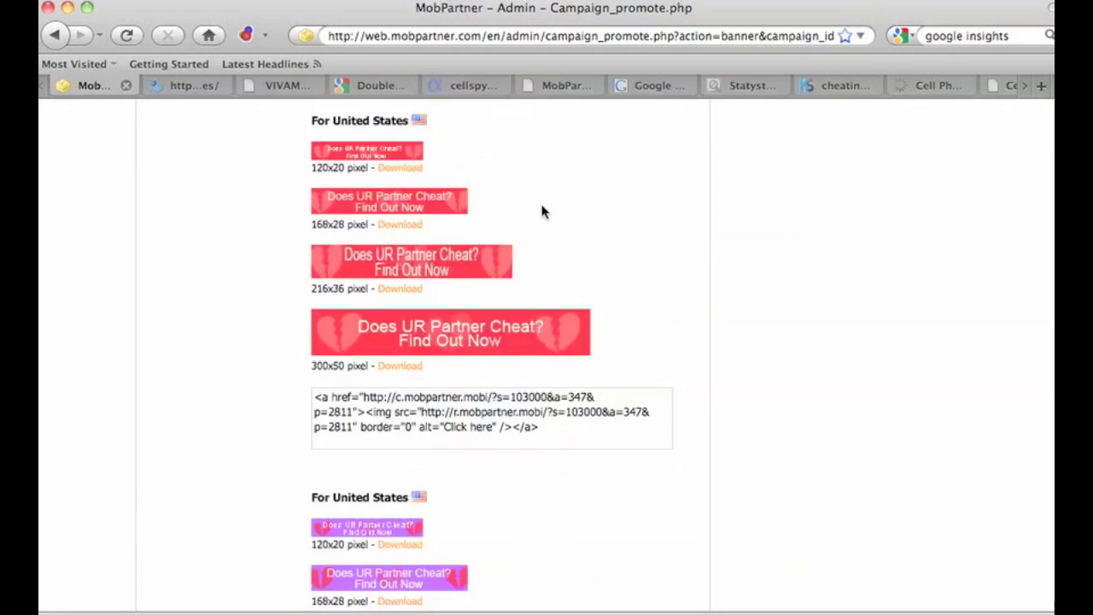
scroll(541, 211, "up", 4)
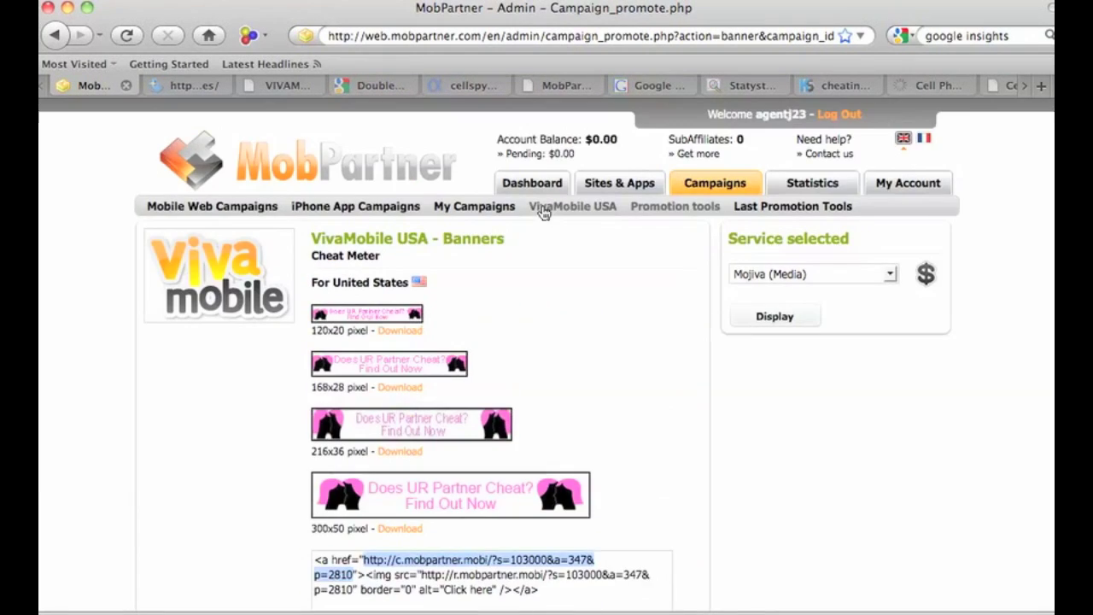
scroll(542, 212, "down", 2)
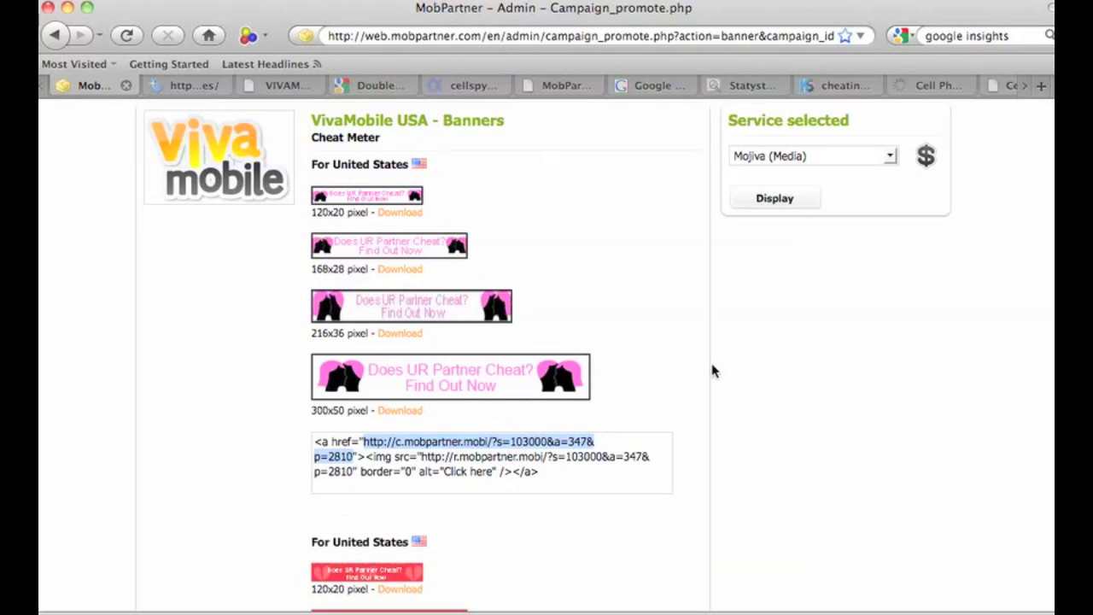
scroll(710, 367, "down", 3)
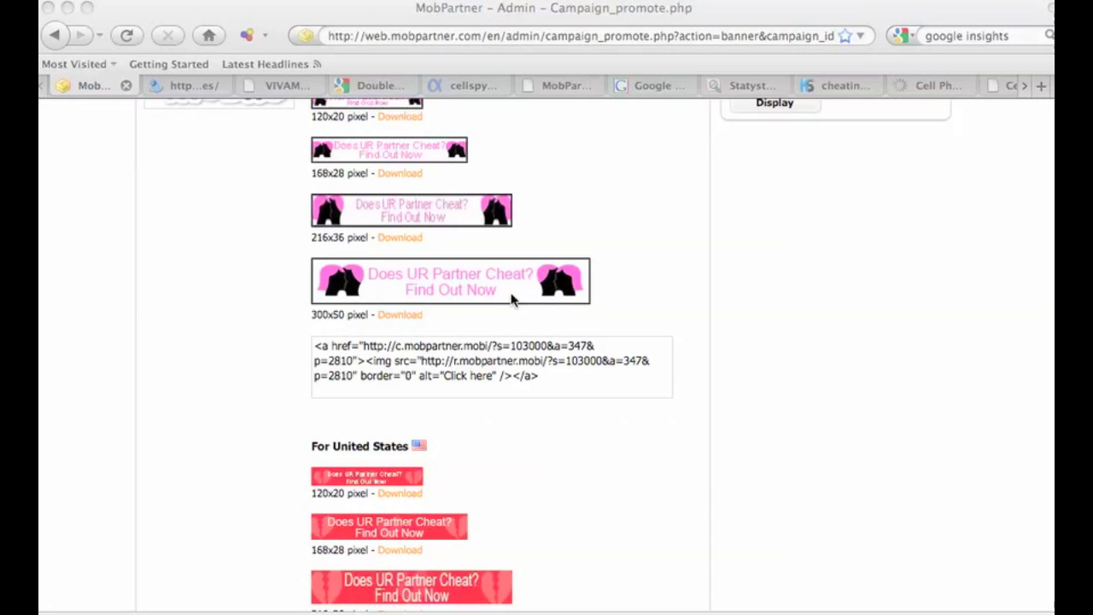
Return to the Viva Mobile home page and look over its service list, credit prices and terms
left_click(376, 89)
left_click(372, 87)
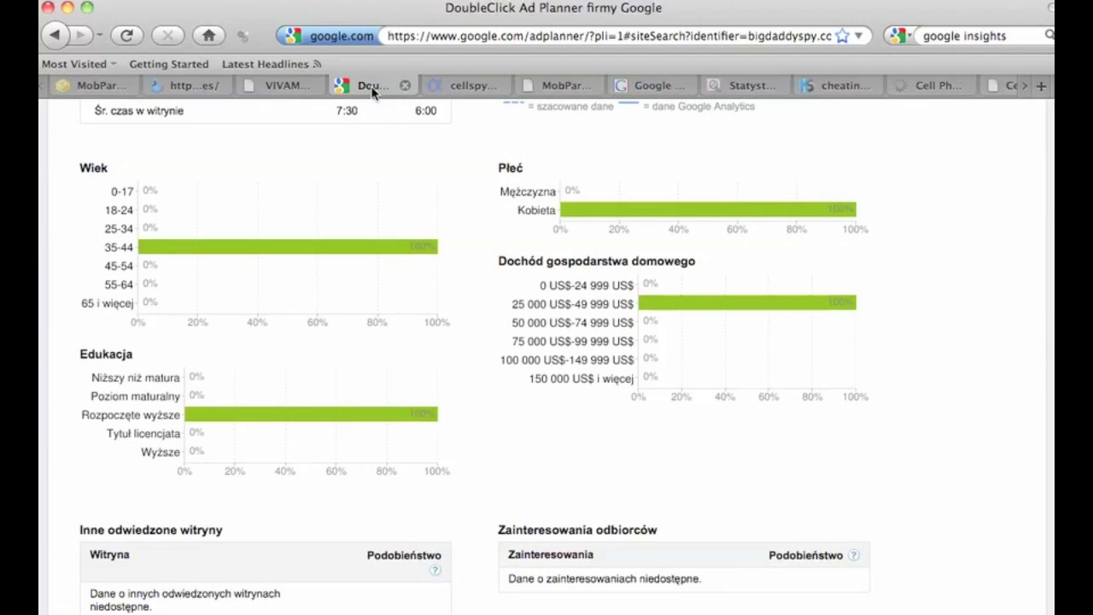
left_click(282, 91)
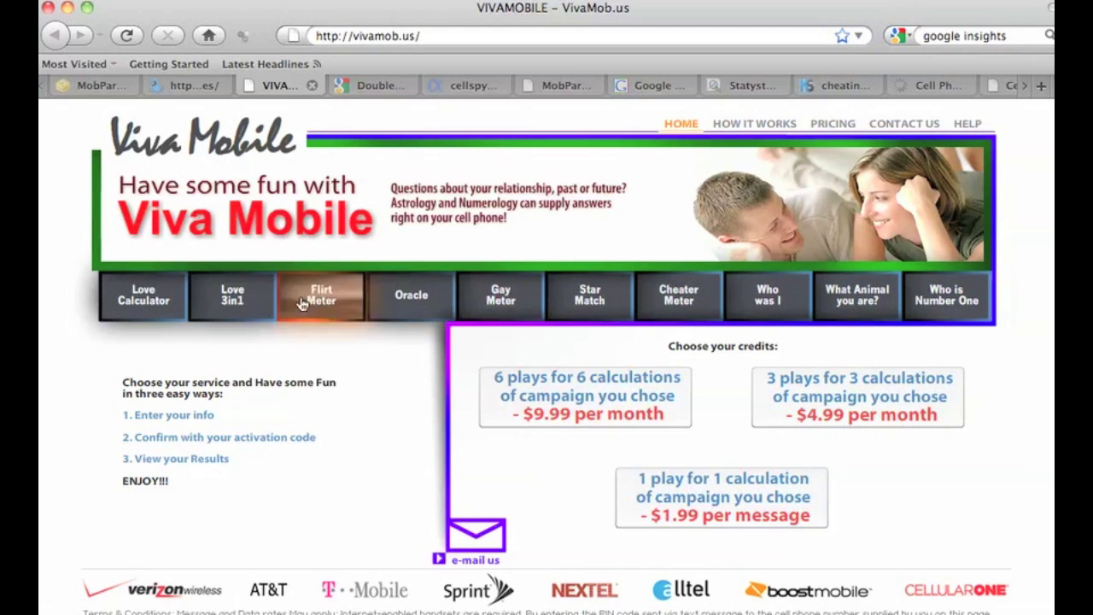
scroll(701, 305, "down", 1)
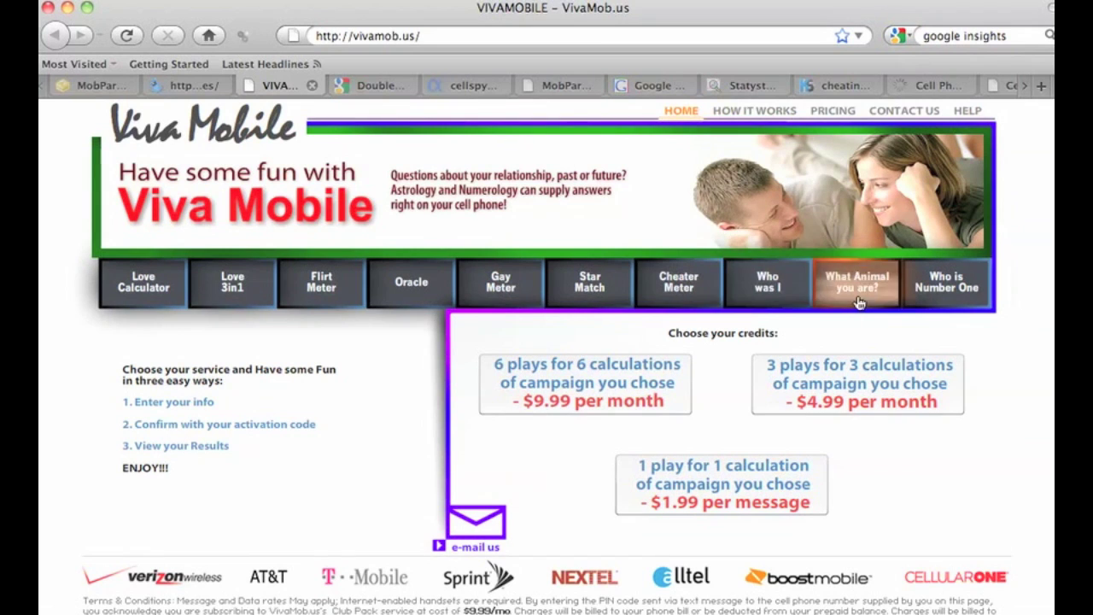
scroll(604, 321, "down", 1)
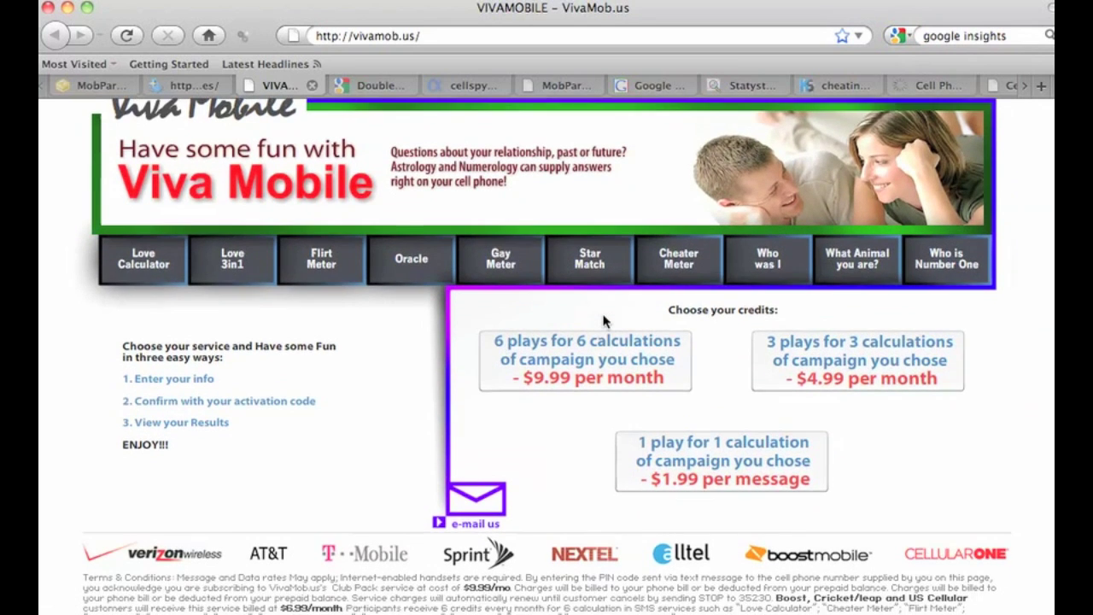
scroll(604, 321, "up", 1)
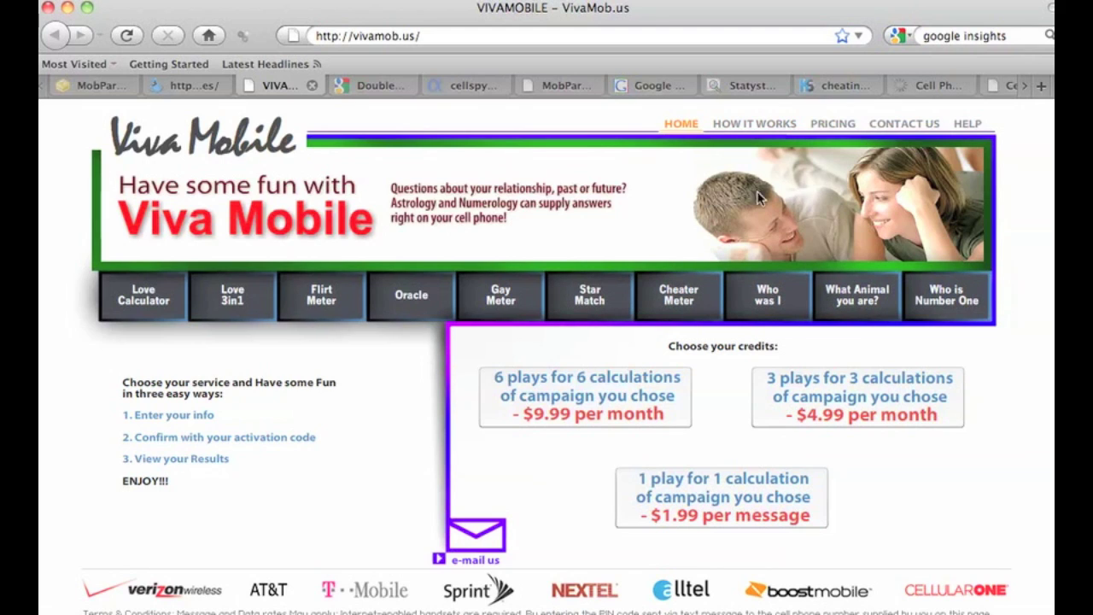
Open google.com in a new browser tab and switch to Google image search
left_click(1041, 87)
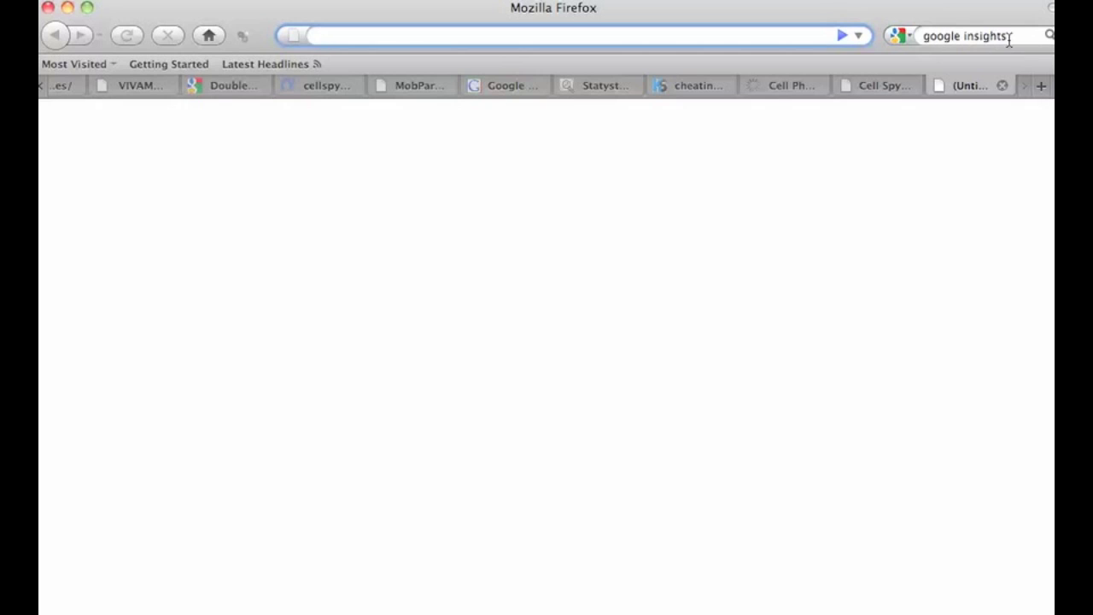
type("googl")
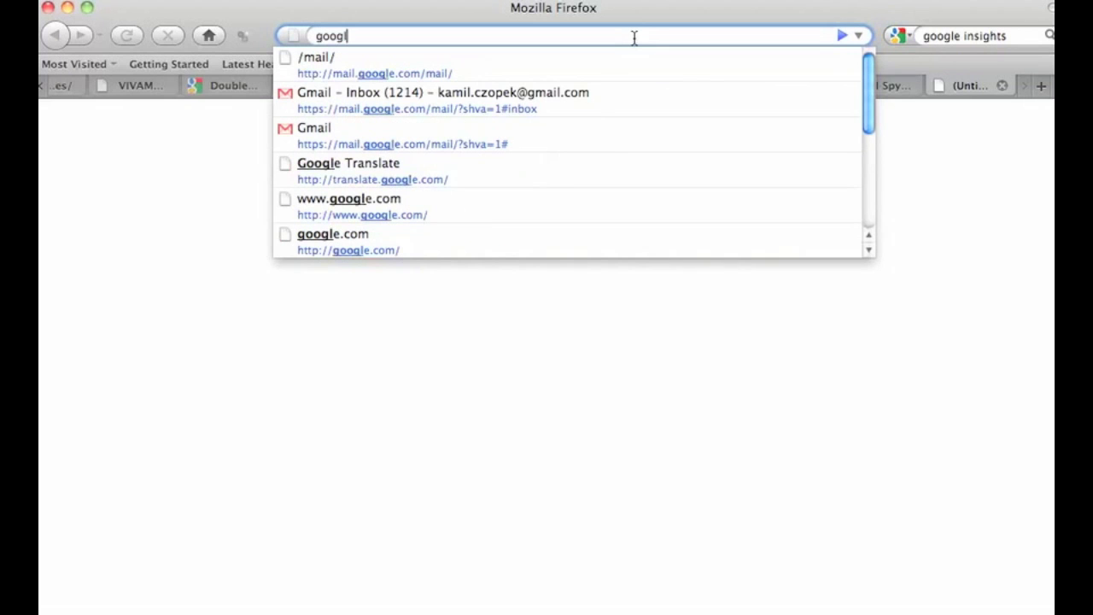
type("e.com")
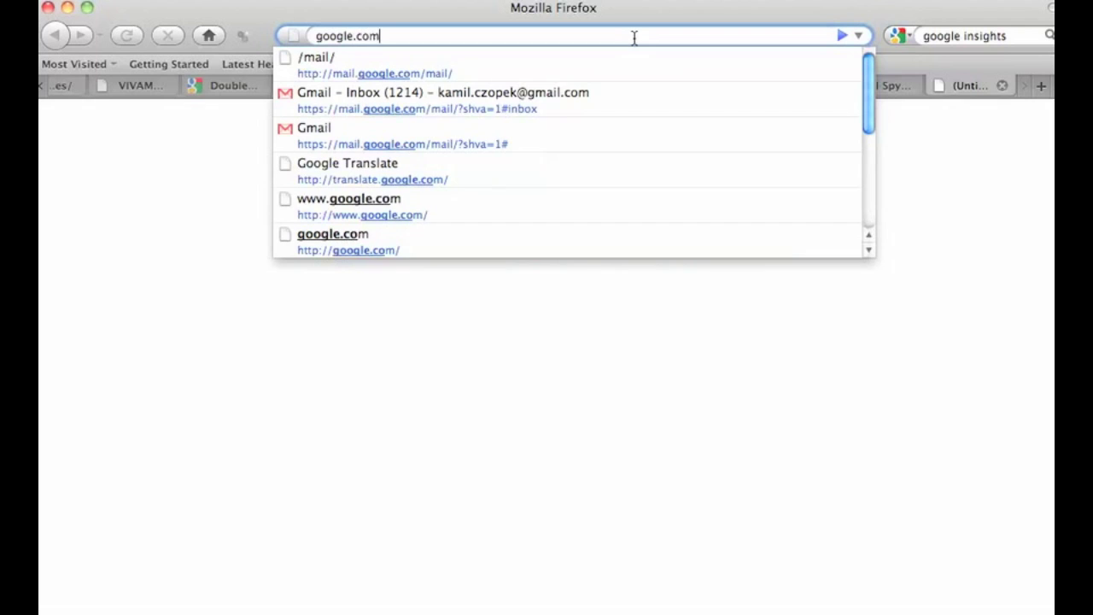
key("Return")
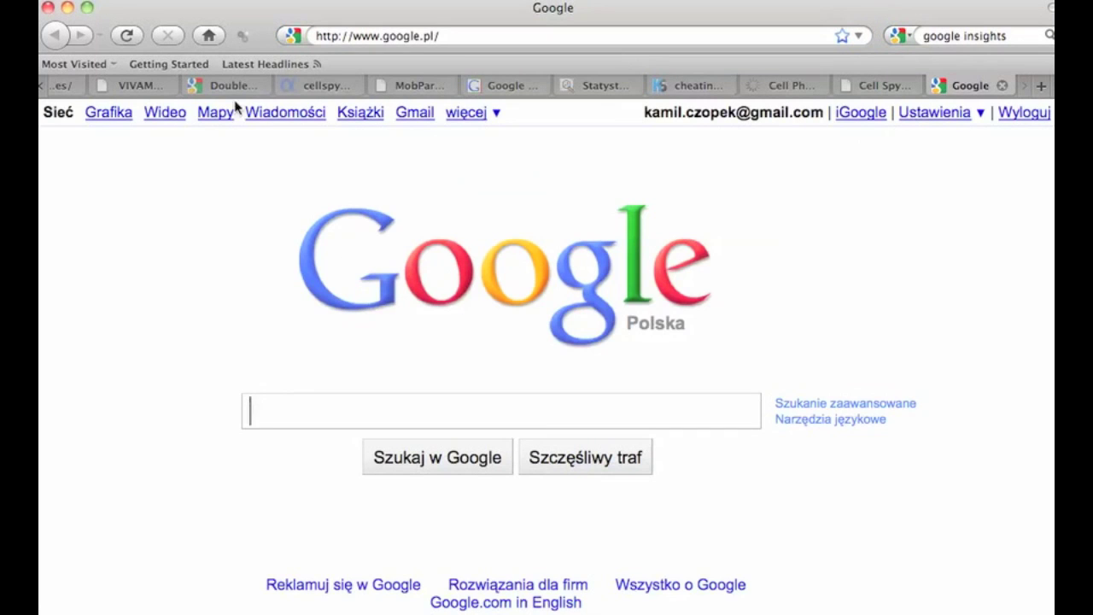
left_click(108, 117)
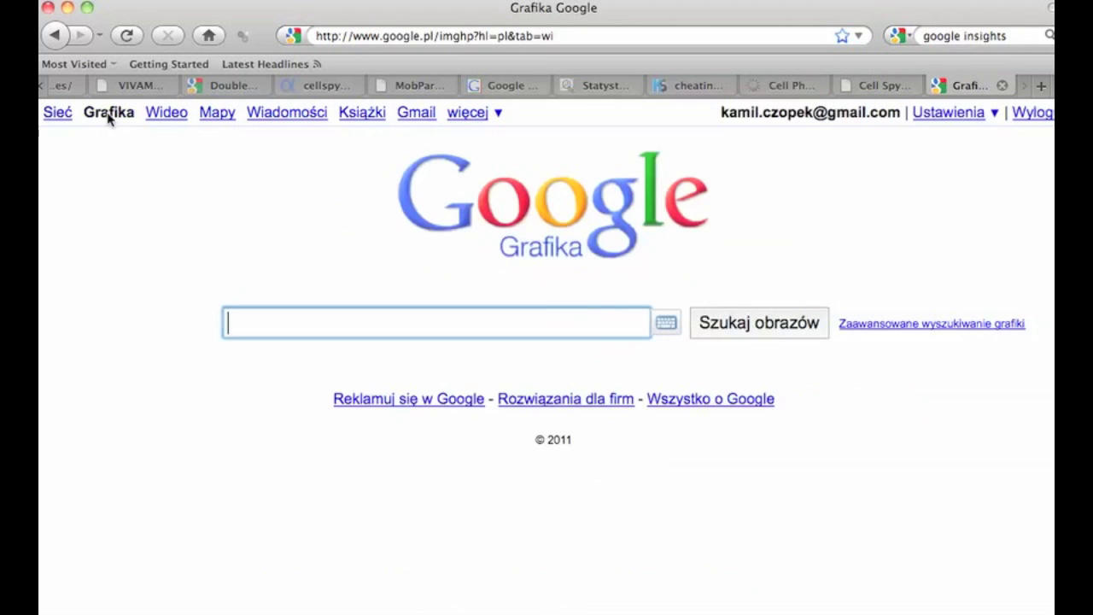
Search Google Images for "cheat partner"
type("chet")
key("BackSpace")
type("at partner")
key("Return")
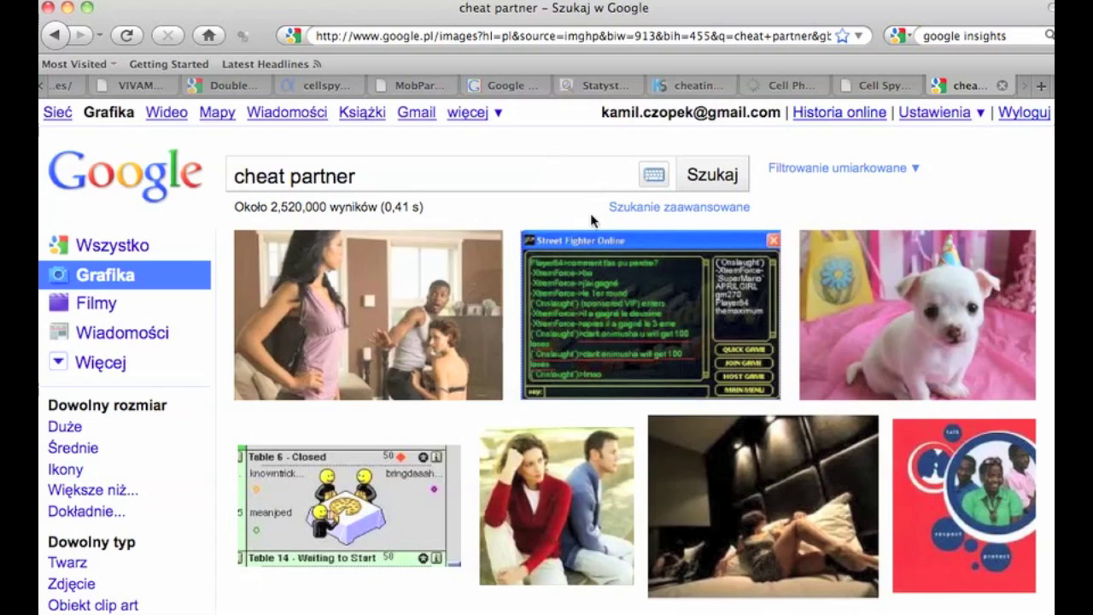
Browse the image results page by page for pictures of cheating couples suitable for an ad
scroll(591, 219, "down", 2)
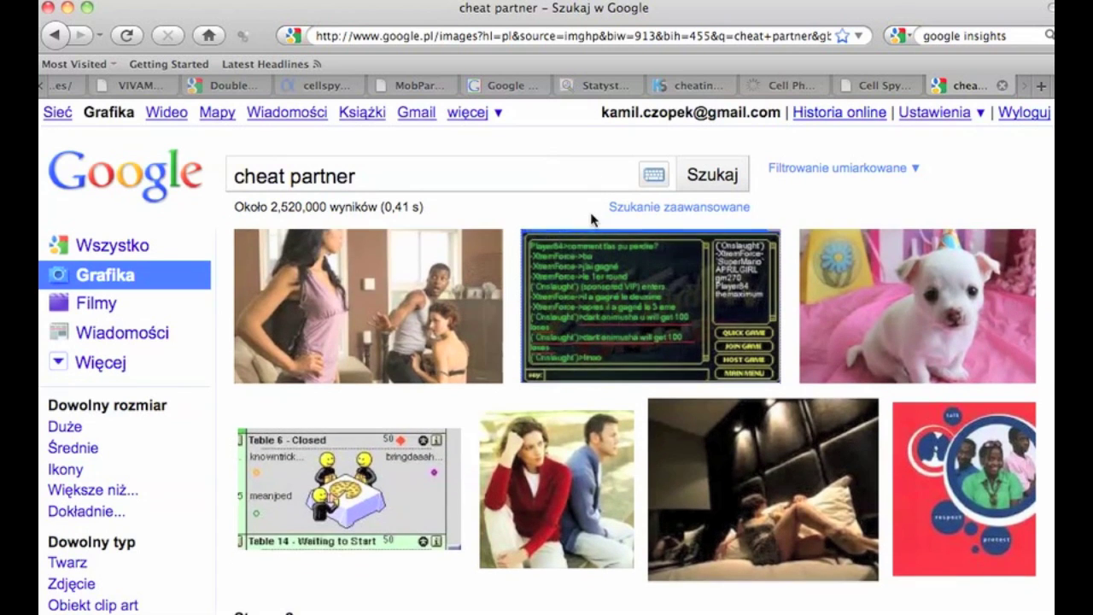
scroll(591, 219, "up", 2)
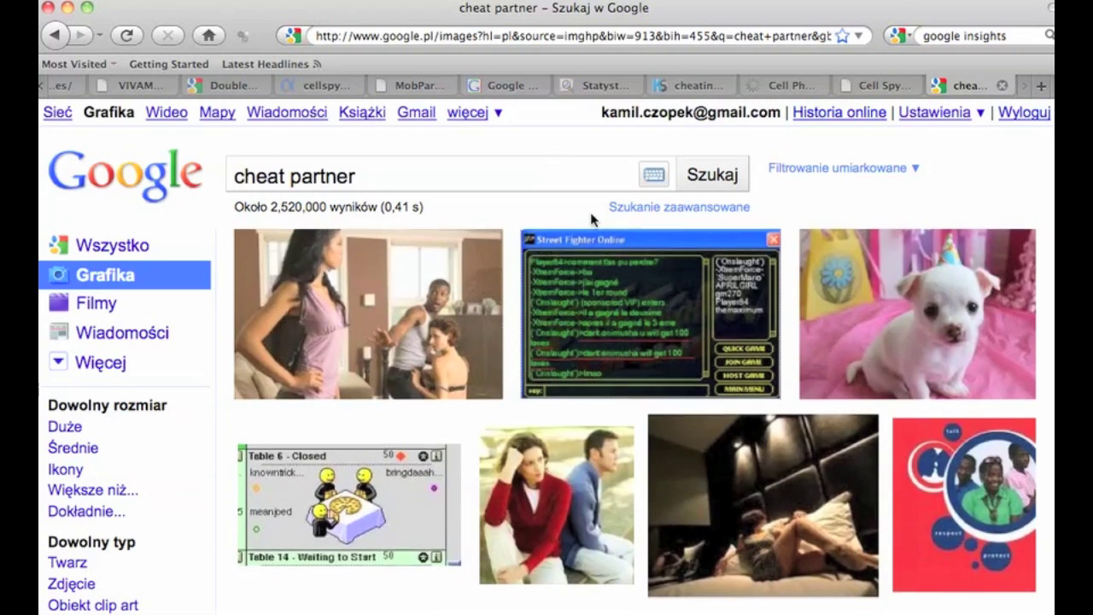
scroll(591, 220, "down", 10)
scroll(591, 220, "down", 12)
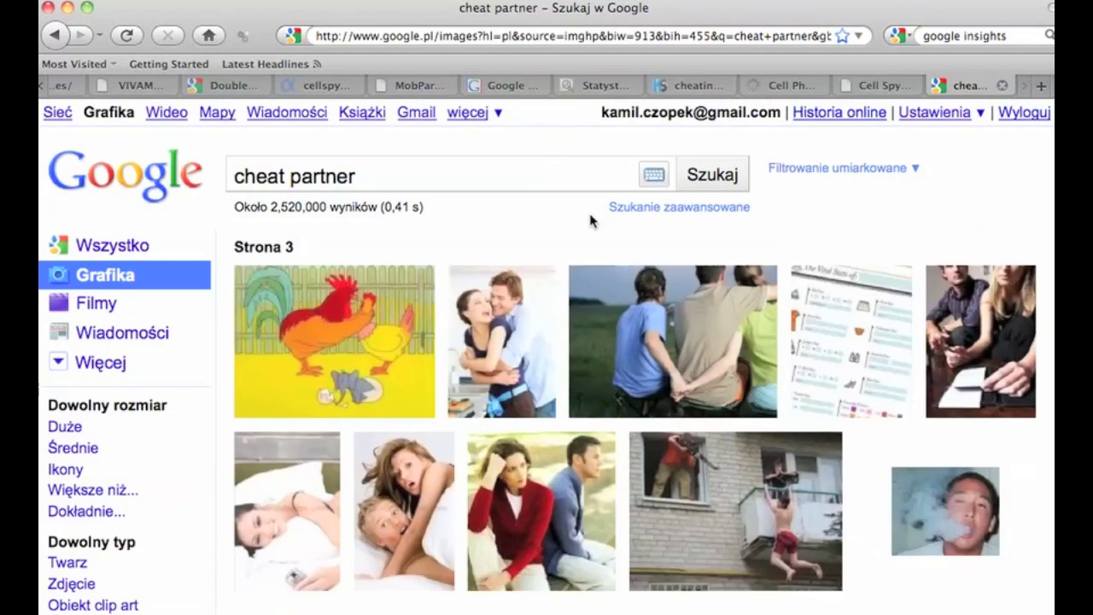
scroll(590, 220, "down", 10)
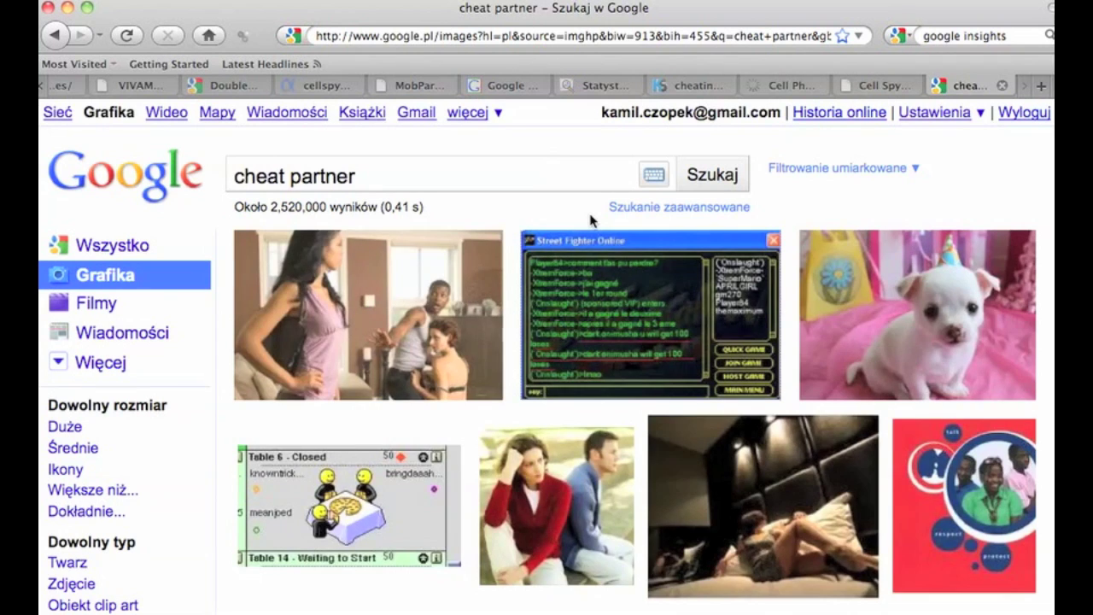
scroll(590, 220, "down", 15)
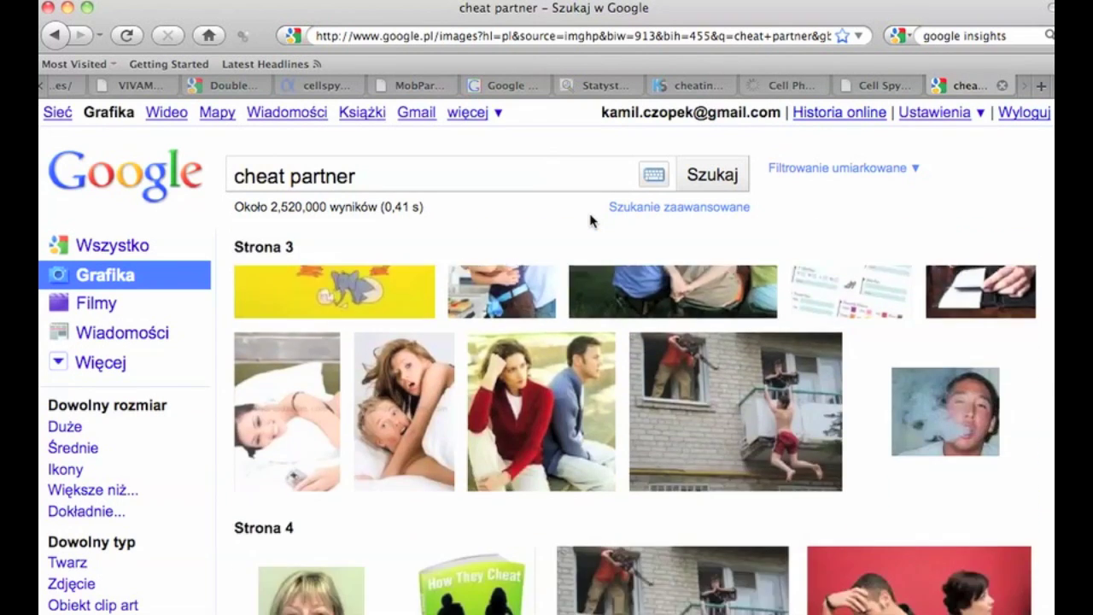
scroll(590, 220, "down", 10)
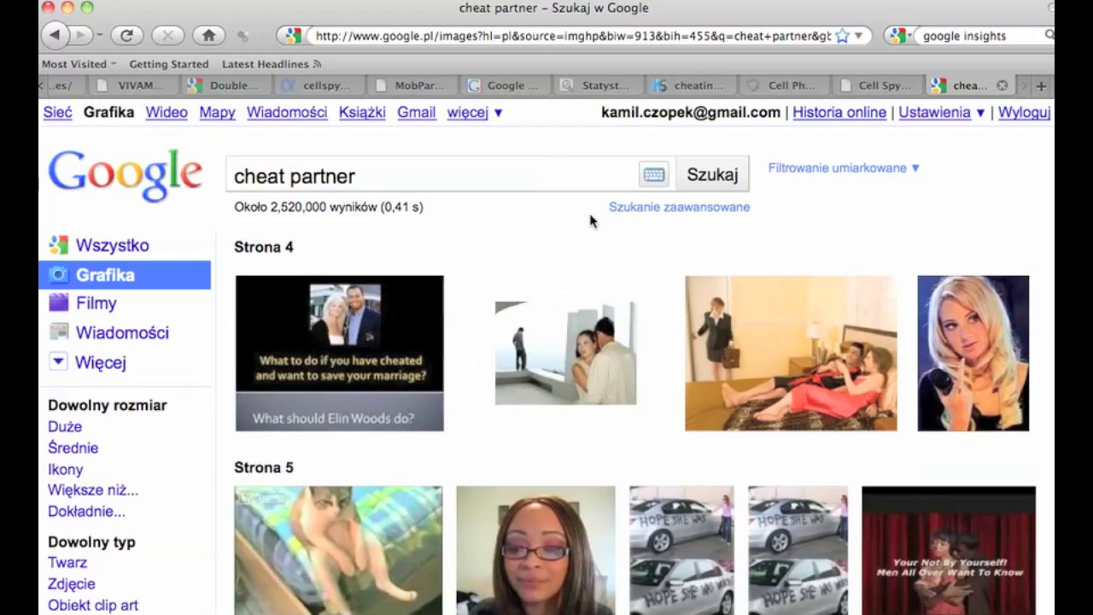
scroll(590, 220, "down", 5)
scroll(590, 221, "down", 2)
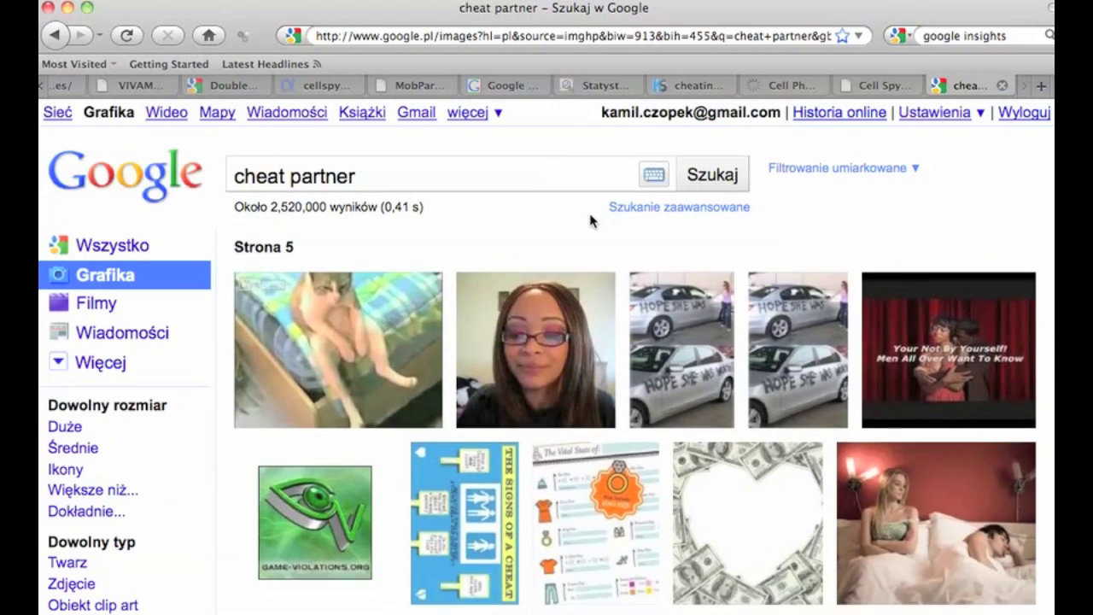
scroll(590, 220, "down", 2)
scroll(590, 221, "down", 5)
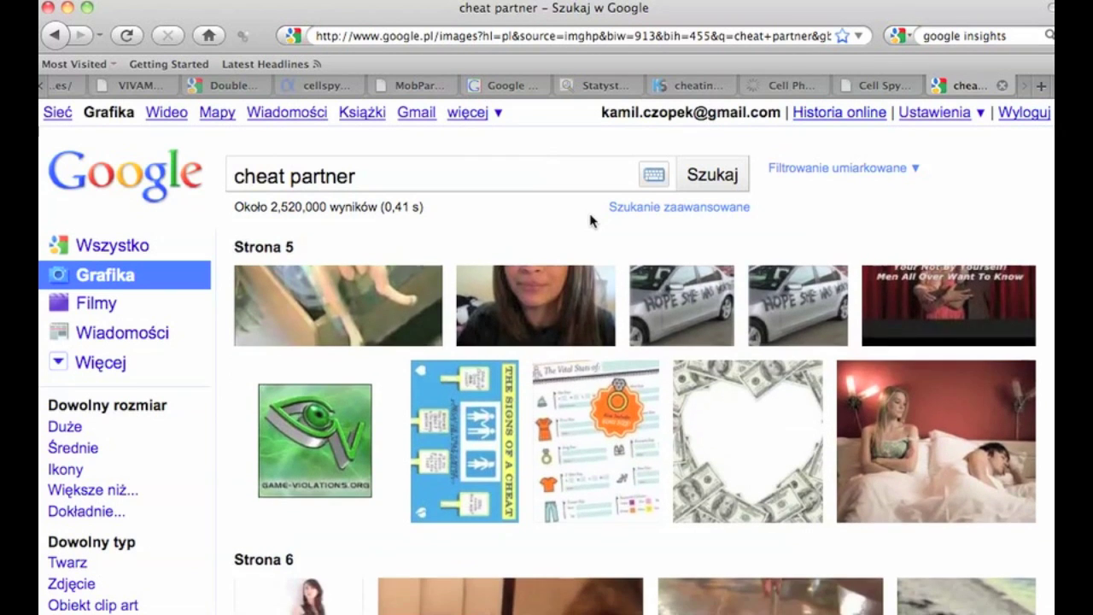
scroll(590, 220, "down", 6)
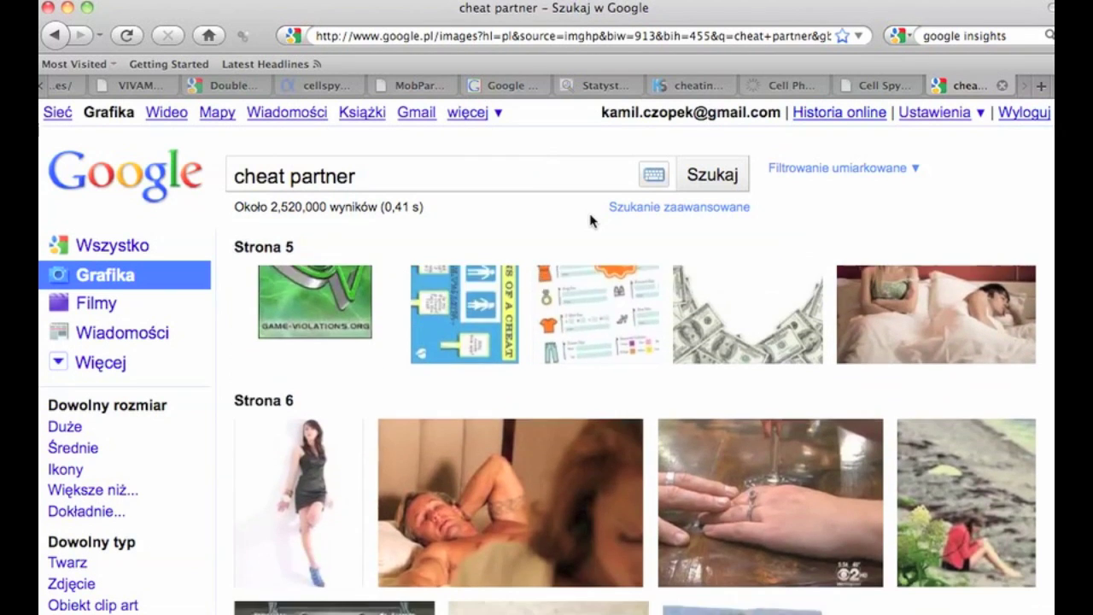
scroll(590, 220, "down", 8)
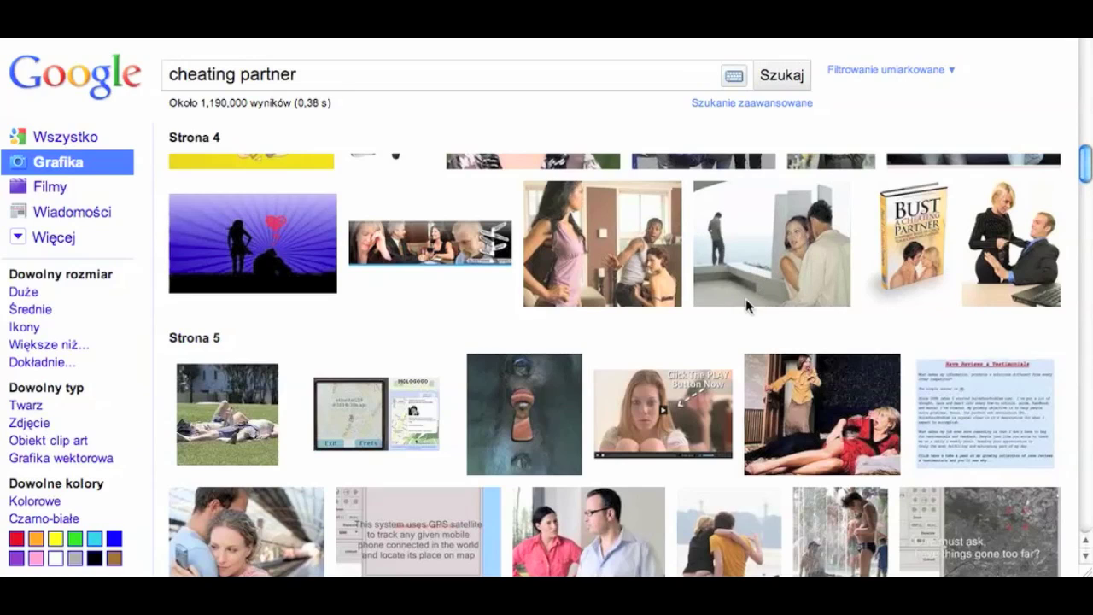
Copy the cheats.jpg photo from the "cheating partner" results and paste it as a new image in GIMP, enlarging the image window
right_click(602, 239)
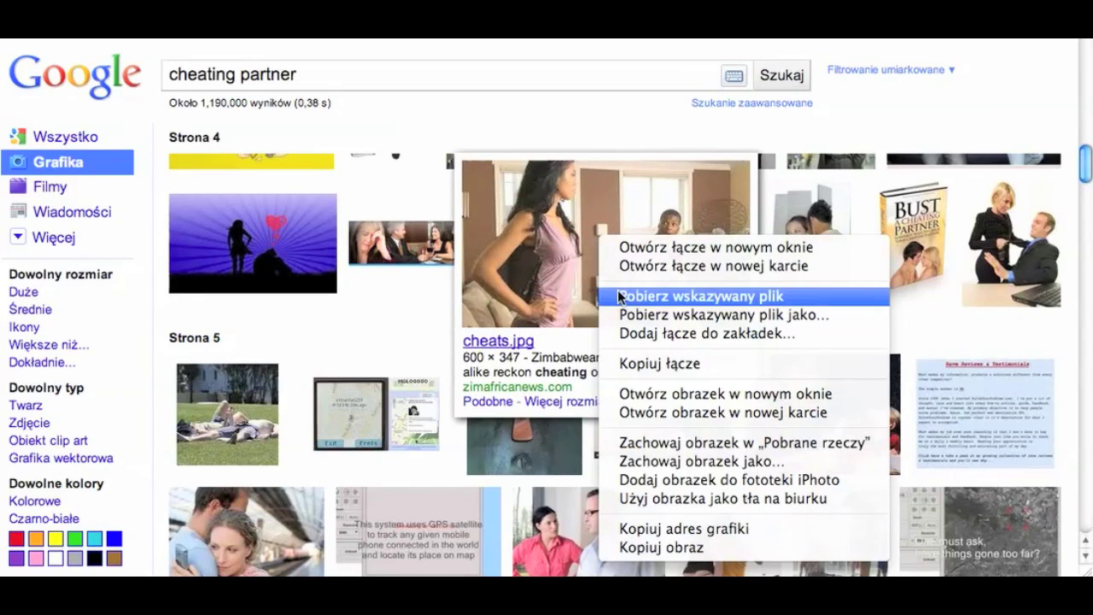
left_click(694, 547)
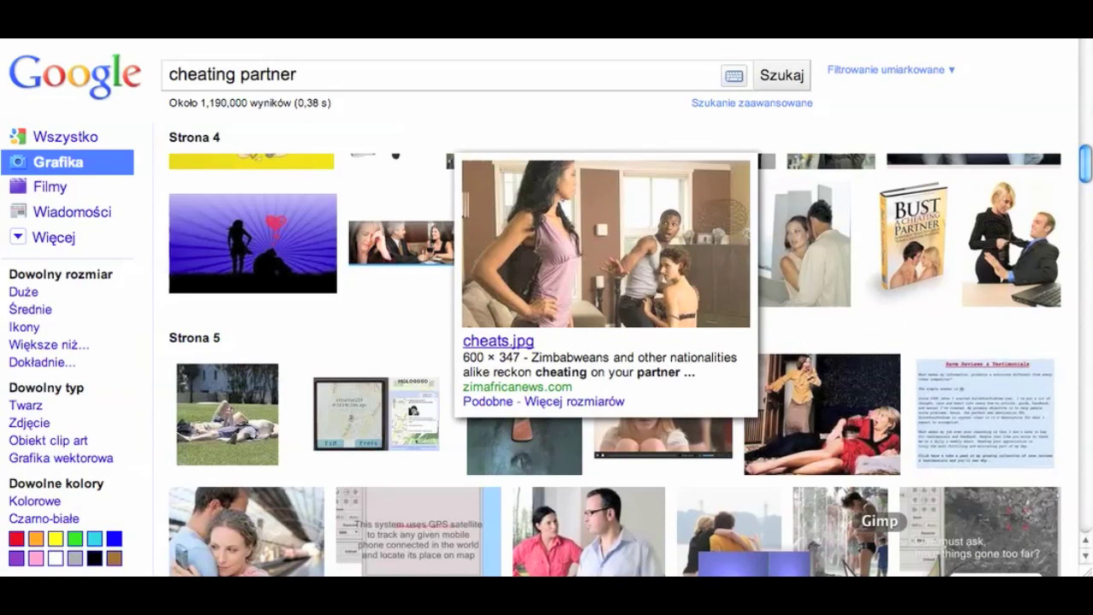
key("super+Tab")
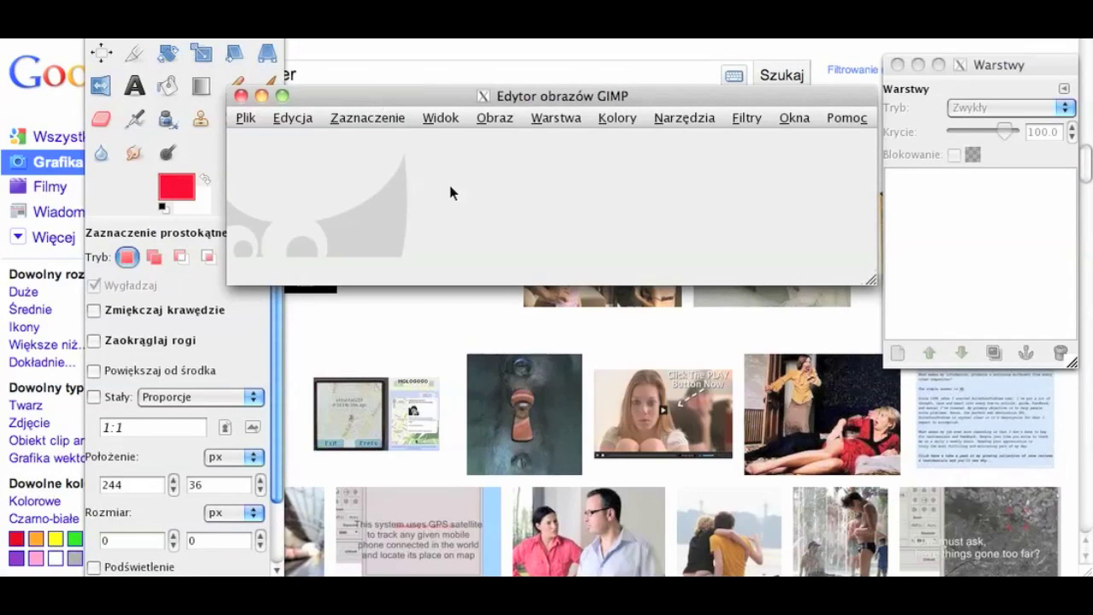
key("ctrl+shift+v")
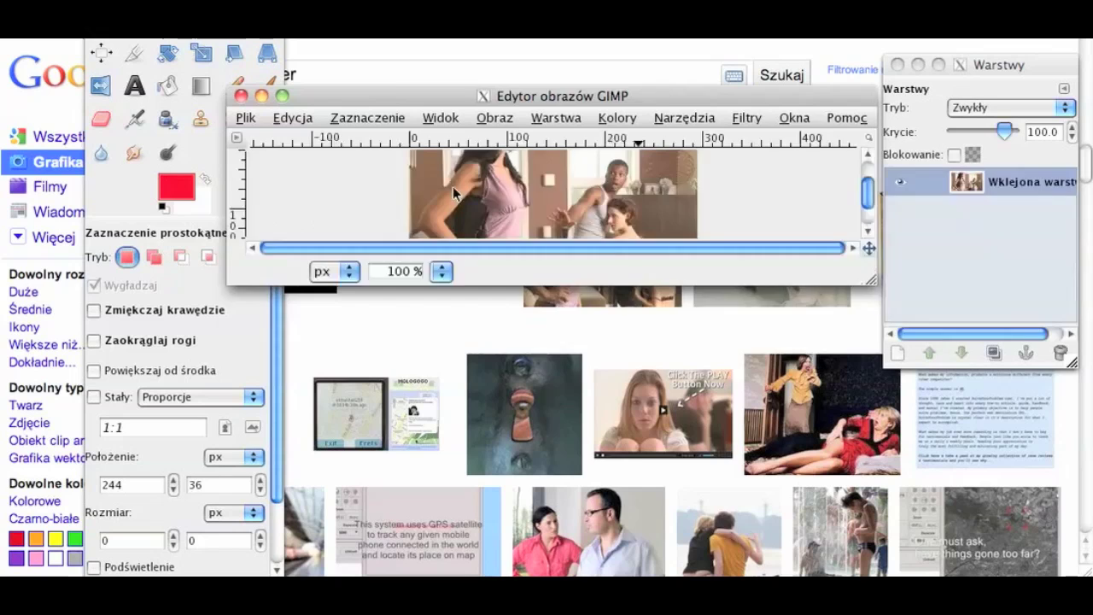
left_click_drag(871, 363, 891, 393)
Scale the pasted photo to a width of 150 pixels with its proportions kept
right_click(519, 204)
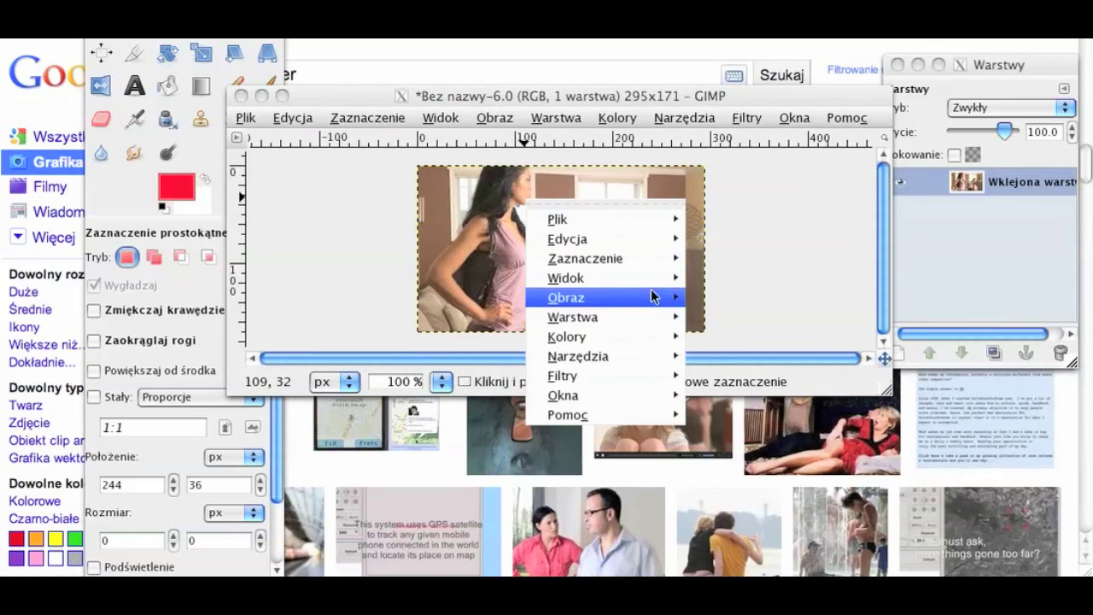
mouse_move(646, 299)
left_click(773, 459)
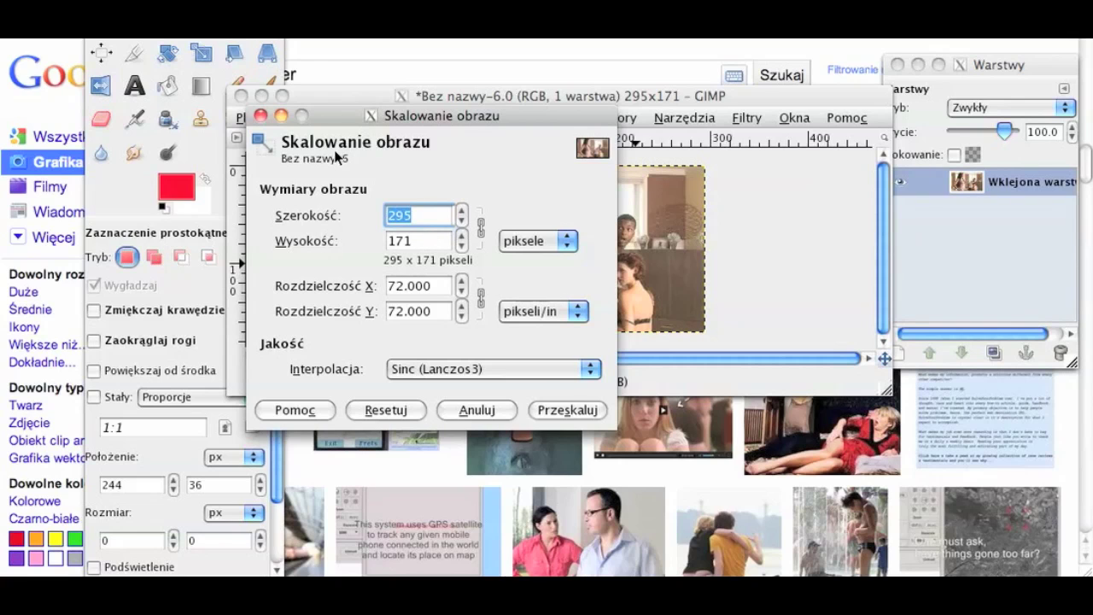
left_click_drag(427, 116, 888, 173)
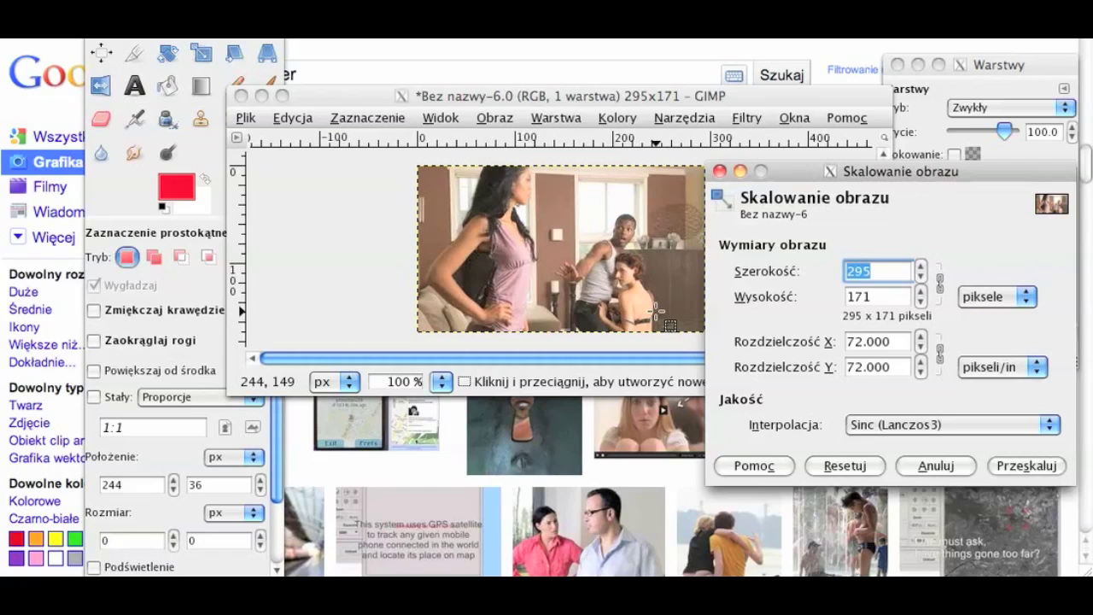
type("150")
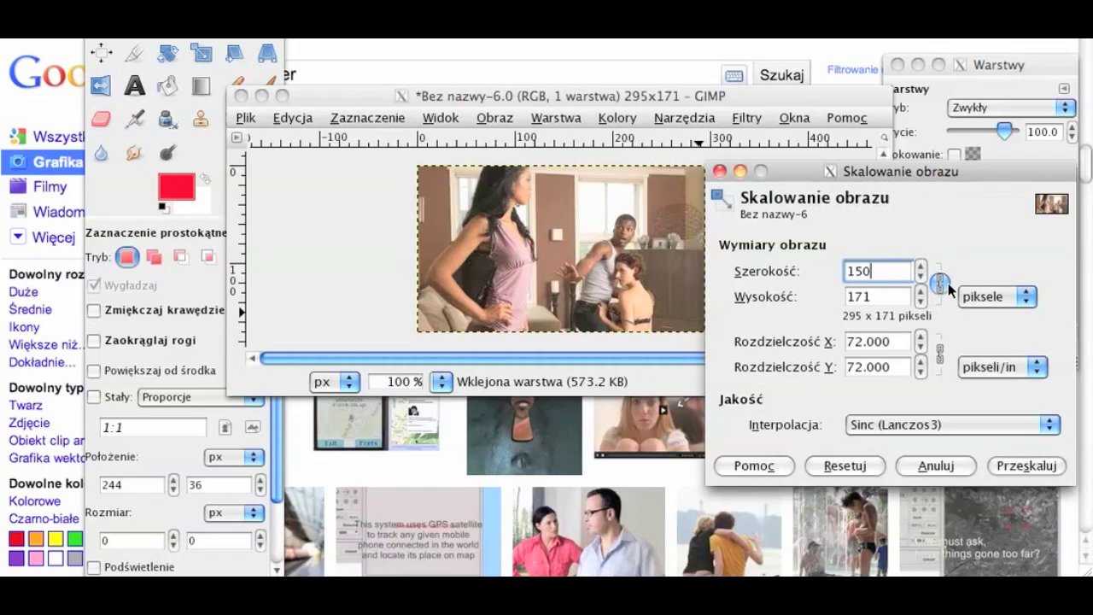
key("Return")
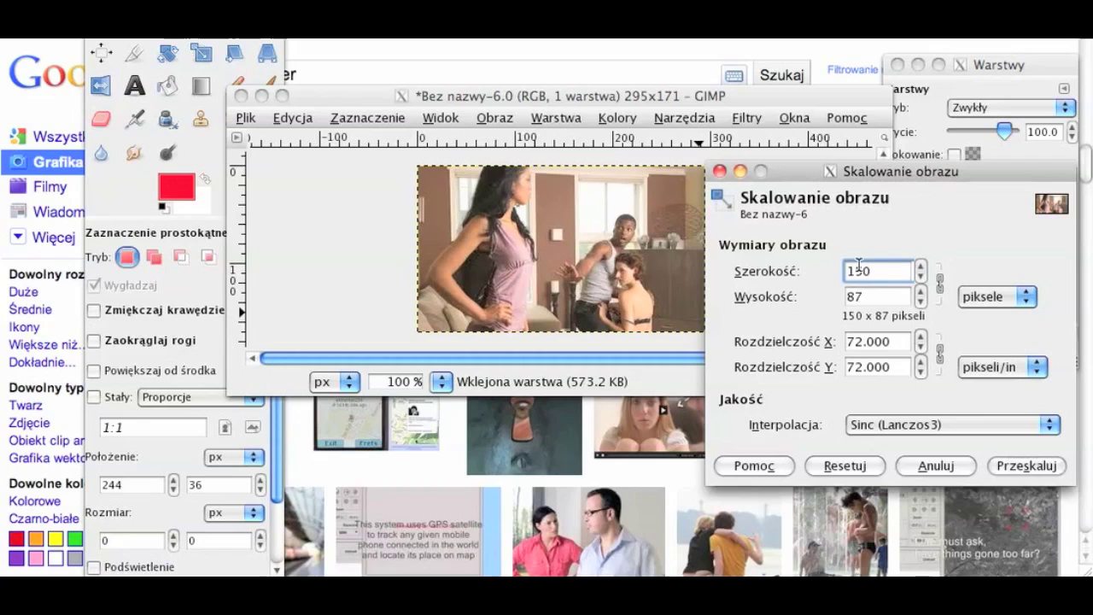
left_click(1017, 468)
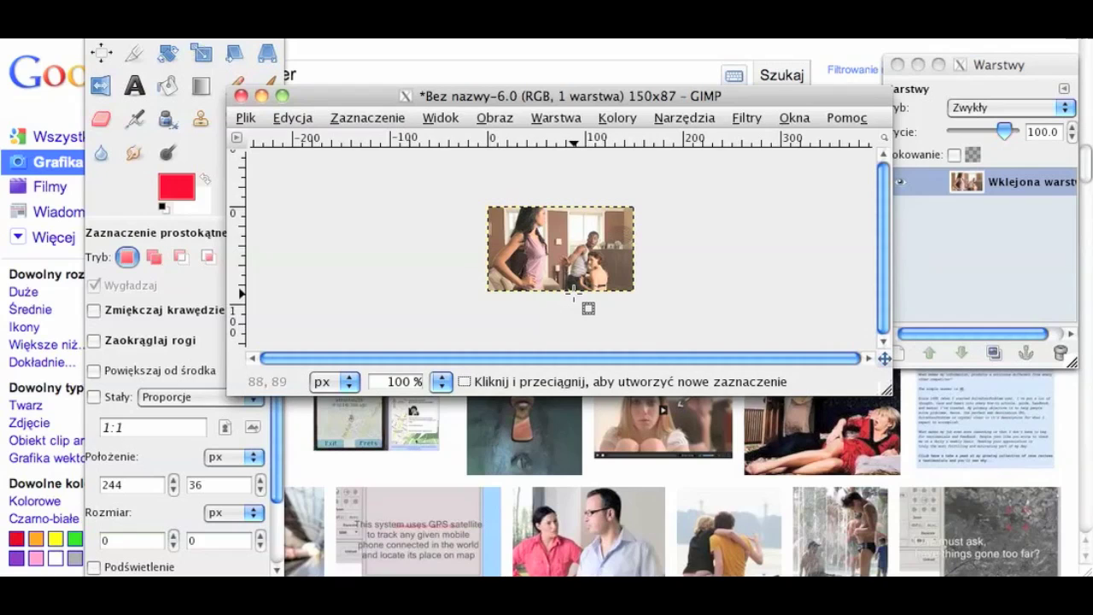
Select a horizontal strip about 149 × 54 px across the photo with the Rectangle Select tool, keeping the toolbox clear of the image
left_click(524, 250)
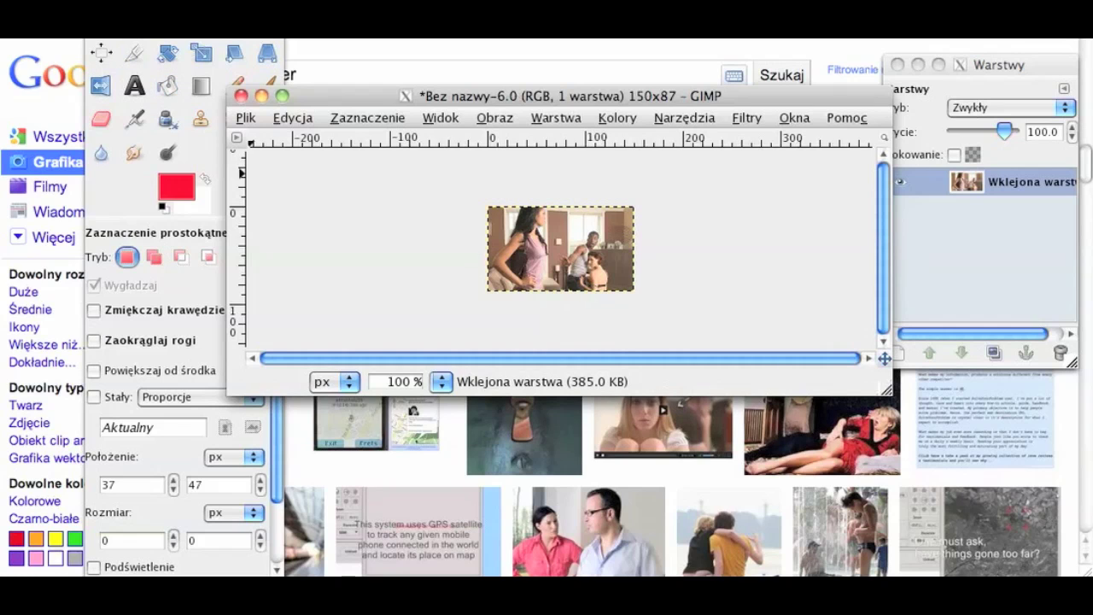
left_click_drag(247, 39, 180, 43)
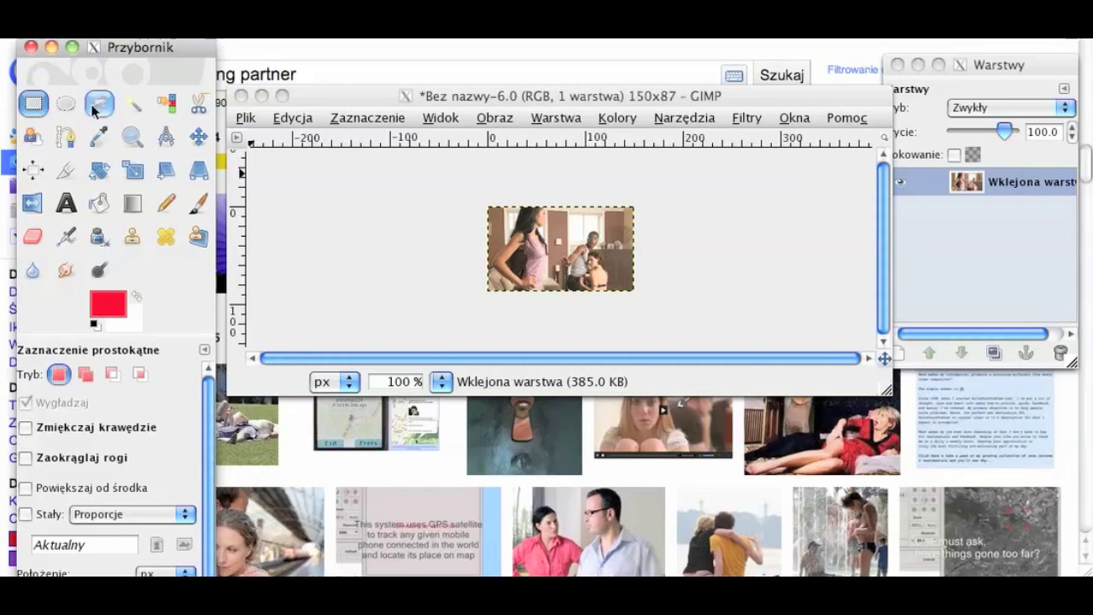
left_click(34, 103)
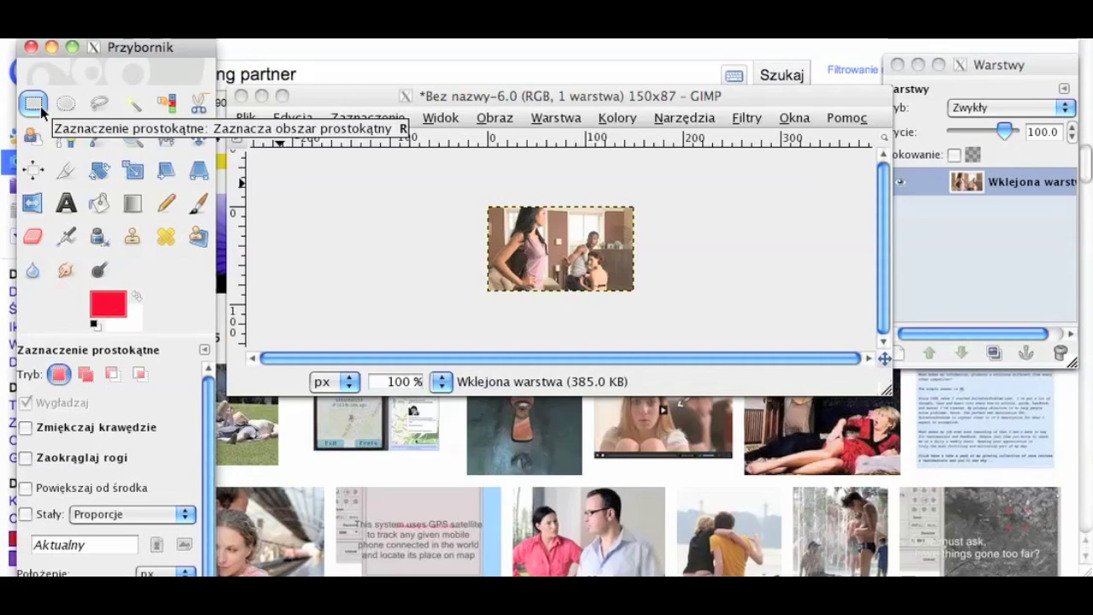
left_click(492, 217)
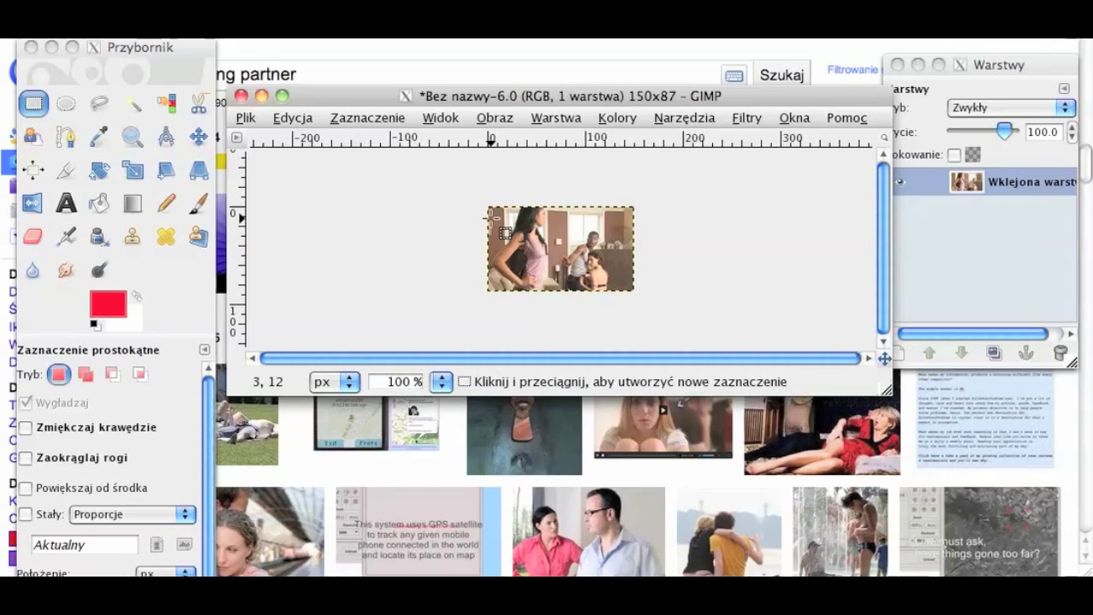
left_click(489, 217)
left_click_drag(484, 218, 517, 237)
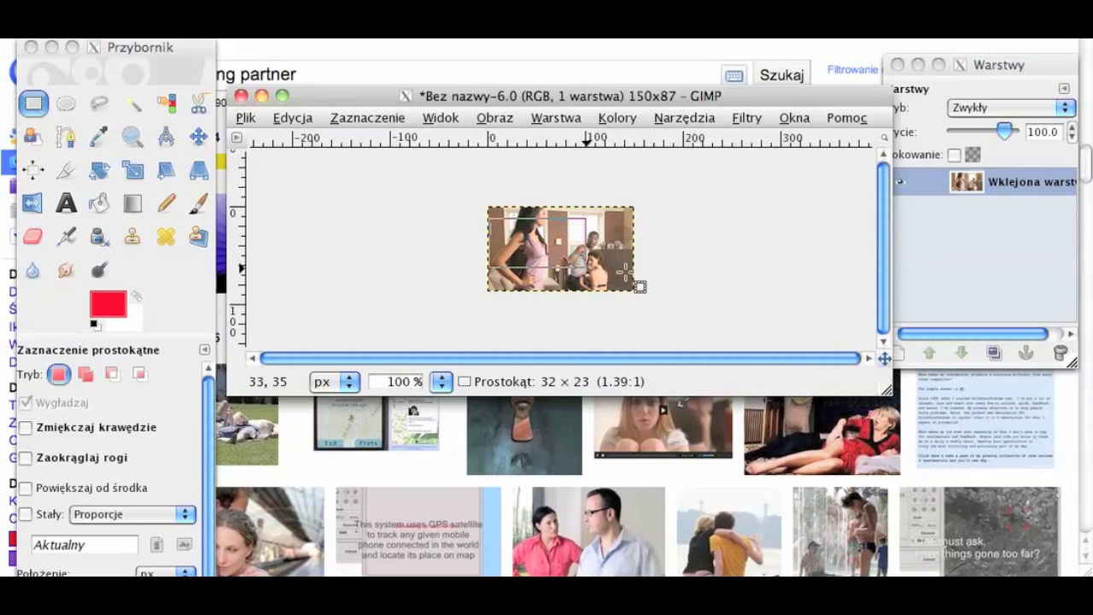
left_click_drag(662, 274, 630, 272)
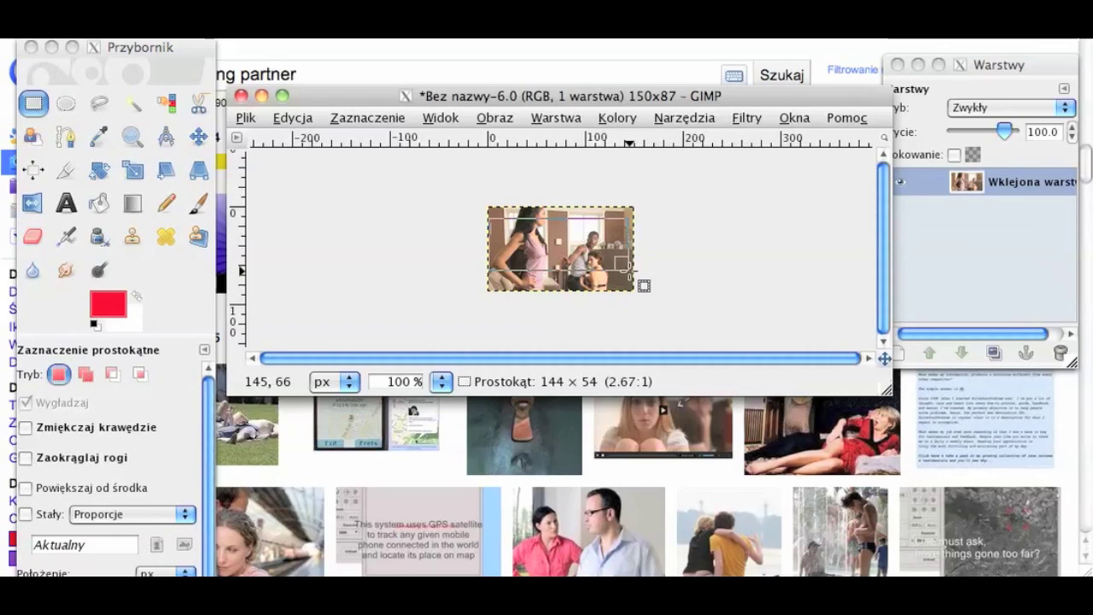
left_click_drag(629, 271, 635, 273)
mouse_move(161, 47)
left_mouse_down()
mouse_move(156, 37)
mouse_move(183, 37)
mouse_move(141, 38)
left_mouse_up()
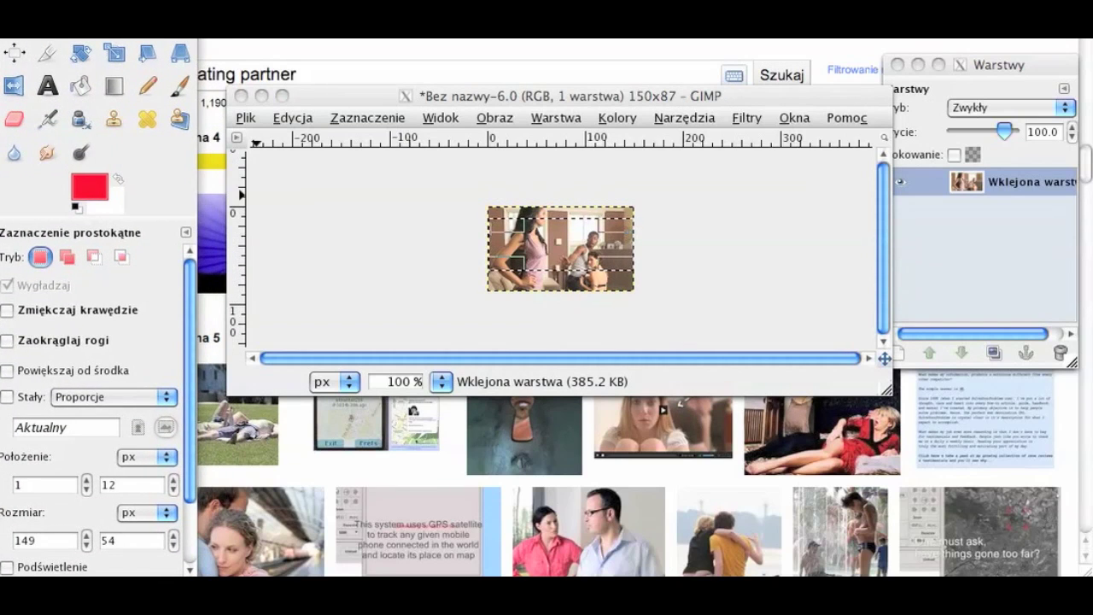
Resize the photo selection to 150 × 49 px and move it to position 0, 6
left_click(621, 266)
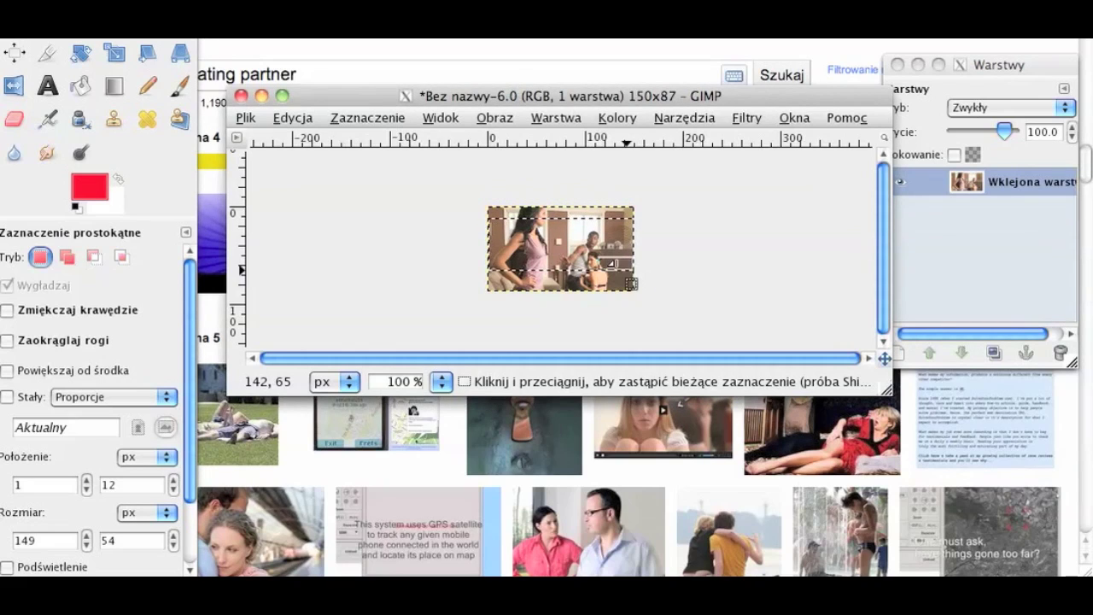
mouse_move(624, 282)
left_mouse_down()
mouse_move(634, 295)
mouse_move(637, 281)
left_mouse_up()
left_click_drag(588, 243, 582, 238)
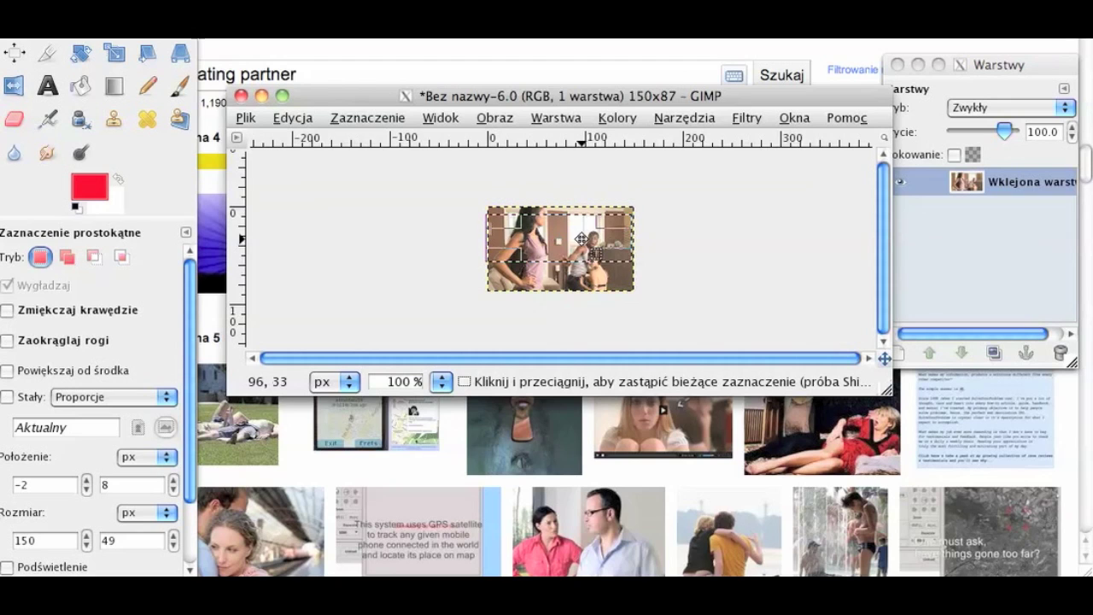
left_click(442, 381)
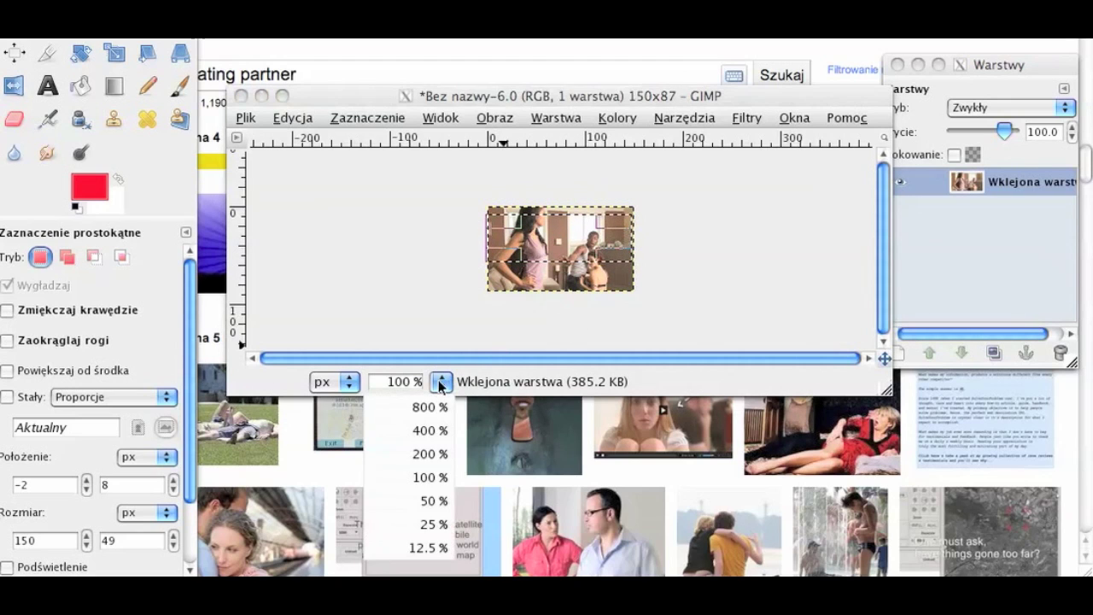
left_click(434, 454)
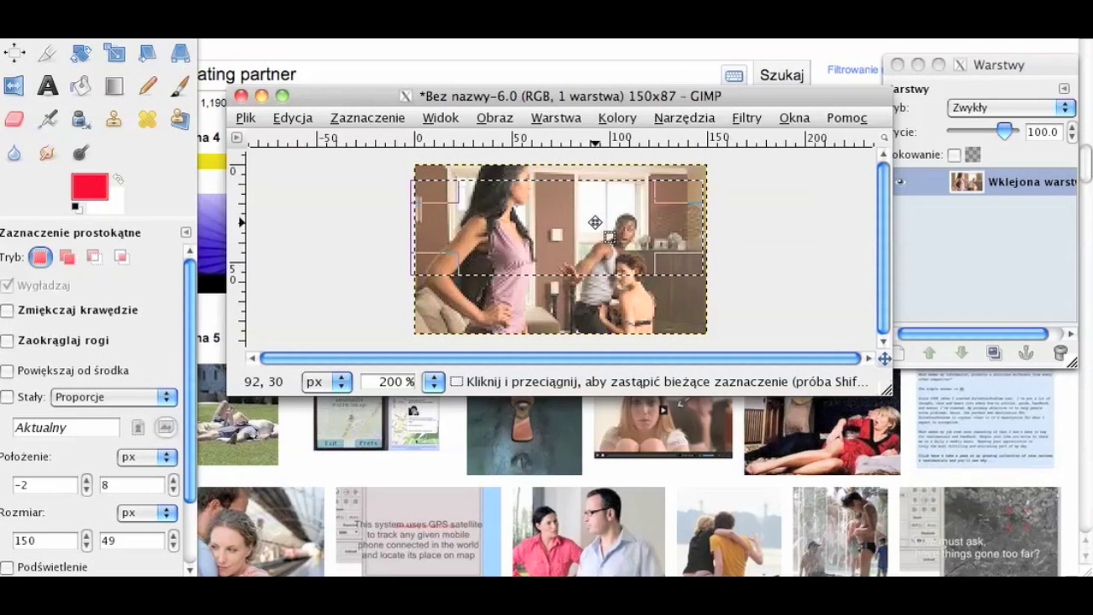
left_click_drag(595, 222, 590, 220)
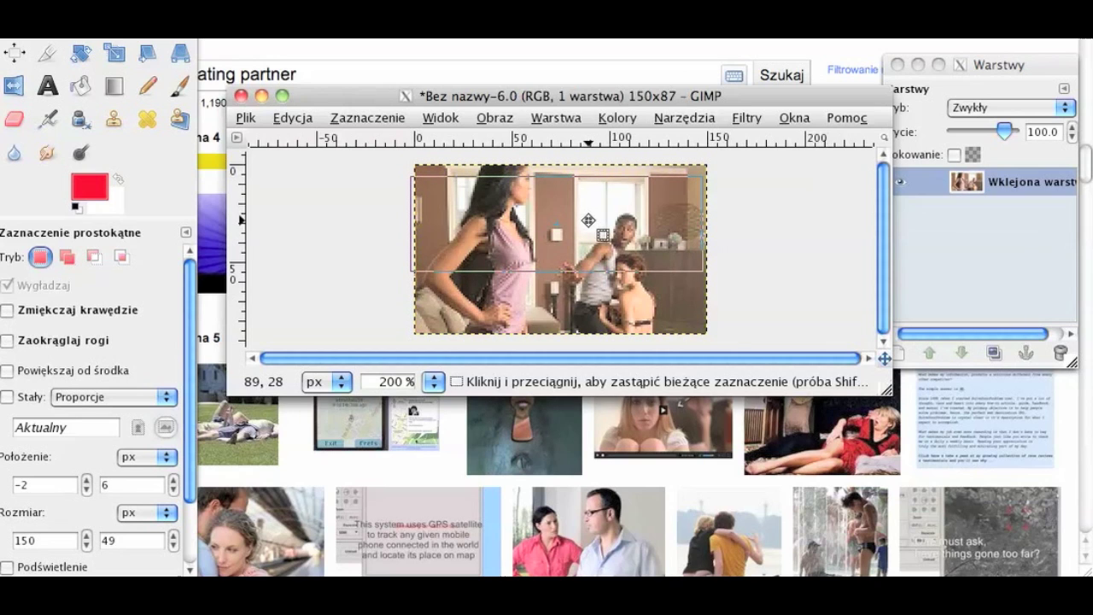
left_click_drag(588, 221, 593, 222)
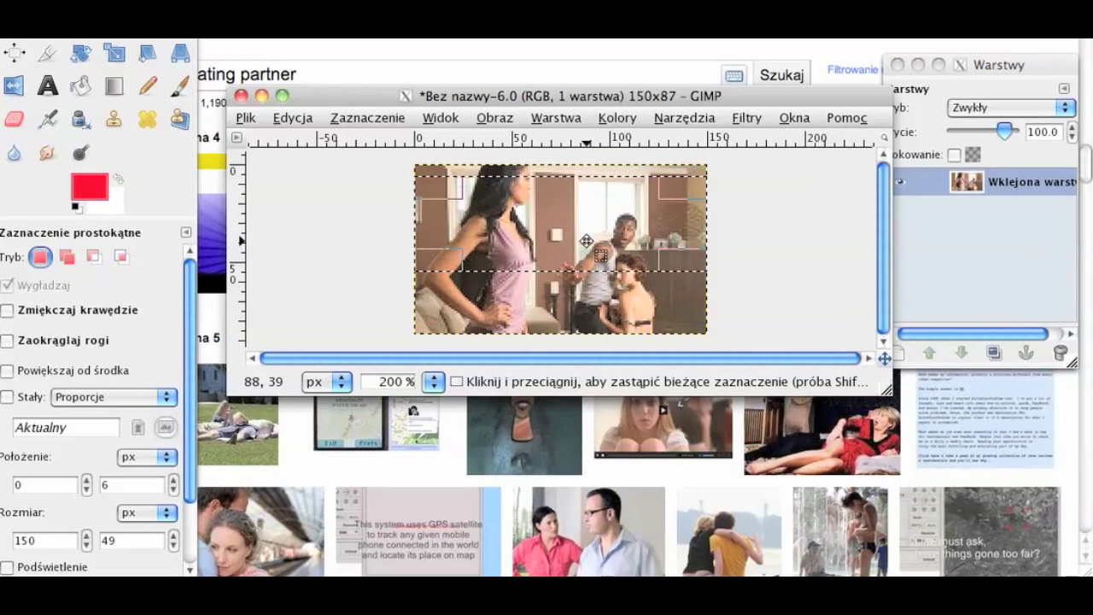
Copy the selected strip of the photo and create a new 300 × 50 pixel image
key("ctrl+c")
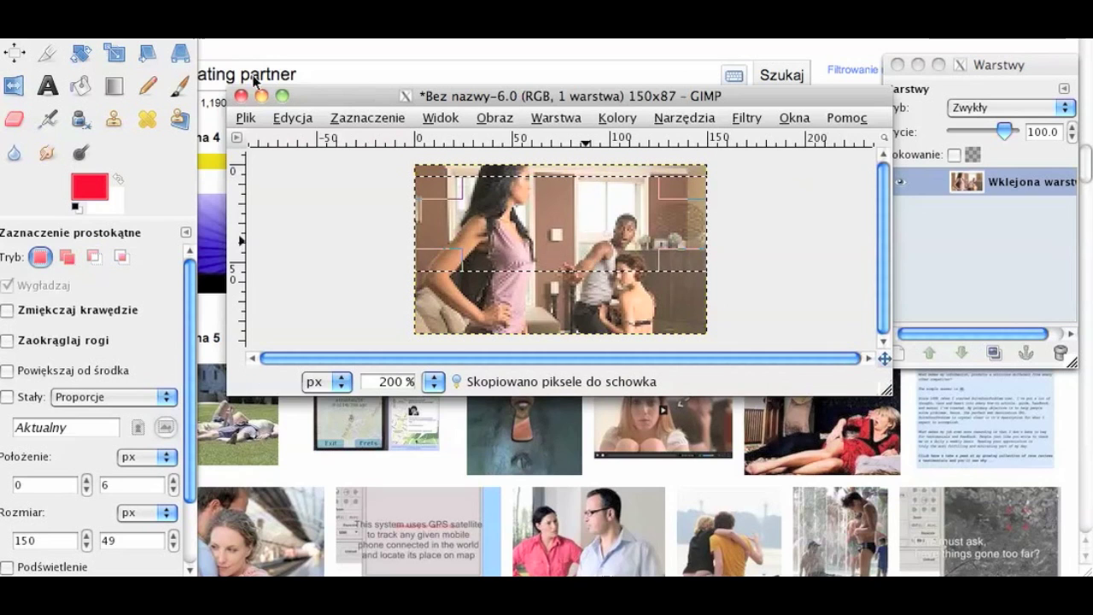
left_click(256, 122)
left_click(277, 137)
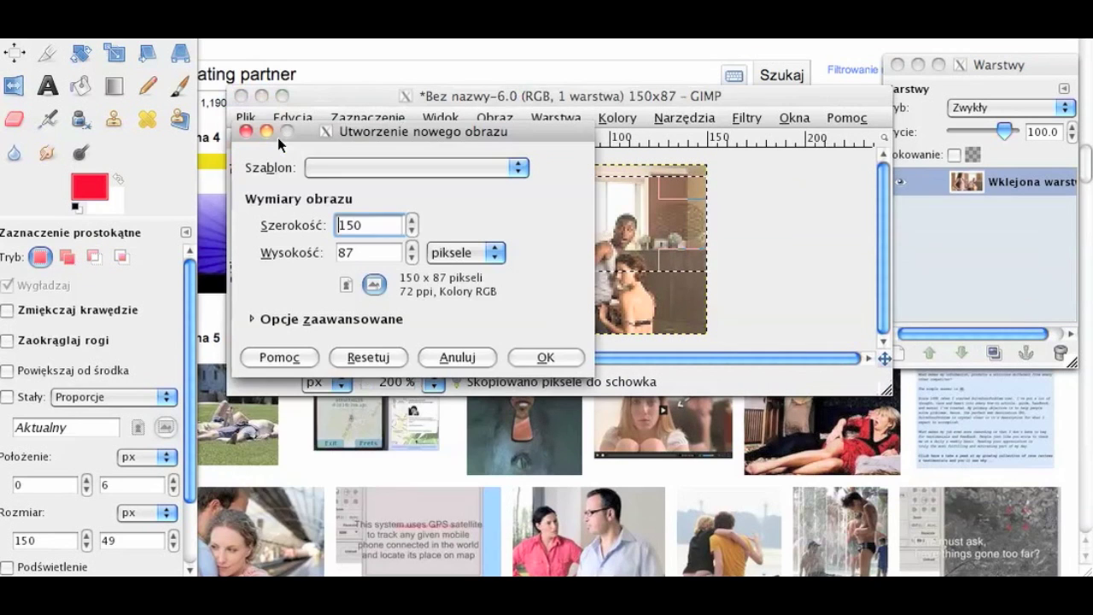
double_click(391, 224)
type("300")
key("Tab")
type("50")
key("Return")
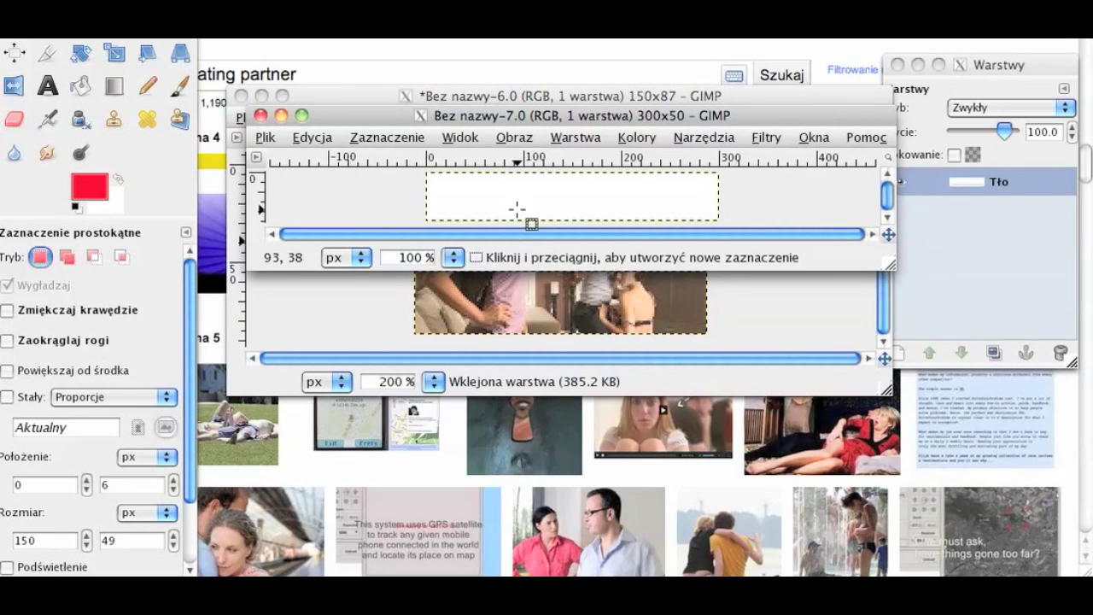
Paste the photo strip into the middle of the new banner, enlarge the image window, and anchor the pasted selection
key("ctrl+v")
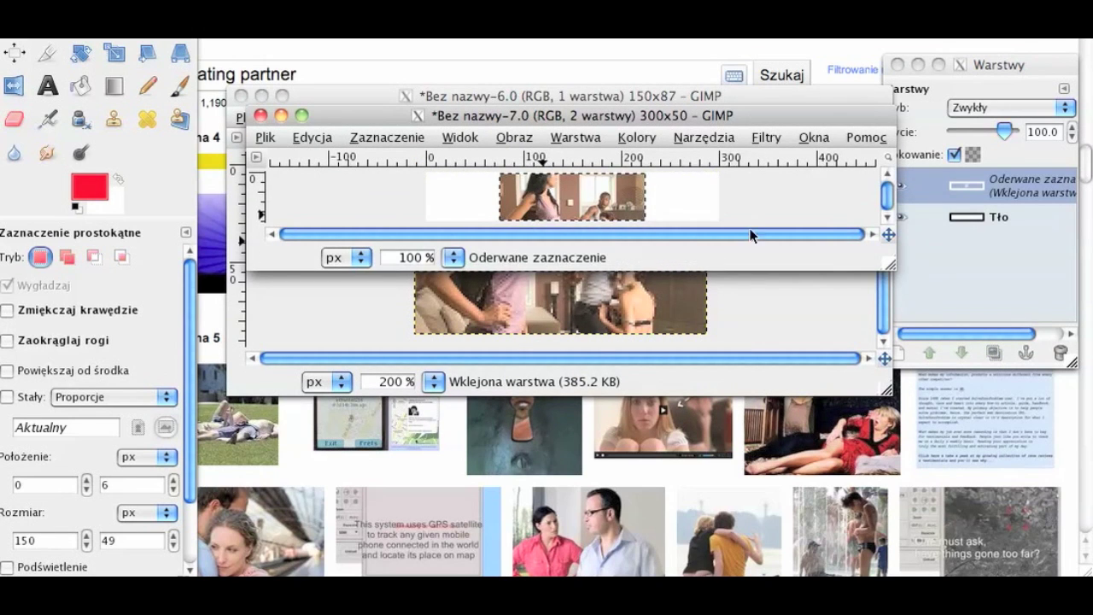
left_click(454, 258)
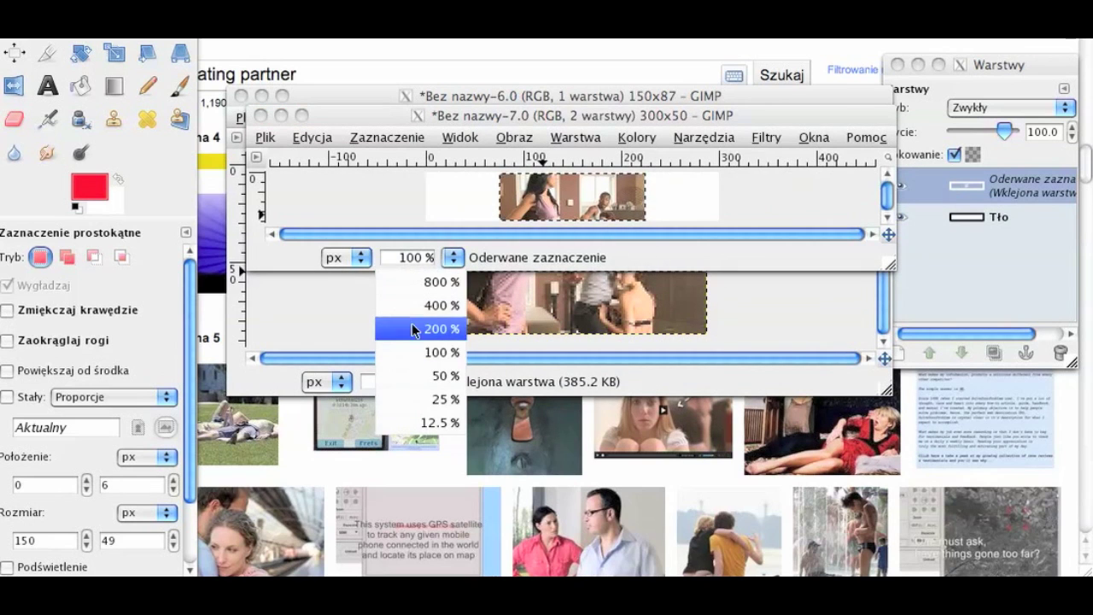
left_click(439, 260)
left_click_drag(890, 266, 909, 418)
left_click_drag(520, 267, 519, 265)
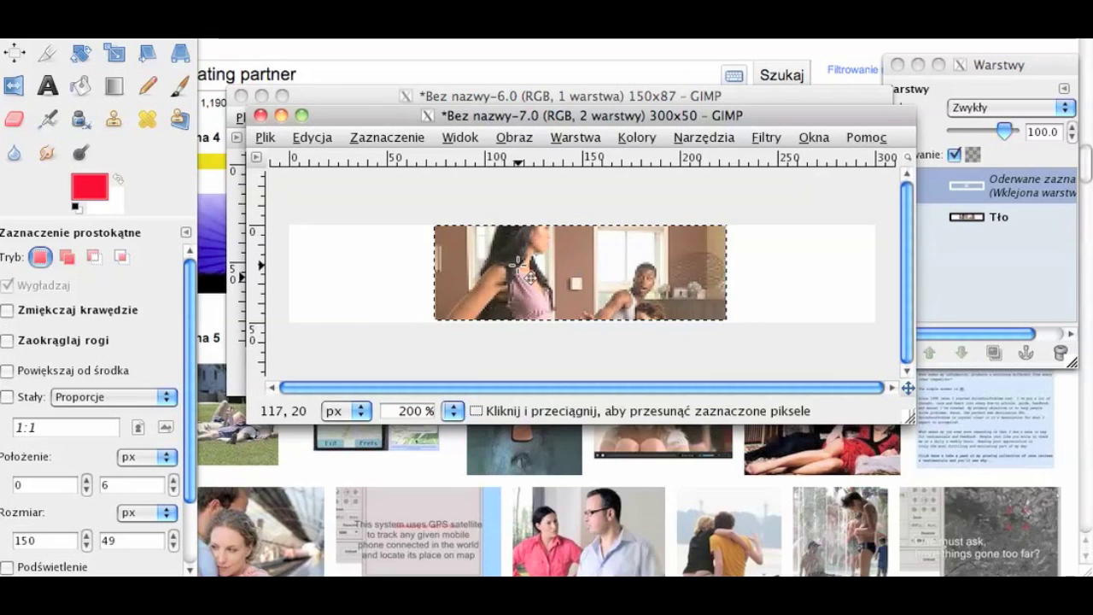
left_click(373, 198)
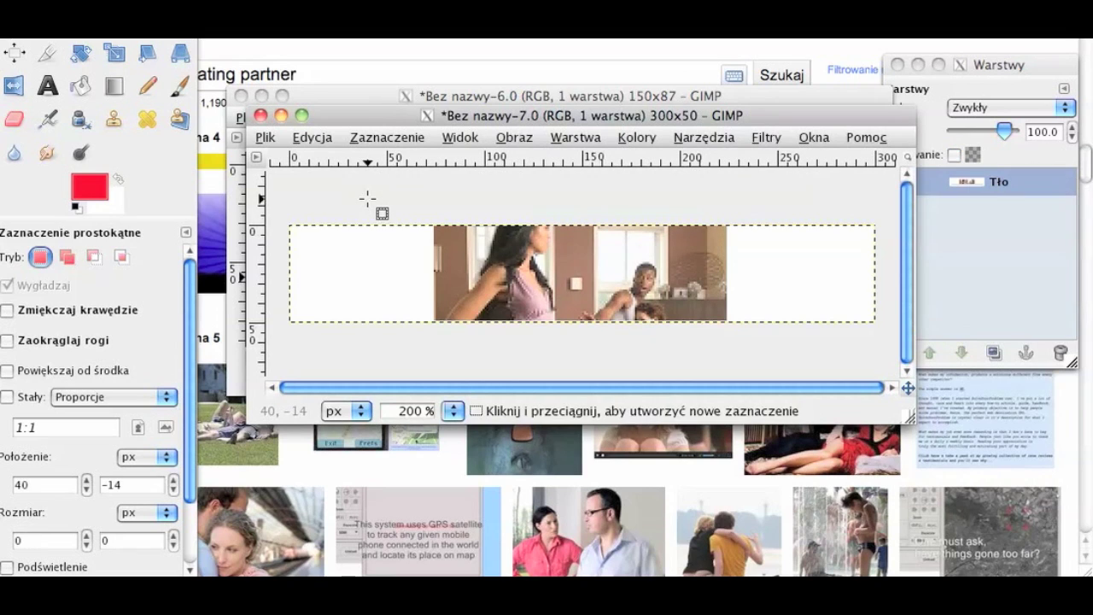
Choose the Text tool, then bring up the Layers dialog and shift it slightly
left_click(56, 89)
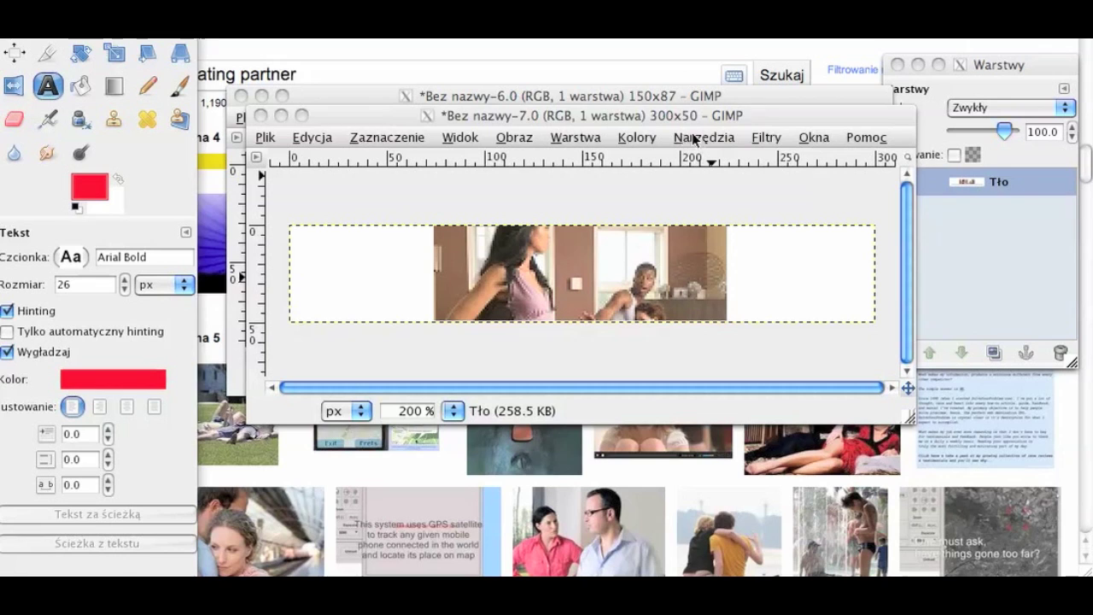
left_click(719, 143)
left_click(814, 138)
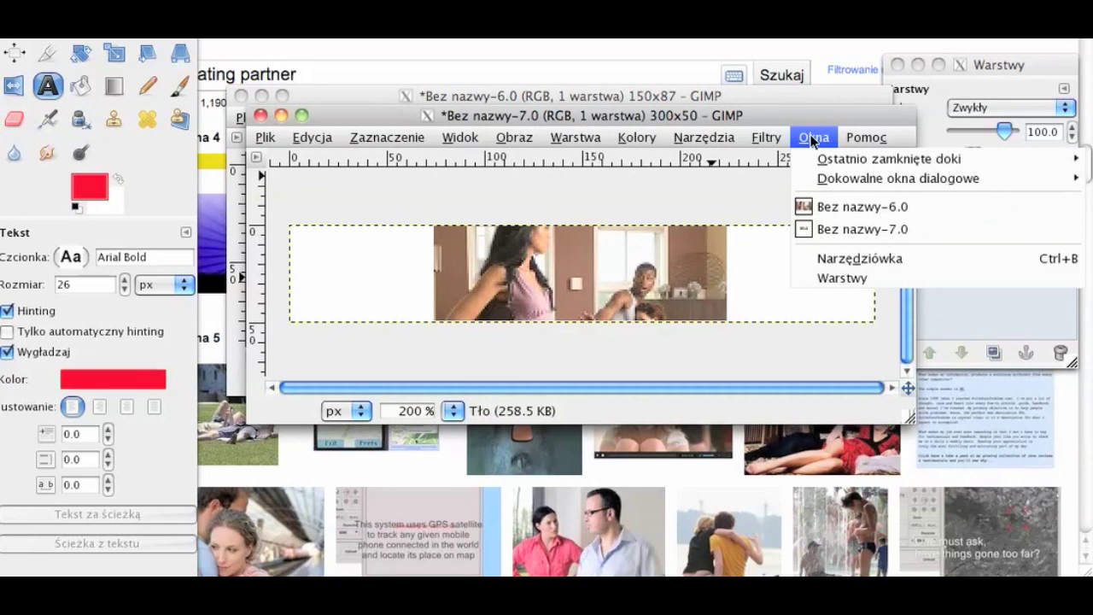
mouse_move(833, 184)
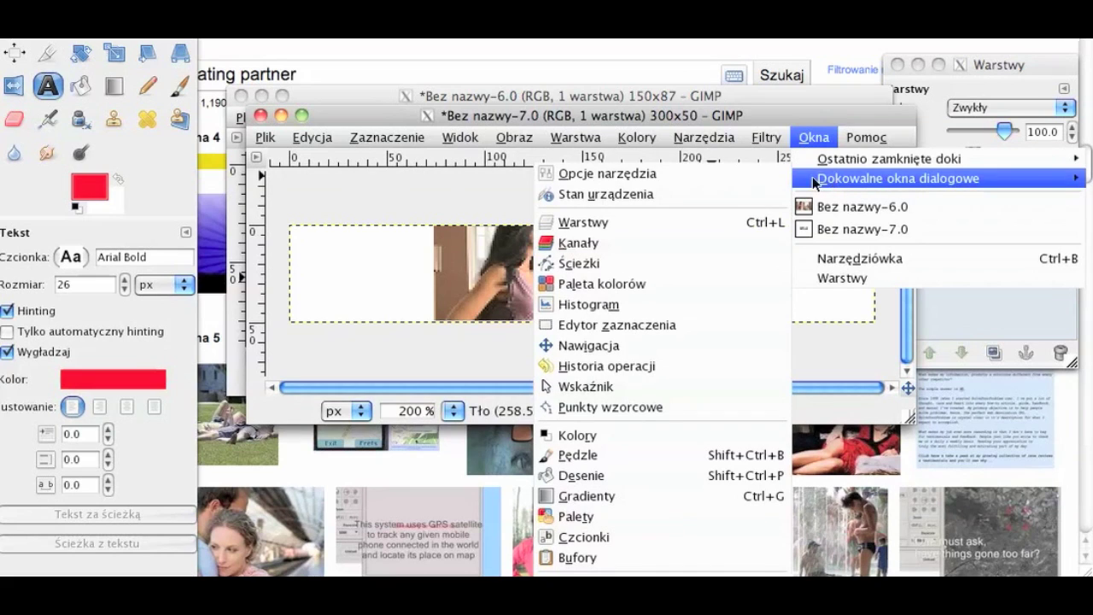
left_click(630, 224)
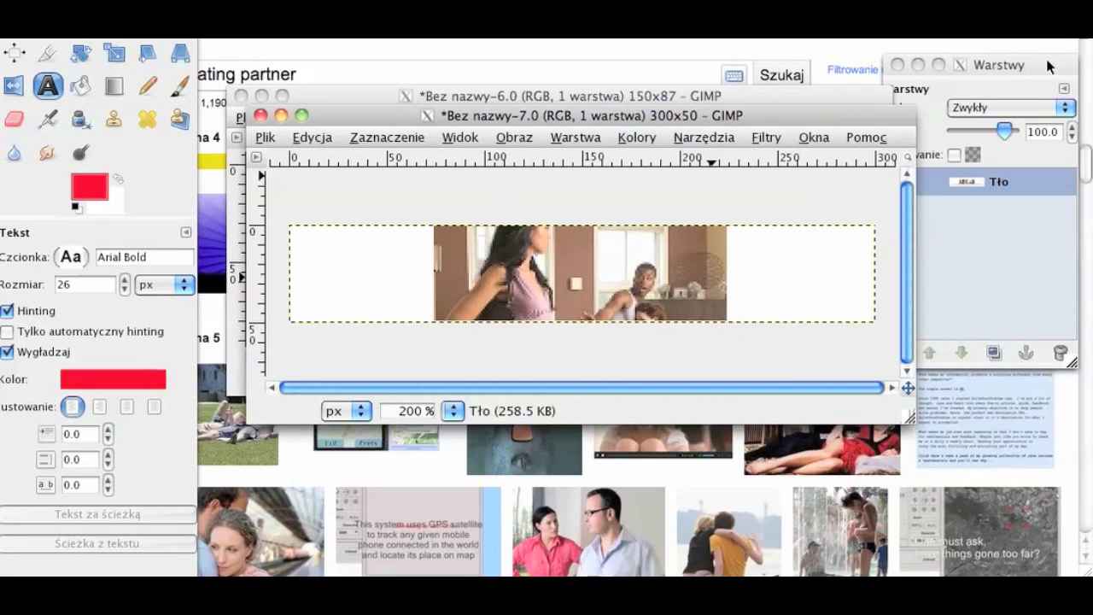
left_click_drag(1045, 70, 1030, 118)
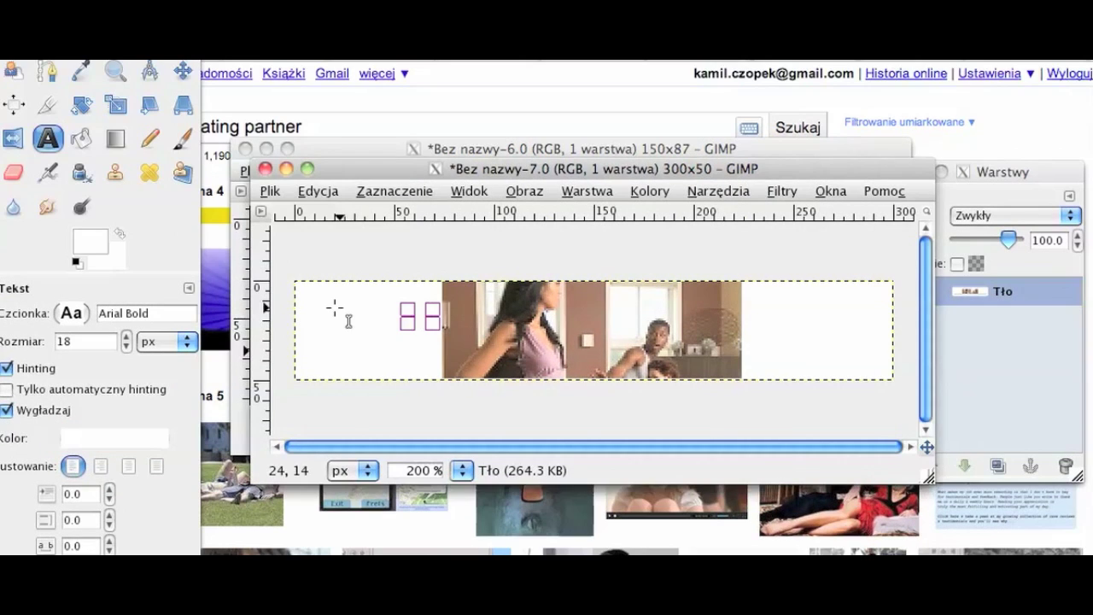
Add the text "IS HE" in the white area beside the woman and colour it olive green
left_click(314, 242)
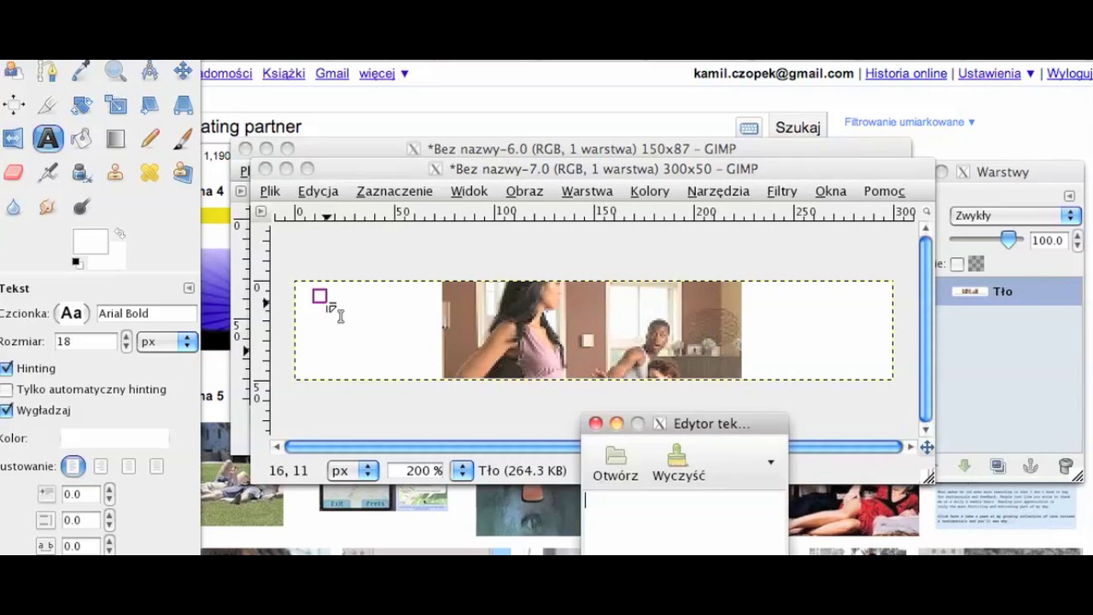
left_click_drag(326, 304, 401, 335)
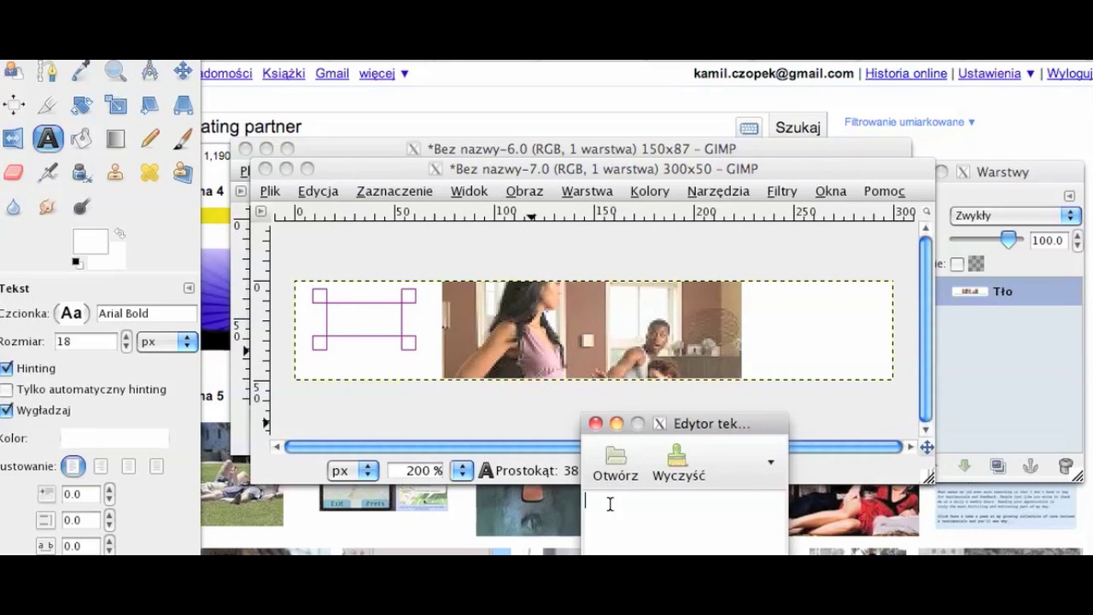
type("IS HE")
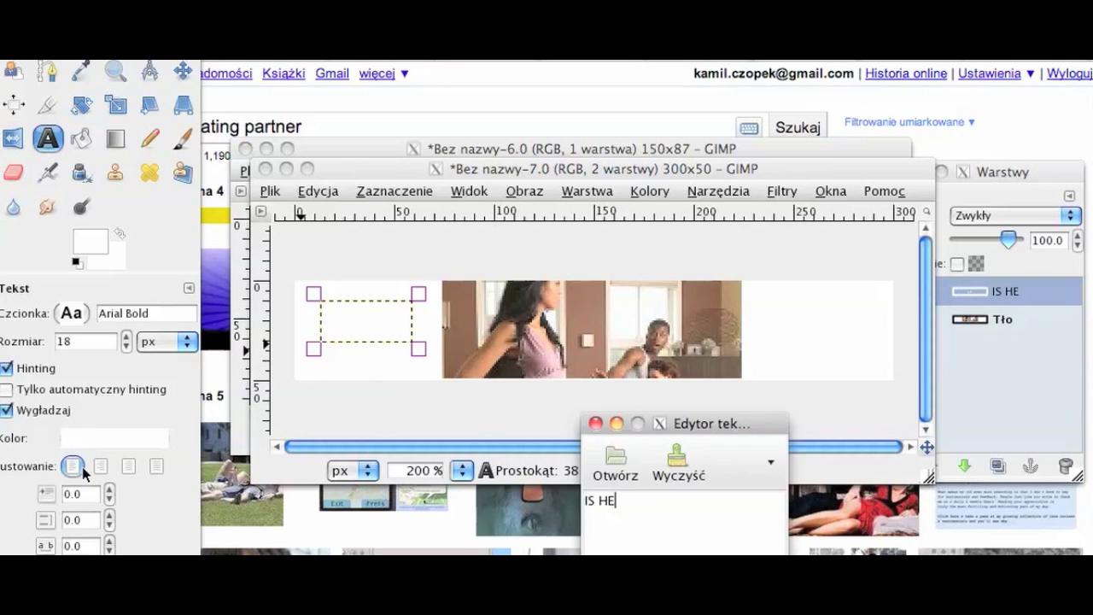
left_click(99, 439)
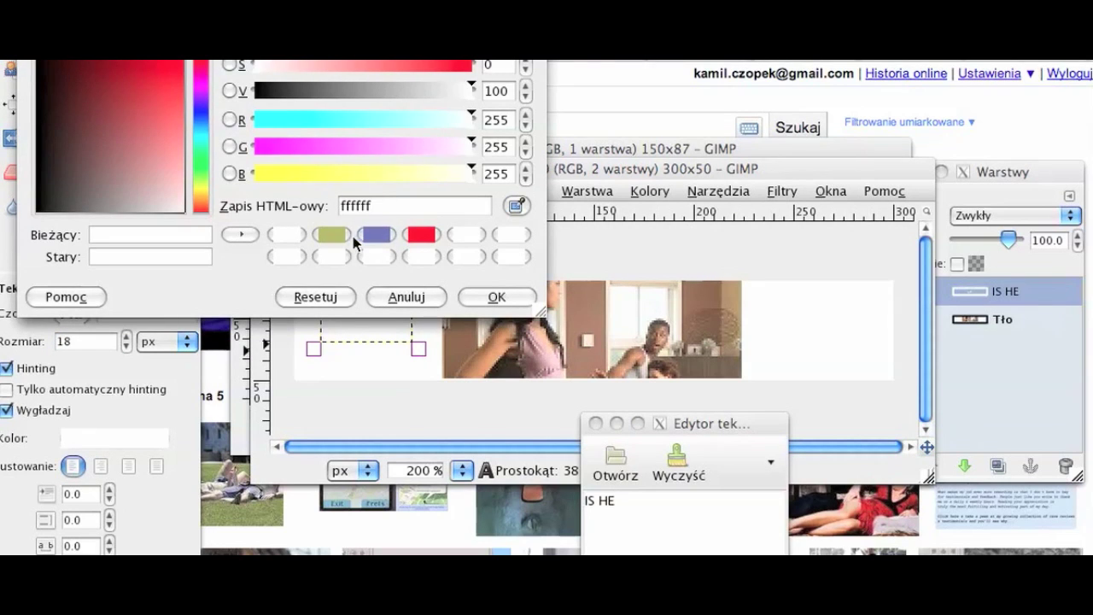
left_click(341, 235)
left_click(495, 296)
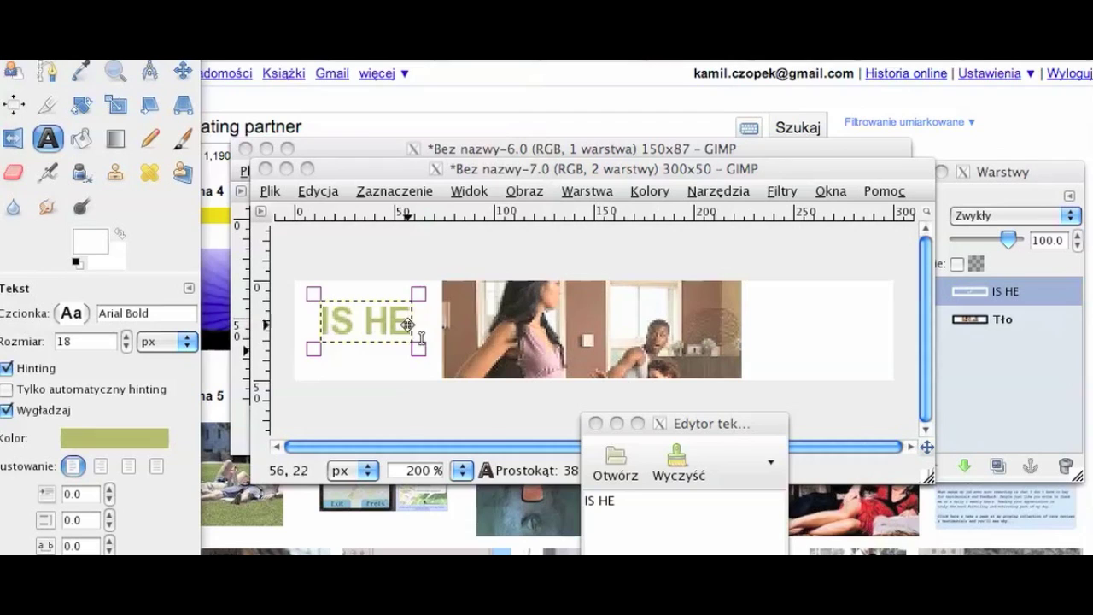
Move the "IS HE" text close to the banner's left edge, slightly above its vertical middle
left_click(353, 318)
left_click_drag(363, 318, 362, 315)
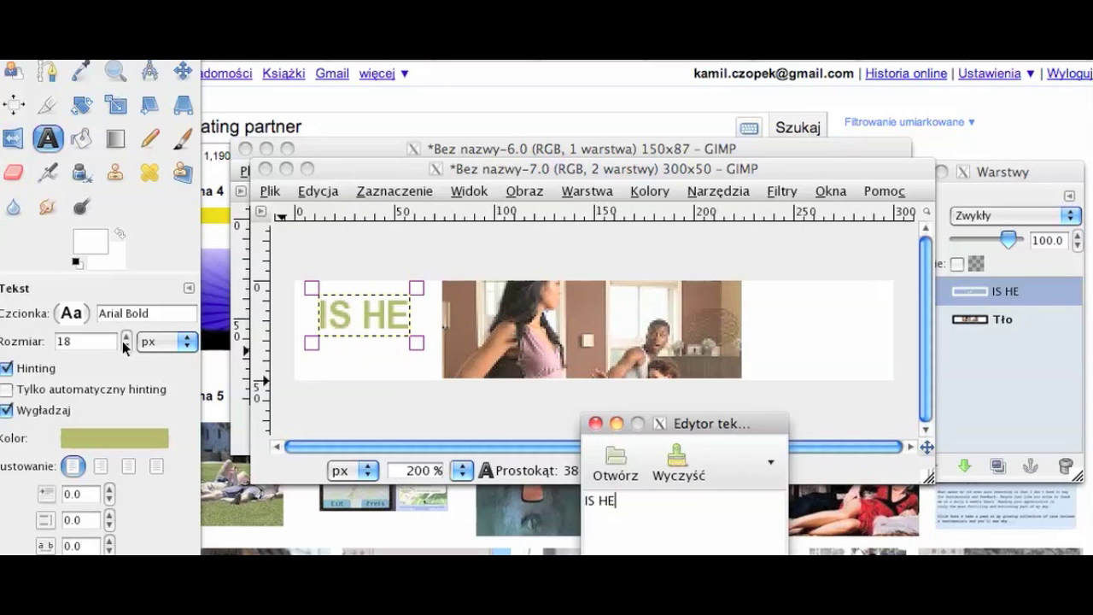
left_click(362, 316)
left_click_drag(363, 316, 344, 322)
left_click(347, 315)
left_click(345, 318)
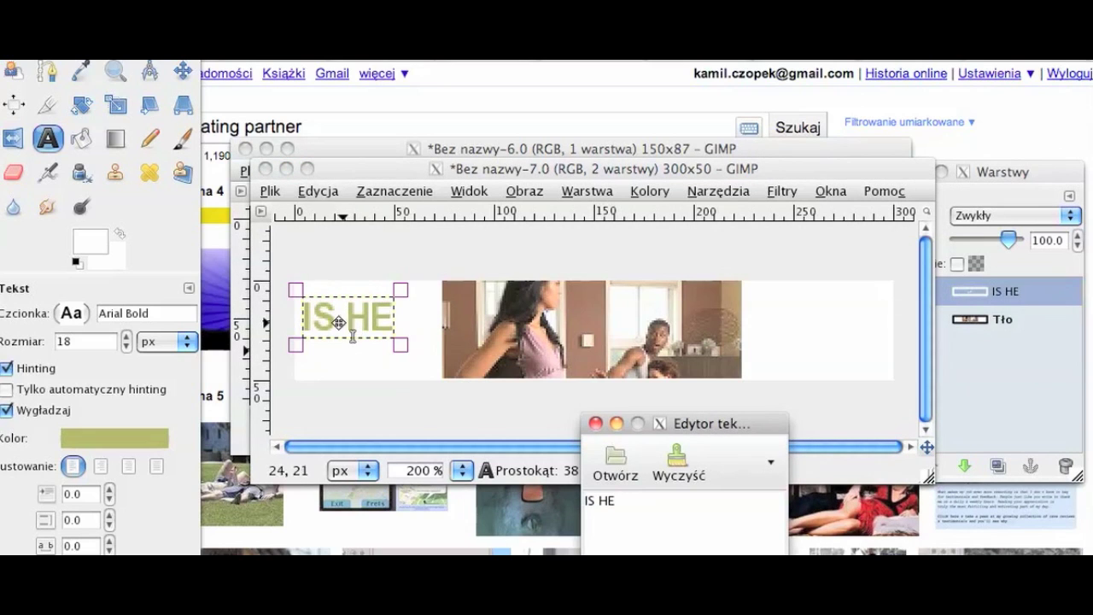
Add a second text layer reading "CHEATING?" below the "IS HE" text
left_click(53, 147)
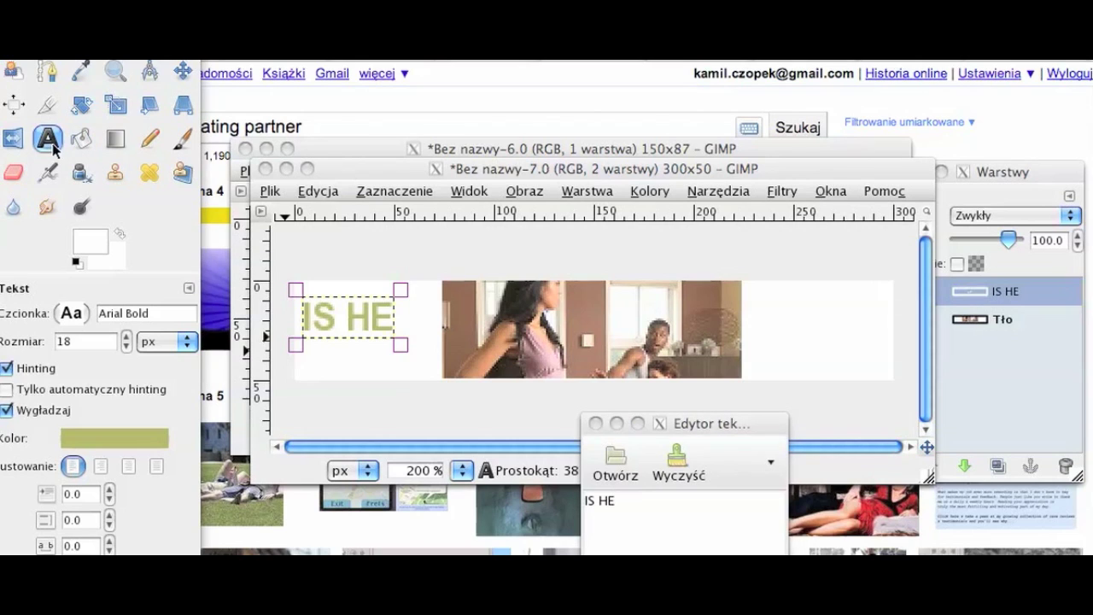
left_click(327, 364)
left_click_drag(310, 357, 346, 353)
left_click_drag(412, 367, 502, 387)
left_click(423, 384)
left_click(625, 512)
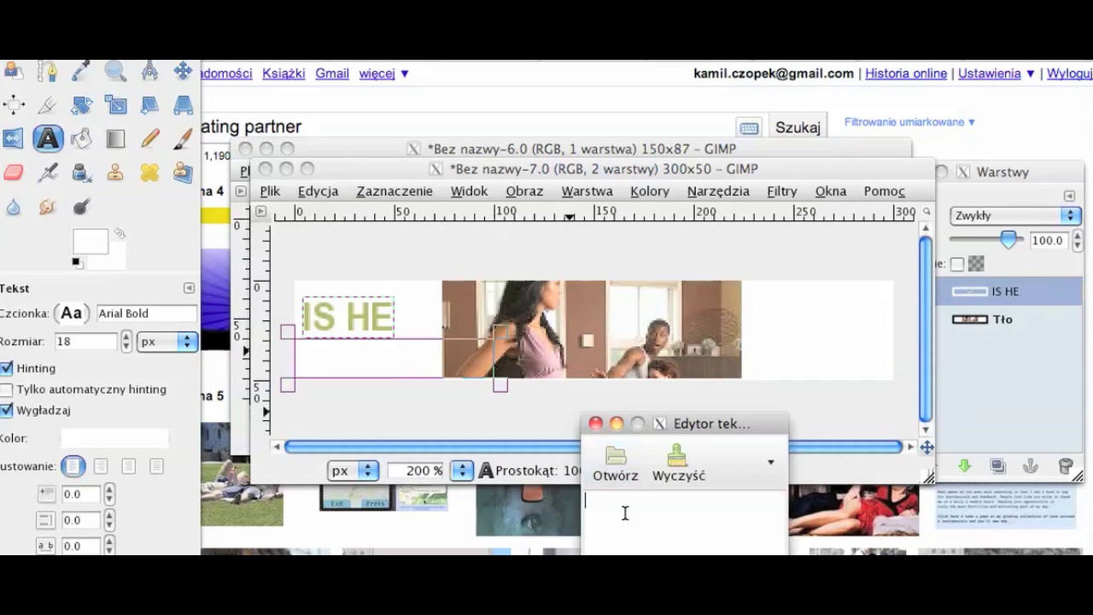
type("CH")
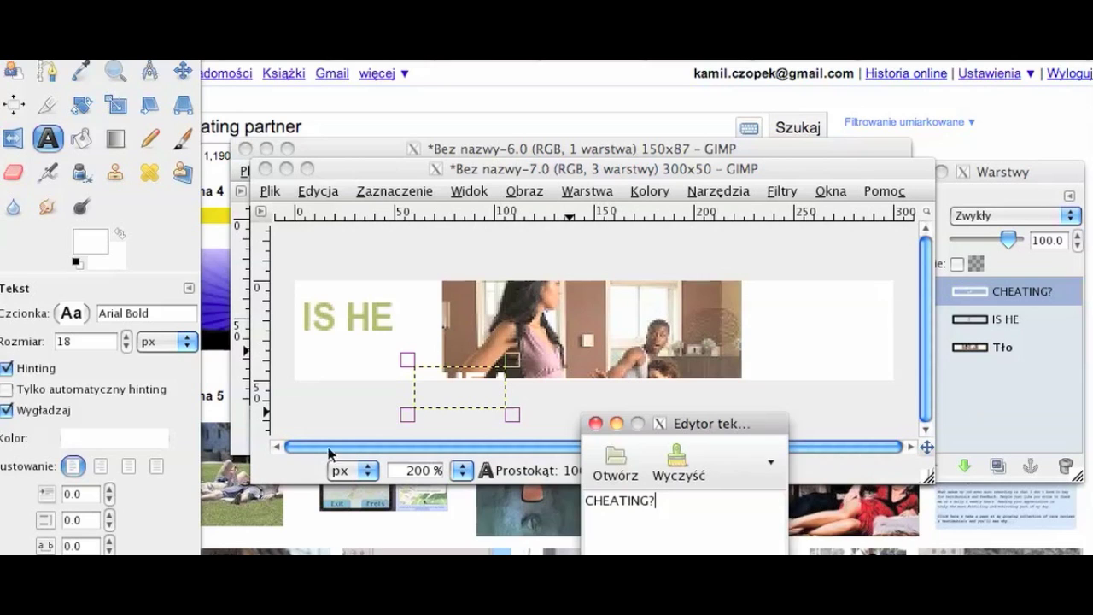
Colour the "CHEATING?" text red using the previously used red swatch and set its size to 25 px
left_click(155, 441)
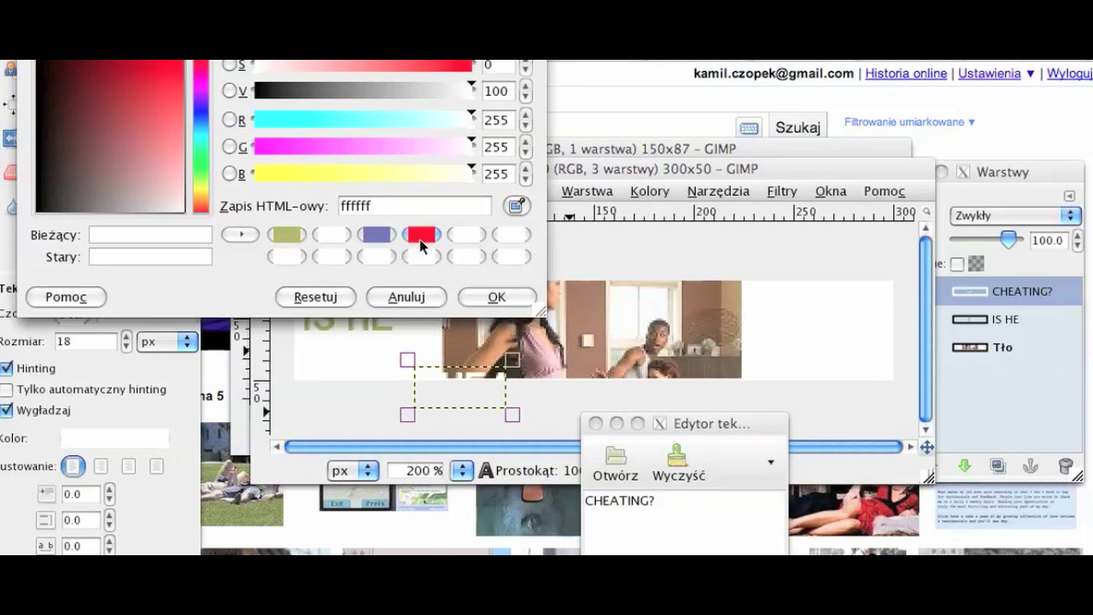
left_click(420, 235)
left_click(497, 297)
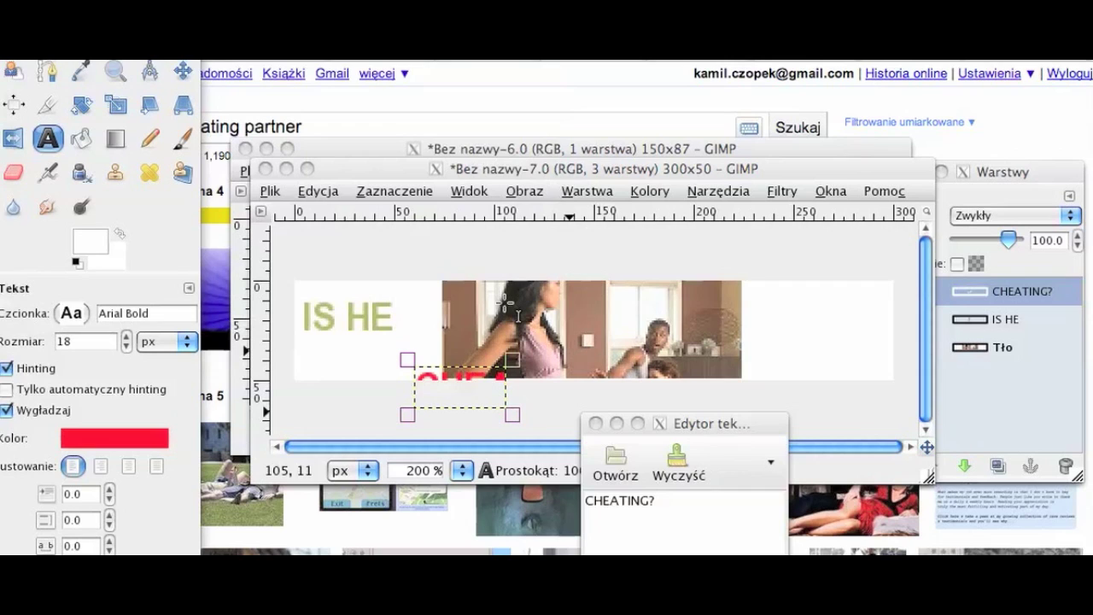
left_click(126, 338)
left_click(125, 337)
left_click(125, 337)
left_click(125, 337)
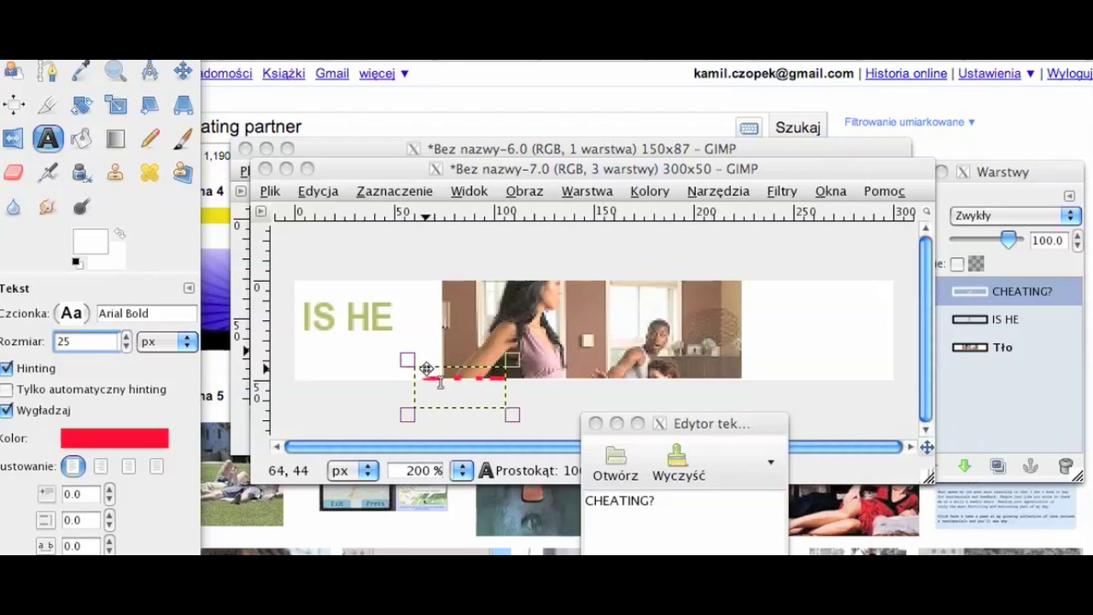
Move the "CHEATING?" text under "IS HE" at the banner's left edge and widen its text box to fit the whole word
left_click(399, 375)
left_click_drag(398, 375, 353, 381)
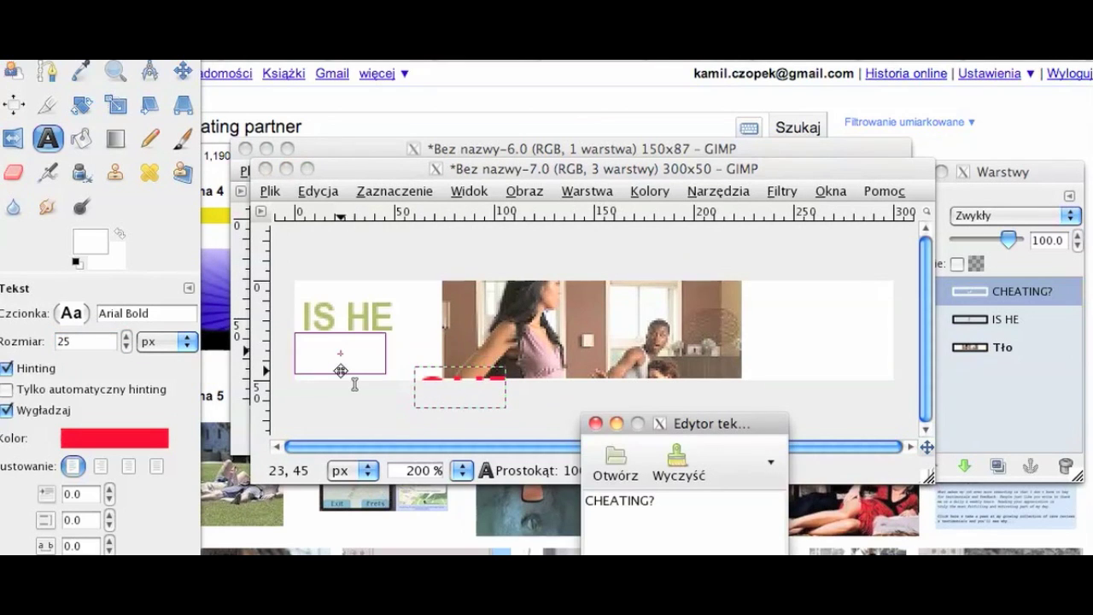
left_click(411, 392)
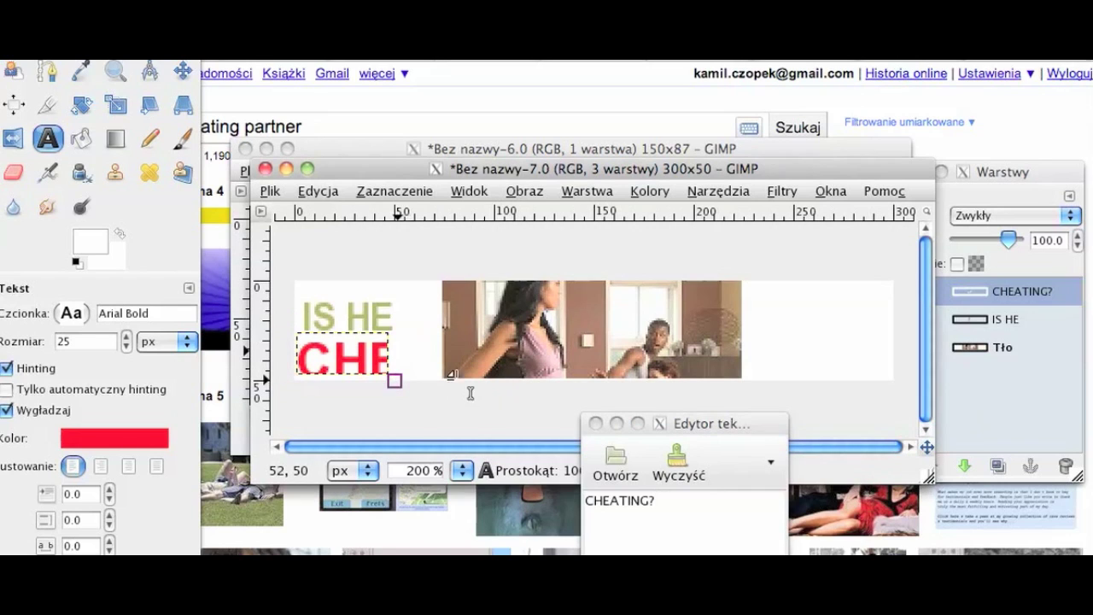
left_click(386, 364)
left_click(404, 396)
left_click_drag(398, 385, 610, 399)
Adjust the height of the "CHEATING?" text box and place the text against the banner's bottom edge
left_click(403, 354)
left_click_drag(403, 355, 405, 342)
left_click(445, 378)
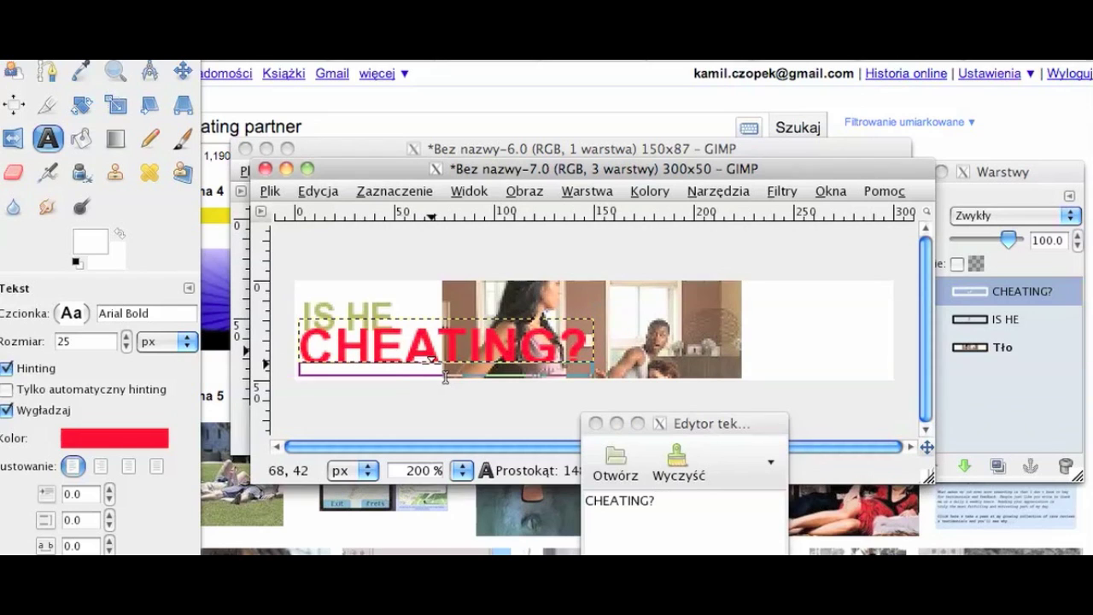
left_click(445, 388)
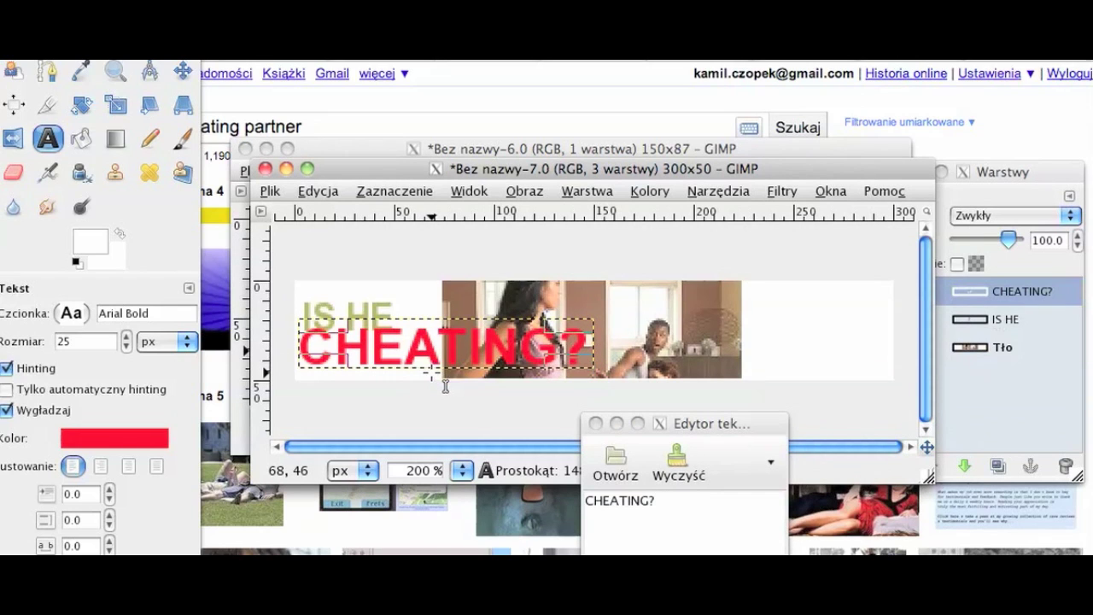
left_click_drag(424, 346, 431, 357)
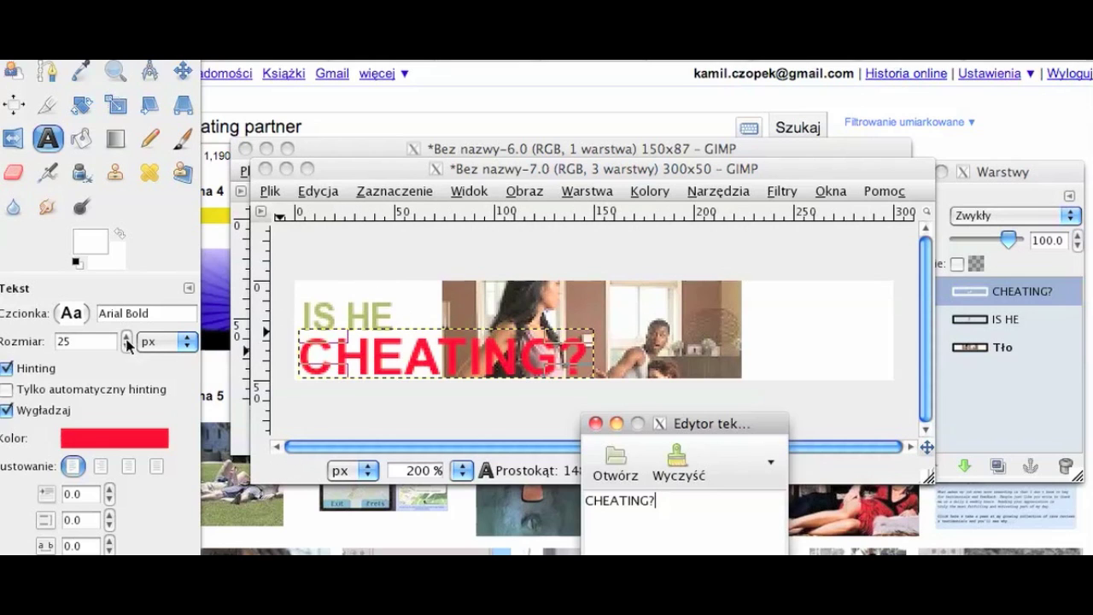
Select the "IS HE" layer and move its text slightly up, clear of the "CHEATING?" text
left_click(416, 297)
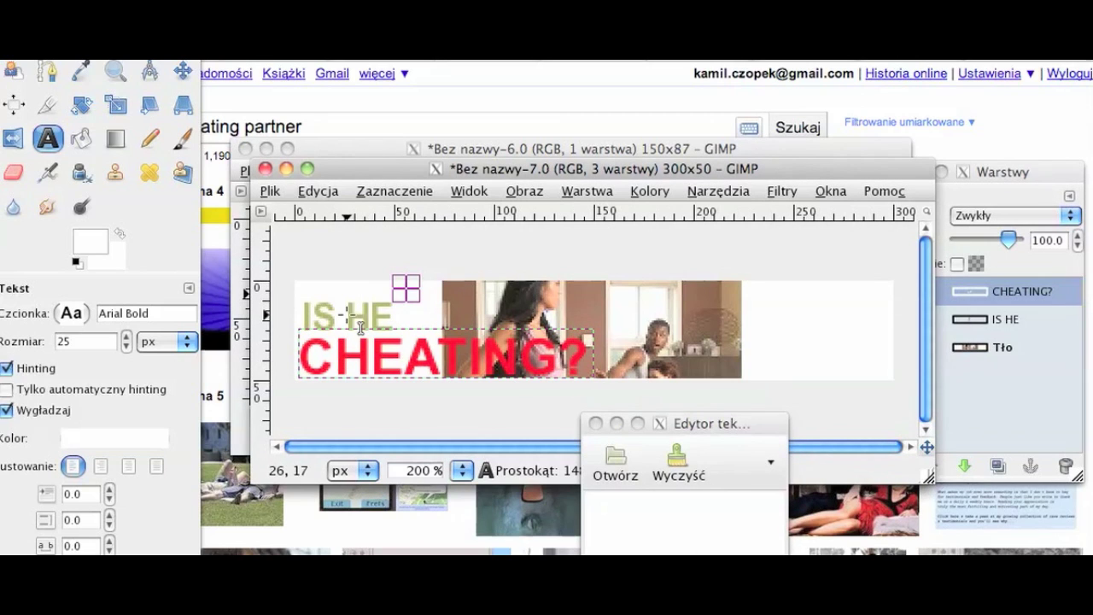
left_click(1004, 322)
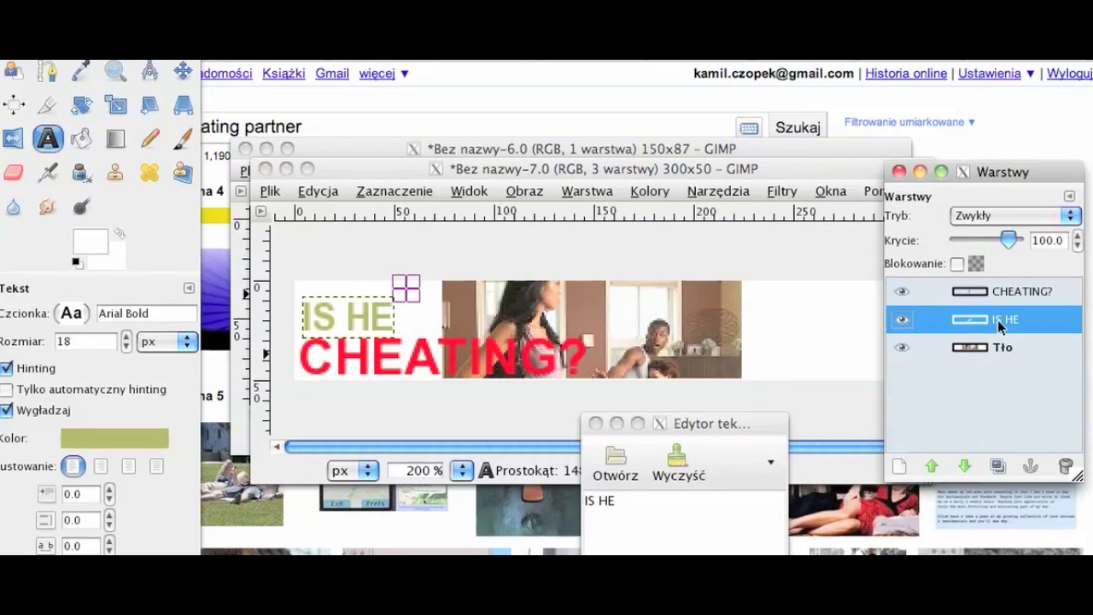
left_click(340, 309)
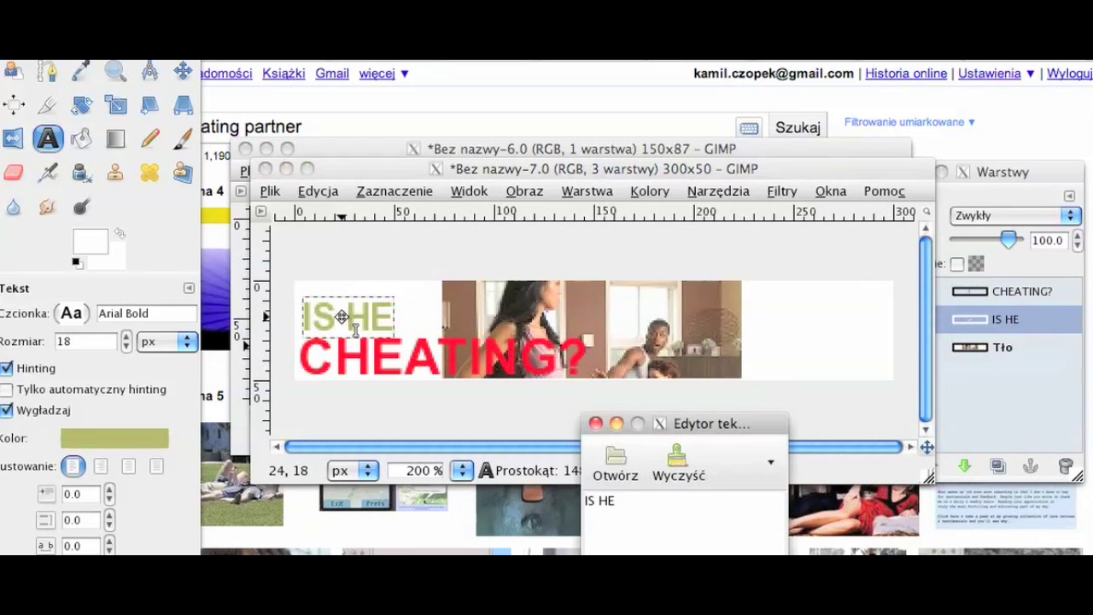
left_click_drag(343, 306, 344, 313)
left_click(365, 343)
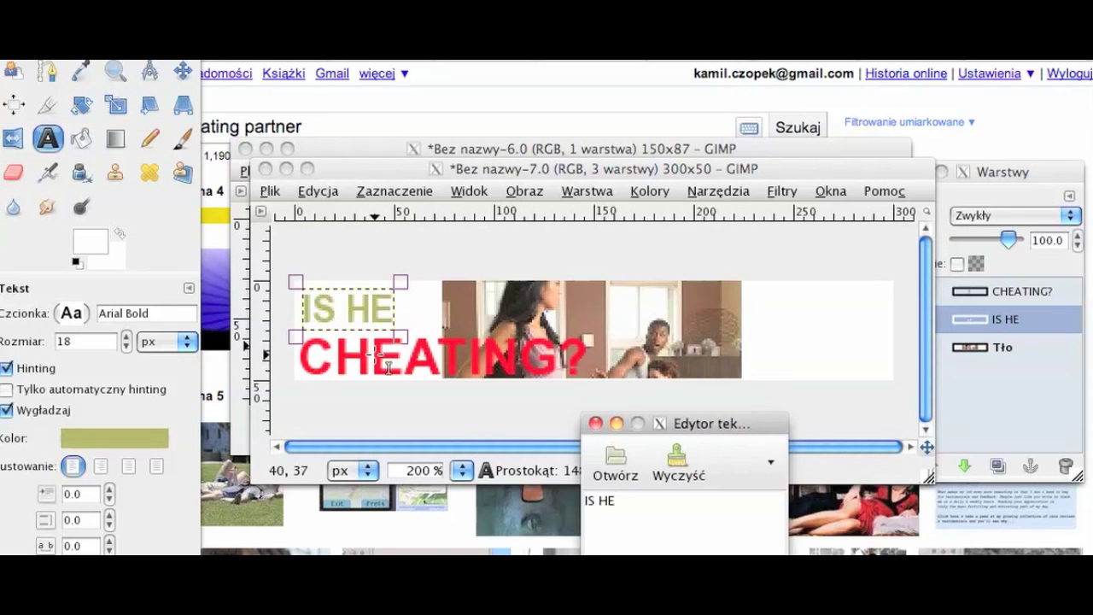
Select the "CHEATING?" layer and nudge its text slightly up from the banner's bottom edge
left_click(992, 293)
left_click(944, 292)
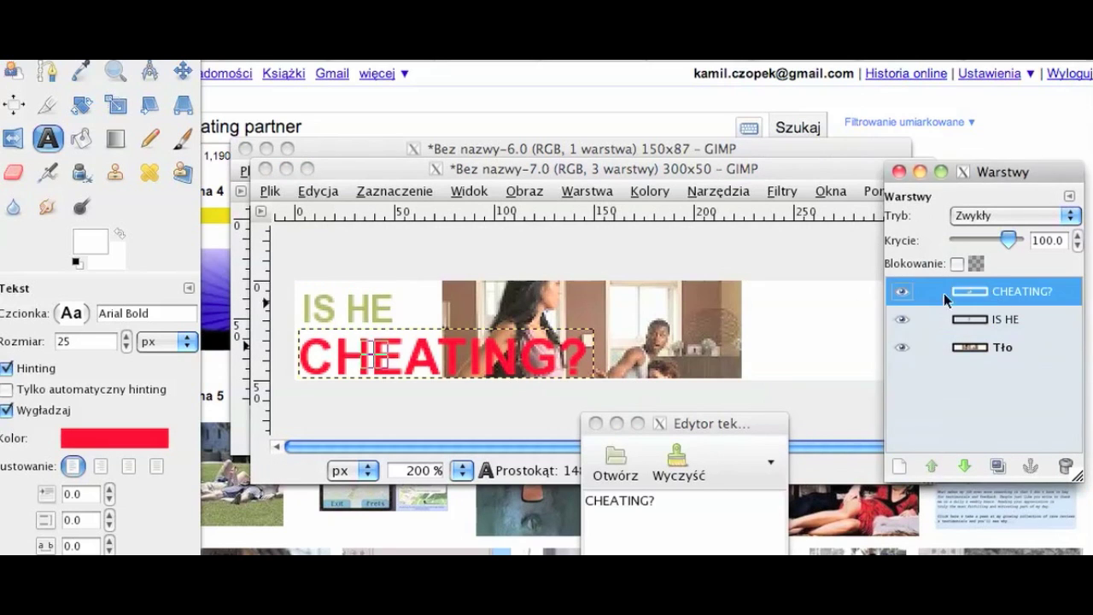
left_click(423, 350)
left_click(424, 358)
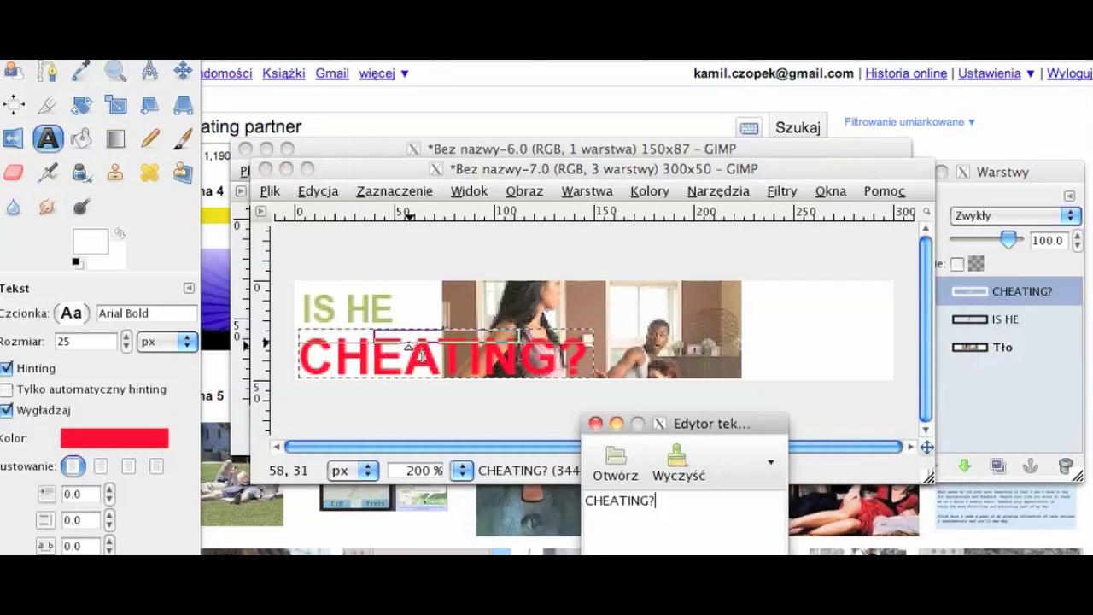
left_click(401, 352)
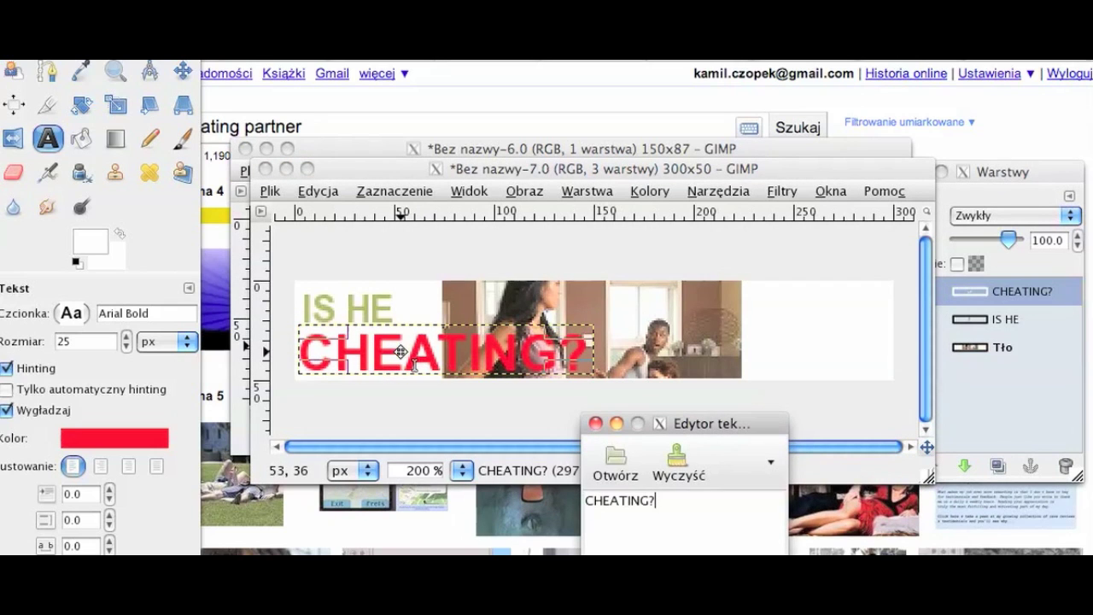
Add a third text layer reading "FIND OUT" above the Tło layer, in the white area right of the photo
left_click(774, 323)
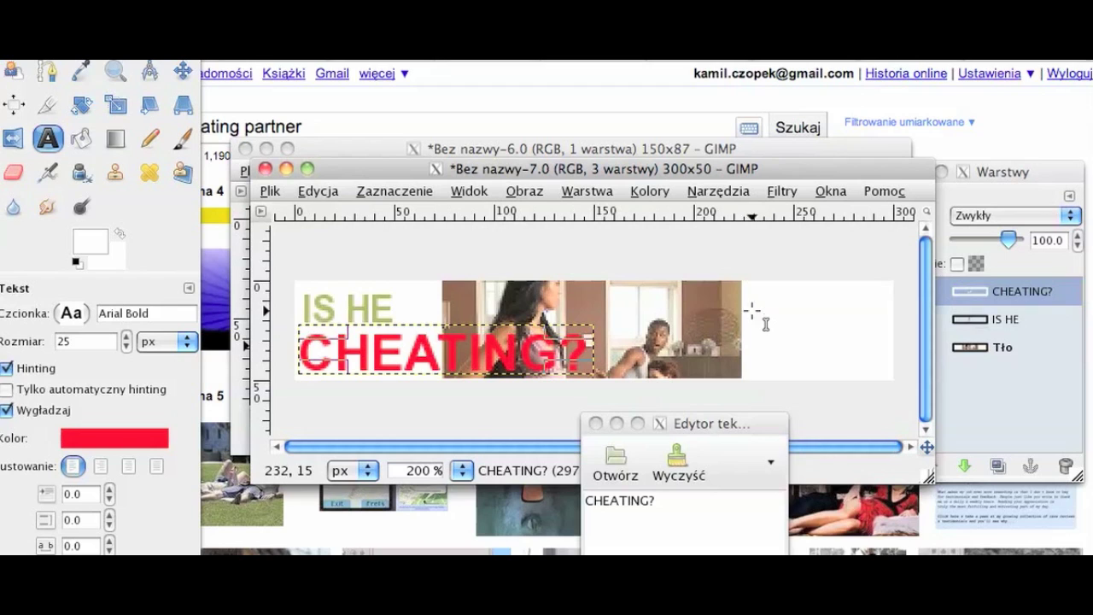
left_click(990, 328)
left_click(993, 344)
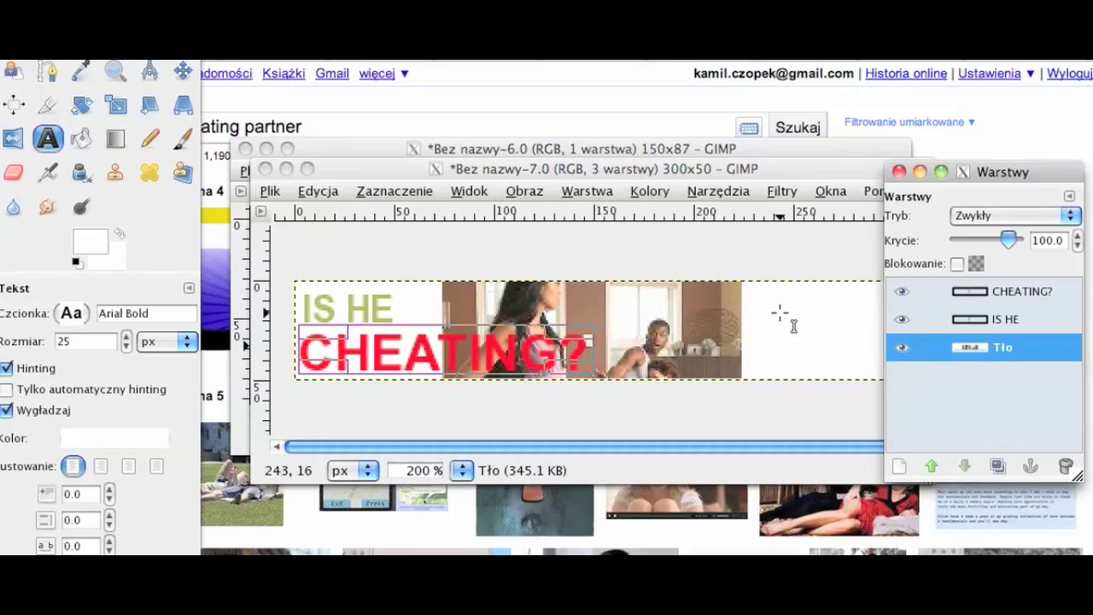
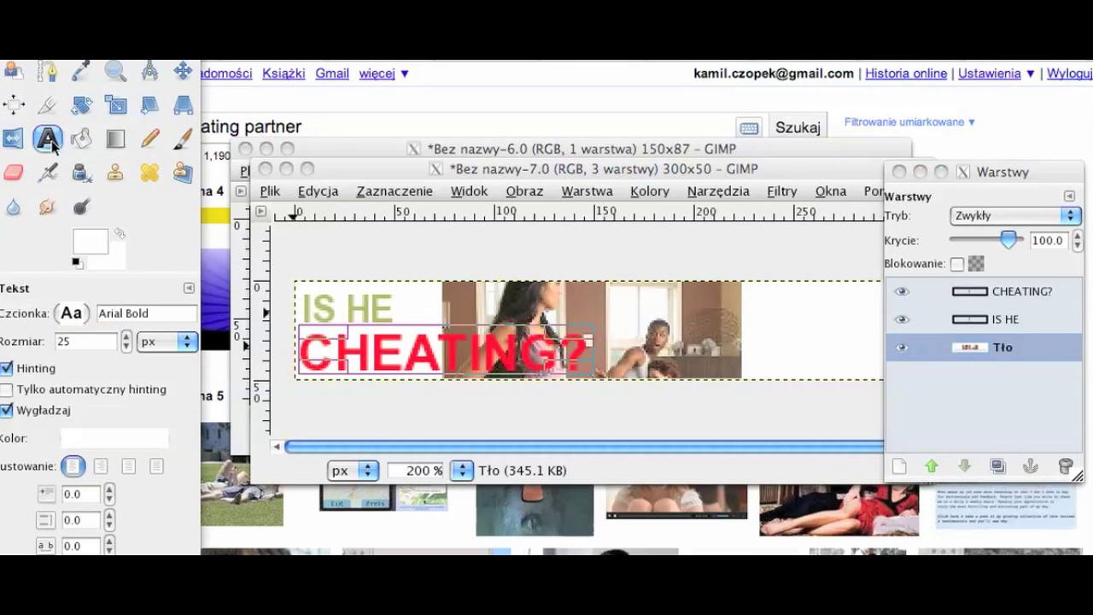
left_click(752, 301)
left_click(749, 293)
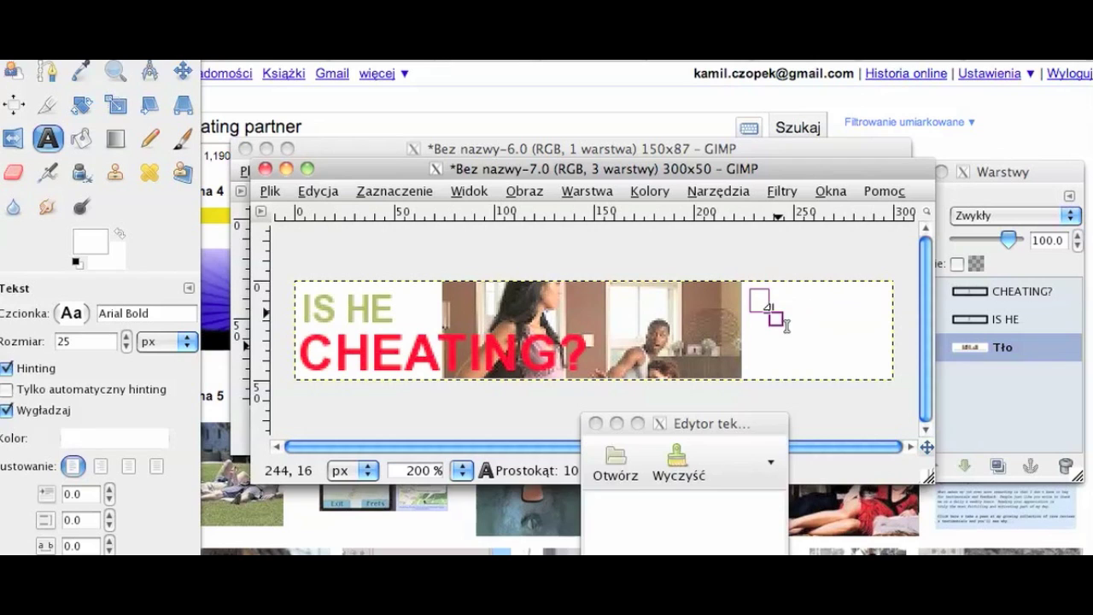
left_click_drag(784, 326, 871, 339)
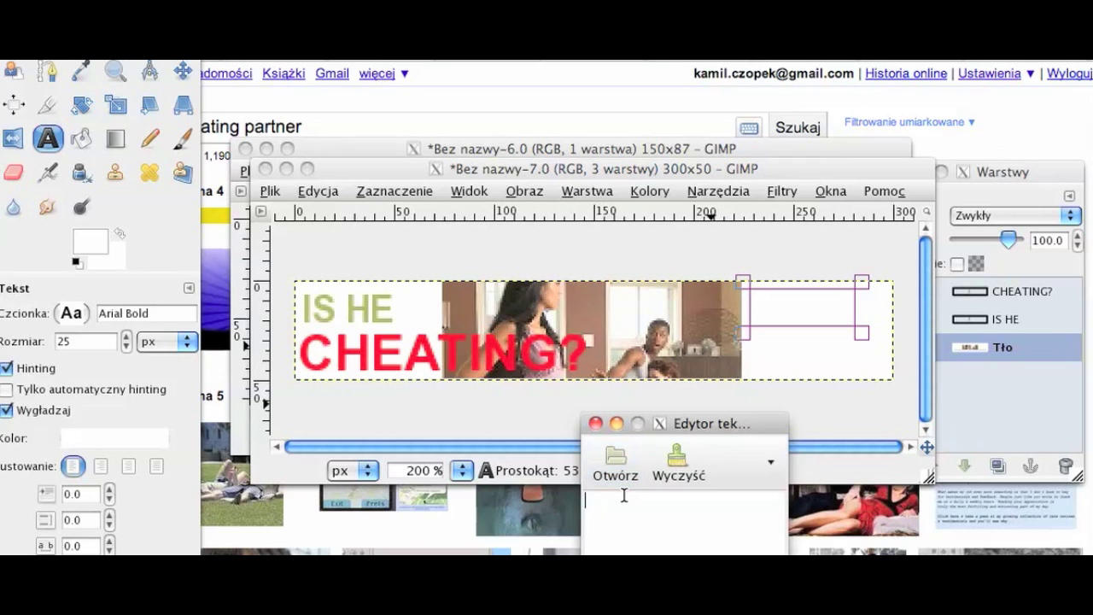
type("FIND ")
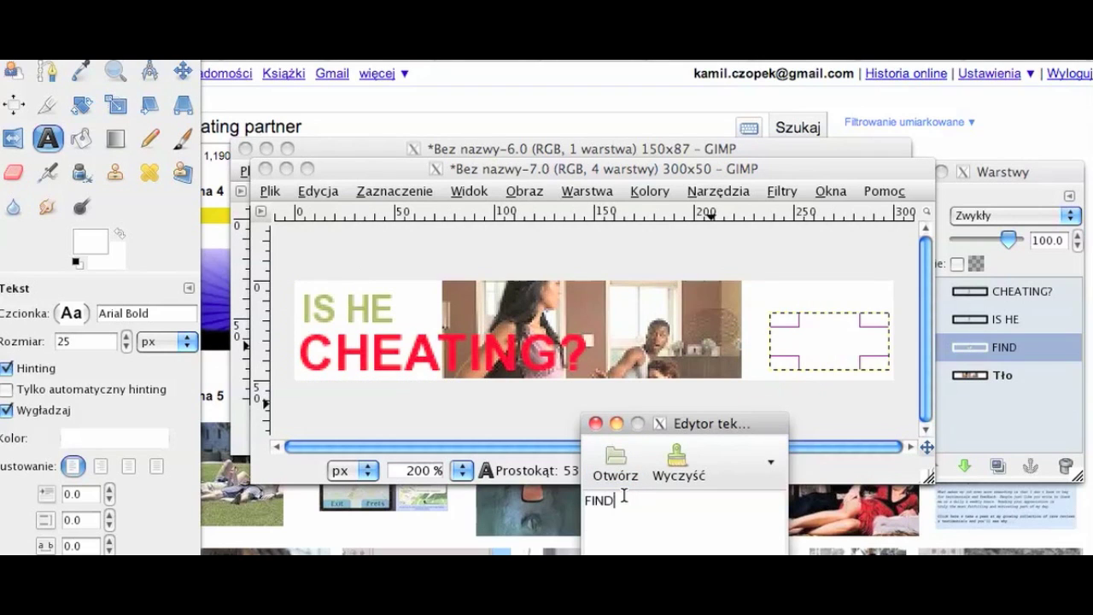
type("OUT")
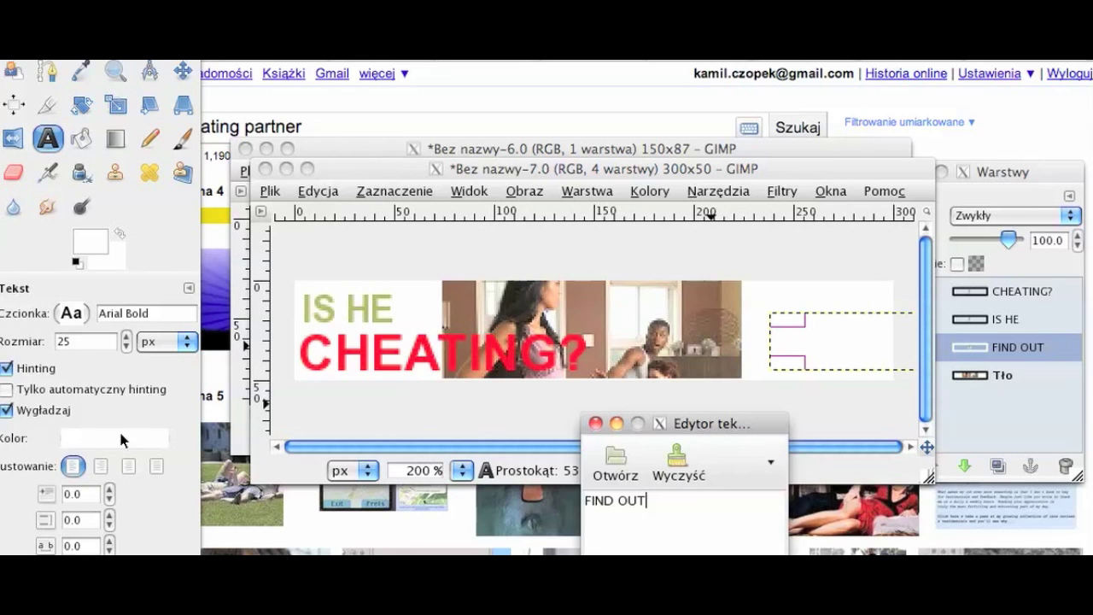
Set the size of the "FIND OUT" text to 18 px
left_click(126, 347)
left_click(126, 347)
left_click(126, 346)
left_click(127, 346)
left_click(126, 346)
left_click(126, 347)
left_click(126, 346)
left_click(126, 347)
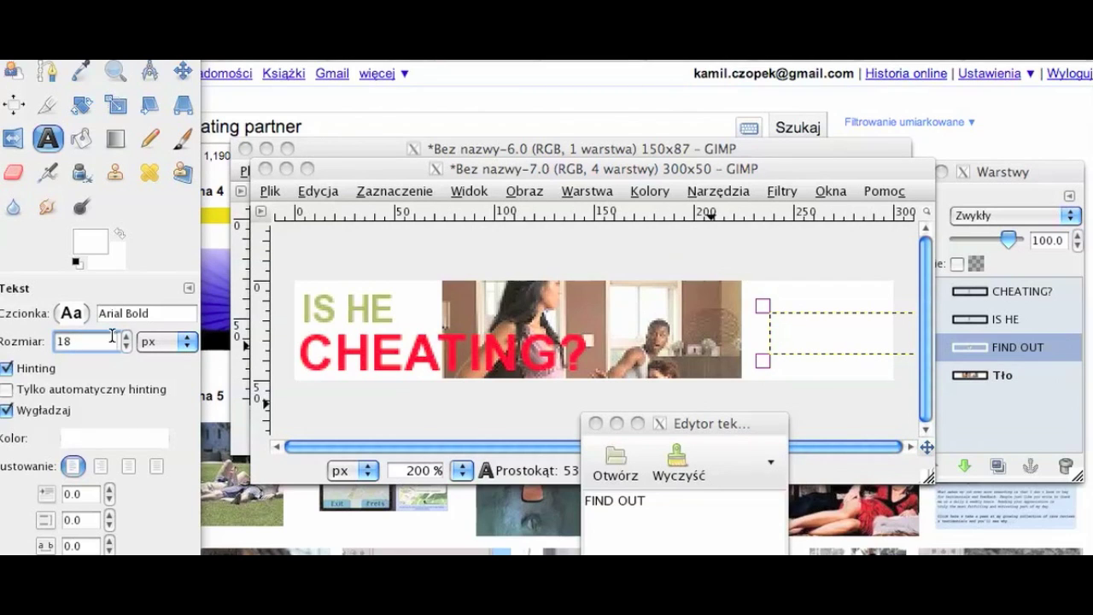
Colour the "FIND OUT" text violet-blue and move it up to the banner's top edge, beside the photo
left_click(113, 439)
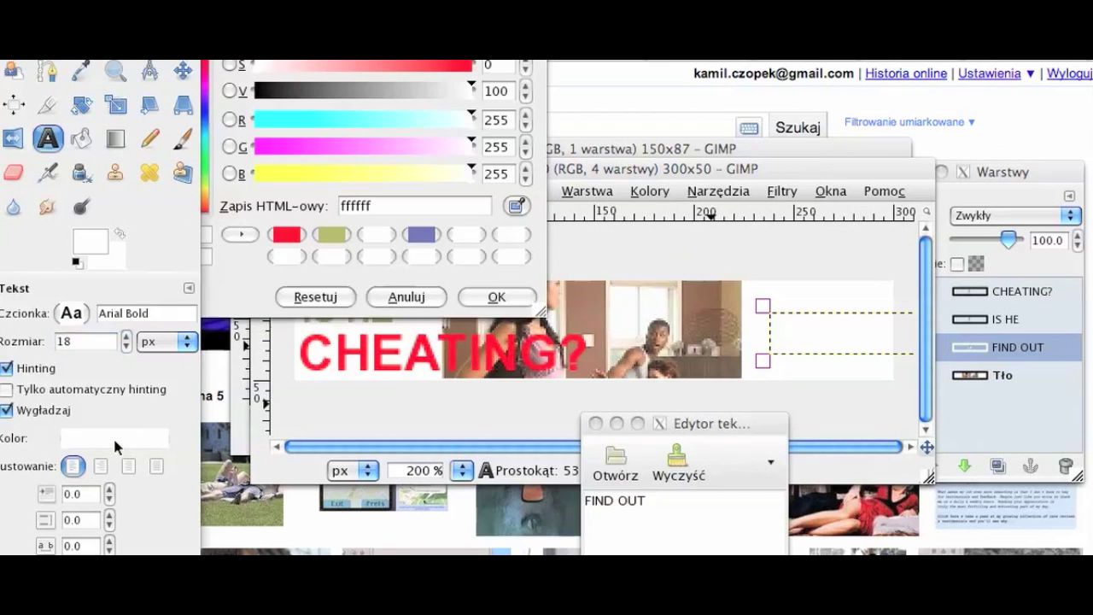
left_click(497, 297)
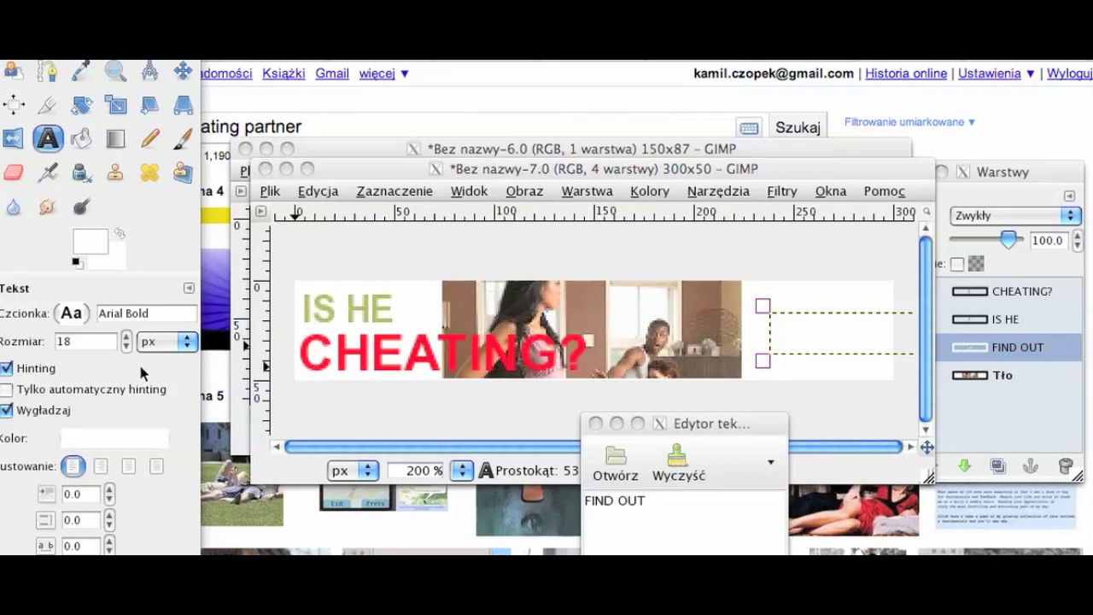
left_click(118, 436)
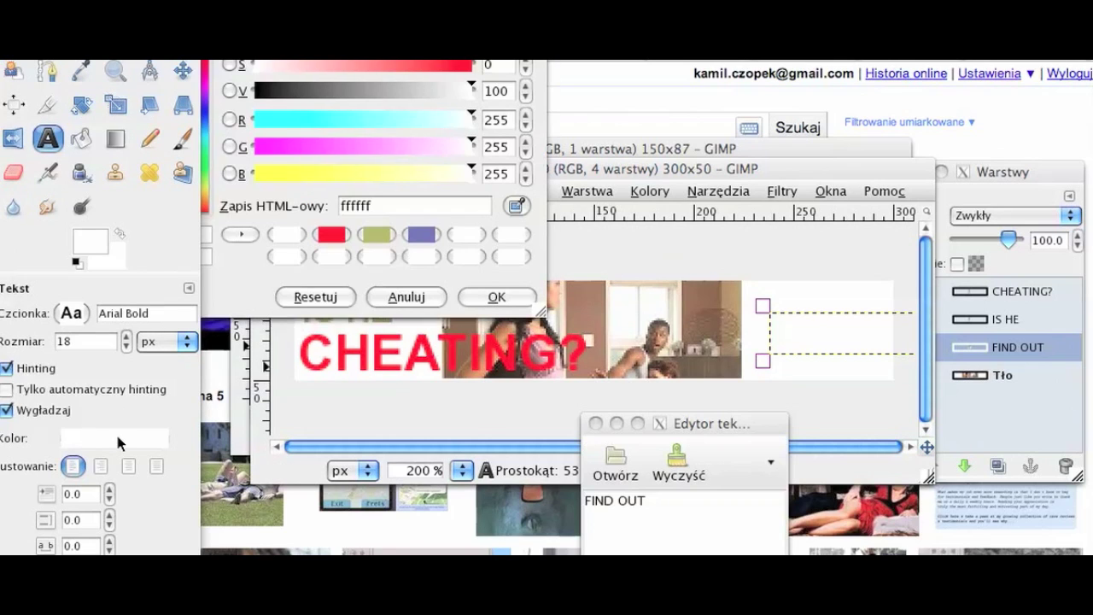
left_click(413, 235)
left_click(496, 297)
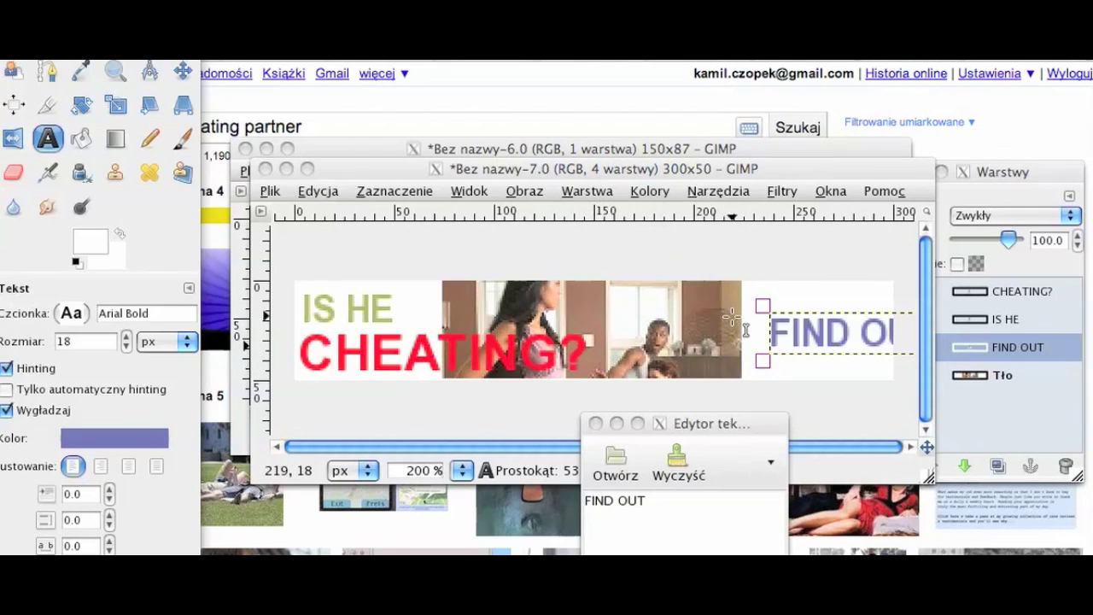
left_click(817, 333)
left_click_drag(817, 333, 787, 300)
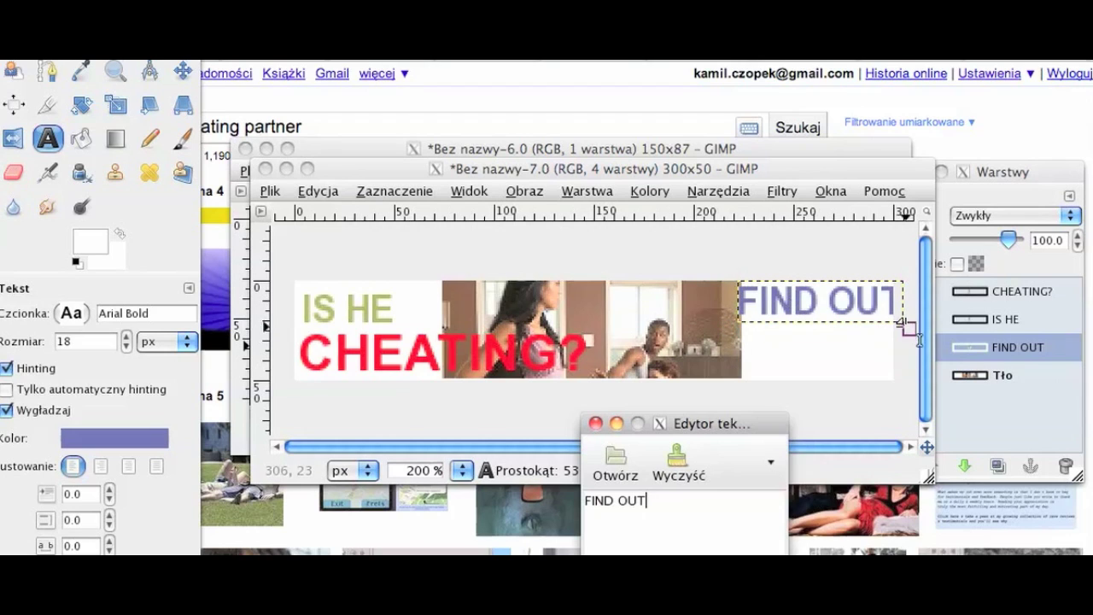
left_click(76, 317)
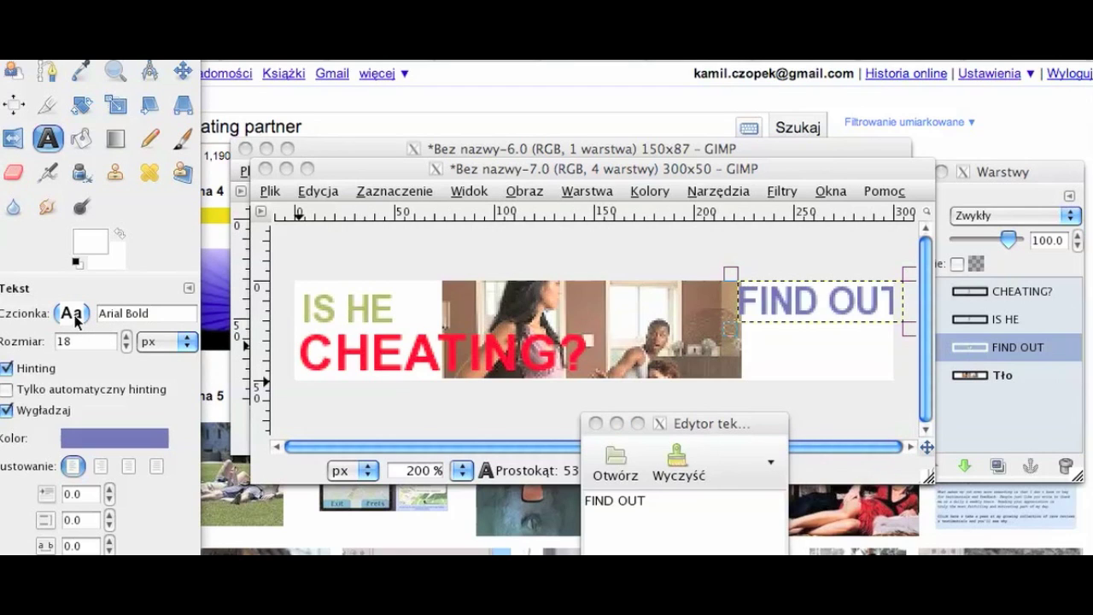
left_click(76, 317)
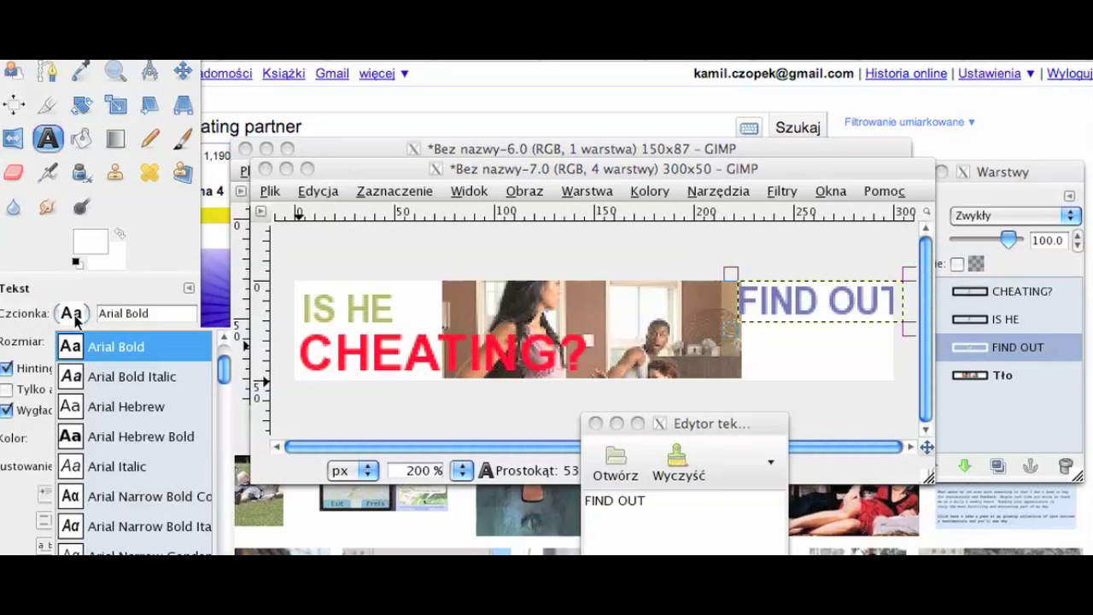
left_click(76, 316)
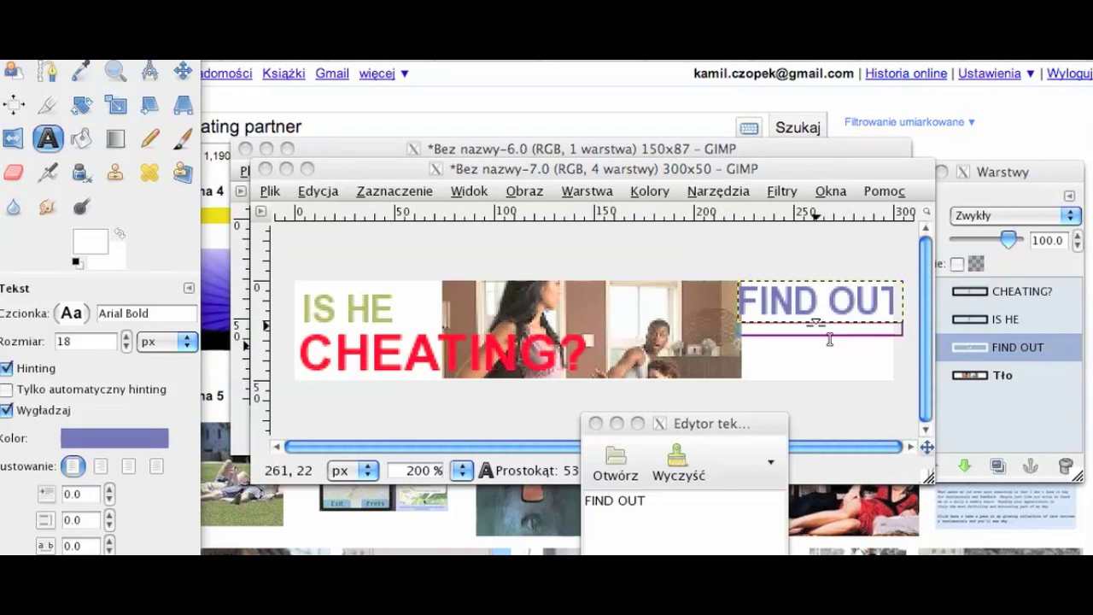
Position the "FIND OUT" text level with "IS HE", slightly overlapping the photo's right edge and ending just inside the banner's right edge
left_click_drag(811, 319, 778, 326)
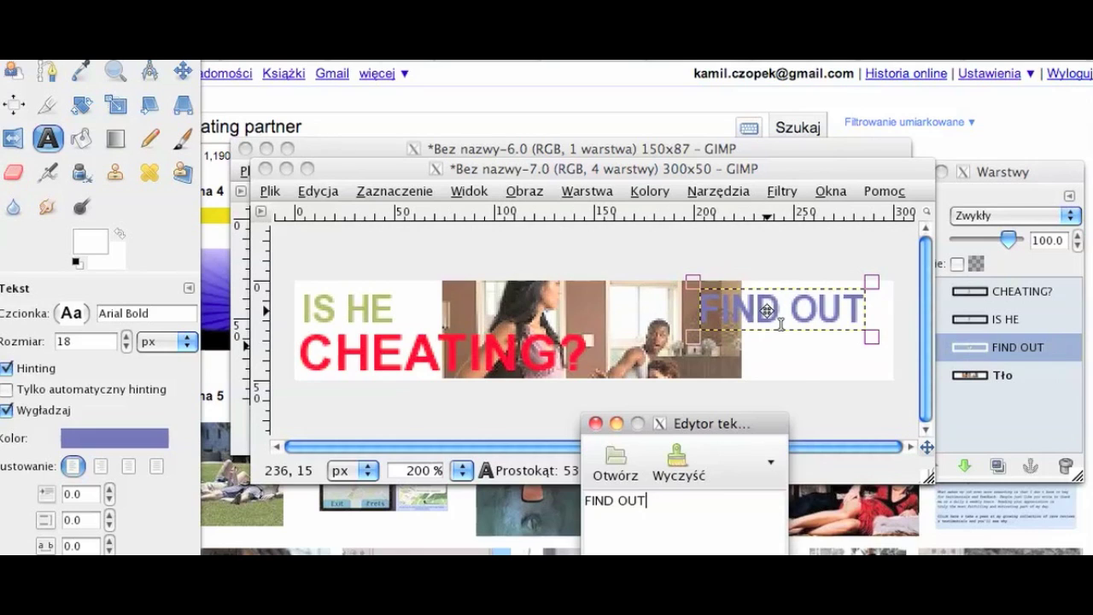
left_click(596, 424)
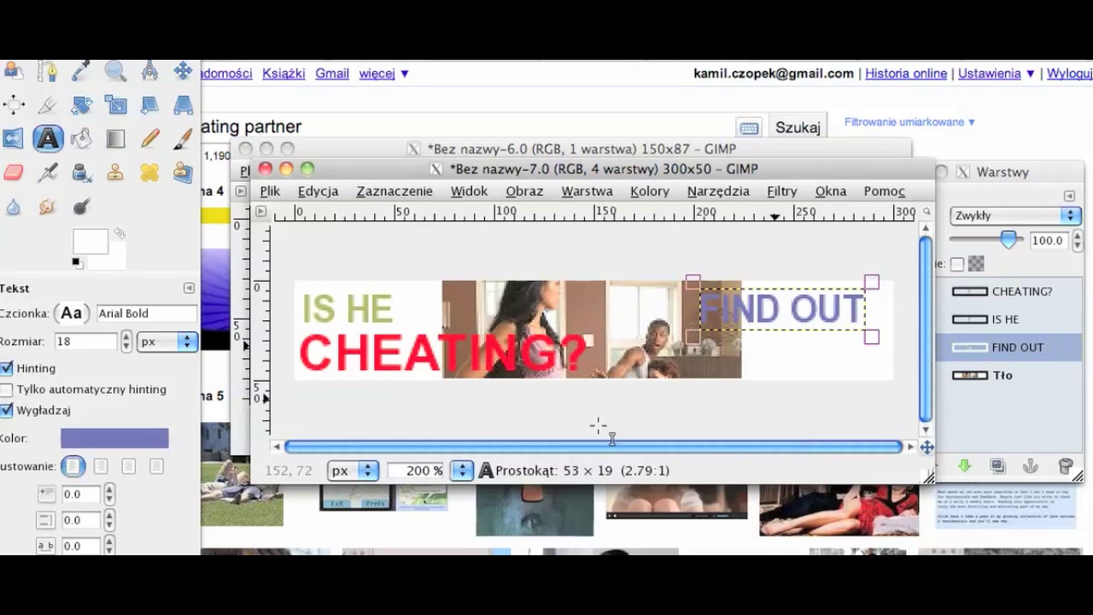
left_click(807, 361)
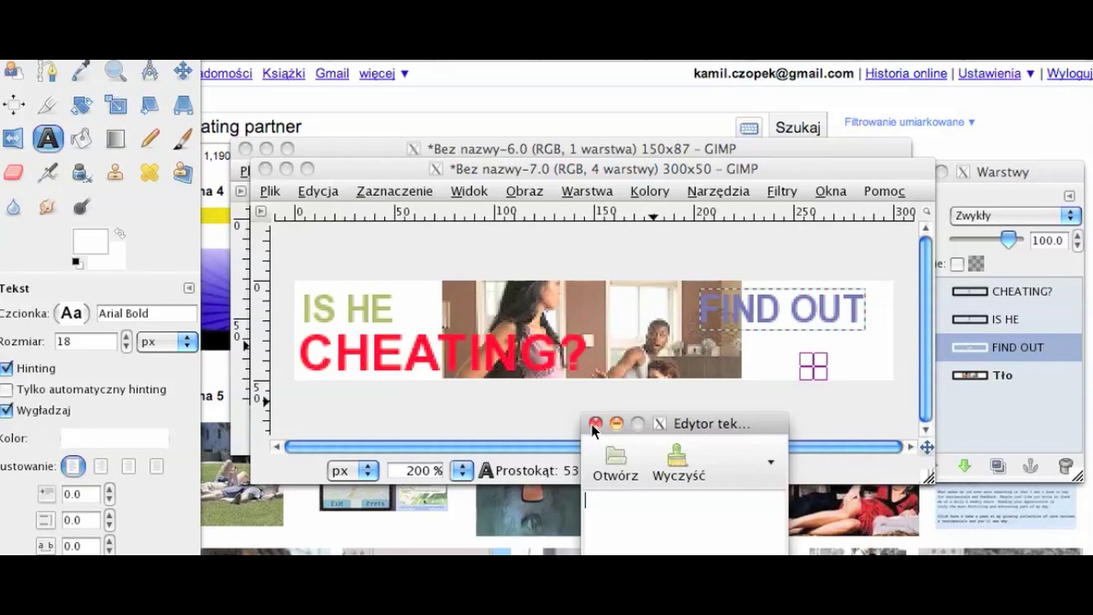
left_click(787, 311)
left_click_drag(787, 311, 802, 310)
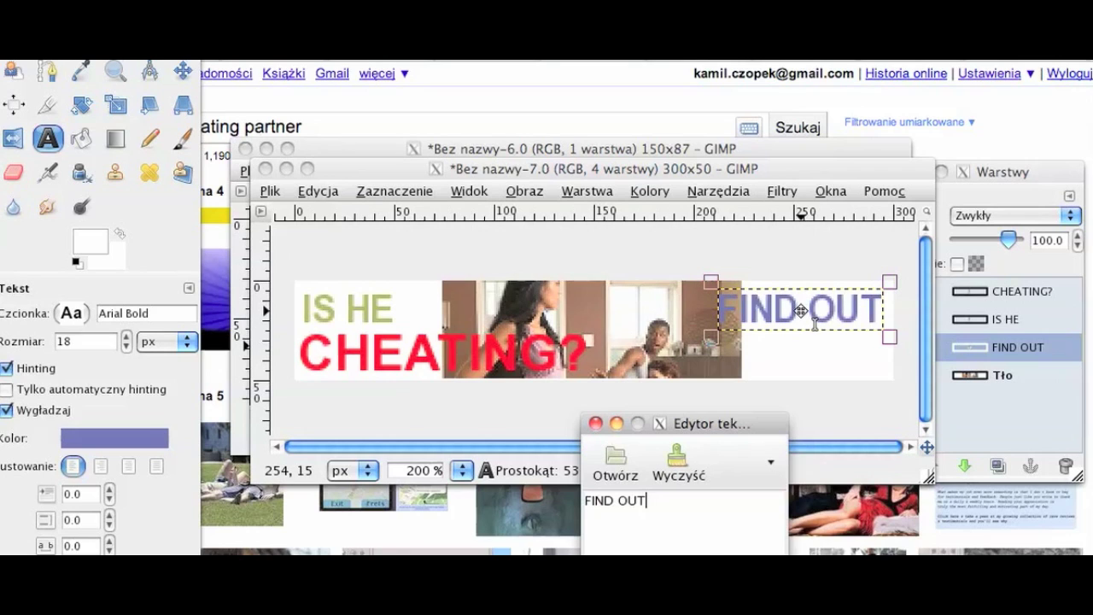
Move the "FIND OUT" text left so its first letters overlap the photo and a white margin remains at the banner's right end
left_click_drag(781, 311, 753, 310)
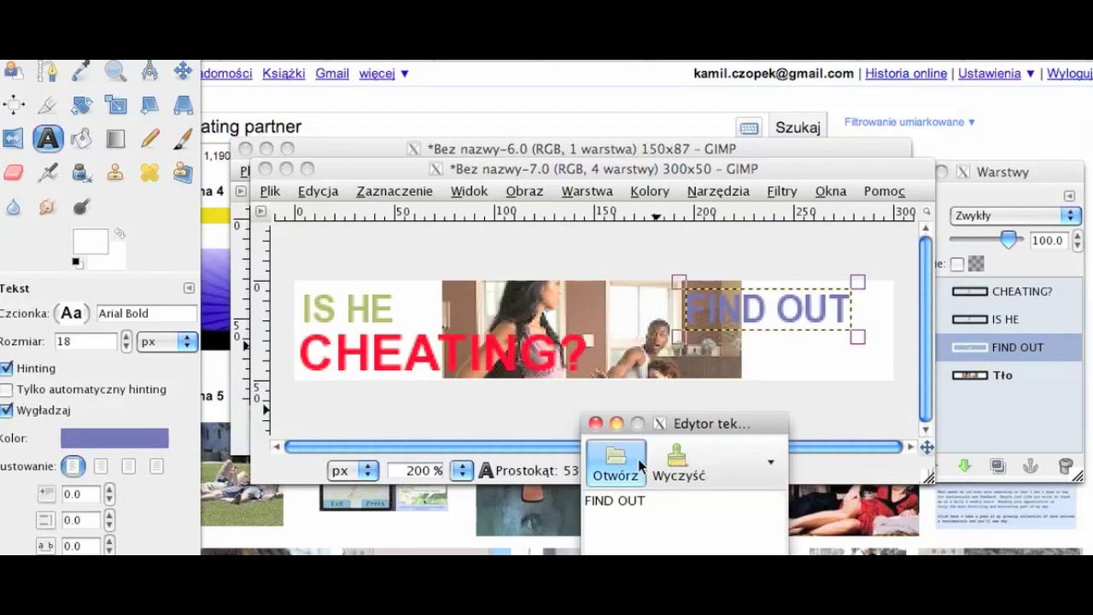
left_click(596, 424)
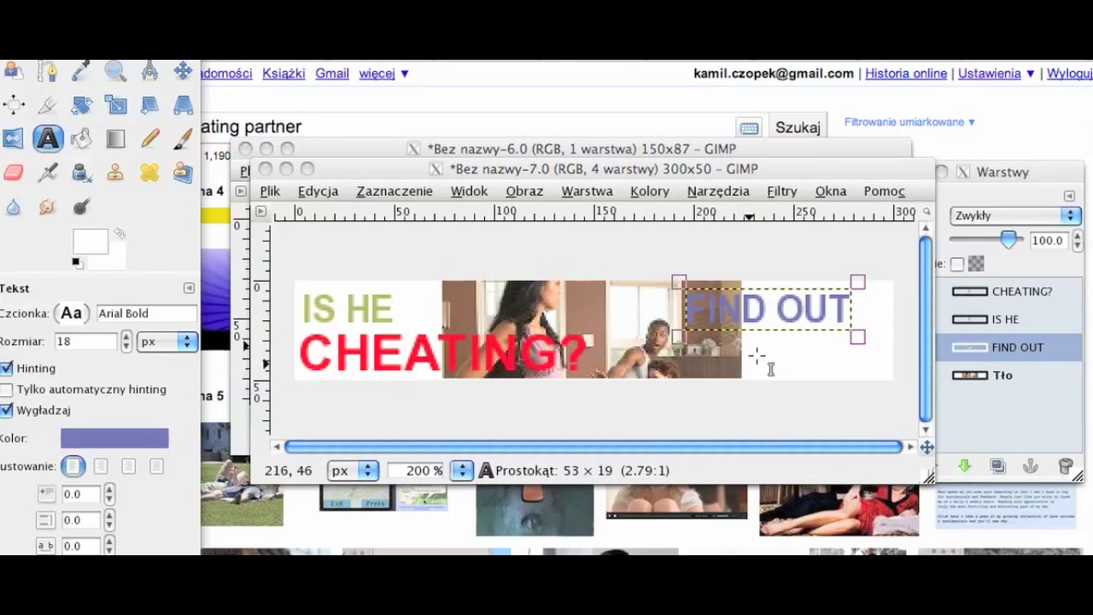
left_click(712, 361)
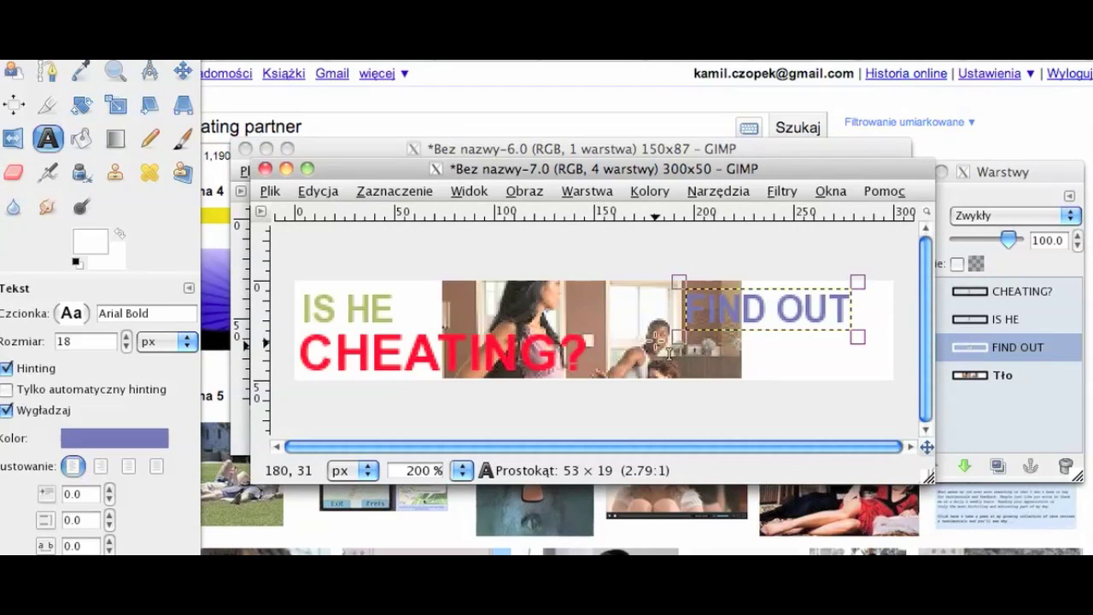
Add a fourth text layer reading "NOW !!!" directly below "FIND OUT"
left_click(809, 377)
left_click_drag(860, 371, 683, 325)
left_click(633, 502)
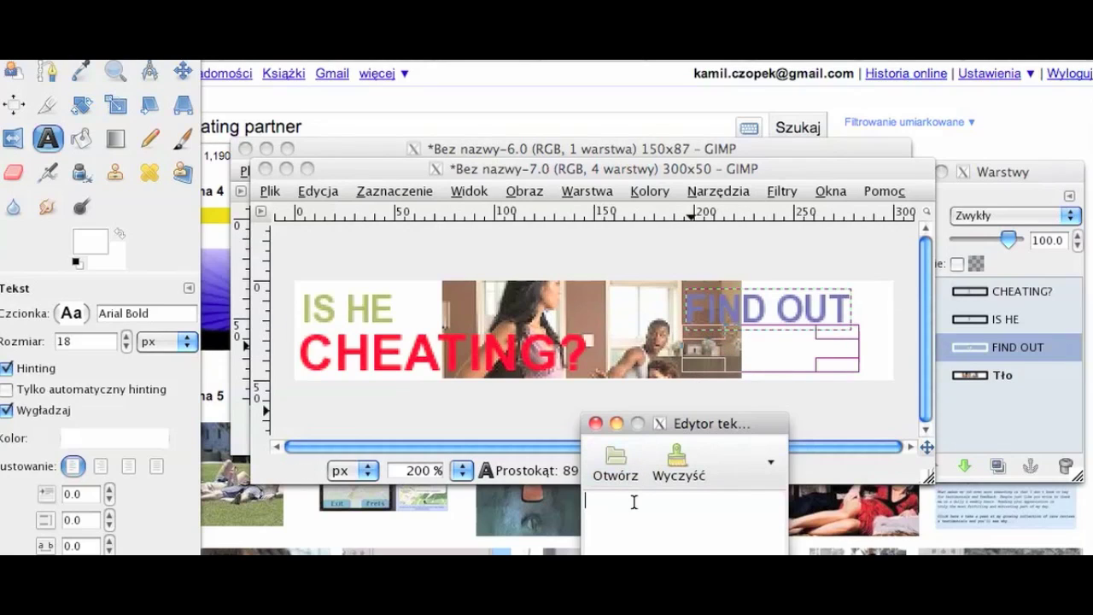
type("NOW !!!")
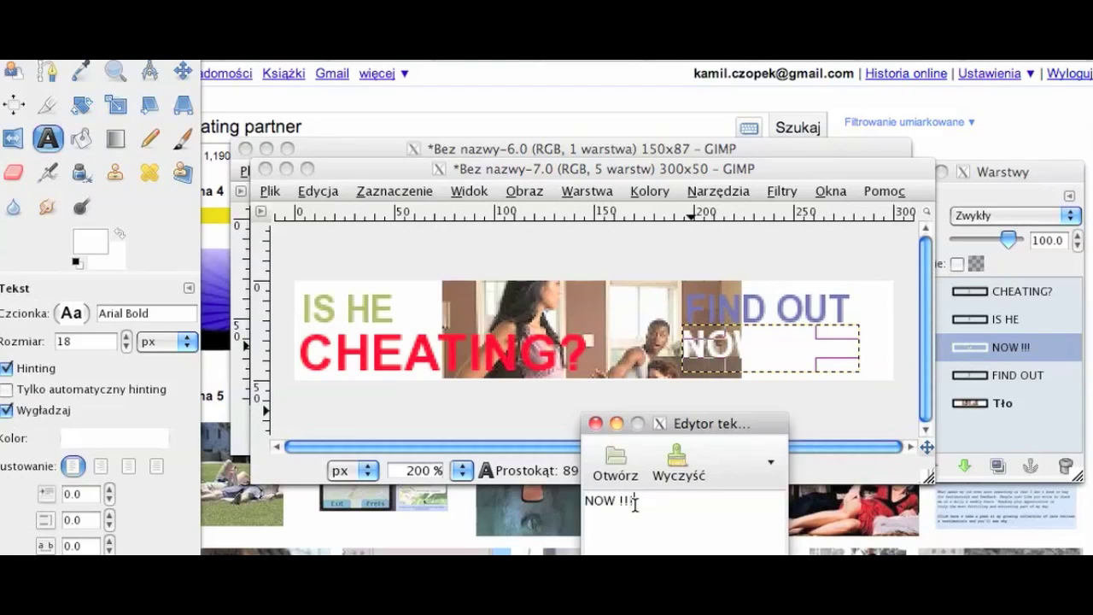
Colour the "NOW !!!" text red (f10000), matching "CHEATING?"
left_click(134, 436)
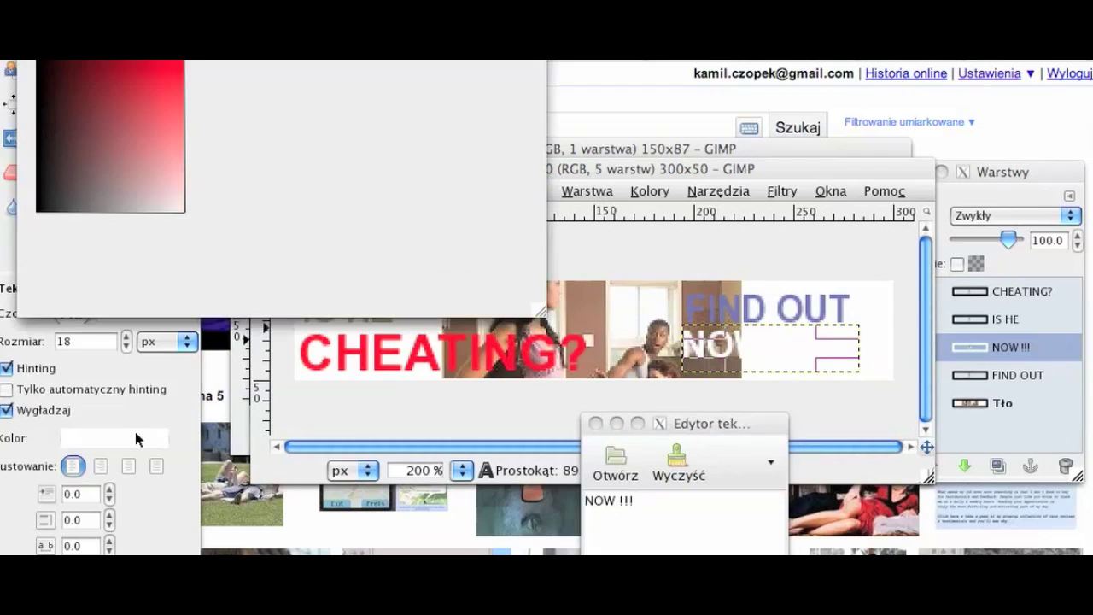
left_click(379, 238)
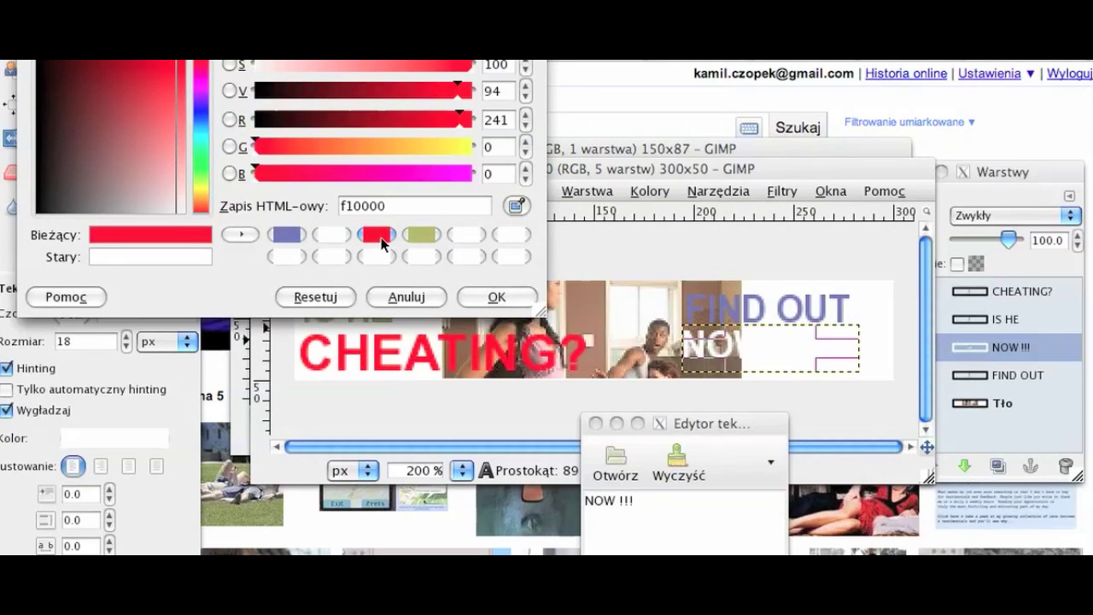
left_click(491, 295)
Set the size of the "NOW !!!" text to 26 px
left_click(127, 338)
left_click(126, 338)
left_click(126, 339)
left_click(126, 338)
left_click(127, 338)
left_click(127, 338)
left_click(127, 338)
left_click(126, 339)
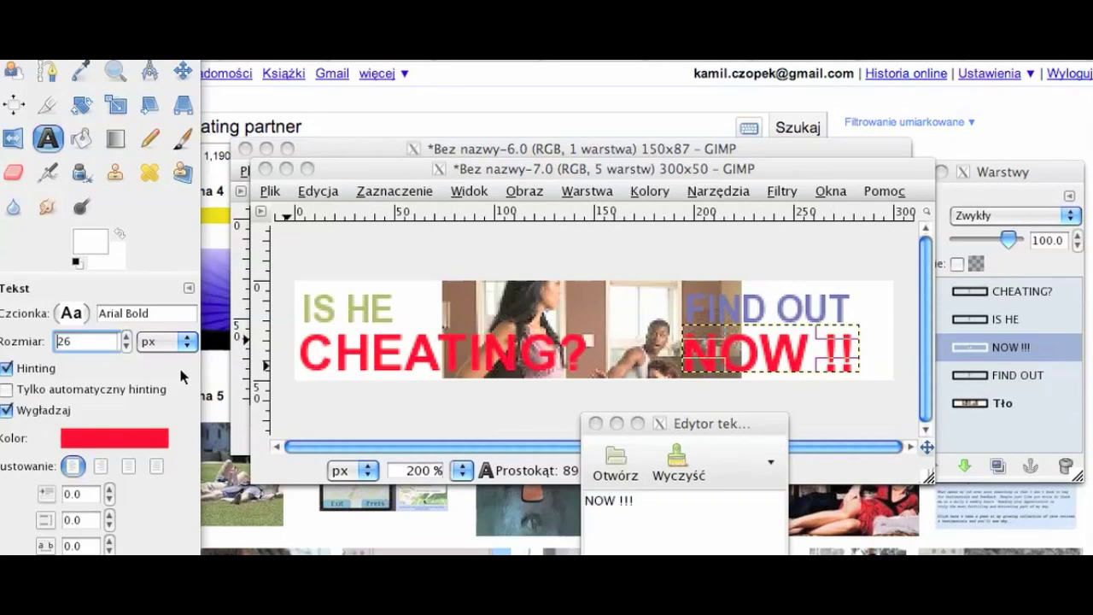
Enlarge the "NOW !!!" text box to about 109 × 29 px and move it right so the text ends just inside the banner's right edge
left_click(743, 352)
left_click(857, 379)
left_click_drag(858, 381, 900, 390)
left_click(748, 353)
left_click_drag(756, 354, 779, 355)
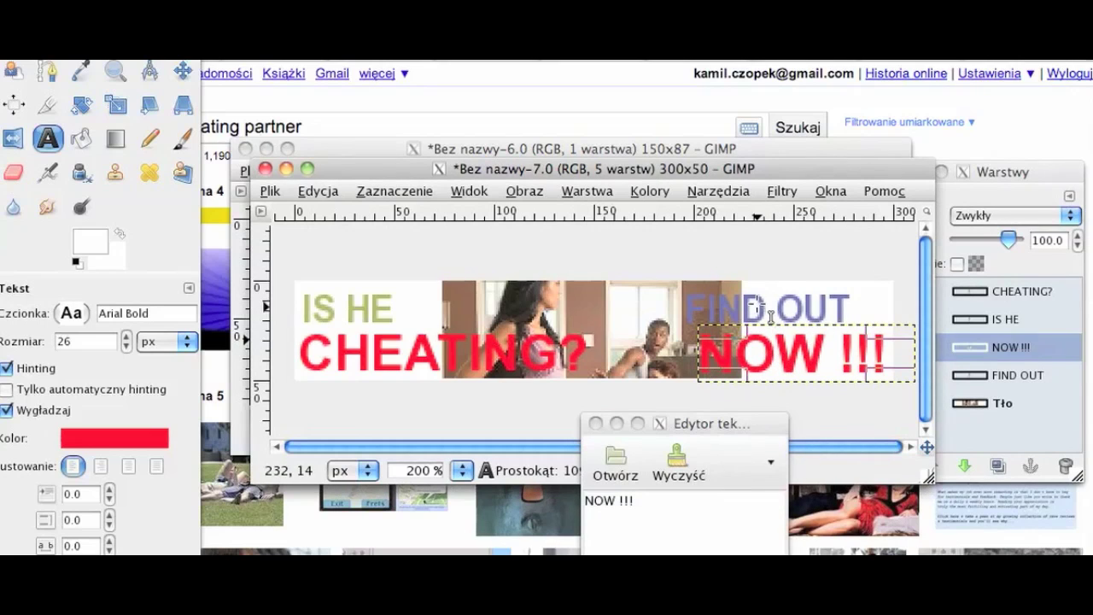
Shift the "FIND OUT" text slightly left so it starts a little before "NOW !!!"
left_click(1013, 387)
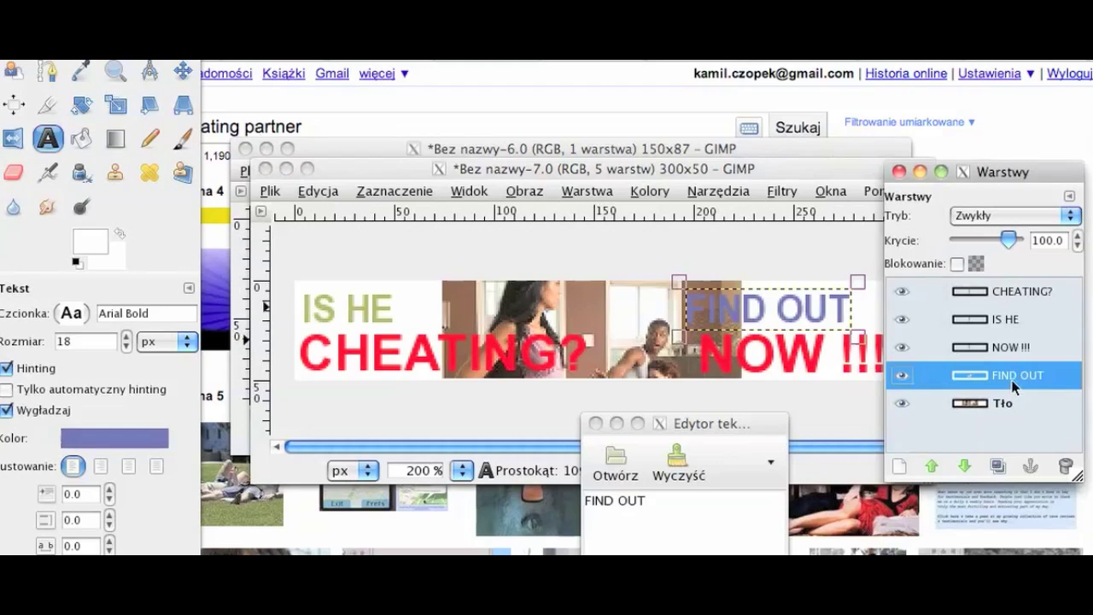
left_click(739, 311)
left_click_drag(739, 312, 744, 310)
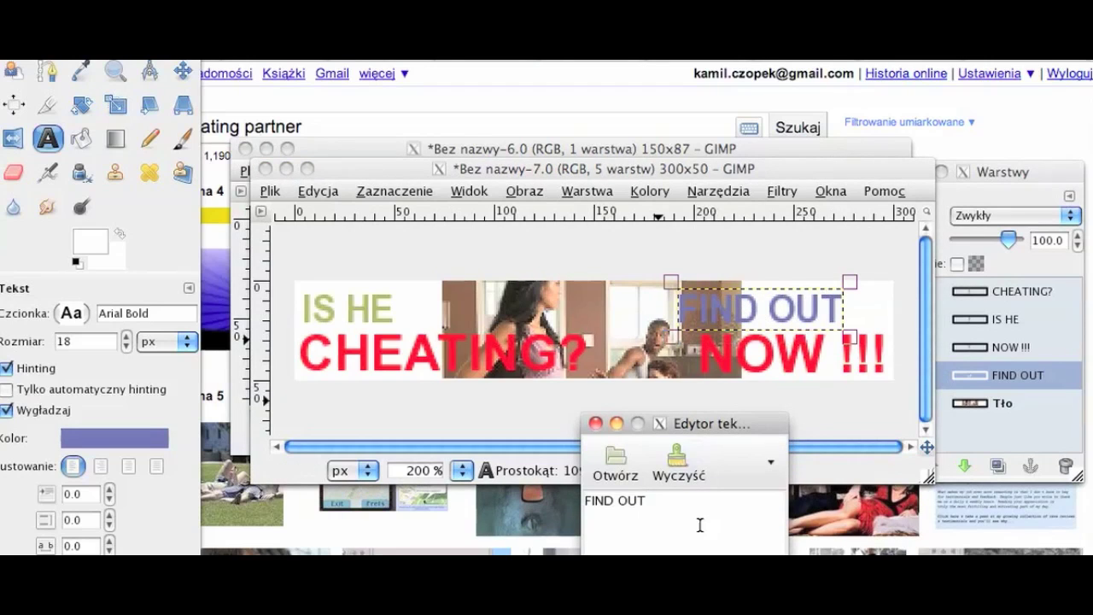
key("Escape")
Select the Tło layer with the rectangle selection tool active and view the whole banner at 100 %
left_click(1001, 290)
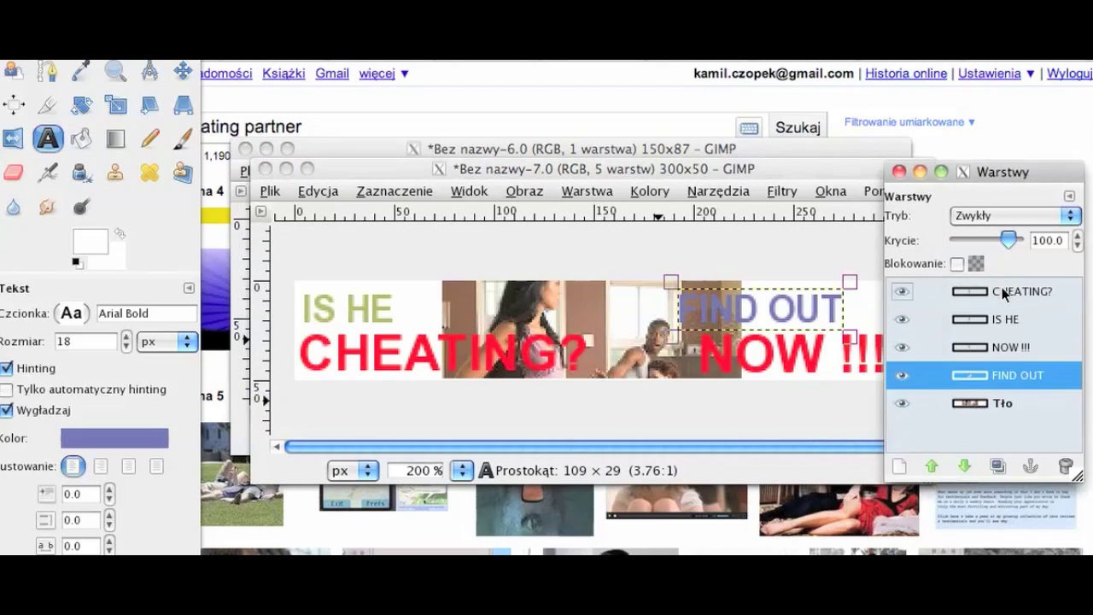
double_click(1003, 402)
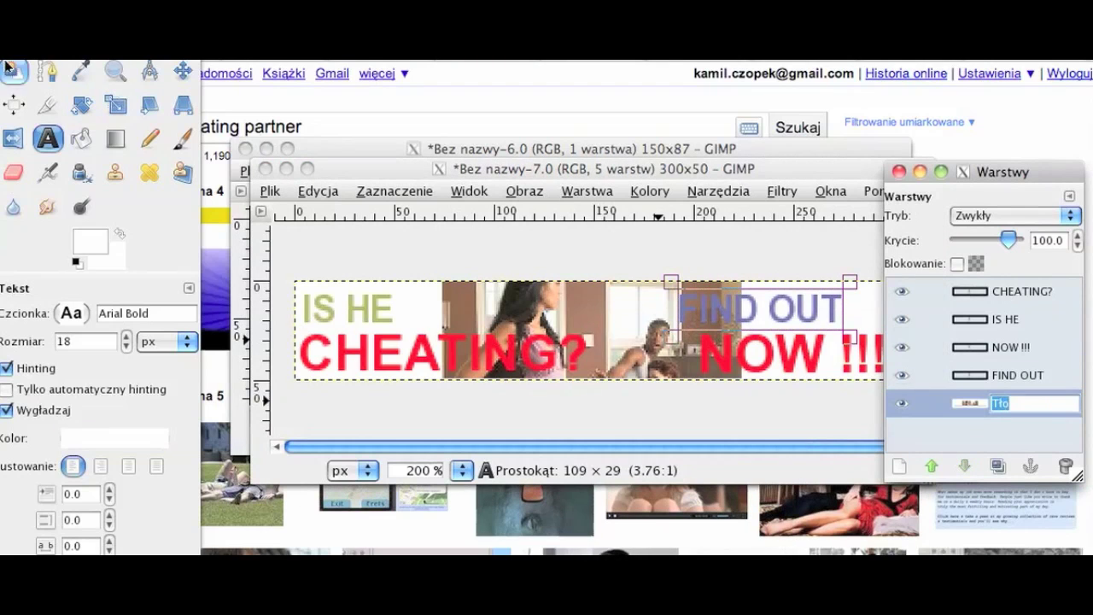
key("Return")
key("r")
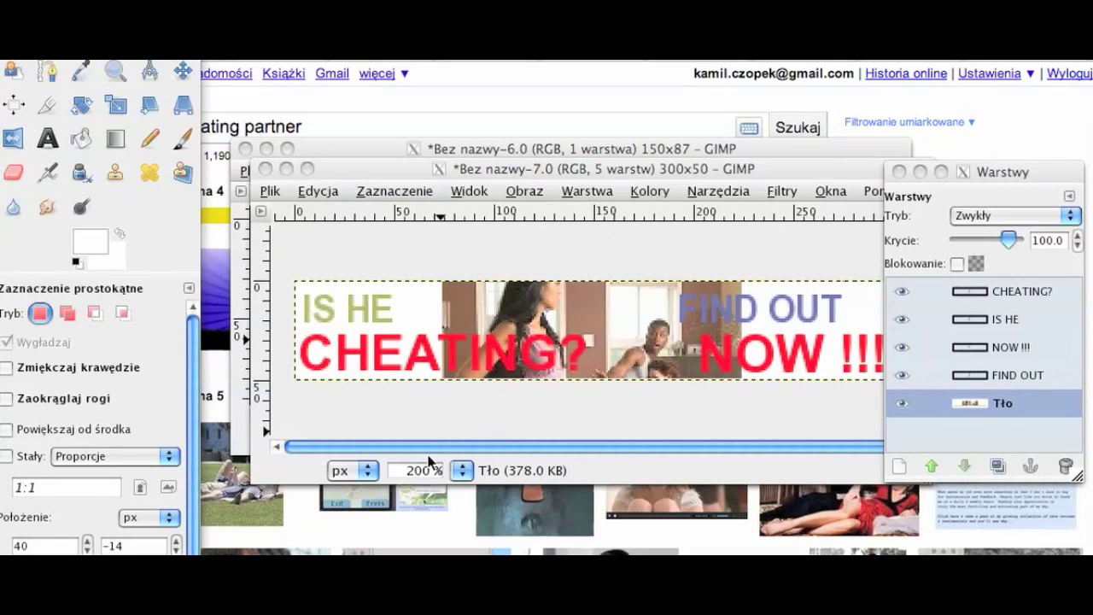
left_click(458, 471)
left_click(461, 470)
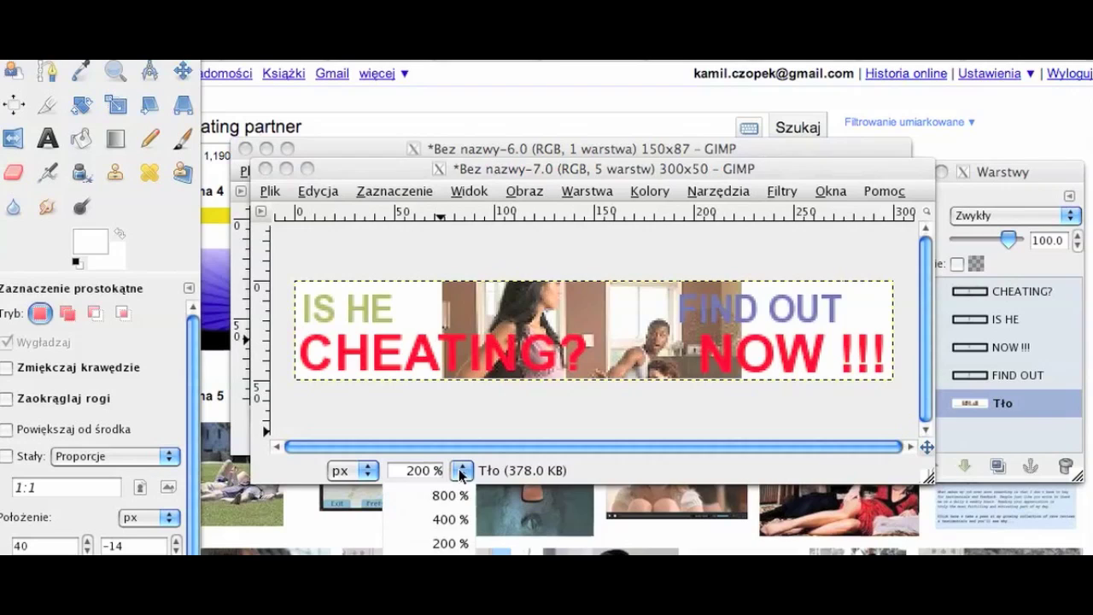
left_click(492, 531)
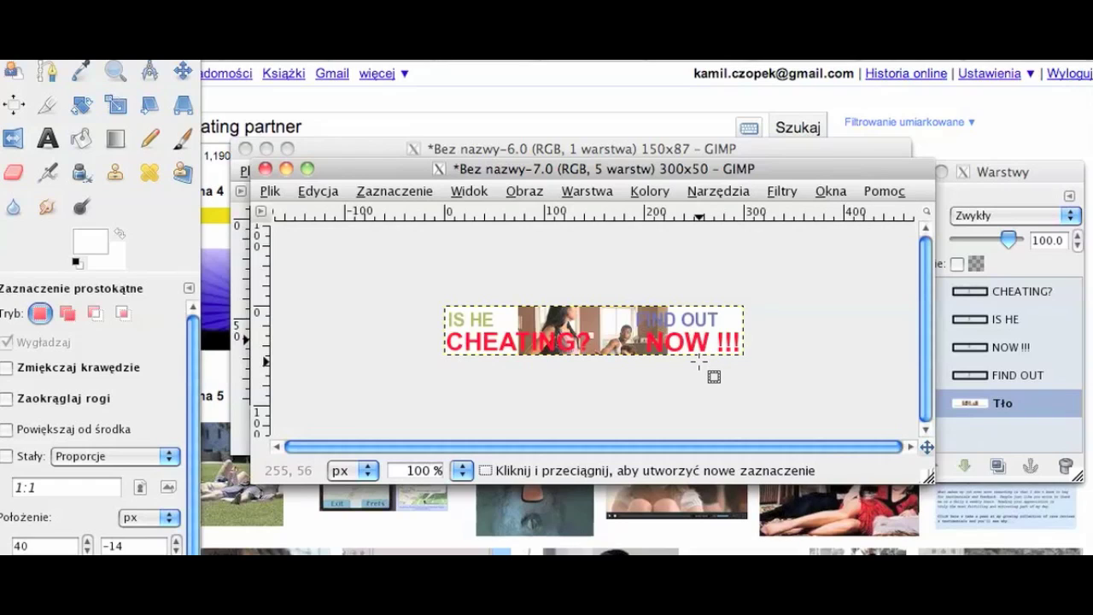
Nudge the "IS HE" text slightly left to line up with the start of "CHEATING?"
left_click(474, 316)
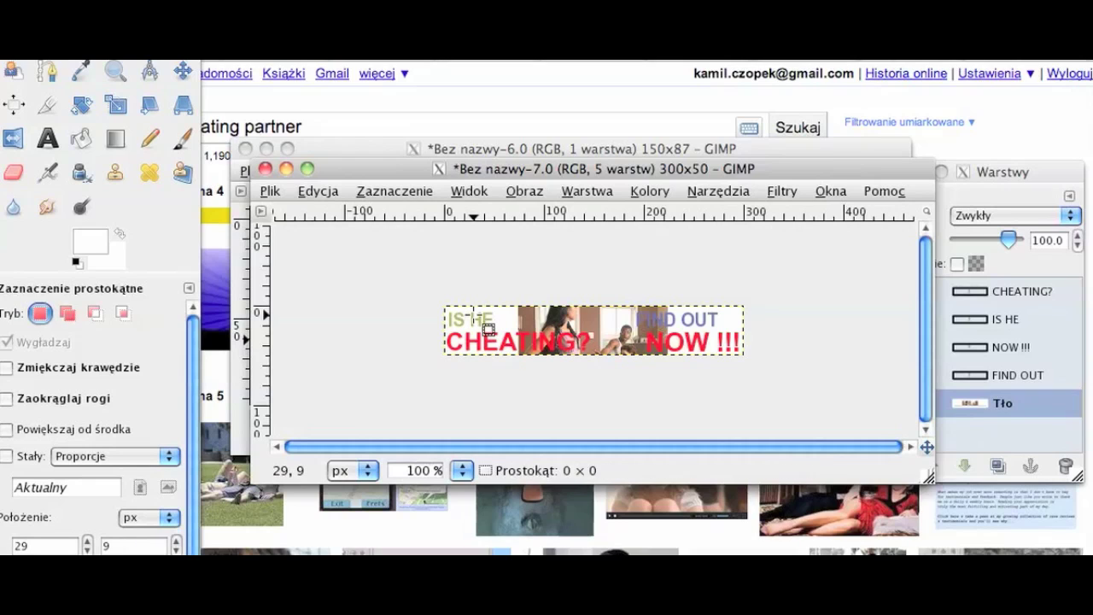
left_click(49, 141)
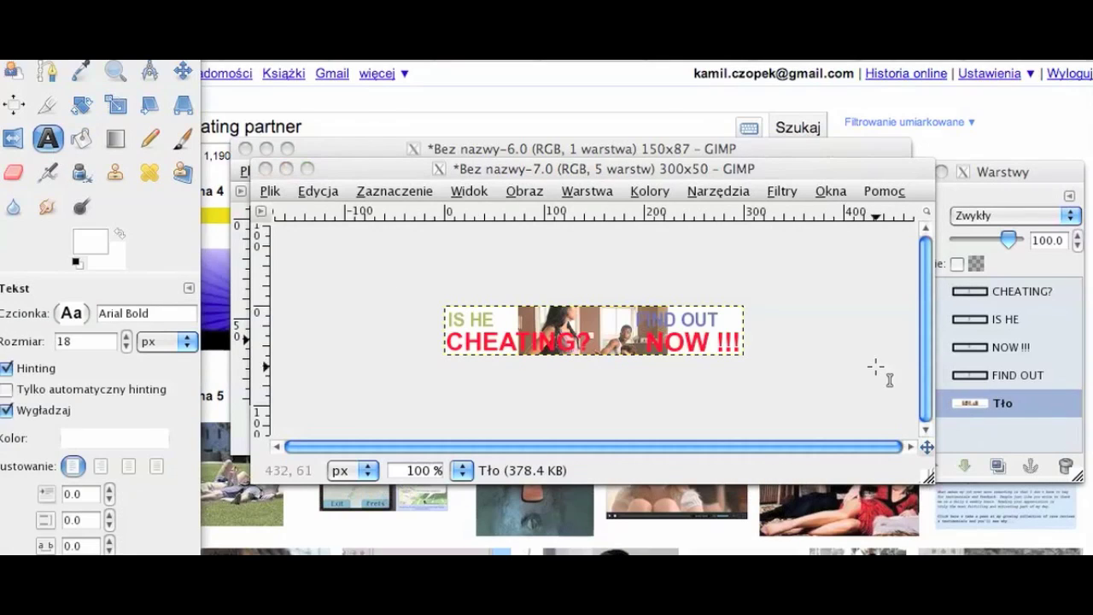
left_click(978, 318)
left_click(479, 317)
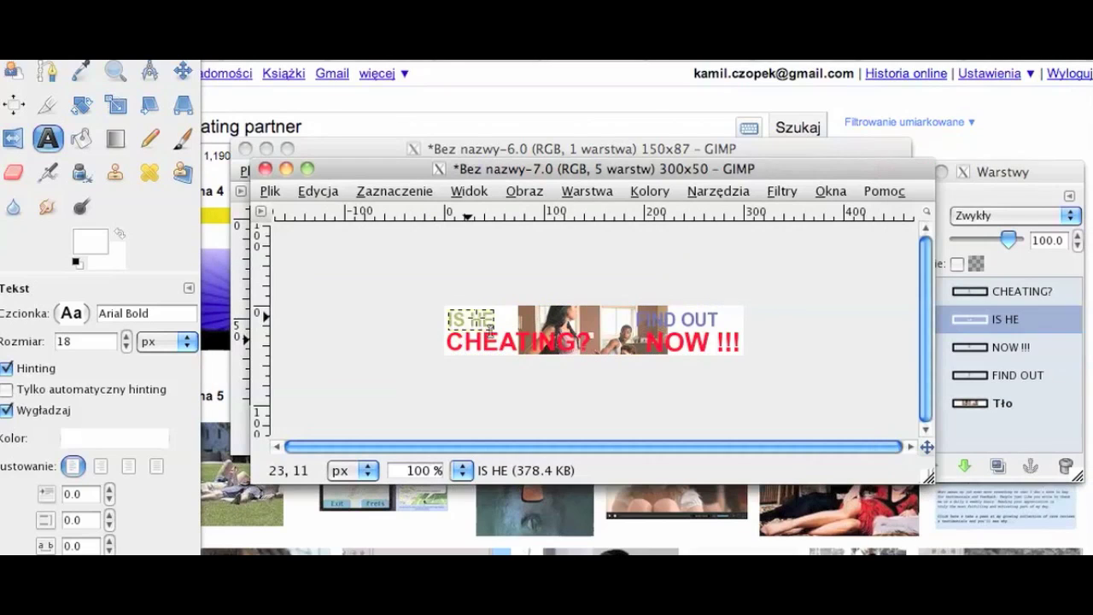
left_click(481, 320)
mouse_move(481, 320)
left_mouse_down()
mouse_move(502, 322)
mouse_move(471, 320)
left_mouse_up()
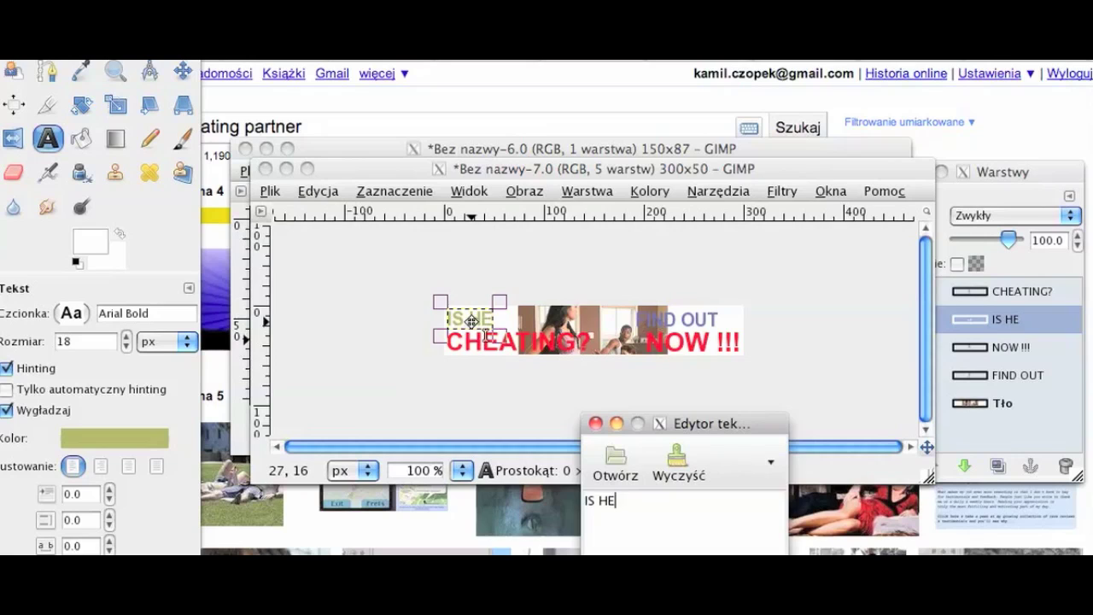
left_click(698, 538)
left_click(775, 385)
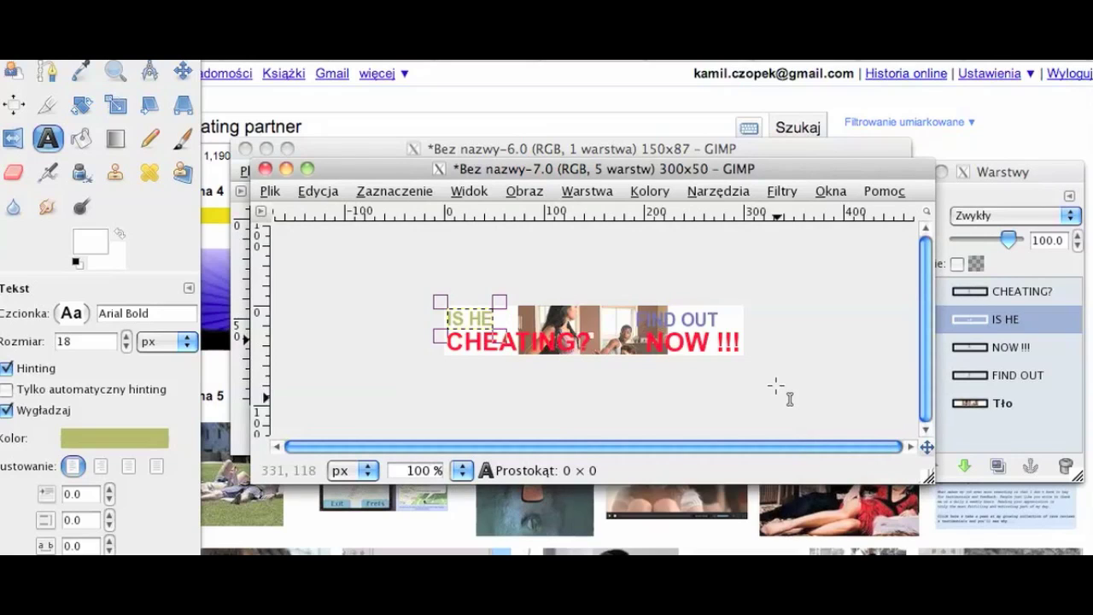
left_click(724, 265)
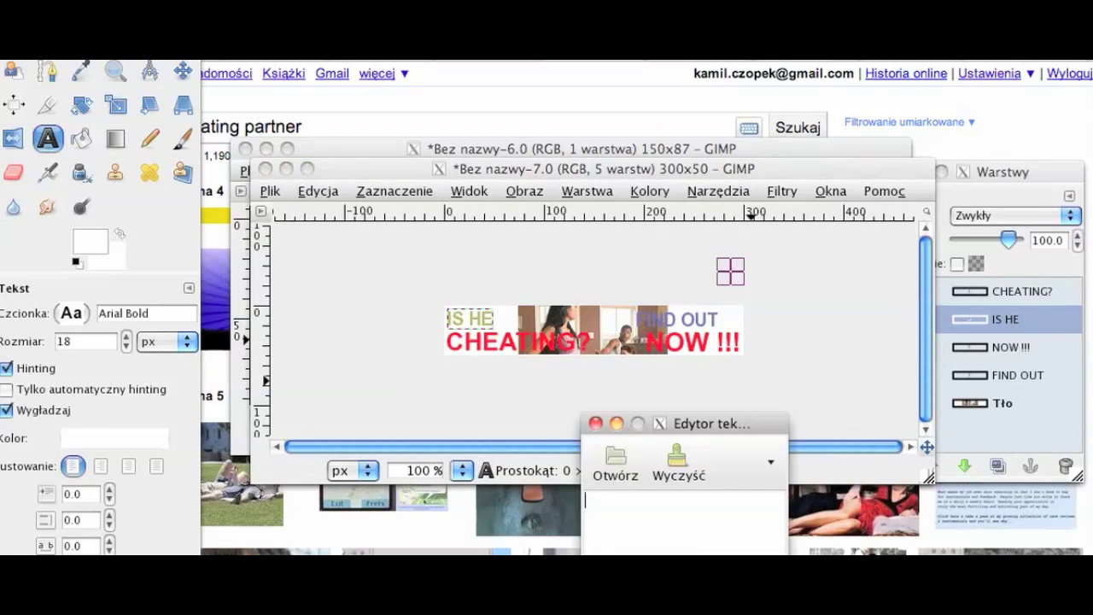
left_click(730, 270)
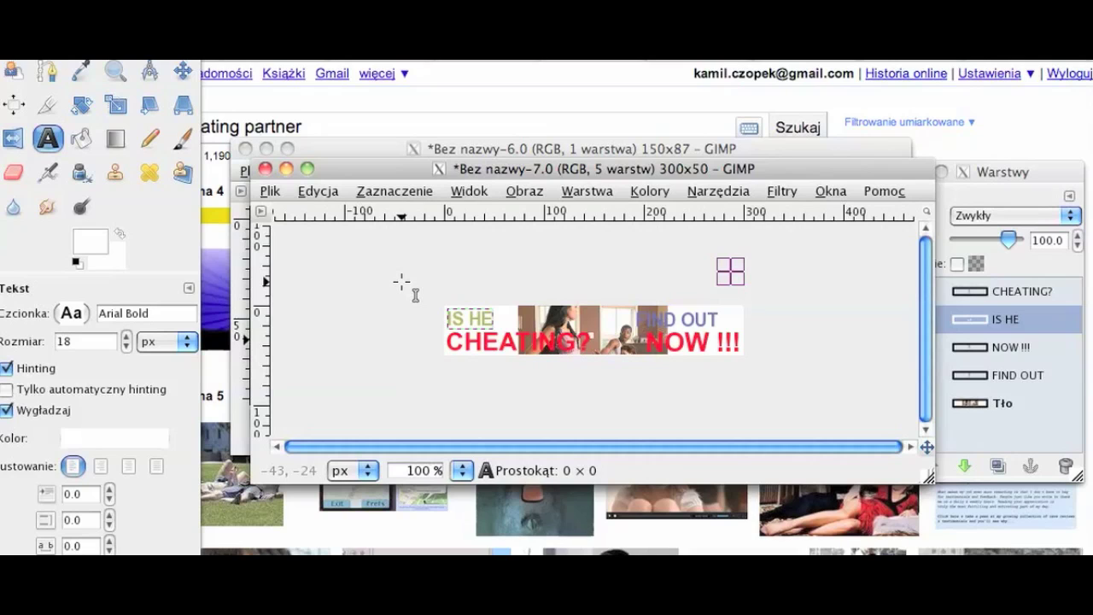
key("r")
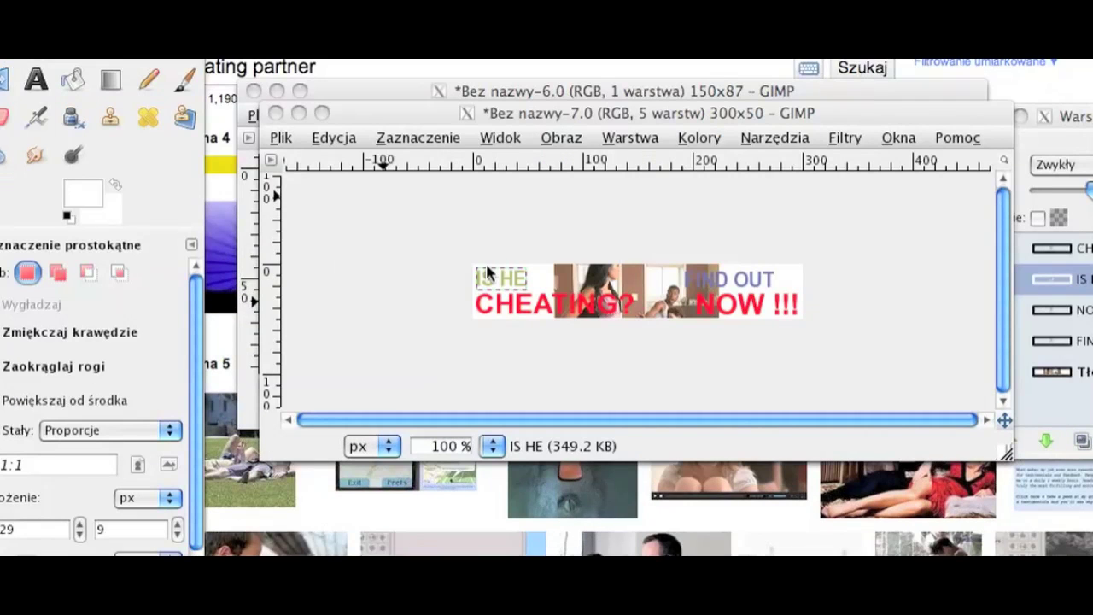
Start saving the banner as a new file and browse to the Mobilne Kampanie folder
left_click(289, 147)
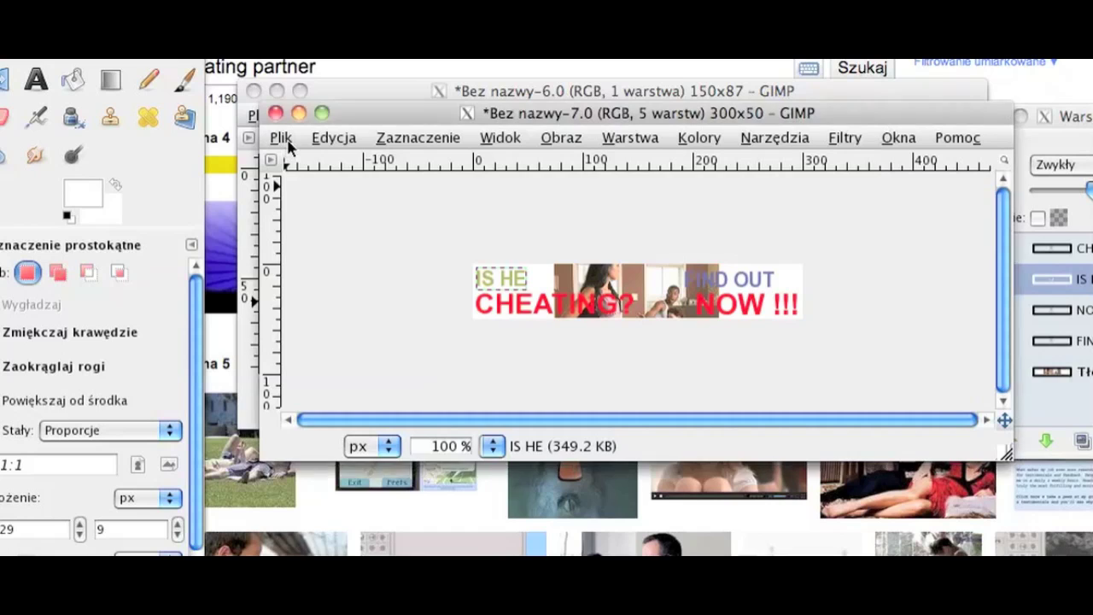
left_click(287, 144)
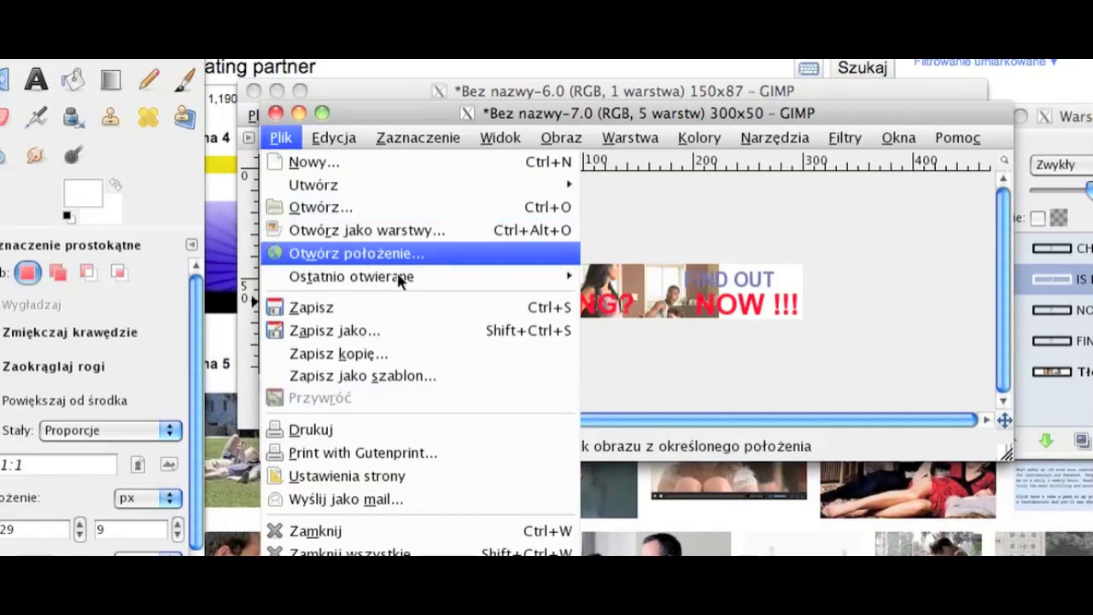
left_click(399, 331)
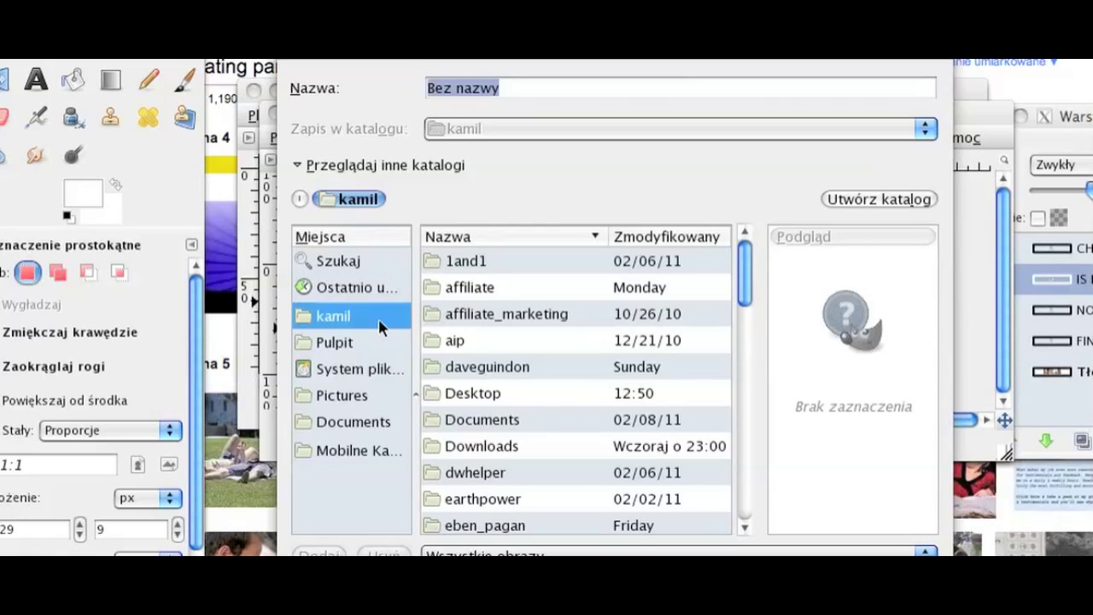
scroll(511, 427, "down", 10)
scroll(509, 418, "up", 8)
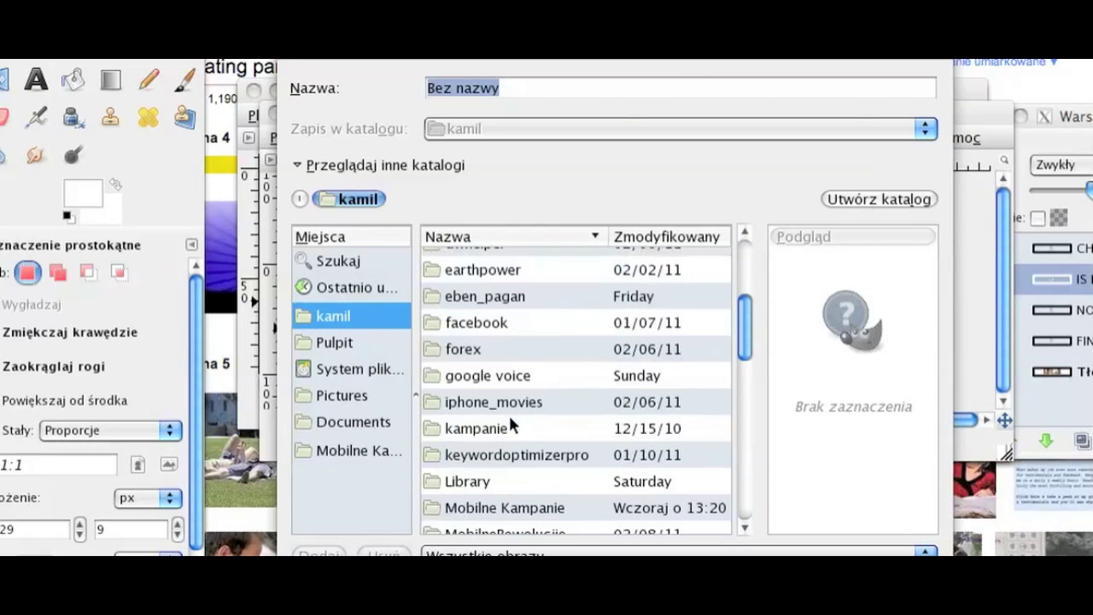
scroll(509, 424, "down", 1)
double_click(518, 457)
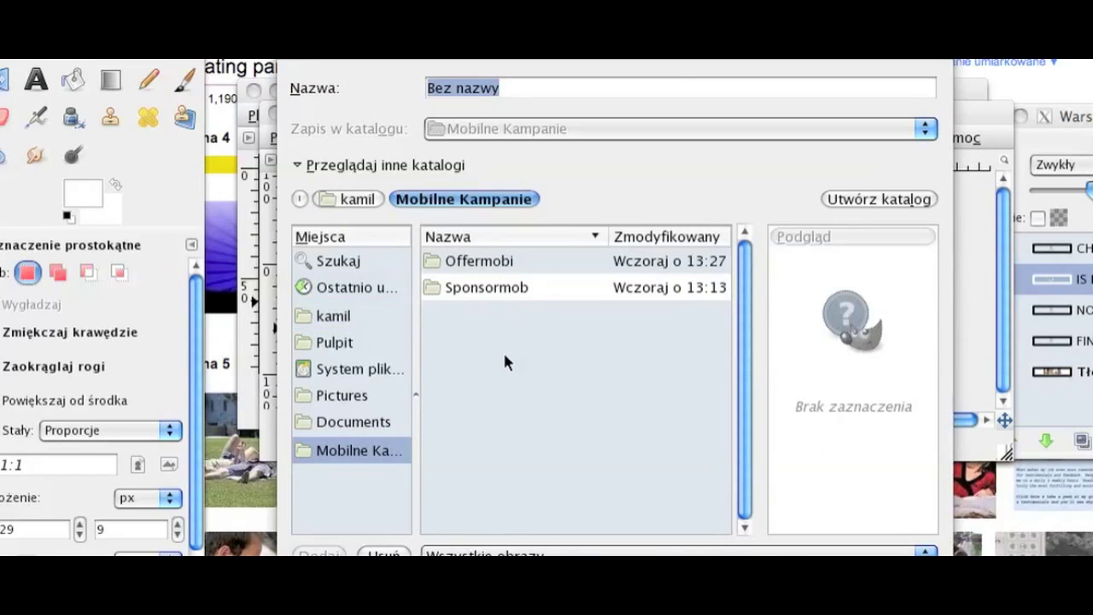
Create a folder named "Mobpartner" inside Mobilne Kampanie
left_click(867, 199)
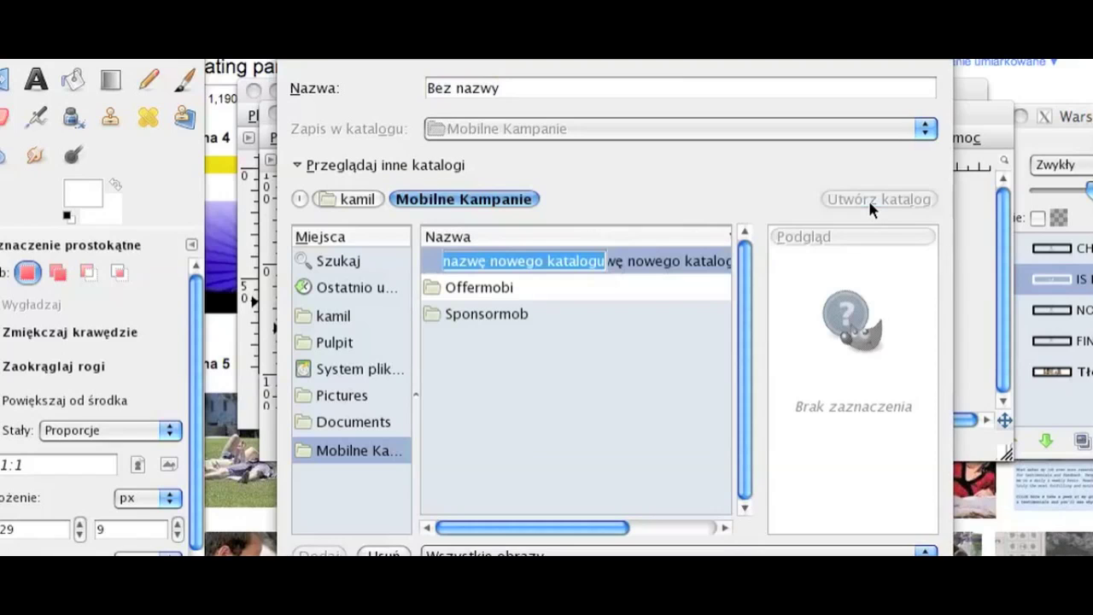
type("M")
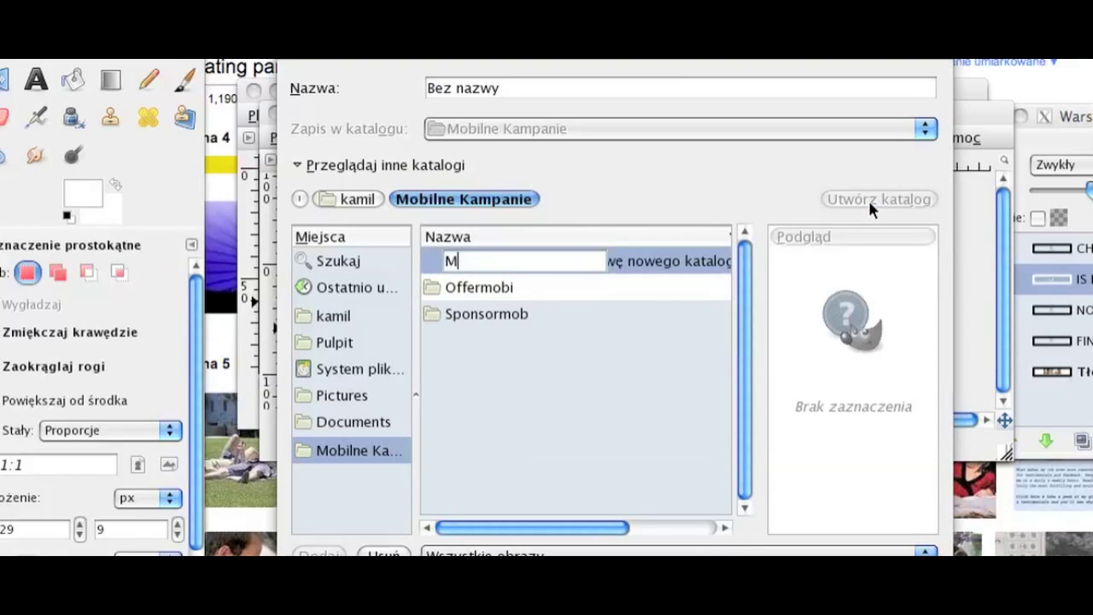
type("obpartner")
key("Return")
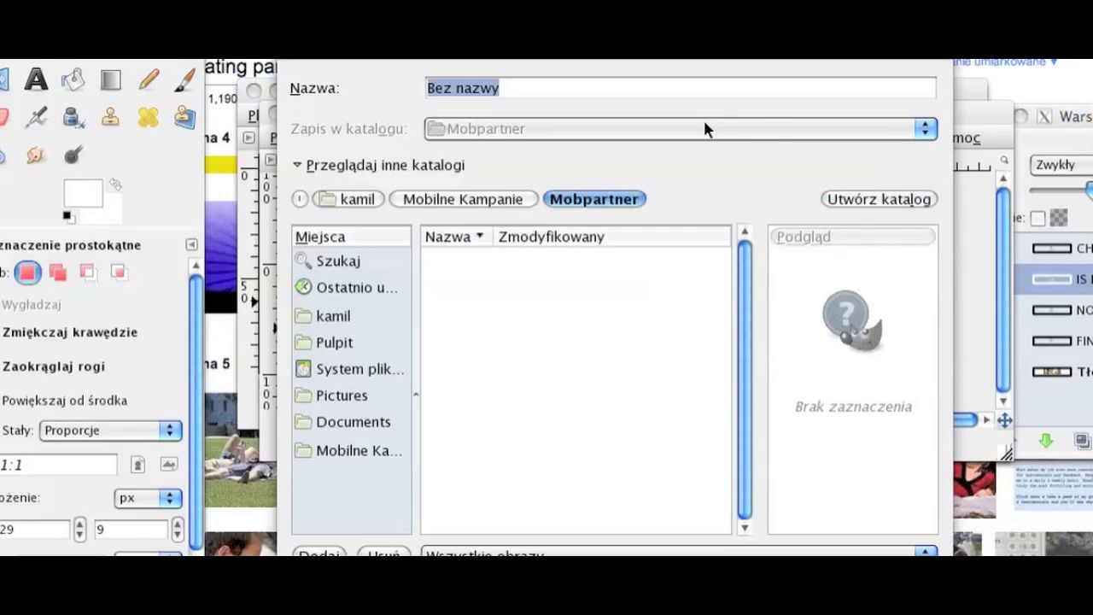
Create a folder named "Viva Mobile" inside the Mobpartner folder
type("v")
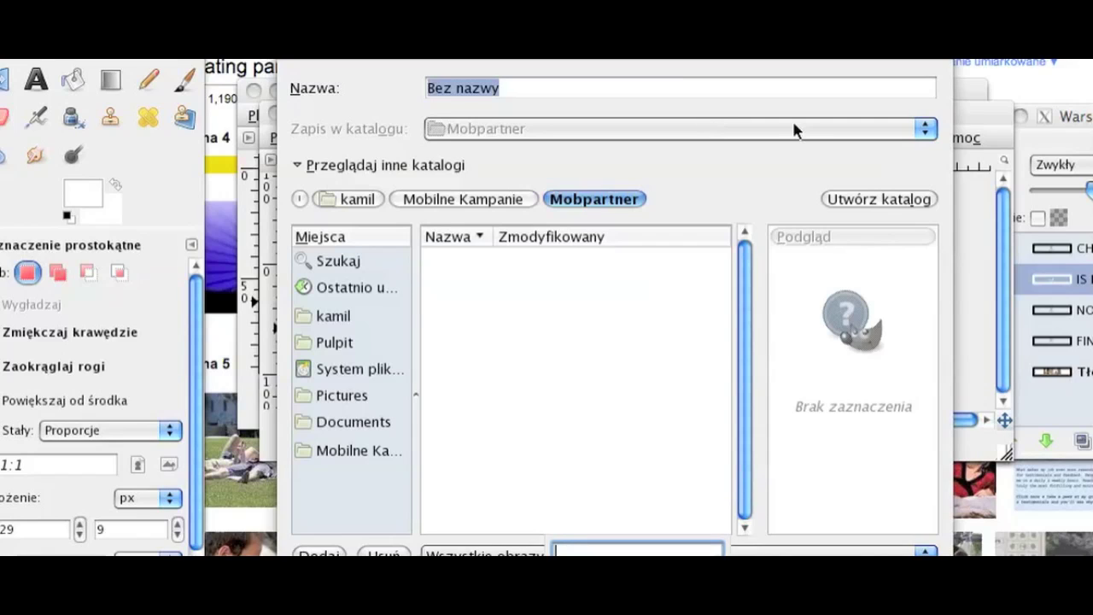
left_click(845, 198)
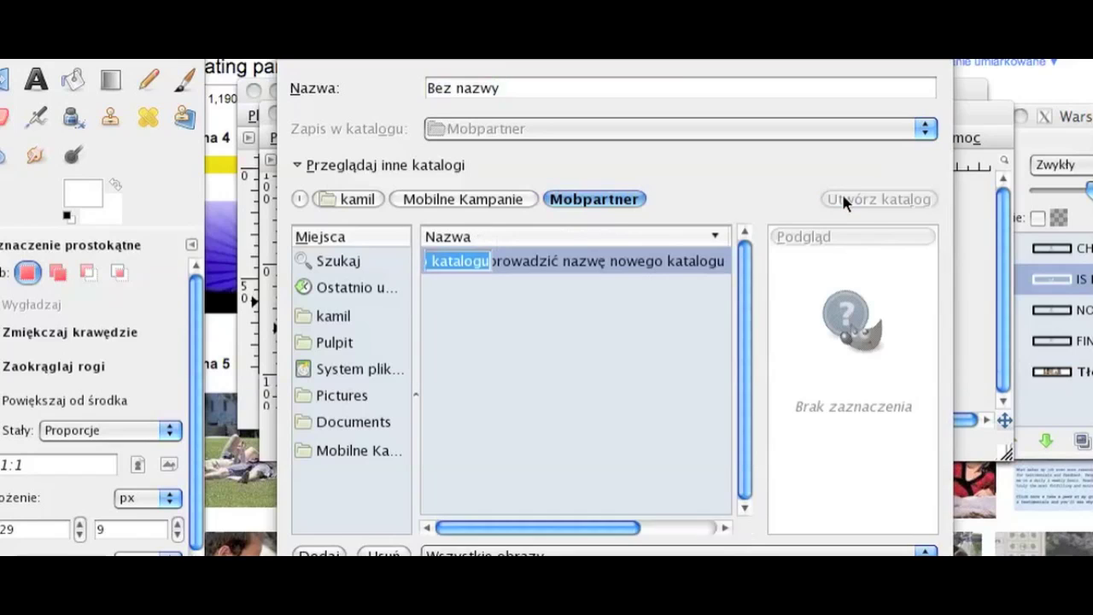
type("Viva")
type(" Mobile")
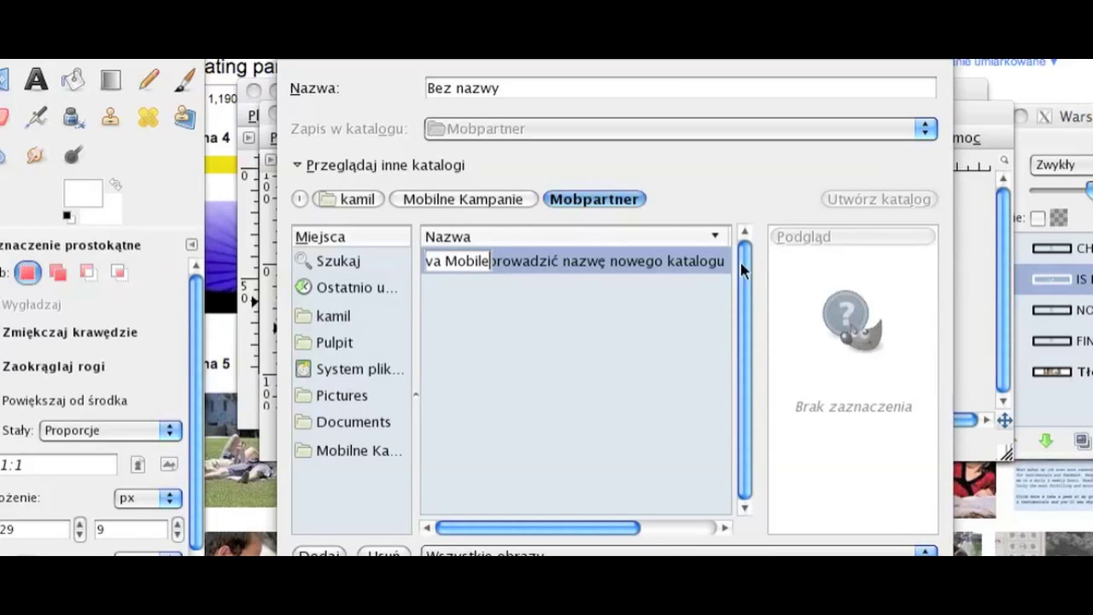
key("Return")
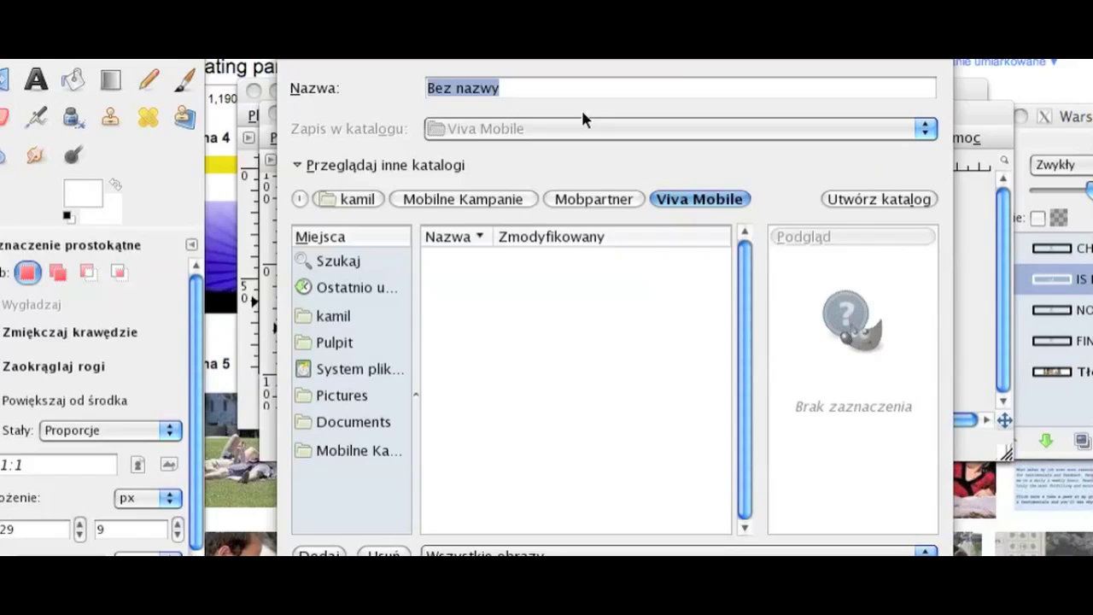
Name the banner file HeCheating1-300.jpeg for saving in the Viva Mobile folder
type("he")
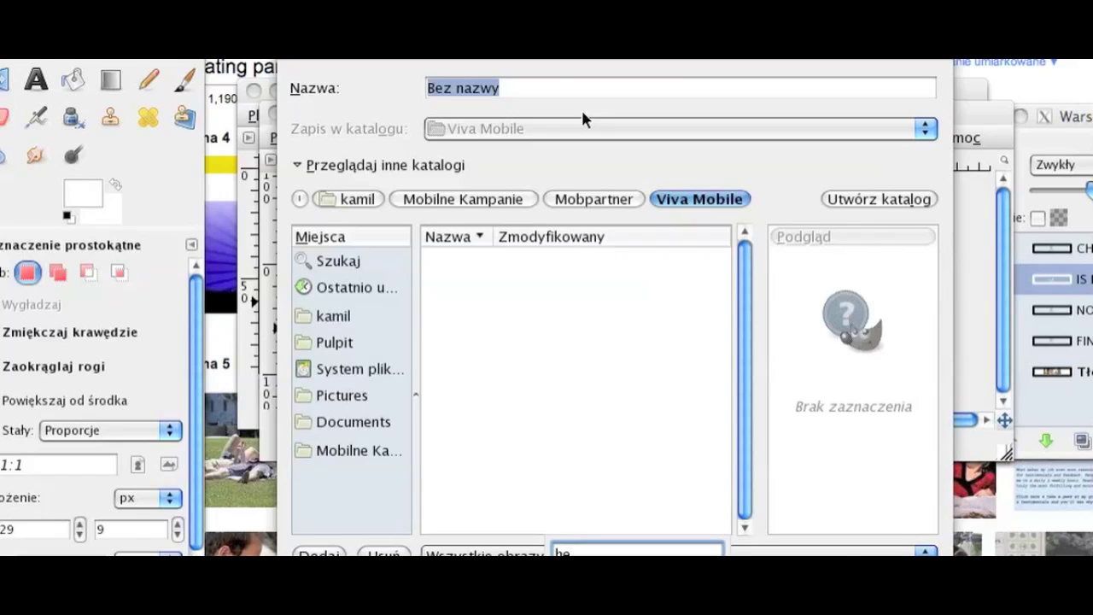
left_click(552, 87)
left_click_drag(552, 87, 384, 98)
type("he-cheating")
key("Left")
key("Left")
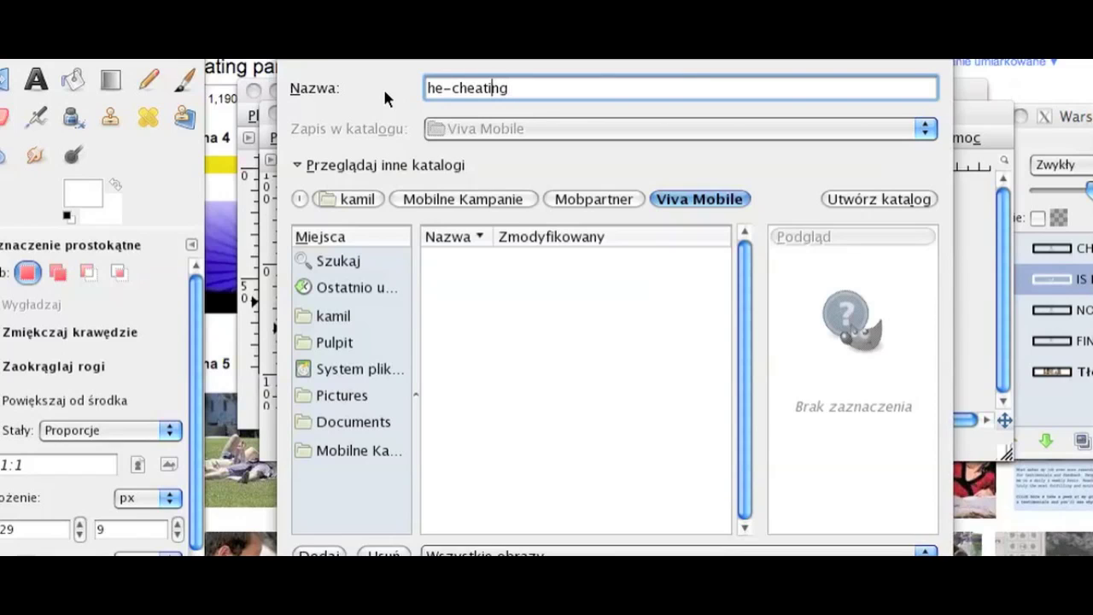
key("Right")
key("Right")
key("Left")
key("Left")
key("Left")
key("Left")
key("Left")
key("Left")
key("Left")
key("Left")
key("BackSpace")
key("BackSpace")
key("BackSpace")
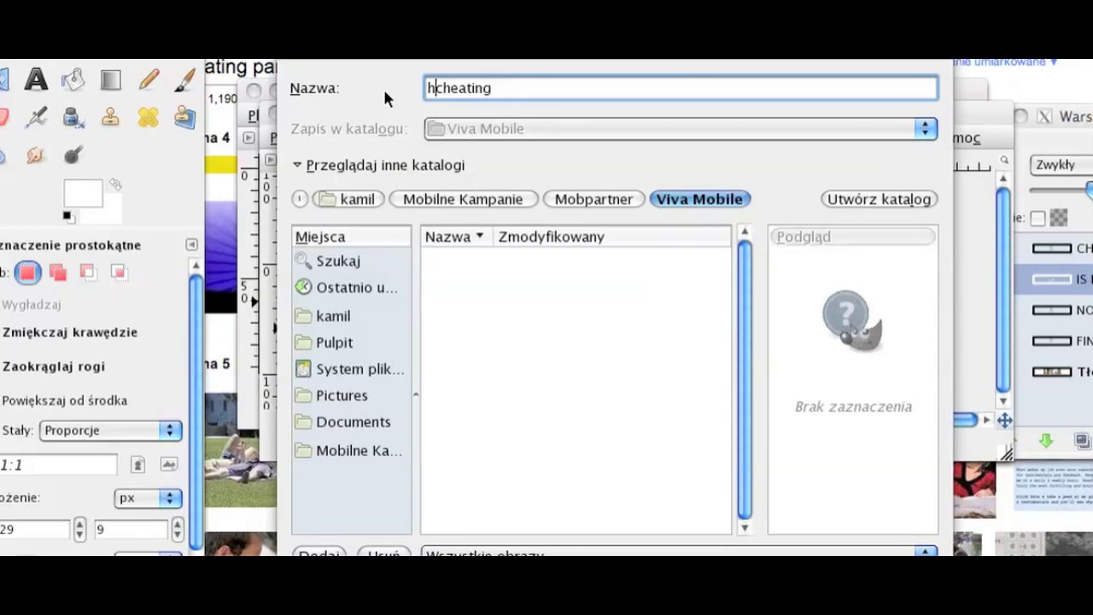
type("He")
key("Delete")
type("C")
key("Right")
key("Right")
key("Right")
key("Right")
key("Right")
key("Right")
key("Right")
type("1-")
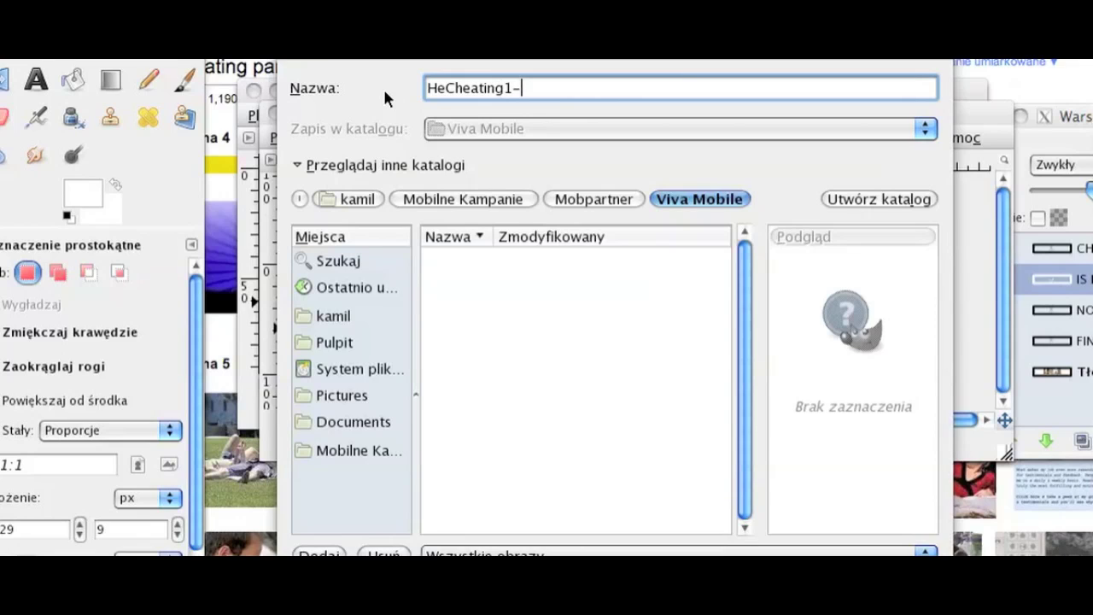
type("300.jpeg")
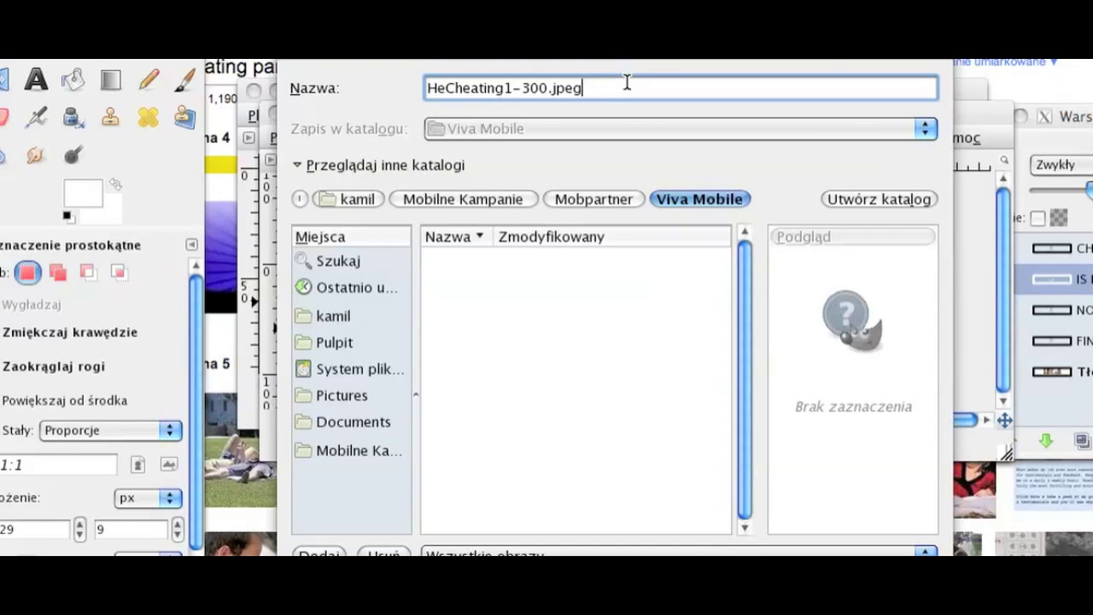
Export the banner as a JPEG with the quality set to 100
key("Return")
left_click(778, 304)
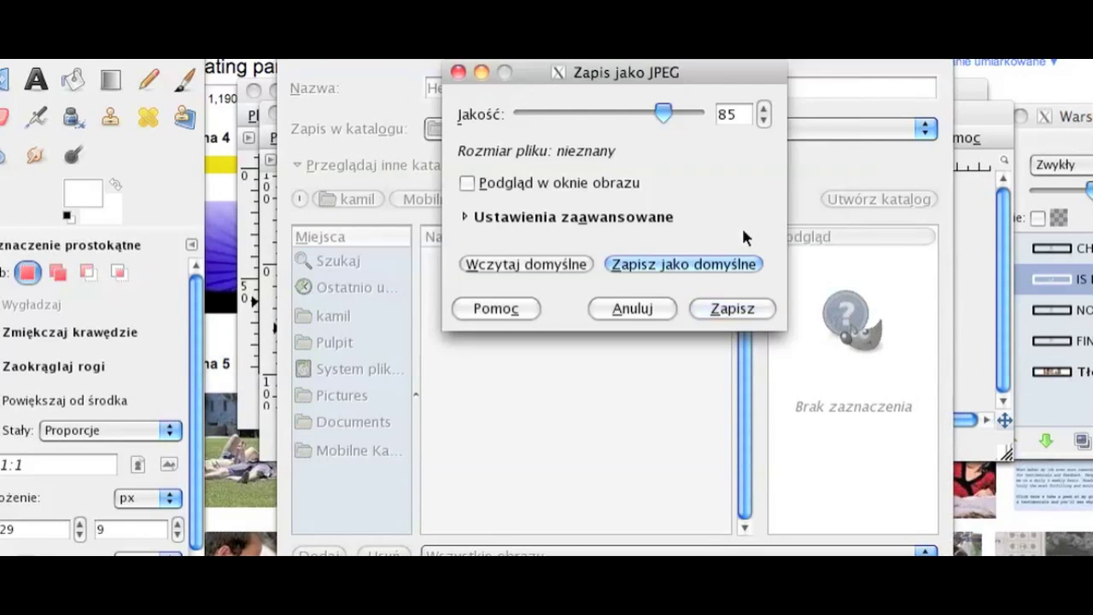
left_click_drag(665, 111, 688, 113)
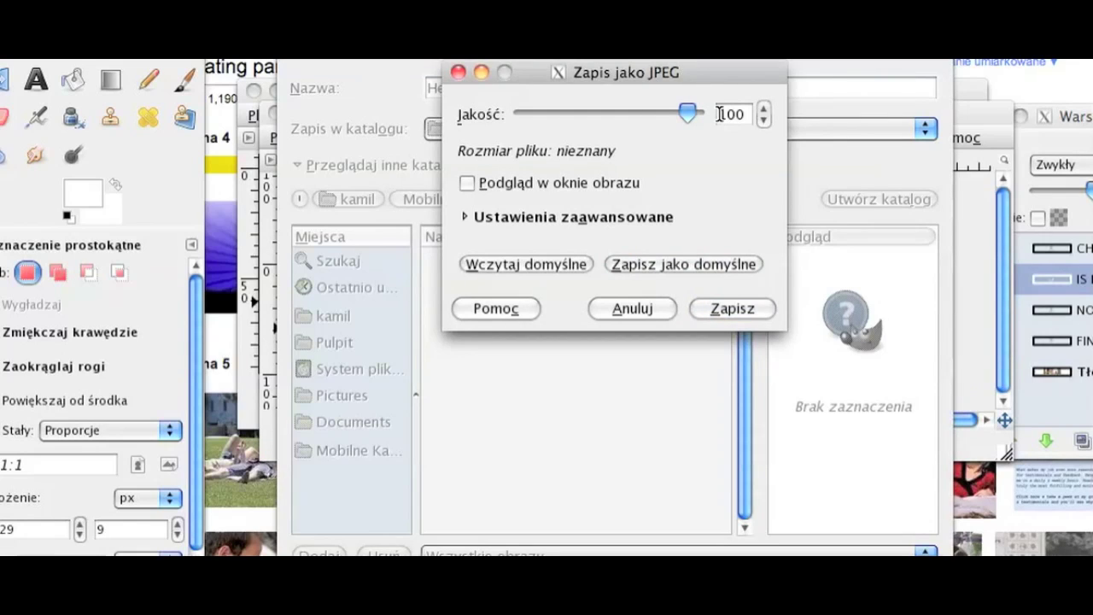
left_click(742, 314)
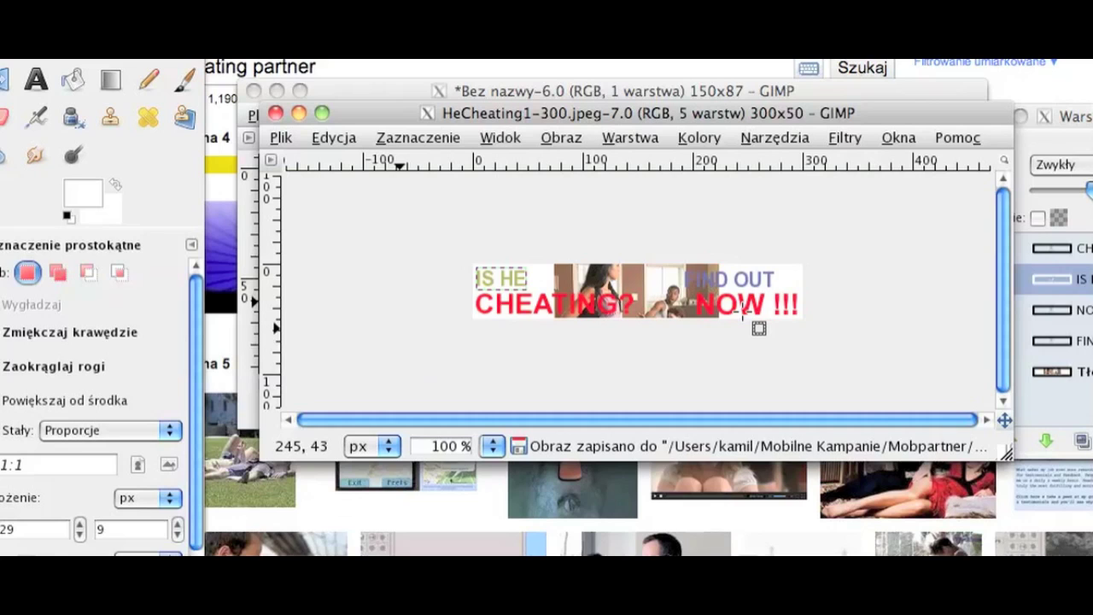
Scale the whole banner image down to 216 × 36 px
left_click(643, 291)
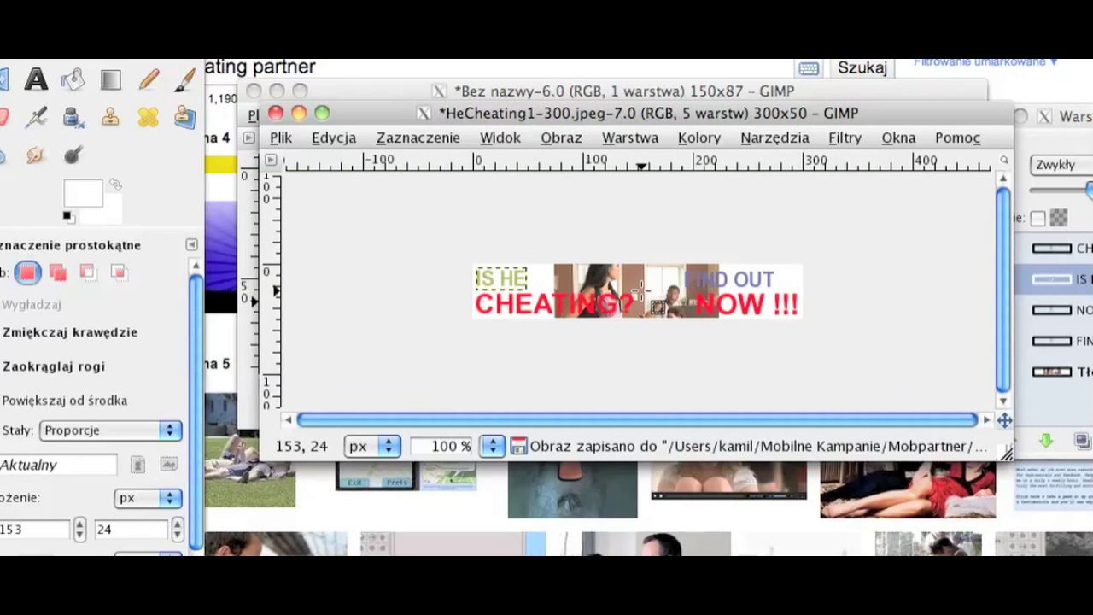
right_click(658, 306)
mouse_move(764, 401)
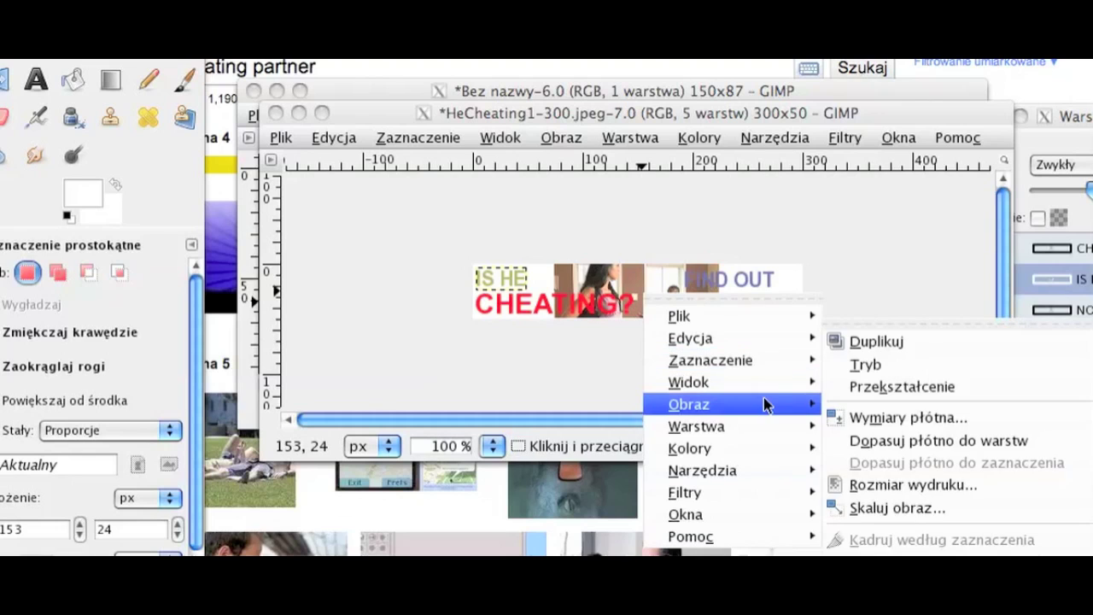
left_click(904, 505)
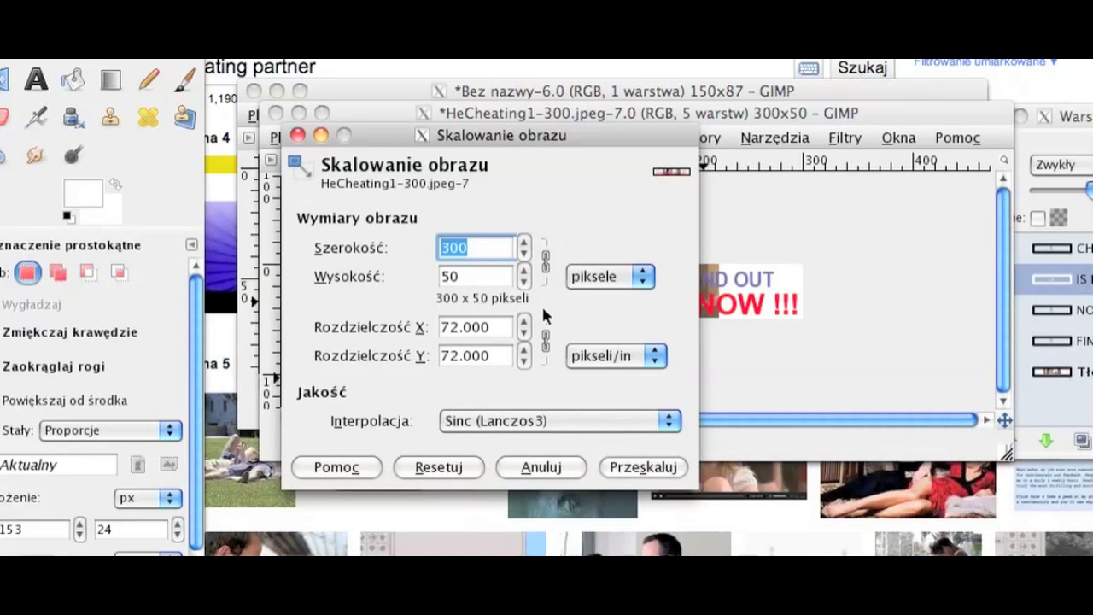
type("216")
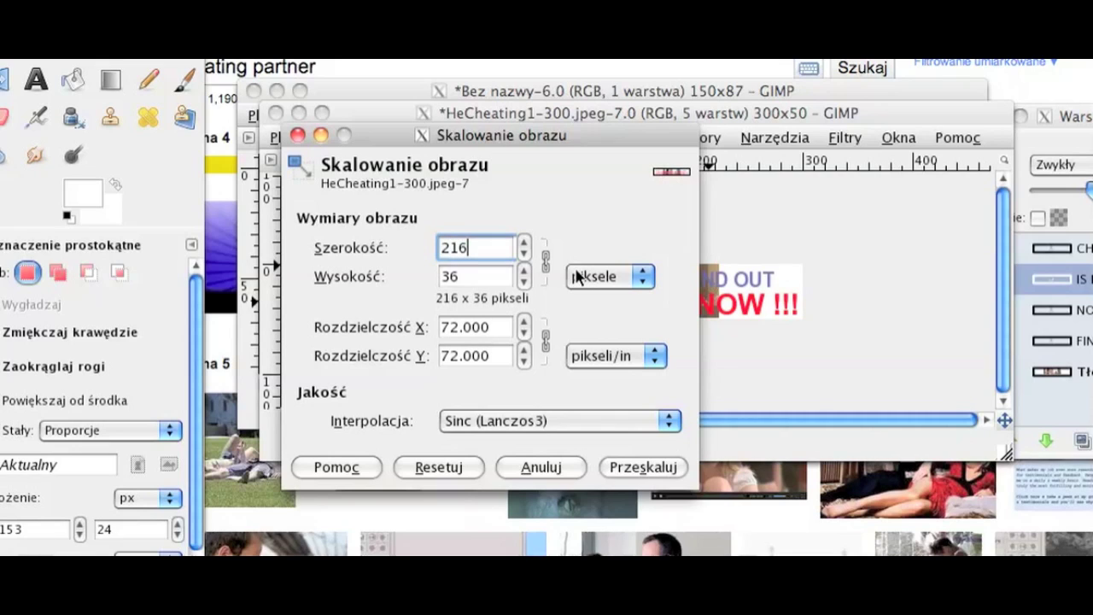
left_click(662, 467)
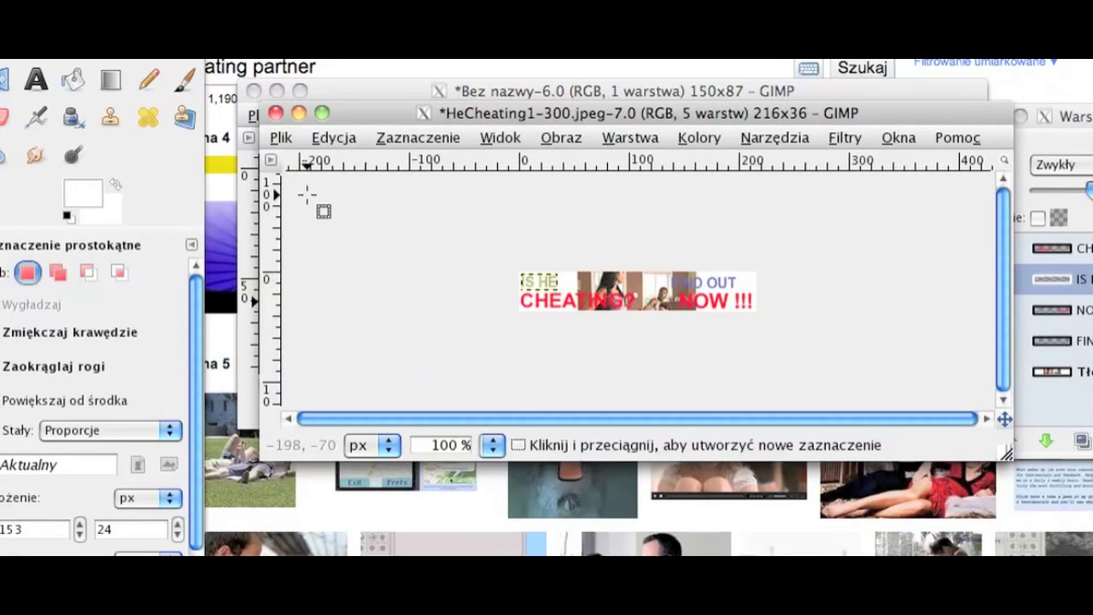
Save the scaled banner as HeCheating1-216.jpeg in the Viva Mobile folder, accepting JPEG quality 100
left_click(281, 138)
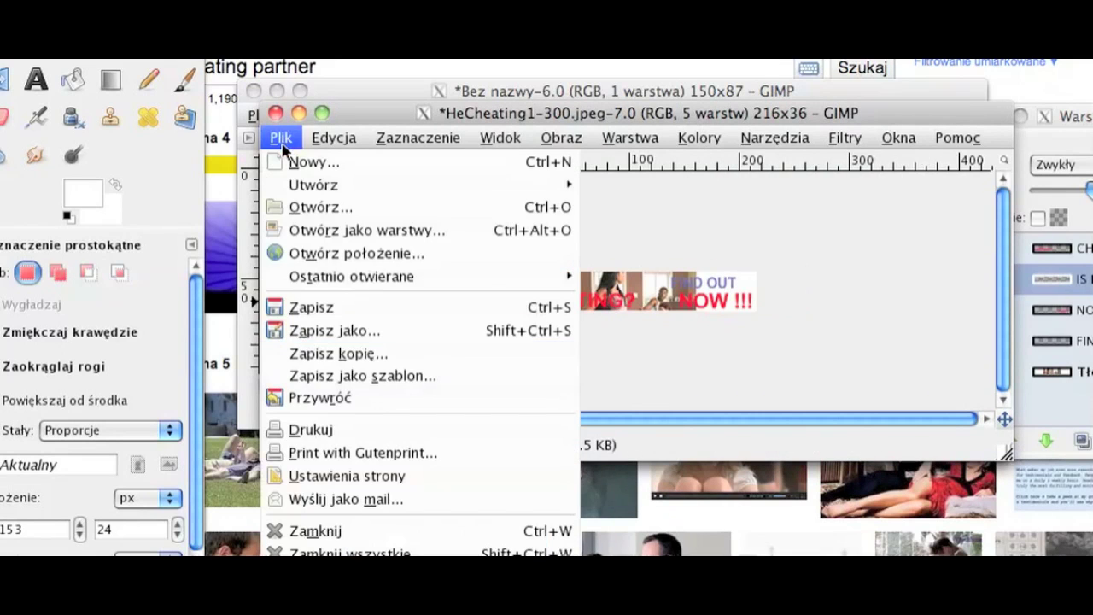
left_click(359, 339)
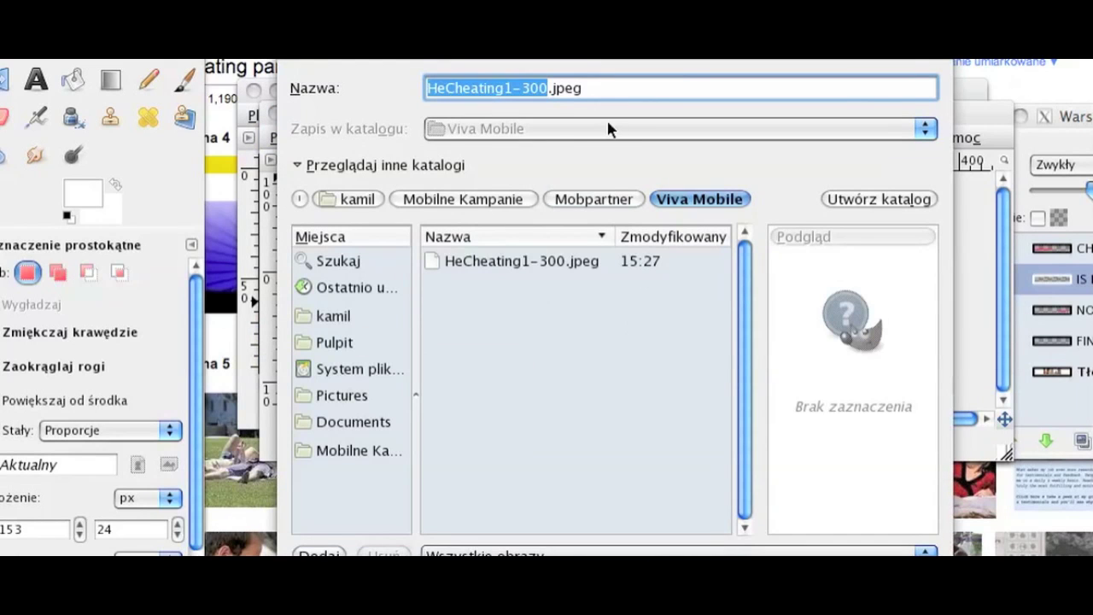
left_click(541, 88)
key("BackSpace")
key("BackSpace")
key("BackSpace")
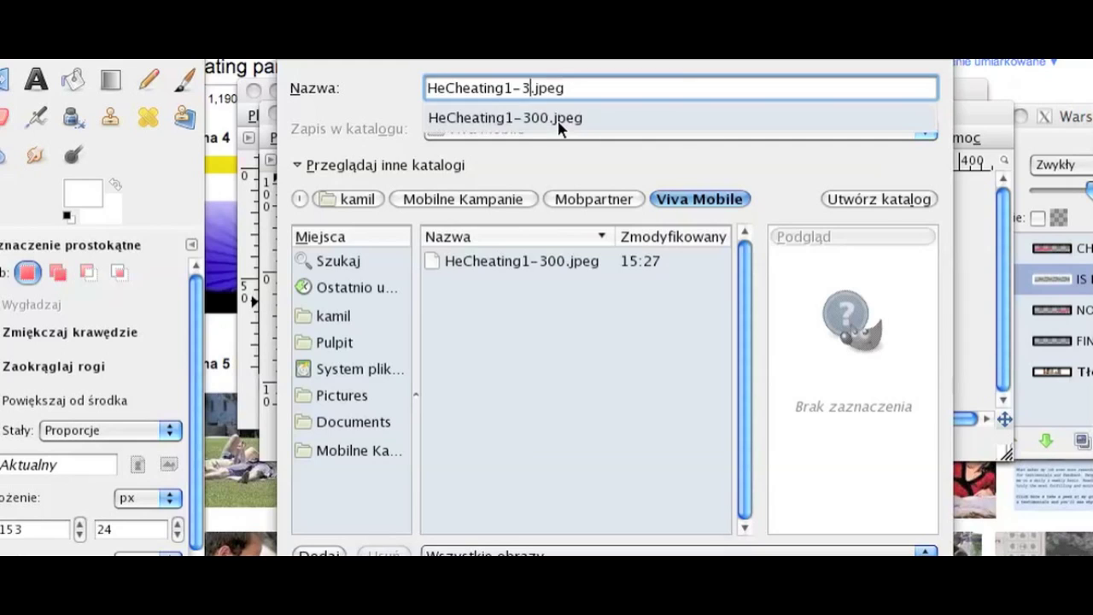
type("216")
key("Return")
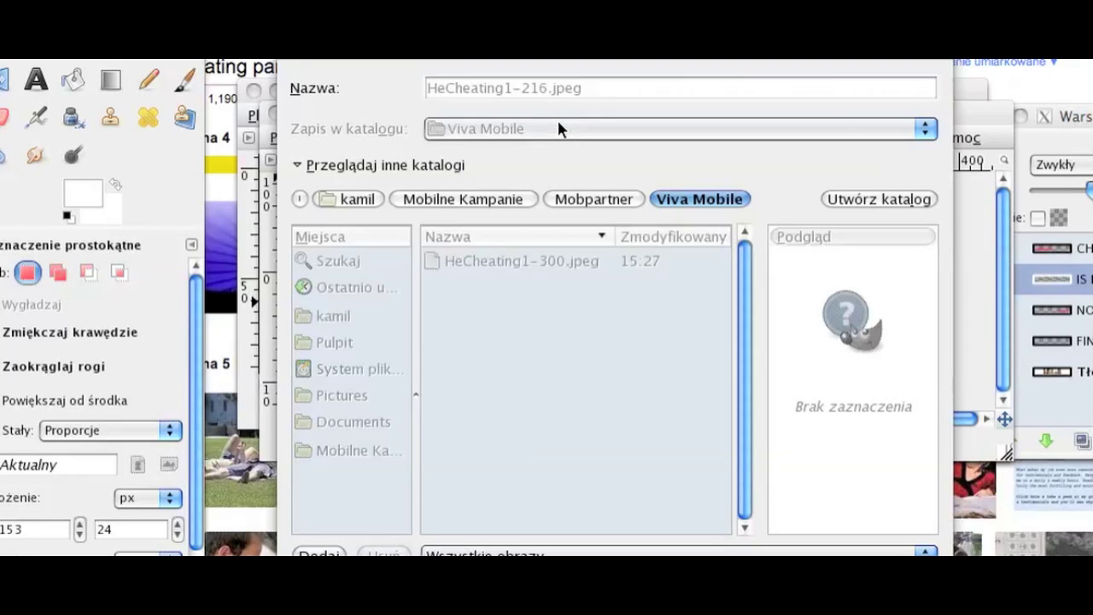
left_click(763, 301)
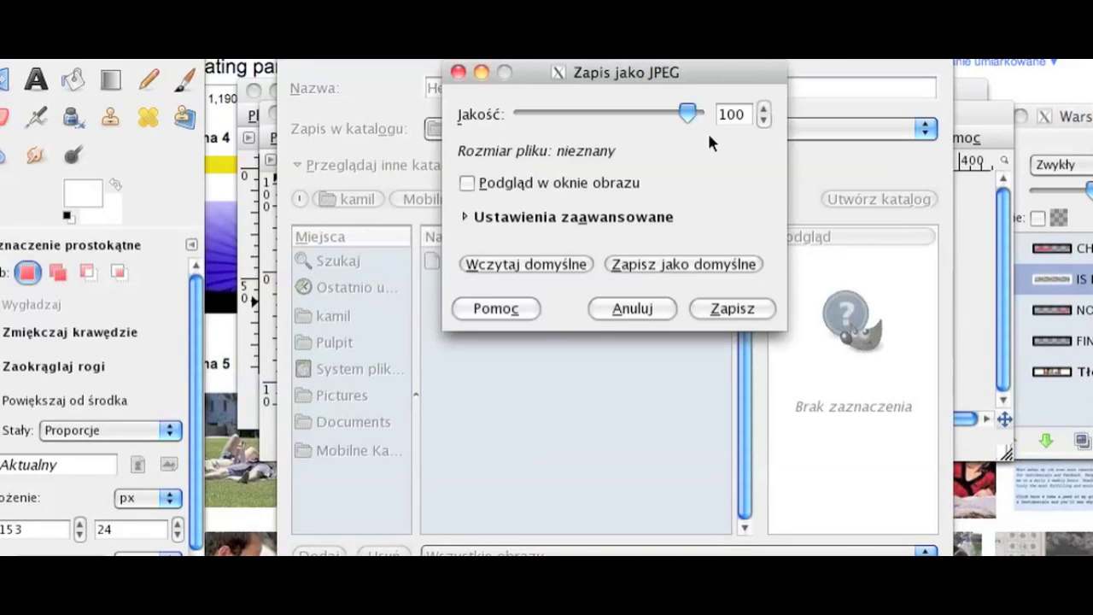
left_click(728, 308)
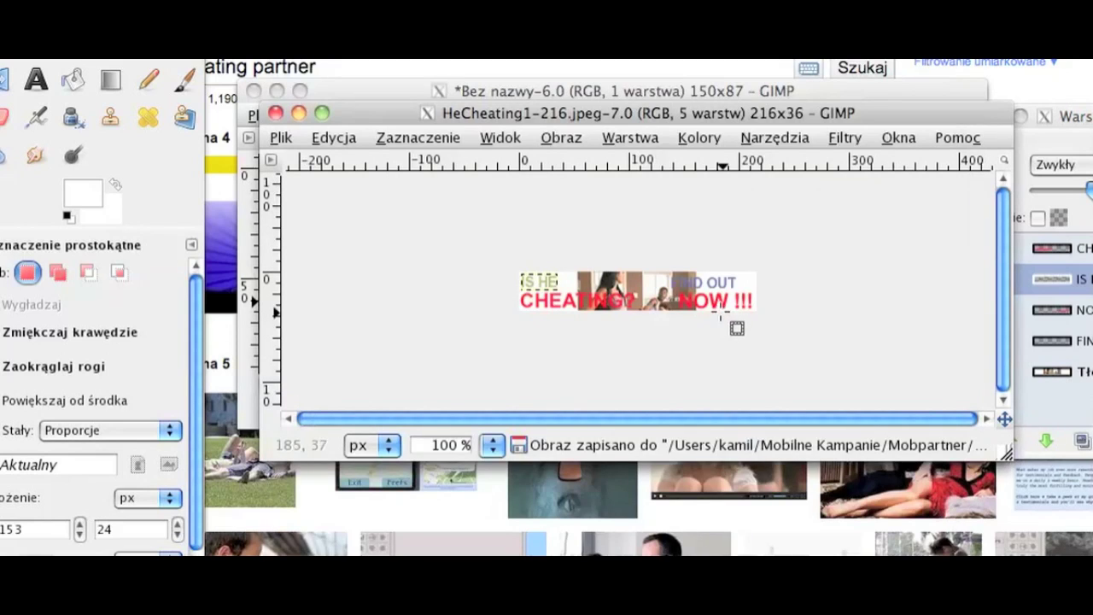
Scale the banner image down to a width of 168 px, keeping its proportions
right_click(671, 306)
mouse_move(822, 408)
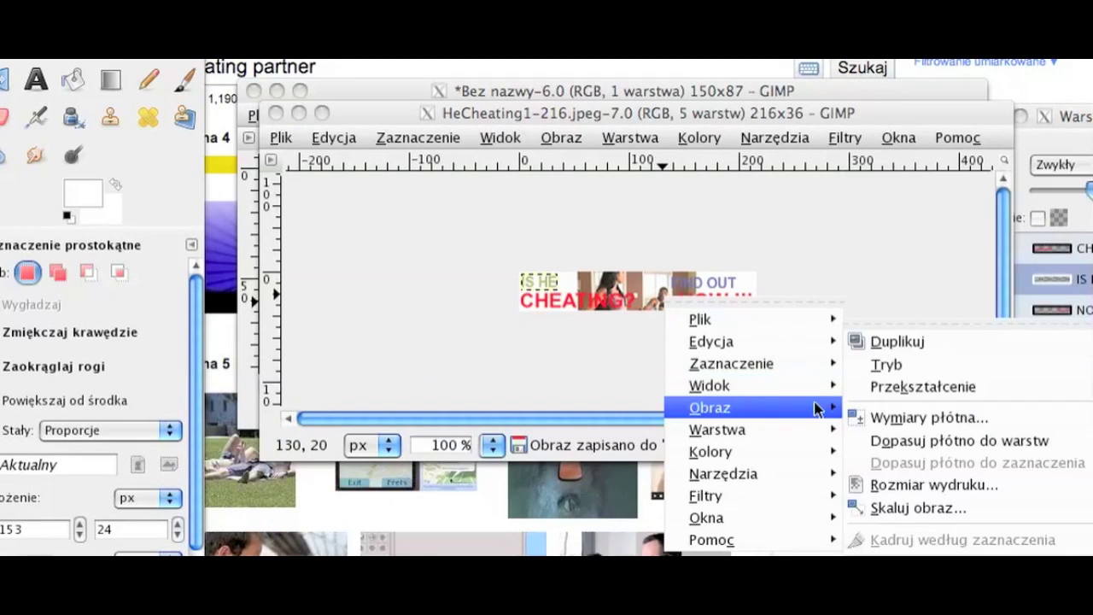
left_click(918, 507)
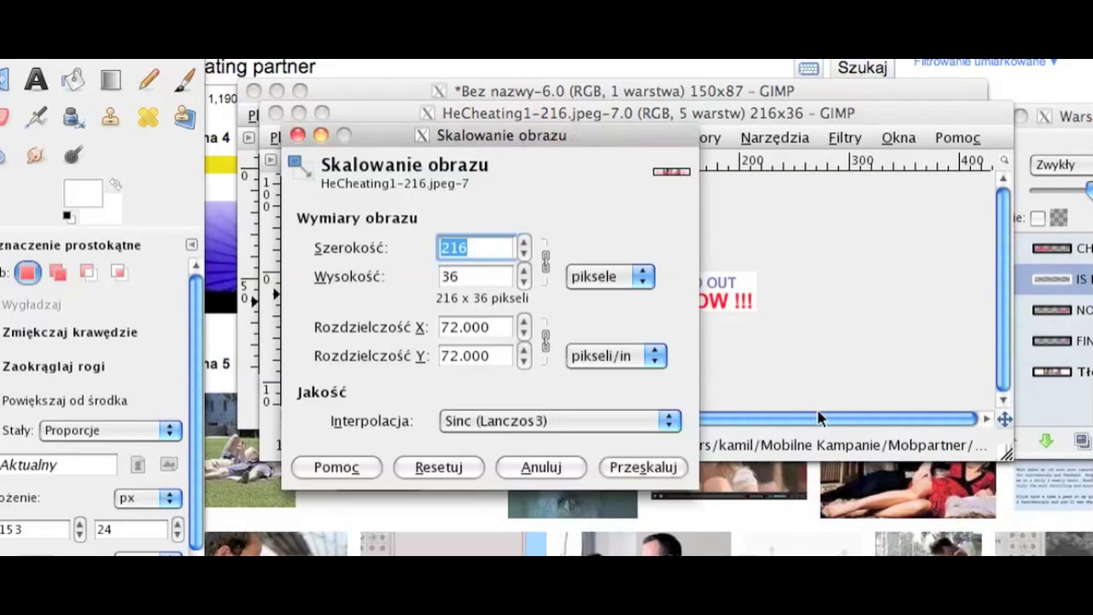
type("168")
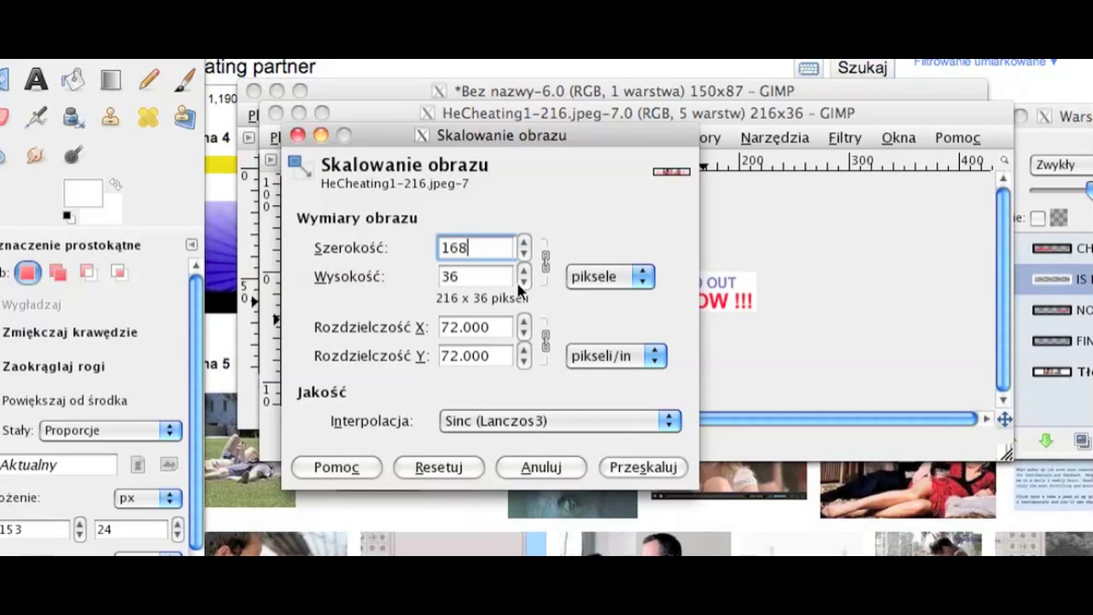
key("Tab")
left_click(643, 468)
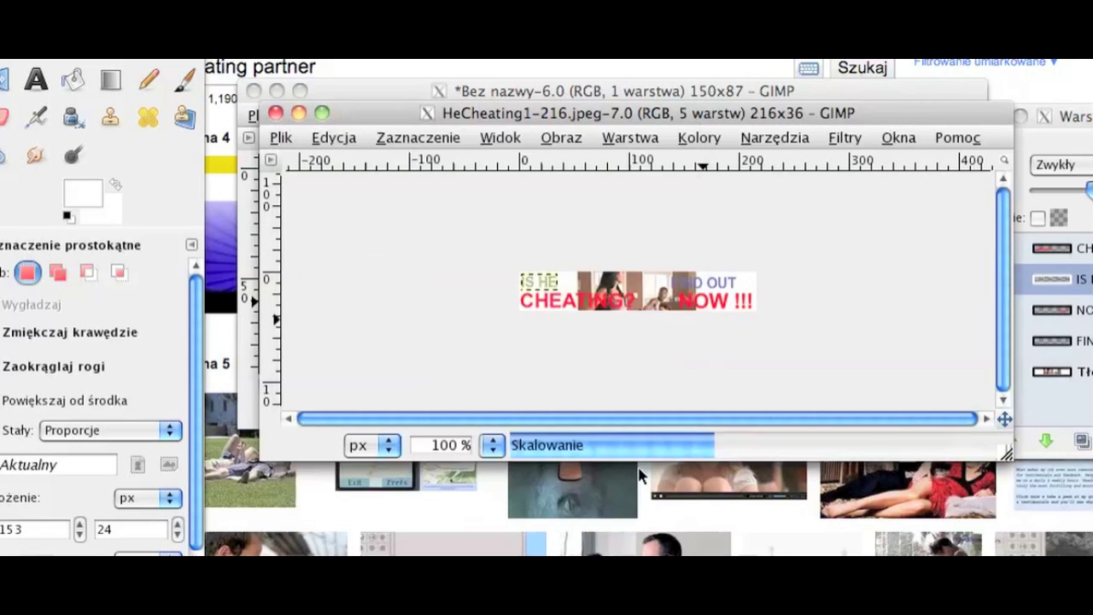
Save the 168 px wide banner as HeCheating1-168.jpeg in the Viva Mobile folder with the offered JPEG settings
left_click(287, 142)
left_click(350, 328)
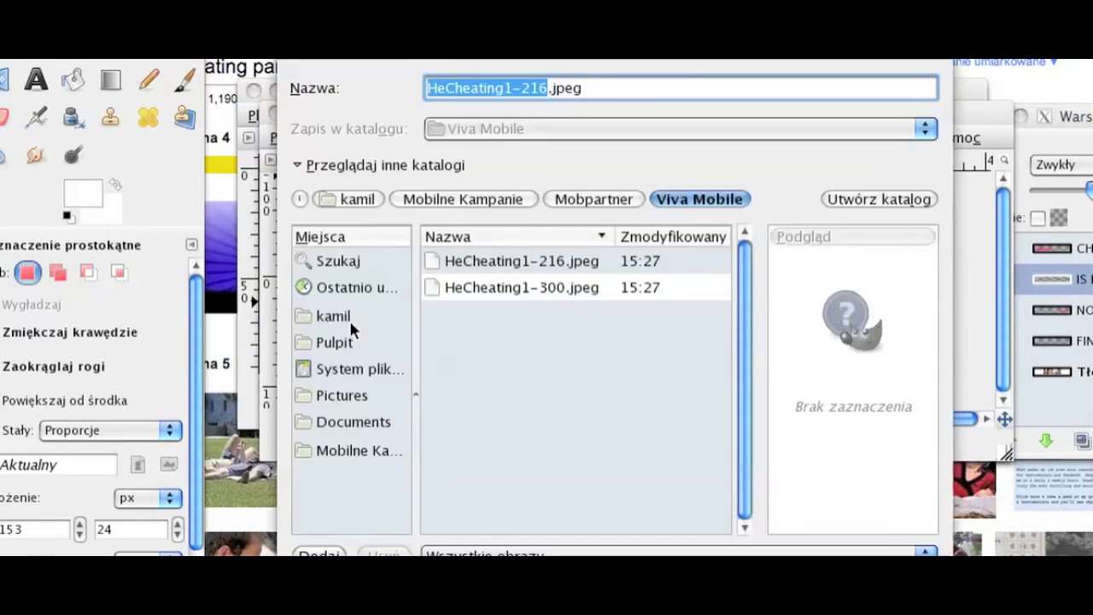
left_click(551, 92)
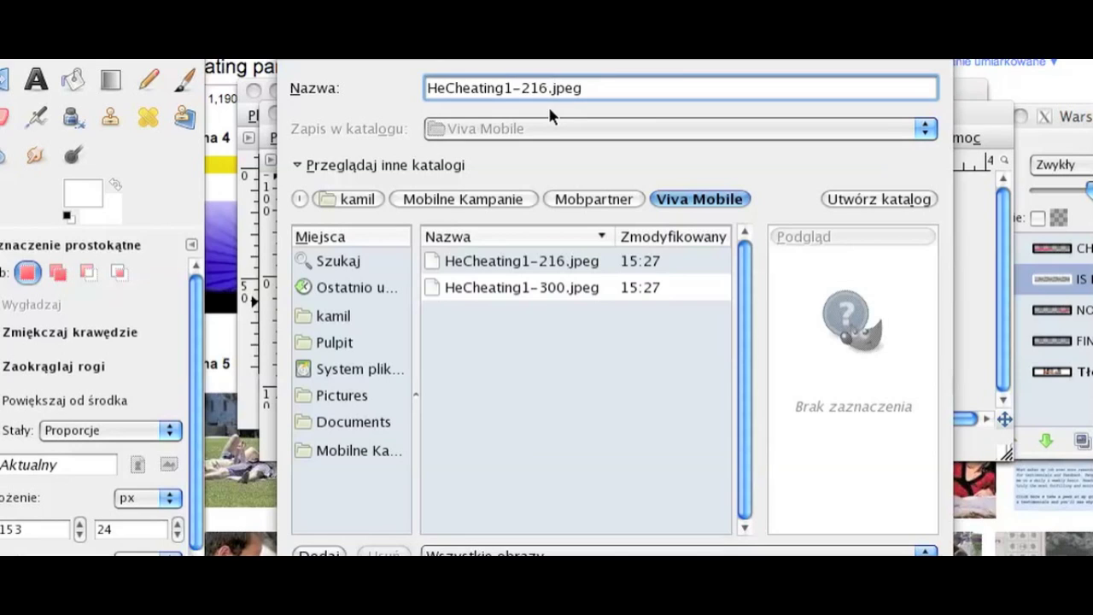
key("BackSpace")
key("BackSpace")
type("168")
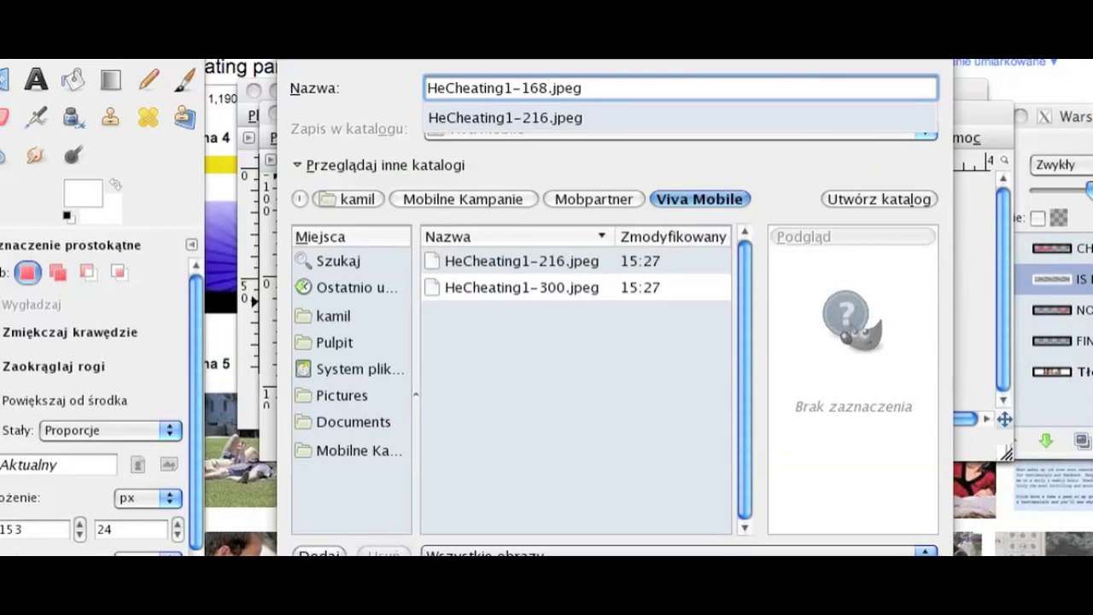
key("Escape")
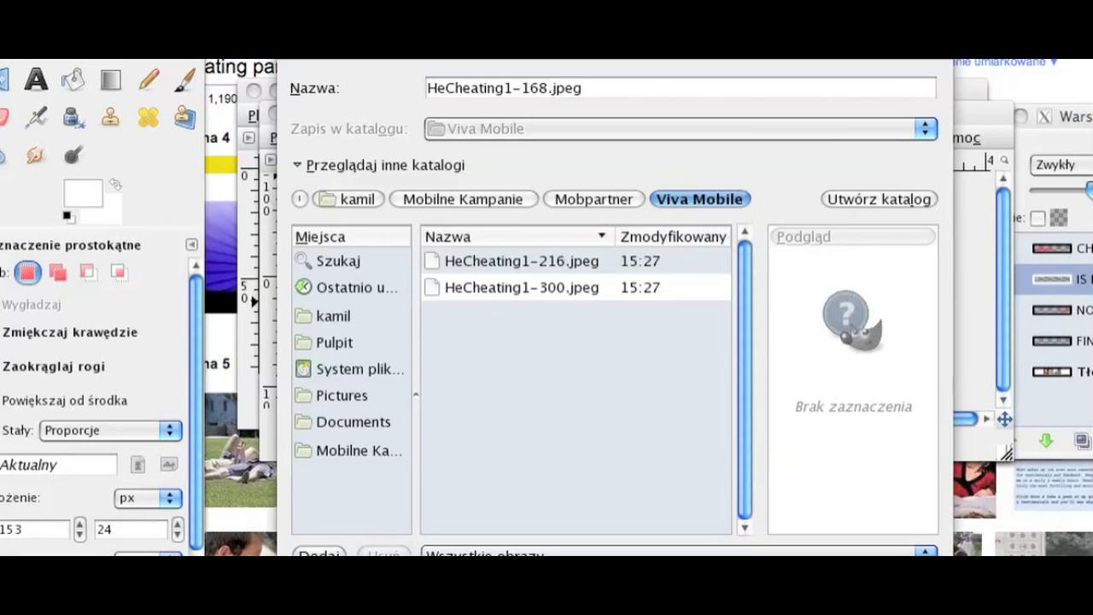
key("Return")
left_click(763, 303)
left_click(733, 308)
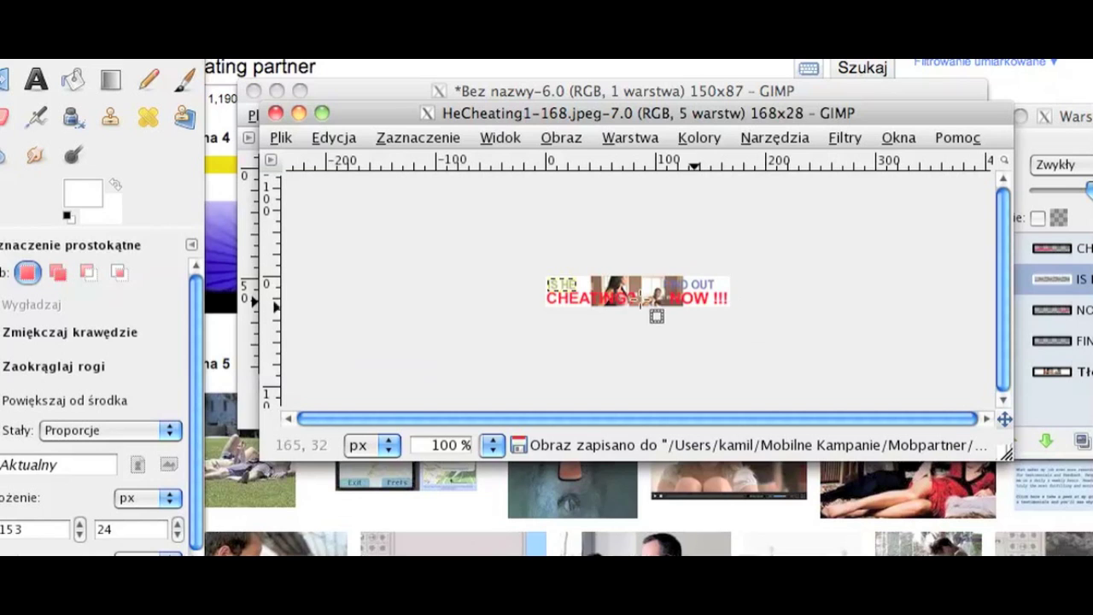
Scale the banner image down to a width of 128 px, keeping its proportions
right_click(633, 292)
mouse_move(707, 342)
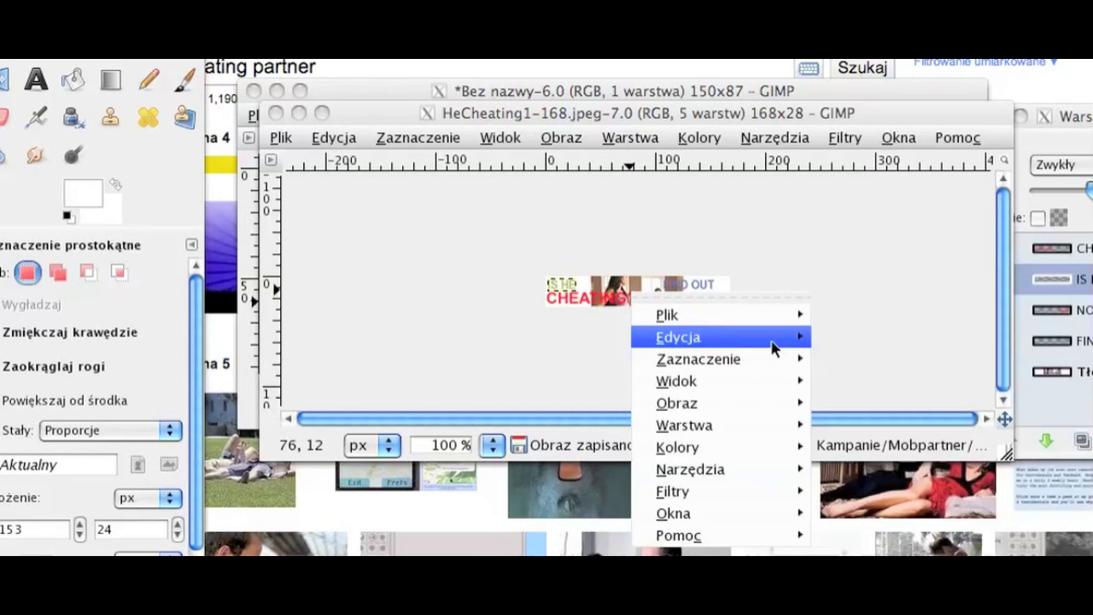
mouse_move(771, 398)
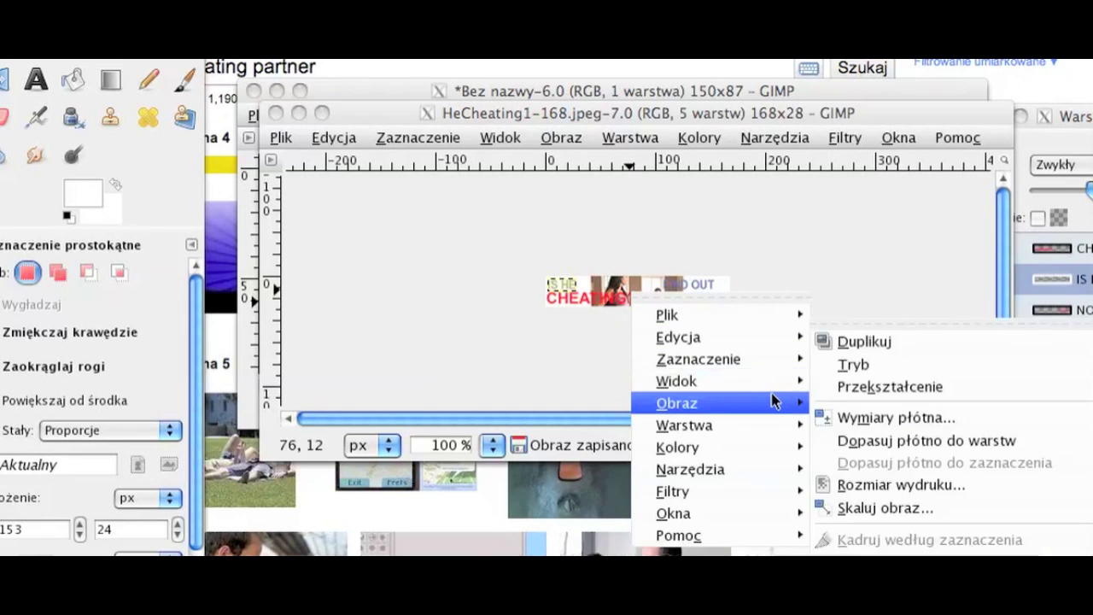
left_click(918, 517)
type("12")
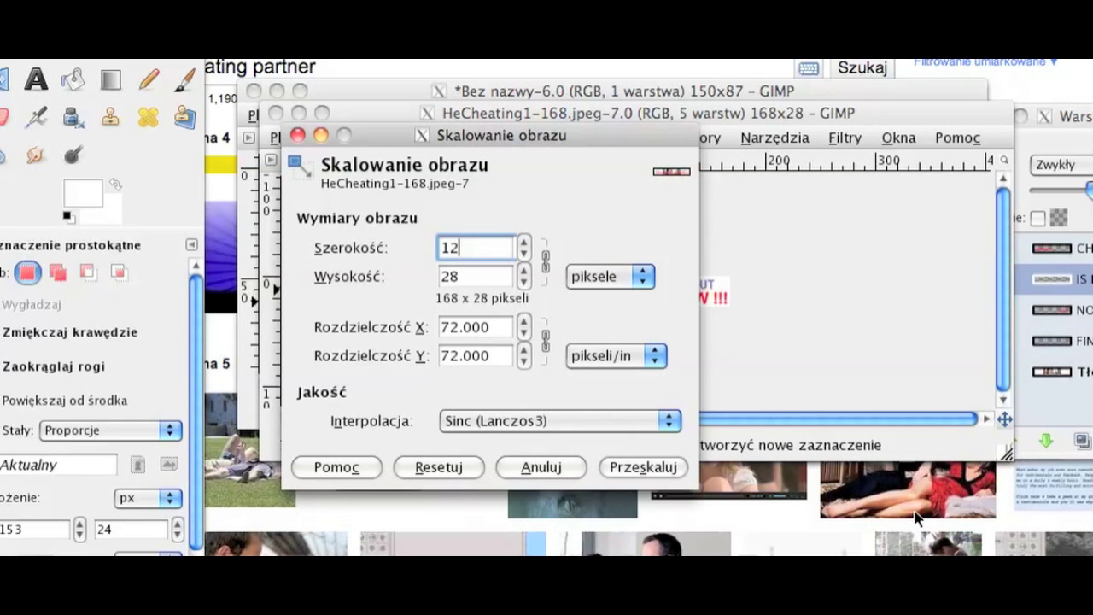
type("8")
key("Tab")
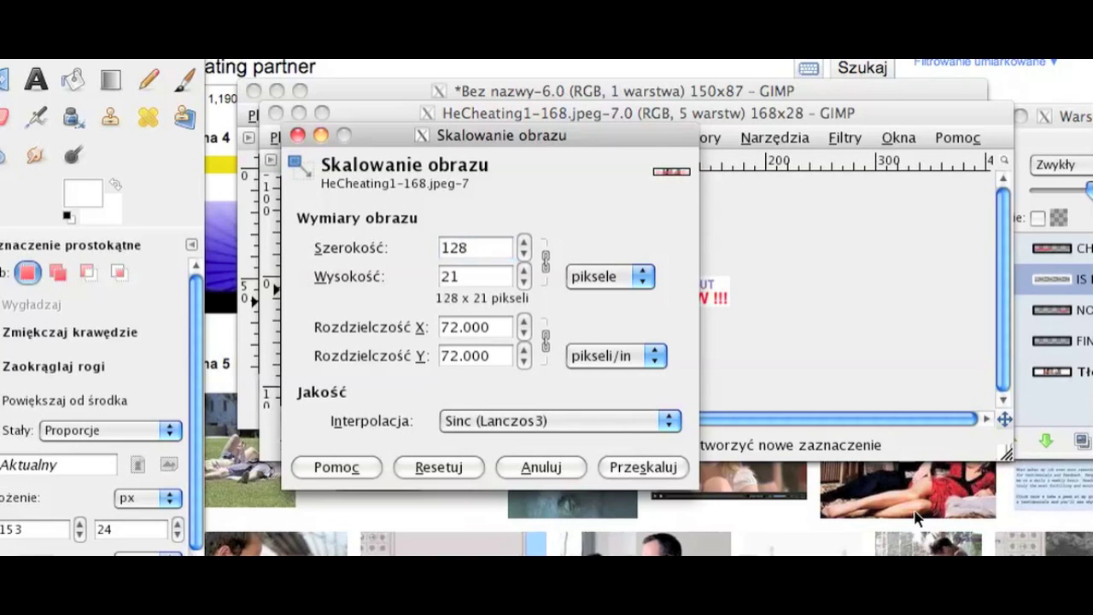
left_click(639, 469)
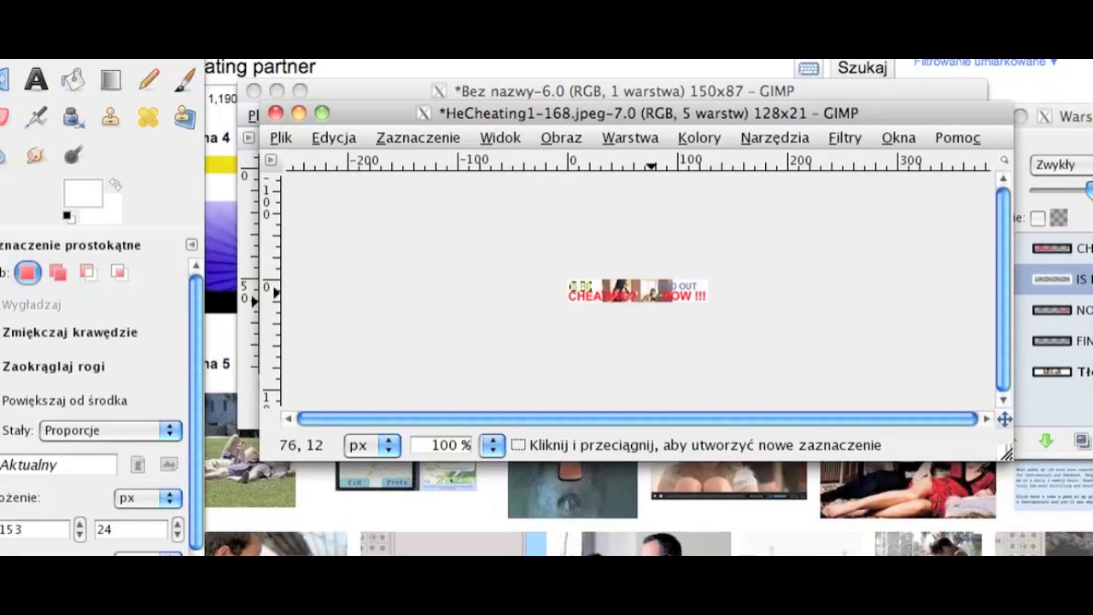
Scale the banner image down to a width of 120 px, keeping its proportions
right_click(651, 295)
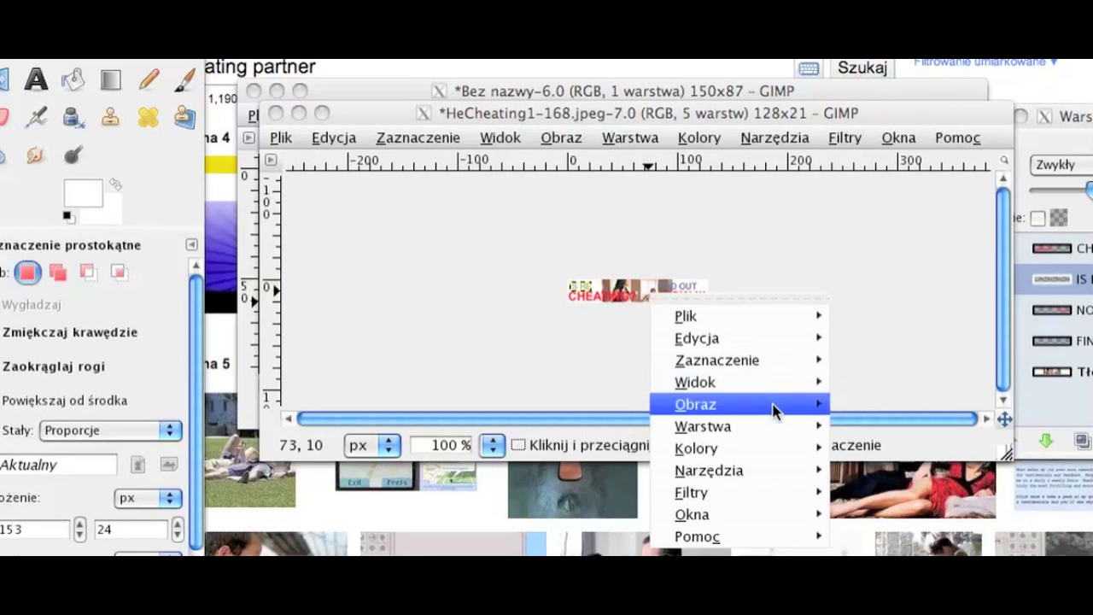
mouse_move(777, 405)
left_click(929, 508)
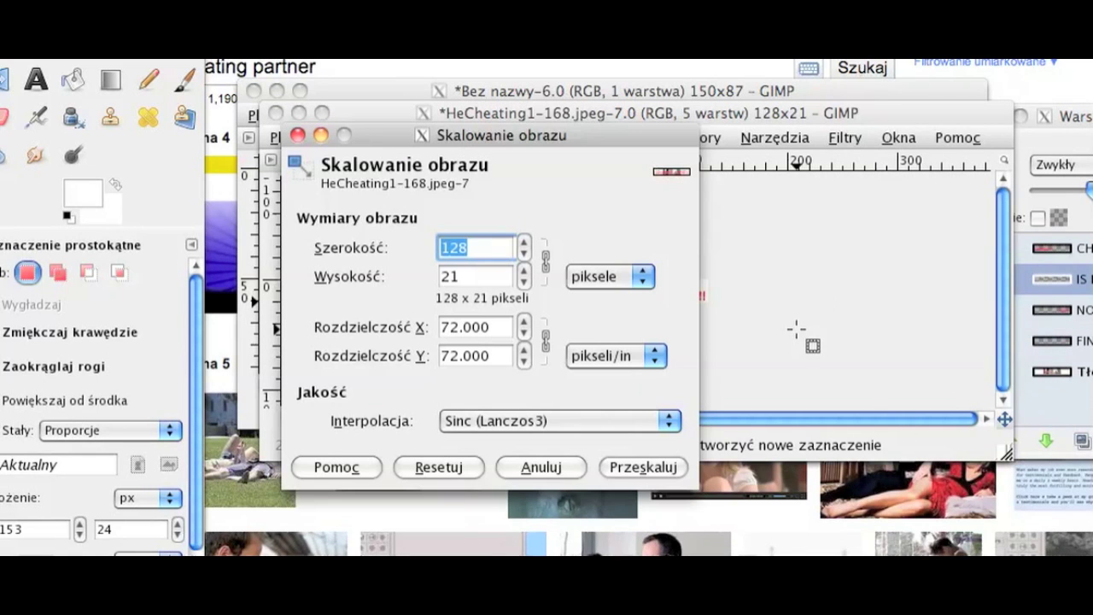
type("120")
key("Tab")
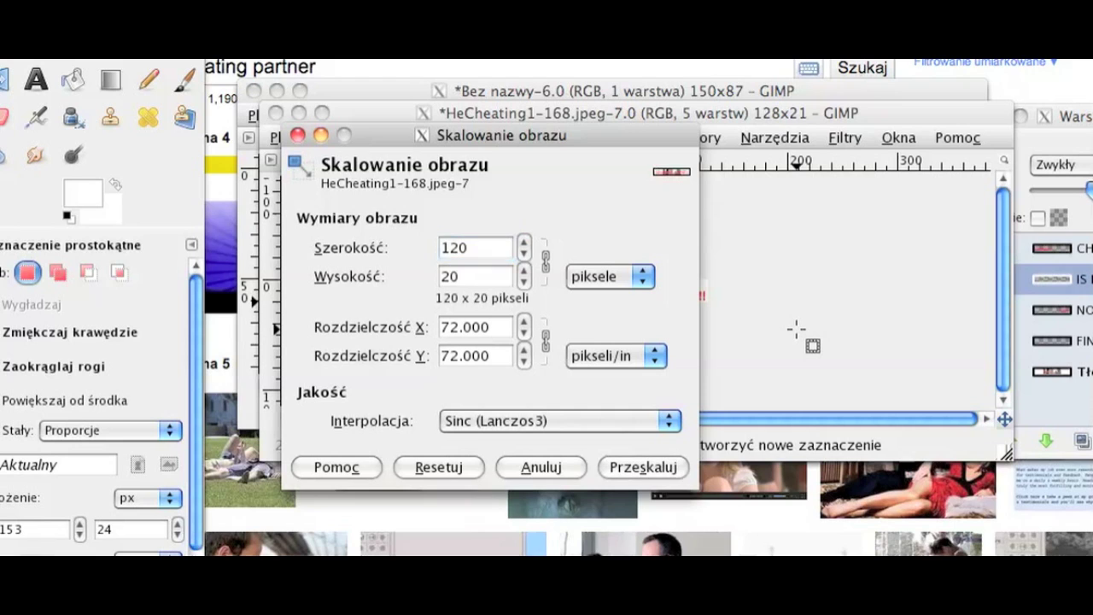
left_click(679, 466)
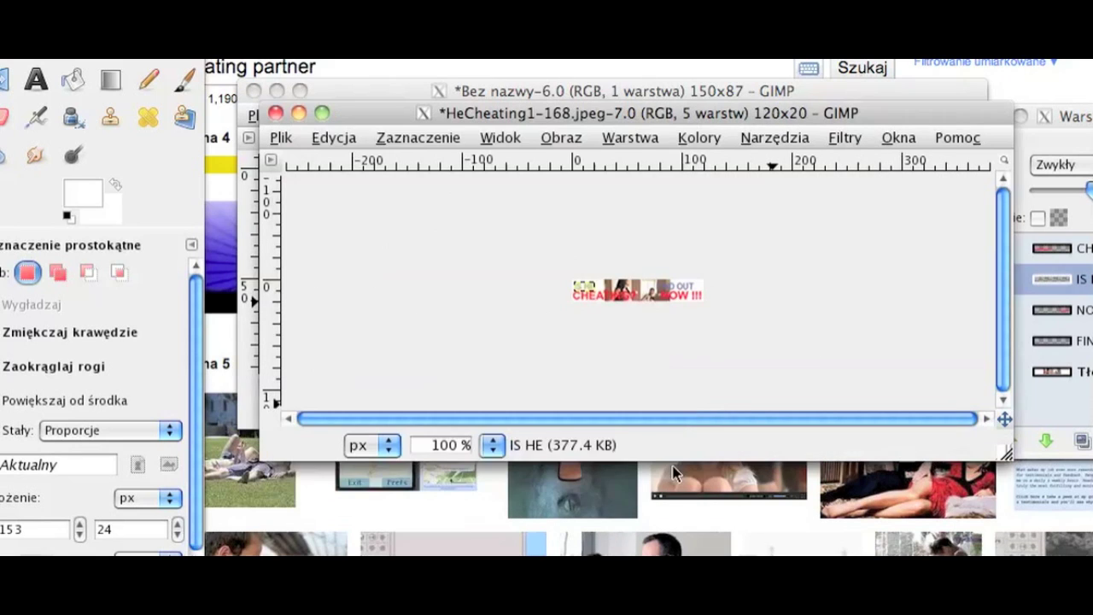
Save the 120 px wide banner as HeCheating1-120.jpeg in the Viva Mobile folder, accepting JPEG quality 100
left_click(282, 138)
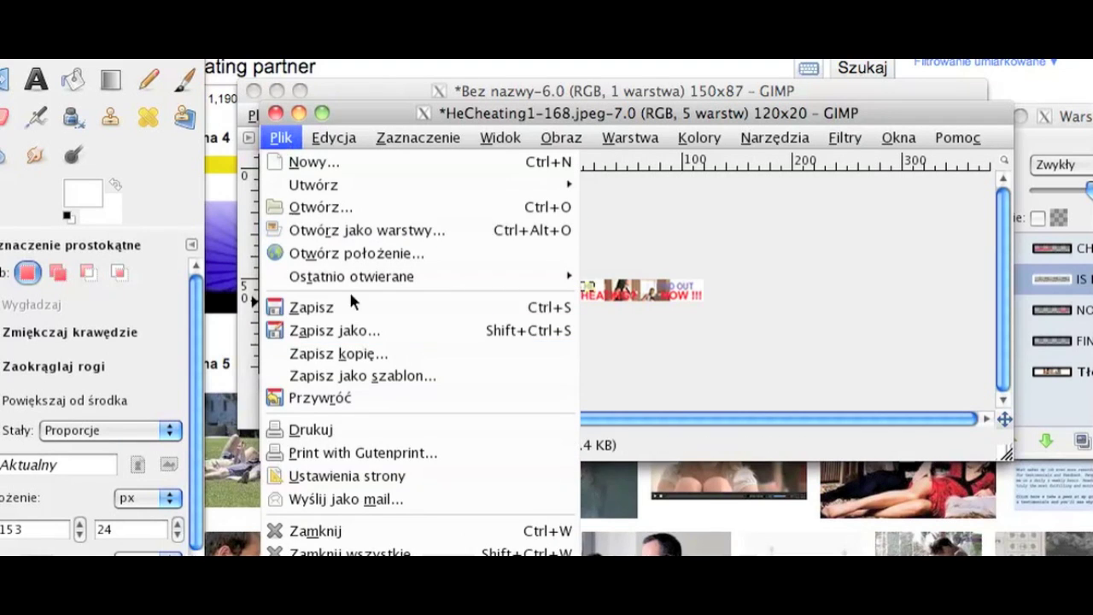
left_click(361, 340)
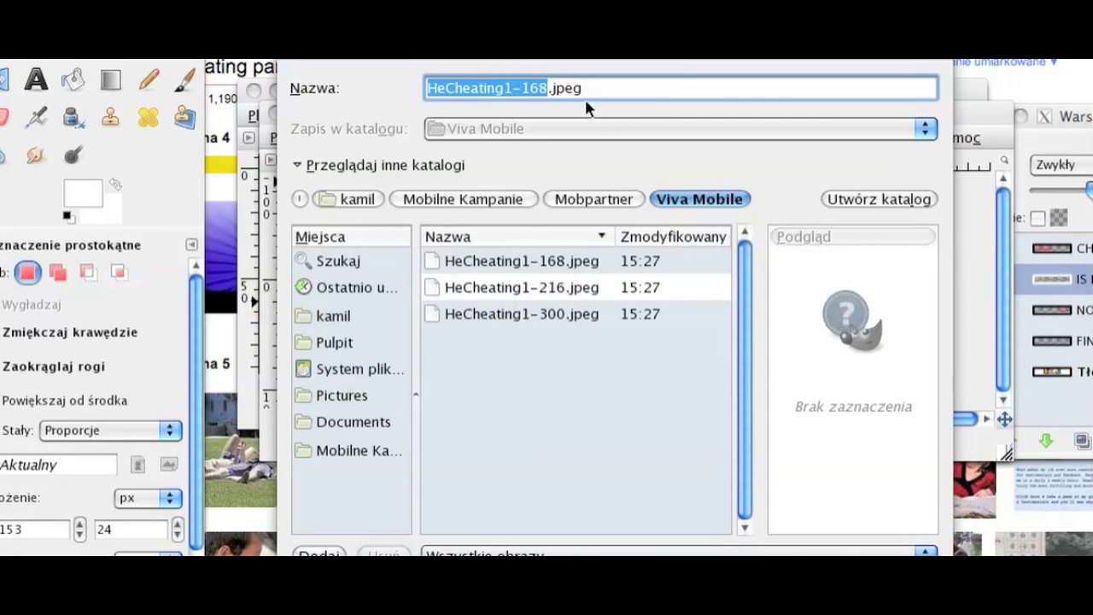
left_click(539, 89)
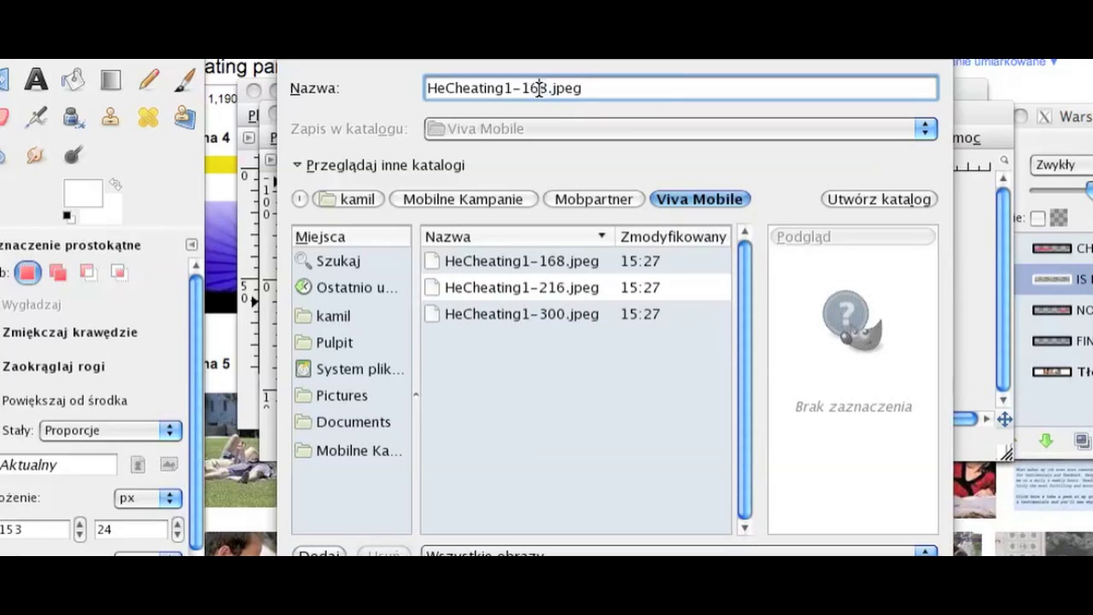
key("BackSpace")
key("BackSpace")
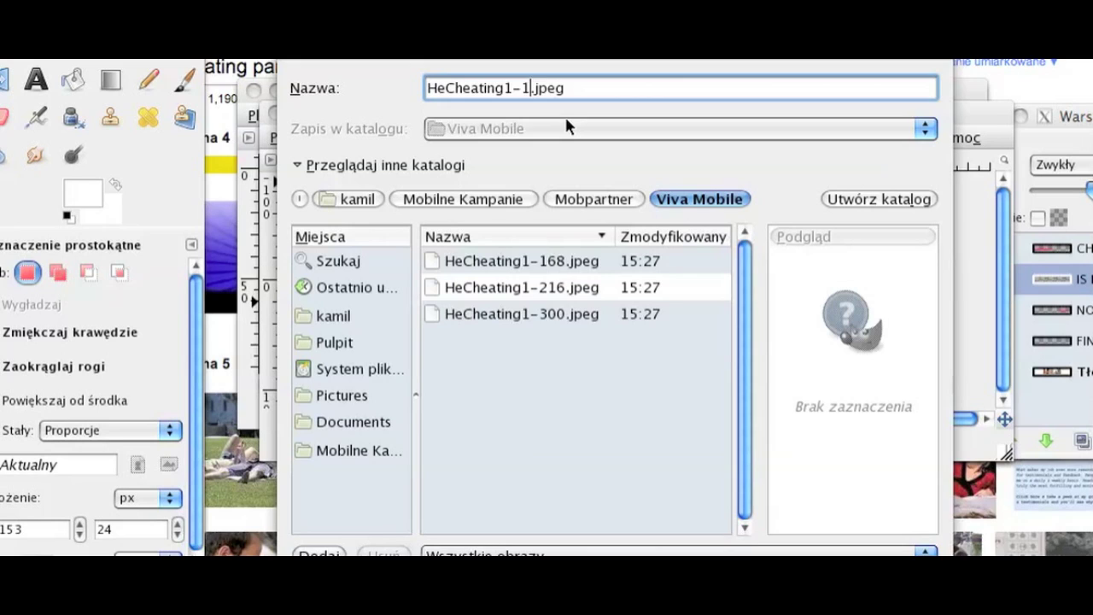
type("20")
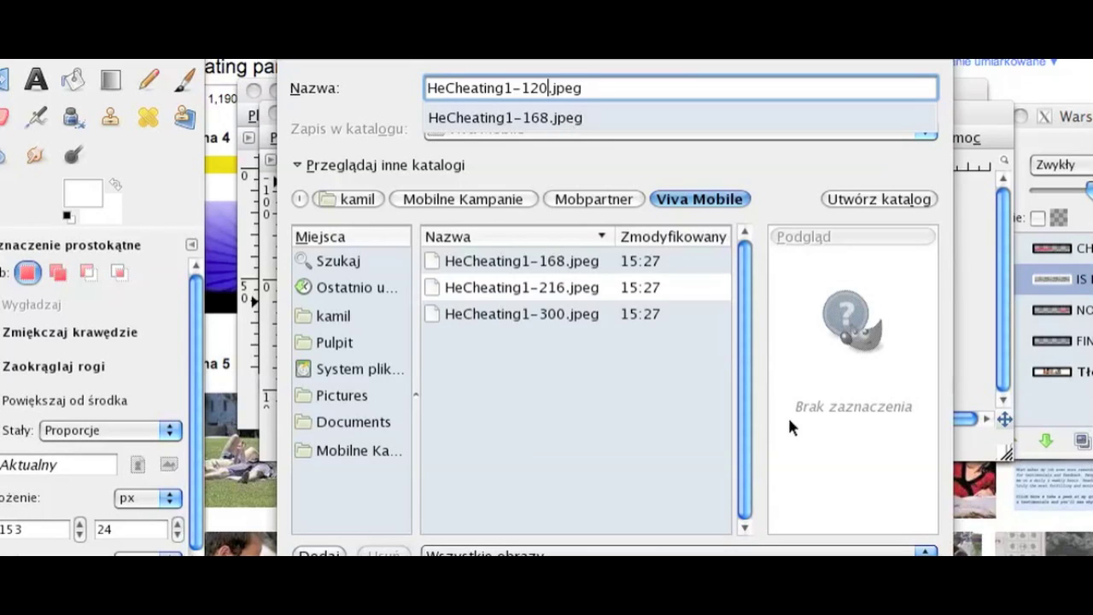
key("Escape")
key("Return")
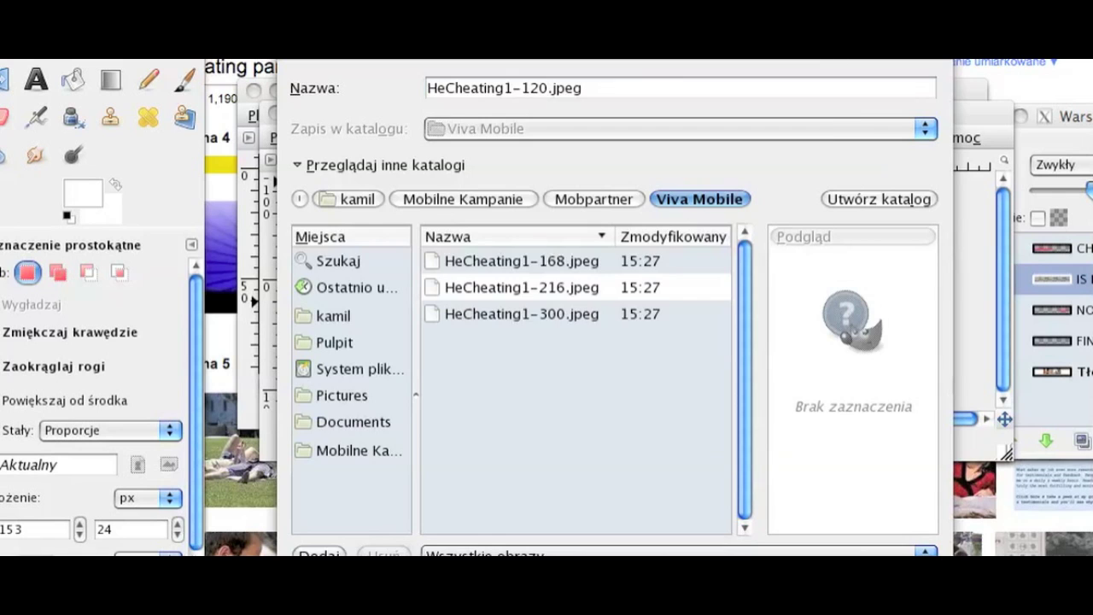
left_click(779, 302)
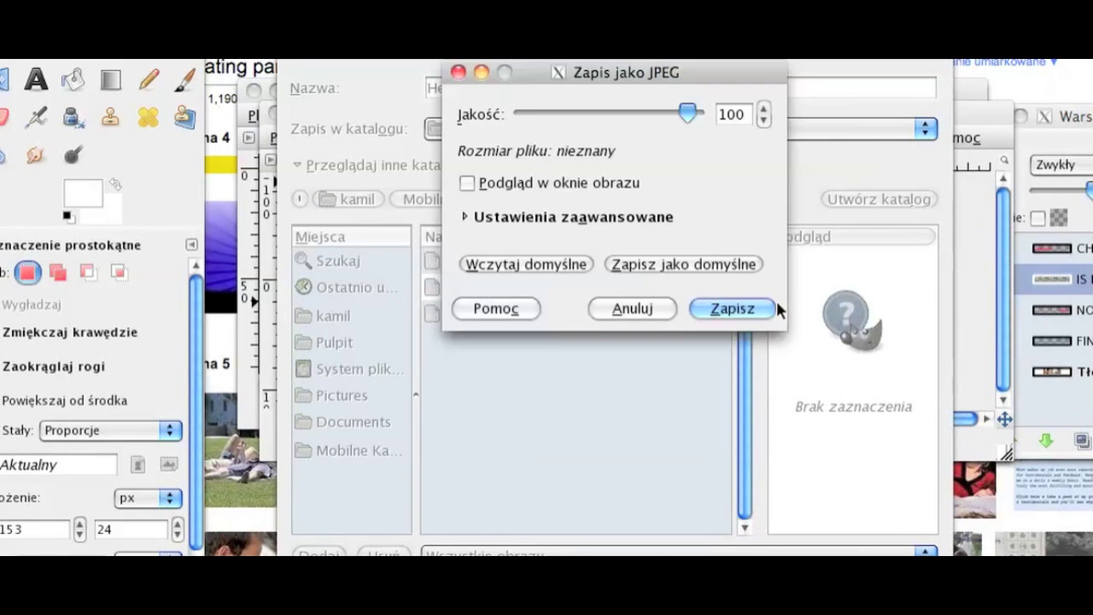
left_click(749, 315)
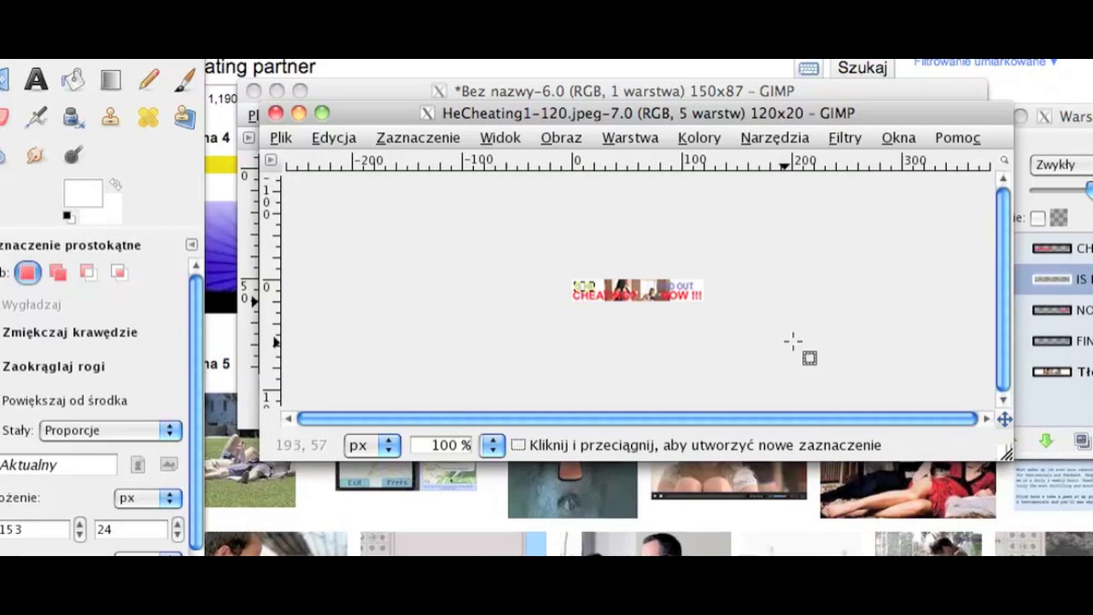
Examine the 120 px banner's legibility enlarged to 400 % and return the view to 100 %
left_click(493, 445)
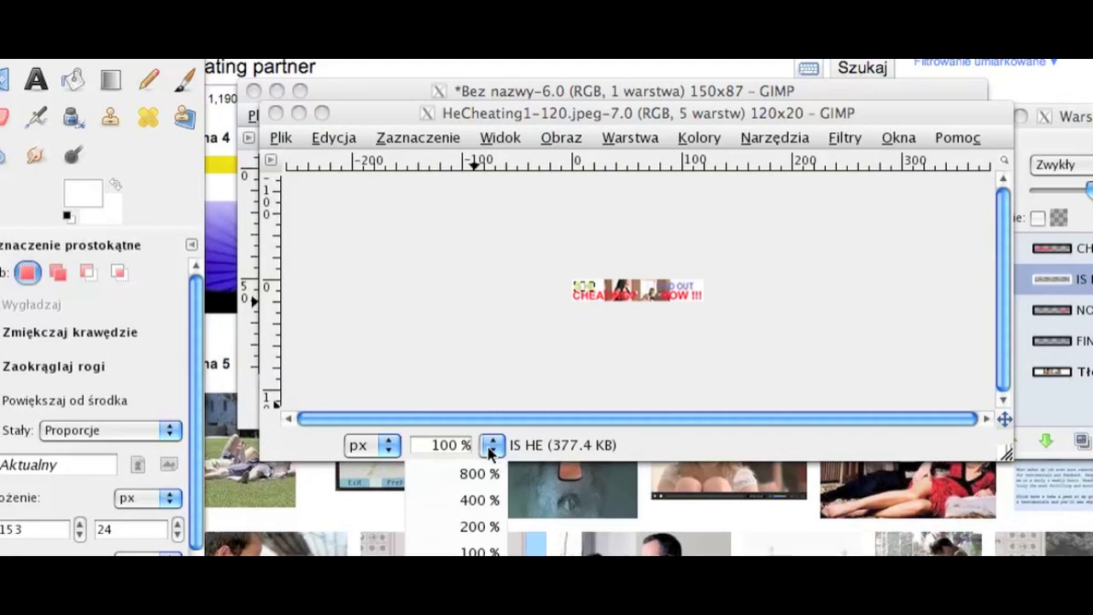
left_click(471, 500)
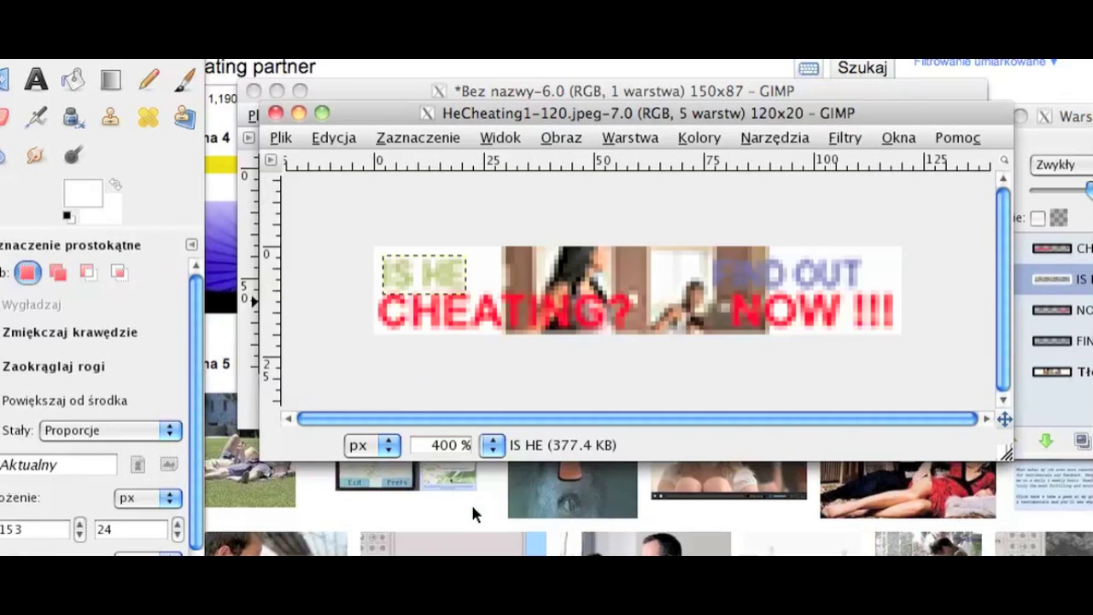
left_click(493, 445)
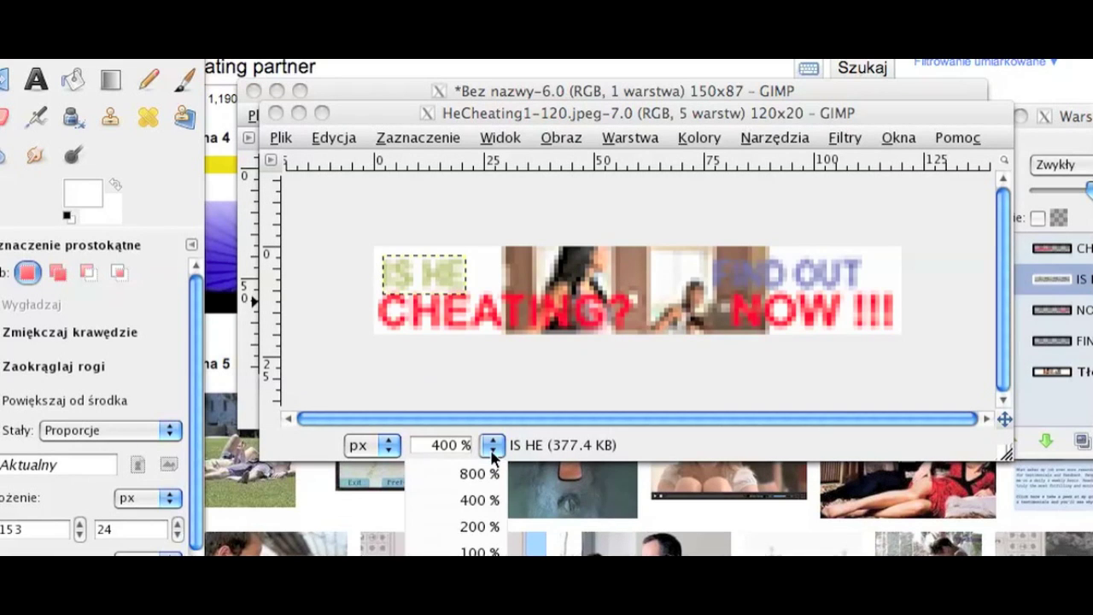
left_click(480, 550)
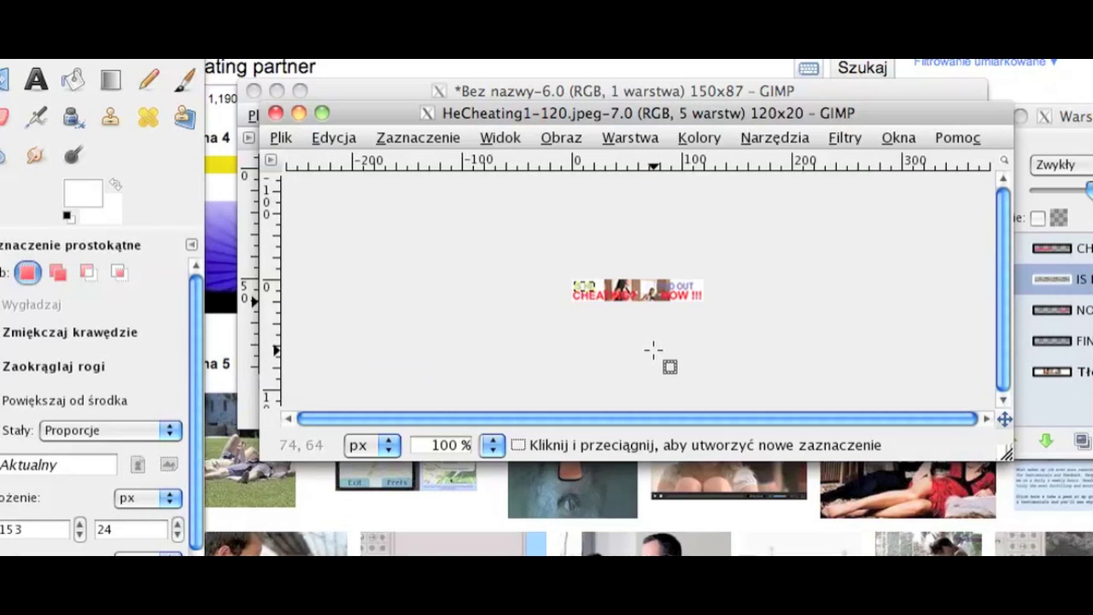
Copy the cheat2.jpg photo from the Google image results in the browser and paste it into GIMP as a new image
left_click(712, 494)
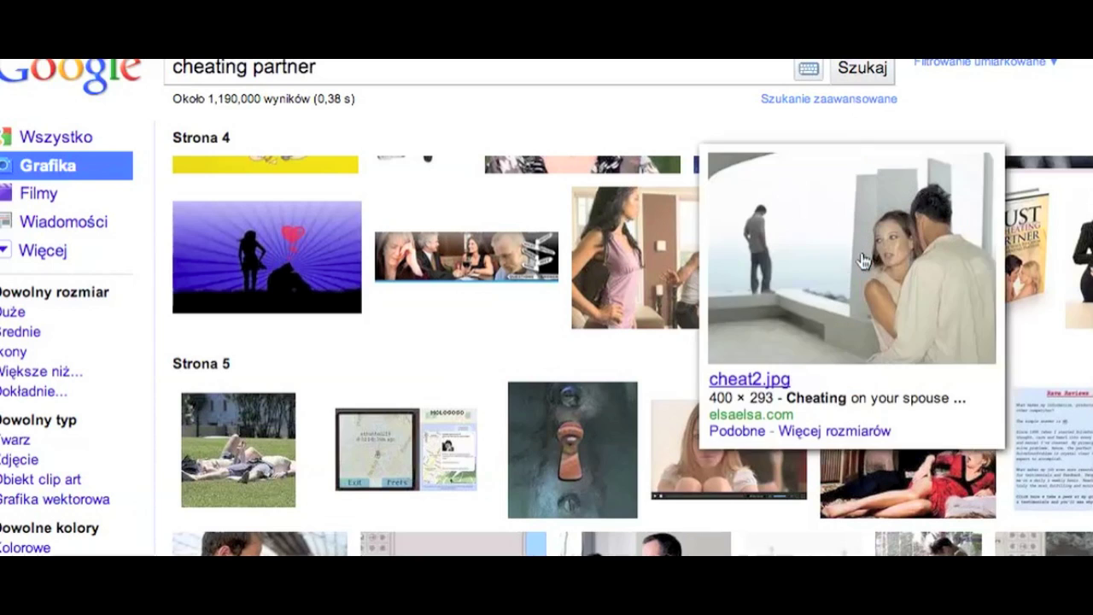
right_click(841, 260)
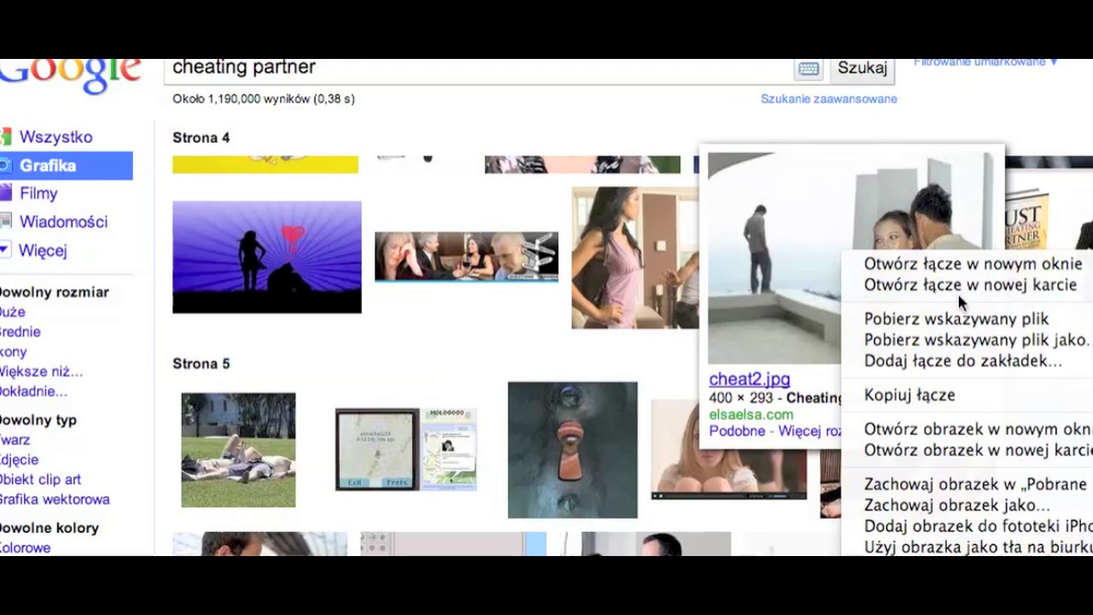
key("Escape")
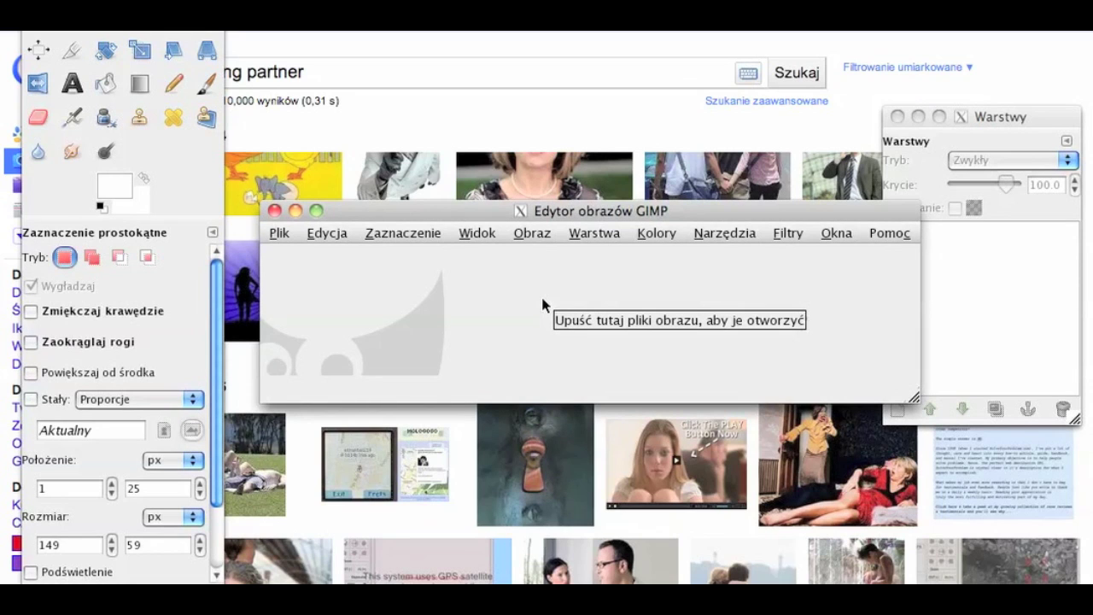
key("ctrl+shift+v")
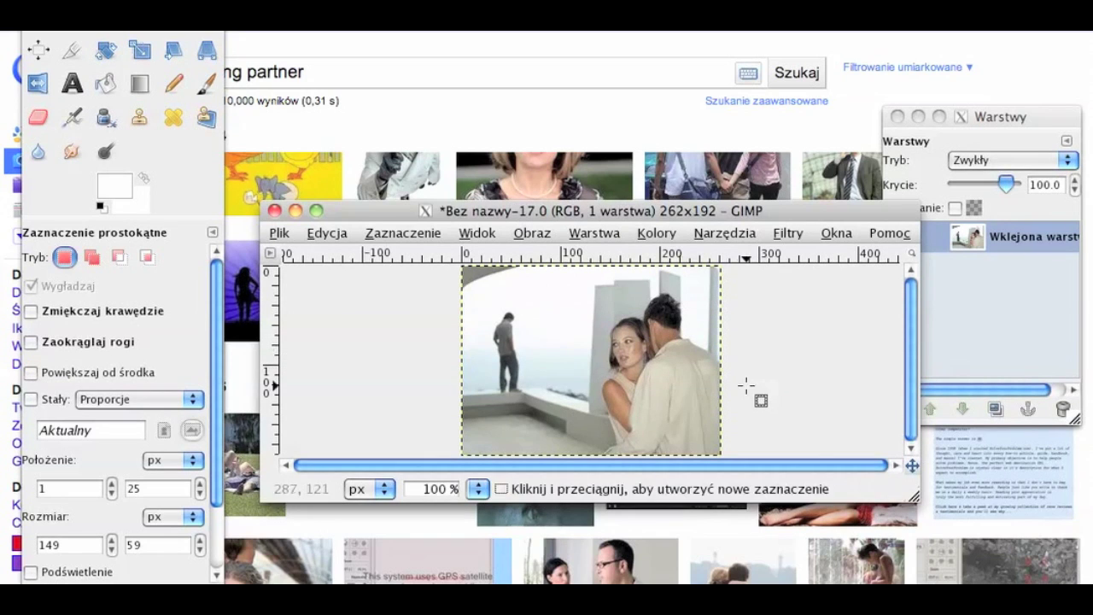
Scale the pasted photo of the couple and the distant man down to 150 × 110 px
left_click_drag(673, 210, 657, 109)
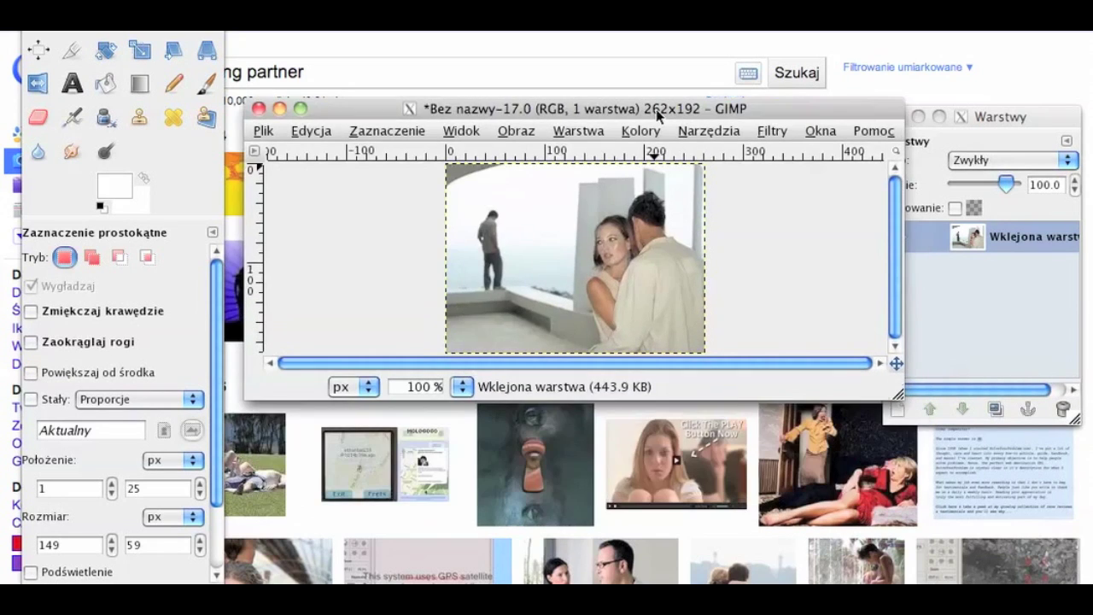
right_click(587, 242)
mouse_move(700, 345)
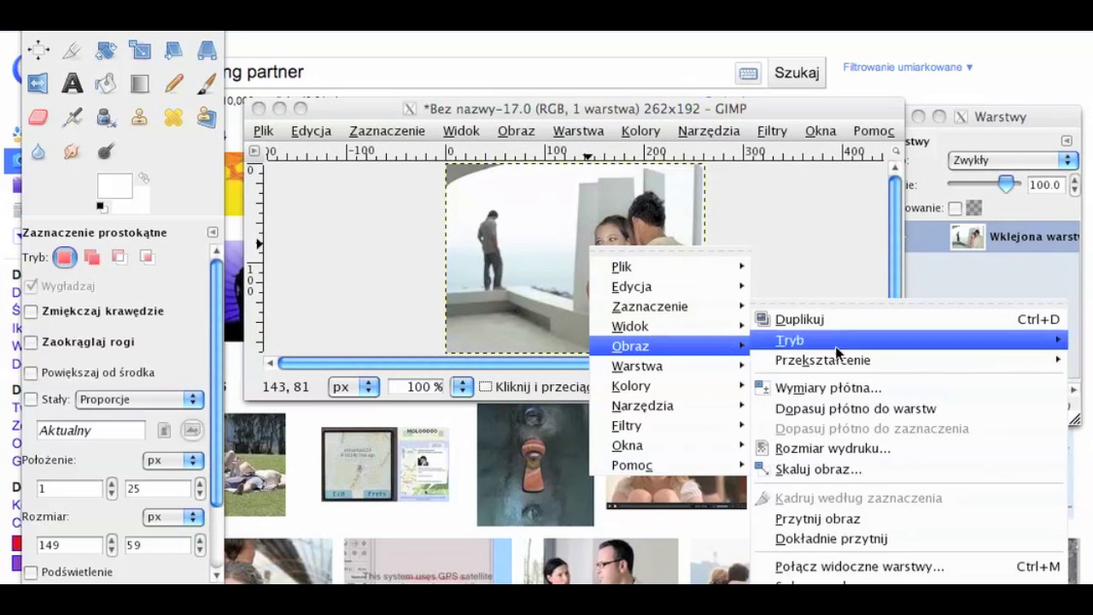
left_click(828, 468)
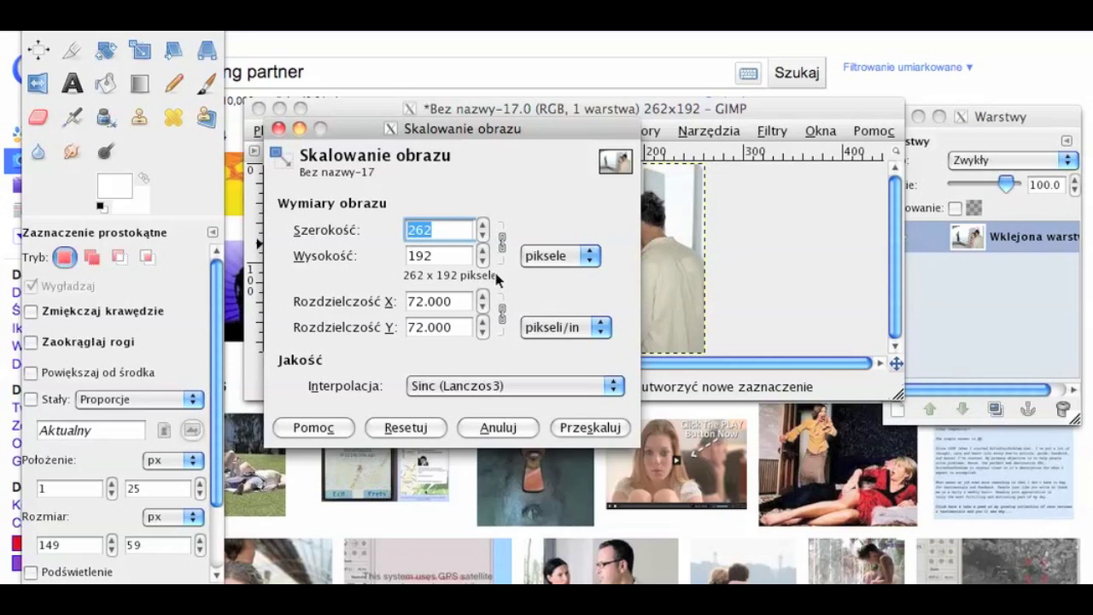
type("150")
key("Return")
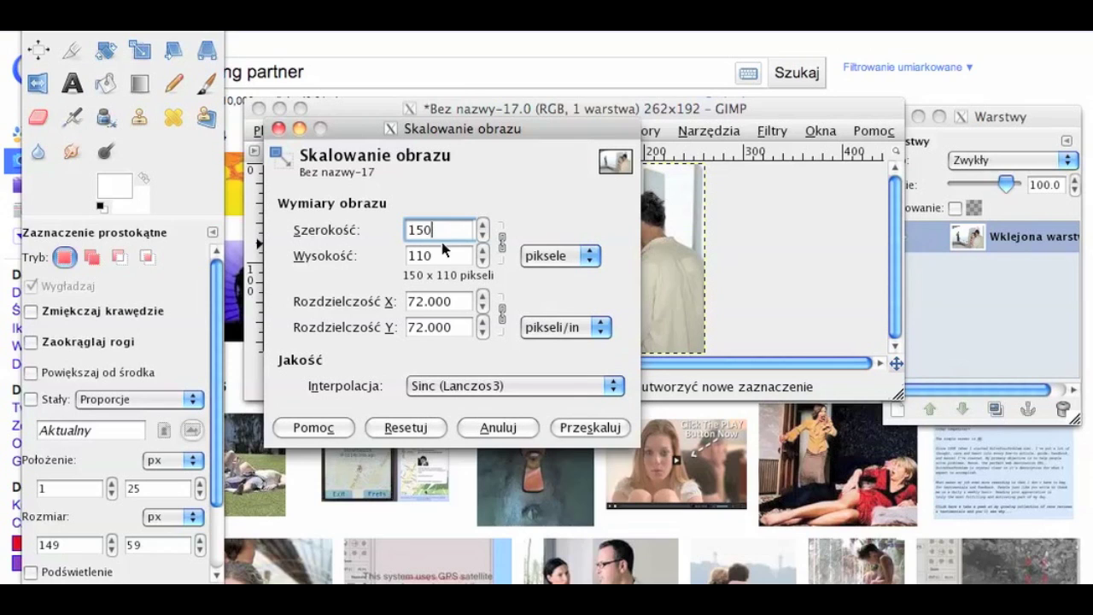
left_click(583, 427)
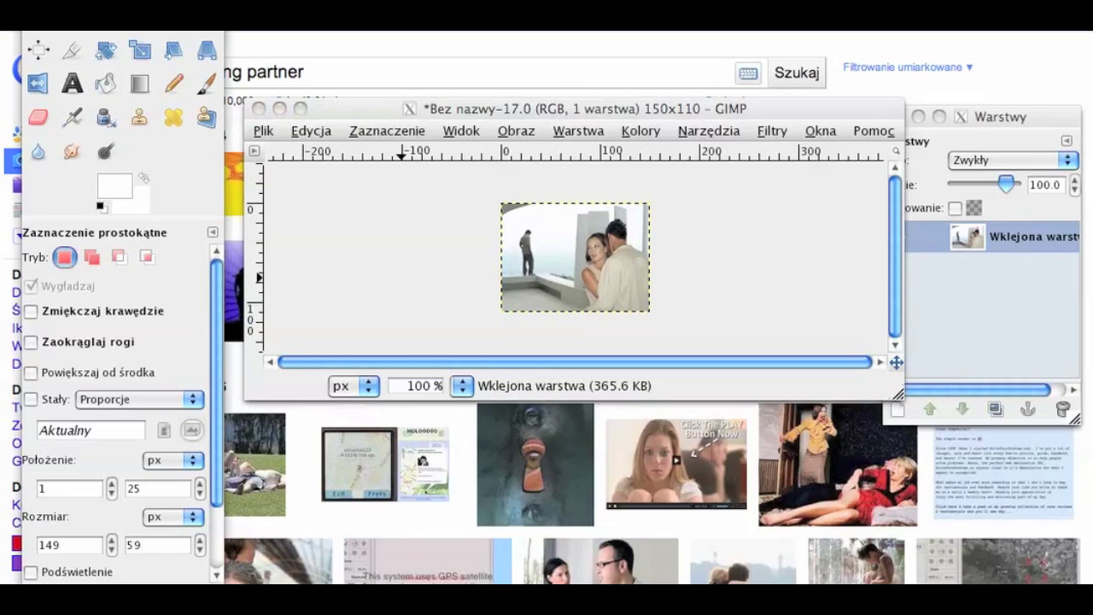
Select a 150 × 50 px strip starting at X 0, Y 25 across the distant man and the couple, and copy it
left_click(504, 227)
left_click_drag(504, 226, 652, 277)
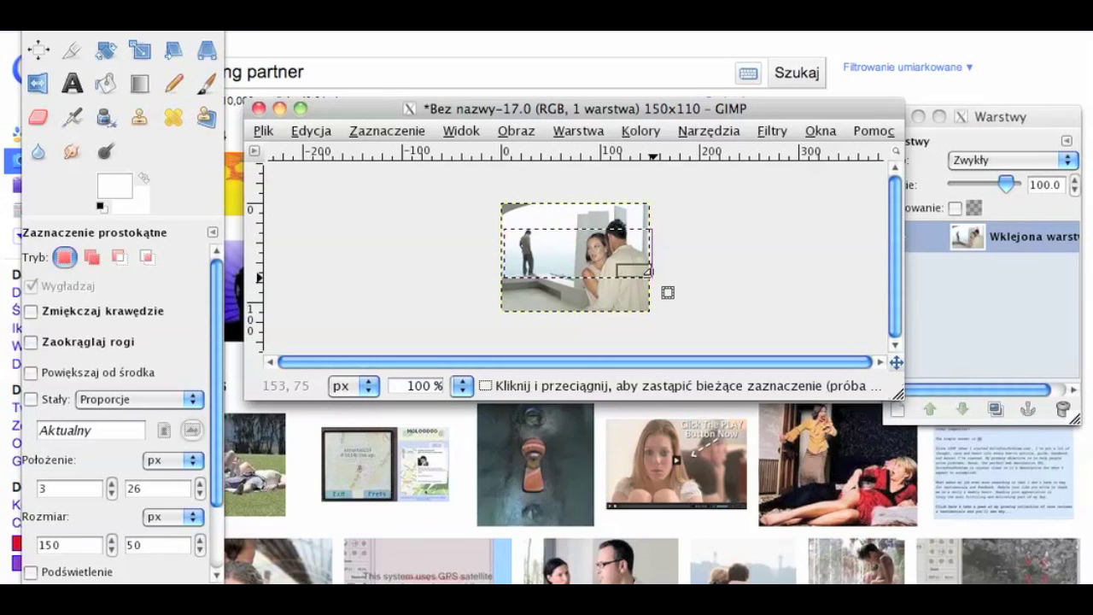
mouse_move(582, 253)
left_mouse_down()
mouse_move(577, 242)
mouse_move(577, 252)
left_mouse_up()
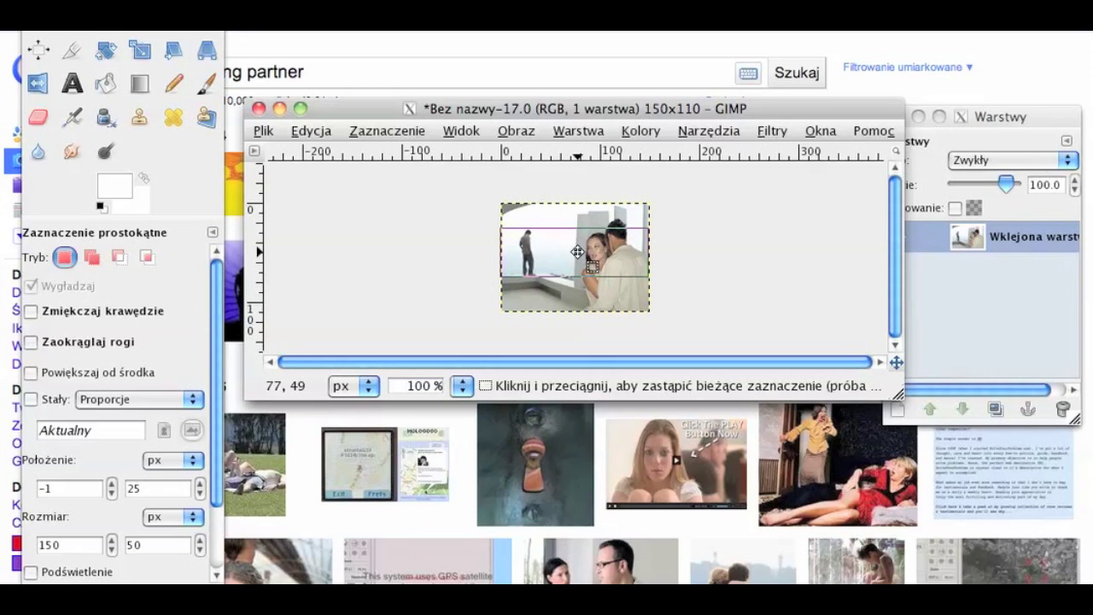
left_click_drag(577, 252, 578, 253)
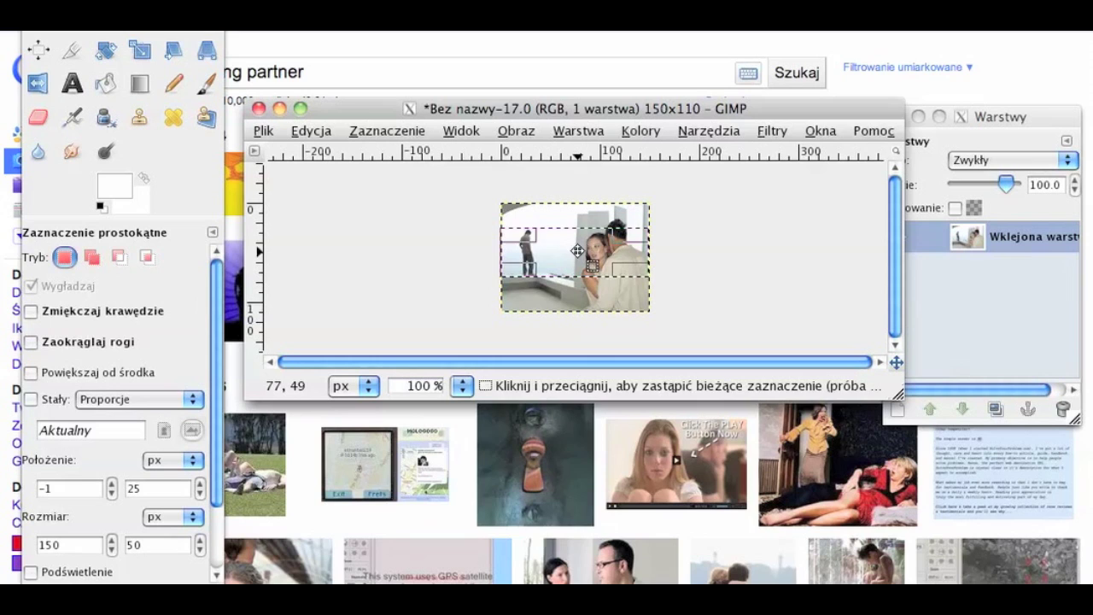
left_click(467, 390)
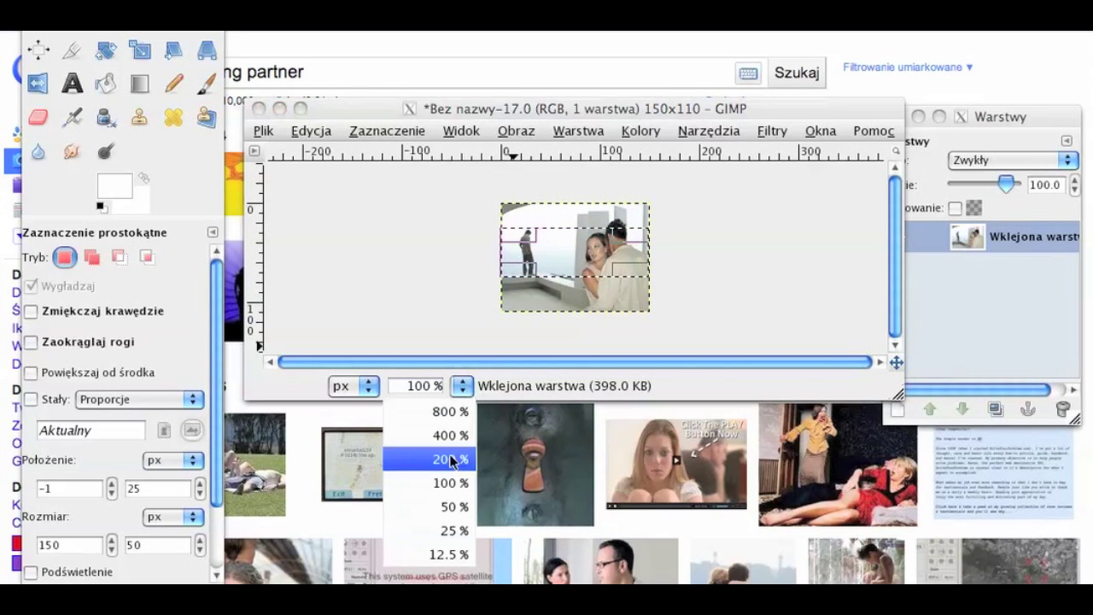
left_click(448, 457)
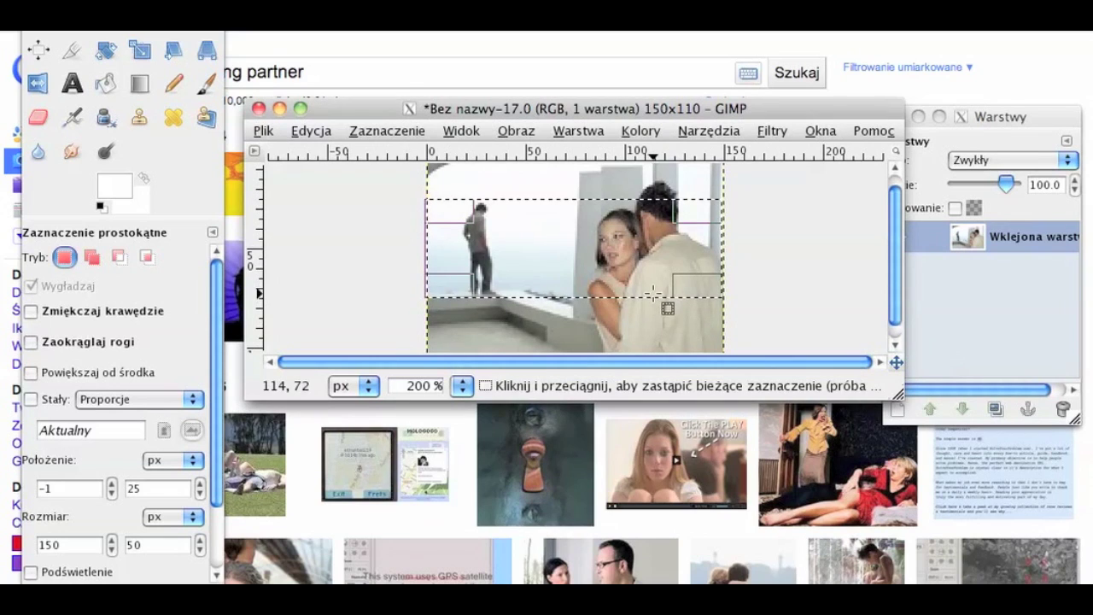
left_click_drag(577, 248, 580, 245)
key("ctrl+c")
Create a new 300 × 50 px image and paste the copied photo strip into it
left_click(262, 130)
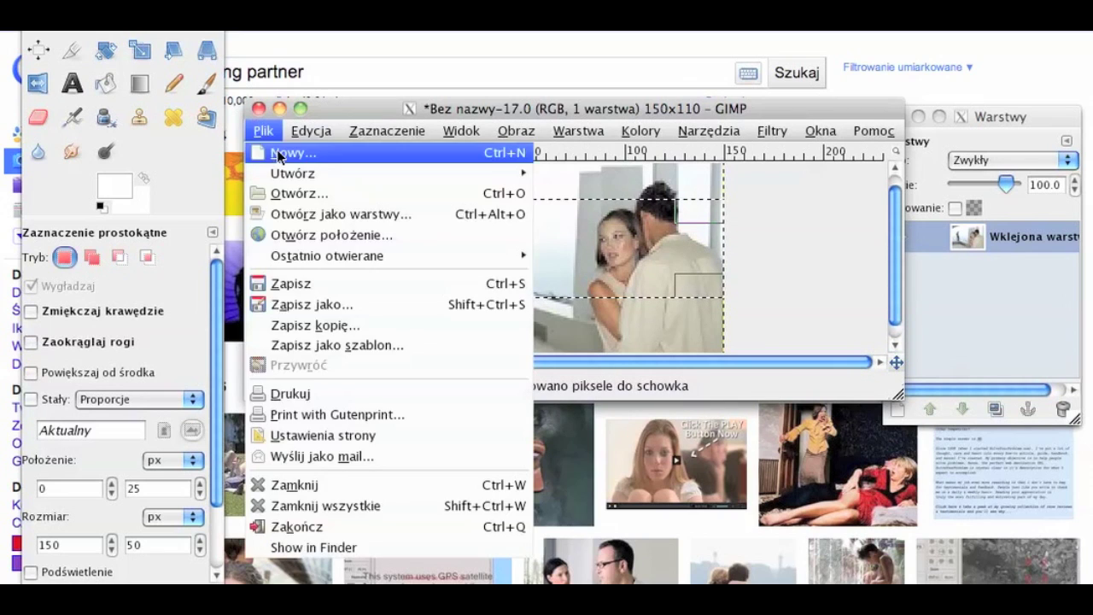
left_click(296, 156)
left_click_drag(371, 224, 293, 225)
type("300")
key("Tab")
type("5")
key("Return")
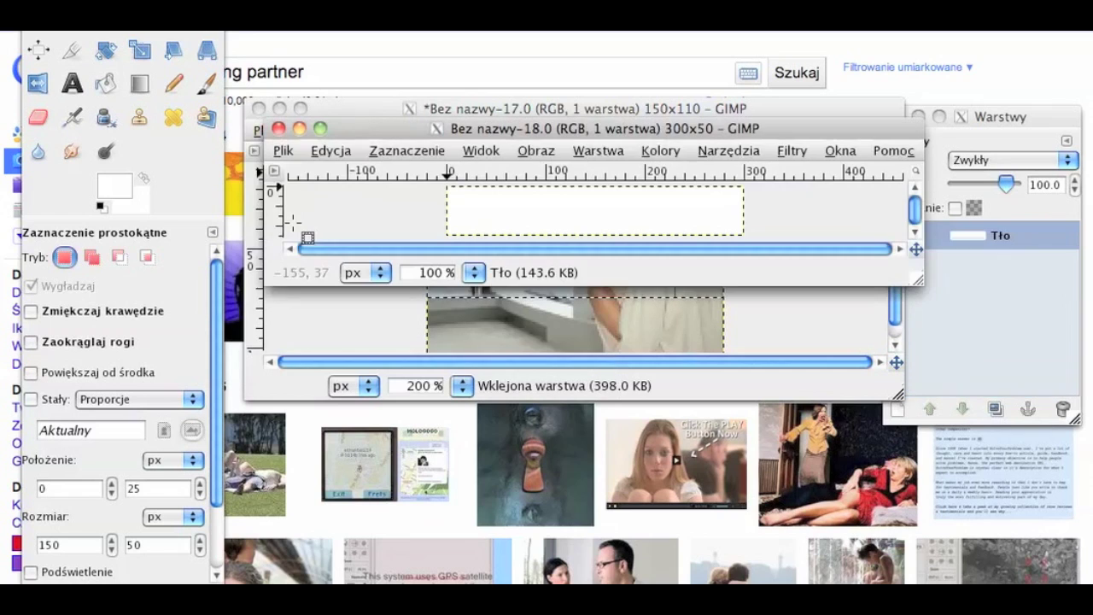
key("ctrl")
key("ctrl+v")
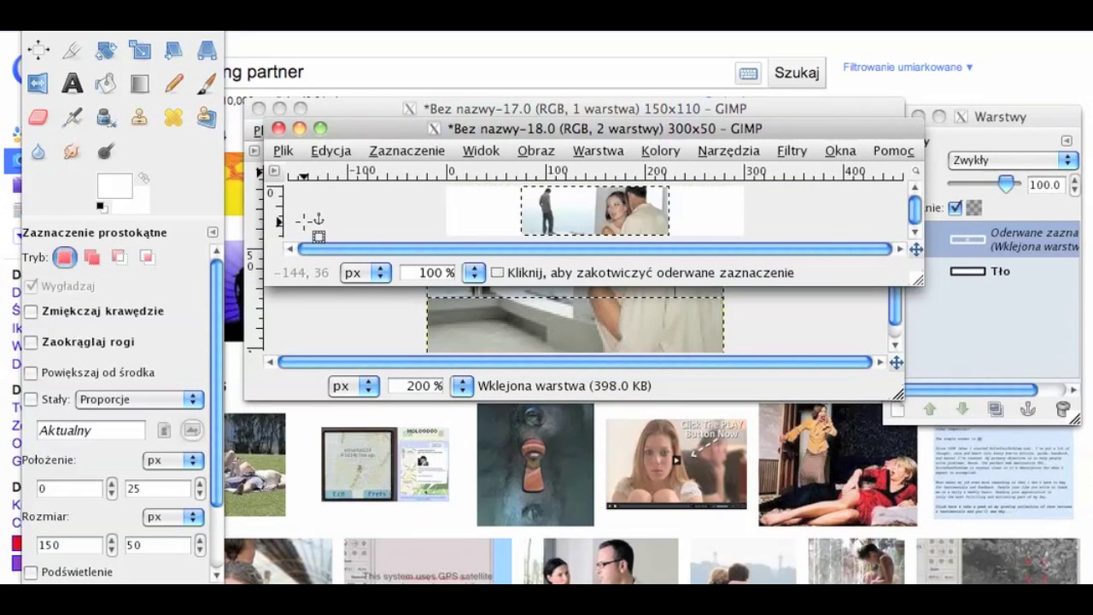
Add the text "IS SHE" in a box about 51 × 22 px on the blank area beside the distant man
left_click(473, 273)
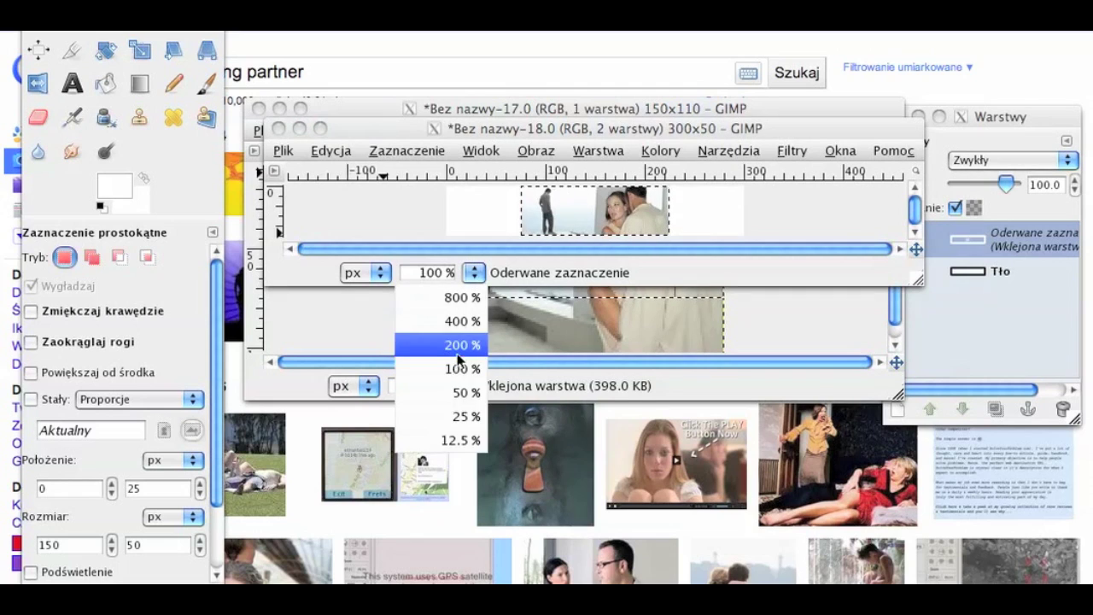
left_click(447, 344)
left_click_drag(919, 282, 931, 436)
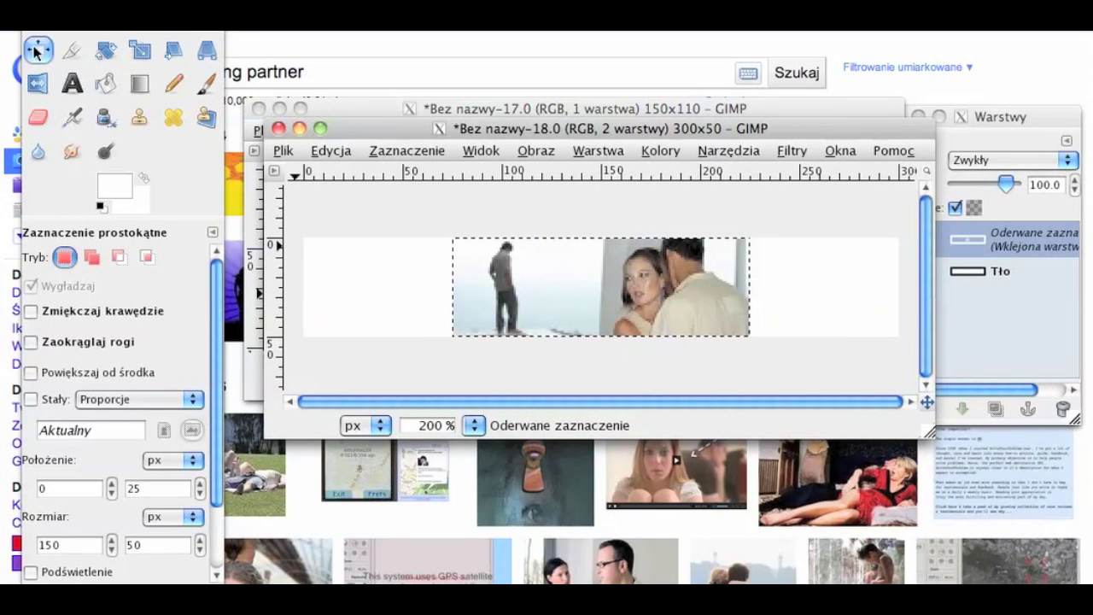
left_click(72, 83)
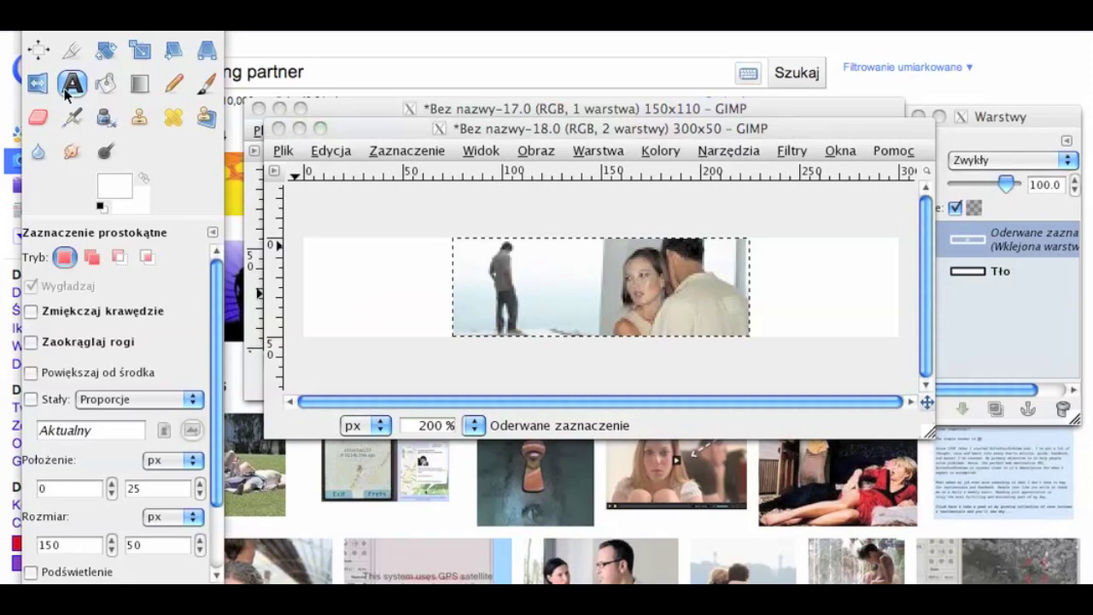
left_click(329, 252)
left_click_drag(318, 236, 431, 292)
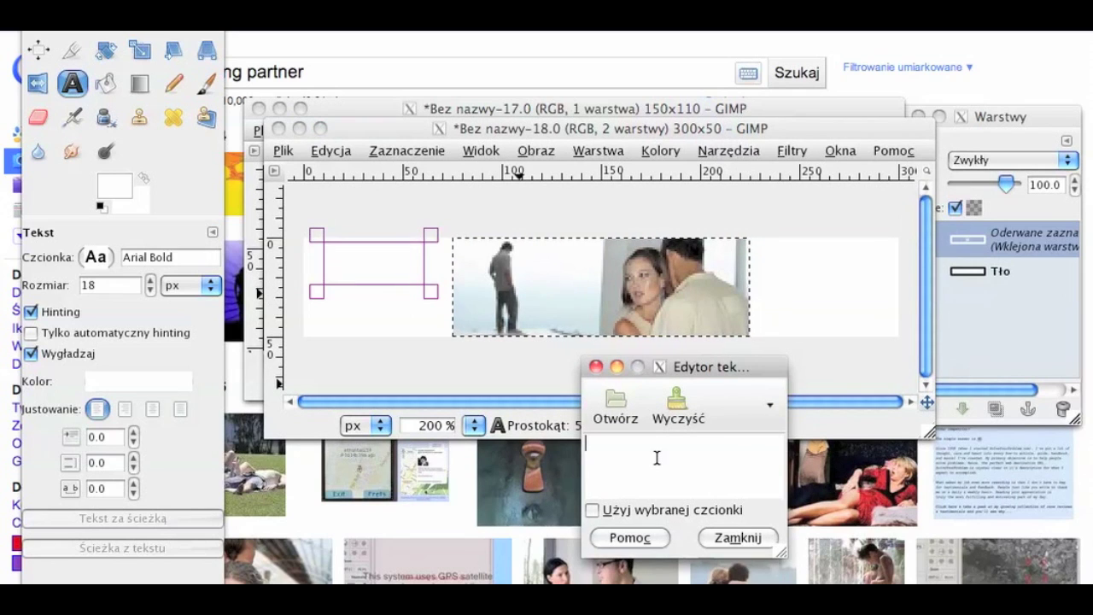
type("IS ")
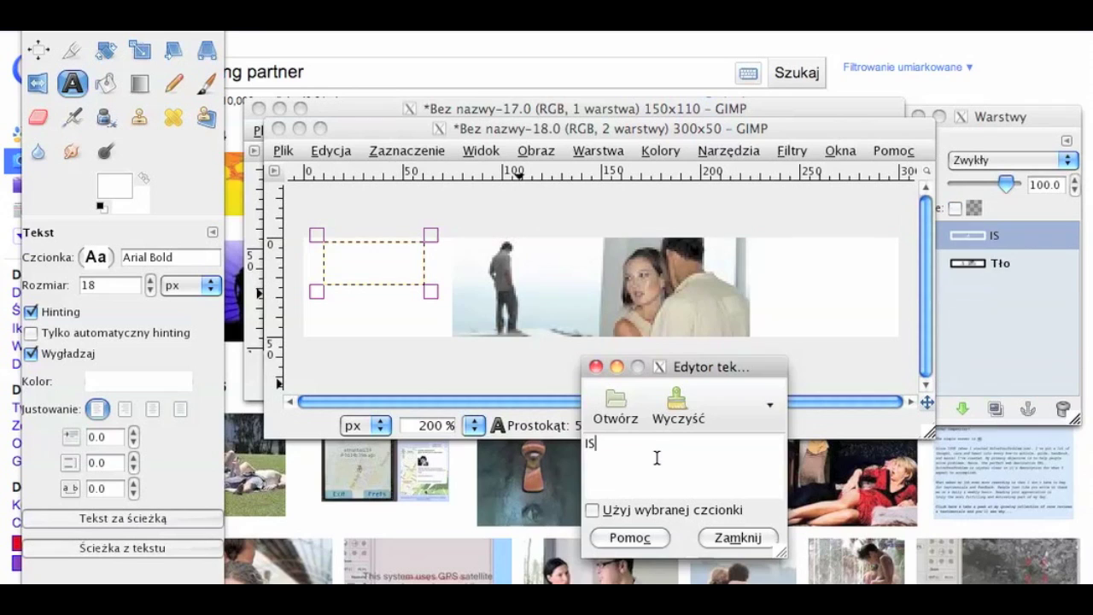
type("SHE")
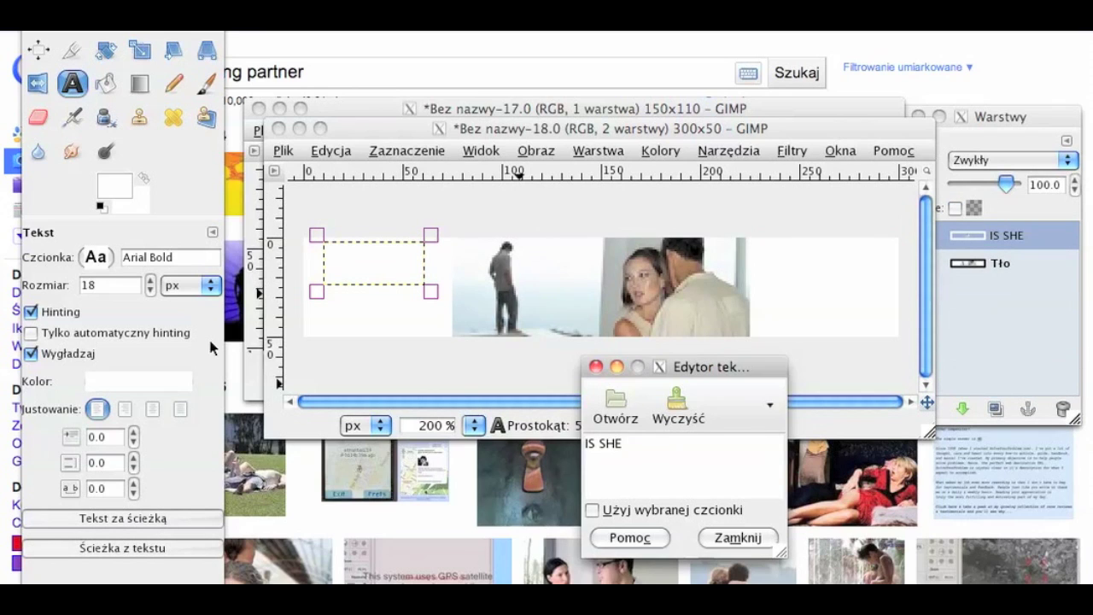
Colour the "IS SHE" text olive green using the saved colour a1a44d
left_click(144, 381)
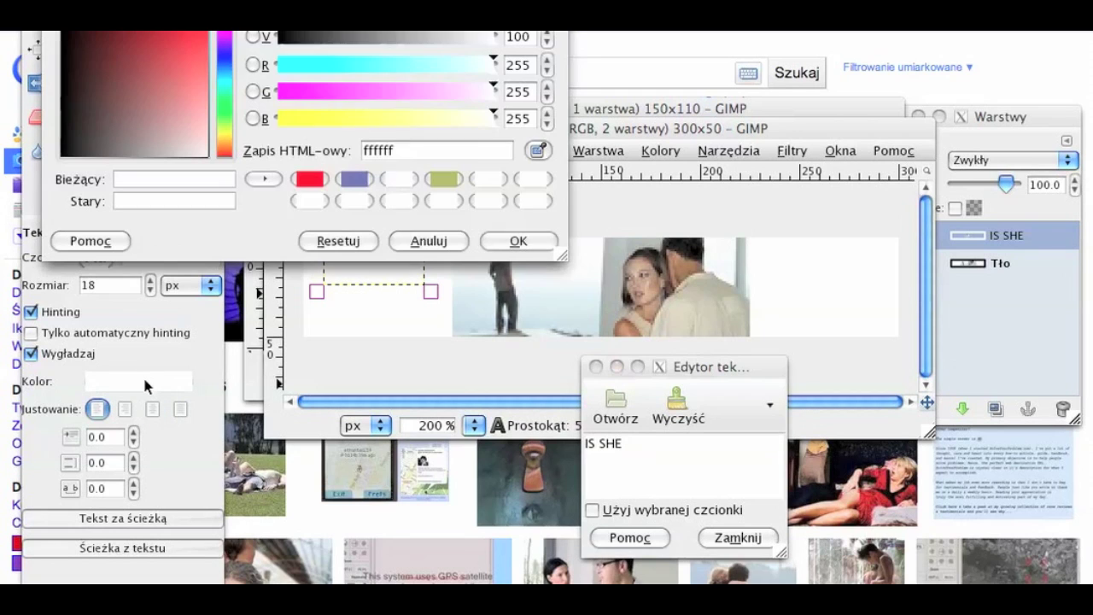
left_click(442, 180)
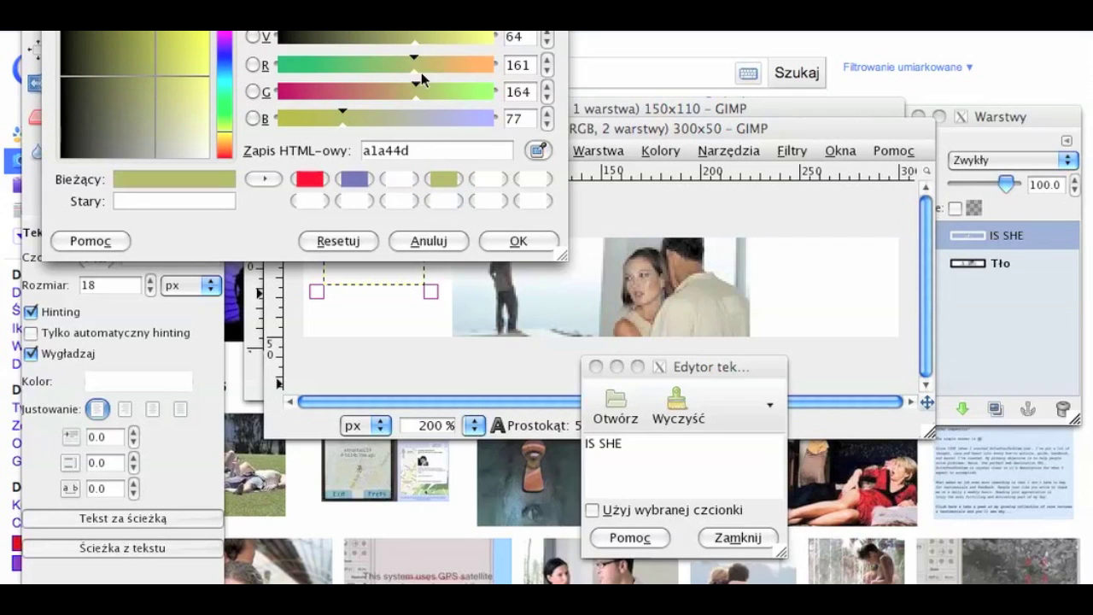
left_click(518, 241)
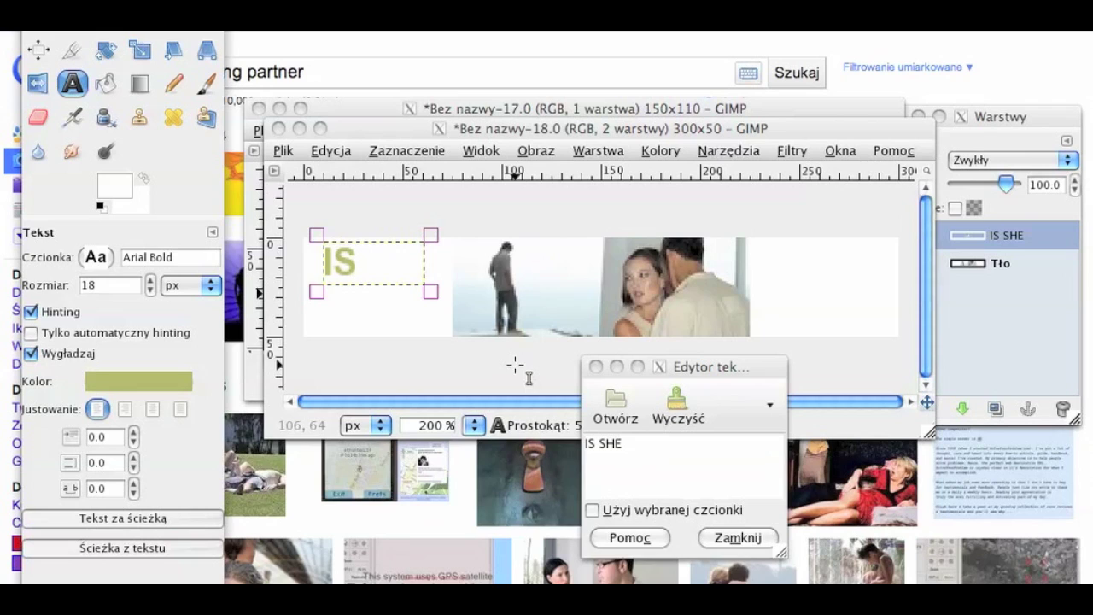
Widen the "IS SHE" text box so both words fit and position it at the banner's left edge
left_click(434, 285)
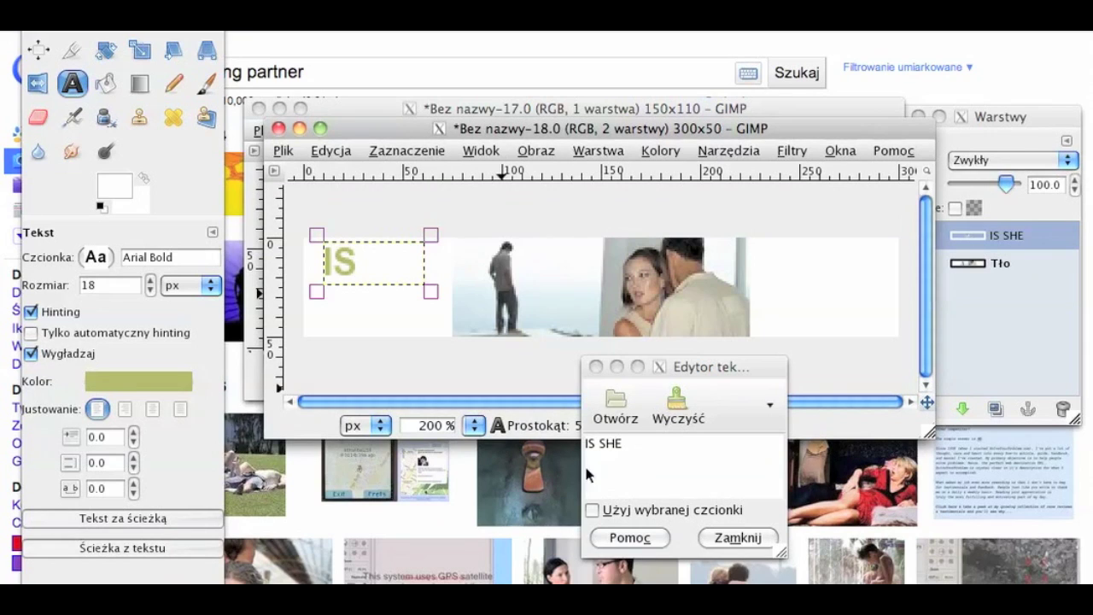
left_click(715, 536)
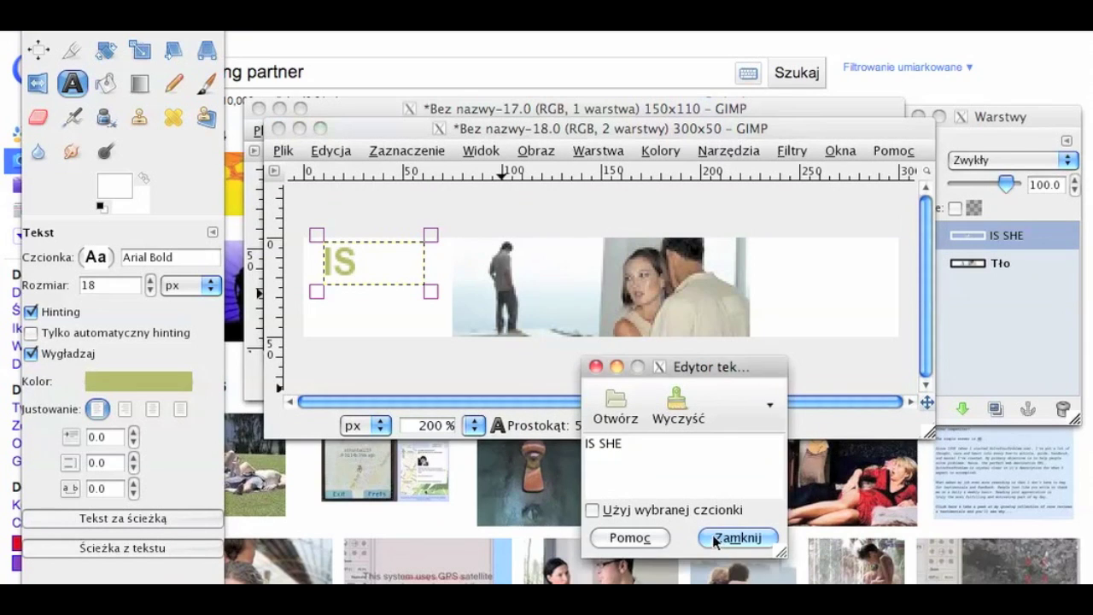
left_click(714, 537)
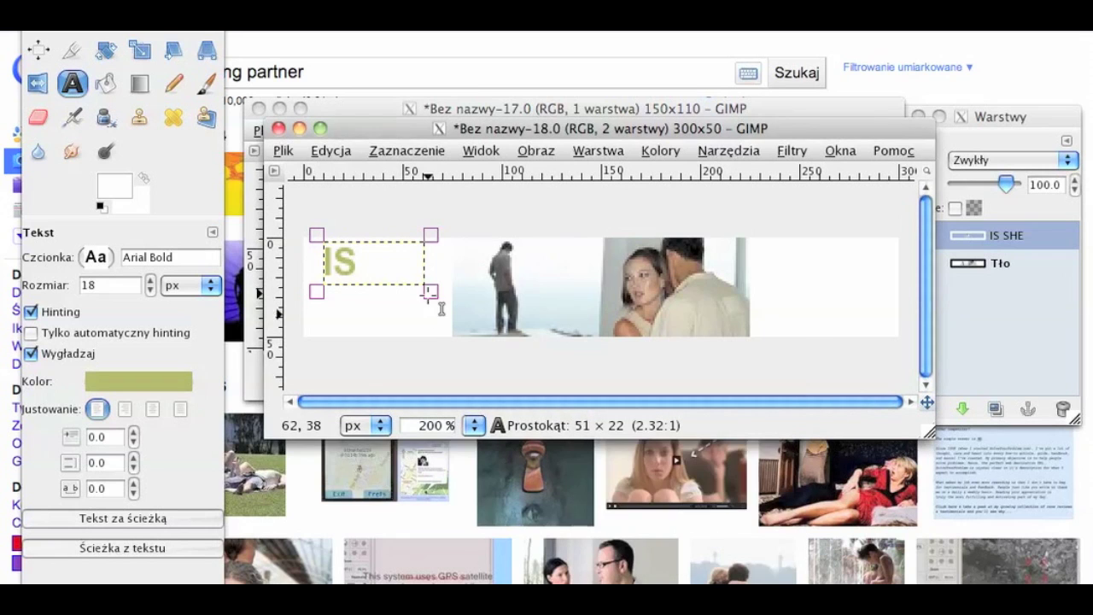
left_click(427, 277)
left_click_drag(431, 276, 455, 277)
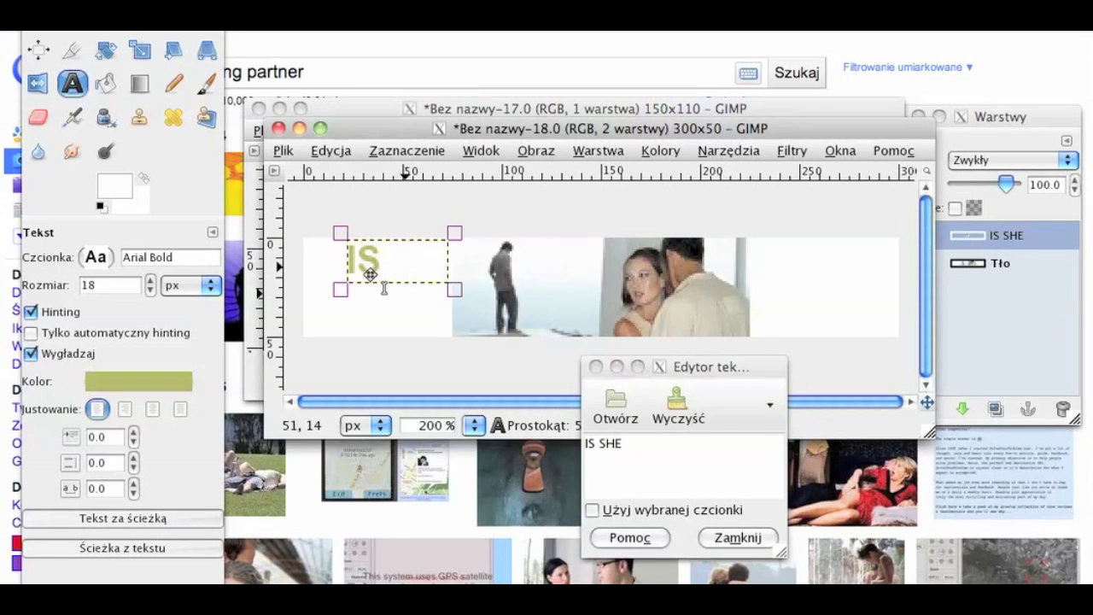
left_click_drag(370, 274, 359, 271)
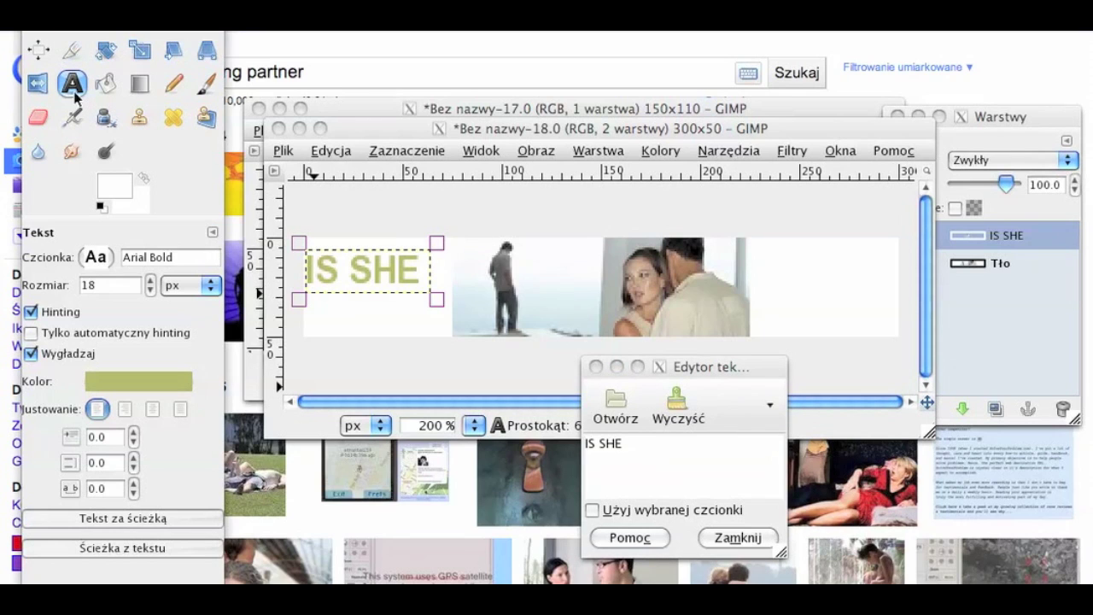
Add the text "CHEATING?" below "IS SHE" in a box about 106 × 20 px reaching over the distant man
left_click(329, 316)
left_click(318, 340)
left_click_drag(315, 333, 541, 306)
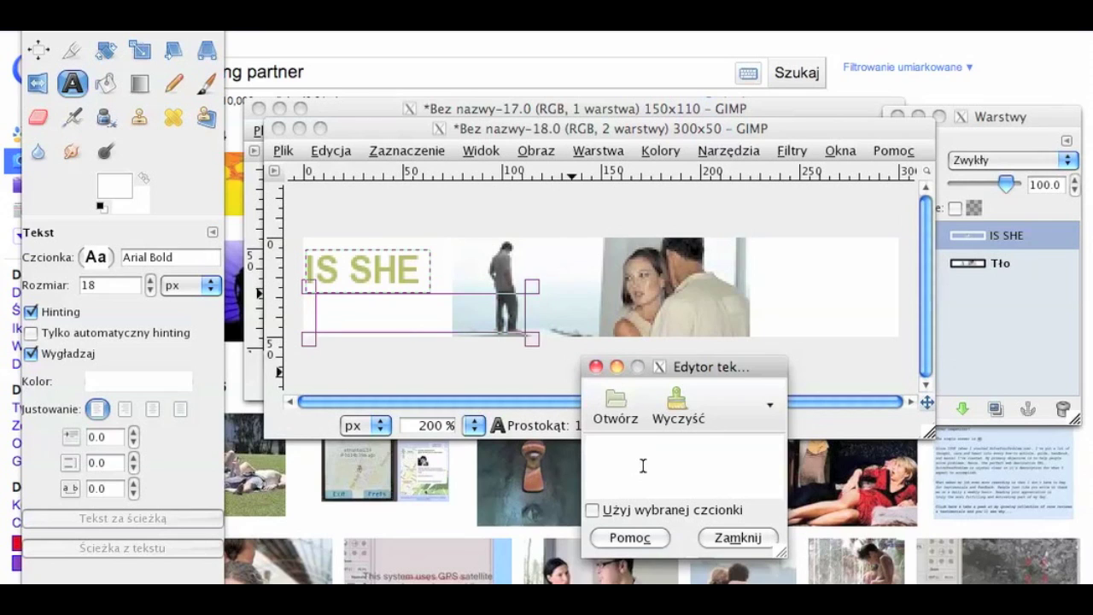
type("CHEATING")
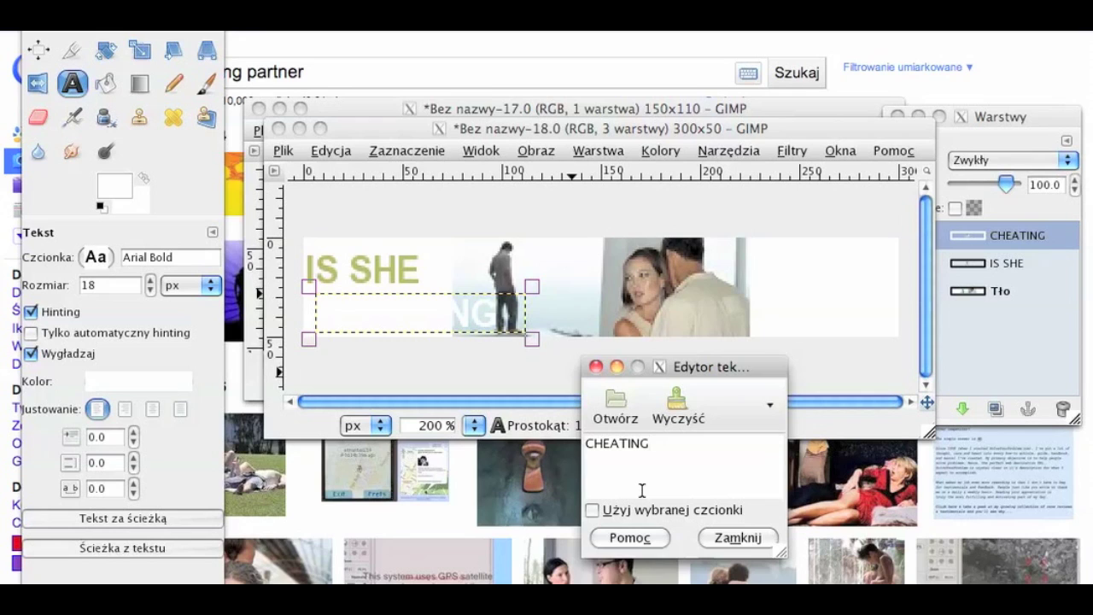
type("?")
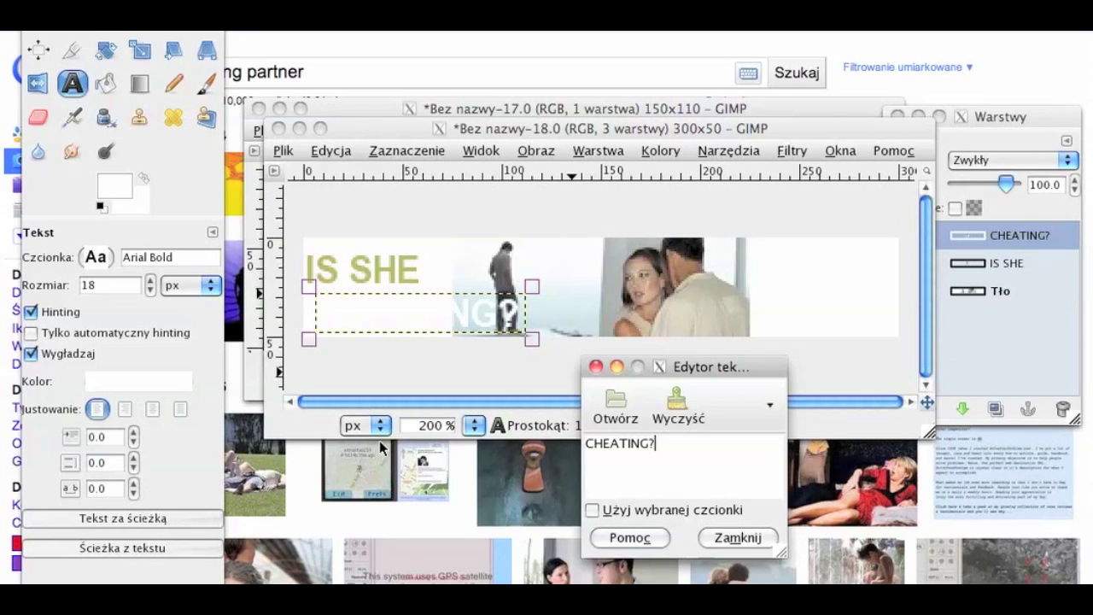
Colour "CHEATING?" red using the saved colour f10000 and shift it slightly right and up beneath "IS SHE"
left_click(154, 383)
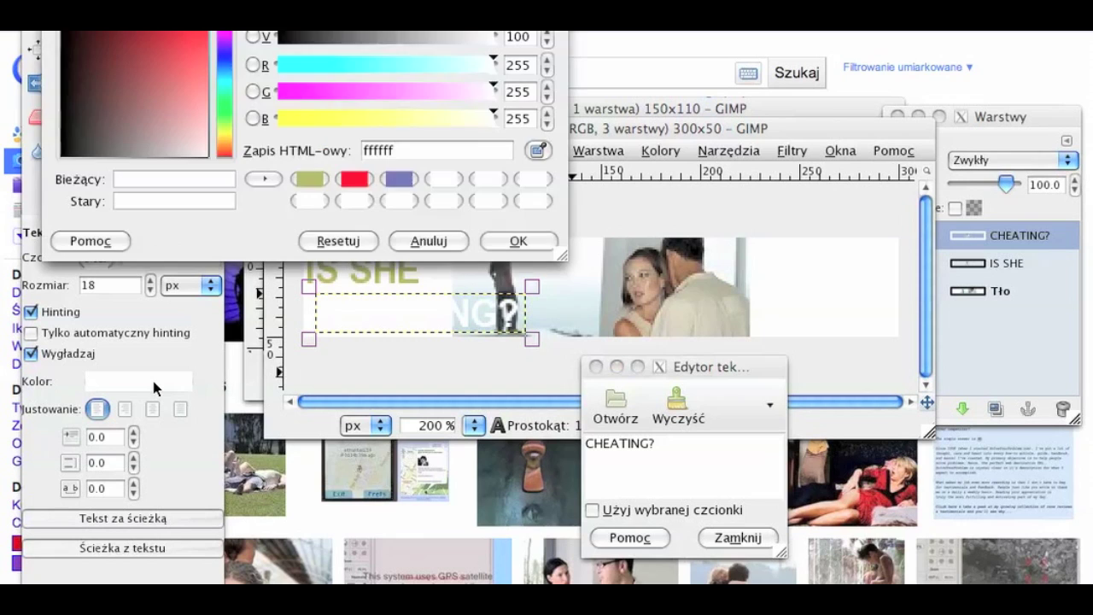
left_click(357, 178)
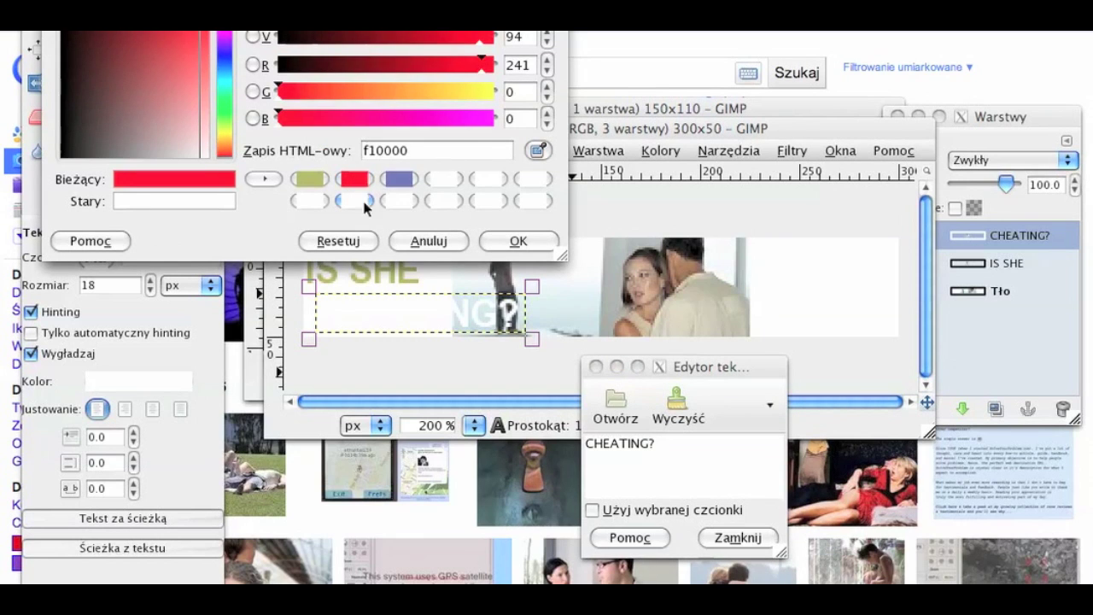
left_click(519, 241)
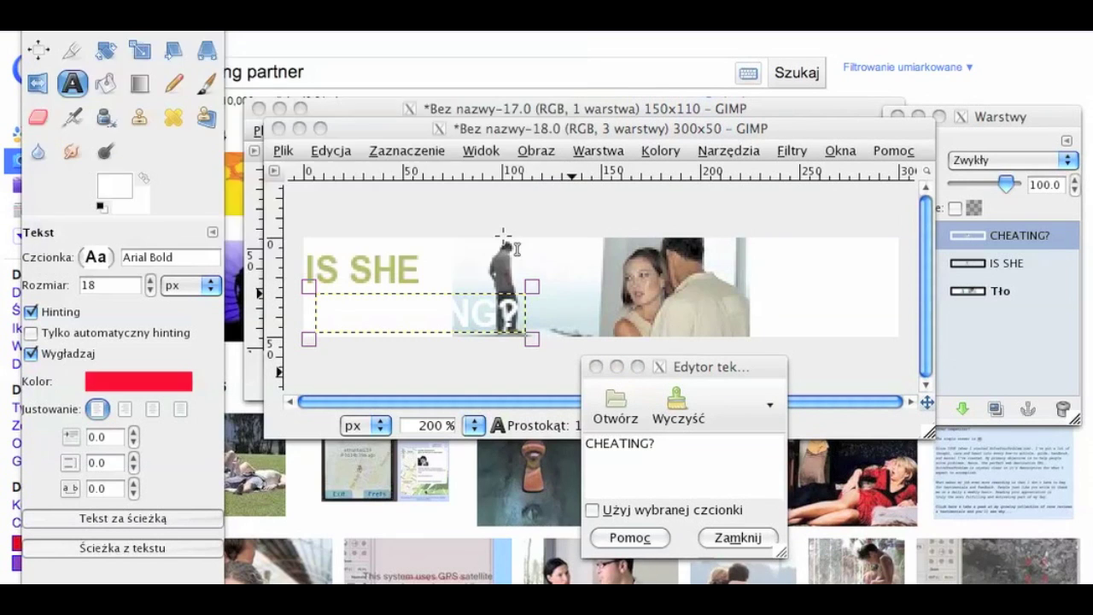
left_click(424, 316)
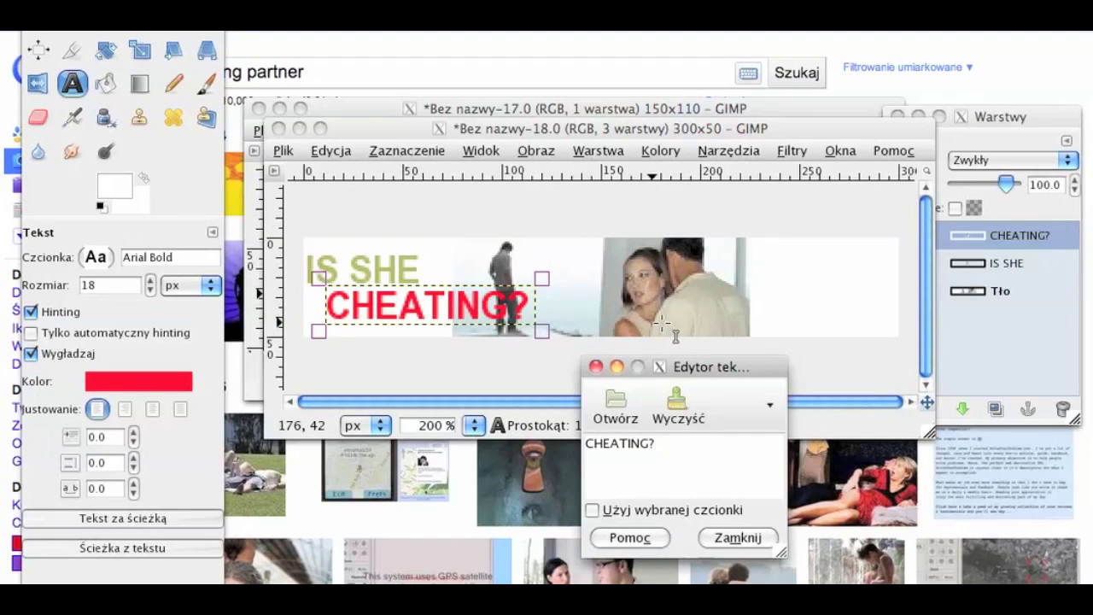
left_click(737, 538)
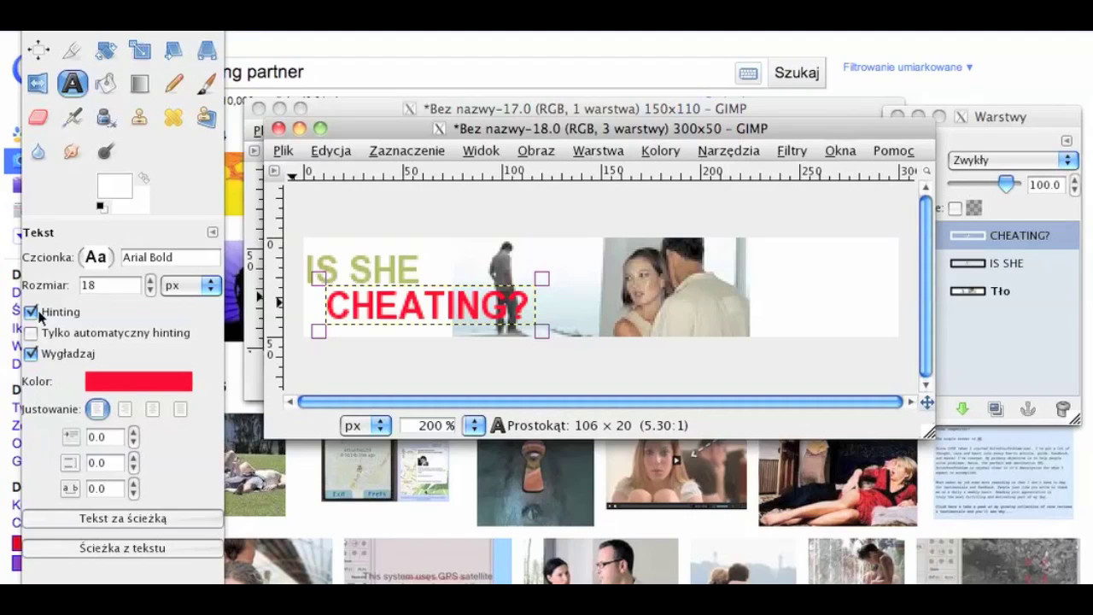
Add the text "Touch here" in a box on the blank area to the right of the couple
left_click(74, 83)
left_click(732, 248)
left_click_drag(732, 249, 892, 292)
left_click(616, 439)
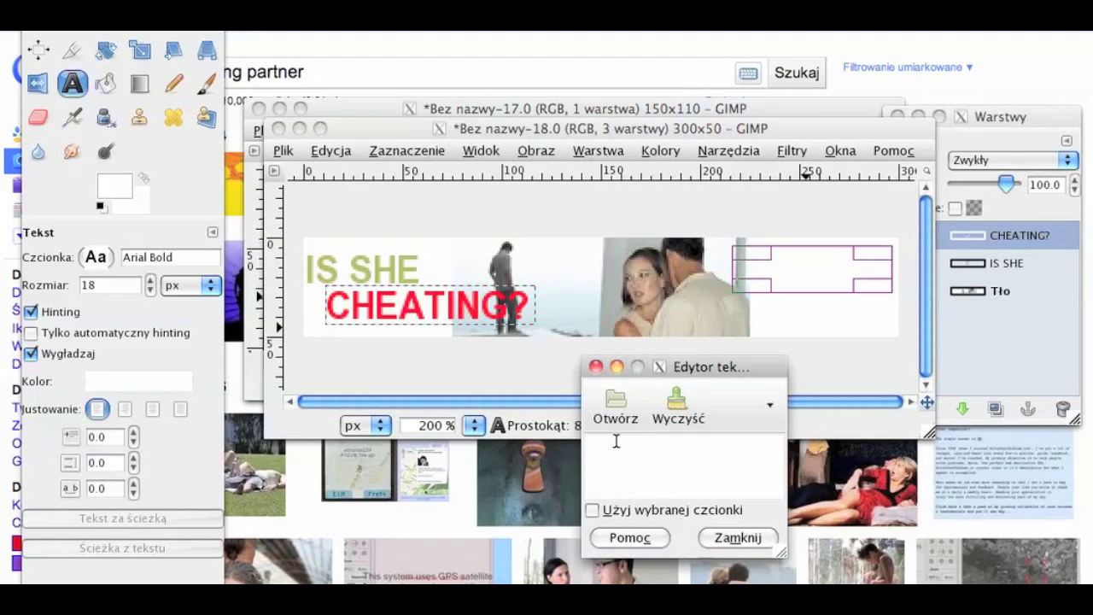
type("Touch here")
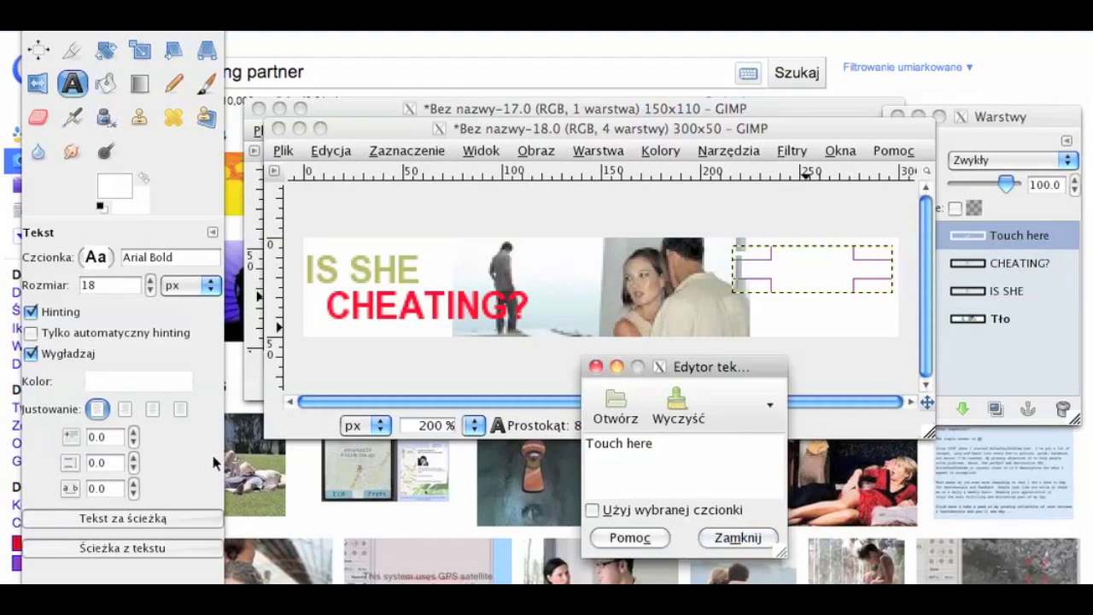
Colour "Touch here" blue-violet using the saved colour 595c9f and move it left and up, partly over the couple photo
left_click(165, 377)
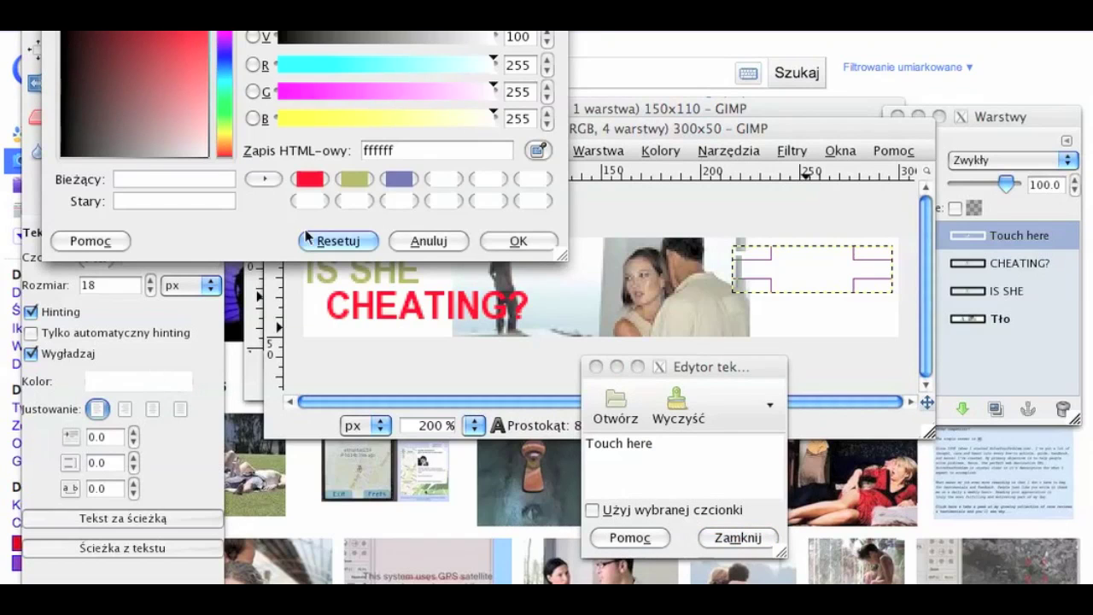
left_click(399, 179)
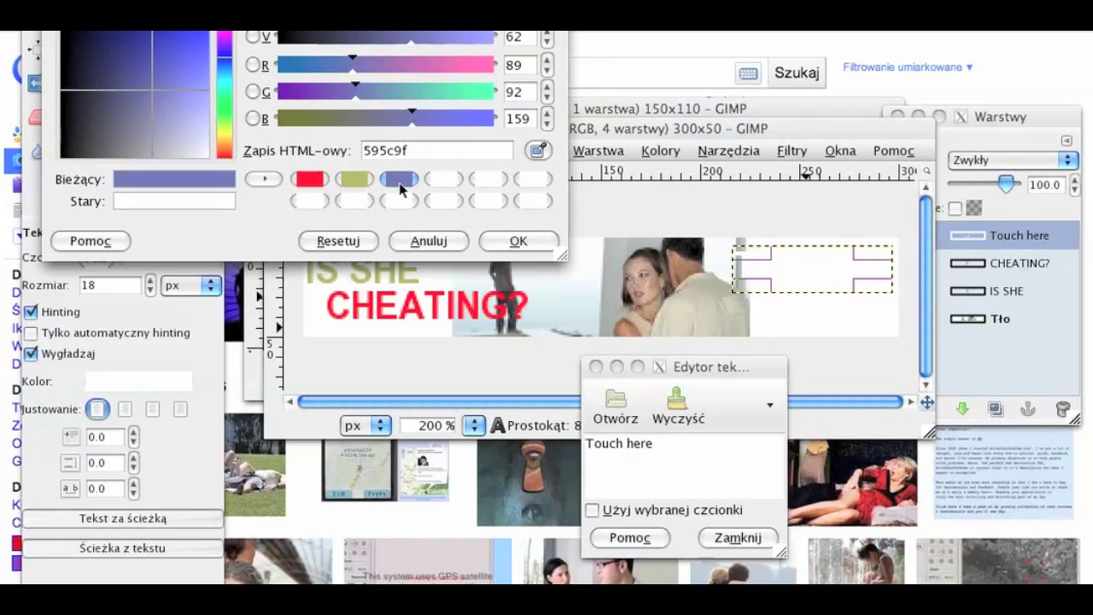
left_click(547, 240)
left_click(794, 269)
left_click_drag(794, 269, 775, 263)
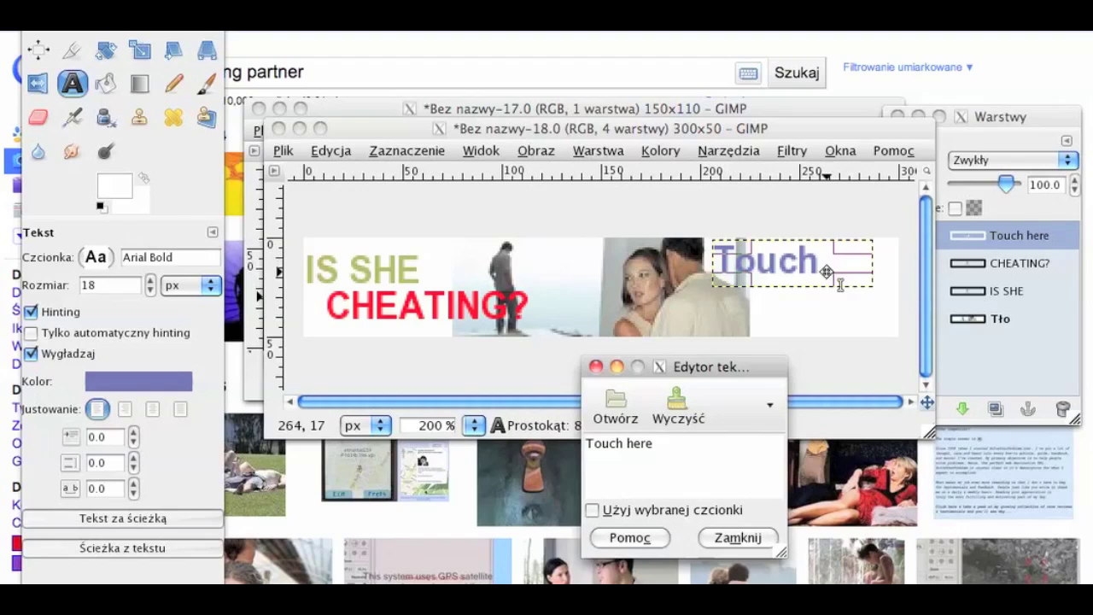
Try to widen the "Touch here" text box toward the banner's right edge so the whole text fits
left_click(996, 233)
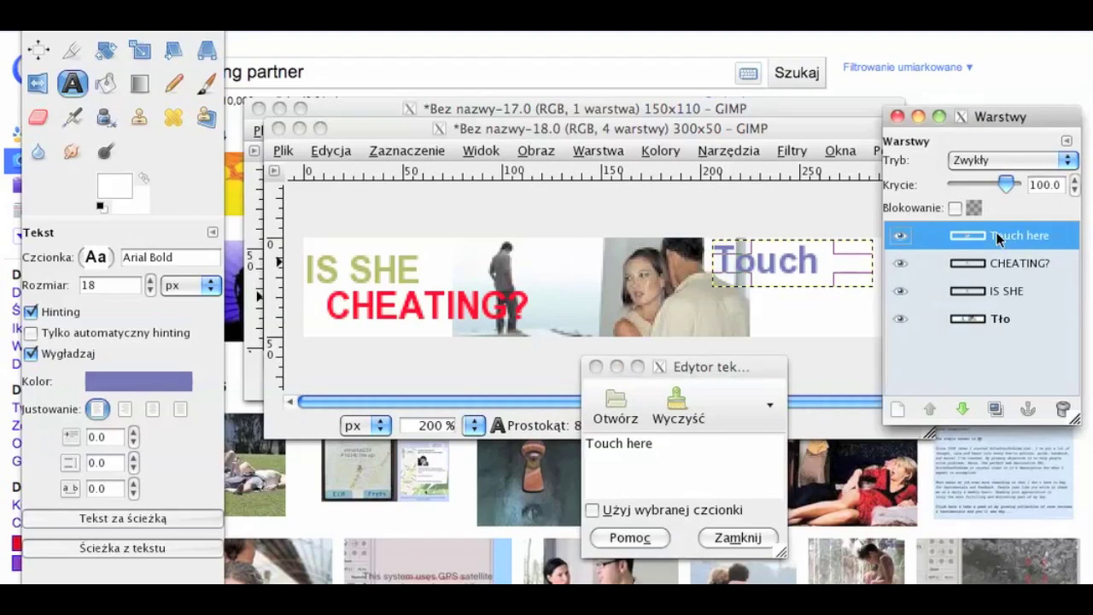
left_click(878, 273)
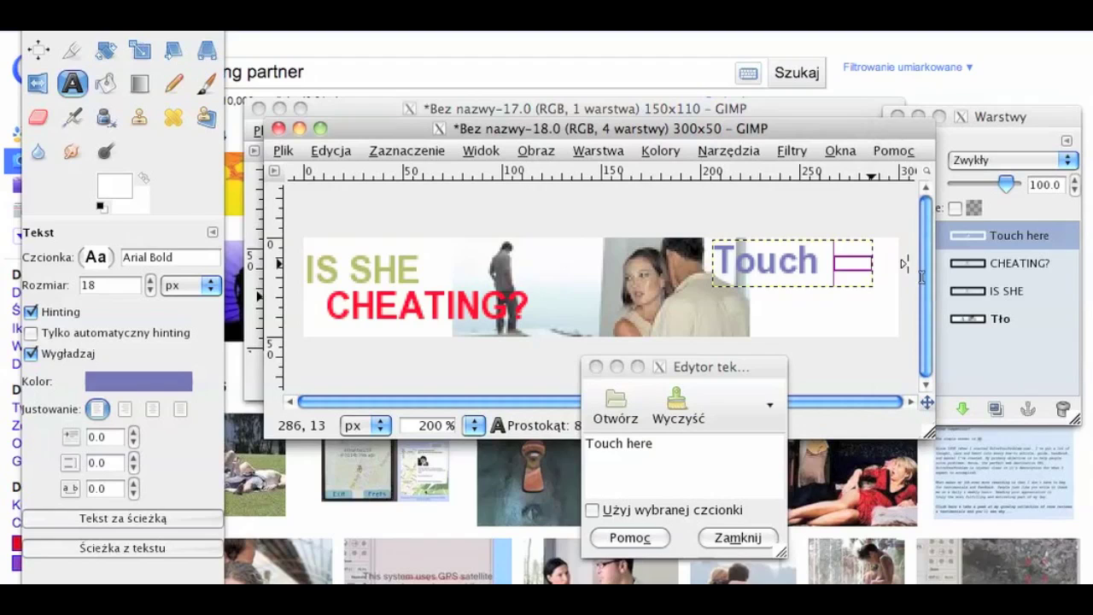
left_click_drag(899, 277, 912, 278)
left_click(912, 277)
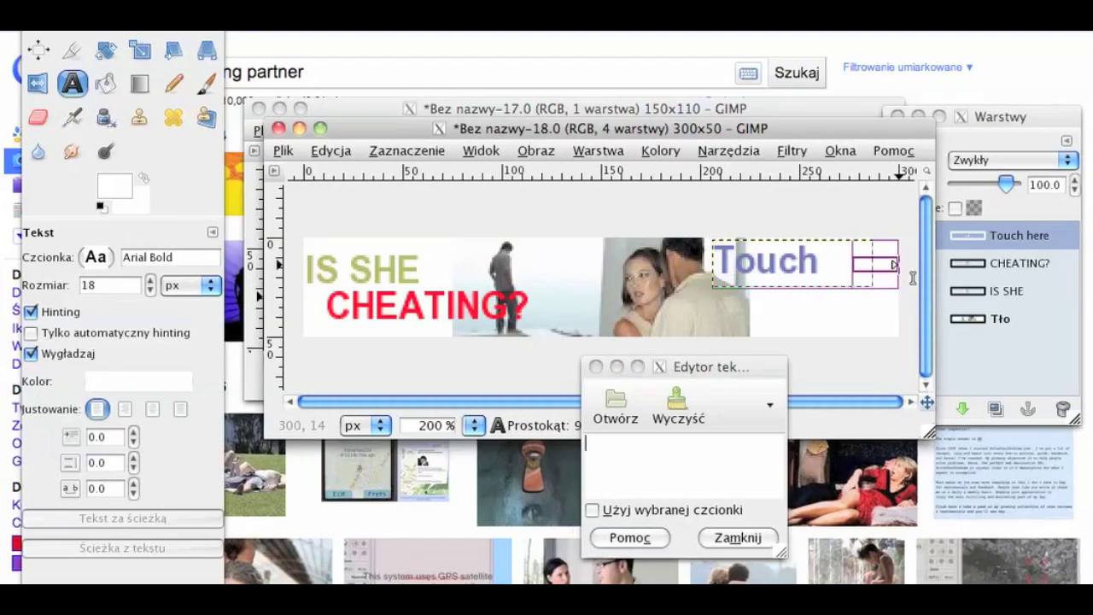
left_click(1020, 239)
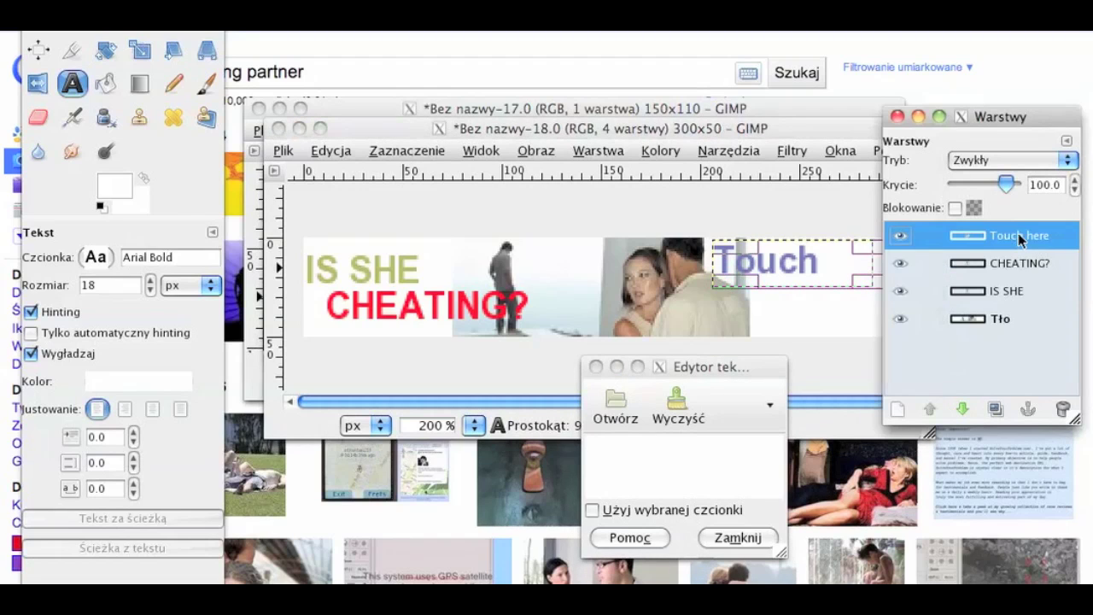
left_click(596, 367)
left_click(892, 273)
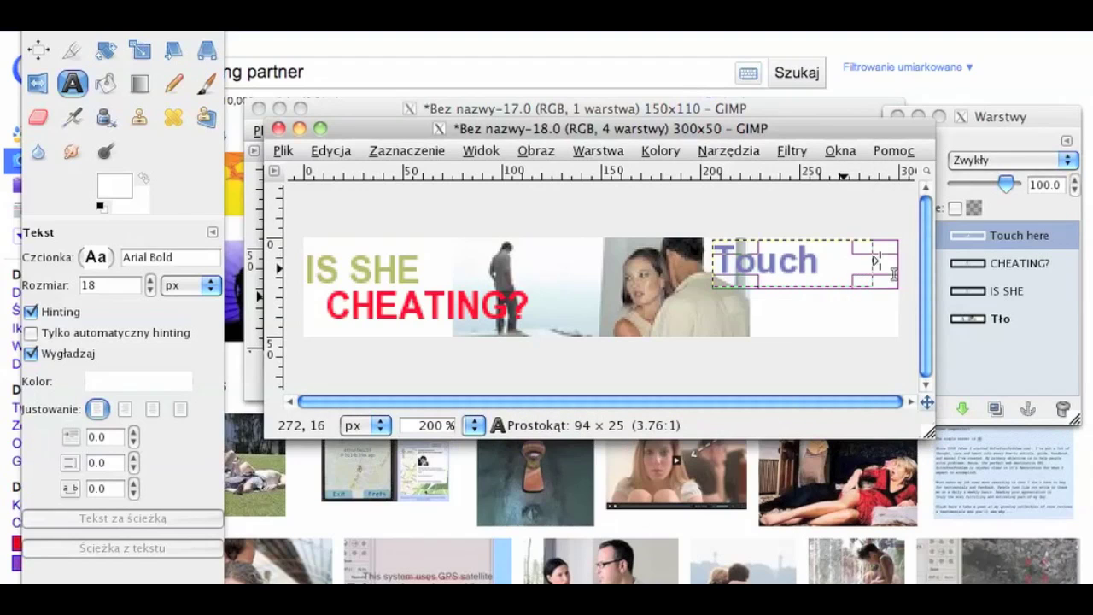
left_click(1011, 237)
double_click(1012, 236)
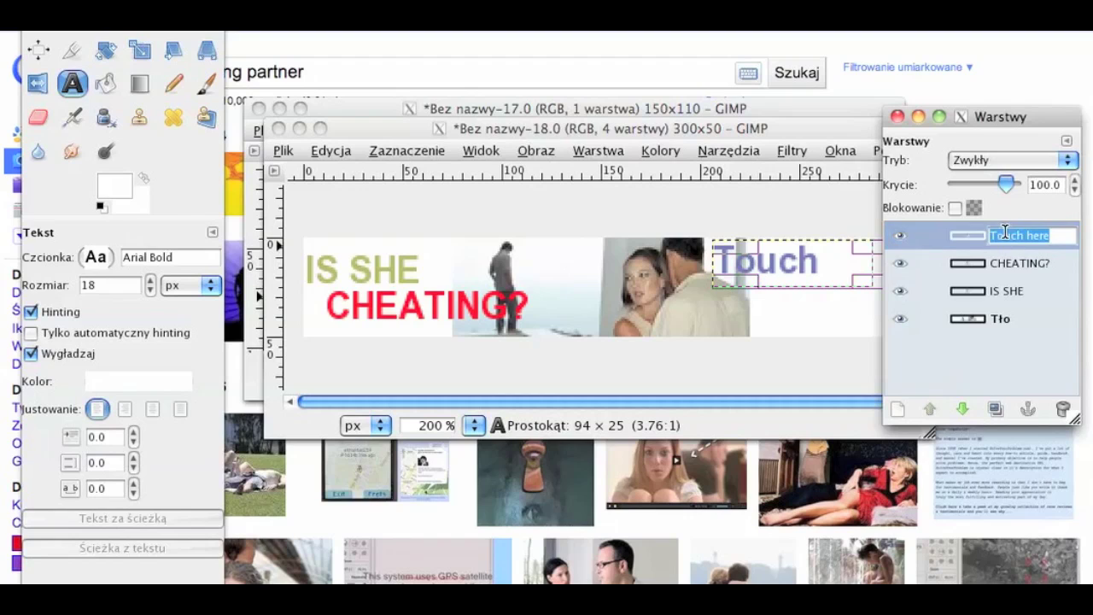
left_click(887, 273)
left_click(871, 268)
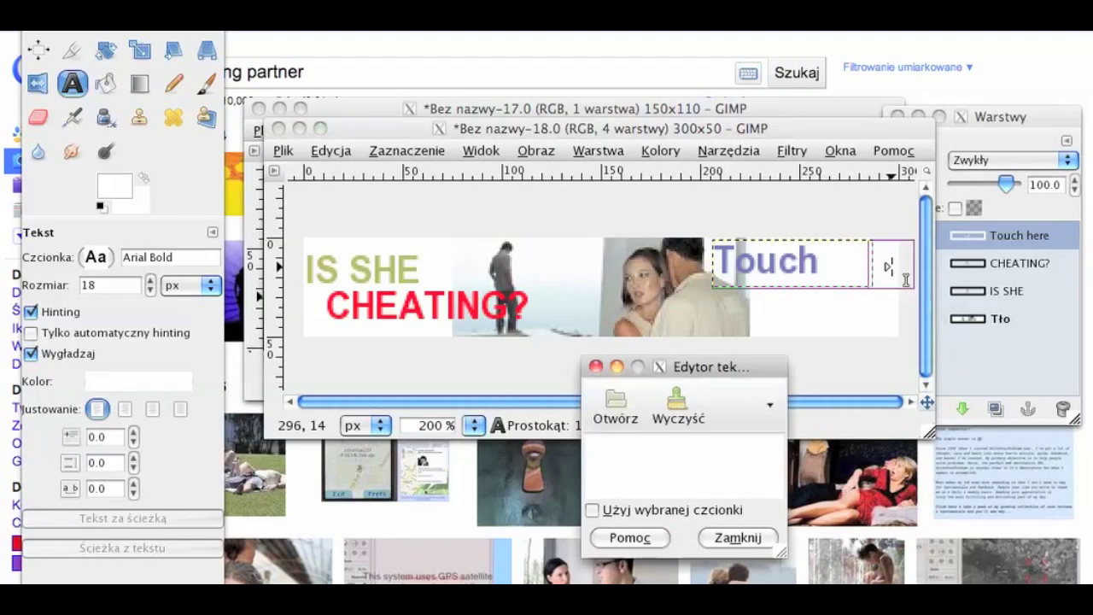
left_click(871, 267)
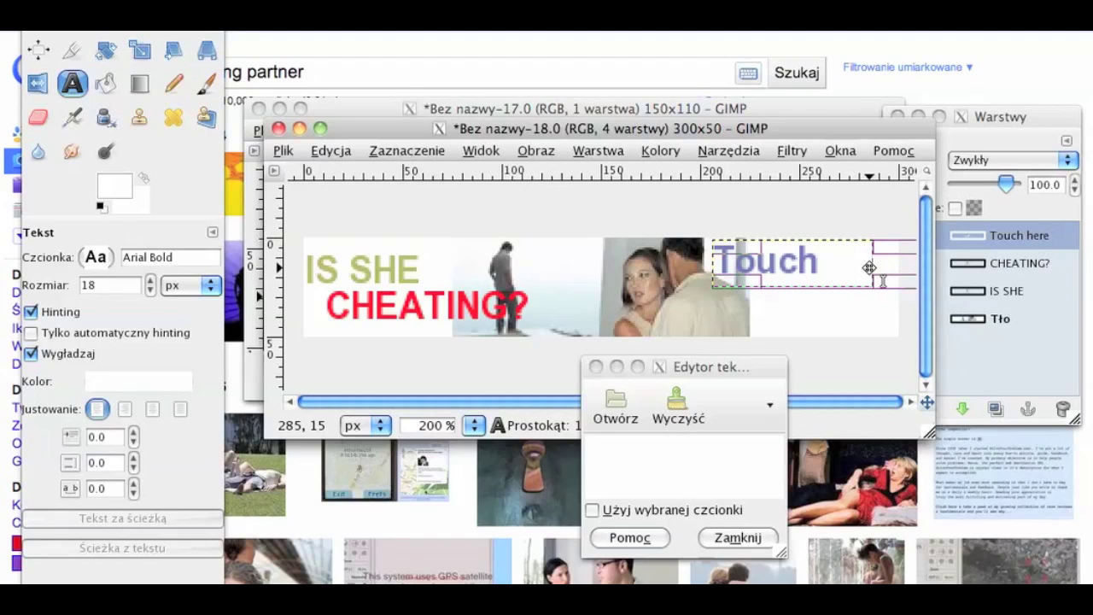
Enlarge the "Touch here" text box to about 112 × 24 px and shift the text so it ends at the banner's right edge
left_click(878, 268)
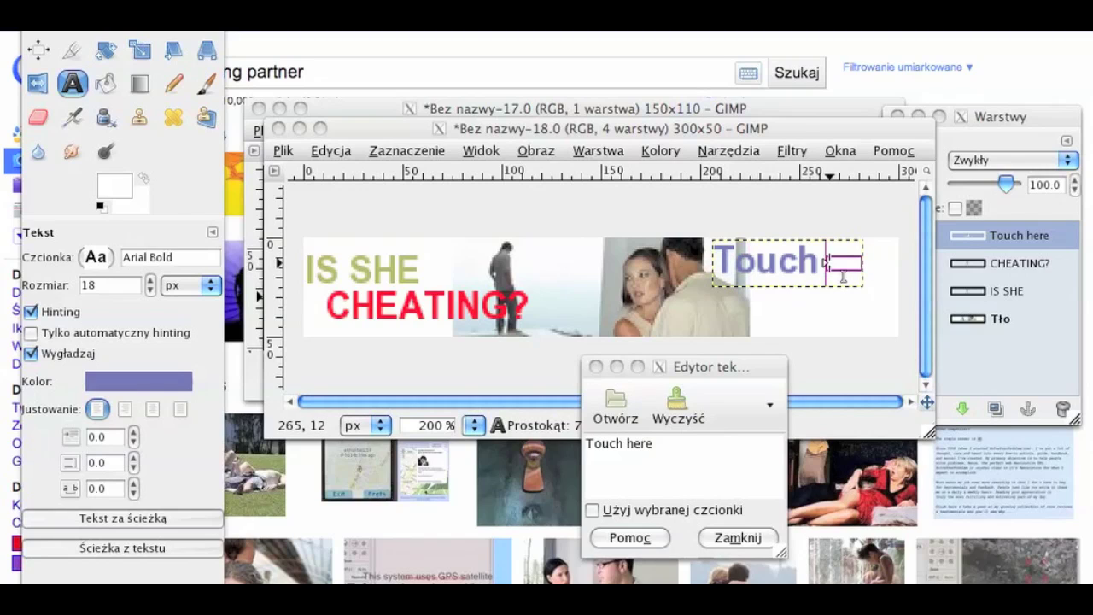
left_click(846, 276)
left_click_drag(876, 276, 937, 272)
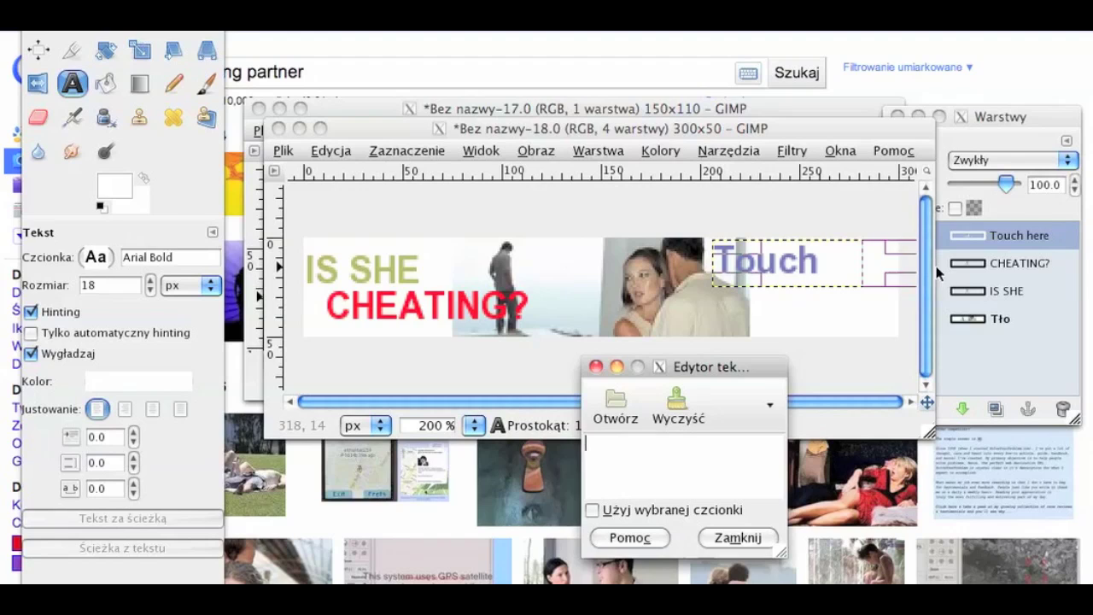
left_click(862, 266)
left_click_drag(864, 269, 835, 269)
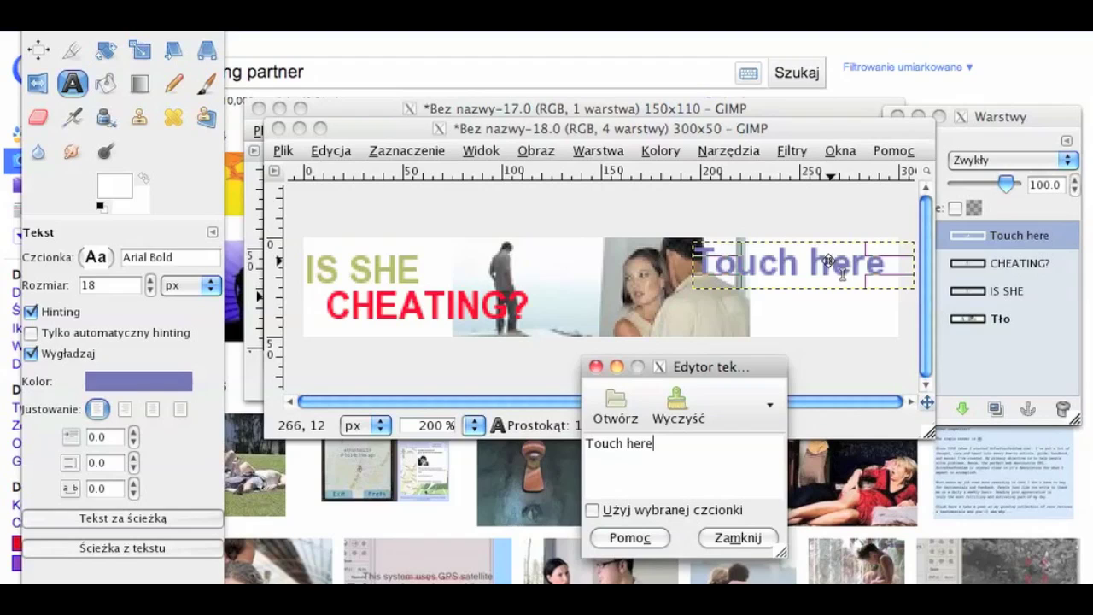
left_click(822, 266)
left_click_drag(834, 266, 841, 267)
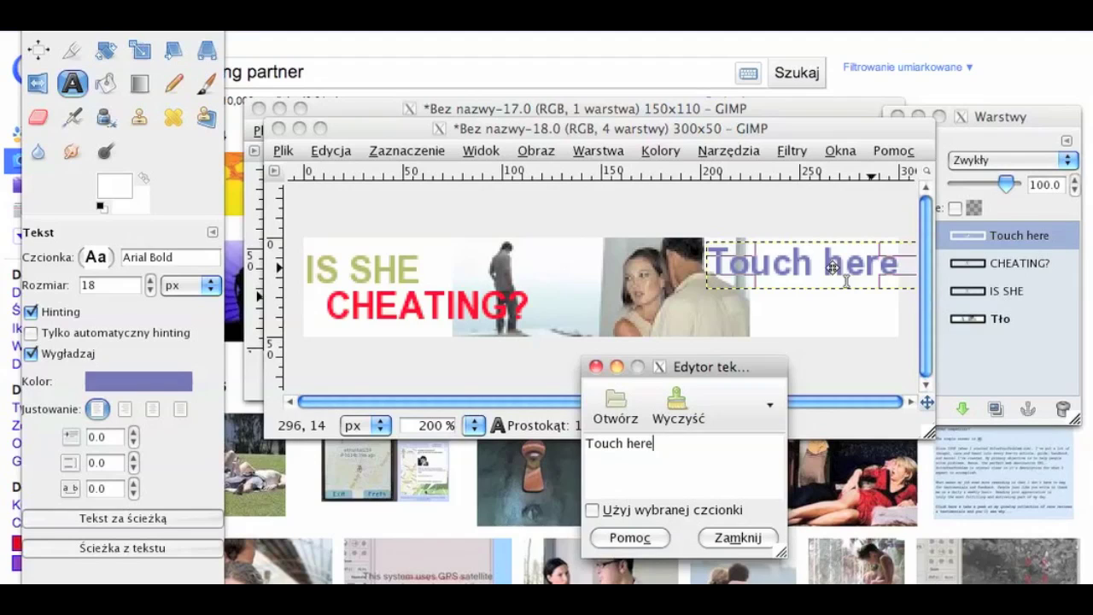
left_click(597, 368)
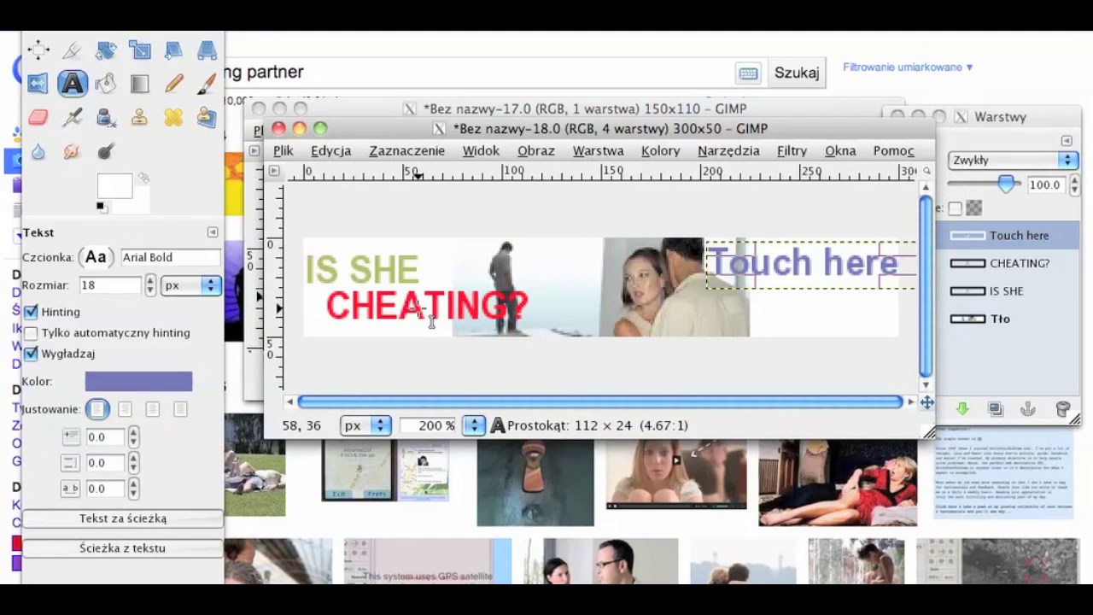
Add the text "to FIND OUT" in a new box below "Touch here", reaching over the man's back
left_click(71, 87)
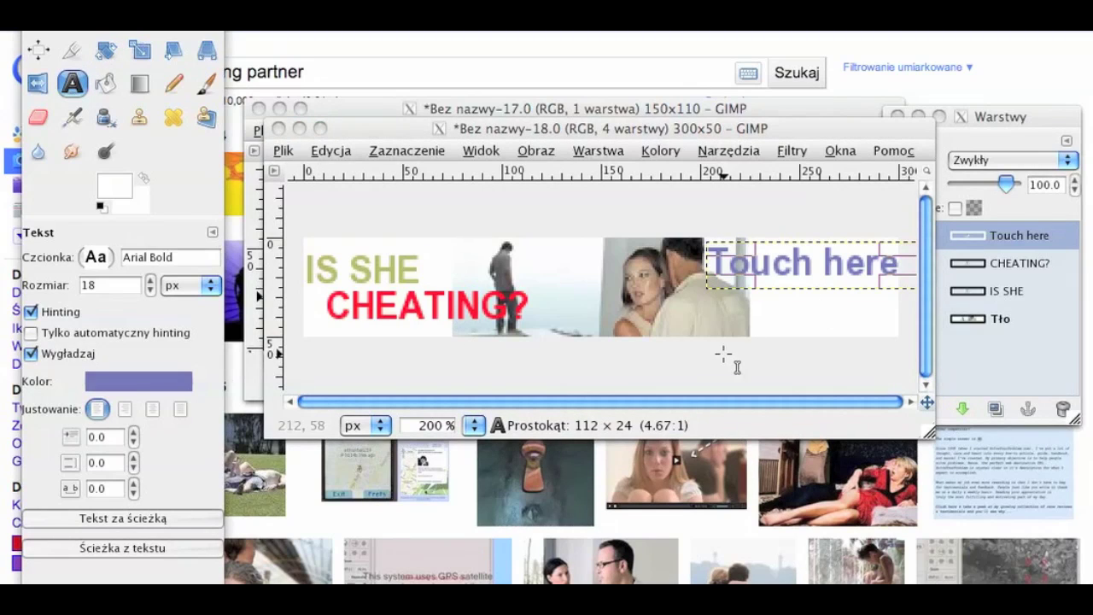
left_click(701, 308)
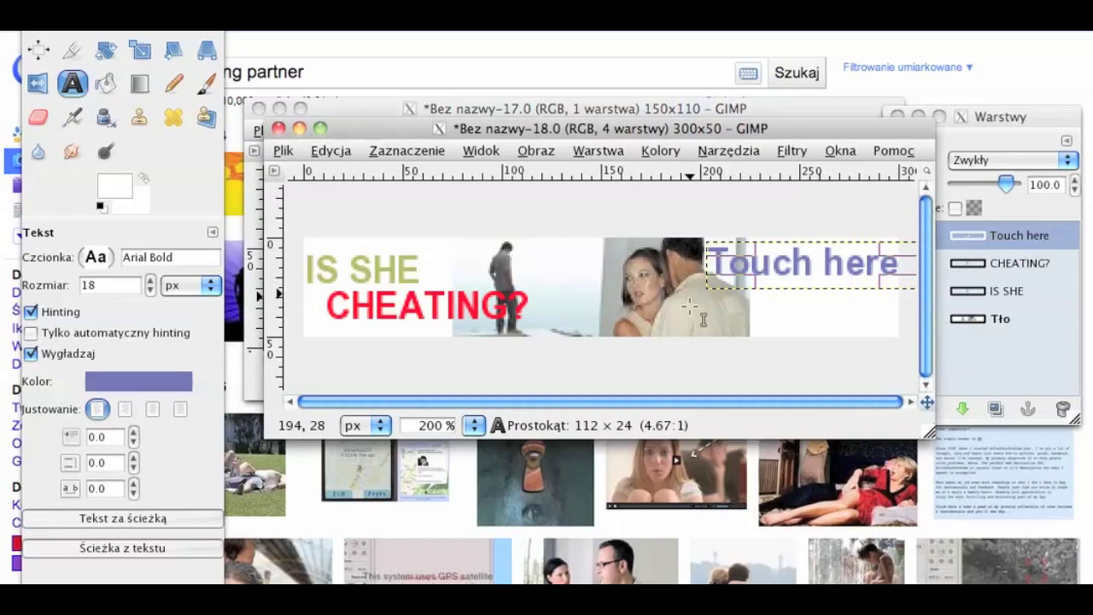
left_click_drag(690, 318, 908, 349)
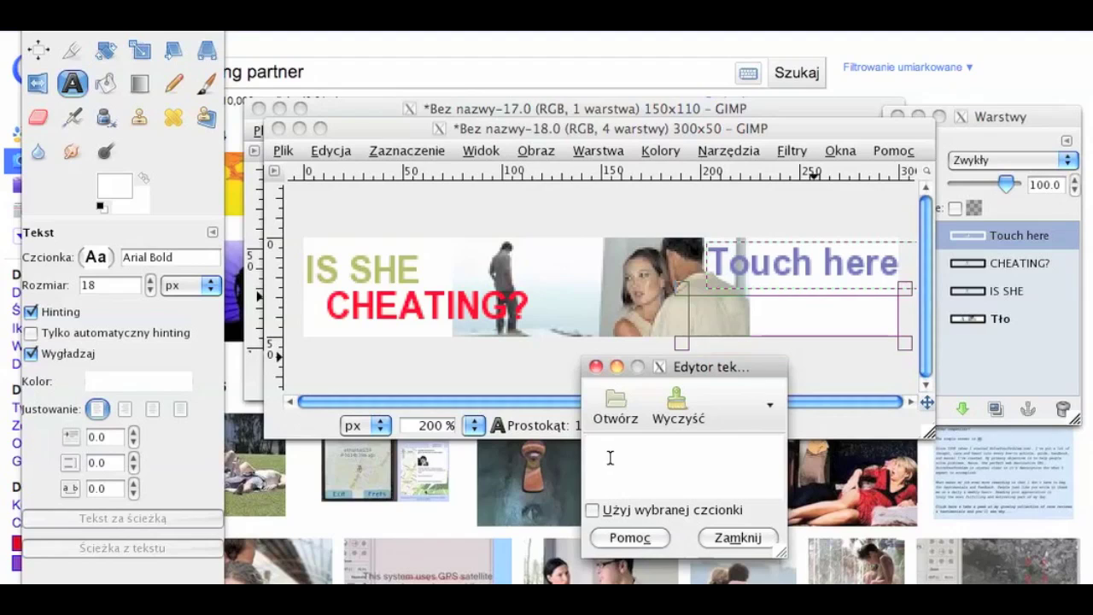
type("to ")
type("Fl")
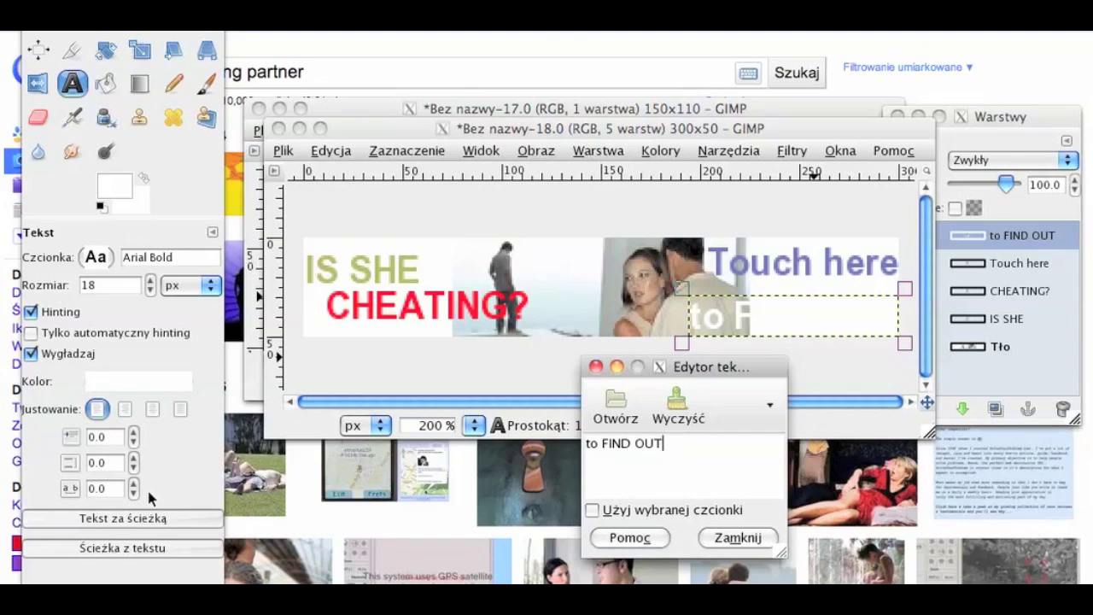
Colour "to FIND OUT" with the saved red and move it left over the couple photo
left_click(128, 381)
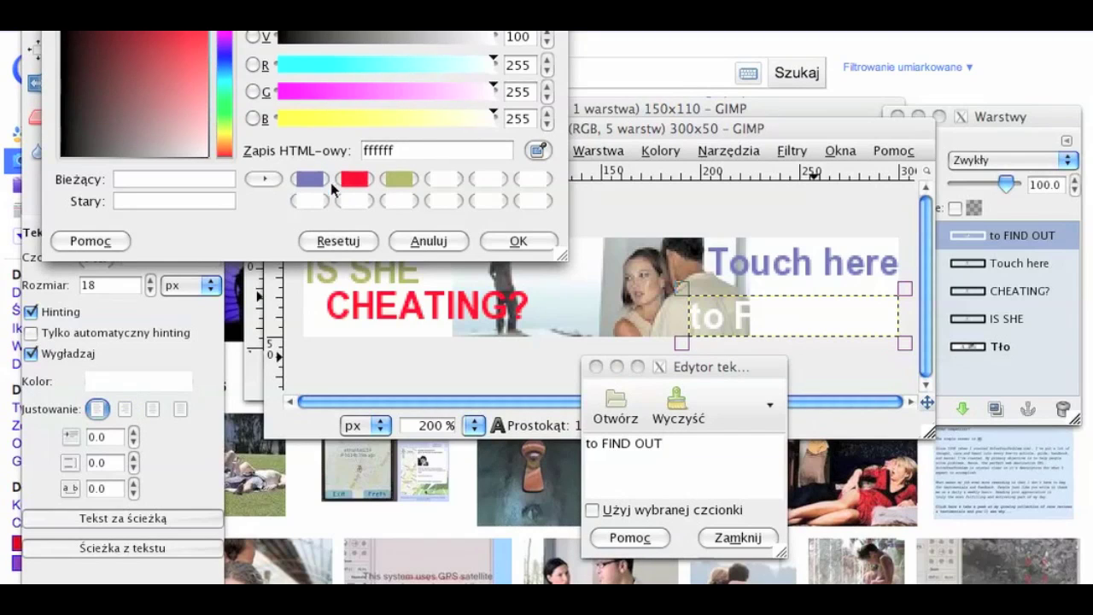
left_click(356, 179)
left_click(519, 241)
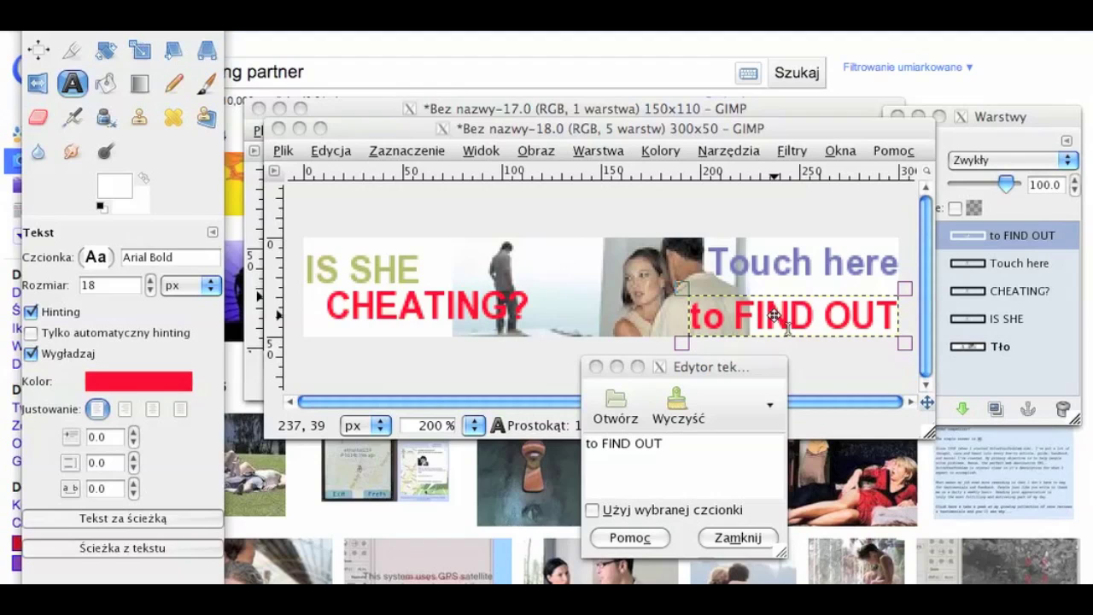
left_click_drag(748, 316, 709, 317)
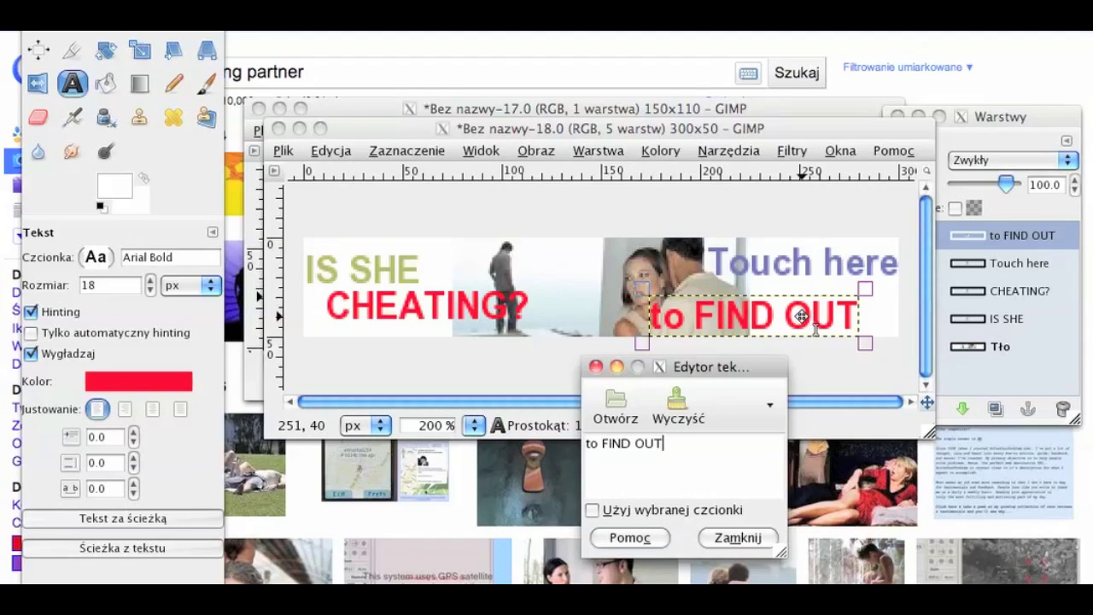
Extend the text to "to FIND OUT !!!", widen its box to fit the whole line and shift it left
left_click(672, 444)
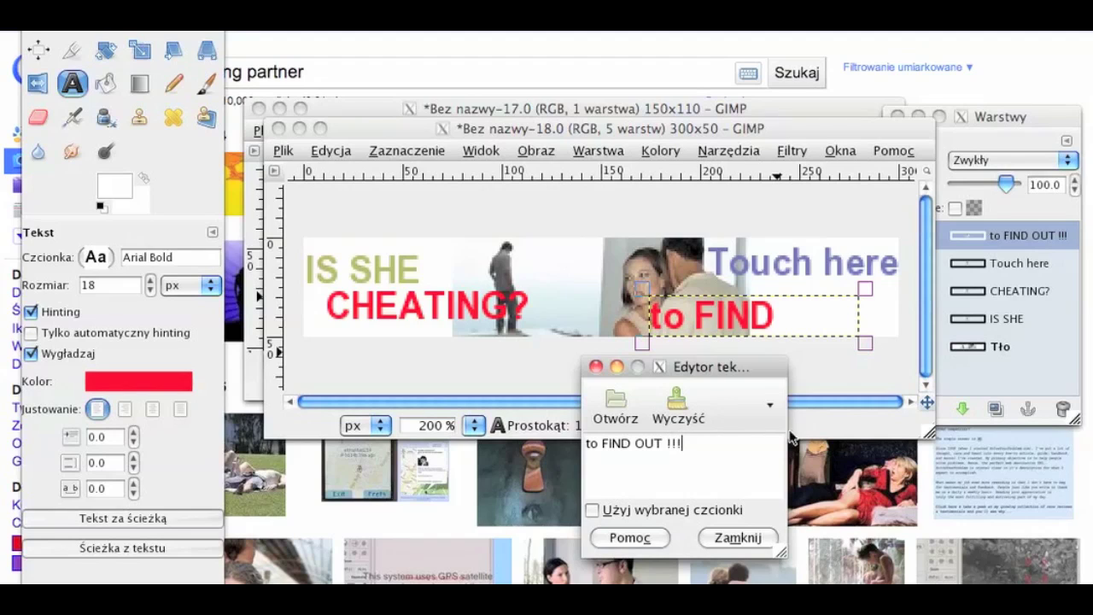
left_click(855, 318)
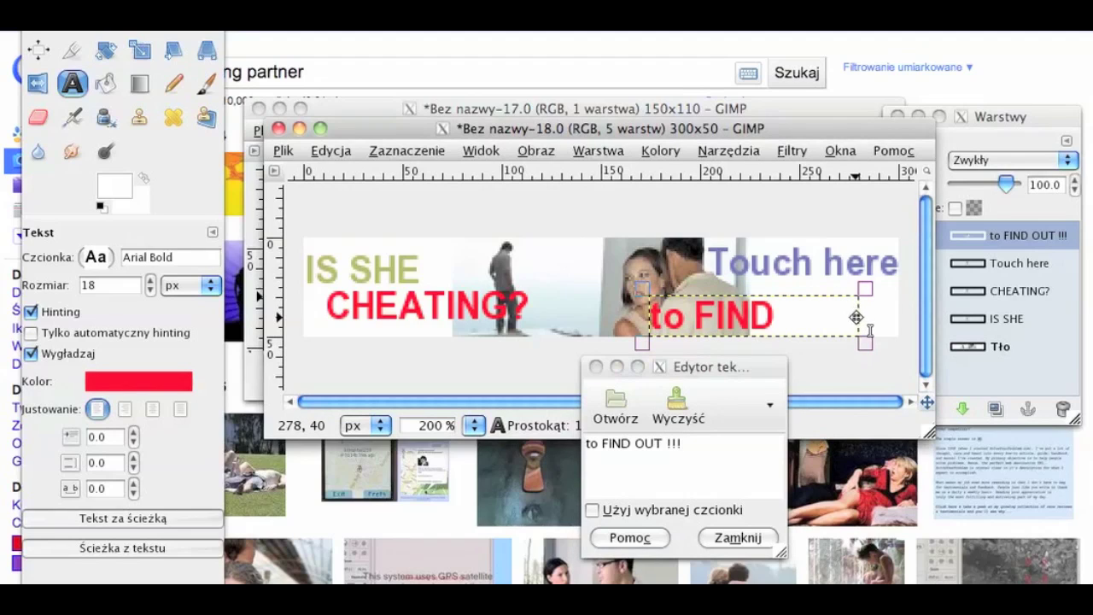
left_click_drag(860, 315, 884, 316)
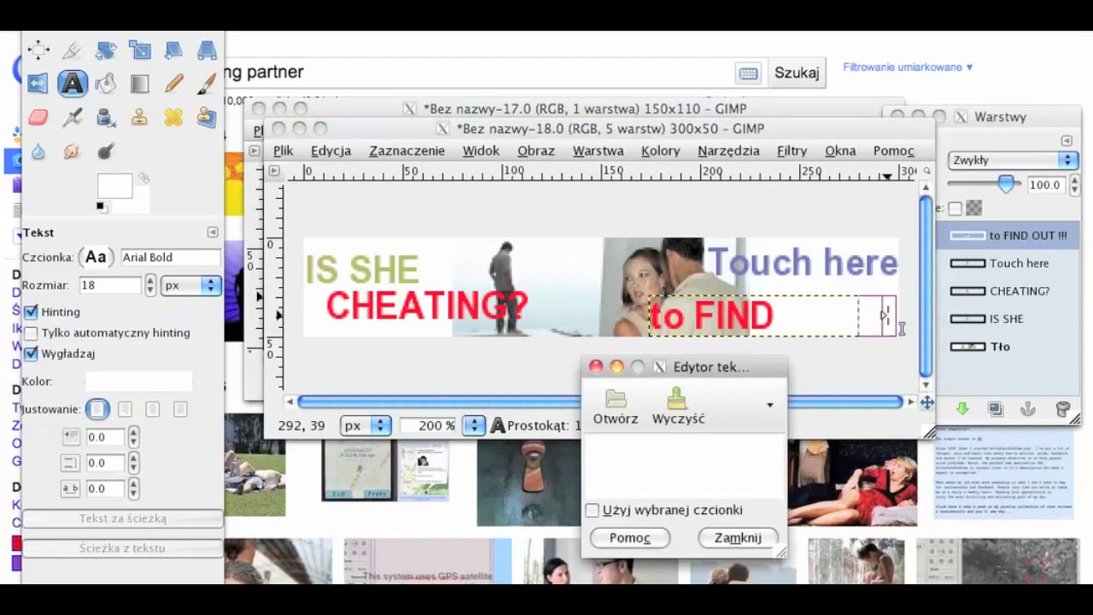
left_click(827, 320)
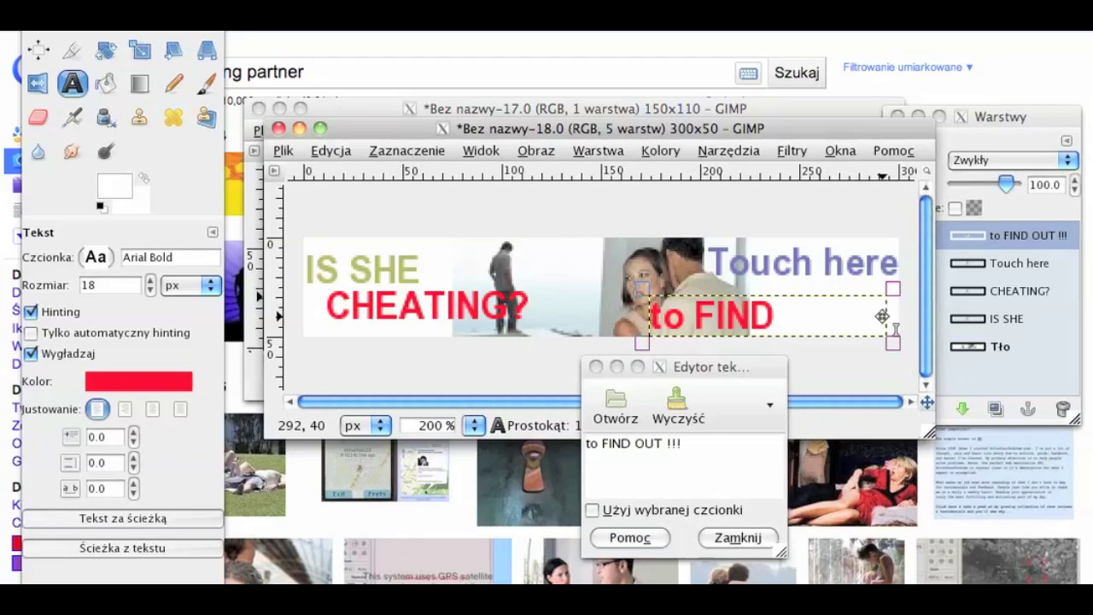
left_click_drag(884, 316, 913, 317)
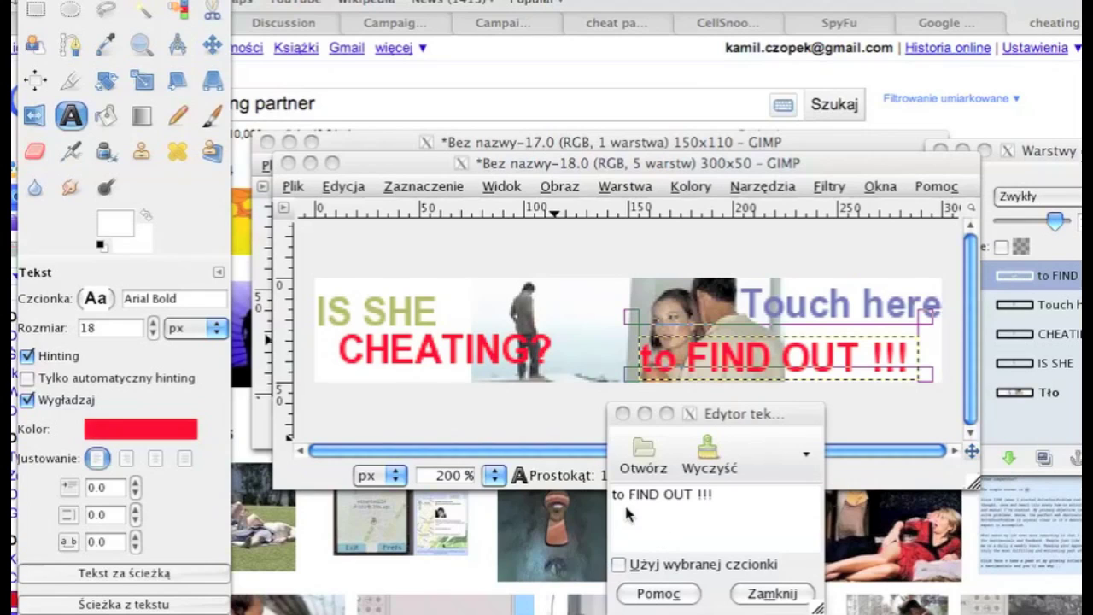
Shorten the text to "FIND OUT !!!", move it up closer to "Touch here" and narrow its box from the right
left_click(617, 442)
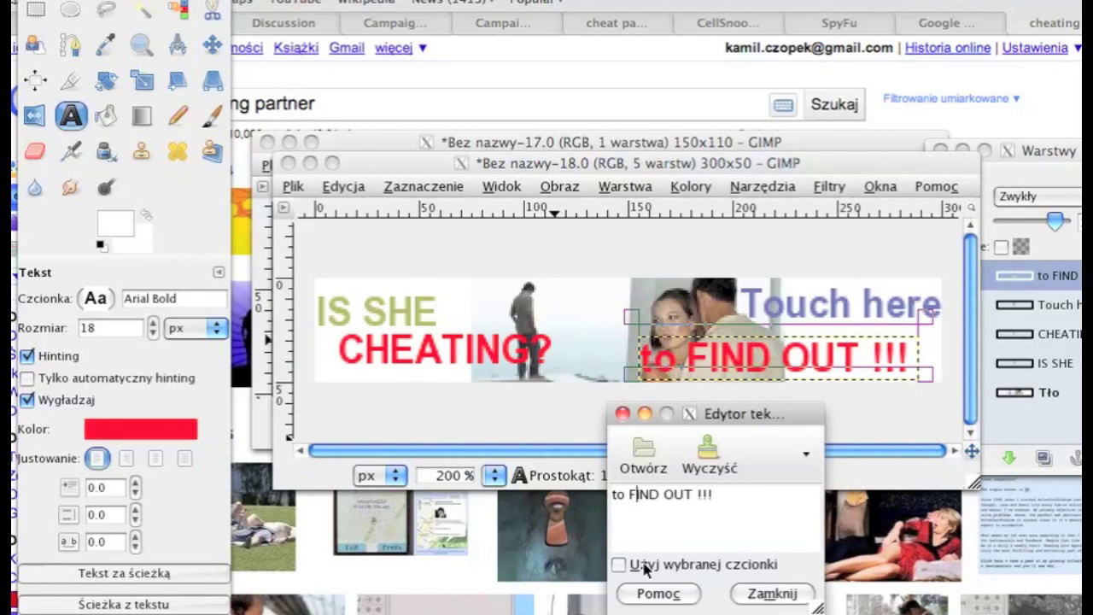
key("BackSpace")
key("BackSpace")
key("BackSpace")
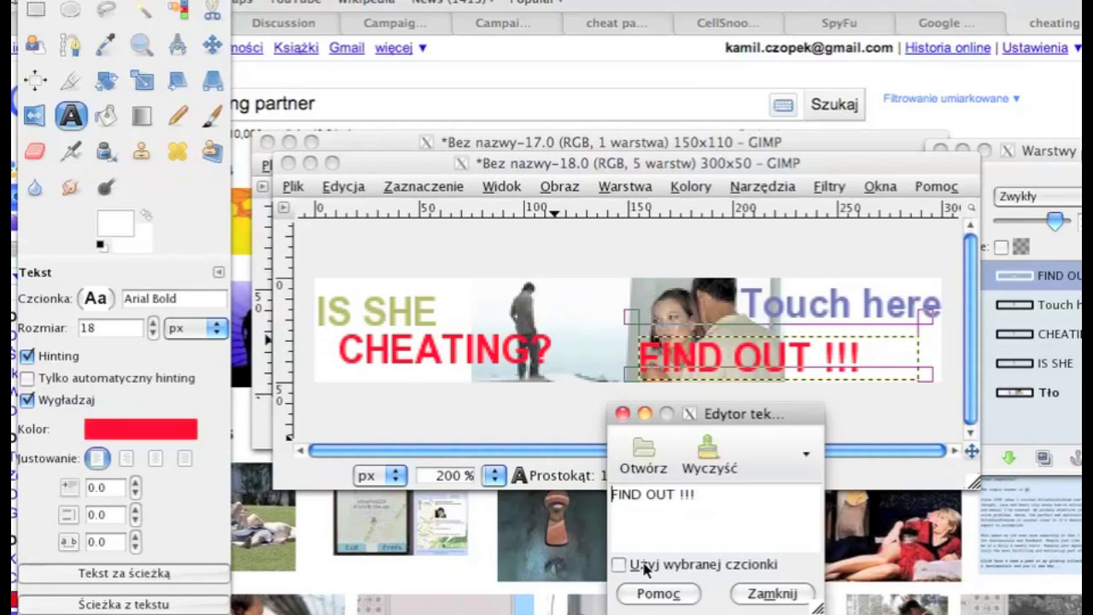
left_click(927, 361)
left_click_drag(927, 361, 874, 364)
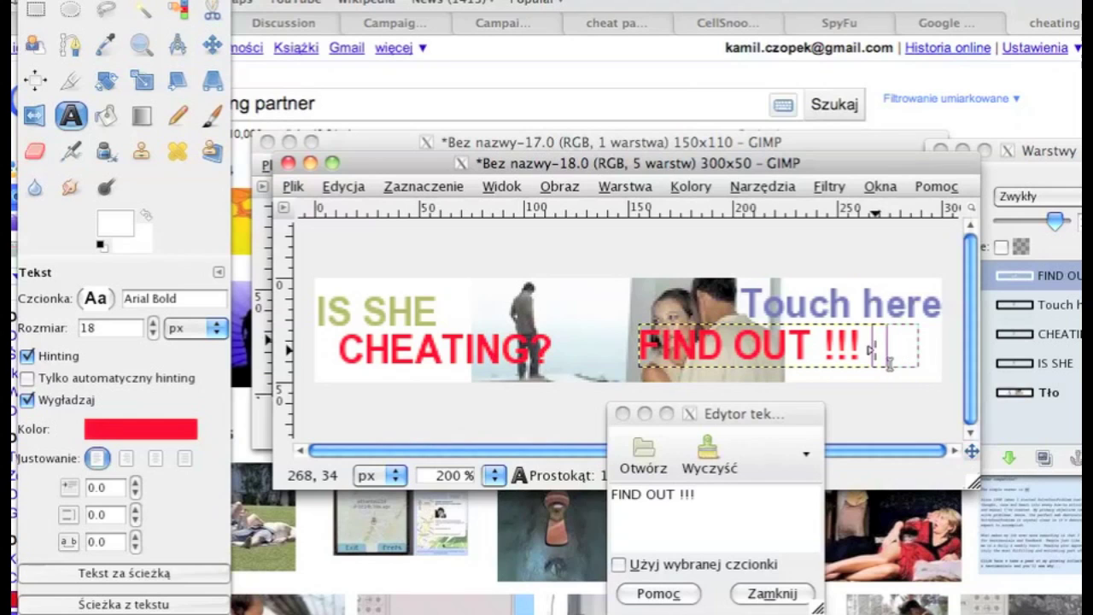
Reposition the red "FIND OUT !!!" text lower on the banner beneath "Touch here", and select the "Touch here" text layer
left_click_drag(773, 343, 825, 359)
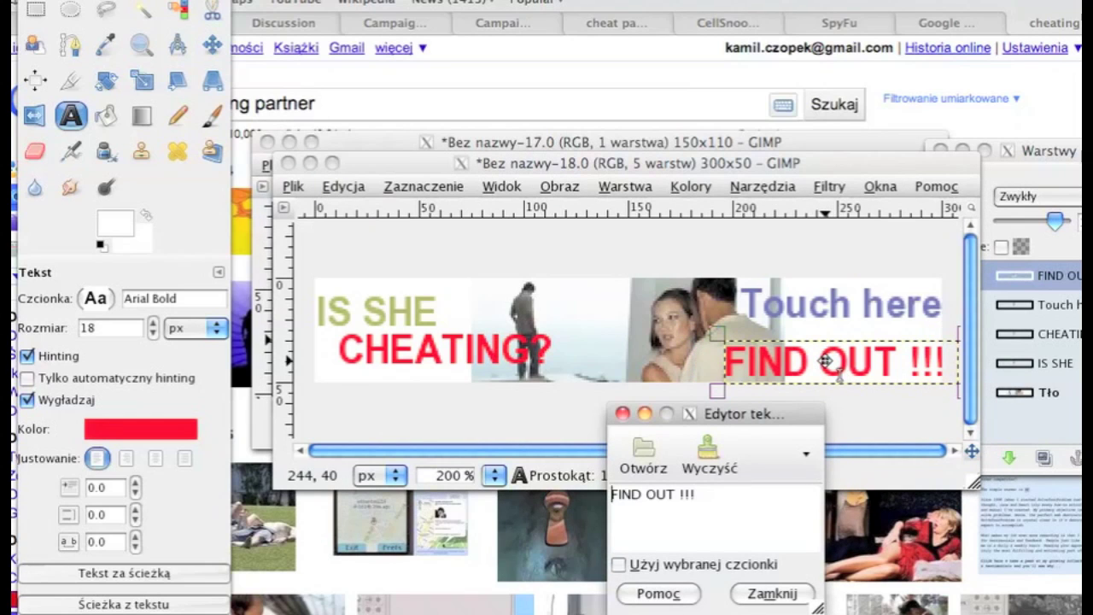
left_click_drag(825, 361, 780, 360)
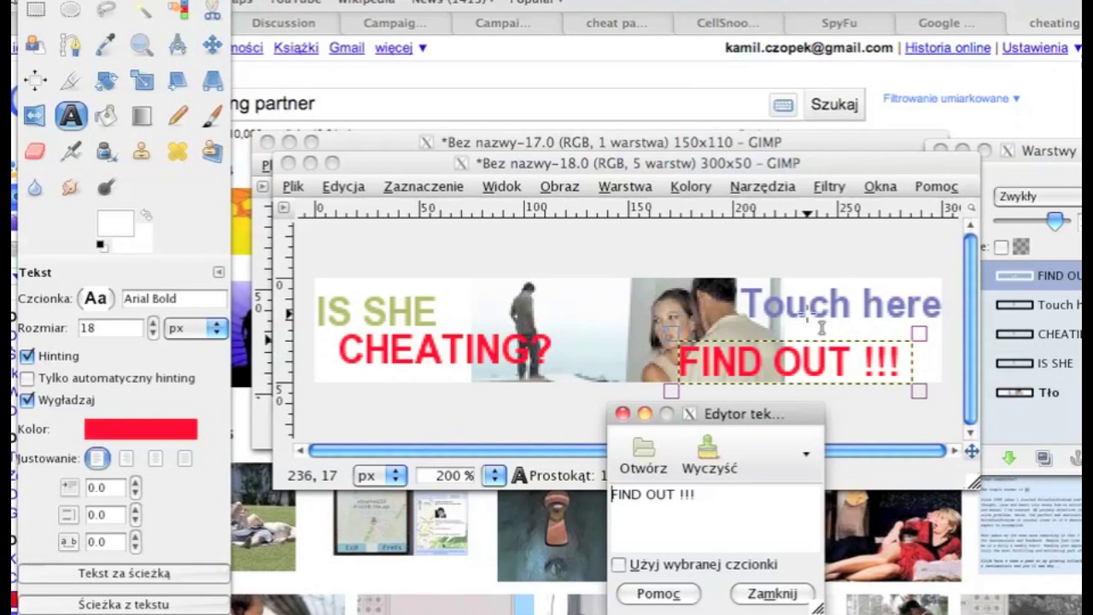
left_click(805, 304)
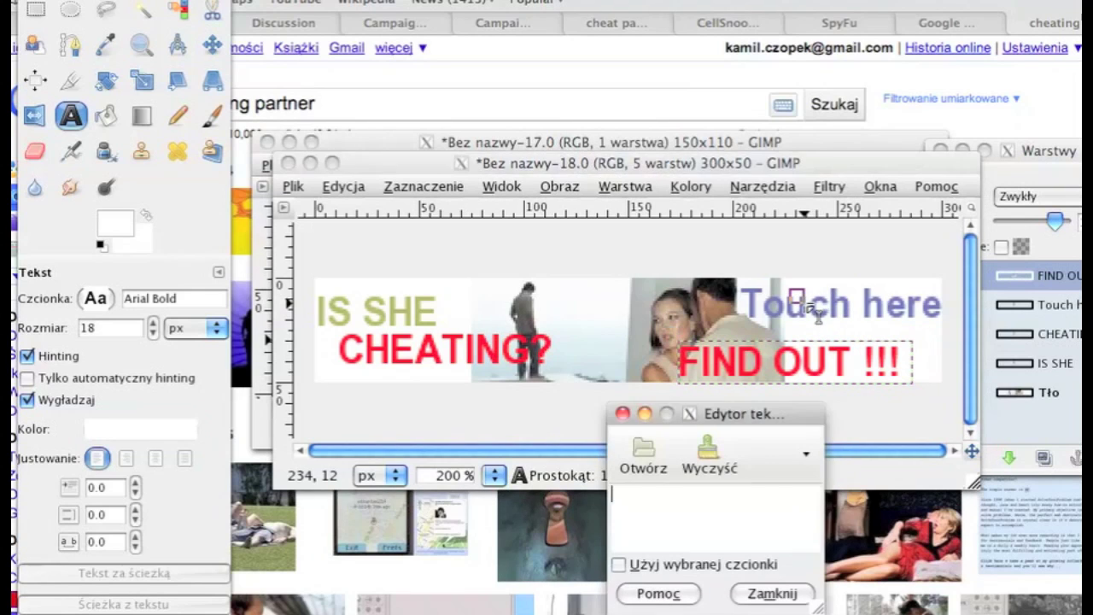
left_click(805, 303)
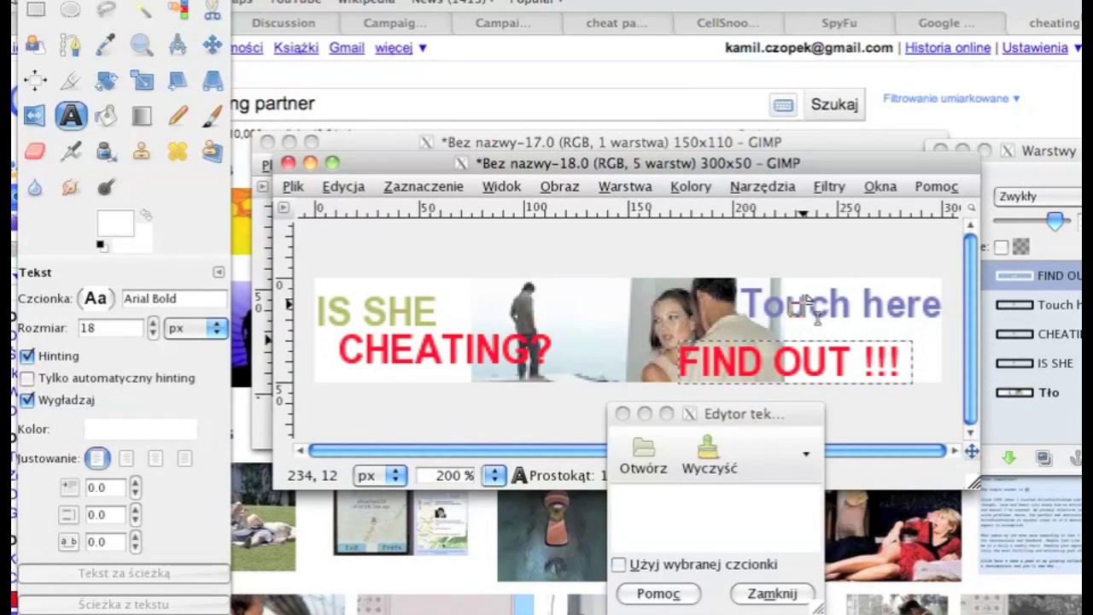
left_click(1054, 305)
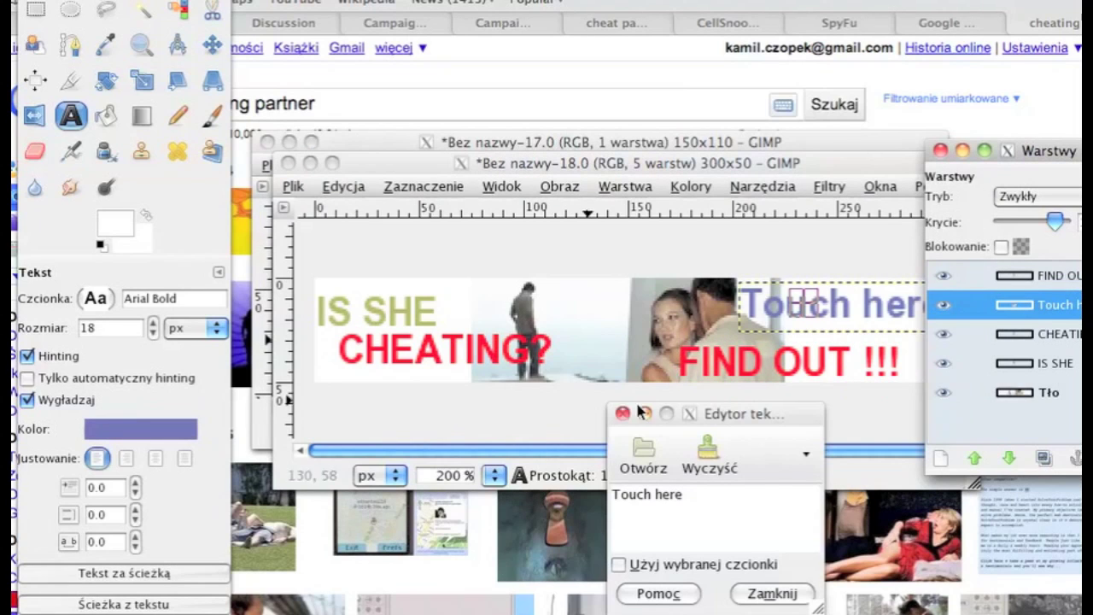
Enlarge the "FIND OUT !!!" text to 21 px
double_click(1040, 275)
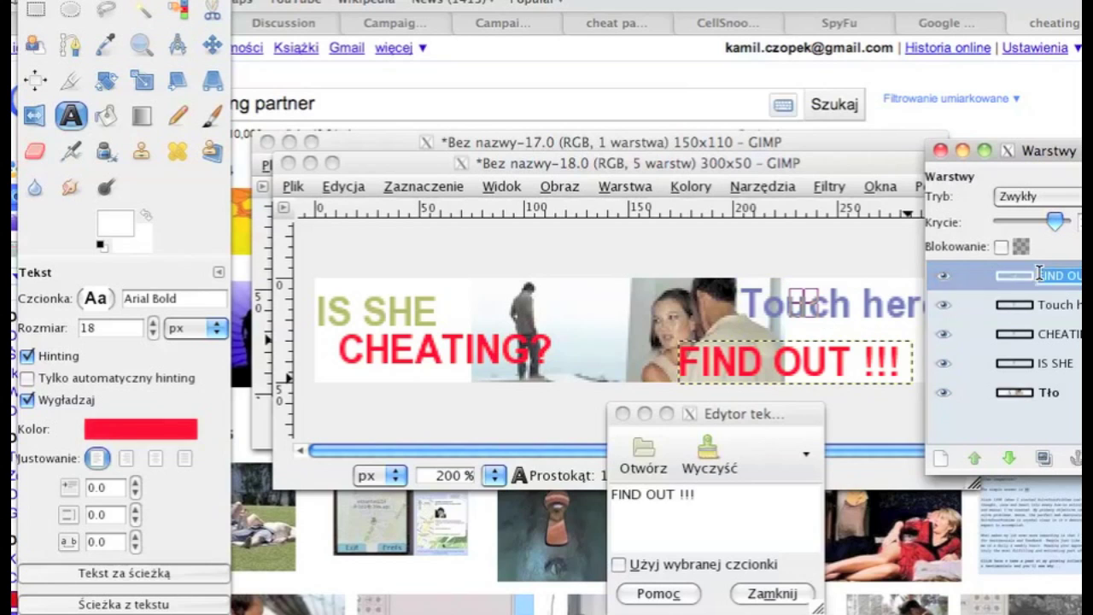
left_click(154, 324)
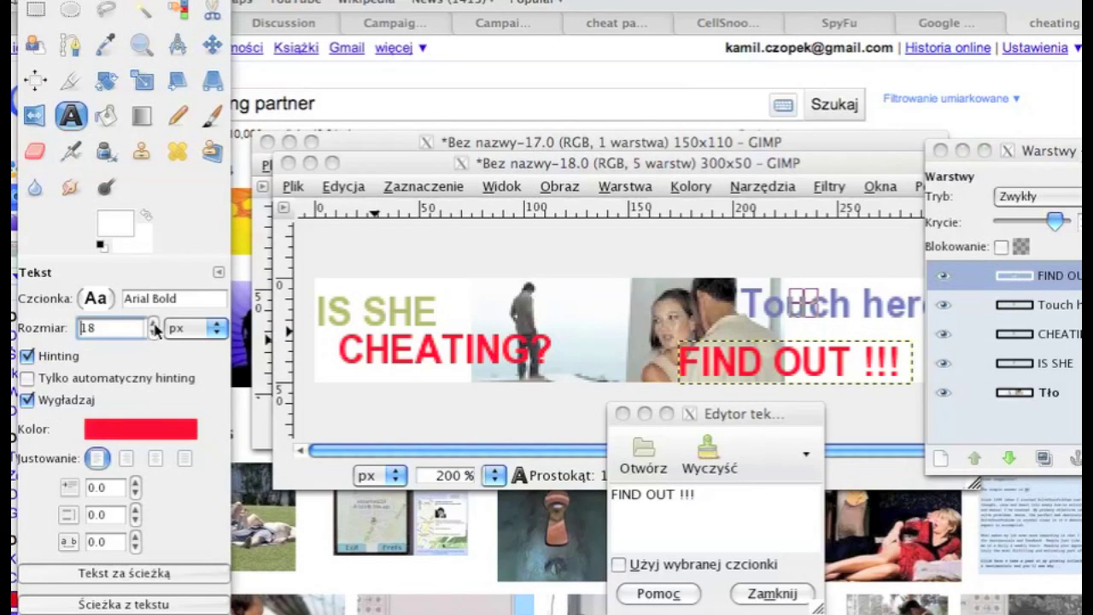
left_click(155, 324)
left_click(154, 324)
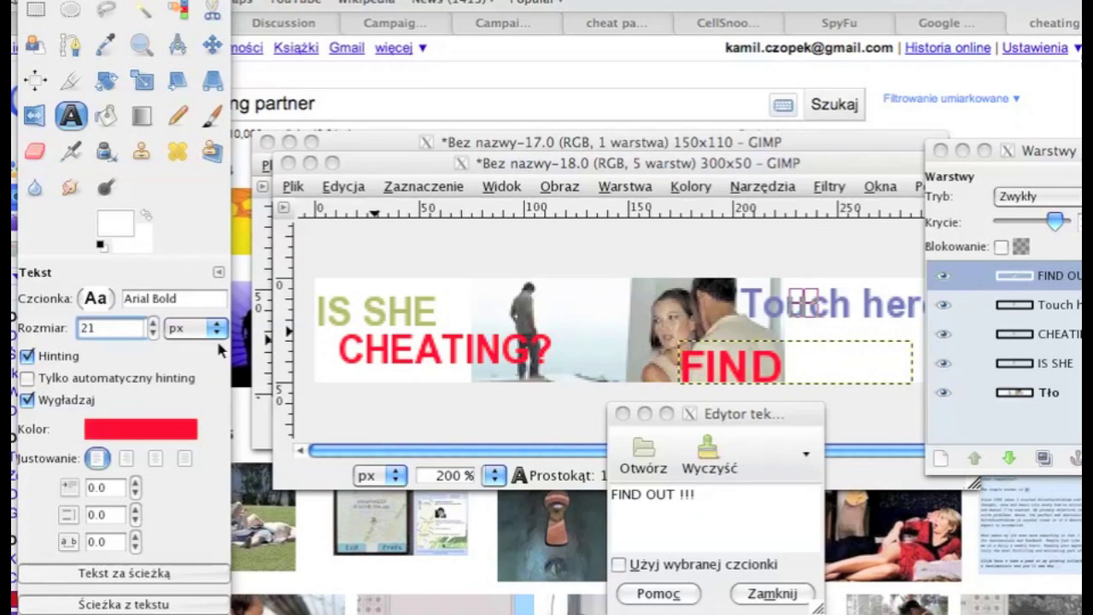
Add a text box between the standing man and the couple reading "TO" at 10 px in white
left_click(567, 298)
left_click(583, 307)
left_click_drag(629, 338, 622, 338)
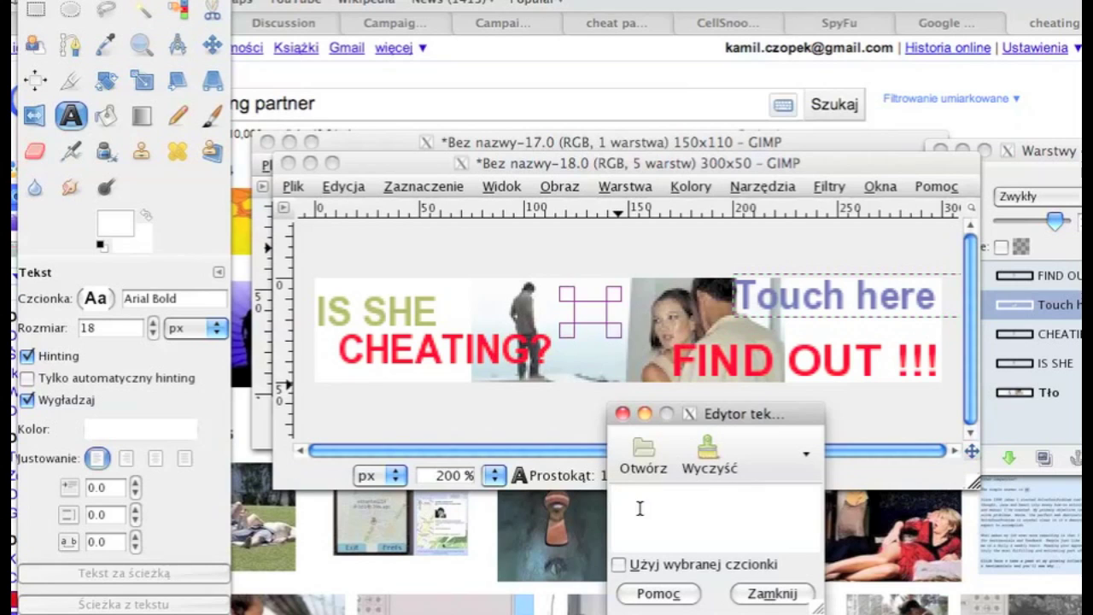
left_click(150, 333)
left_click(150, 332)
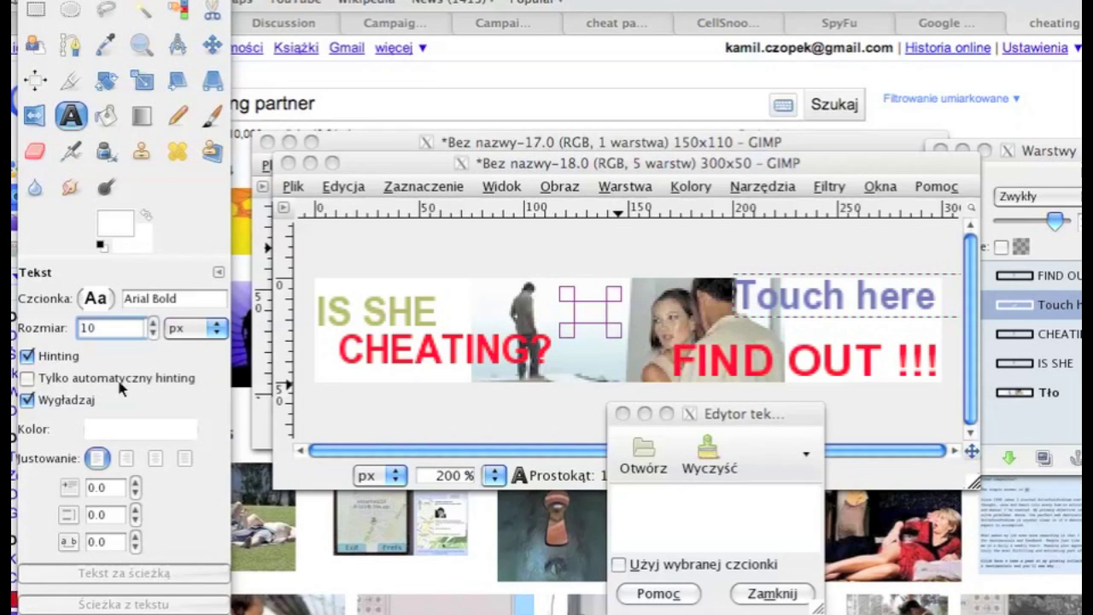
left_click(159, 434)
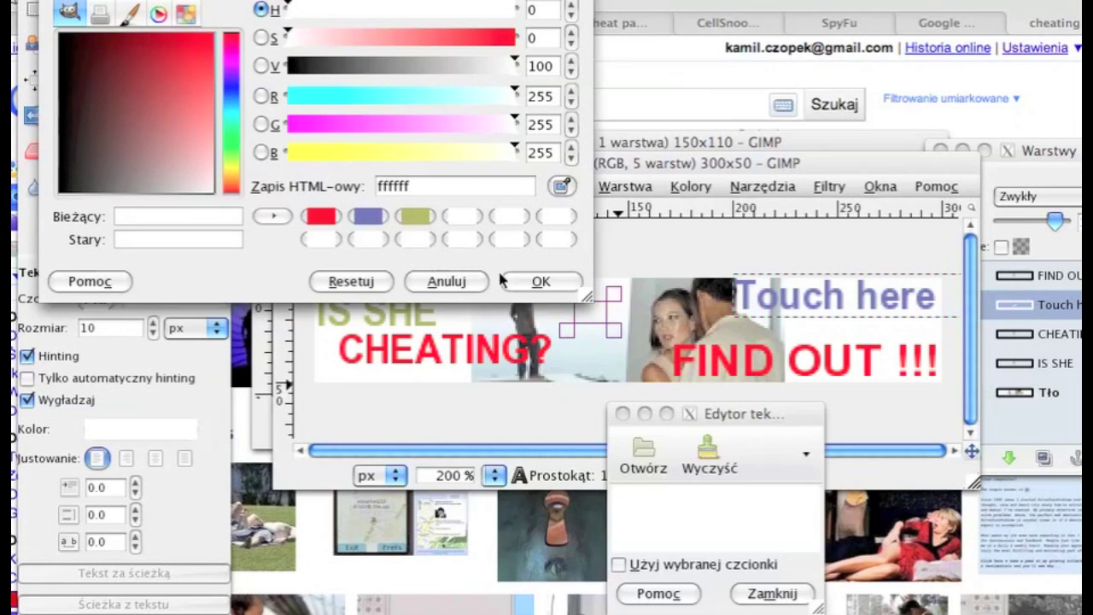
left_click(548, 279)
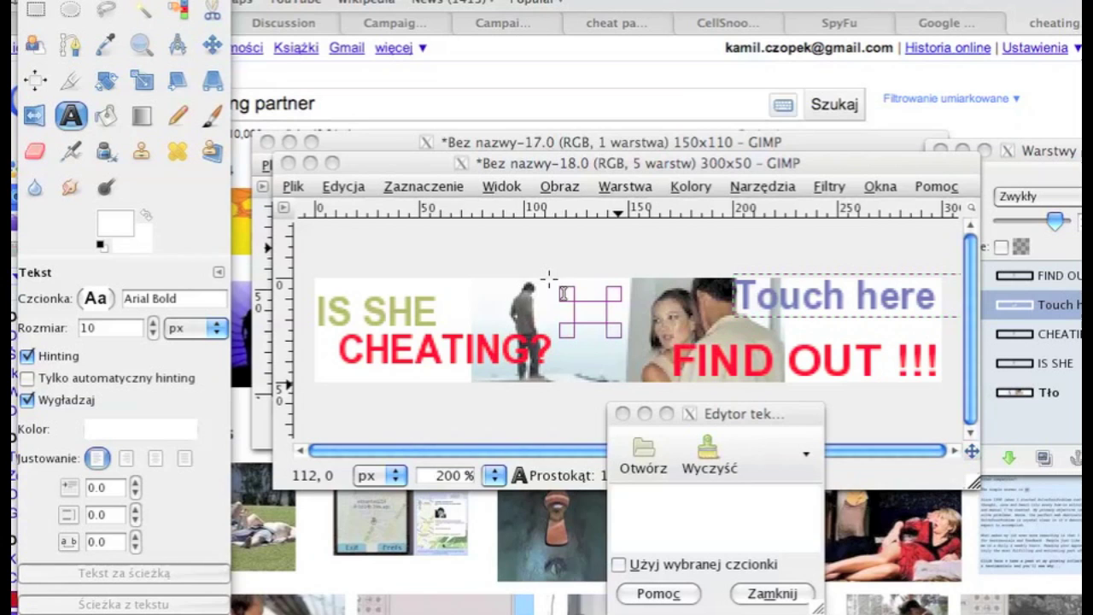
left_click(681, 494)
type("TO")
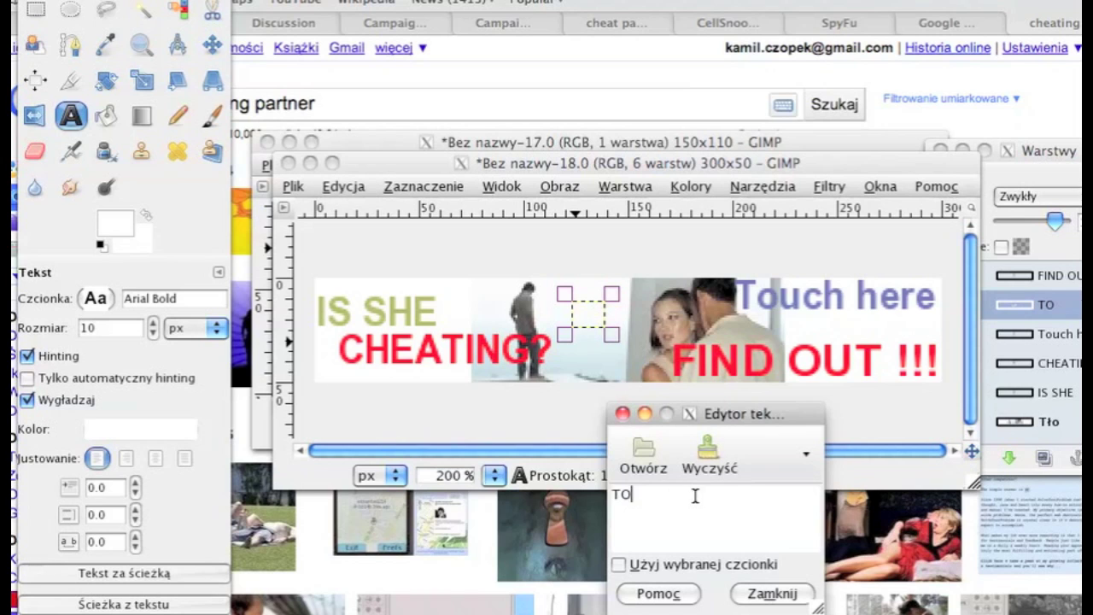
Recolor the "TO" text with the saved red and move it between "Touch here" and "FIND OUT !!!"
left_click(169, 421)
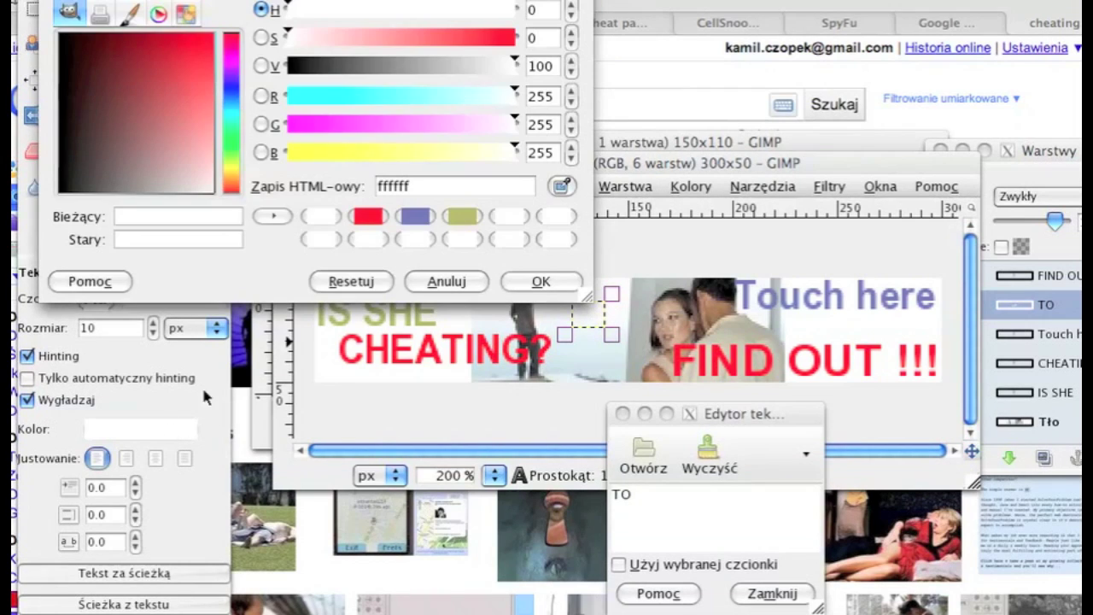
left_click(368, 217)
left_click(538, 281)
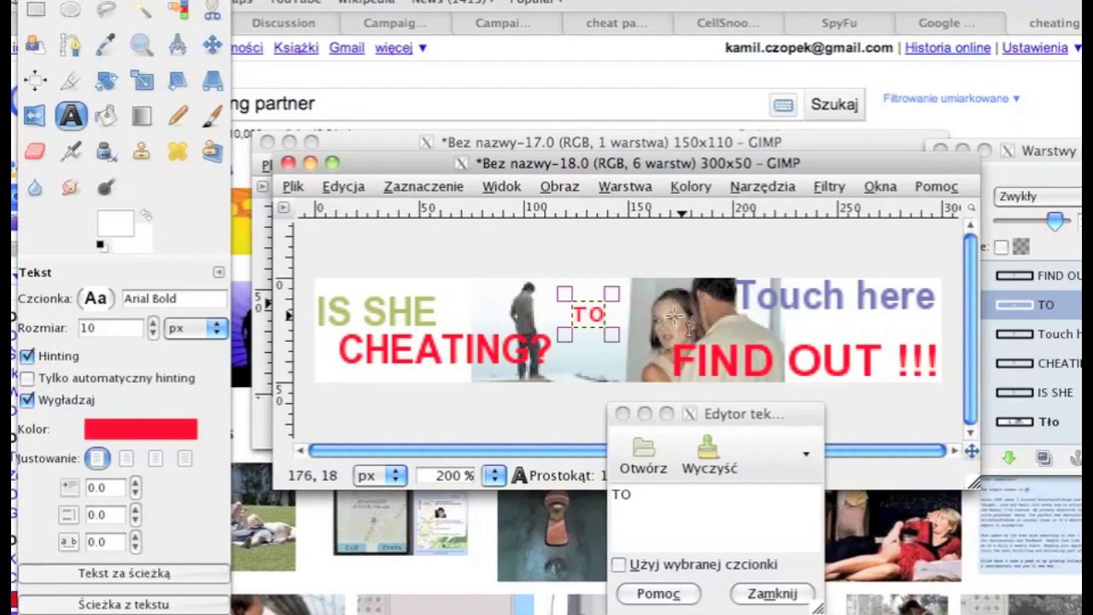
left_click(616, 313)
left_click_drag(792, 320, 836, 329)
left_click(840, 303)
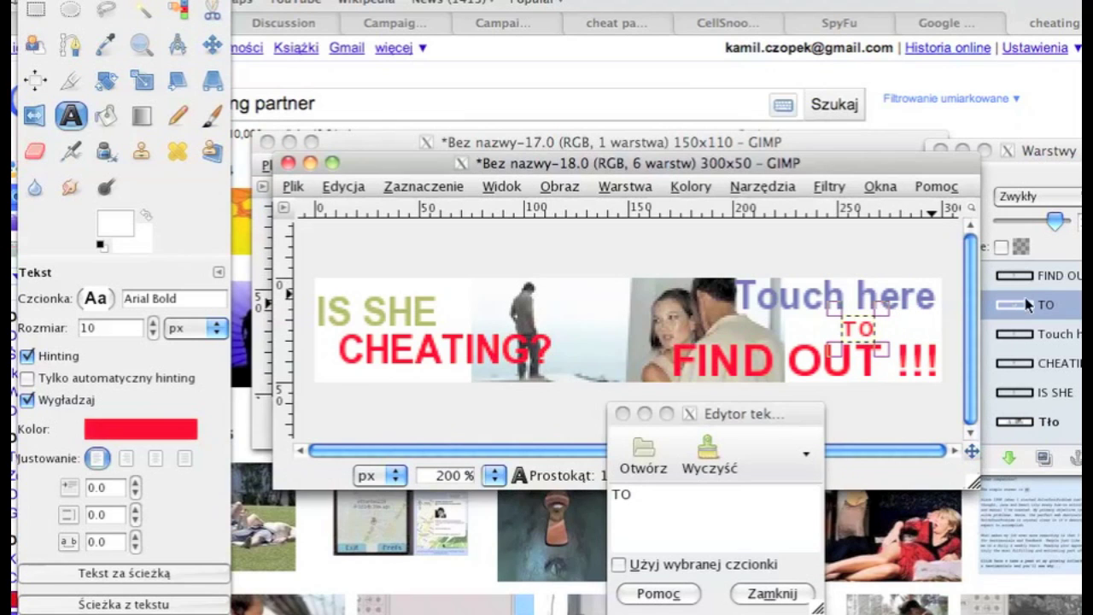
Shift the "Touch here" text layer left so that it starts over the couple
left_click(1062, 331)
left_click(1038, 333)
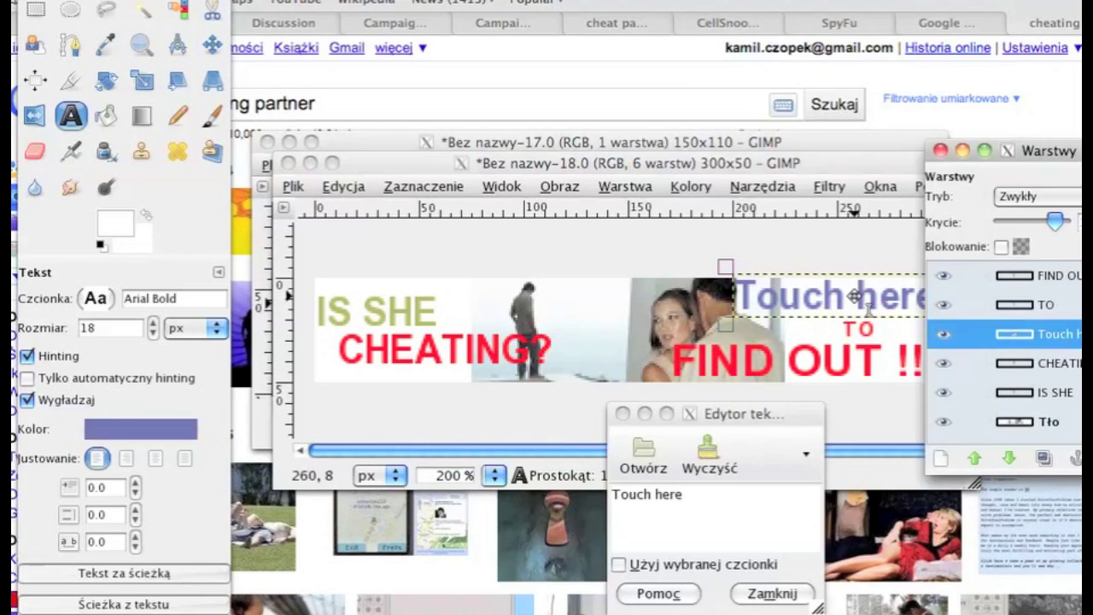
left_click(848, 296)
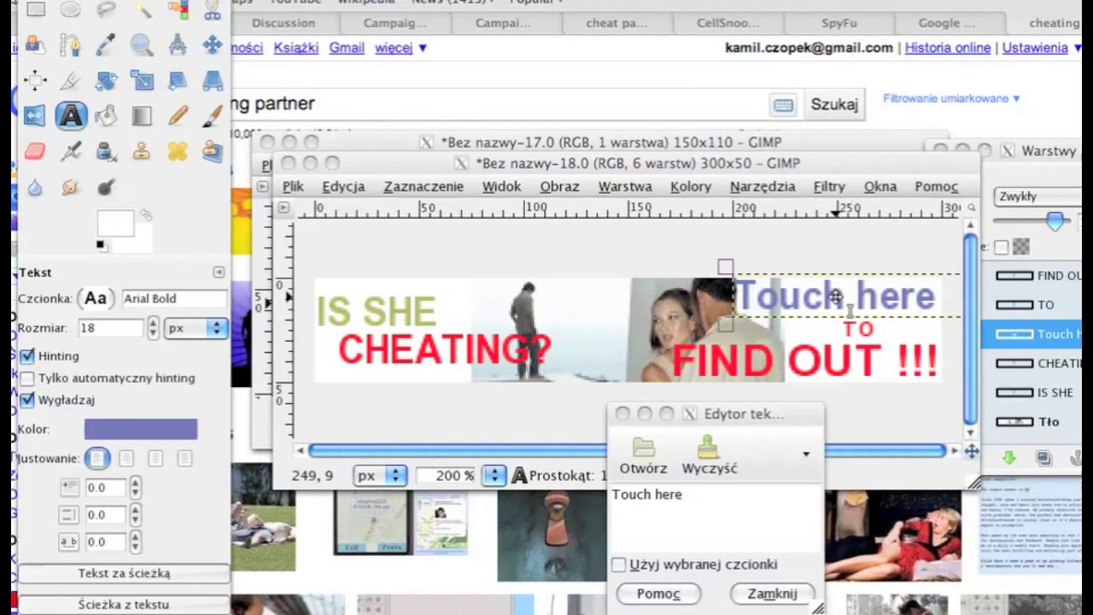
left_click_drag(848, 297, 763, 297)
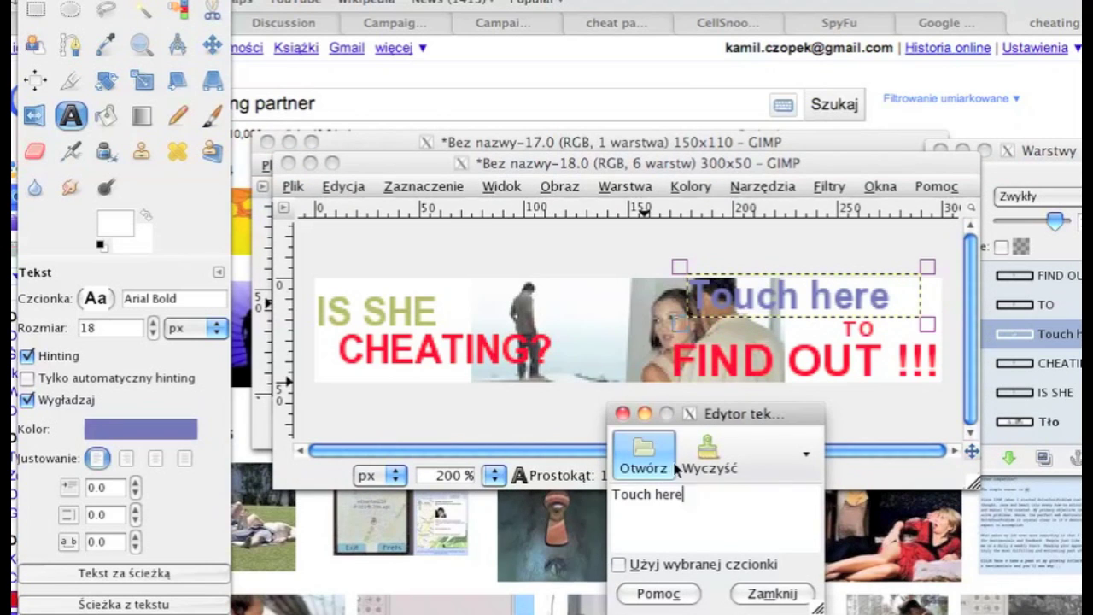
Rewrite the "Touch here" text in capitals as "TOUCH HERE"
key("BackSpace")
key("BackSpace")
key("BackSpace")
key("BackSpace")
key("BackSpace")
key("BackSpace")
key("BackSpace")
key("BackSpace")
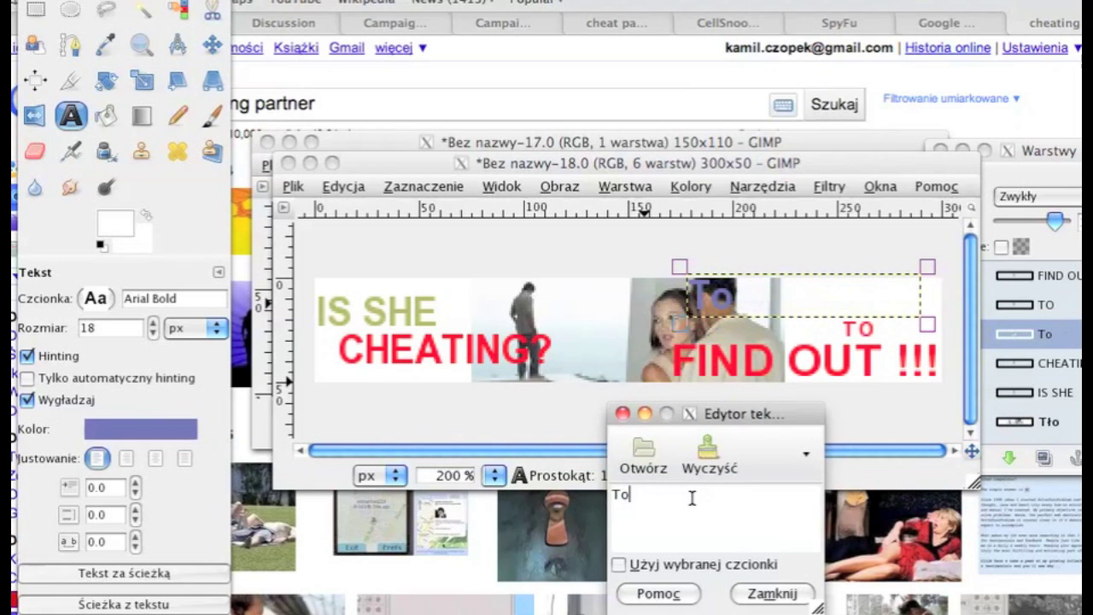
type("OUCH HERE")
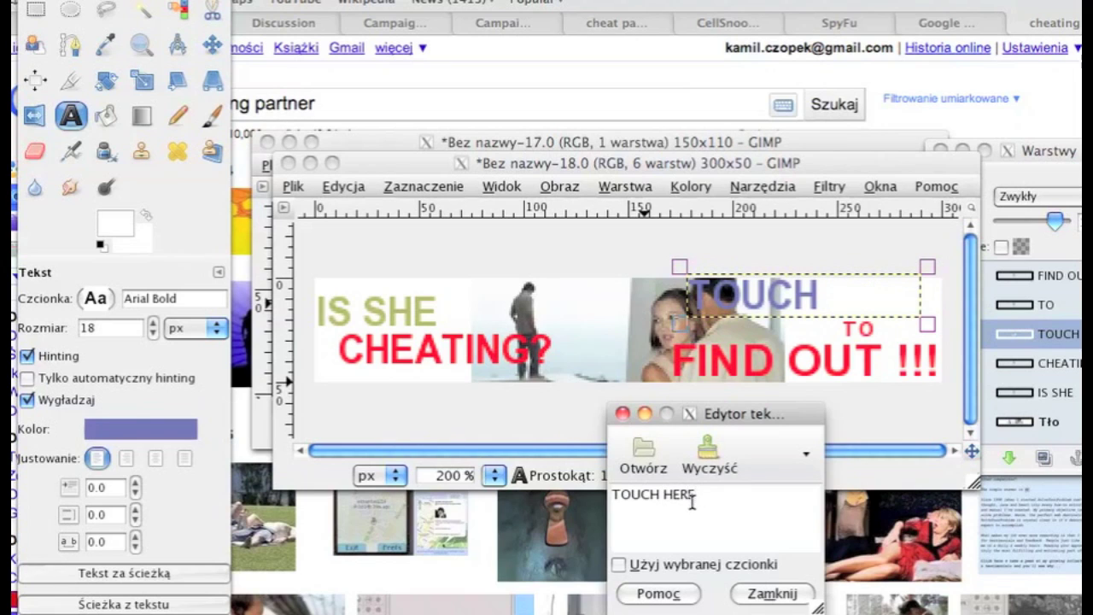
Reduce the "TOUCH HERE" text size to 15 px
left_click(849, 296)
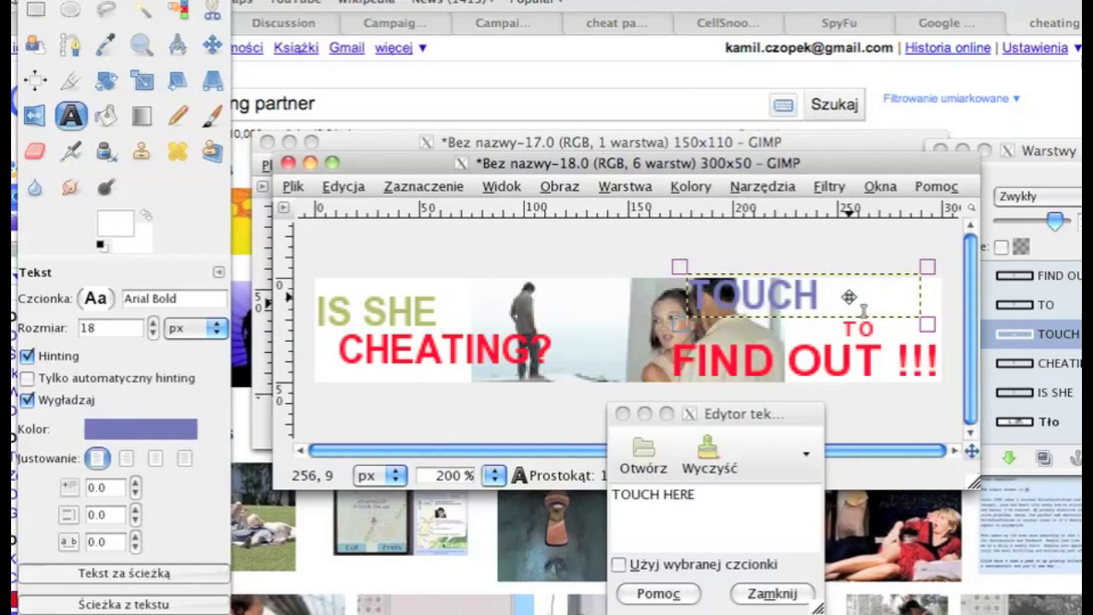
left_click(152, 333)
left_click(152, 333)
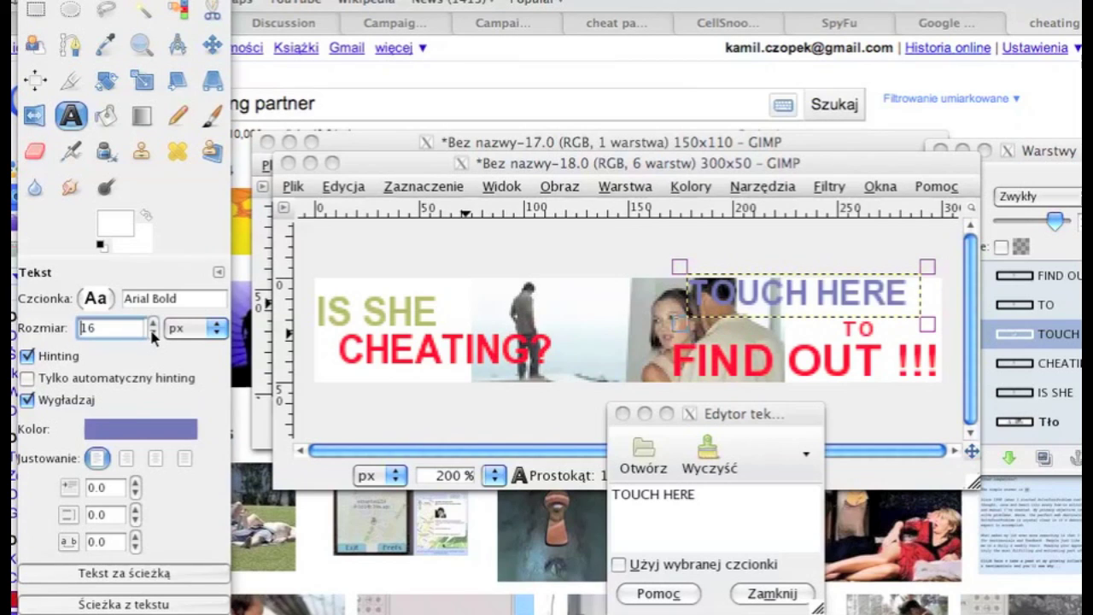
left_click(153, 334)
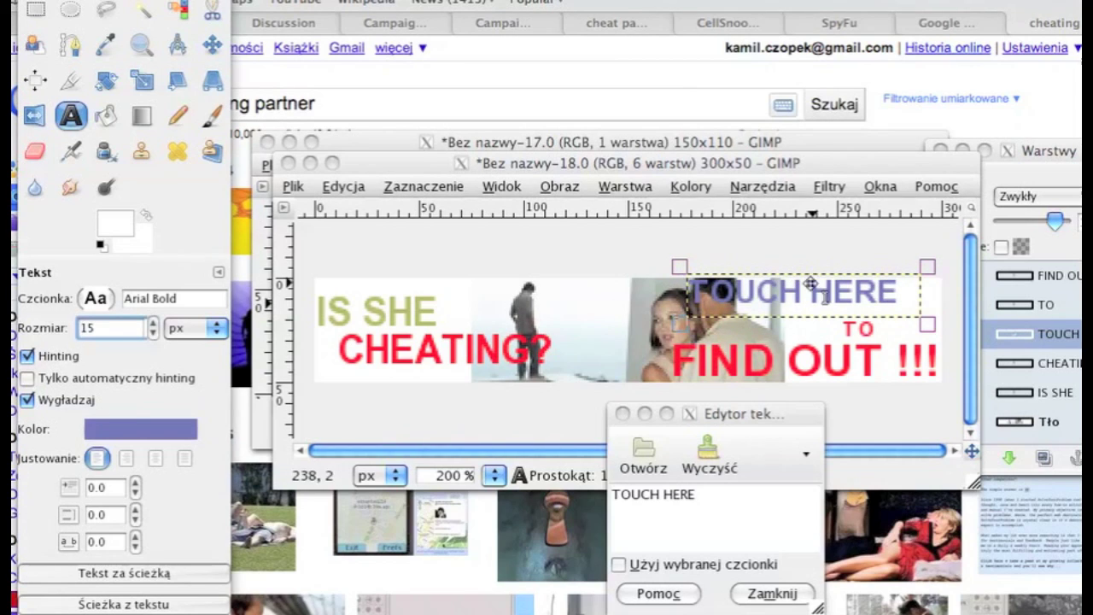
Shorten the "TOUCH HERE" text box and move it right and slightly down, above "TO" and "FIND OUT !!!"
left_click(930, 325)
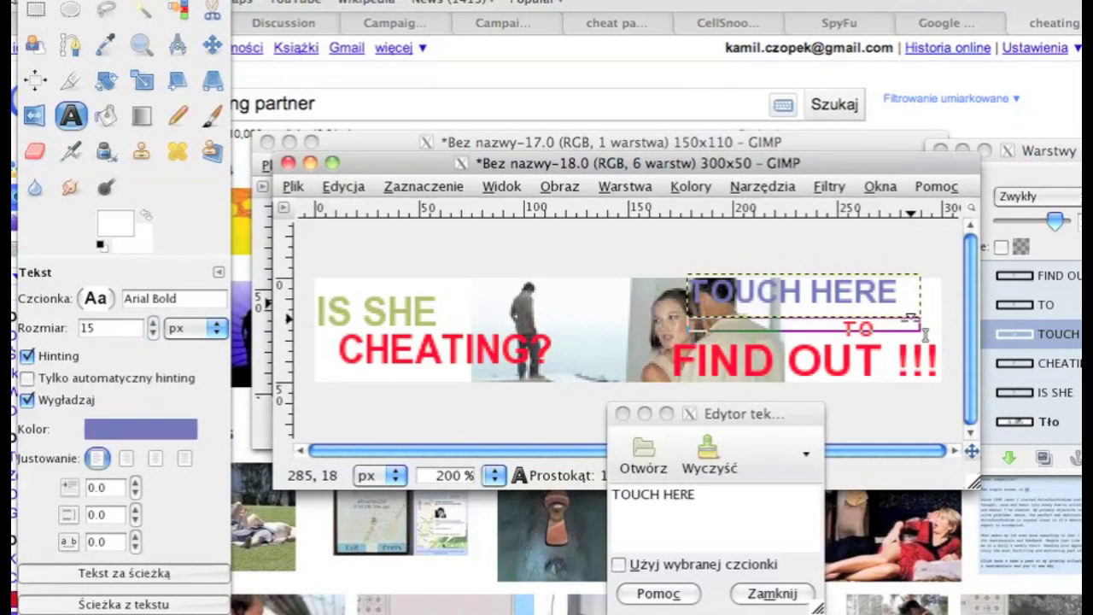
left_click(868, 293)
left_click(860, 291)
left_click(820, 293)
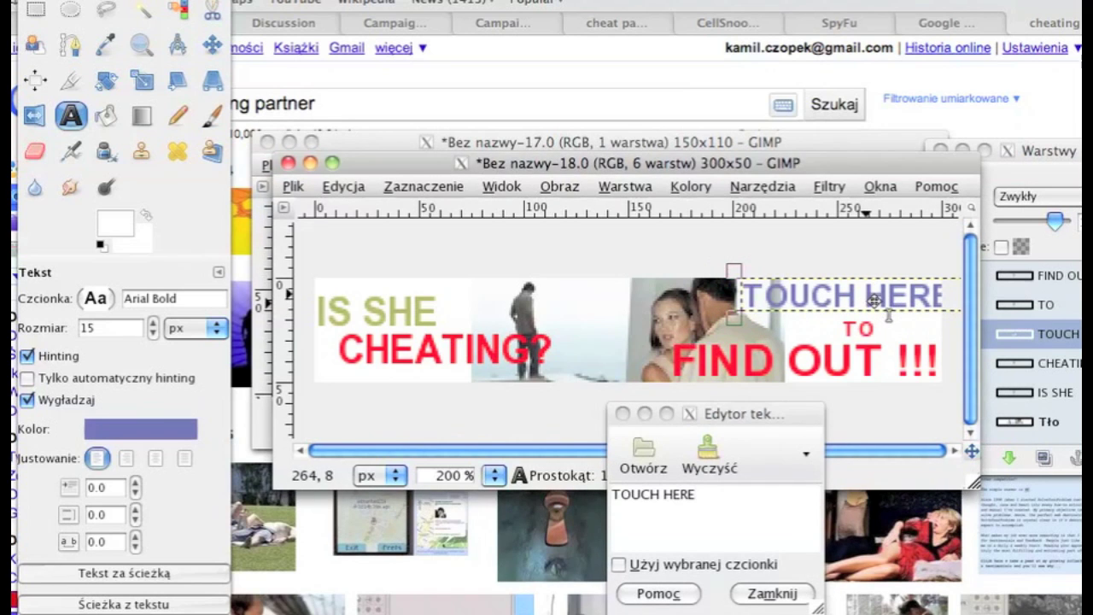
left_click(871, 295)
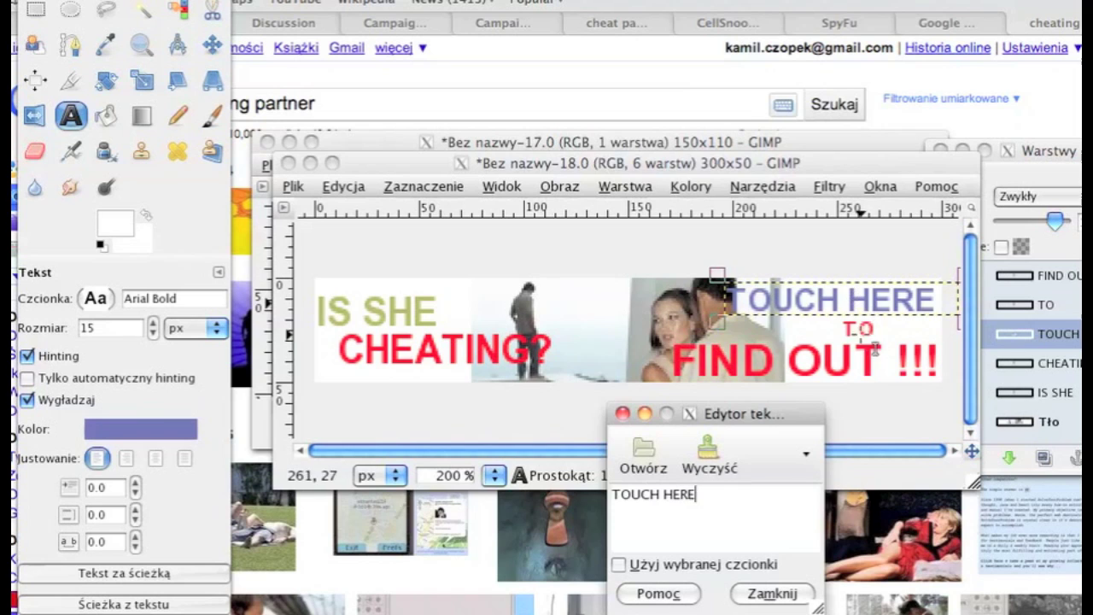
left_click(870, 346)
Move the "TO" text left to sit above the start of "OUT", and close the text editor
left_click(1047, 313)
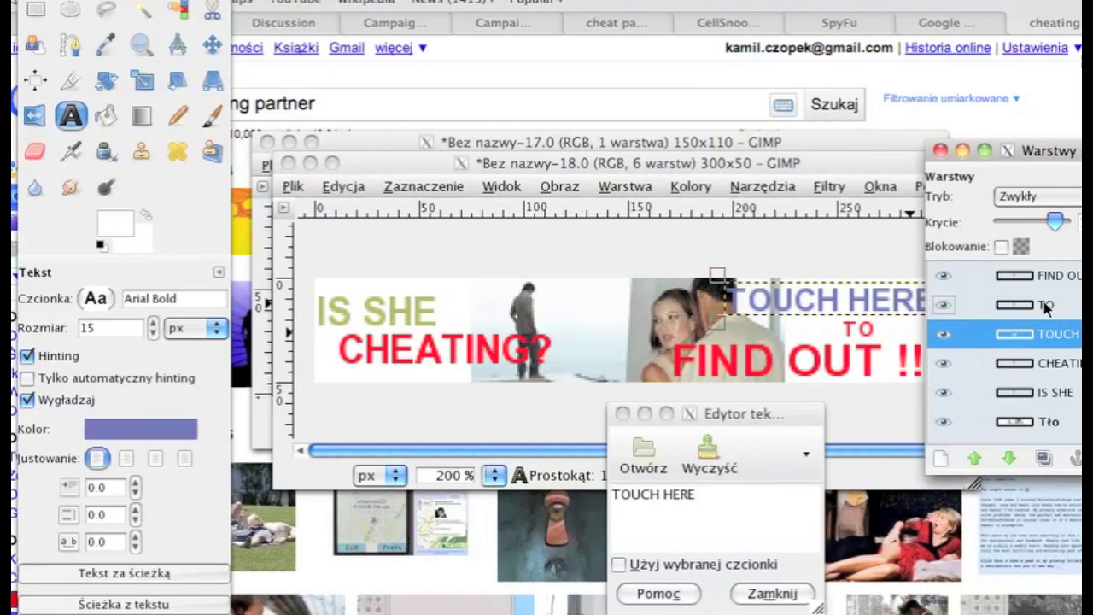
left_click(846, 330)
left_click_drag(846, 331, 800, 328)
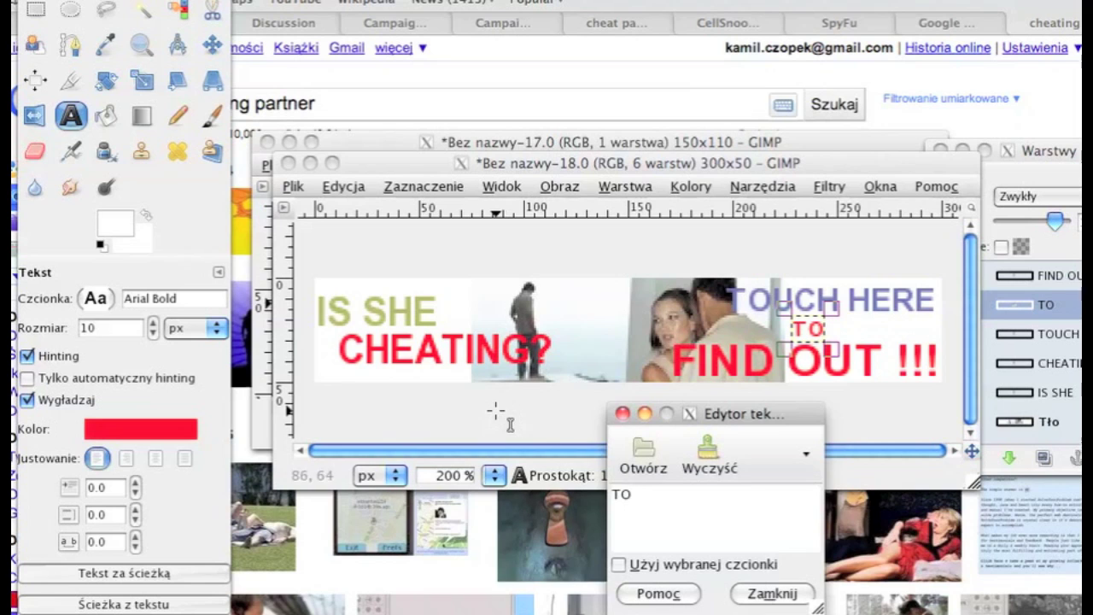
left_click(772, 593)
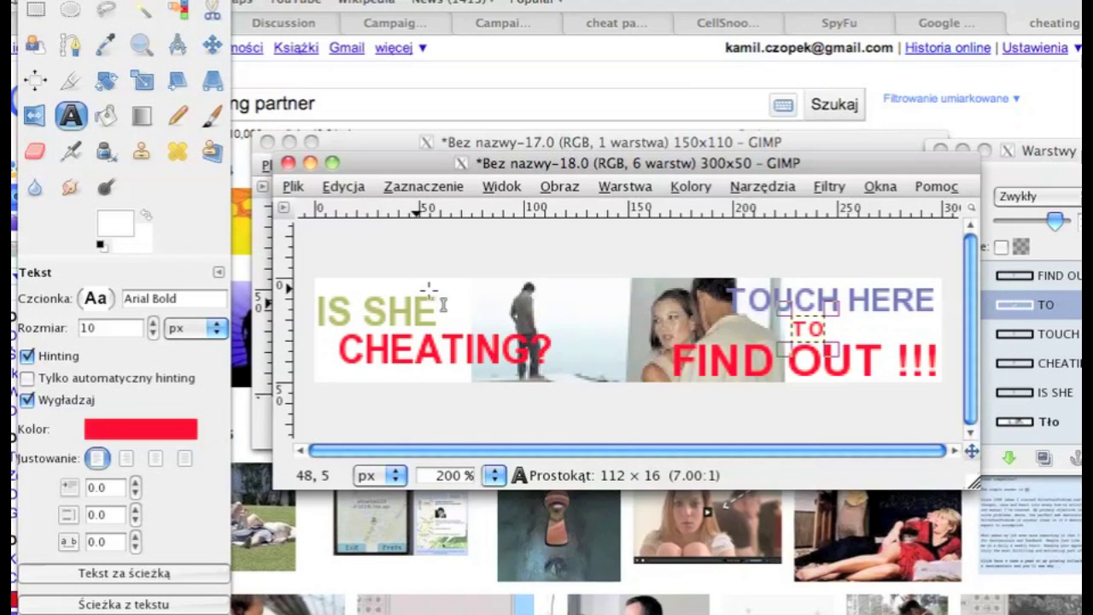
Switch to the Rectangle Select tool and view the banner at 100% zoom
left_click(32, 11)
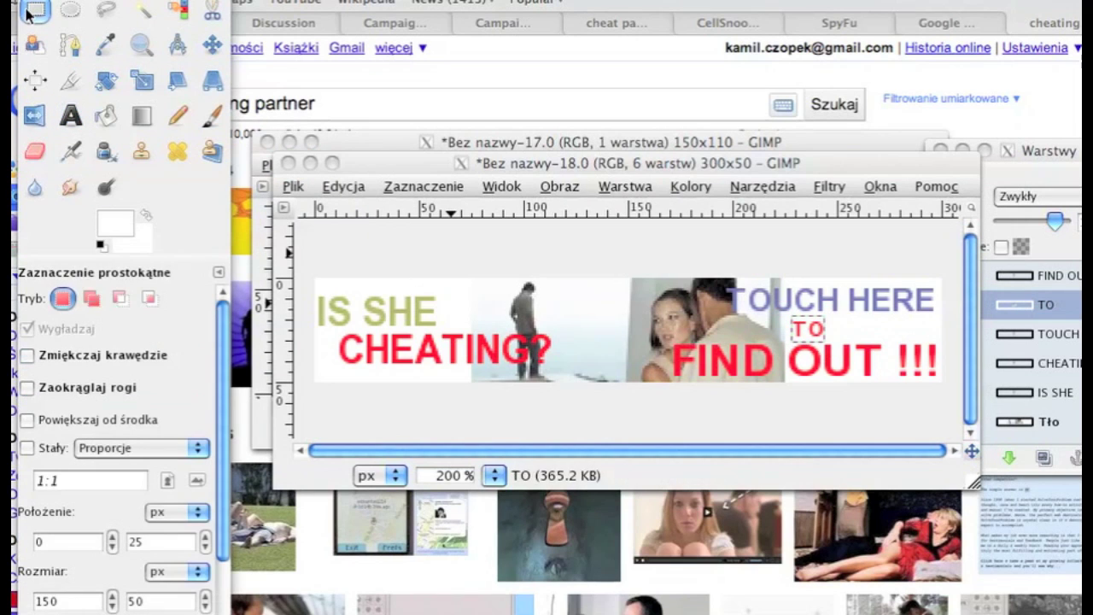
left_click(493, 475)
left_click(477, 575)
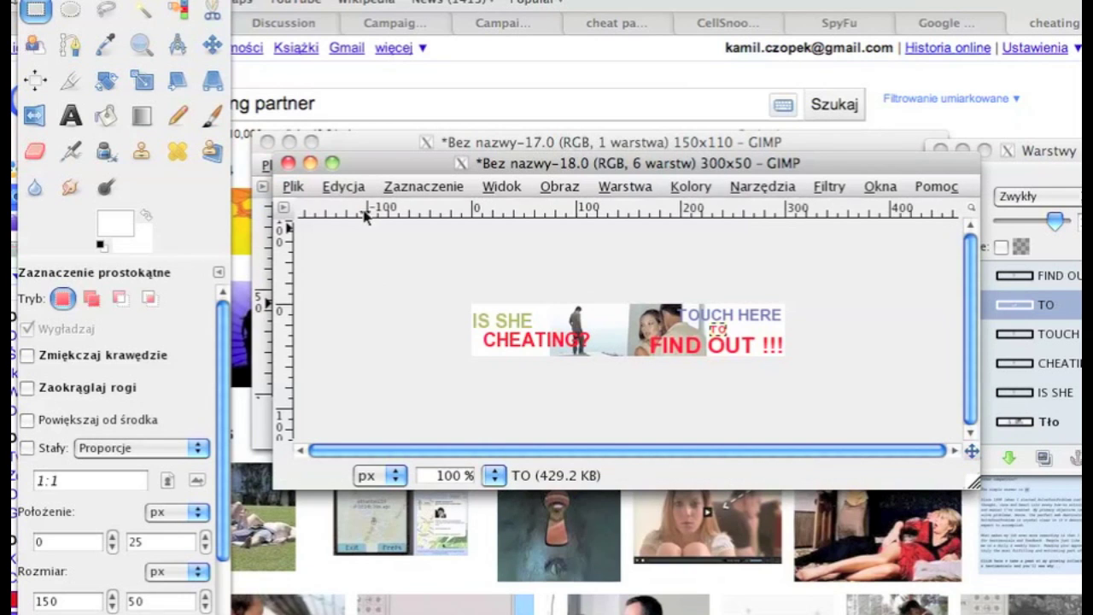
Save the banner under the new name SheCheating1-300.jpeg in the Viva Mobile folder, based on the existing HeCheating1-300.jpeg name
left_click(293, 186)
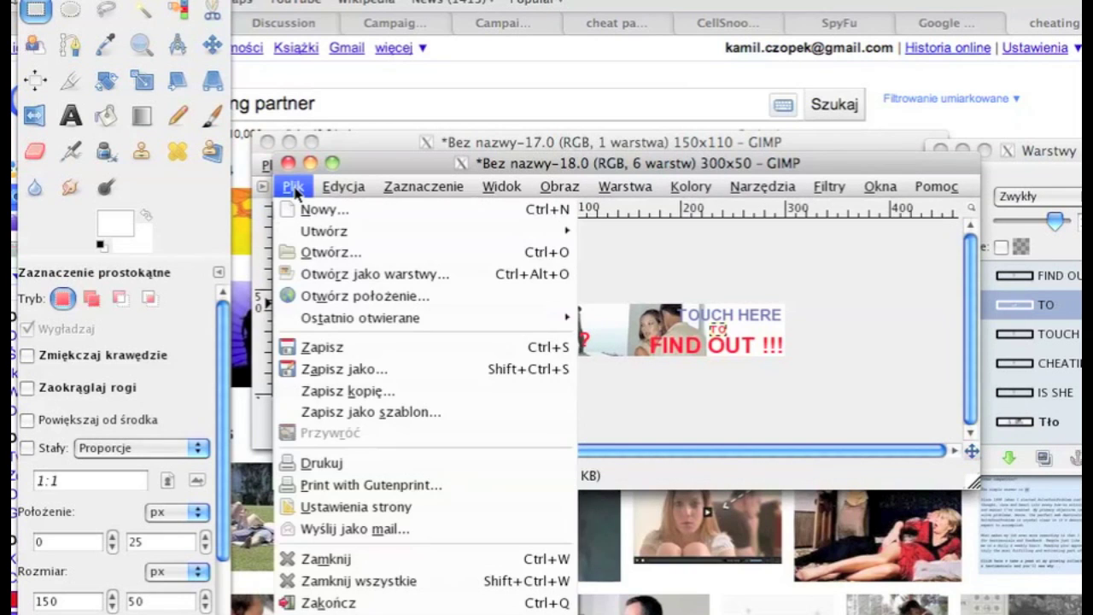
left_click(398, 366)
left_click(512, 288)
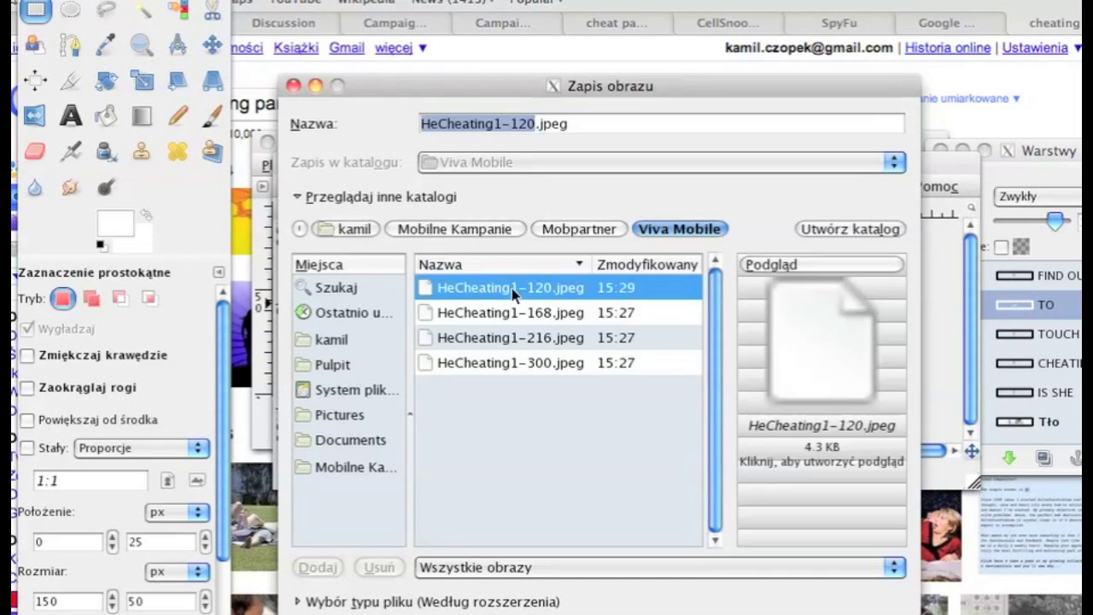
left_click(432, 124)
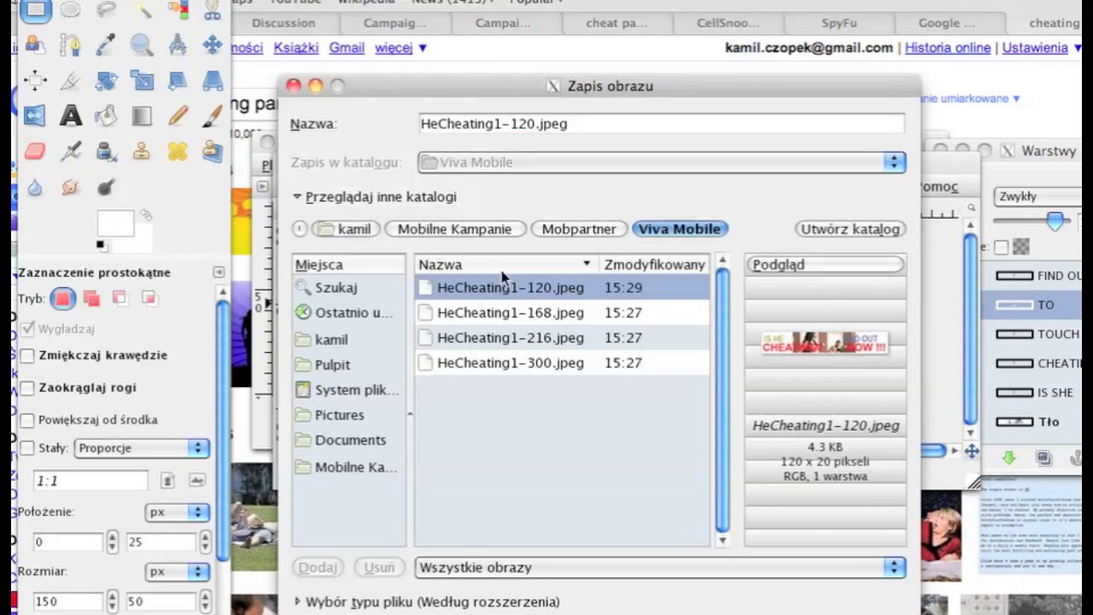
left_click(525, 362)
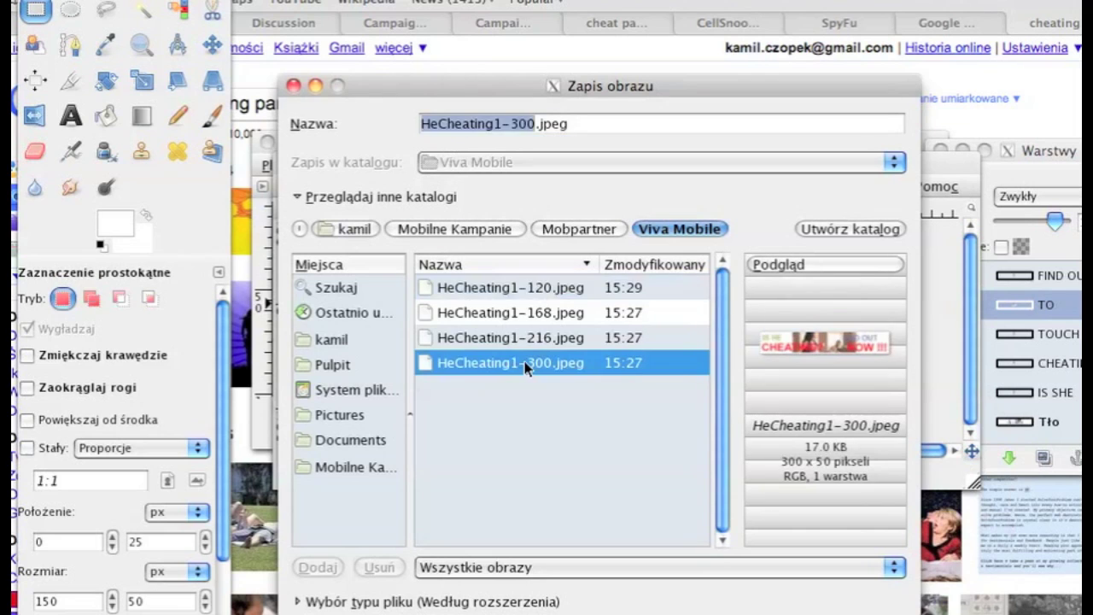
left_click(425, 122)
key("BackSpace")
type("Sh")
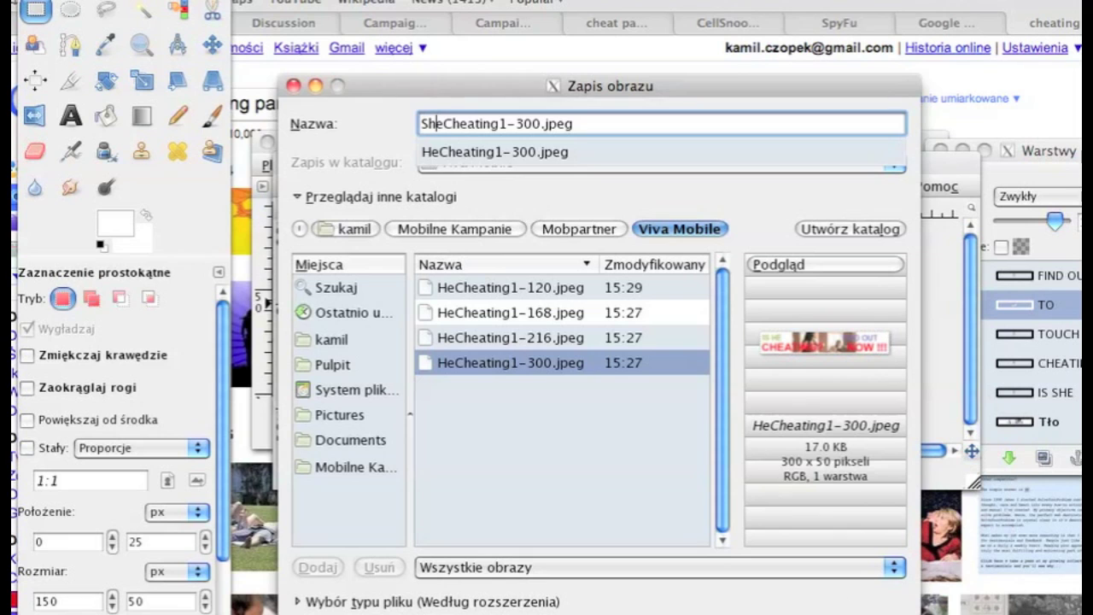
key("Escape")
key("Return")
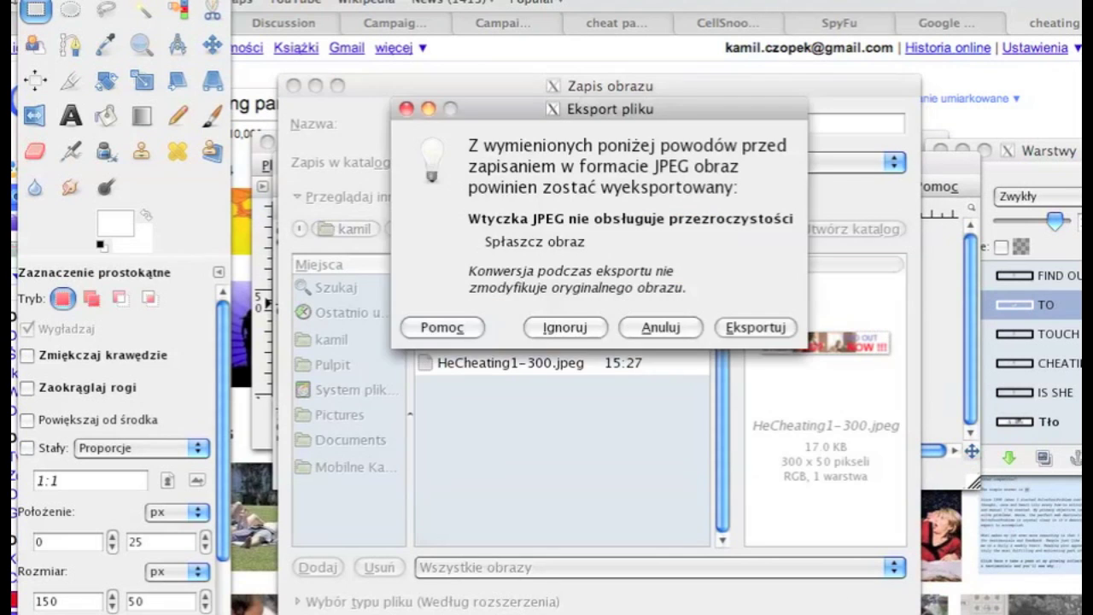
Export the flattened 300x50 banner as a JPEG with quality 100
left_click(767, 325)
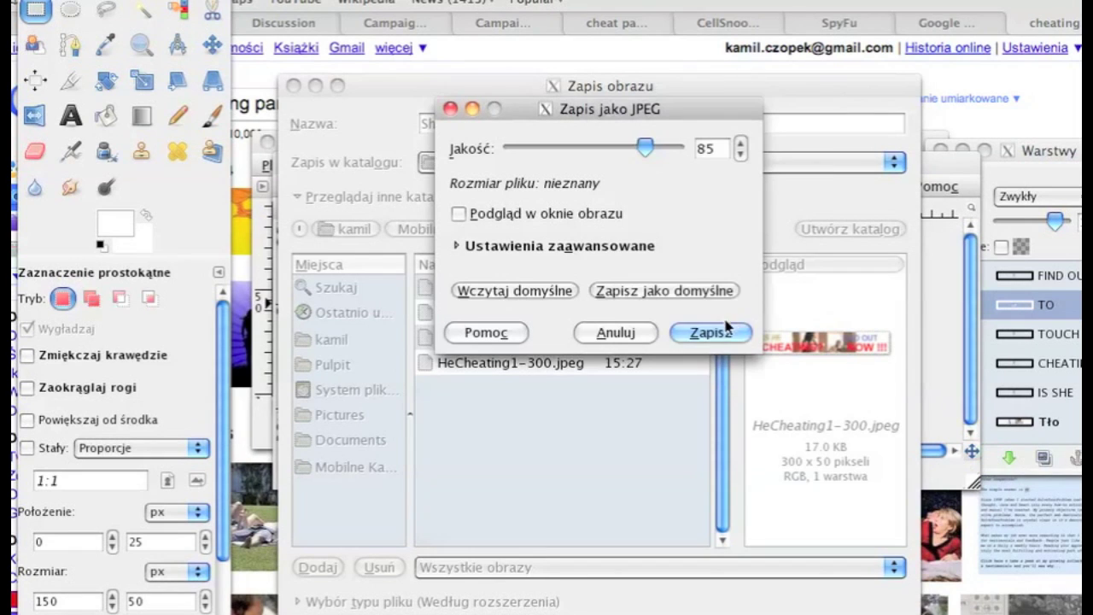
left_click(675, 149)
left_click(711, 332)
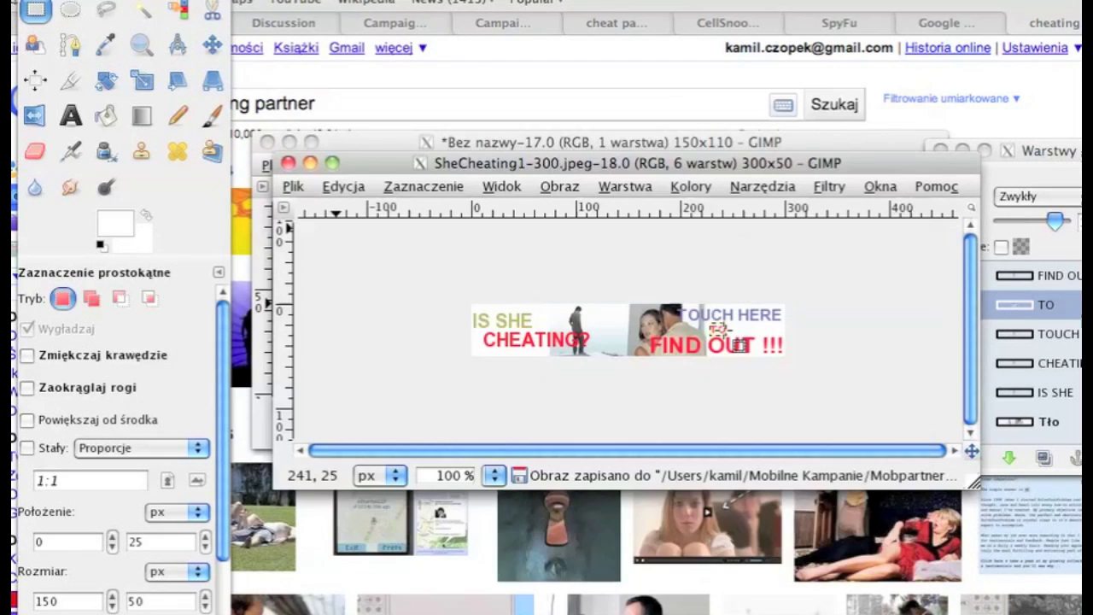
Scale the banner image down proportionally to a width of 216 pixels
left_click(293, 187)
left_click(722, 330)
right_click(724, 332)
mouse_move(841, 436)
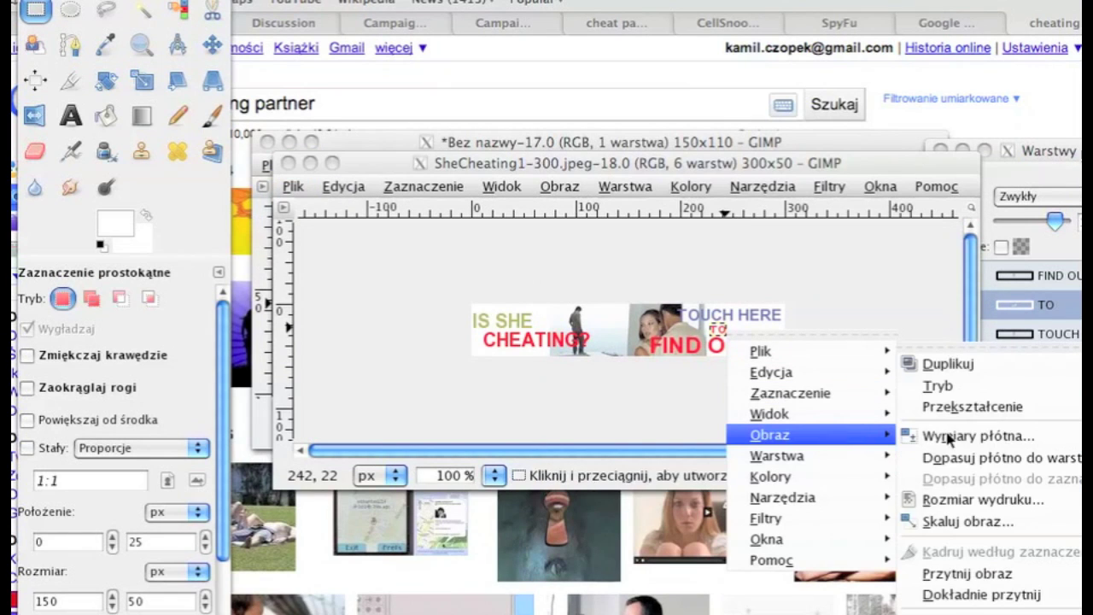
left_click(974, 520)
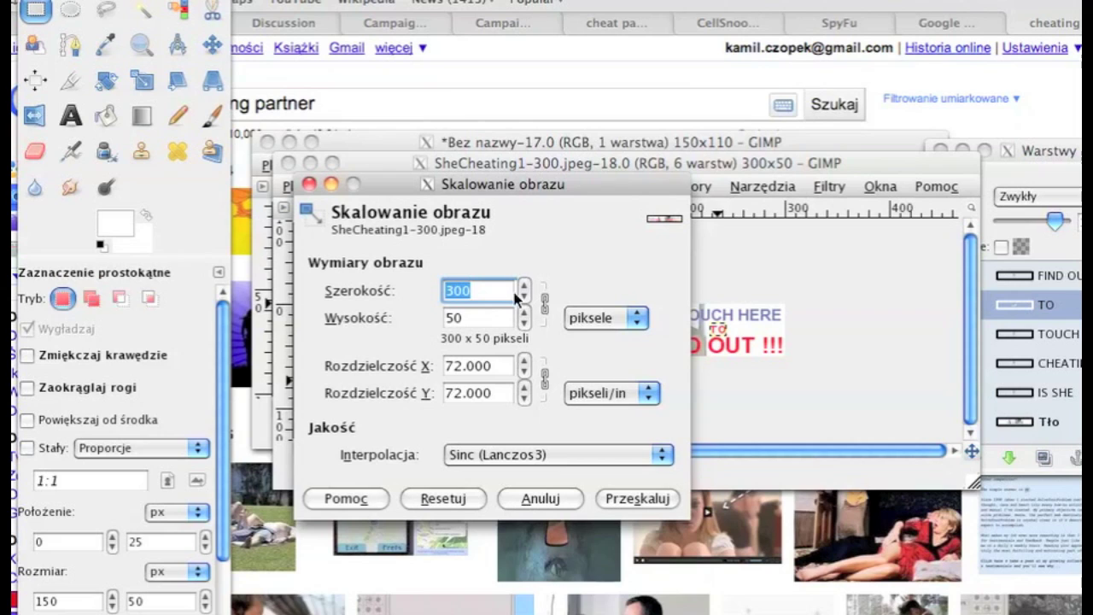
type("216")
left_click(625, 498)
Save the 216-pixel-wide banner as SheCheating1-216.jpeg in the Viva Mobile folder, exporting it flattened at JPEG quality 100
left_click(297, 189)
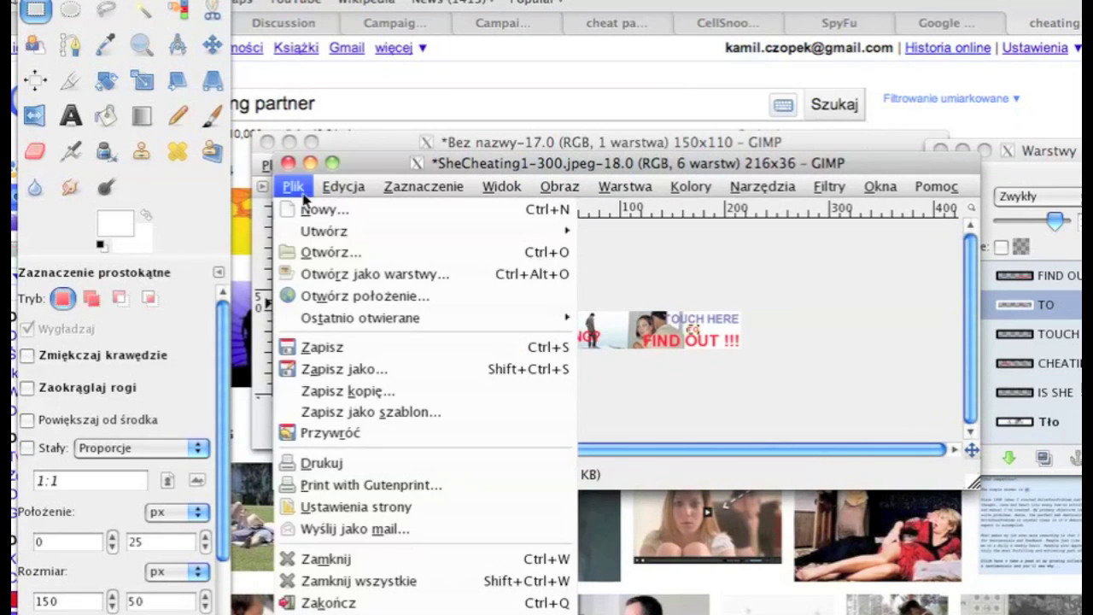
left_click(344, 369)
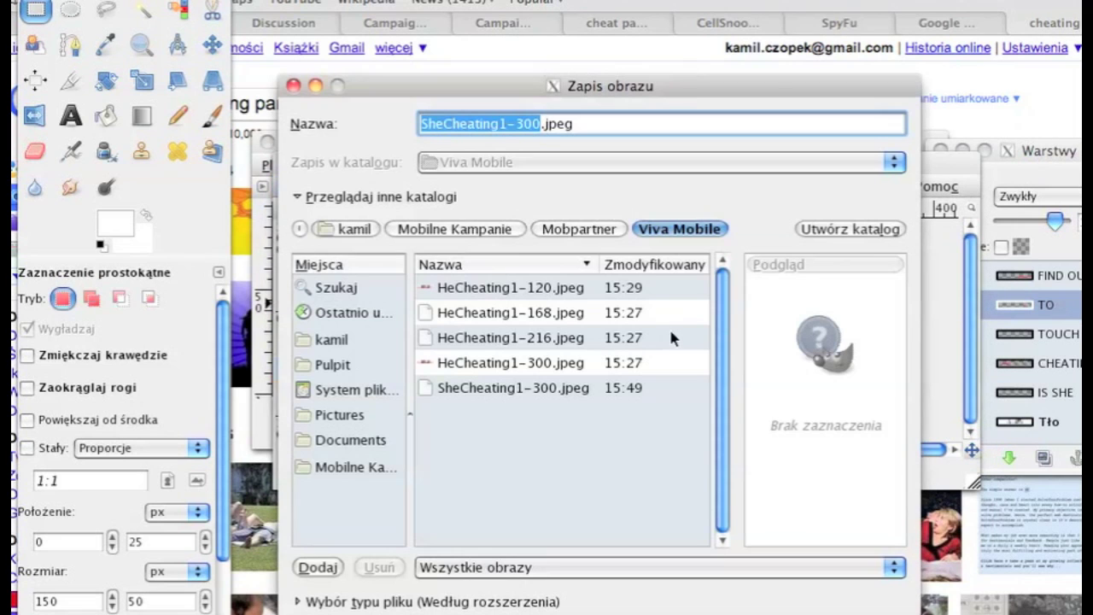
left_click(559, 340)
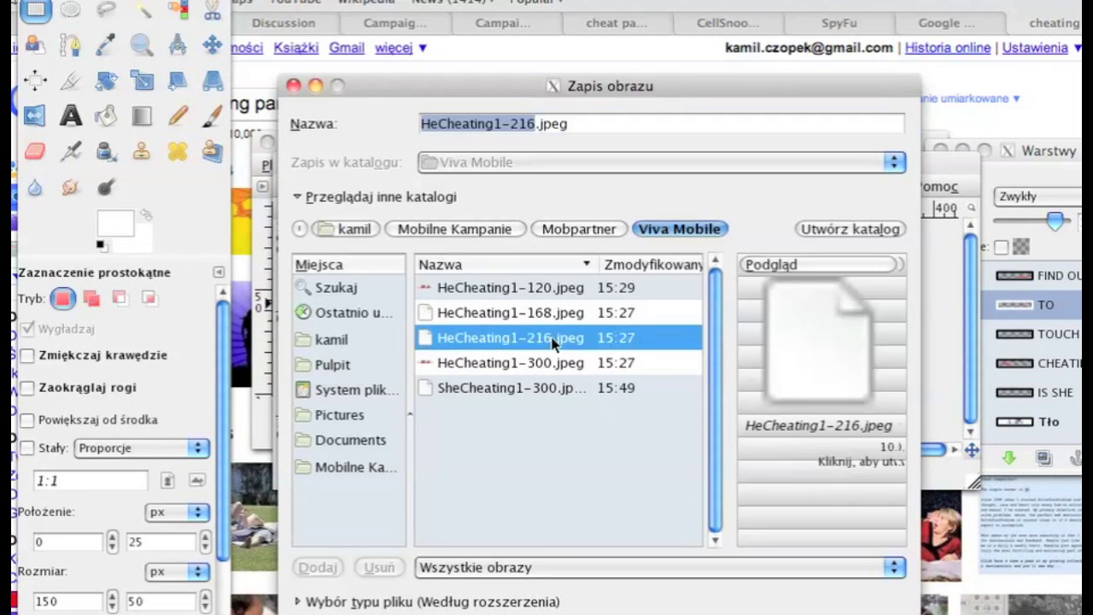
left_click(436, 124)
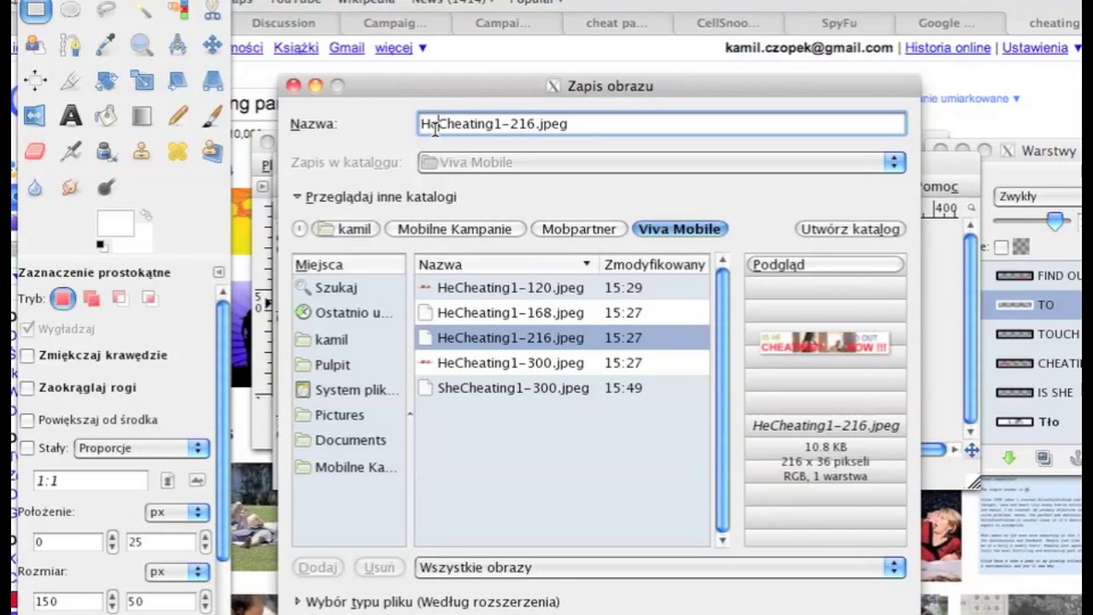
key("BackSpace")
type("Sh")
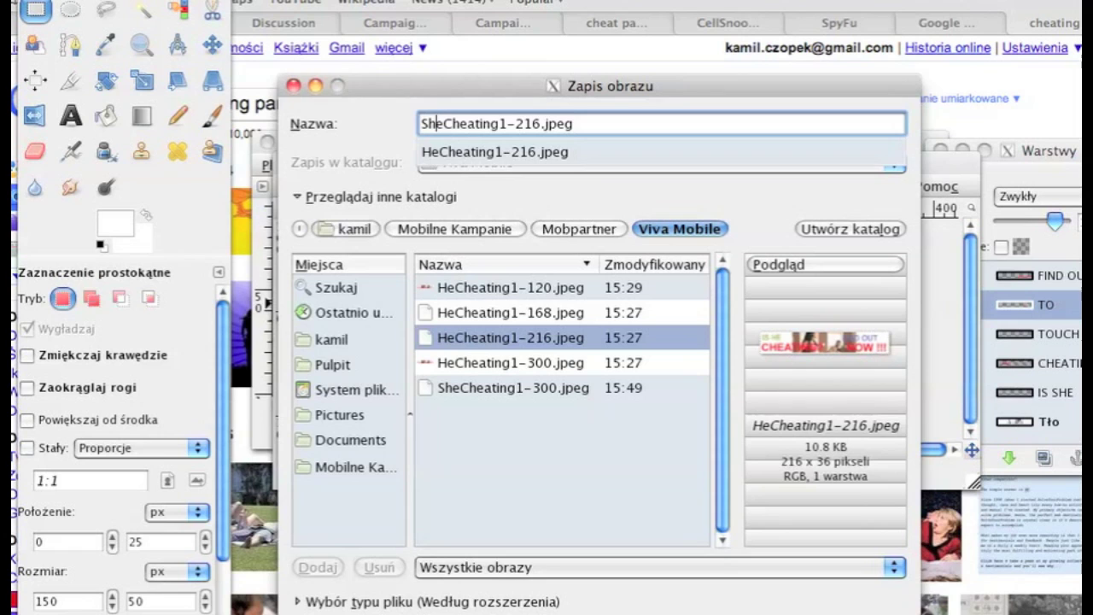
key("Escape")
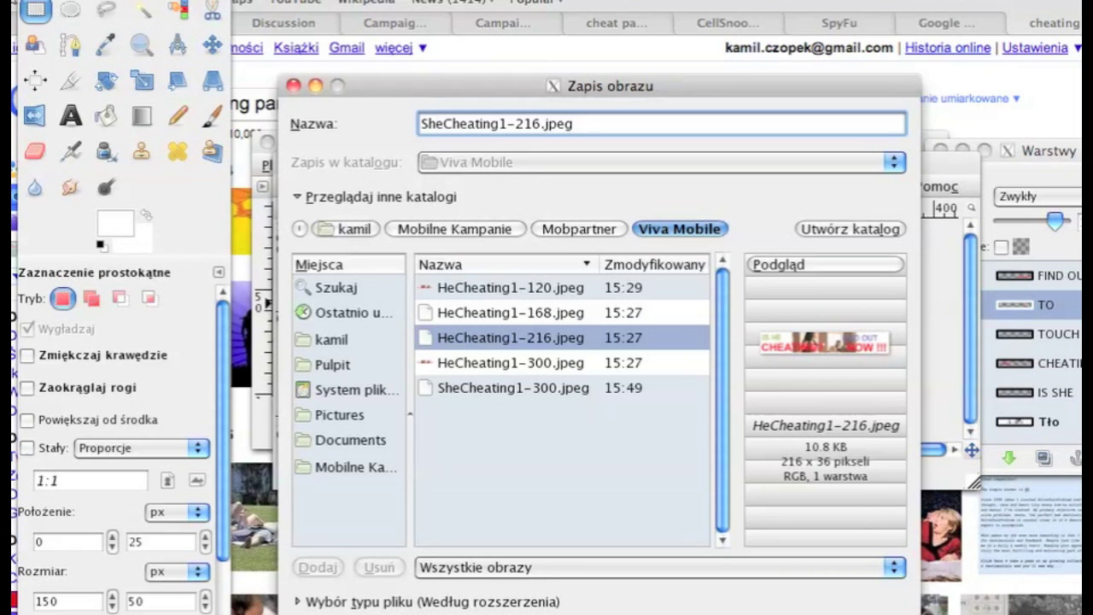
key("Return")
left_click(741, 330)
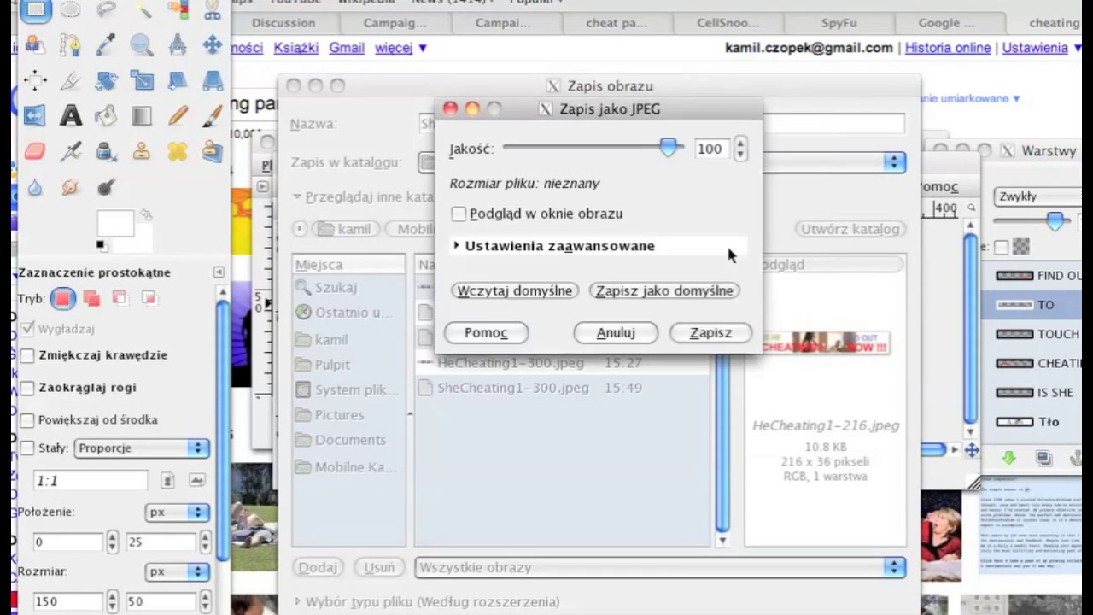
left_click(727, 333)
Scale the banner image down proportionally to a width of 168 pixels
right_click(694, 324)
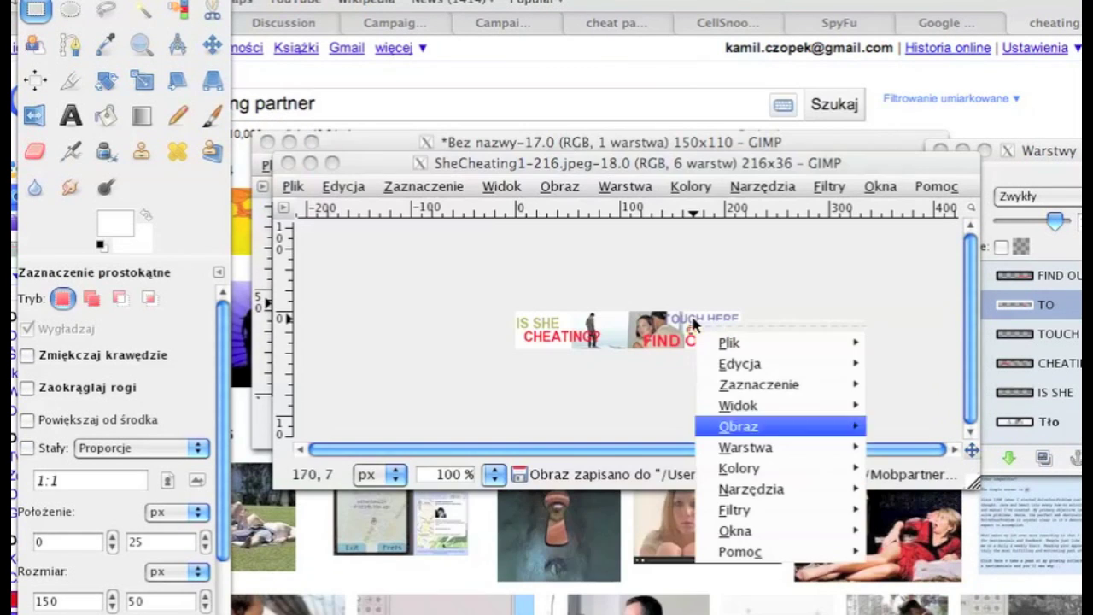
mouse_move(784, 427)
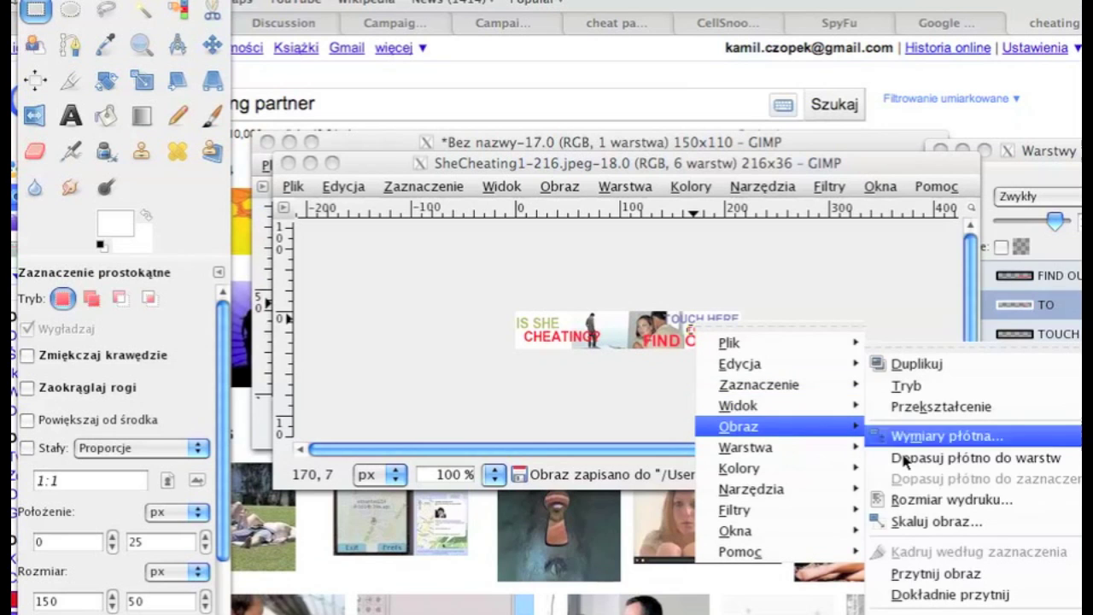
left_click(927, 520)
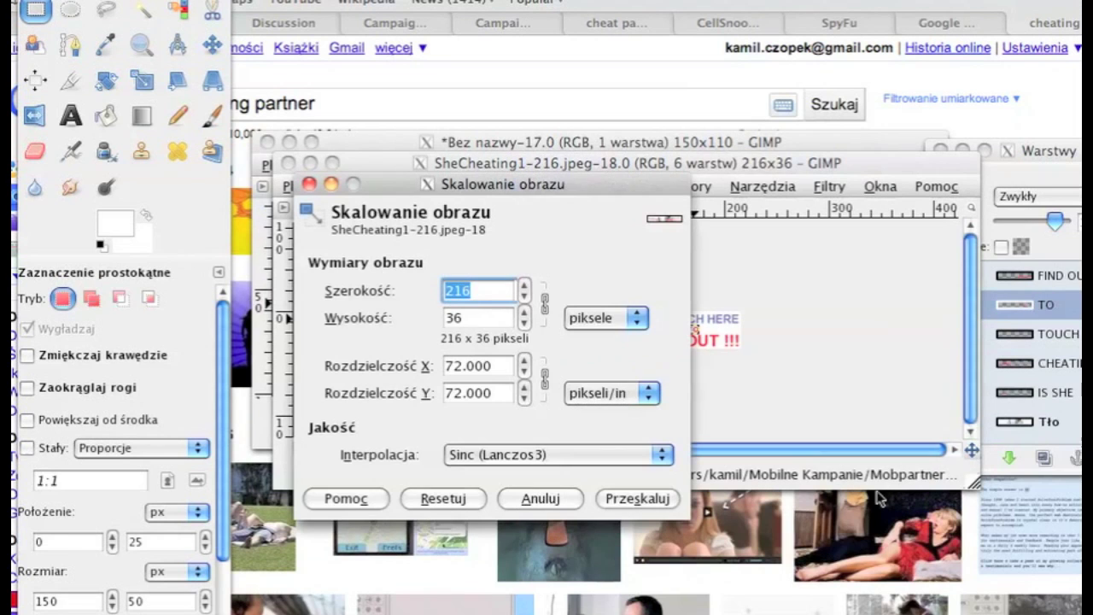
type("168")
left_click(493, 309)
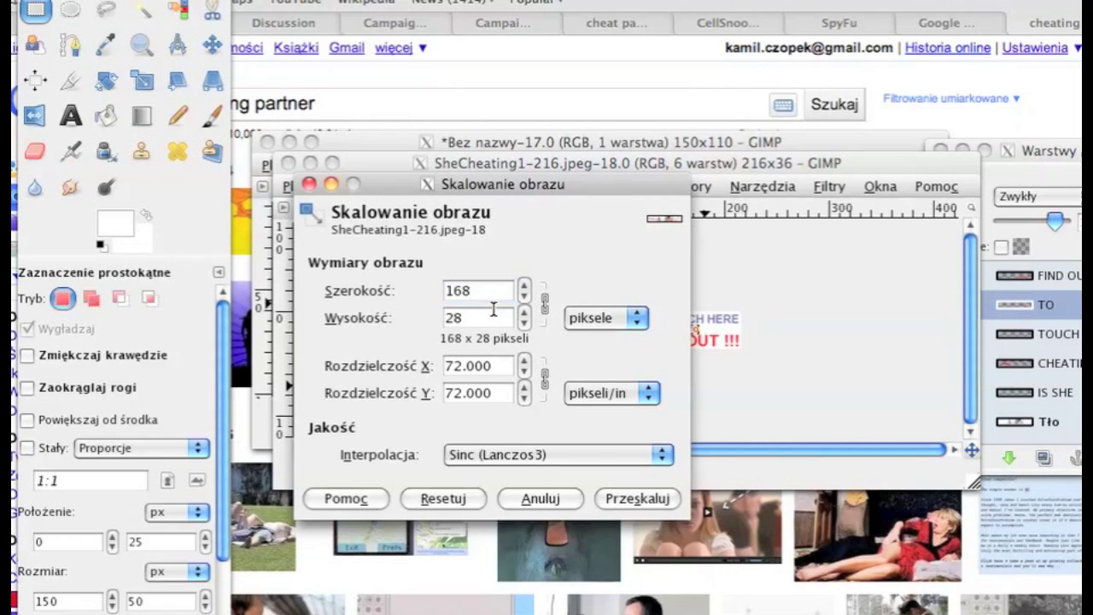
left_click(631, 499)
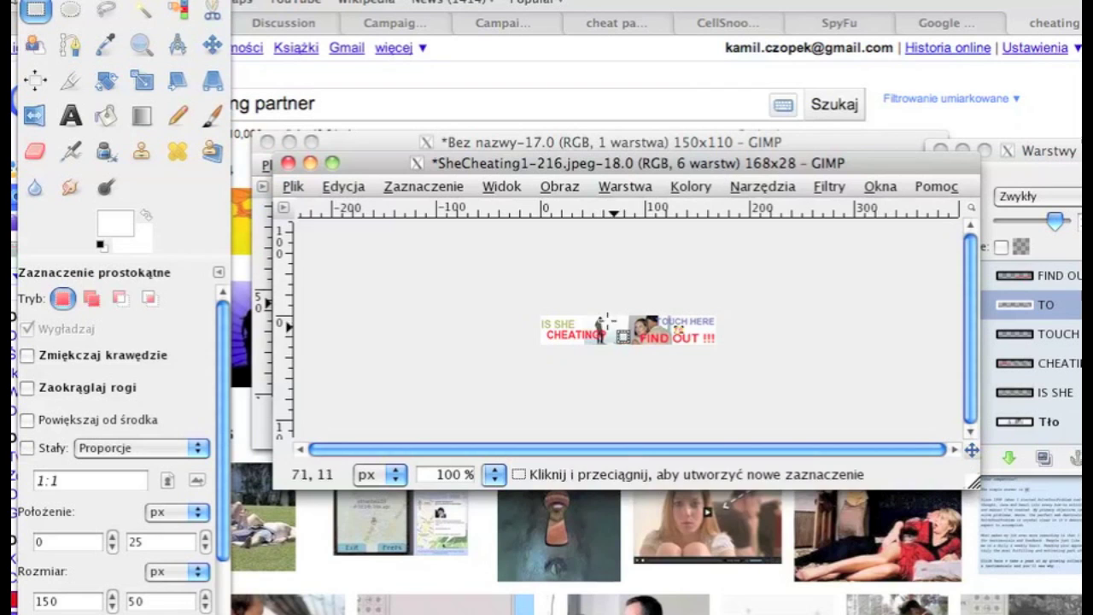
Save the 168-pixel-wide banner as SheCheating1-168.jpeg in the Viva Mobile folder, exporting it flattened at JPEG quality 100
left_click(293, 186)
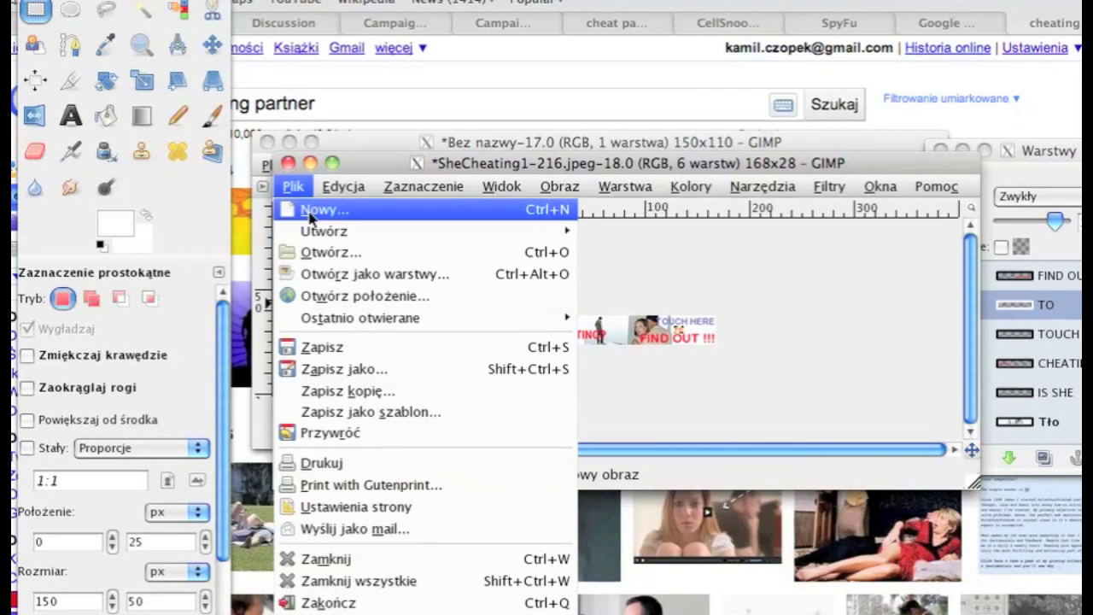
left_click(343, 370)
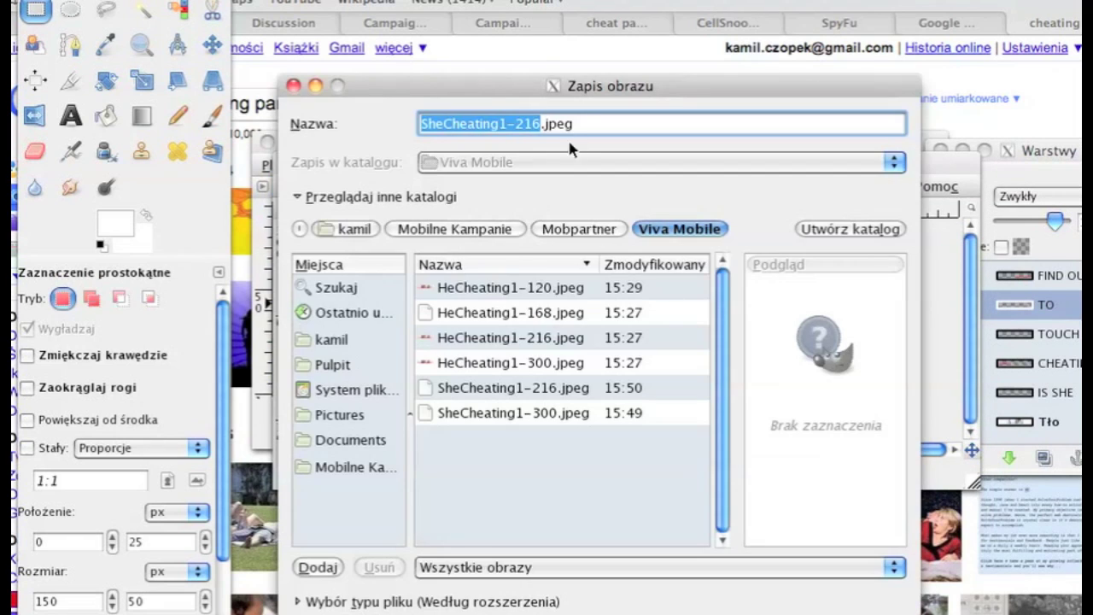
left_click(509, 313)
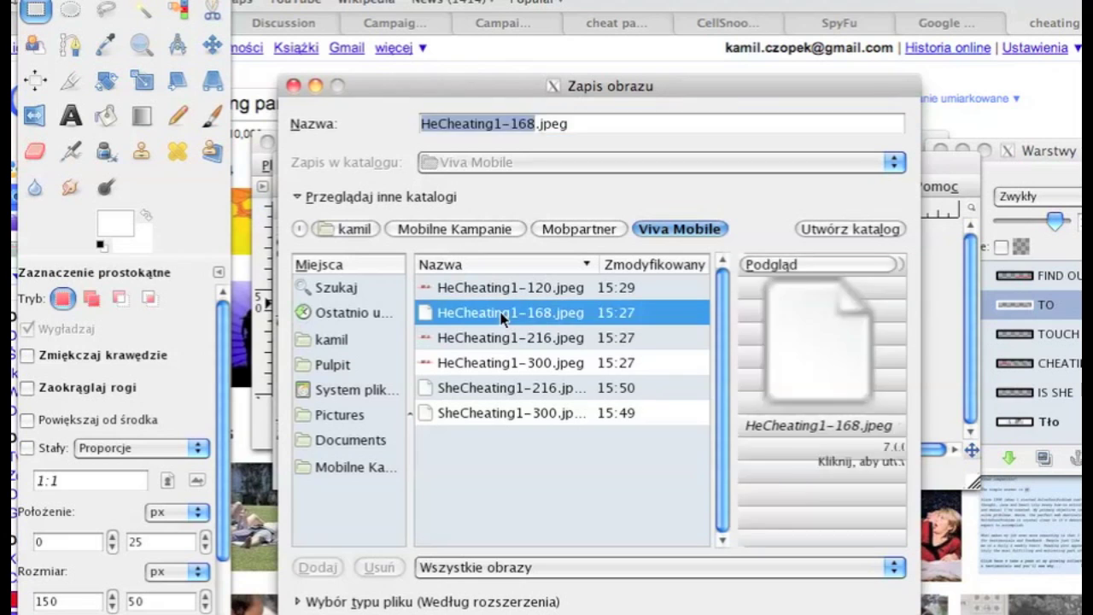
left_click(429, 126)
type("S")
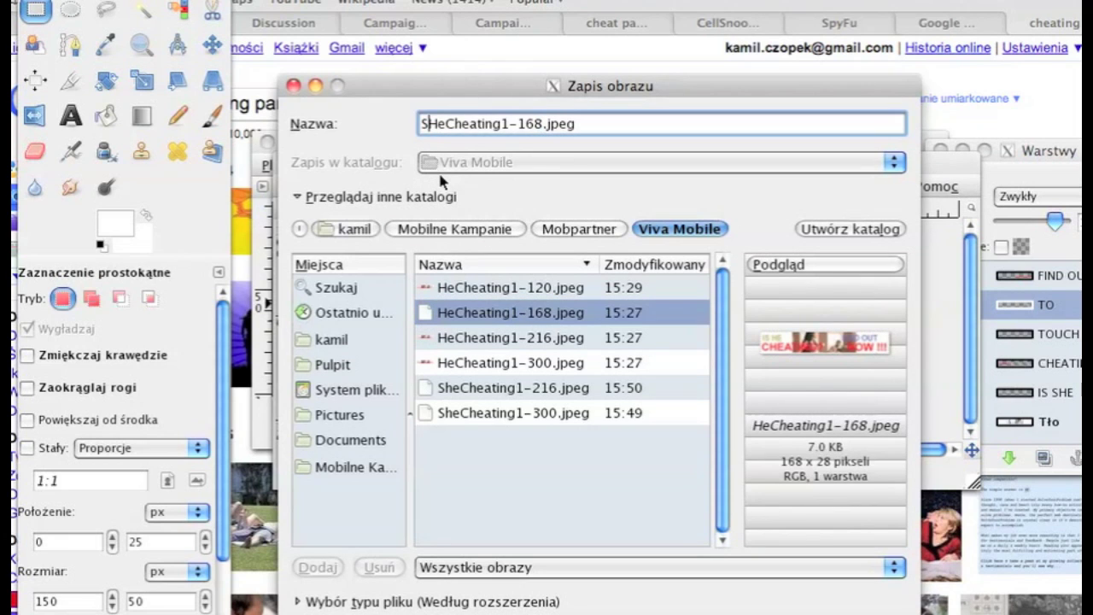
key("BackSpace")
type("h")
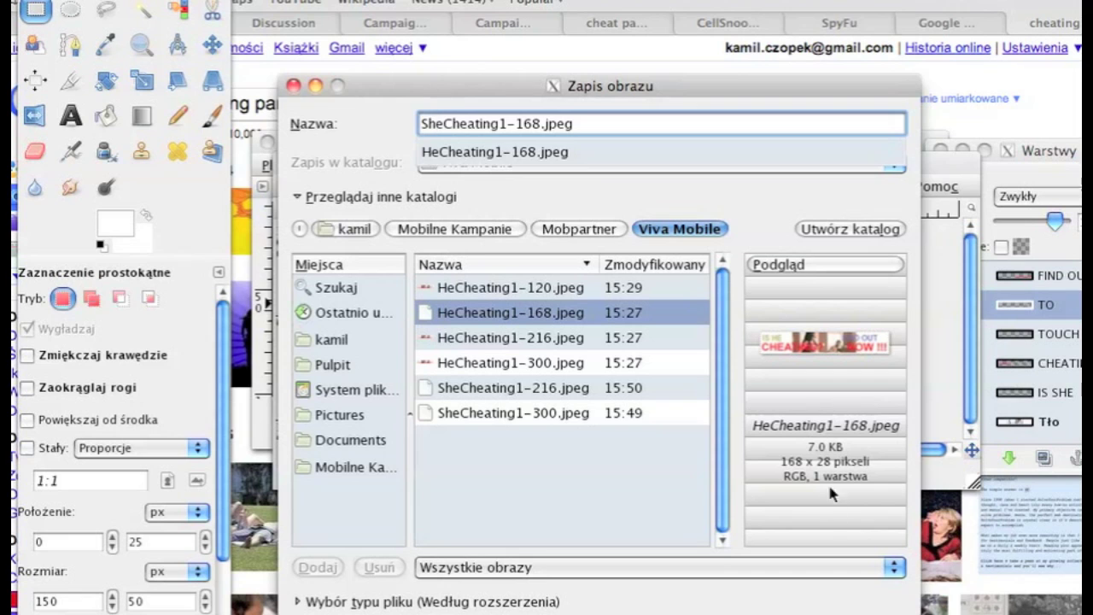
key("Return")
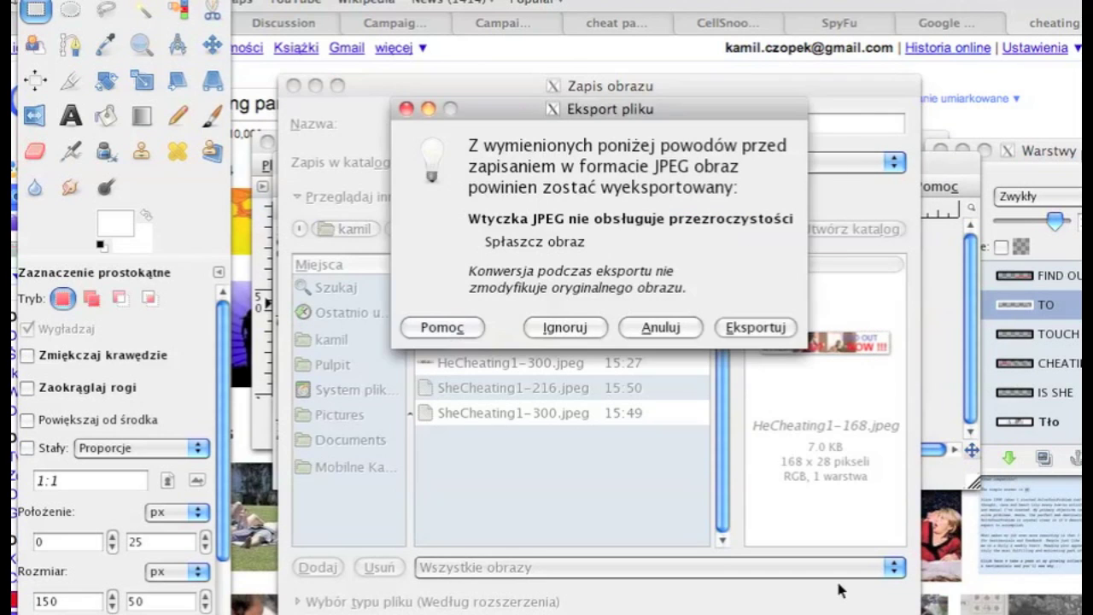
left_click(743, 330)
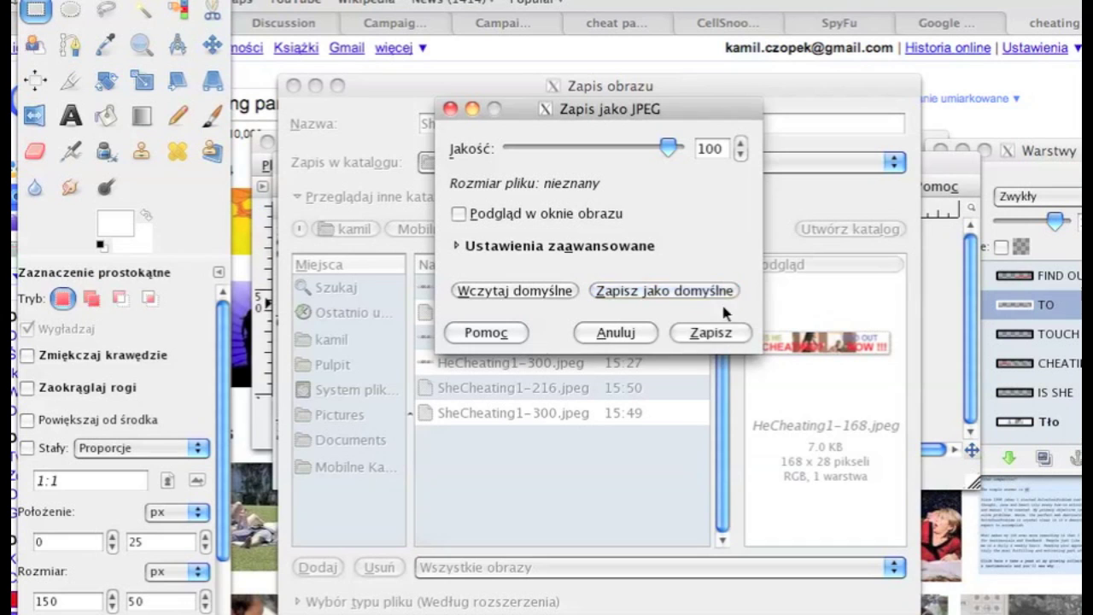
left_click(721, 337)
Scale the banner image down proportionally to a width of 120 pixels
right_click(592, 338)
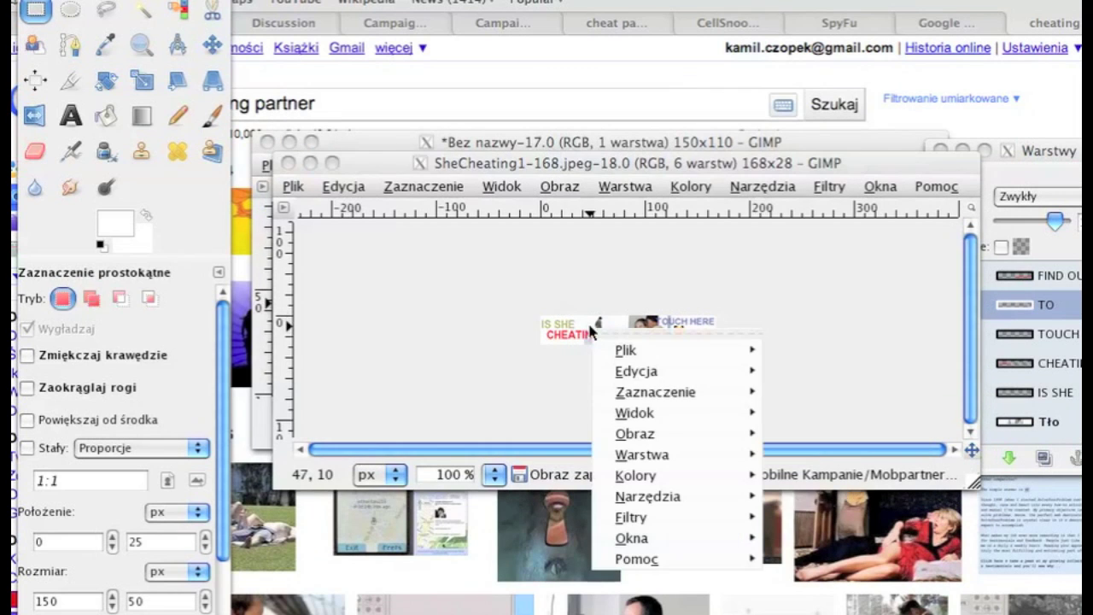
mouse_move(685, 438)
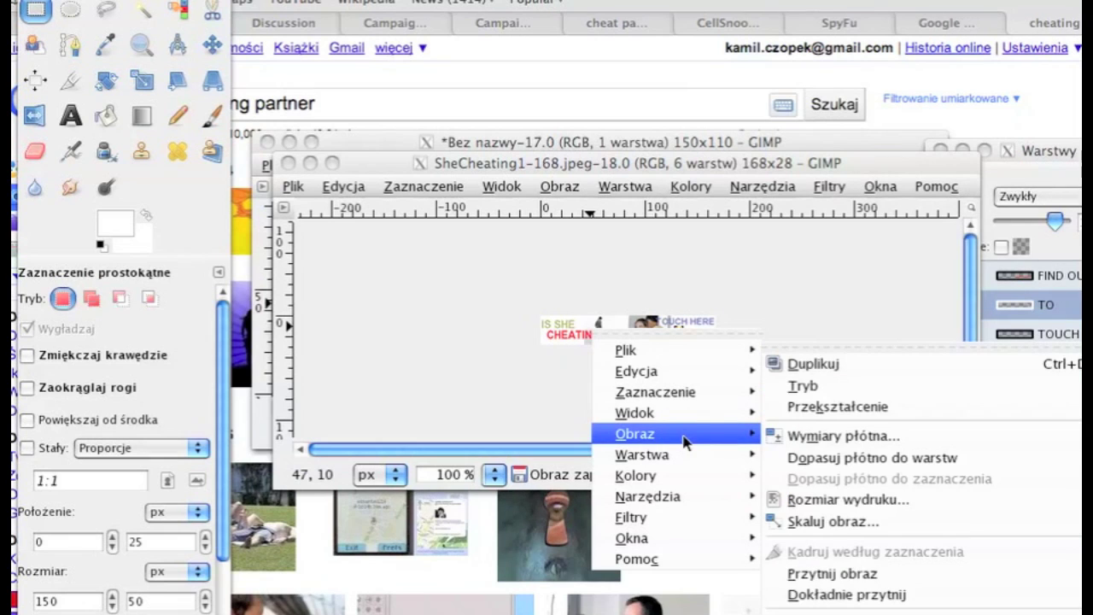
left_click(849, 522)
type("120")
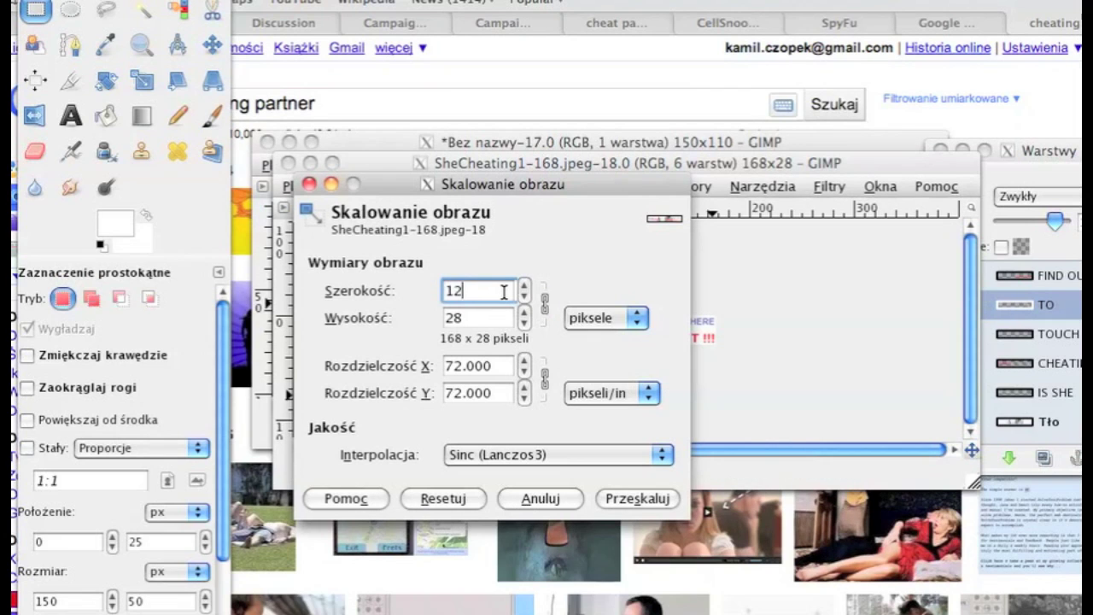
left_click(637, 498)
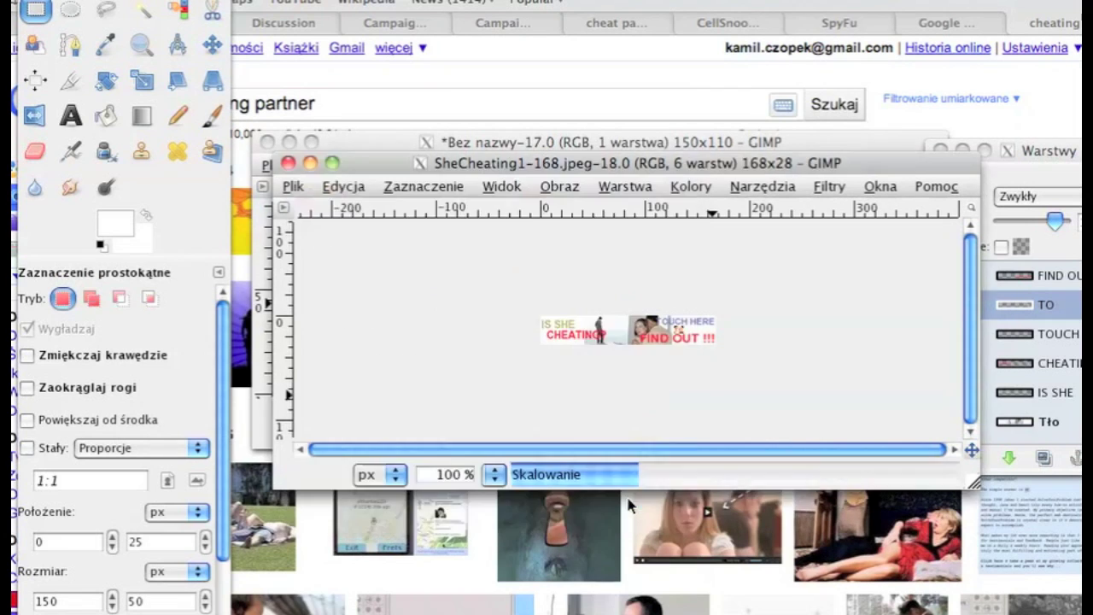
Save the 120-pixel-wide banner as SheCheating1-120.jpeg in the Viva Mobile folder, basing the name on the existing HeCheating1-120.jpeg
left_click(292, 186)
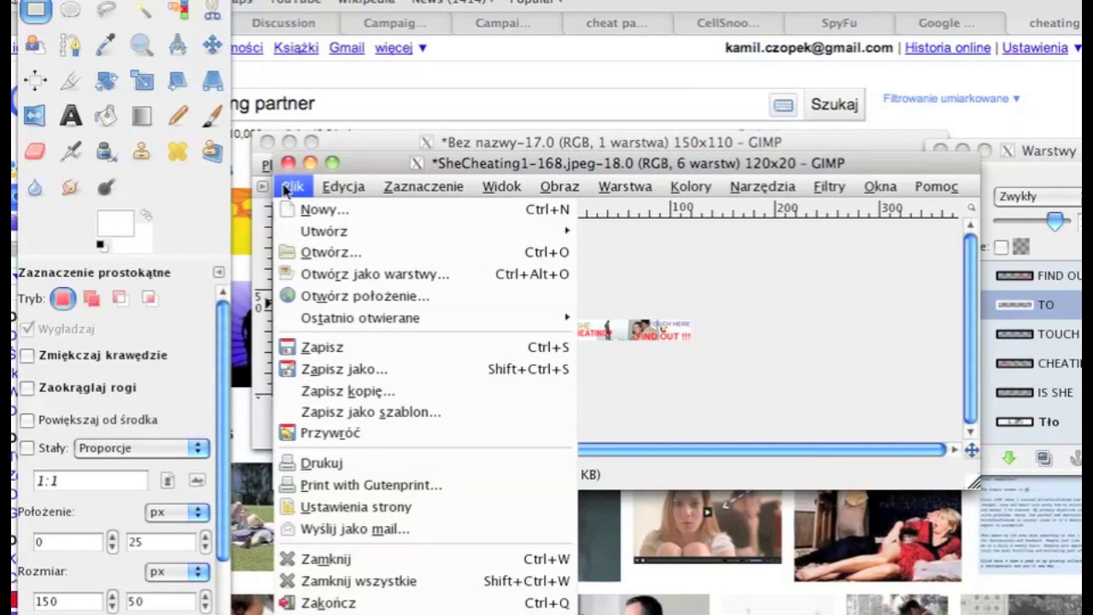
left_click(350, 369)
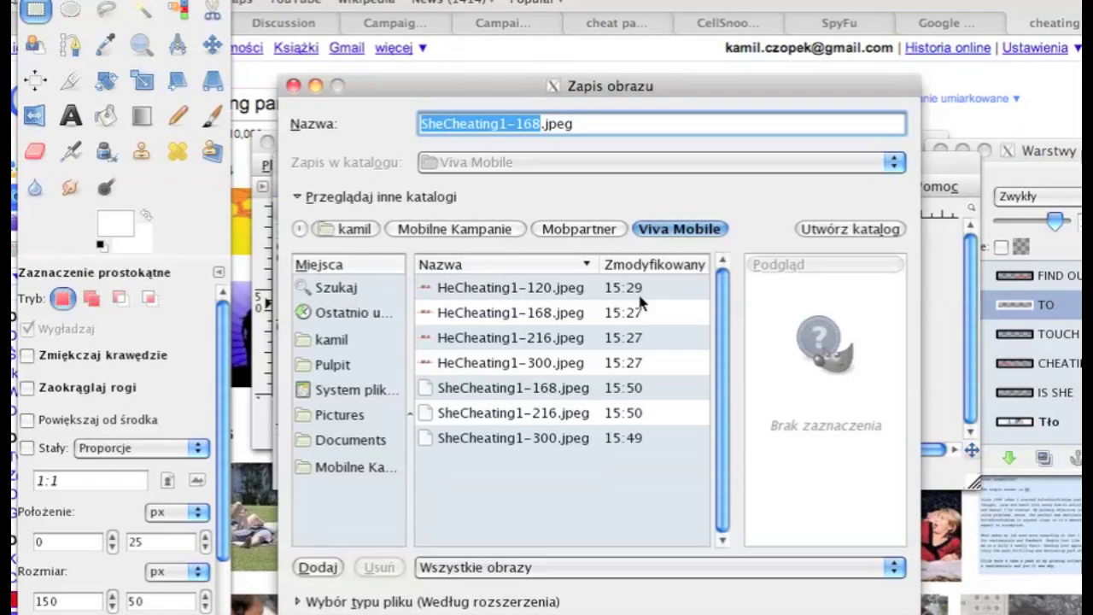
left_click(564, 290)
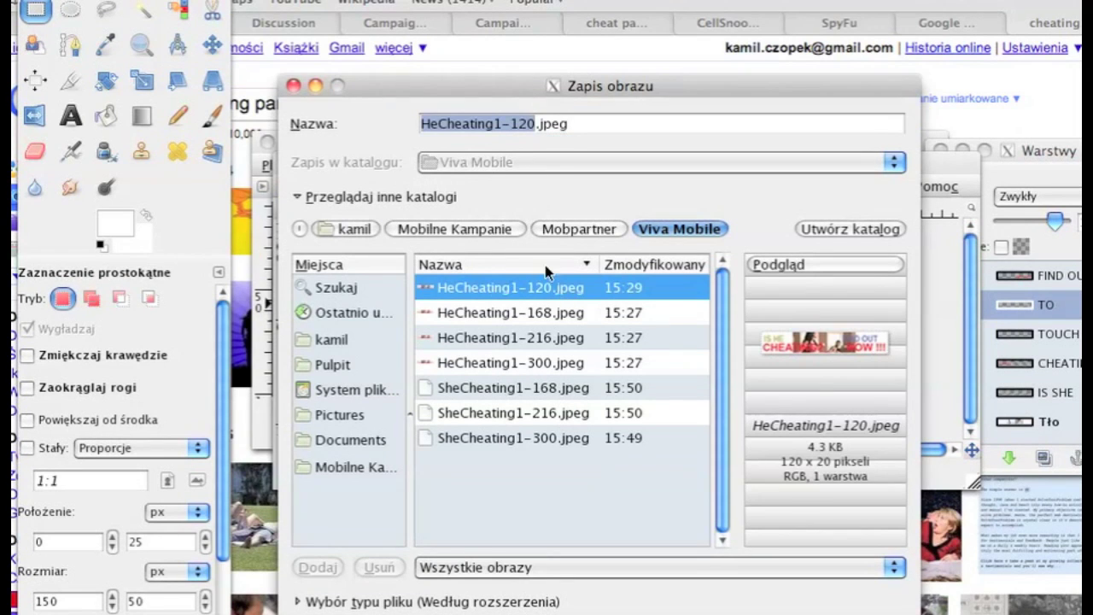
left_click(427, 124)
key("BackSpace")
type("Sh")
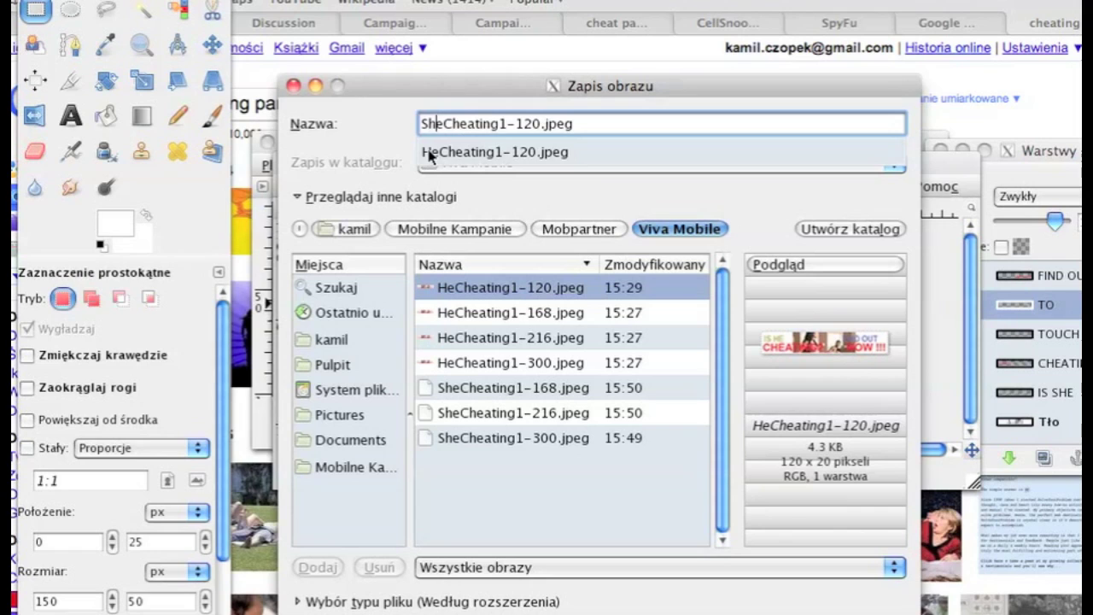
key("Escape")
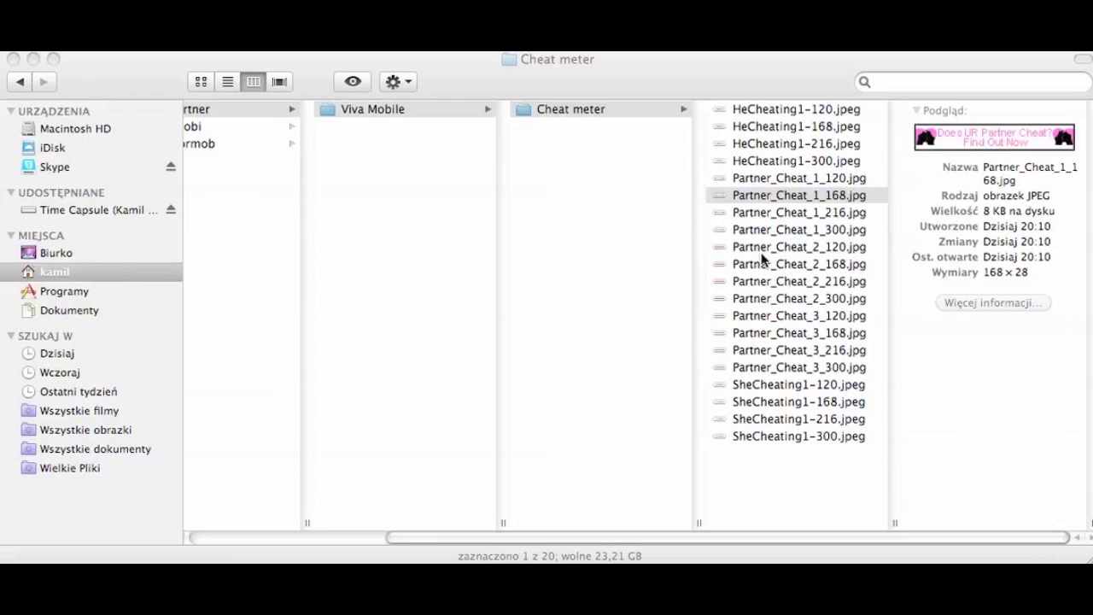
Show the Cheat meter folder's files as icons and look through the banner thumbnails
left_click(202, 82)
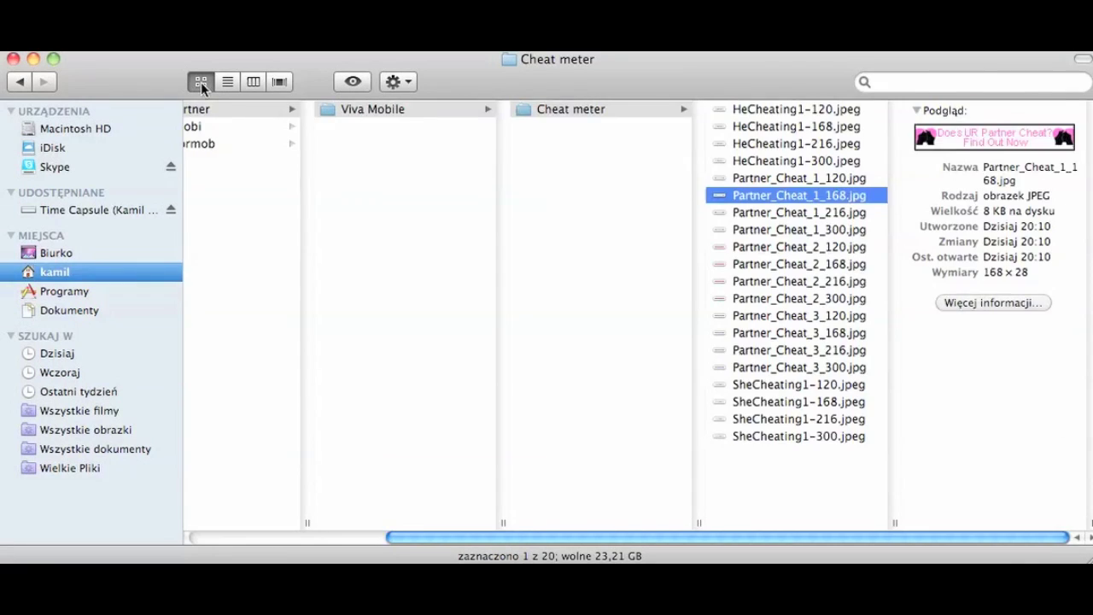
scroll(382, 211, "up", 3)
scroll(382, 211, "down", 5)
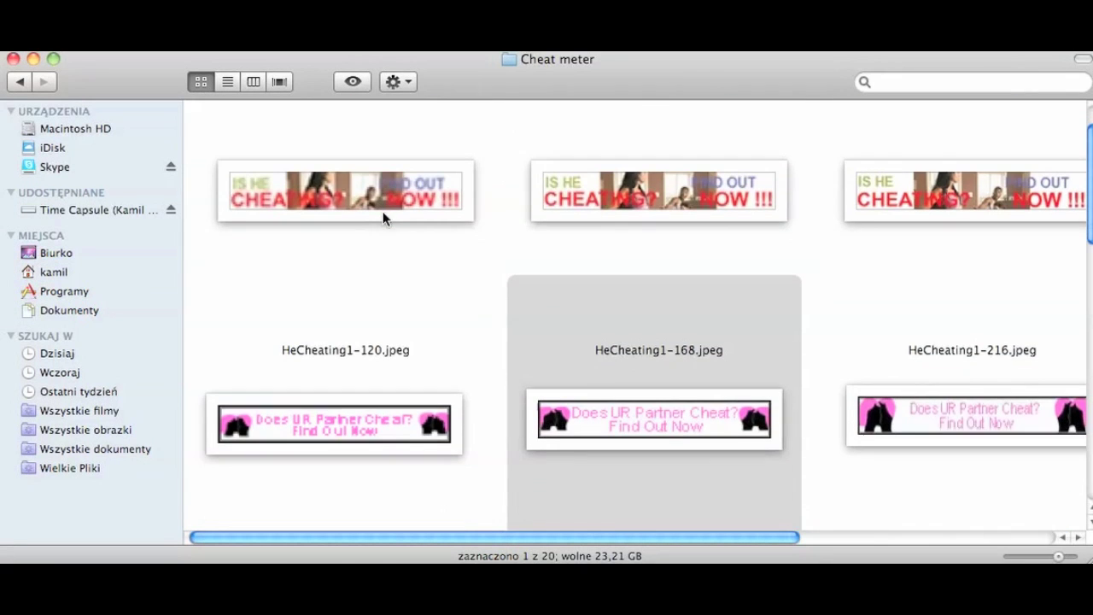
scroll(386, 181, "down", 6)
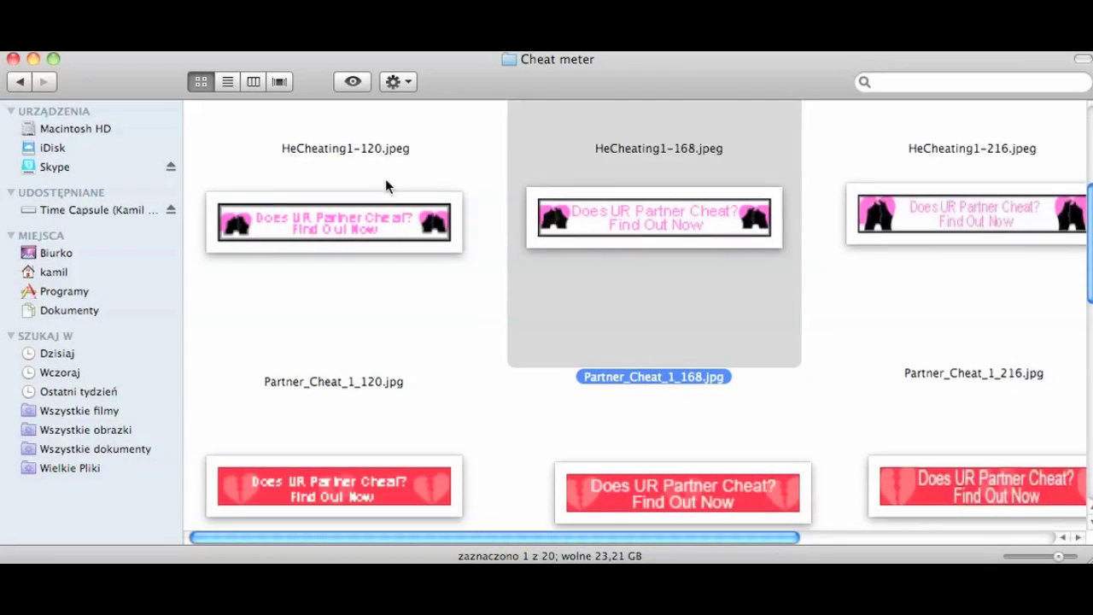
scroll(374, 160, "down", 8)
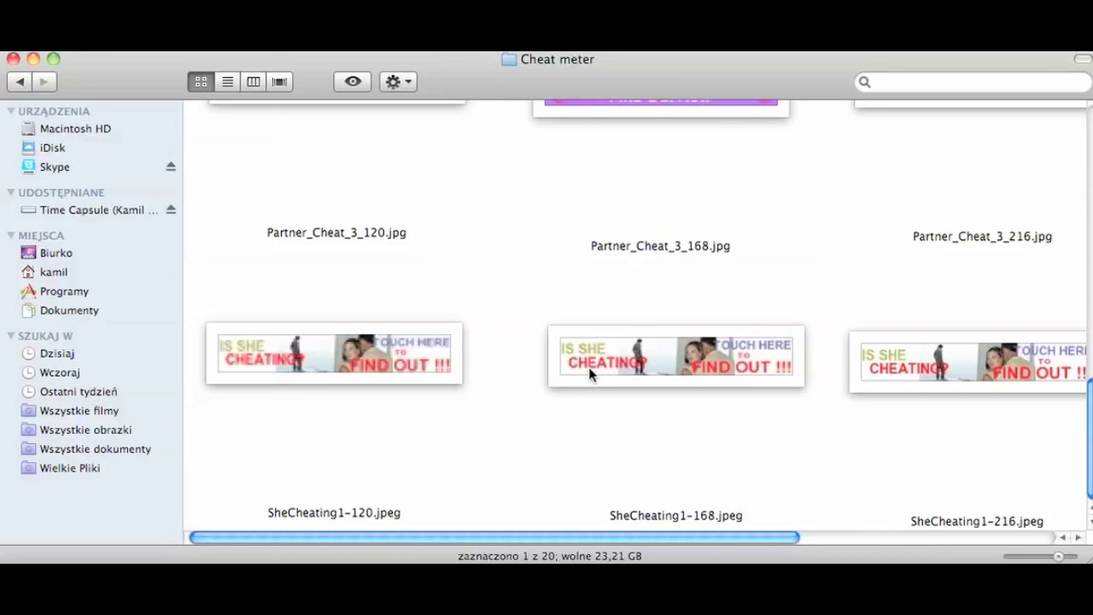
scroll(483, 376, "up", 15)
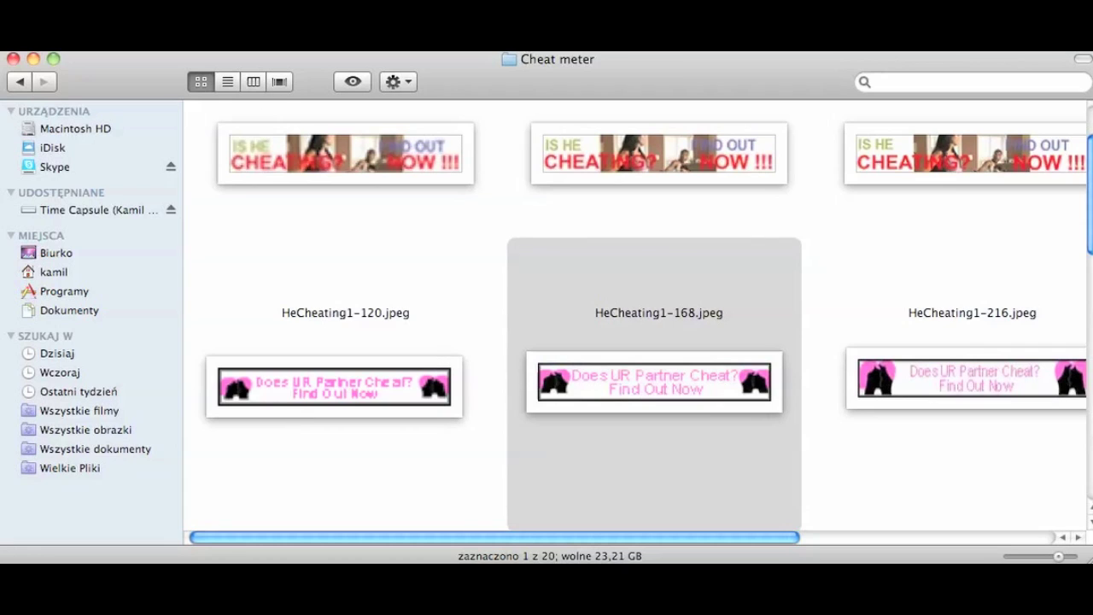
Switch to the Mojiva site in the browser and open the ad management page of the Advertisers Portal
key("super+Tab")
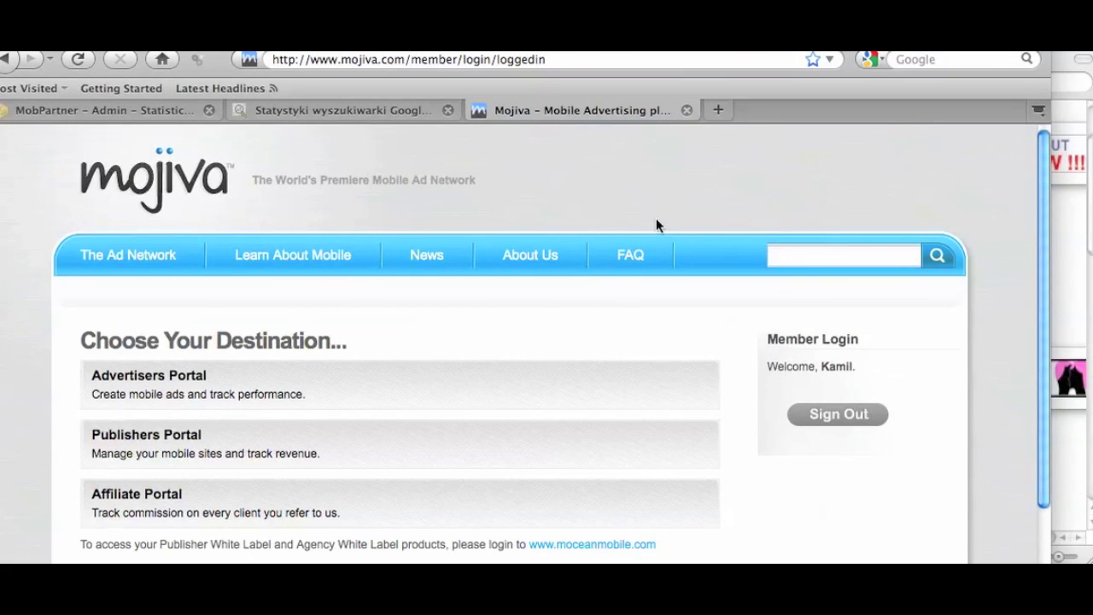
scroll(648, 220, "down", 2)
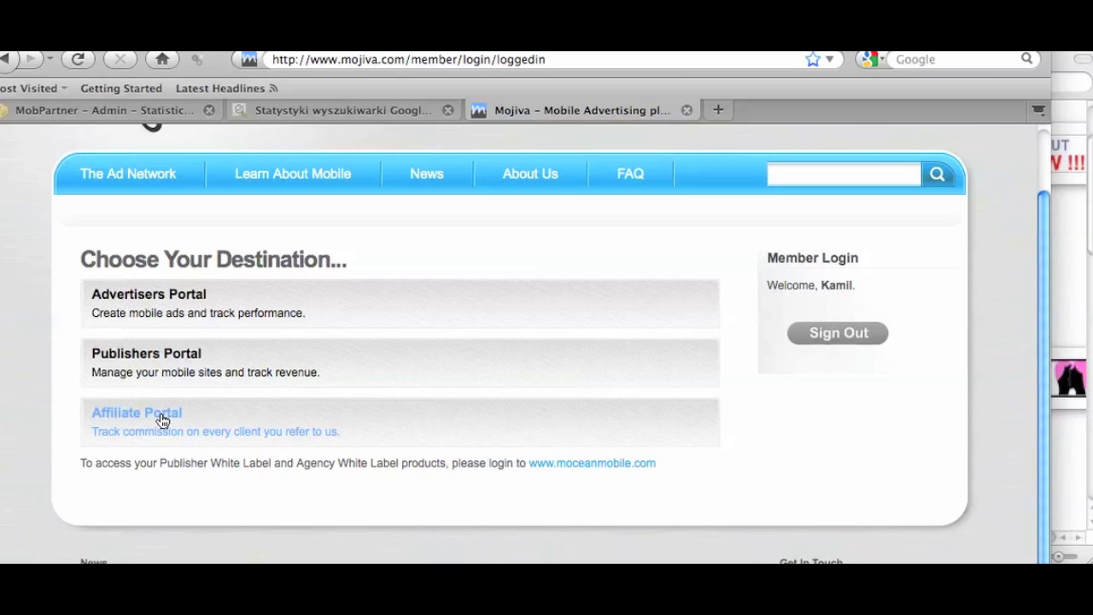
left_click(130, 307)
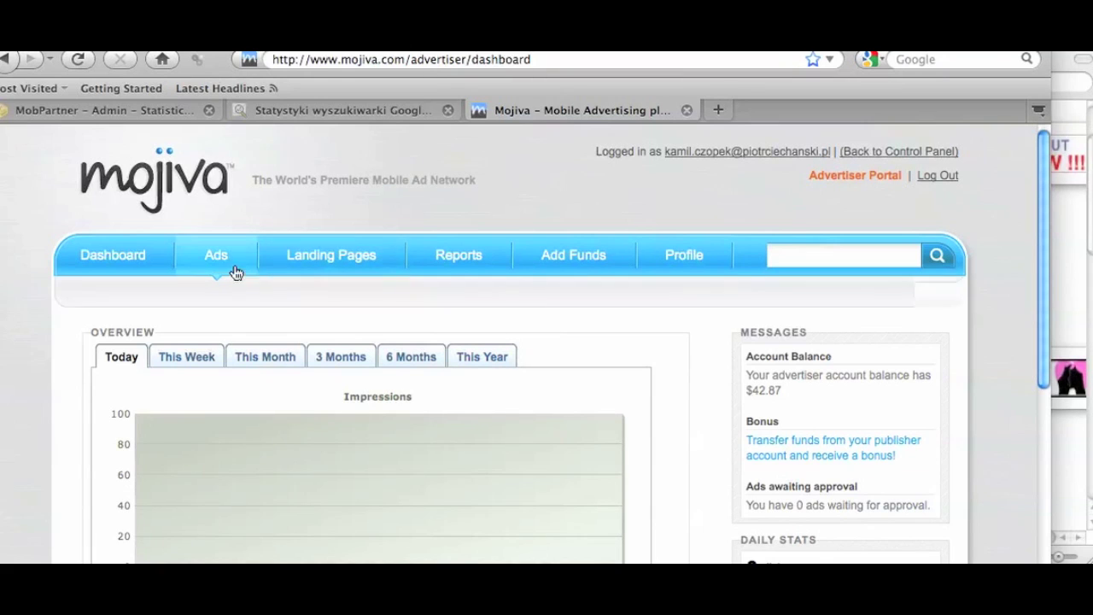
left_click(207, 263)
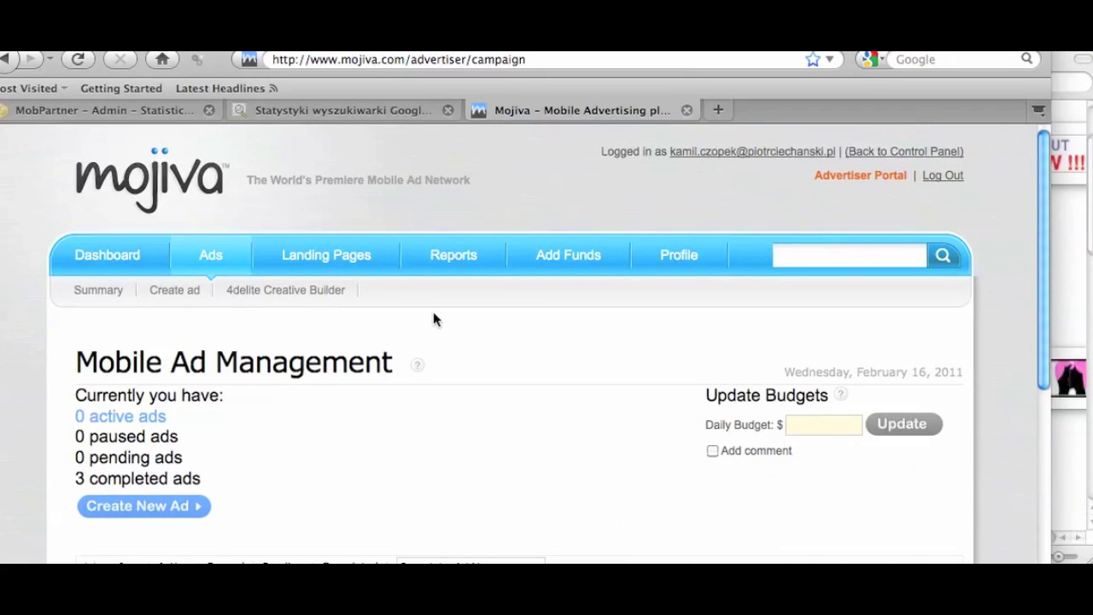
Review the list of existing ads and start creating a new ad
scroll(433, 316, "down", 2)
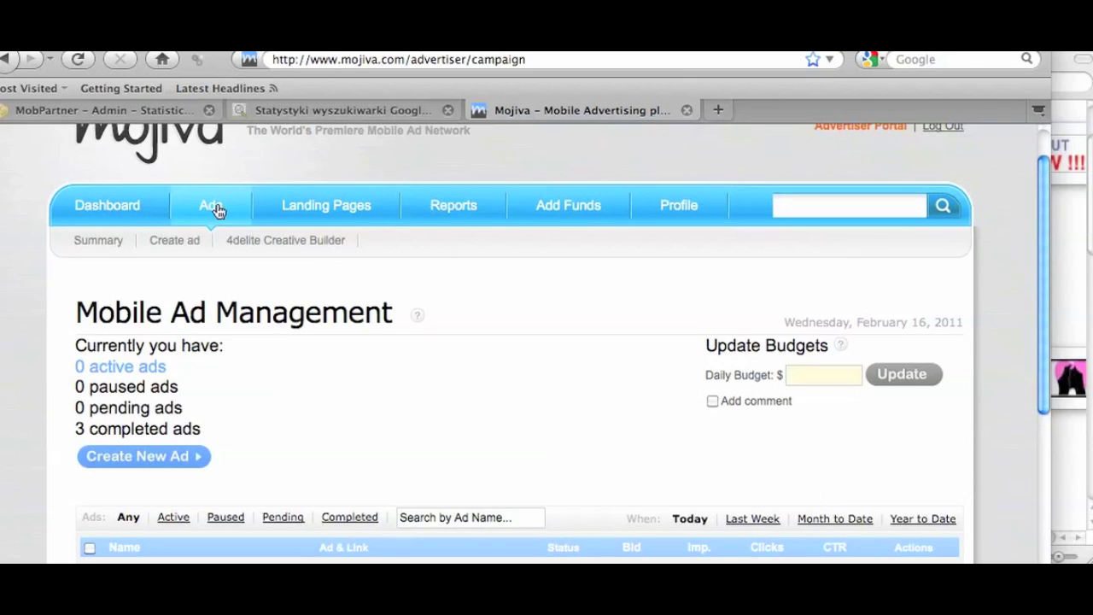
scroll(128, 461, "up", 1)
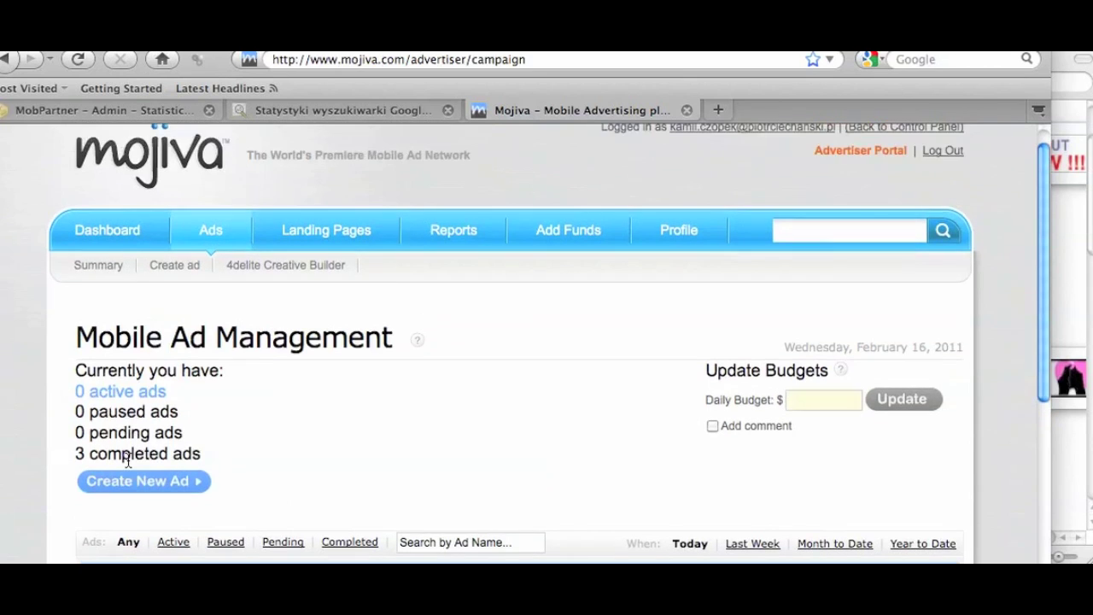
scroll(392, 380, "down", 1)
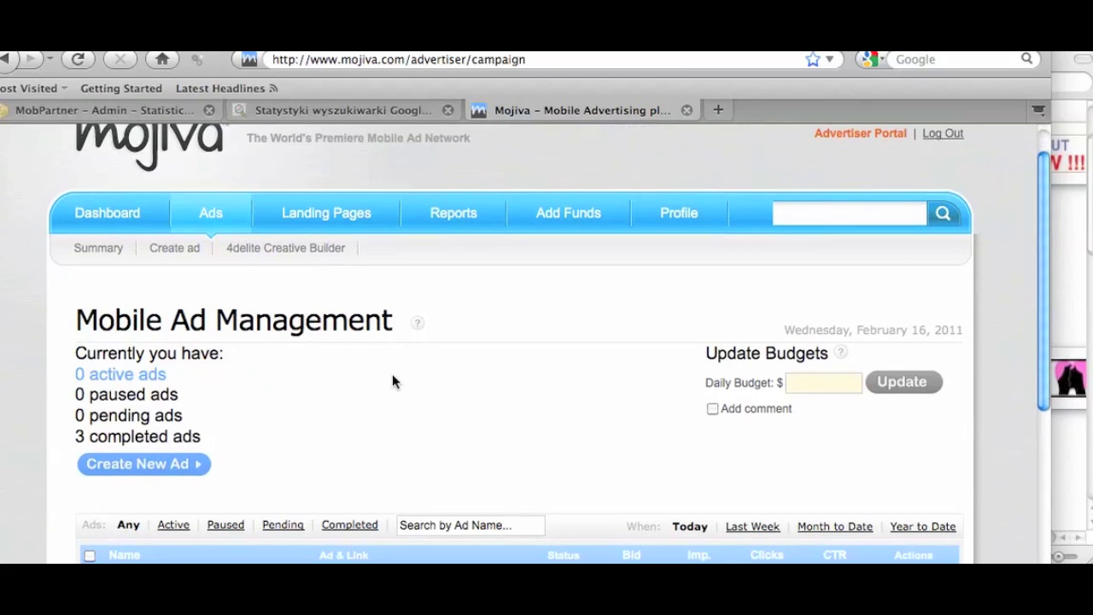
scroll(392, 375, "down", 5)
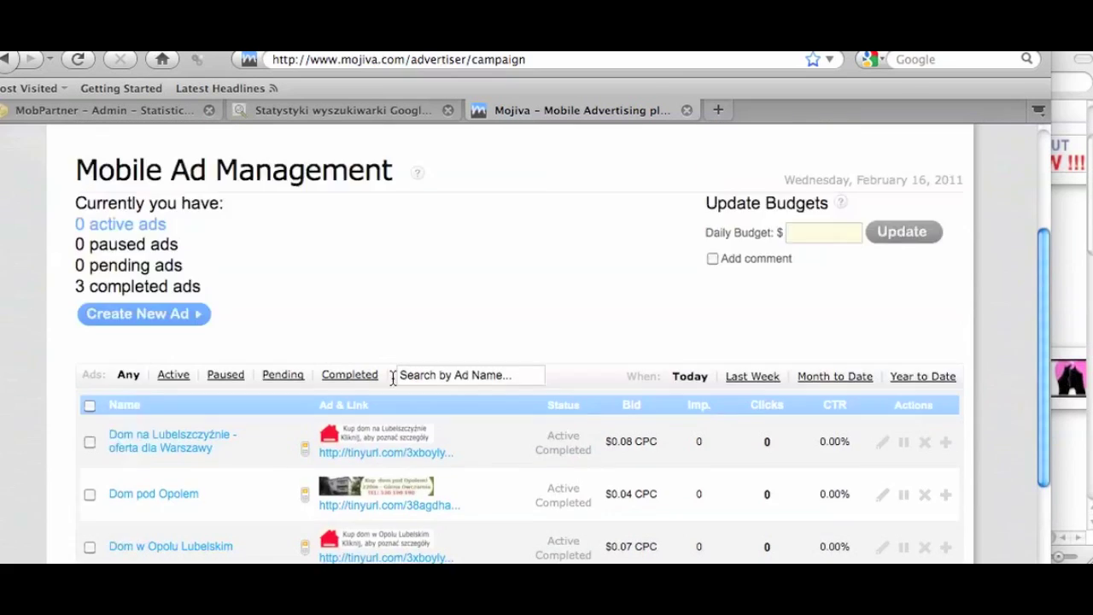
scroll(392, 376, "up", 6)
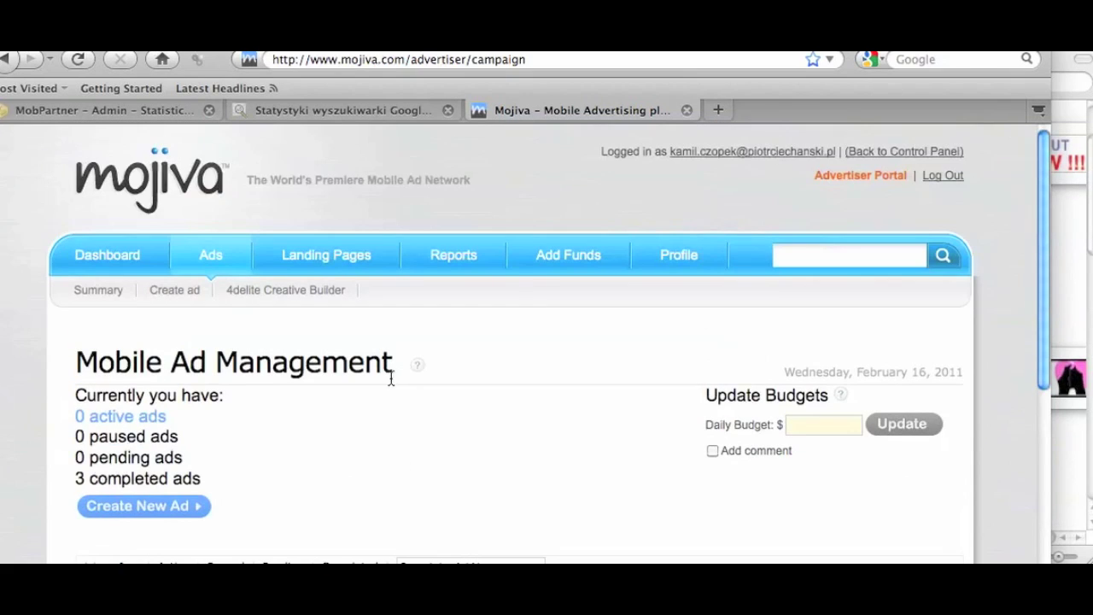
left_click(175, 291)
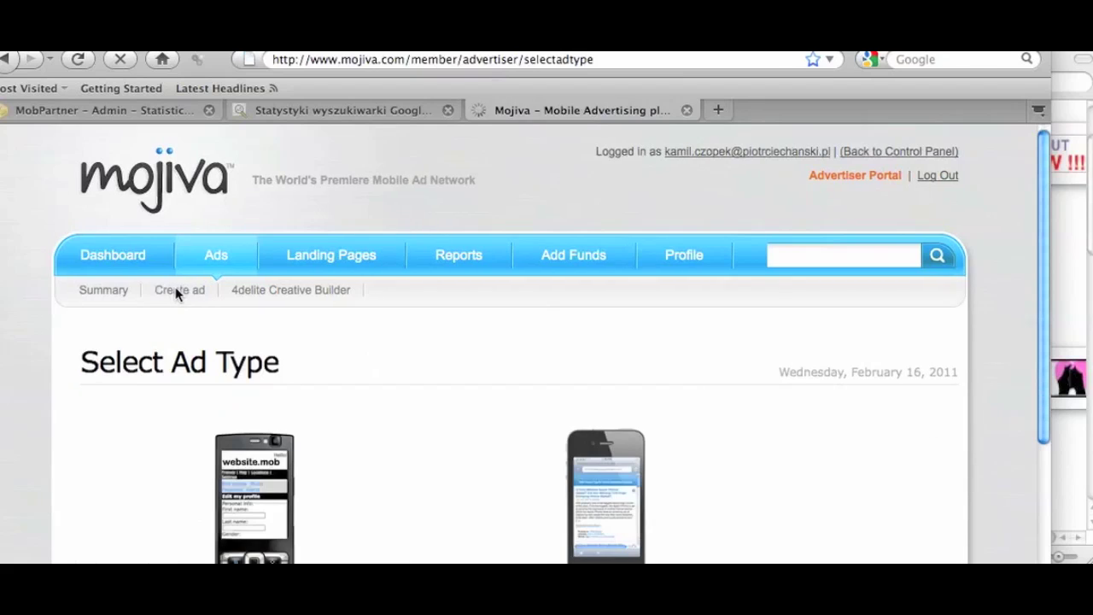
scroll(415, 383, "down", 6)
scroll(415, 383, "up", 2)
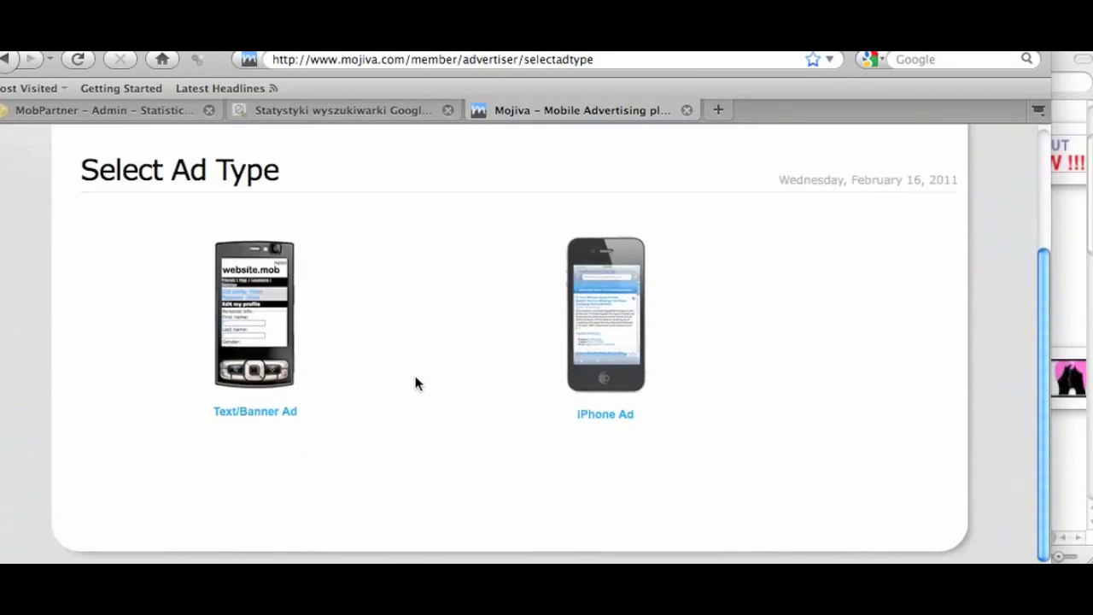
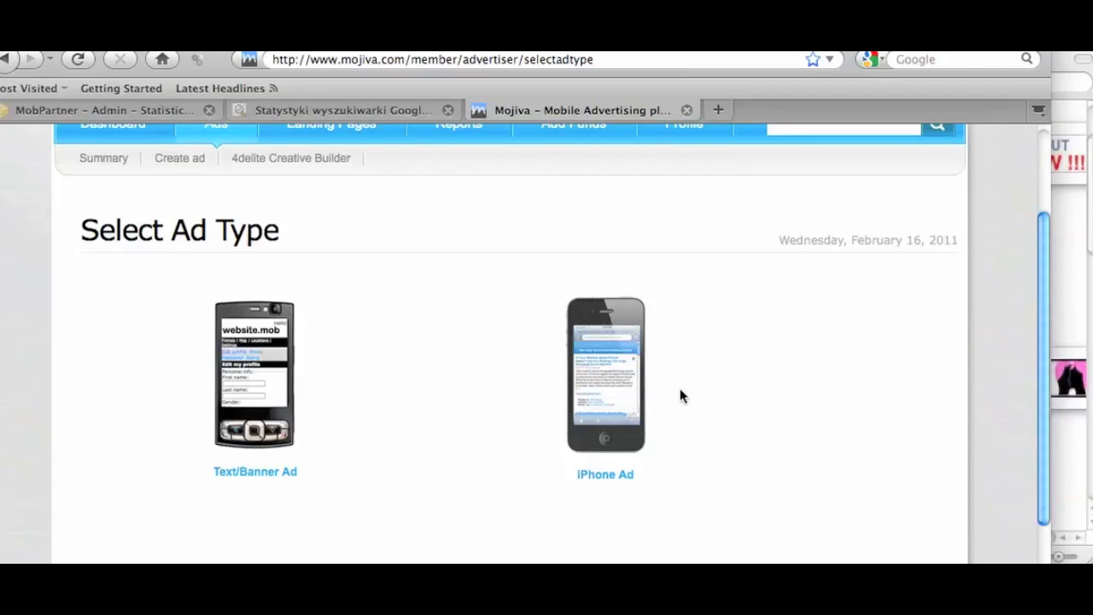
Look over the iPhone Ad wizard's customization options and return to the ad type selection
left_click(610, 363)
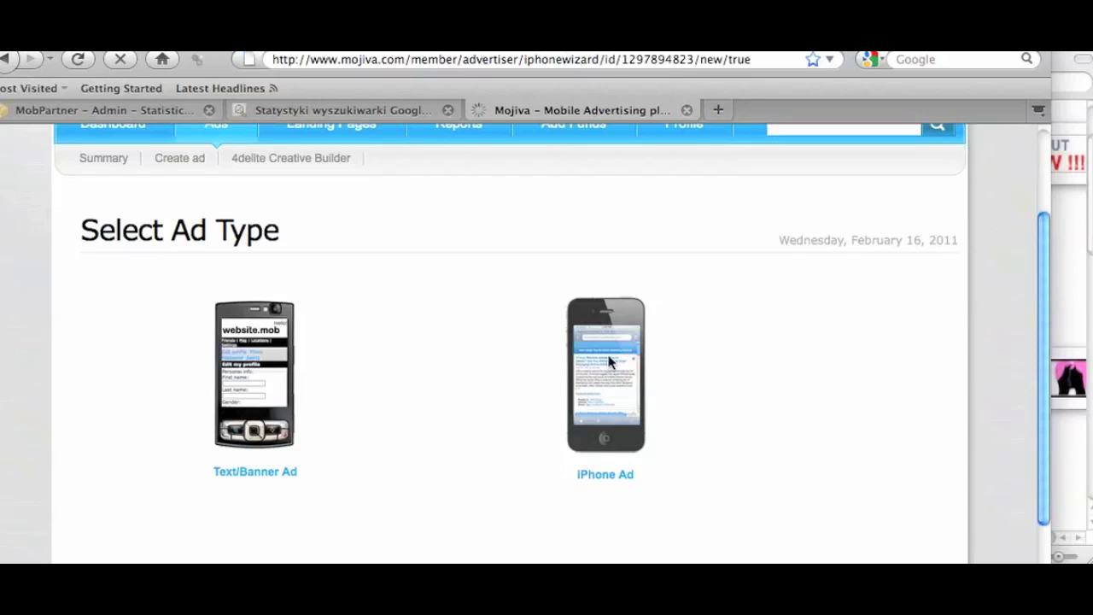
scroll(610, 362, "down", 3)
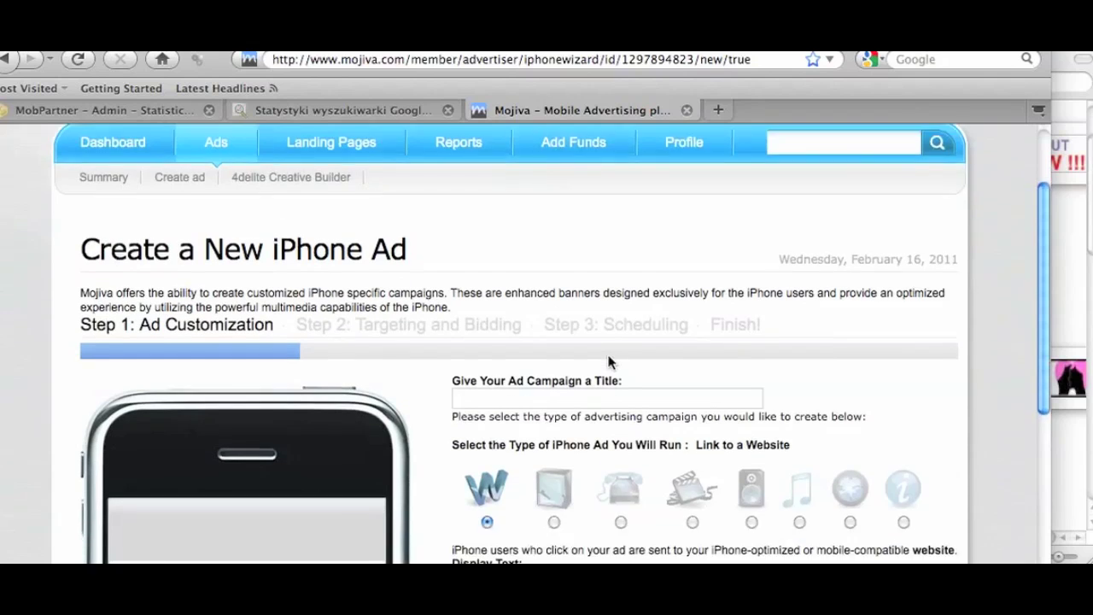
scroll(609, 362, "down", 3)
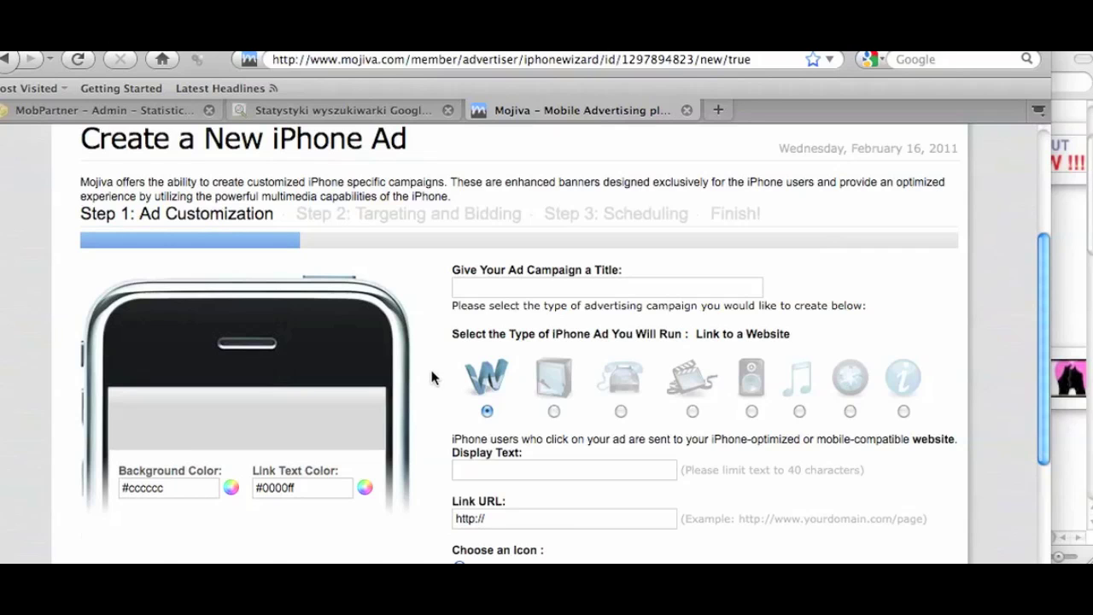
scroll(423, 333, "up", 2)
scroll(415, 289, "down", 4)
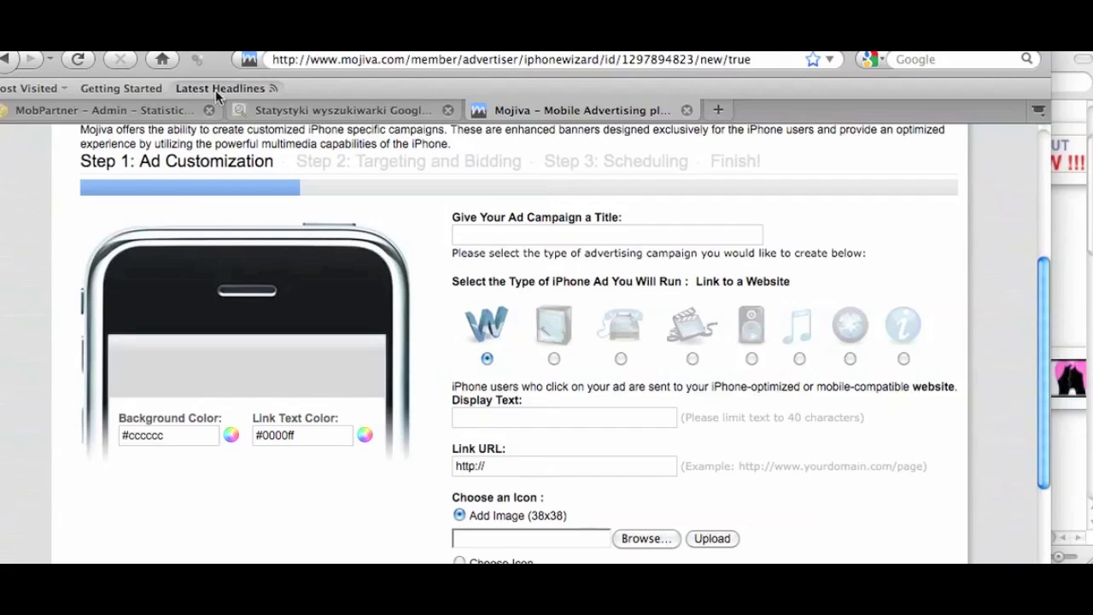
left_click(6, 62)
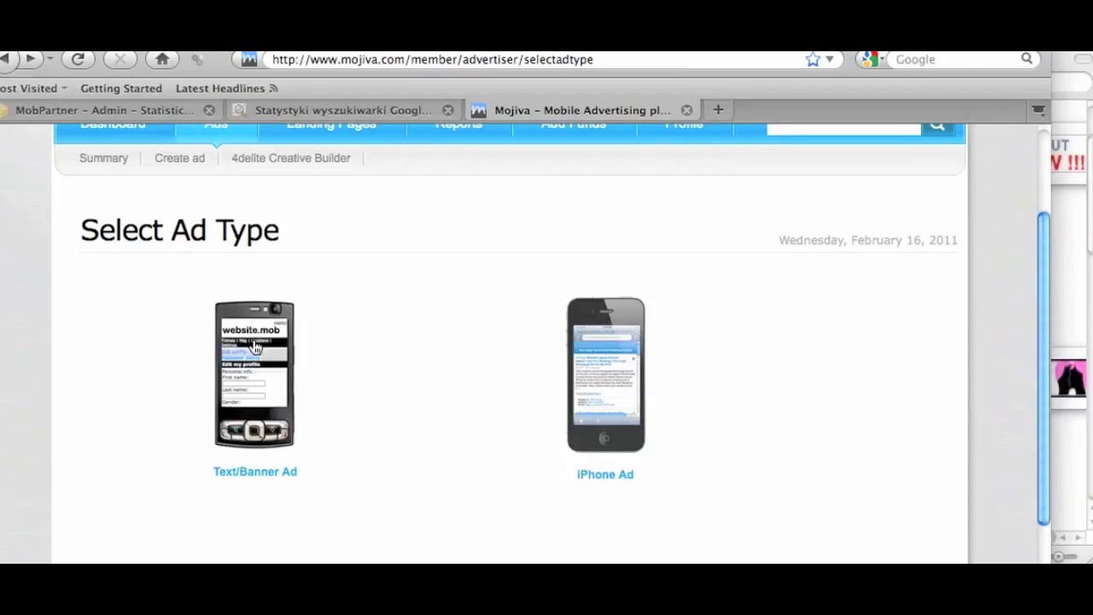
Start a Text/Banner Ad named "Cheat Meter Female Ad1" and set its ad type to Banner Image
left_click(254, 345)
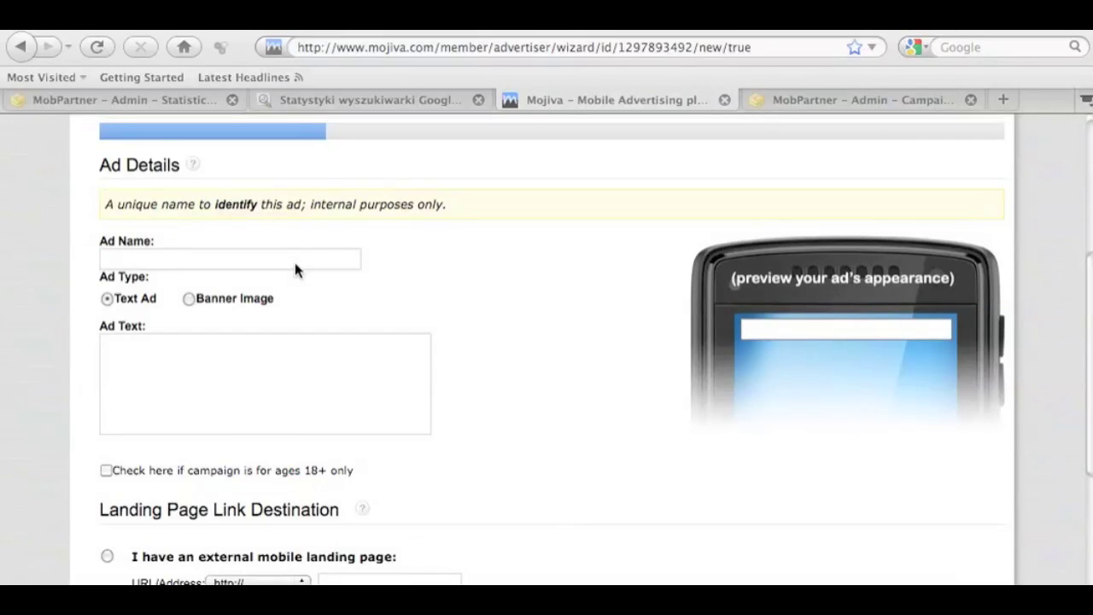
left_click(202, 261)
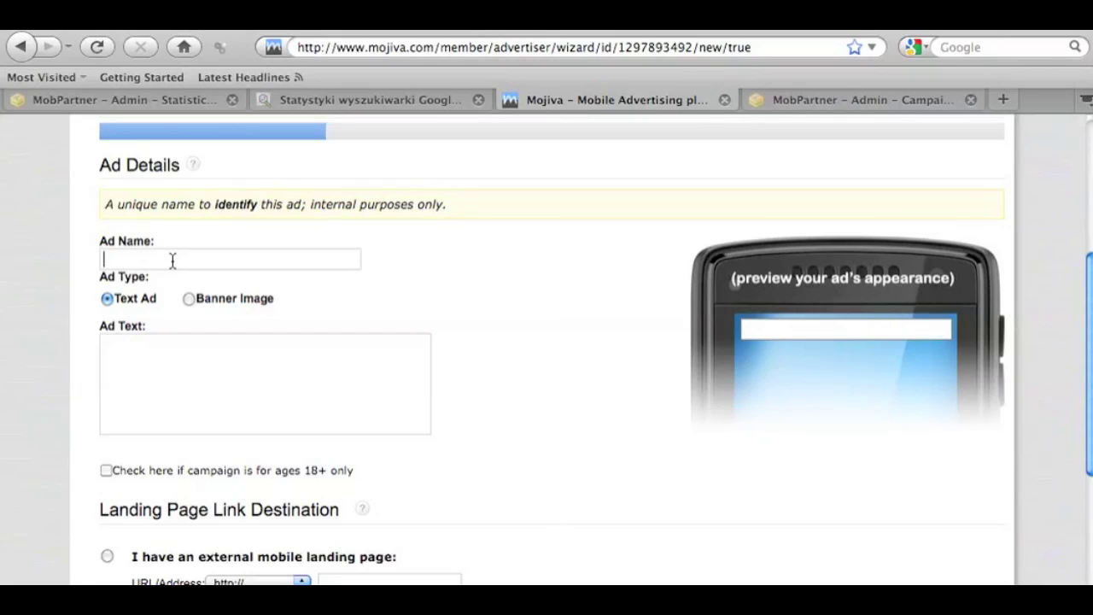
type("Cheat Meter")
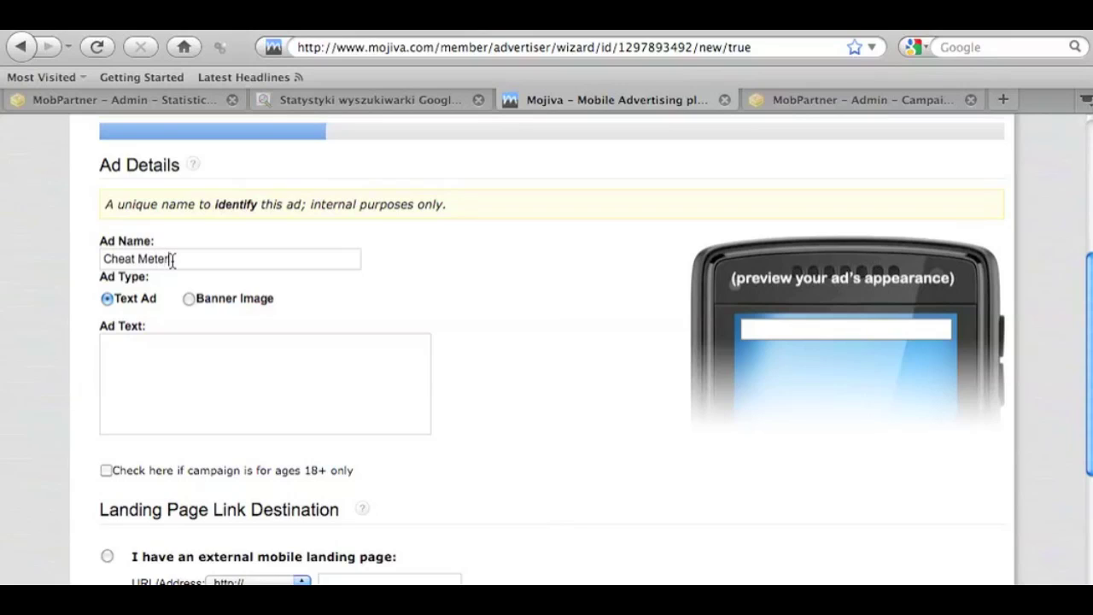
type(" Female Ad1")
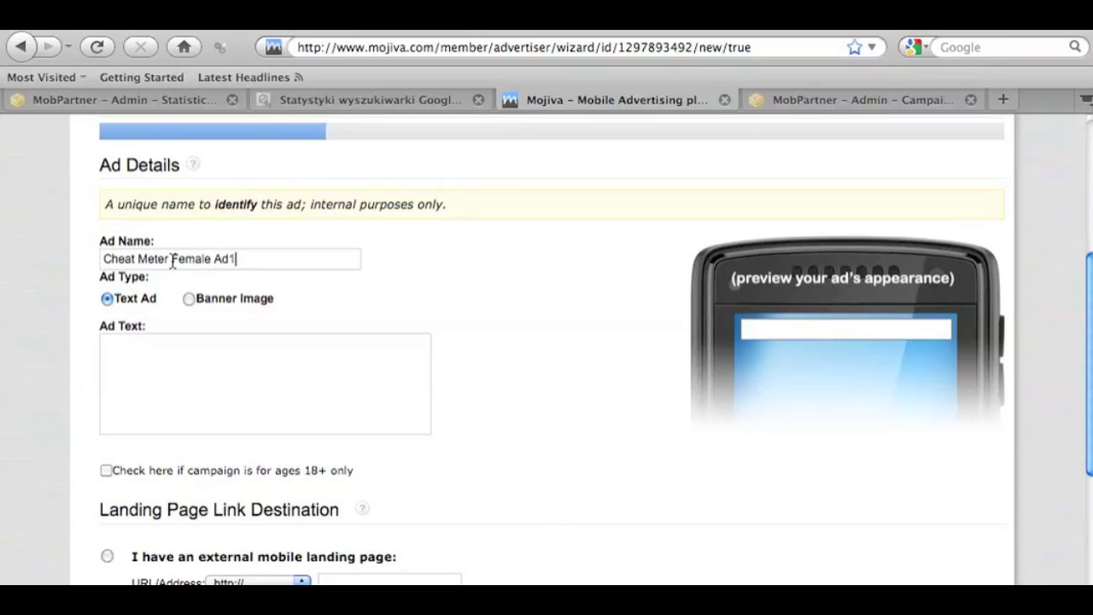
left_click(188, 300)
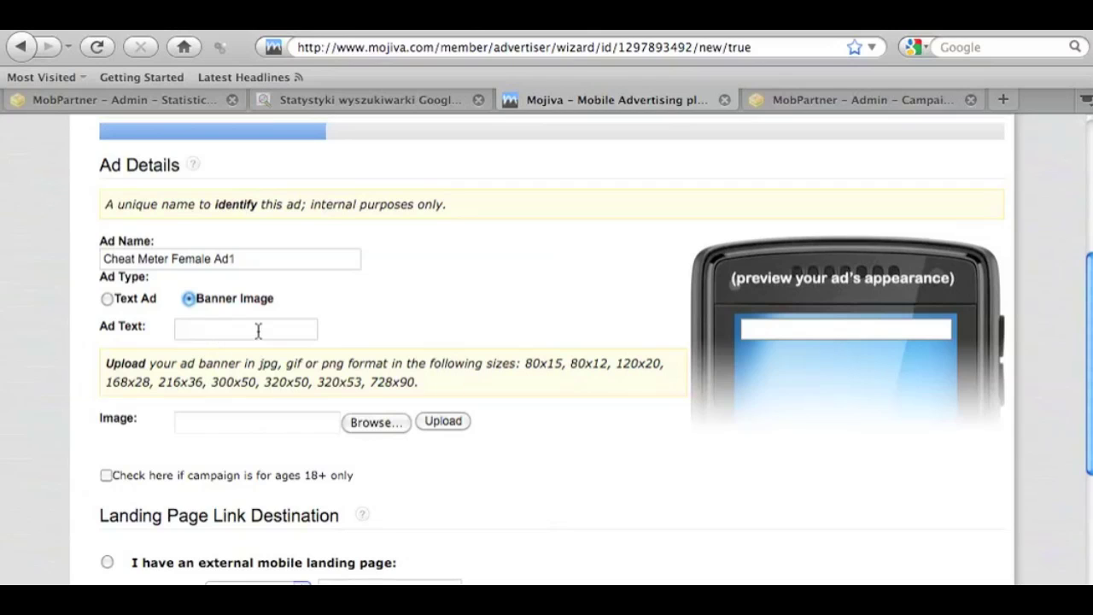
Upload Partner_Cheat_1_300.jpg from the Cheat meter folder as the ad's banner image and check the banner sizes generated from it
left_click(364, 423)
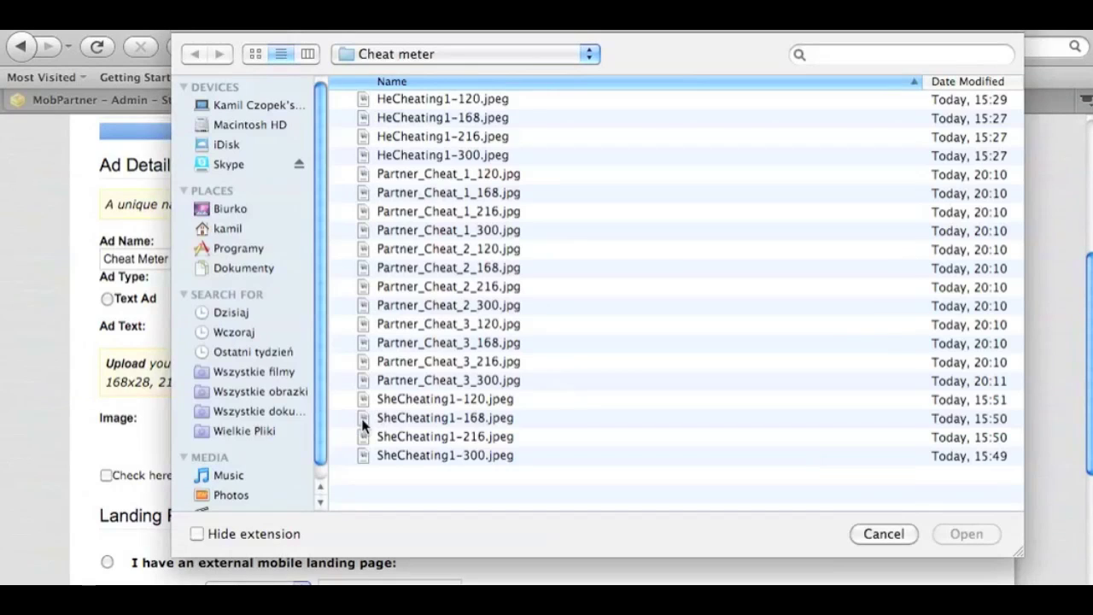
left_click(253, 54)
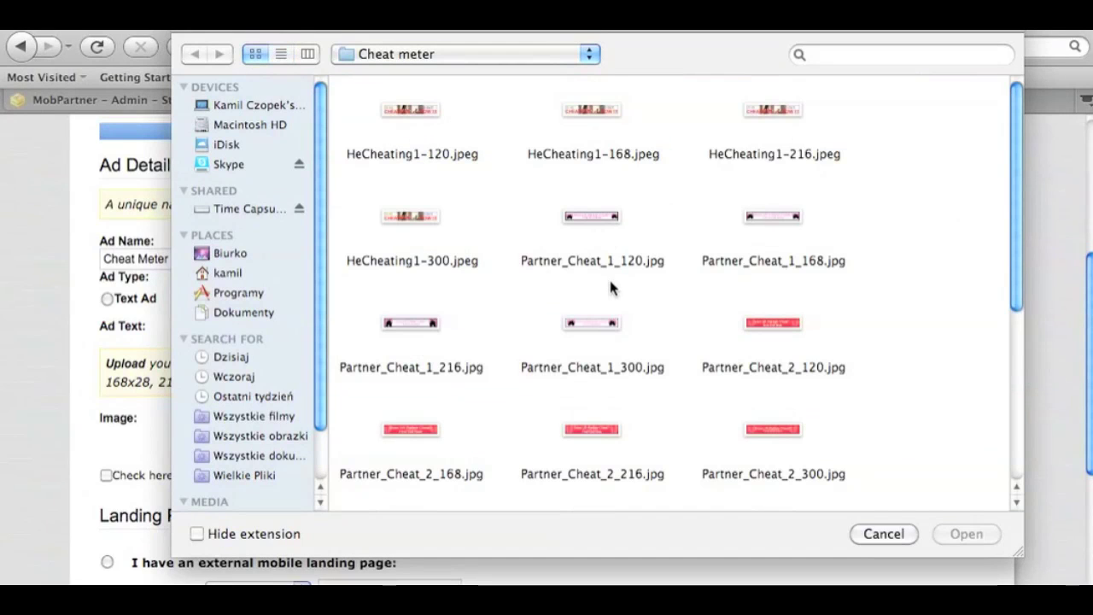
left_click(596, 337)
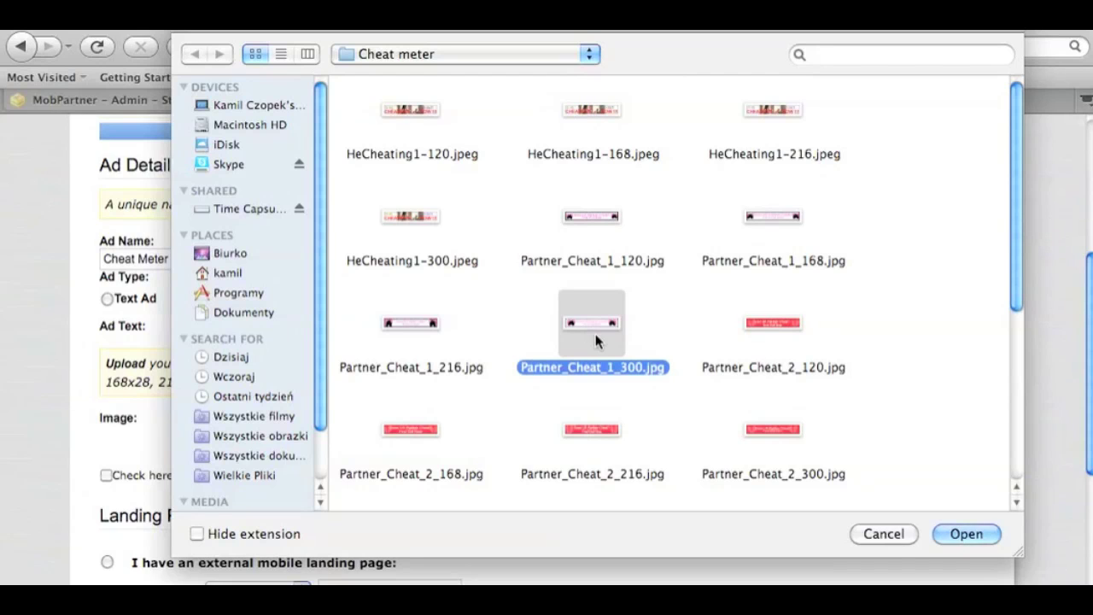
left_click(963, 532)
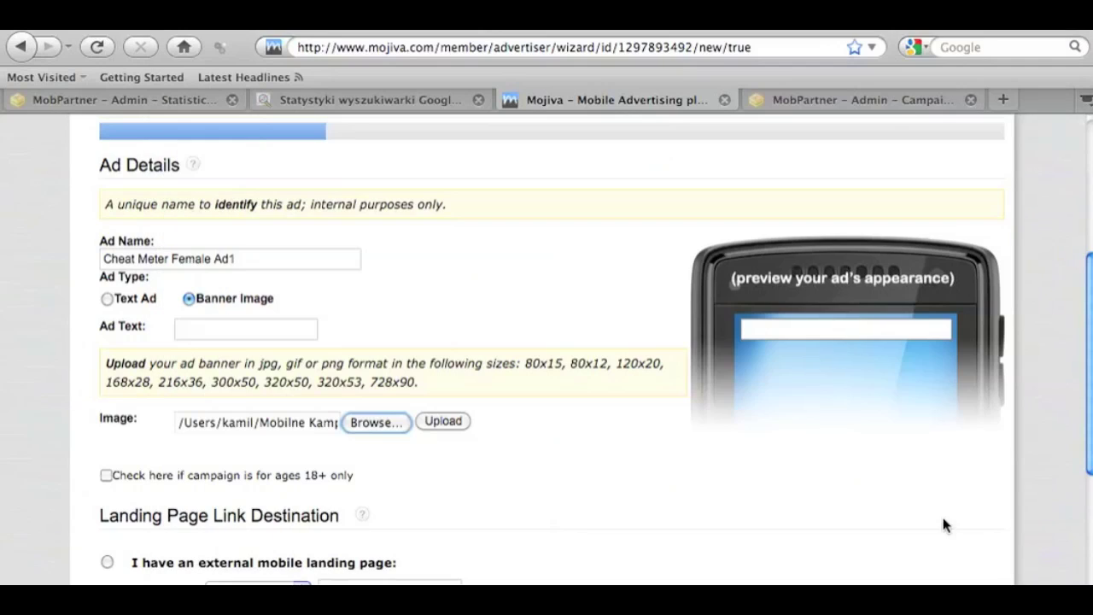
left_click(450, 422)
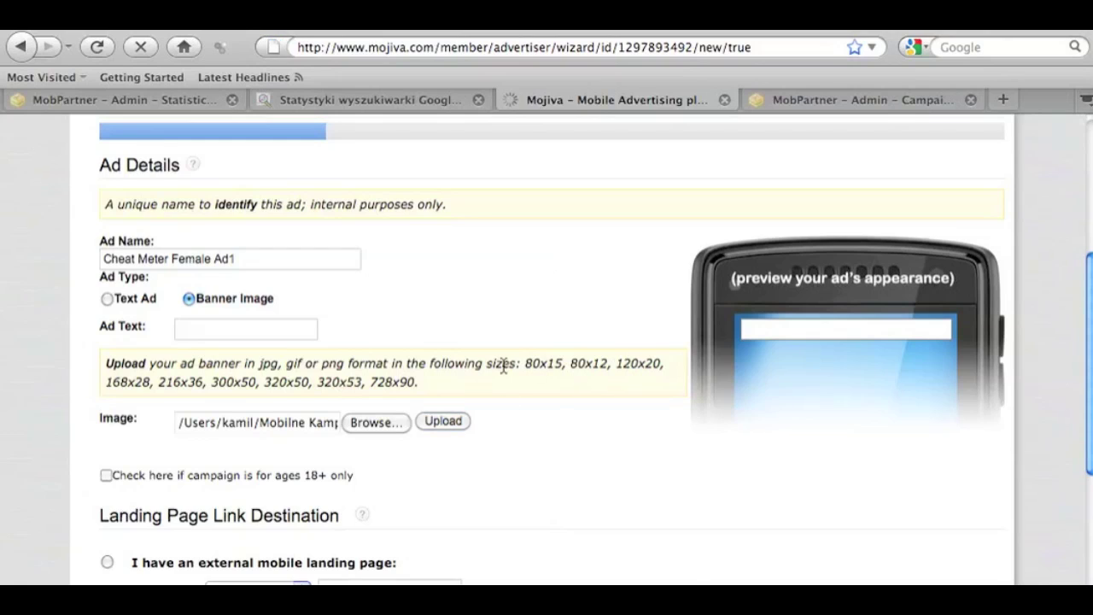
scroll(503, 364, "down", 5)
scroll(503, 367, "down", 5)
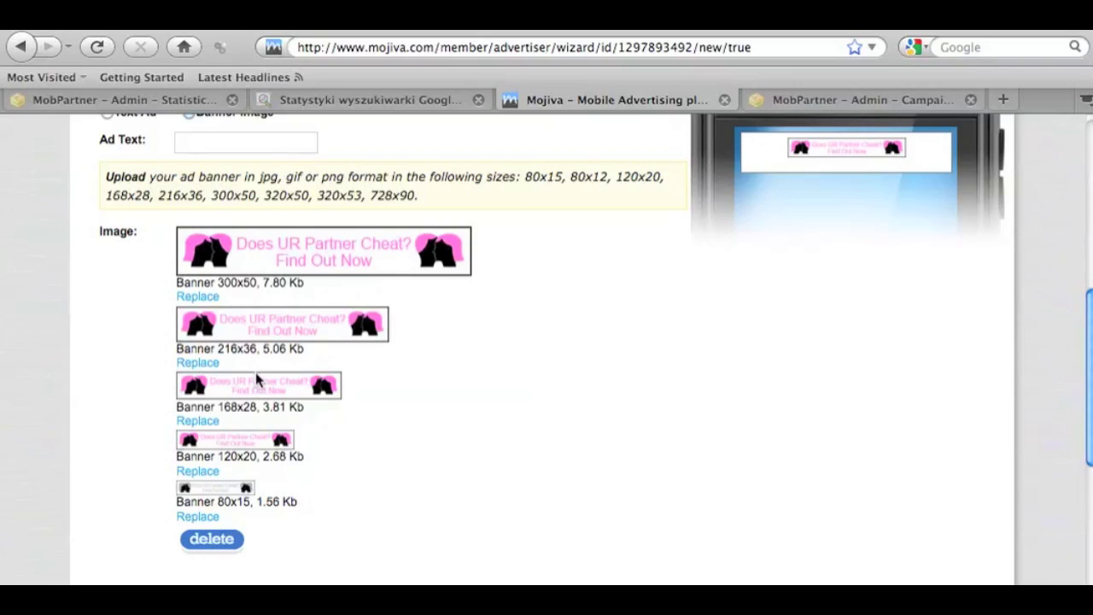
scroll(261, 309, "down", 2)
scroll(261, 309, "down", 6)
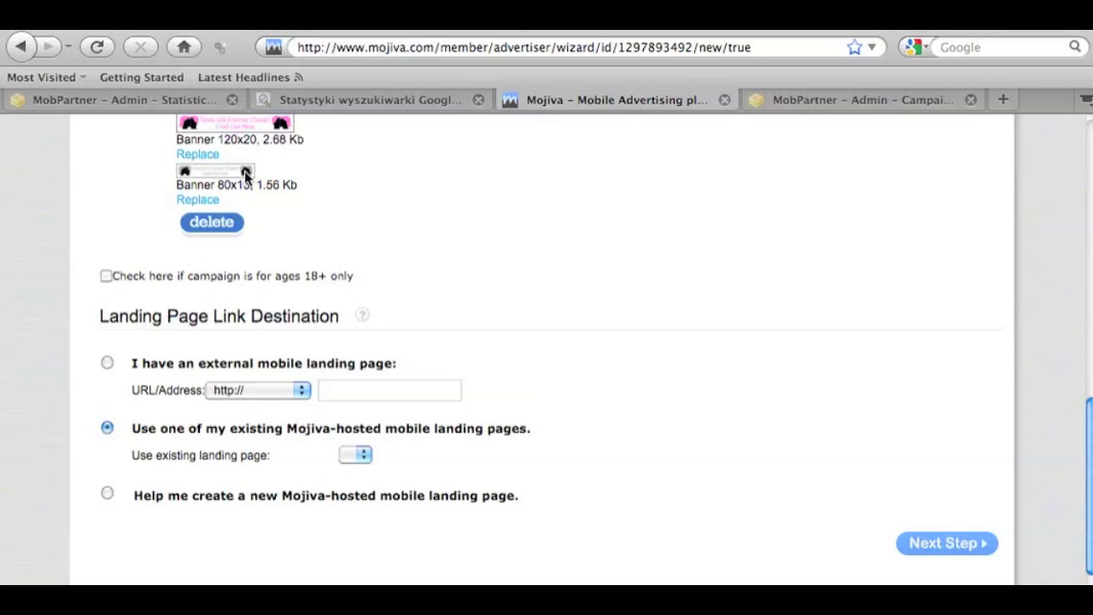
Switch to MobPartner's VivaMobile USA banner page and examine the Cheat Meter banner sets with their link codes
left_click(122, 99)
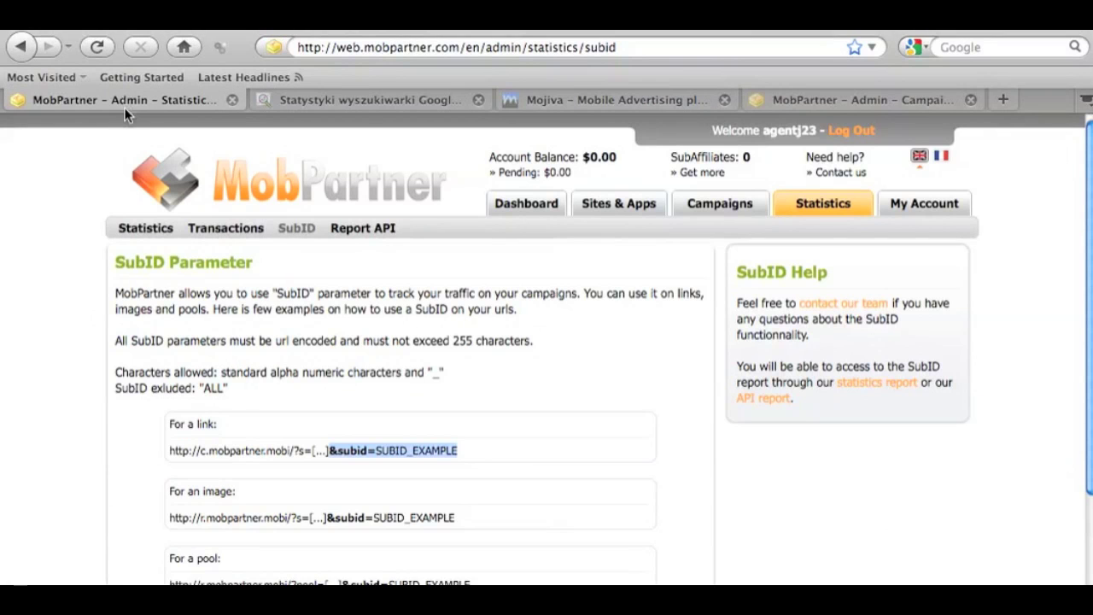
left_click(806, 99)
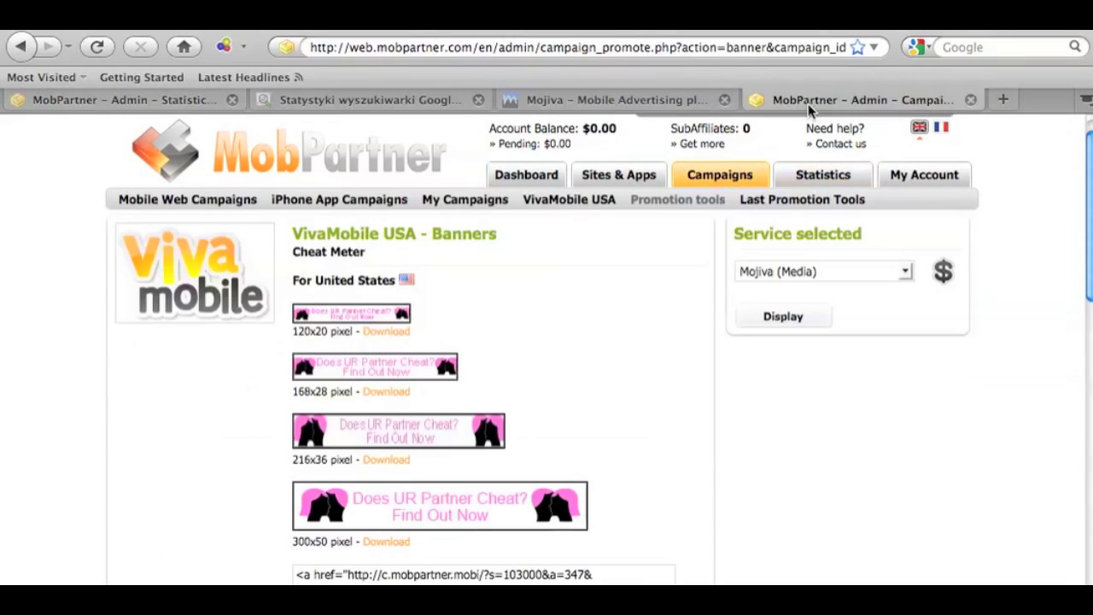
scroll(636, 300, "down", 8)
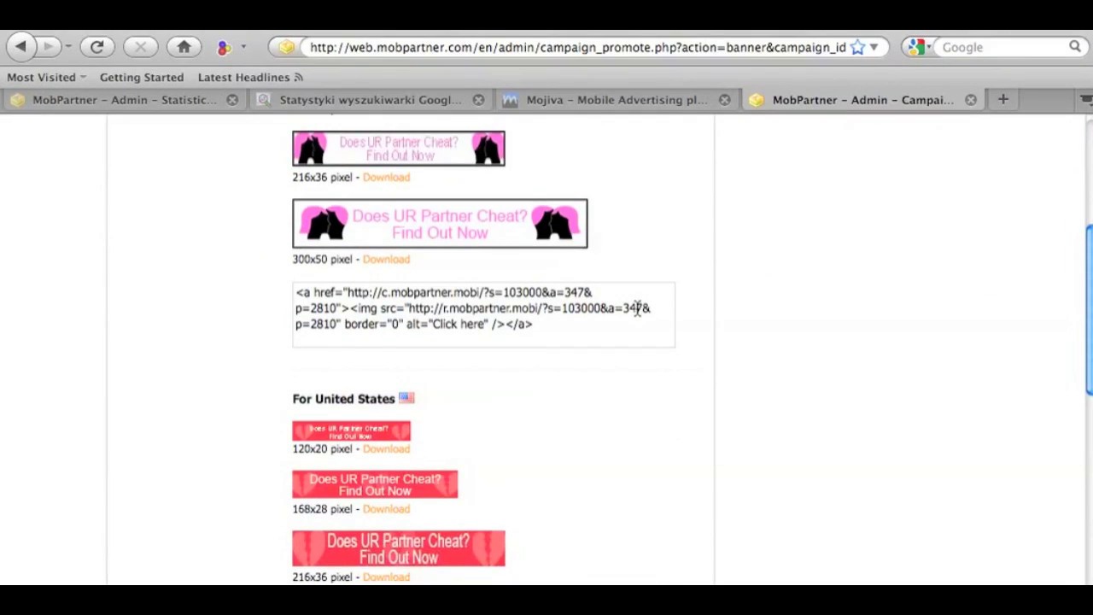
scroll(636, 309, "up", 8)
scroll(637, 310, "down", 13)
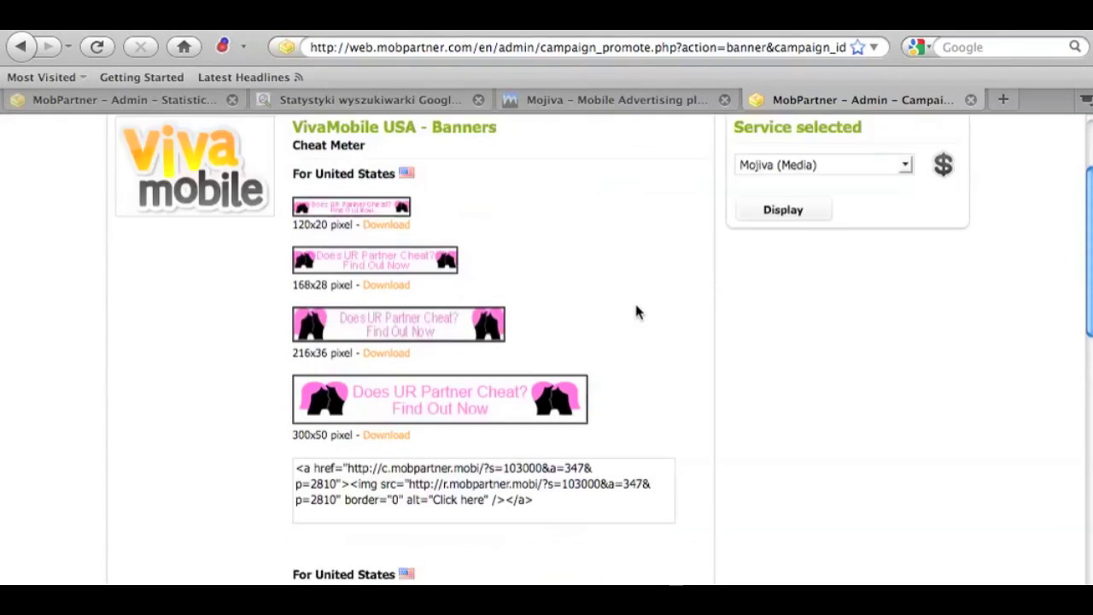
scroll(636, 312, "down", 11)
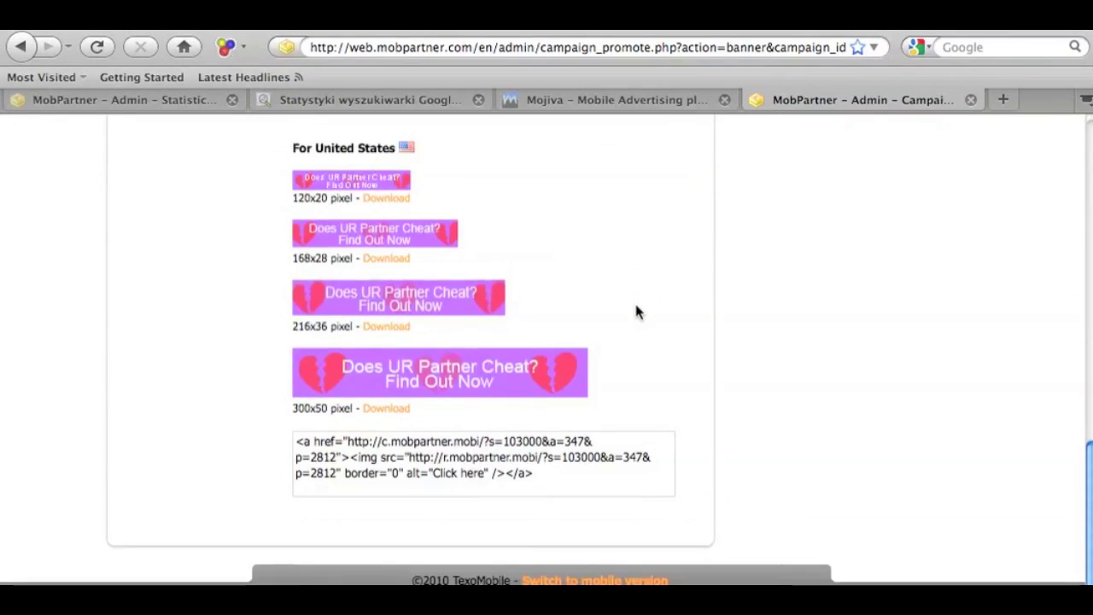
scroll(635, 311, "up", 6)
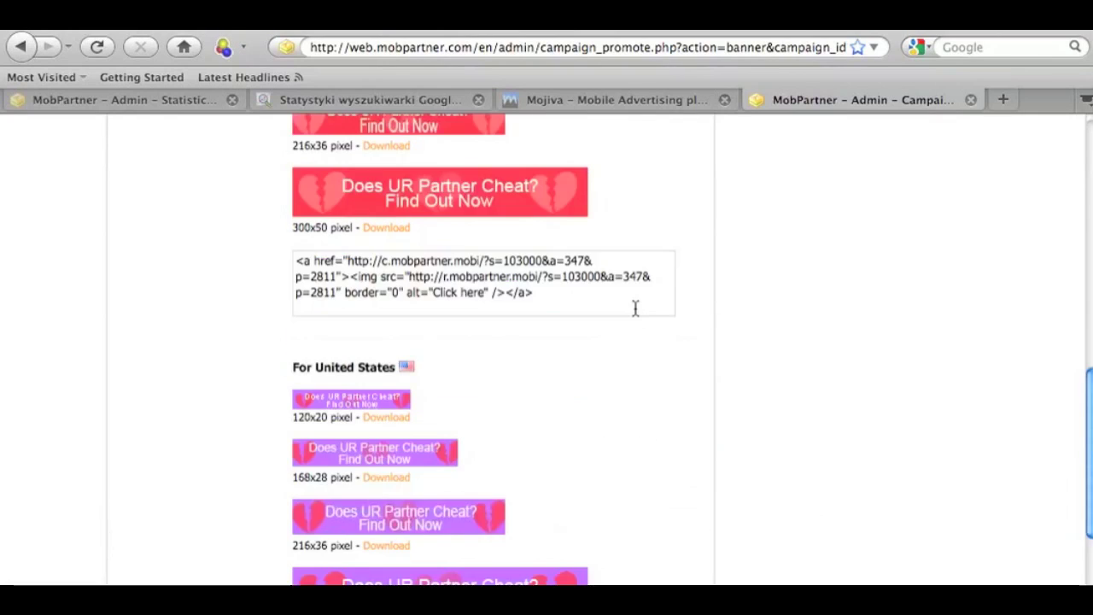
scroll(635, 310, "down", 5)
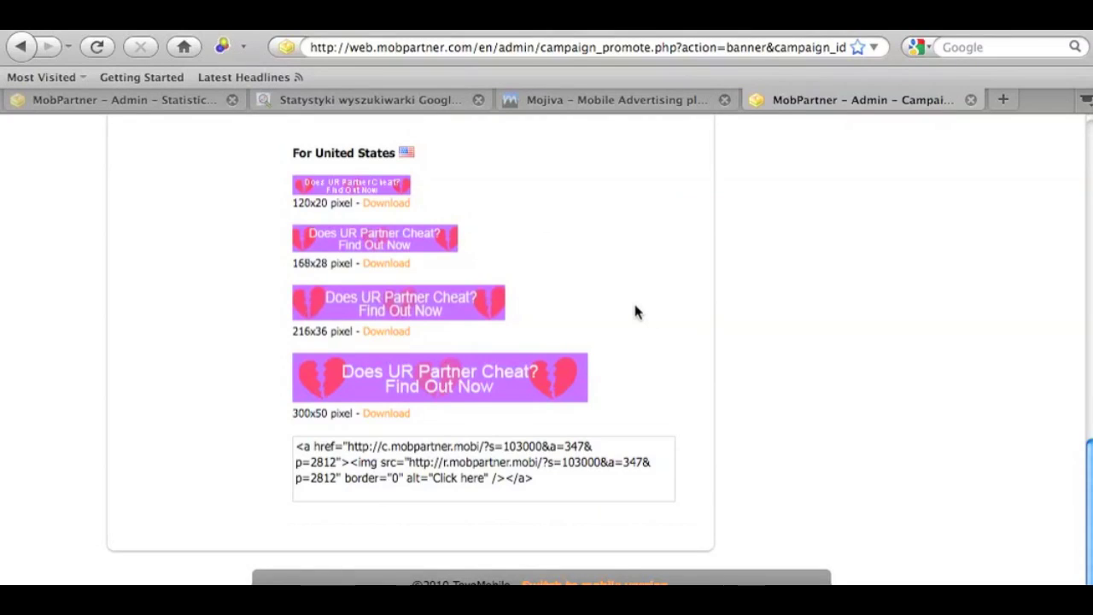
scroll(635, 311, "up", 15)
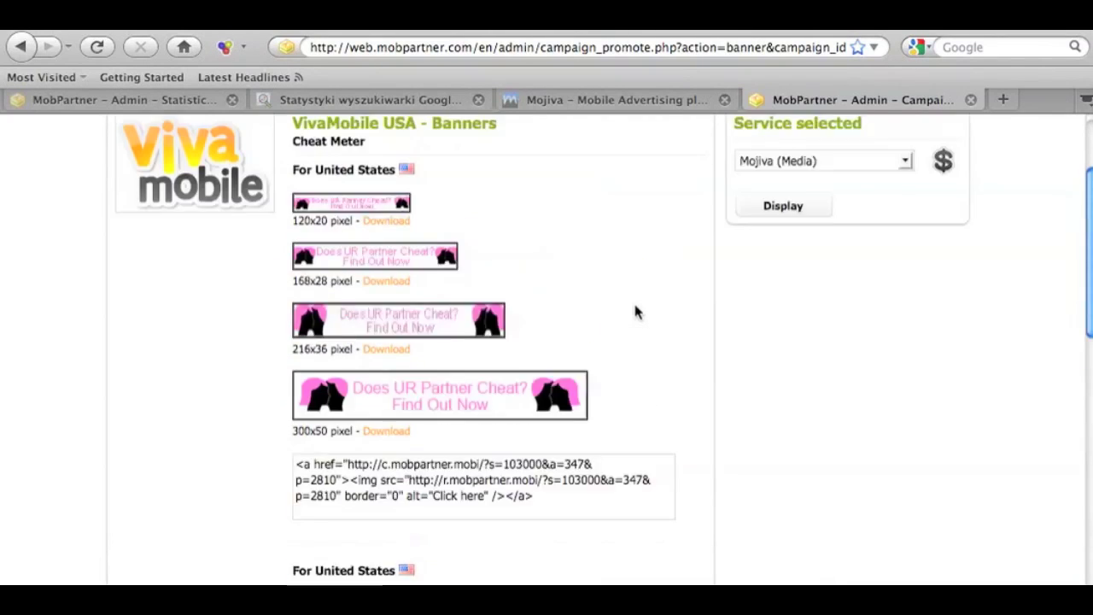
scroll(517, 369, "down", 4)
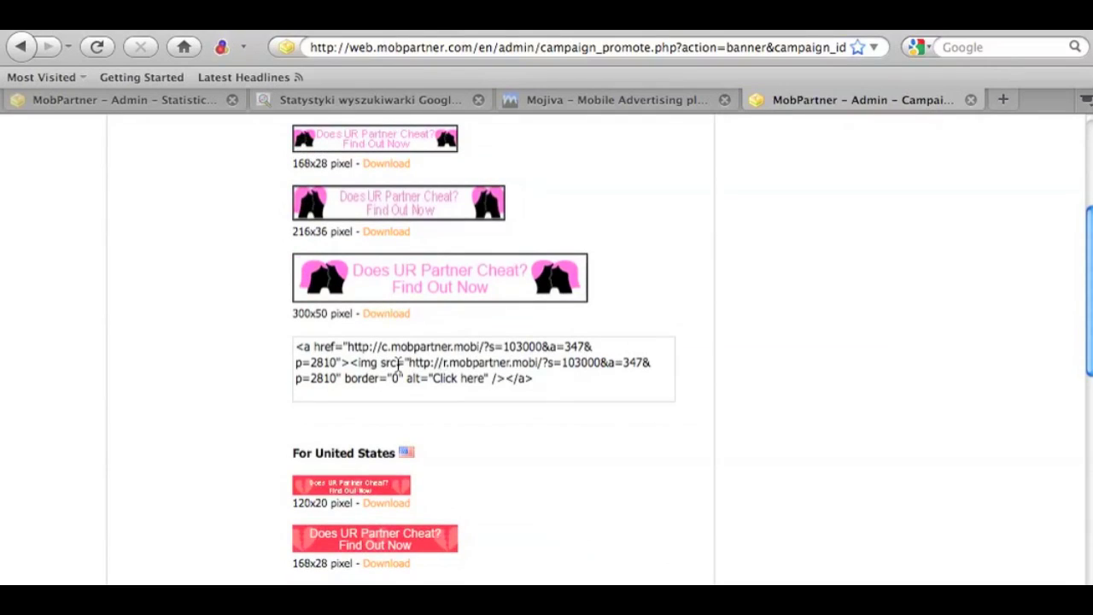
Copy the c.mobpartner.mobi link ending in p=2810 from the pink banner set's code, comparing it with the other sets' codes
mouse_move(346, 347)
left_mouse_down()
mouse_move(352, 362)
mouse_move(338, 364)
left_mouse_up()
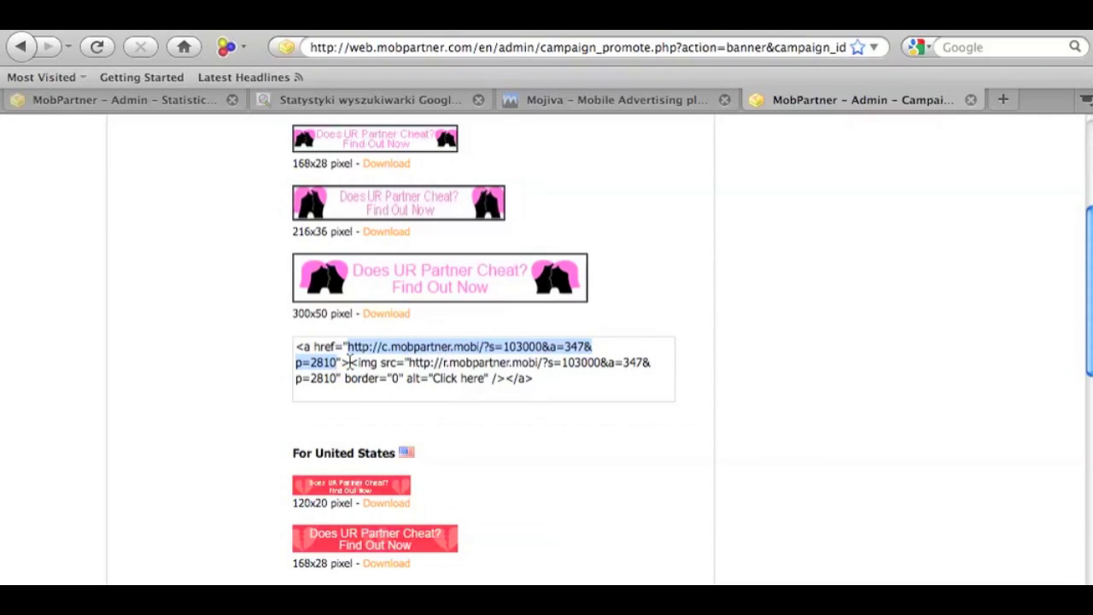
scroll(607, 332, "down", 2)
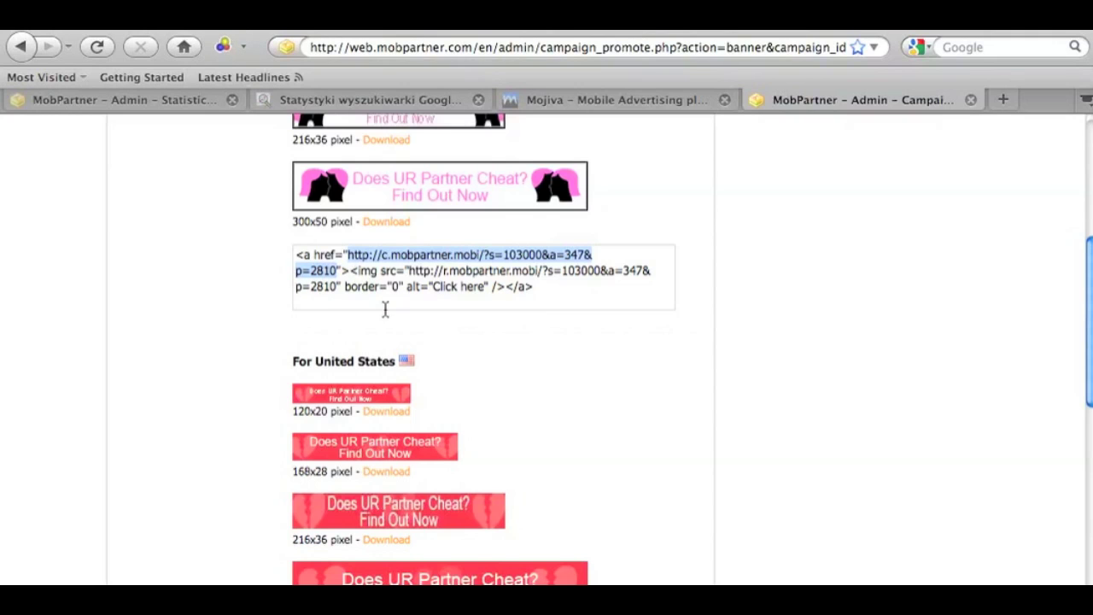
scroll(385, 309, "down", 5)
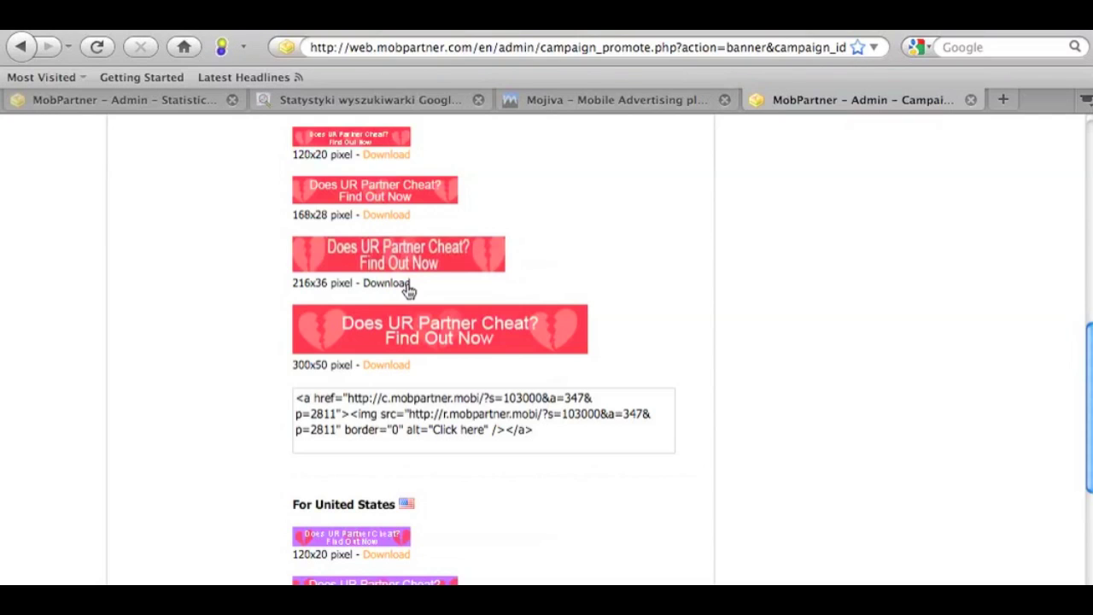
scroll(408, 291, "down", 3)
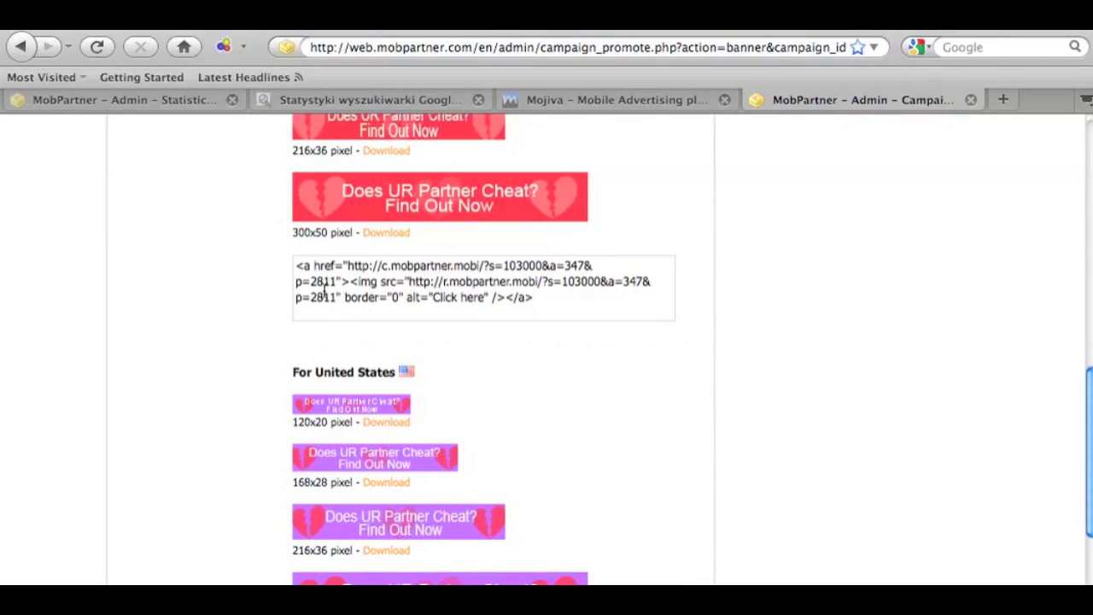
scroll(373, 307, "down", 6)
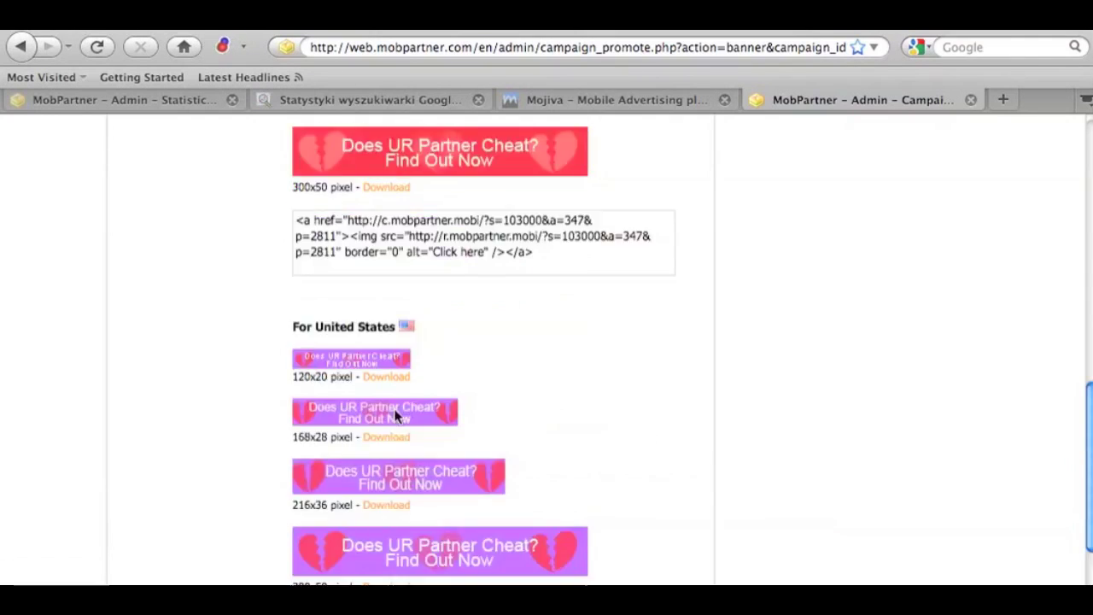
scroll(392, 409, "up", 10)
scroll(393, 408, "up", 10)
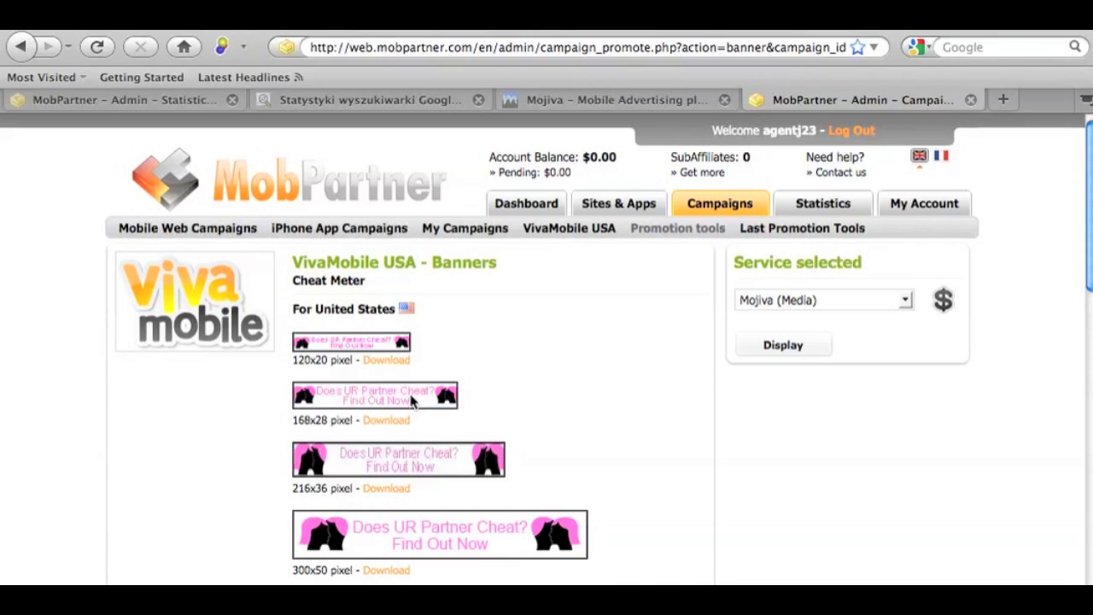
left_click(413, 402)
right_click(414, 398)
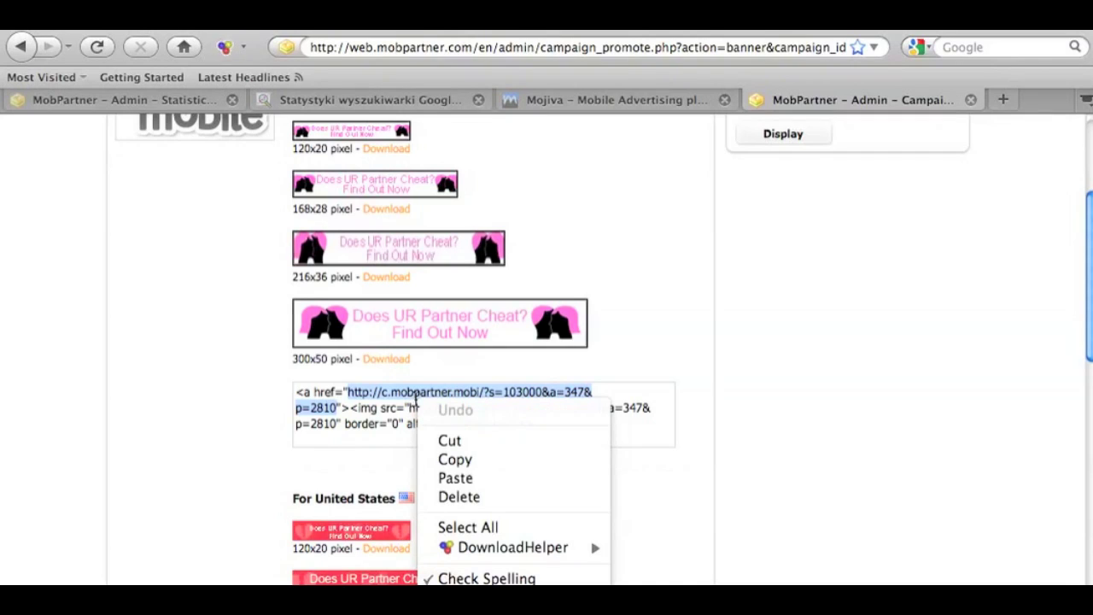
left_click(440, 458)
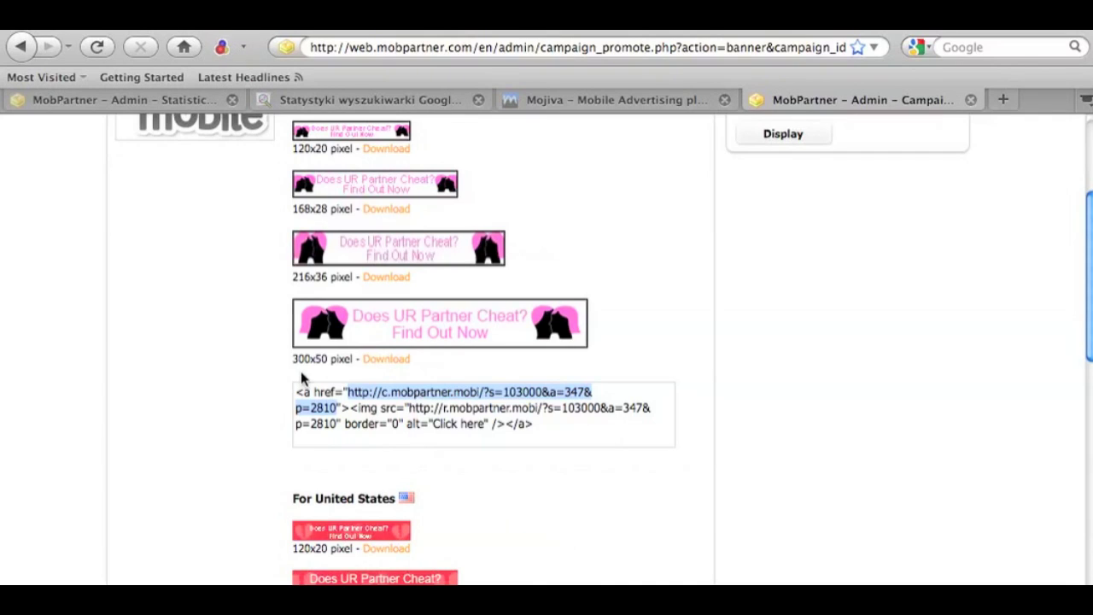
Check on MobPartner's SubID page how the subid parameter is appended to a link
left_click(122, 101)
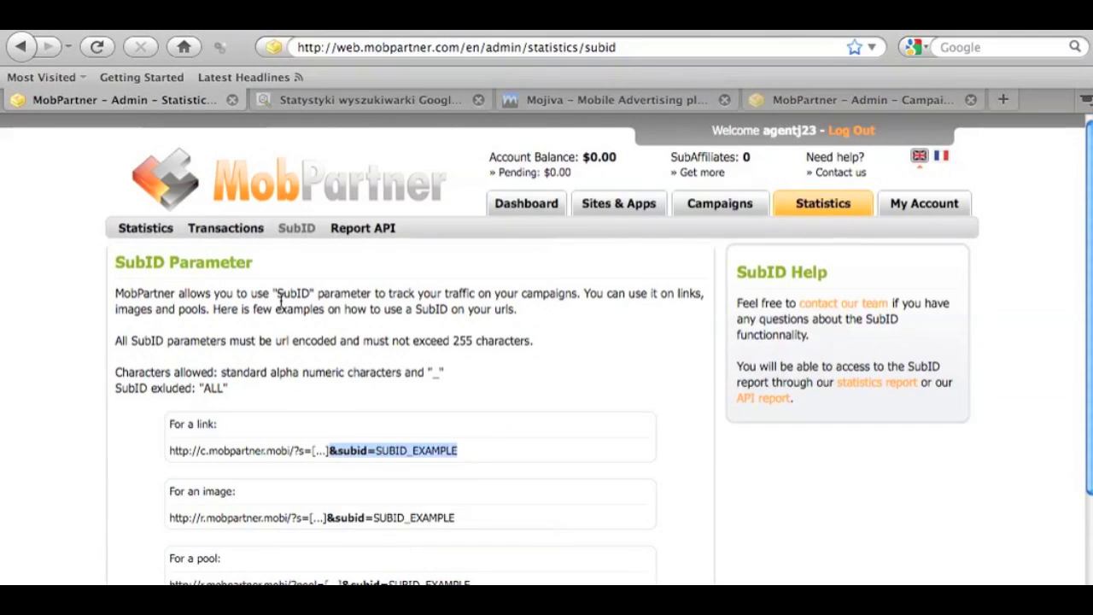
scroll(398, 344, "down", 3)
left_click_drag(322, 328, 329, 325)
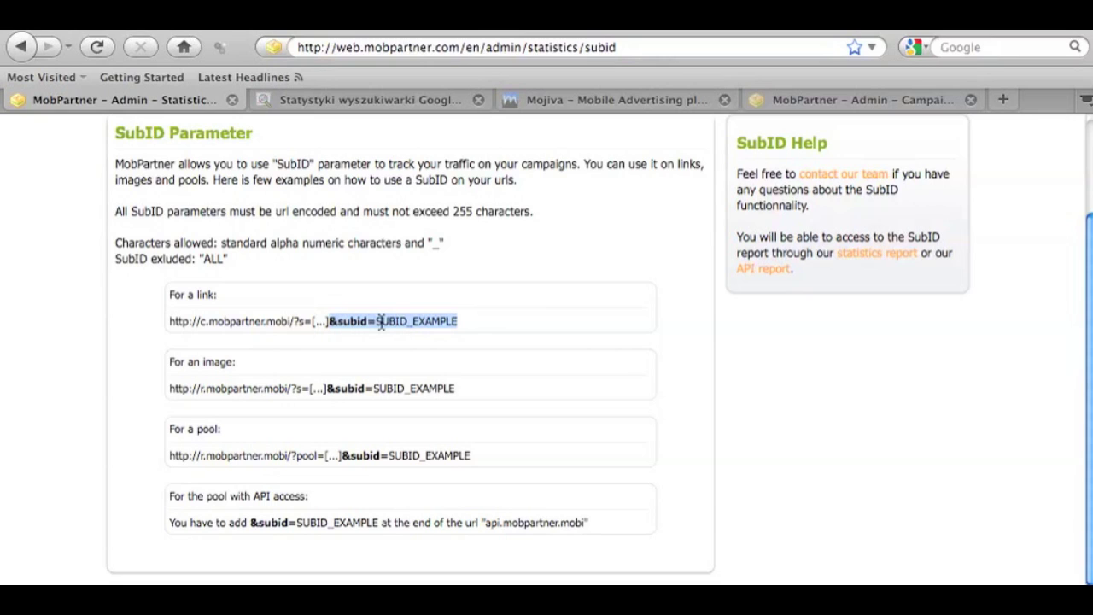
left_click(613, 95)
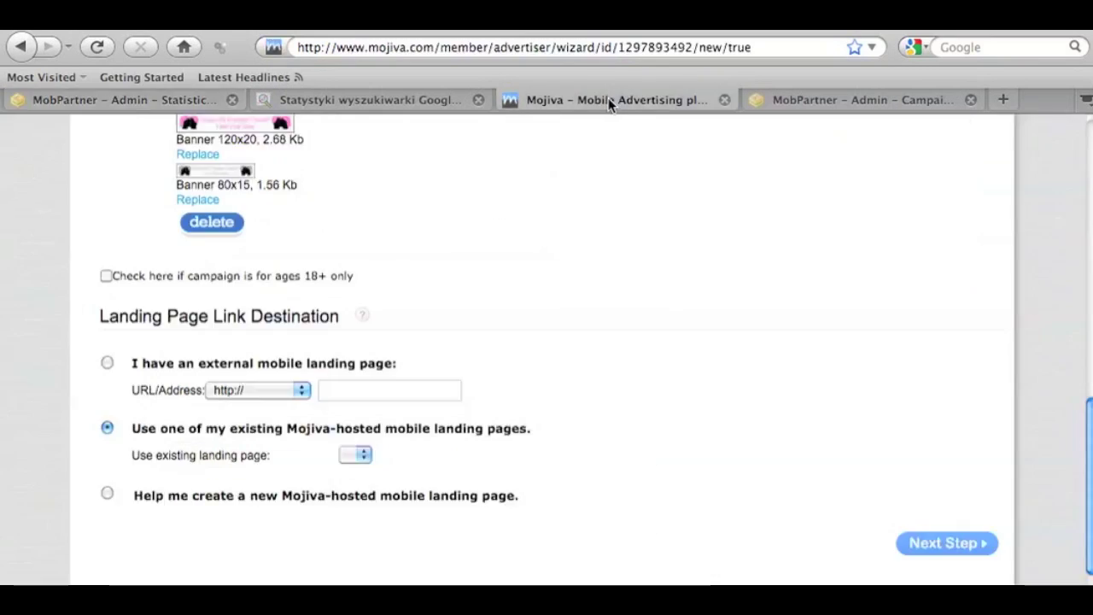
left_click(327, 398)
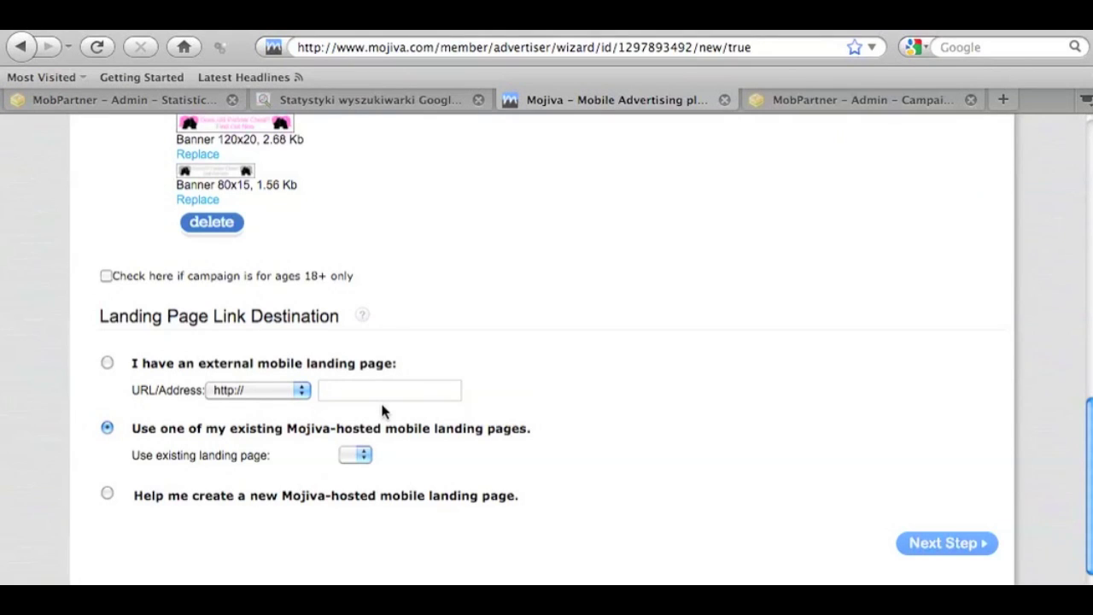
key("super+v")
key("super+Left")
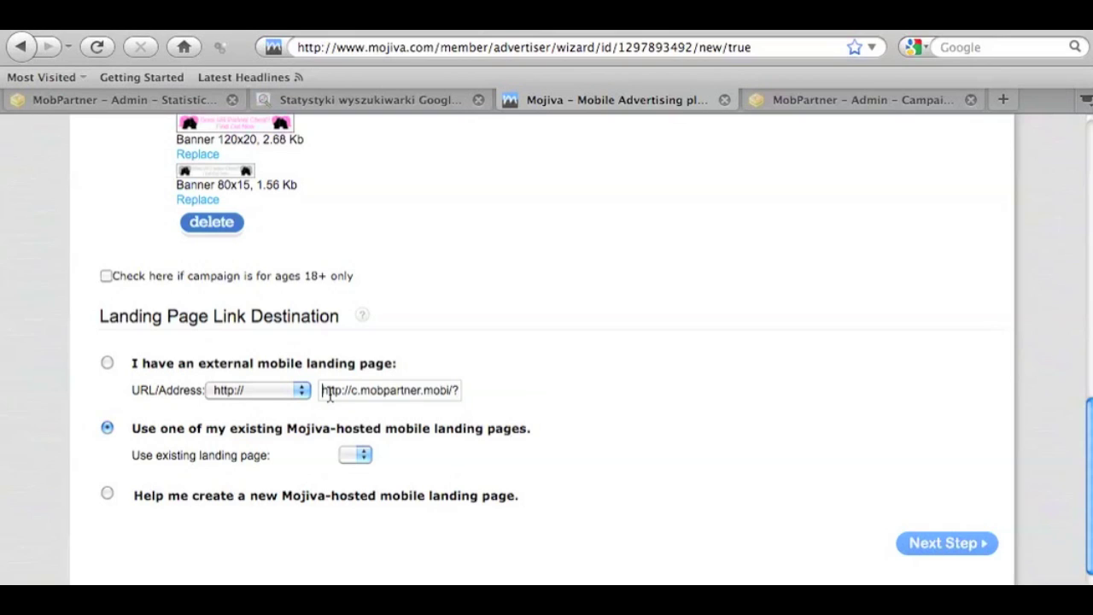
key("shift+Right")
key("shift+Right")
key("shift+Right")
key("shift+Right")
key("shift+Right")
key("BackSpace")
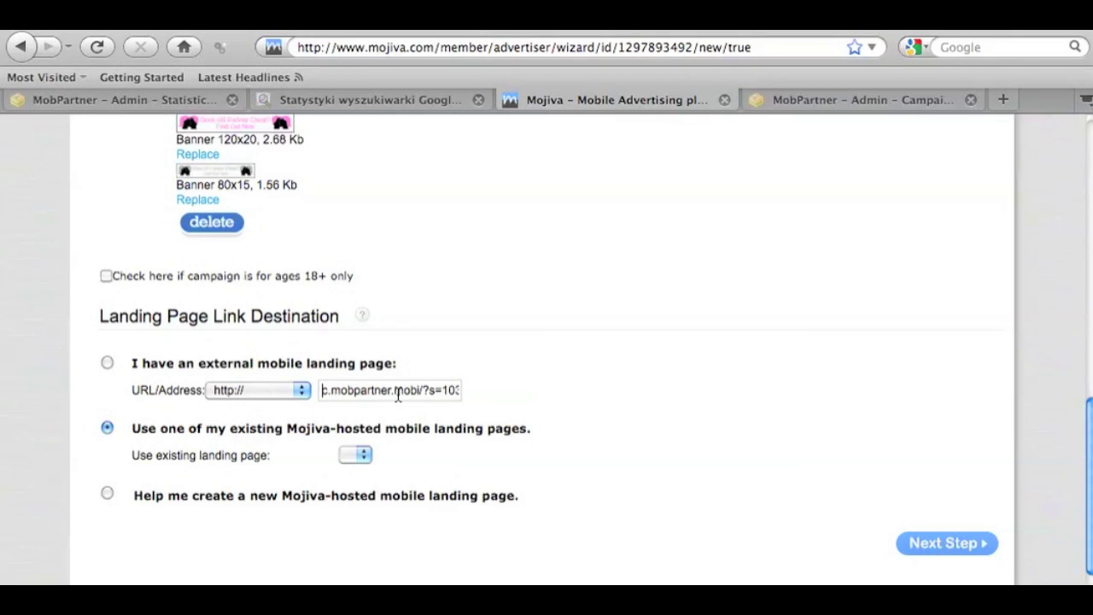
left_click(107, 364)
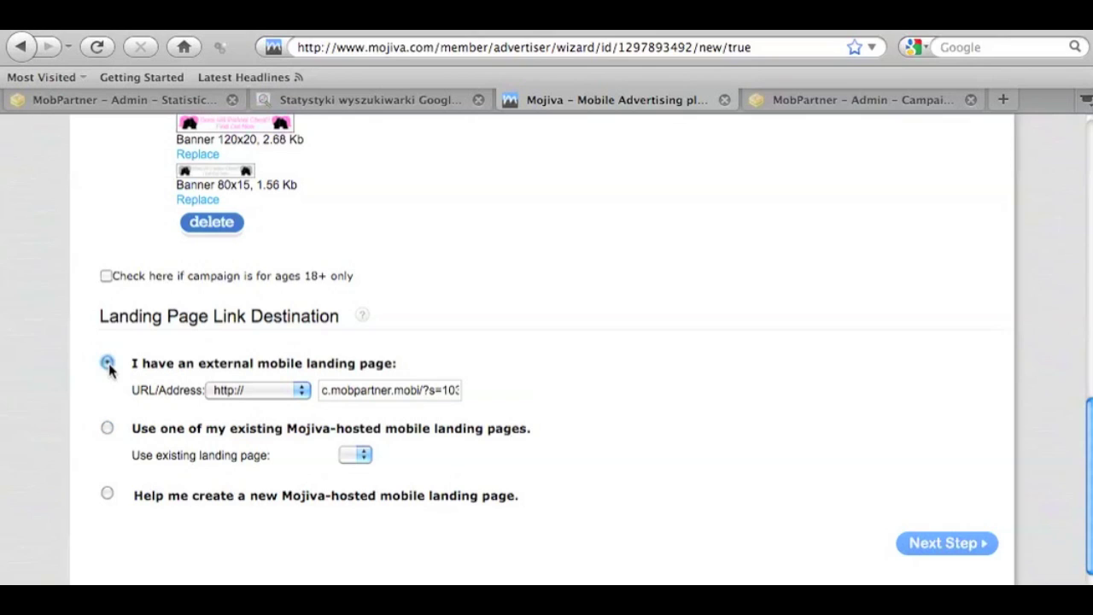
Append &subid=mobpartner-cheat-meter-f-ad1 to the end of the external landing page URL and continue to targeting and bidding
left_click(411, 390)
key("End")
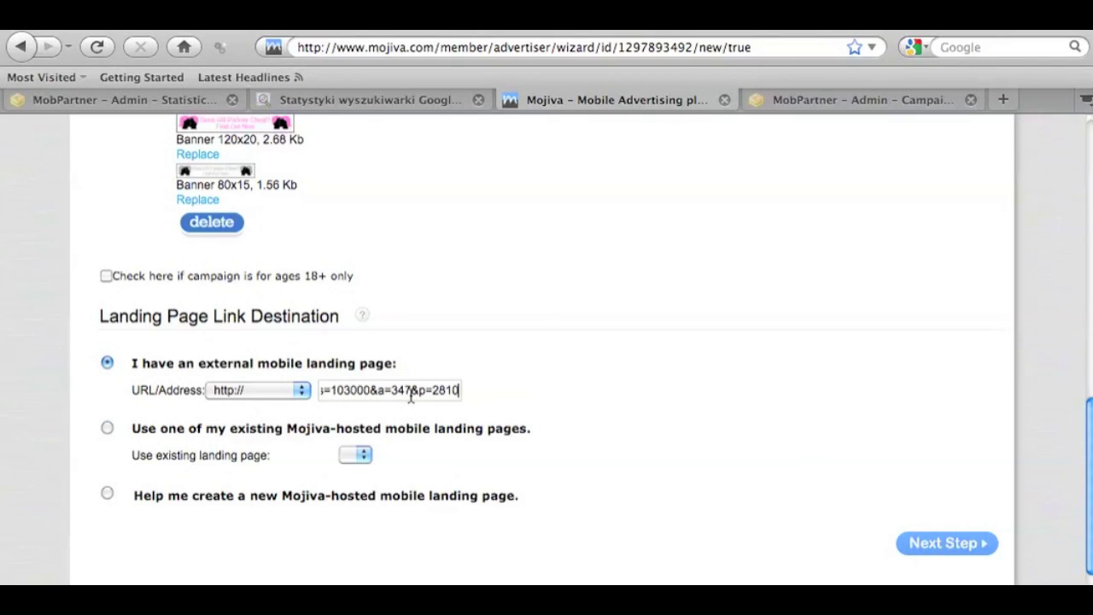
type("&")
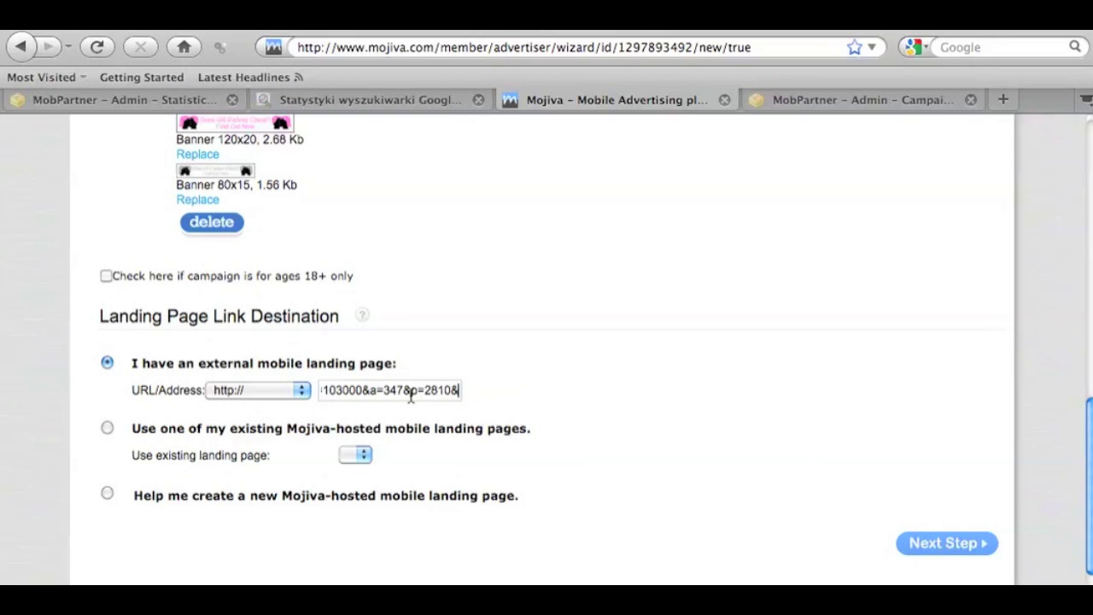
type("su")
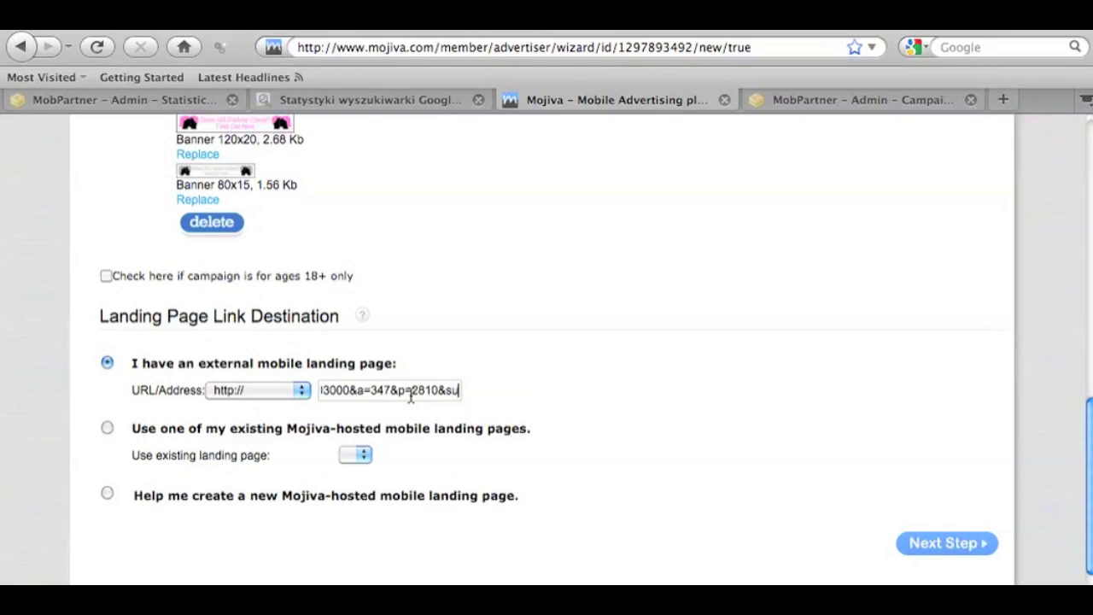
type("bid=")
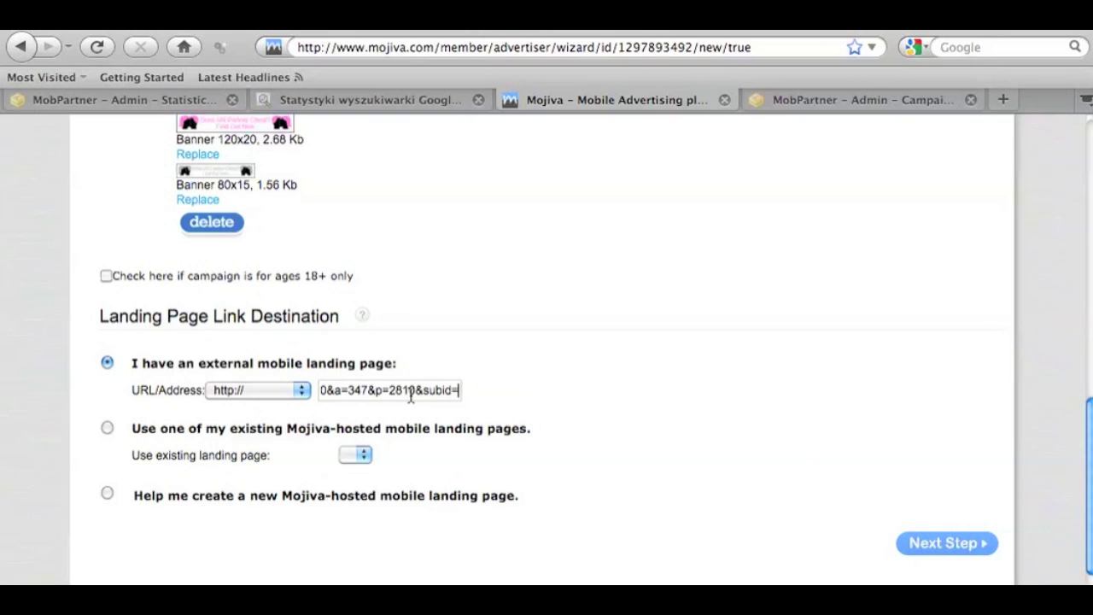
type("mob")
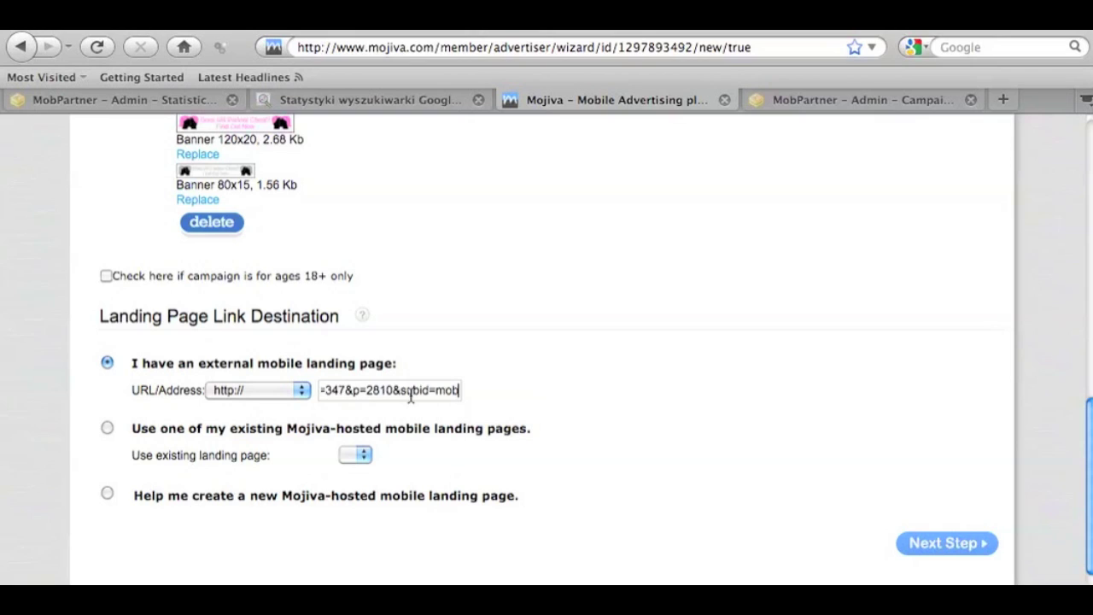
type("partner-")
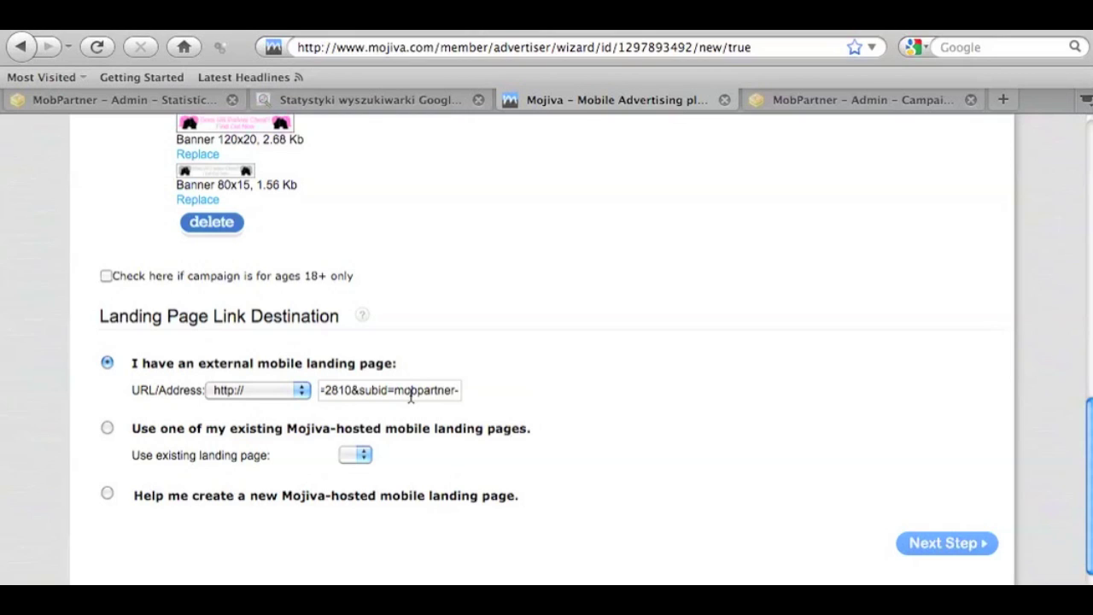
type("cheatme")
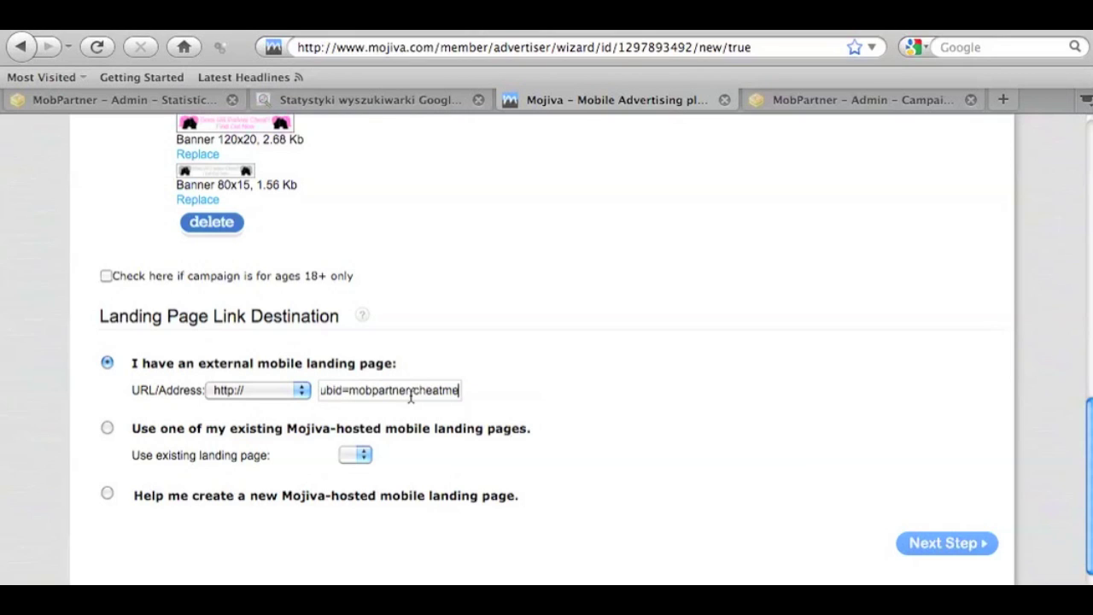
key("BackSpace")
key("BackSpace")
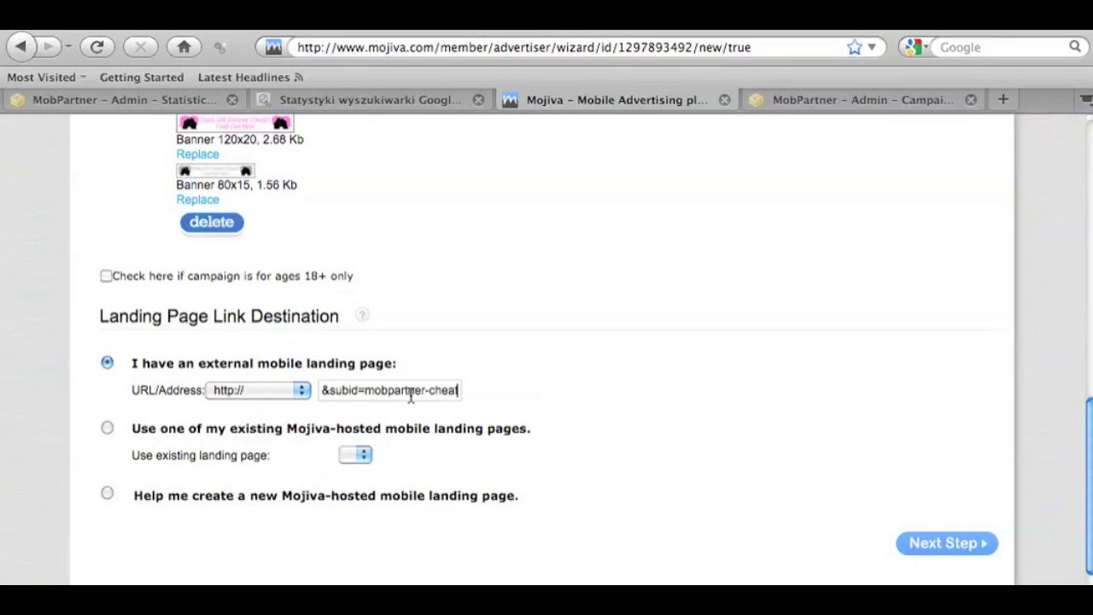
type("-meter")
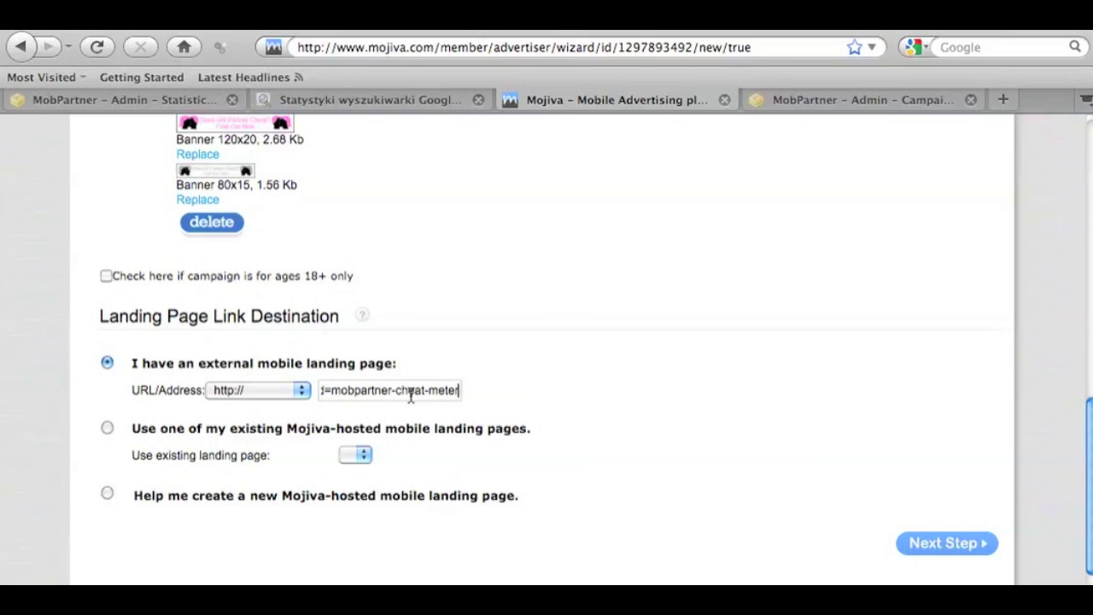
type("-f")
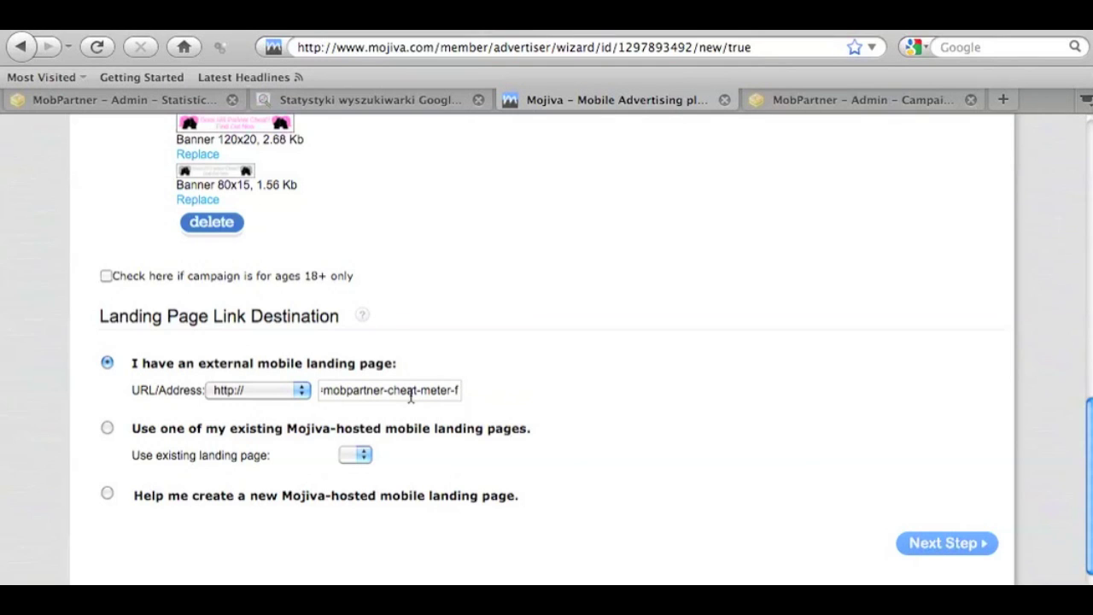
type("-ad")
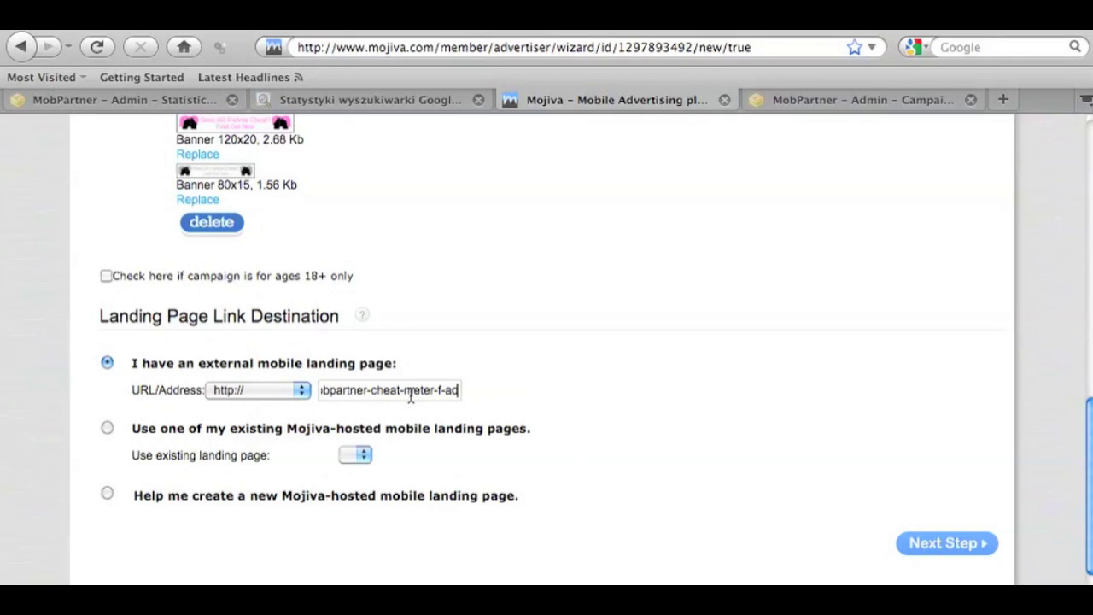
type("1")
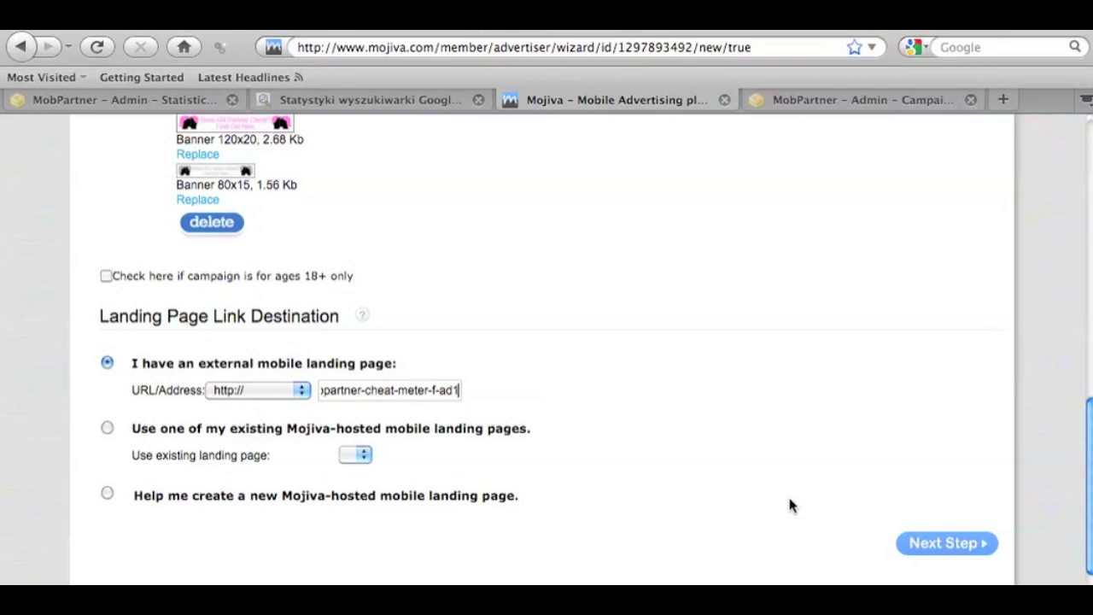
left_click(928, 547)
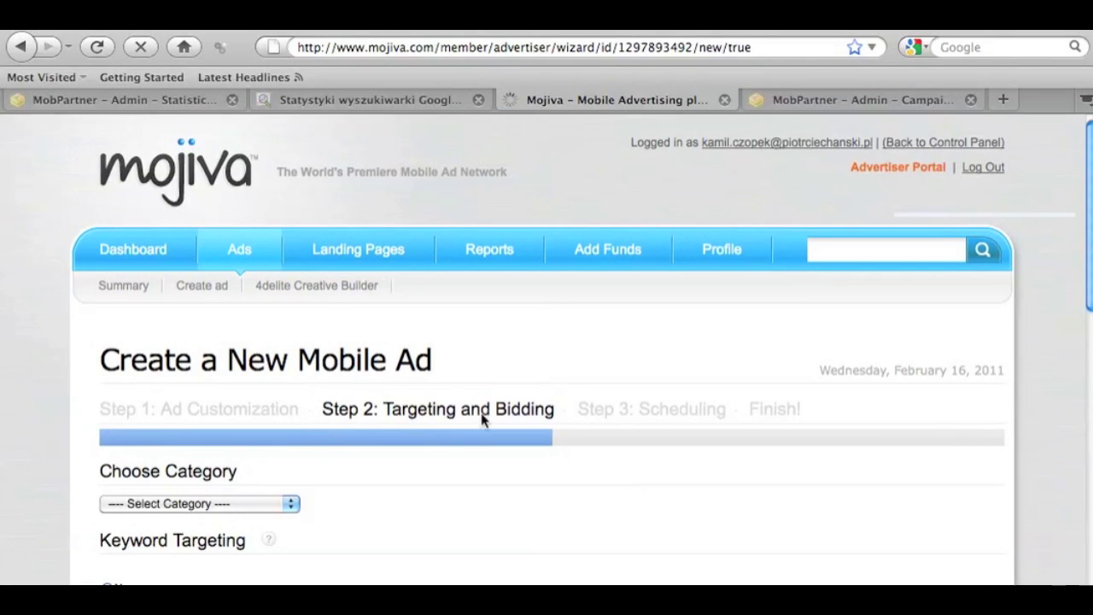
Set the ad's category to Dating and Personals
scroll(482, 418, "down", 5)
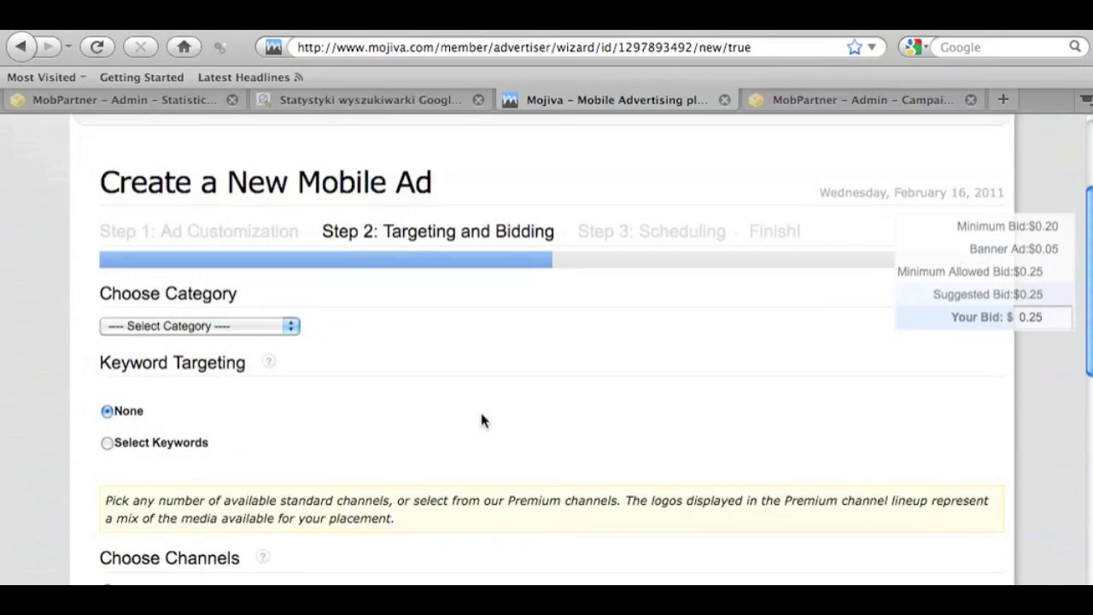
scroll(483, 419, "down", 1)
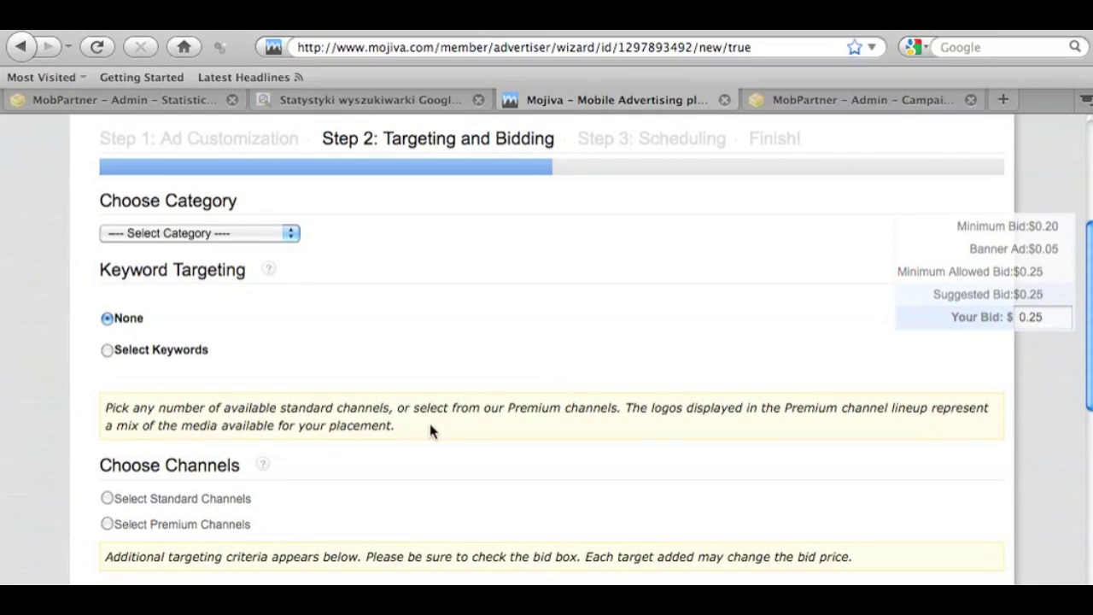
left_click(290, 234)
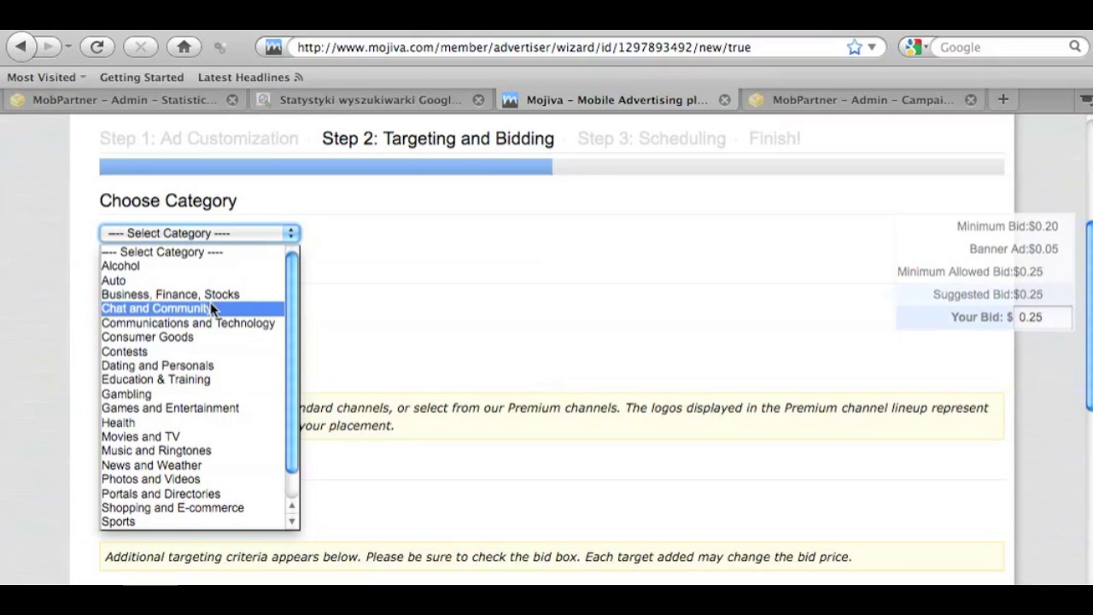
left_click(207, 366)
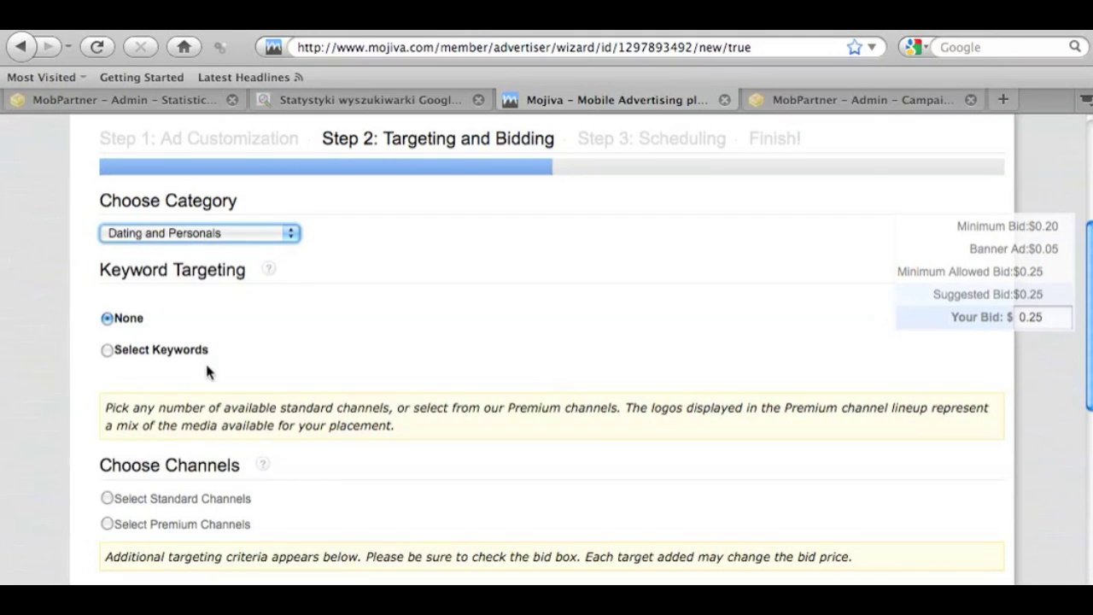
Choose standard channels for the ad and review the list of included channel categories
scroll(268, 345, "down", 2)
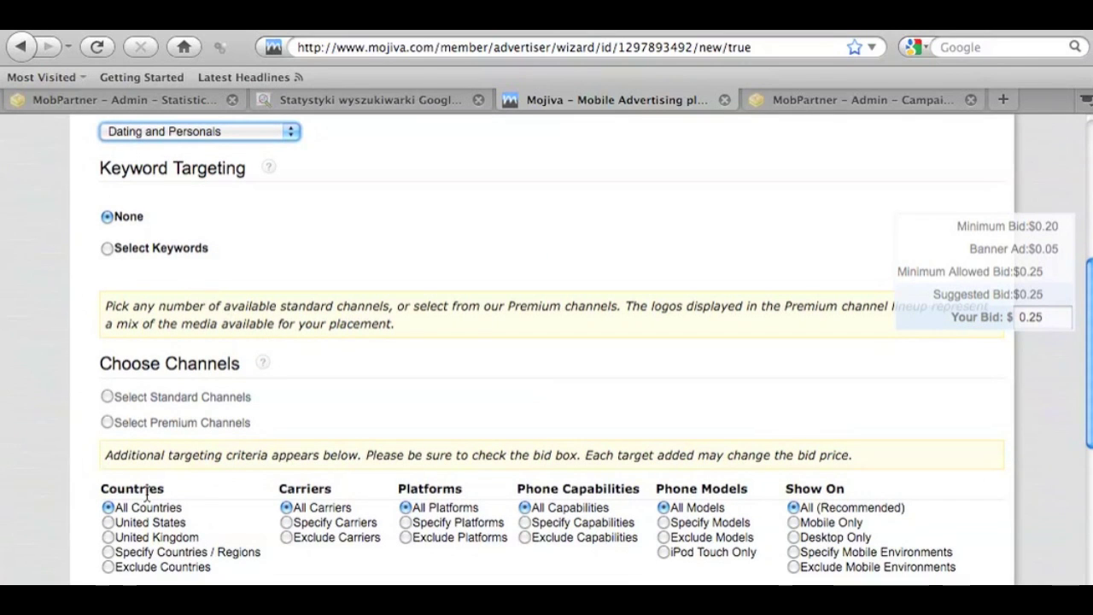
scroll(547, 350, "up", 2)
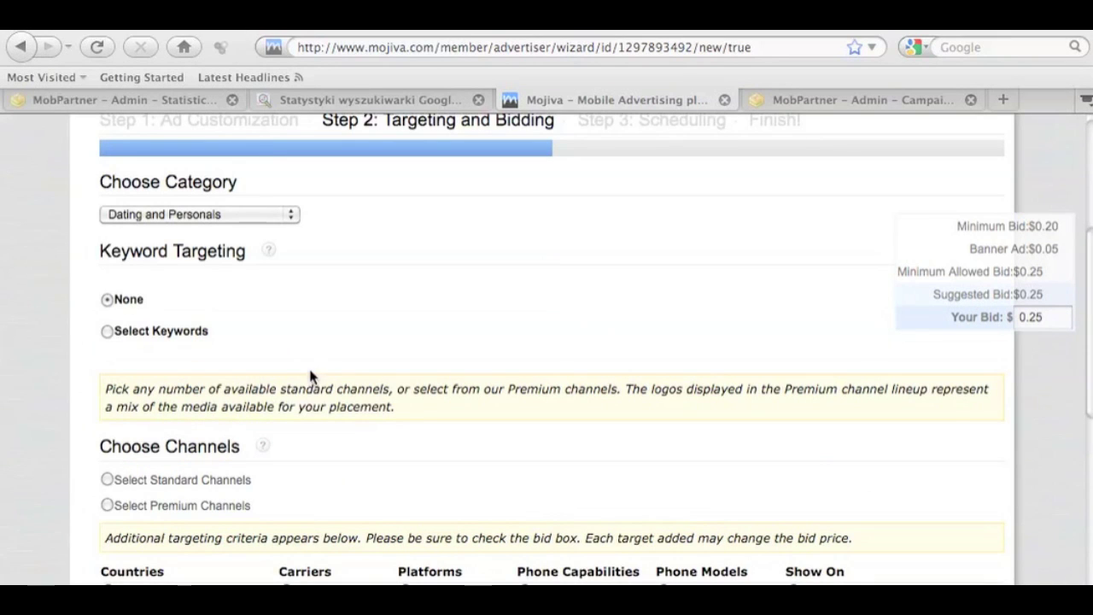
scroll(305, 376, "down", 1)
scroll(306, 376, "down", 3)
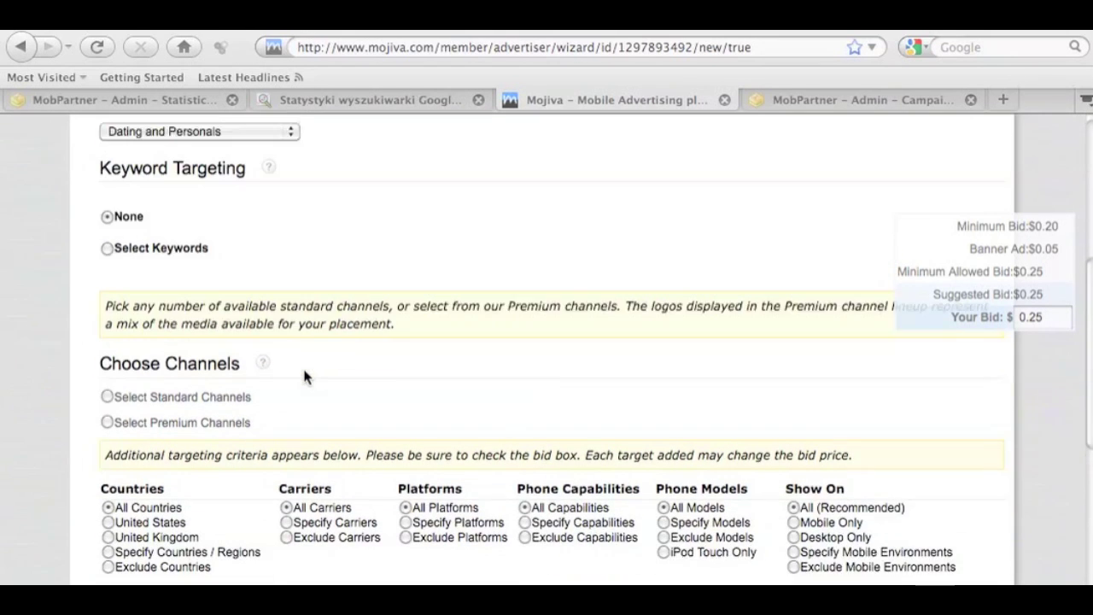
scroll(304, 376, "down", 1)
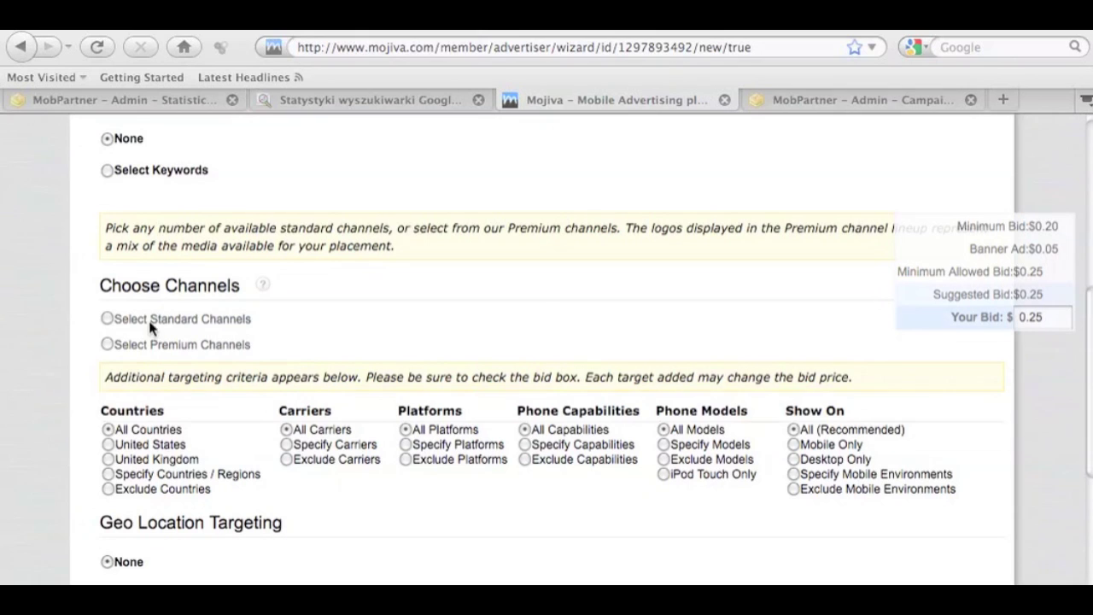
left_click(108, 320)
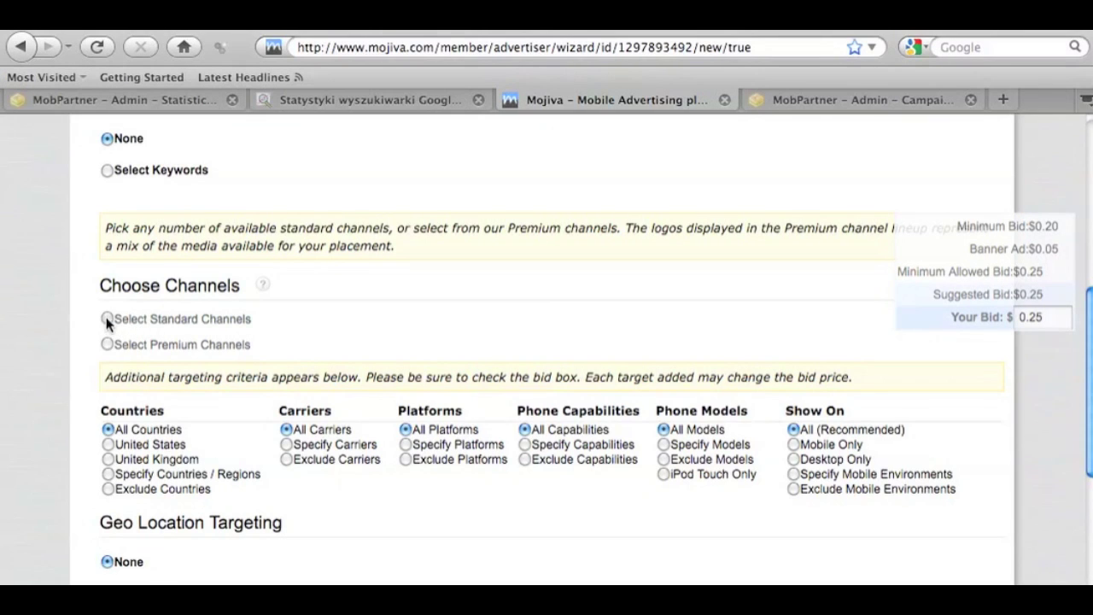
scroll(183, 335, "down", 5)
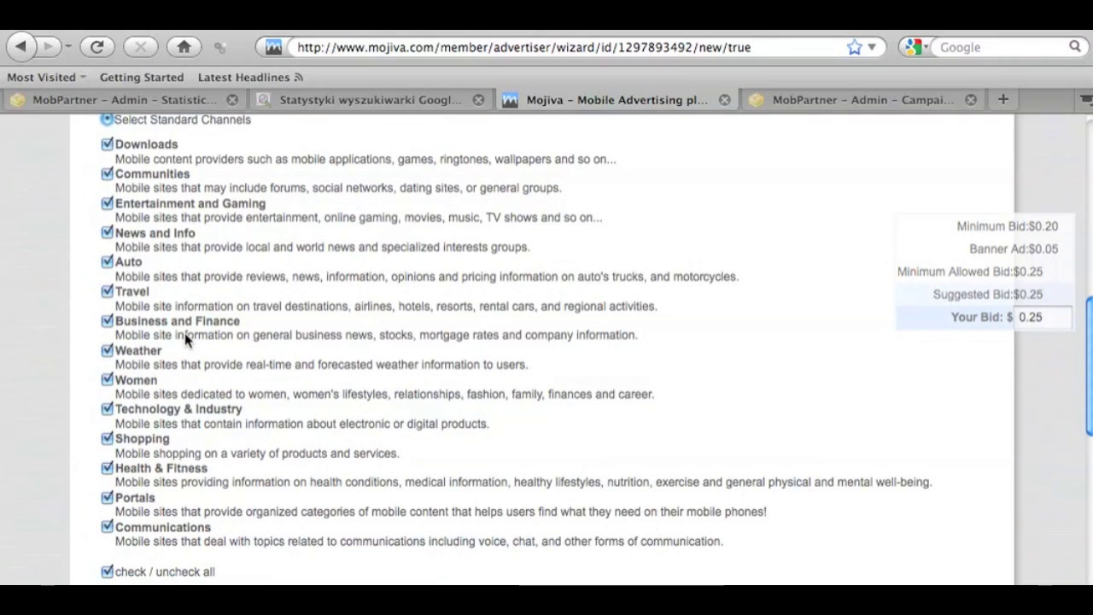
scroll(184, 335, "up", 7)
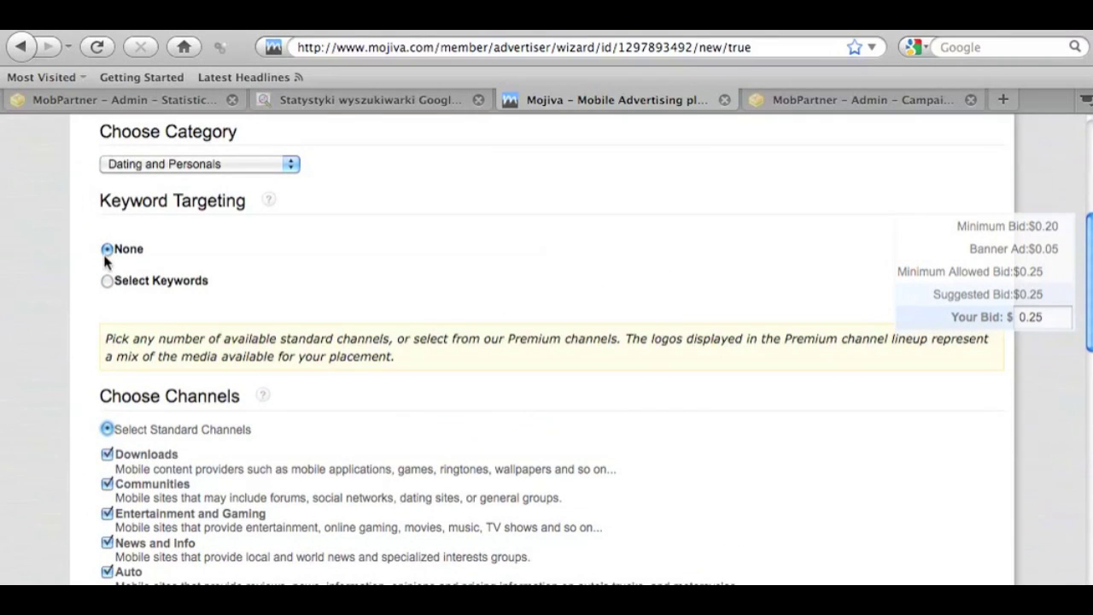
scroll(109, 284, "down", 10)
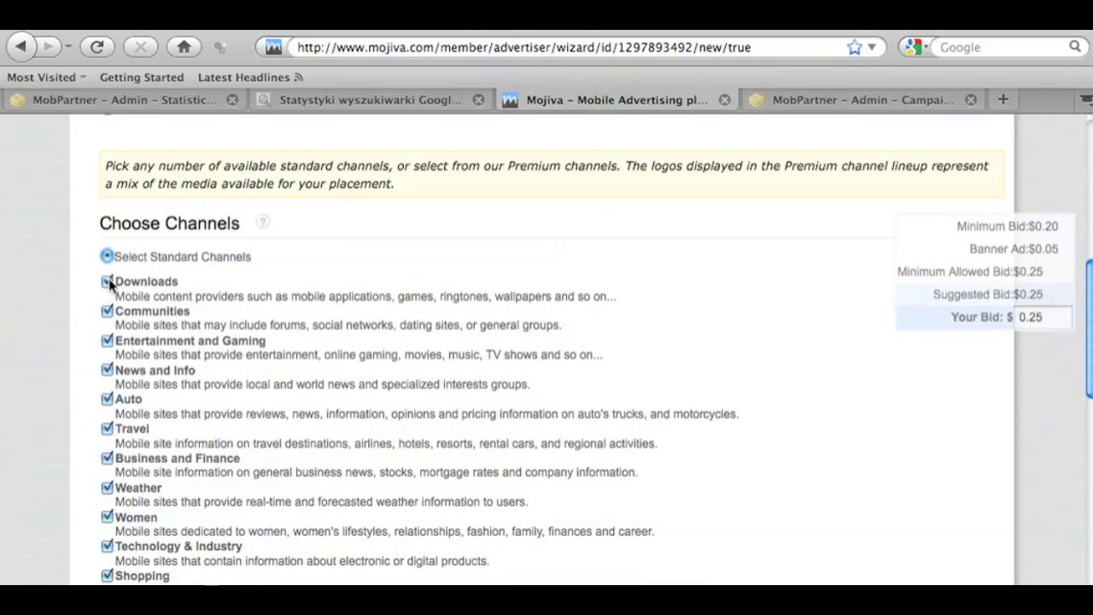
scroll(109, 284, "down", 2)
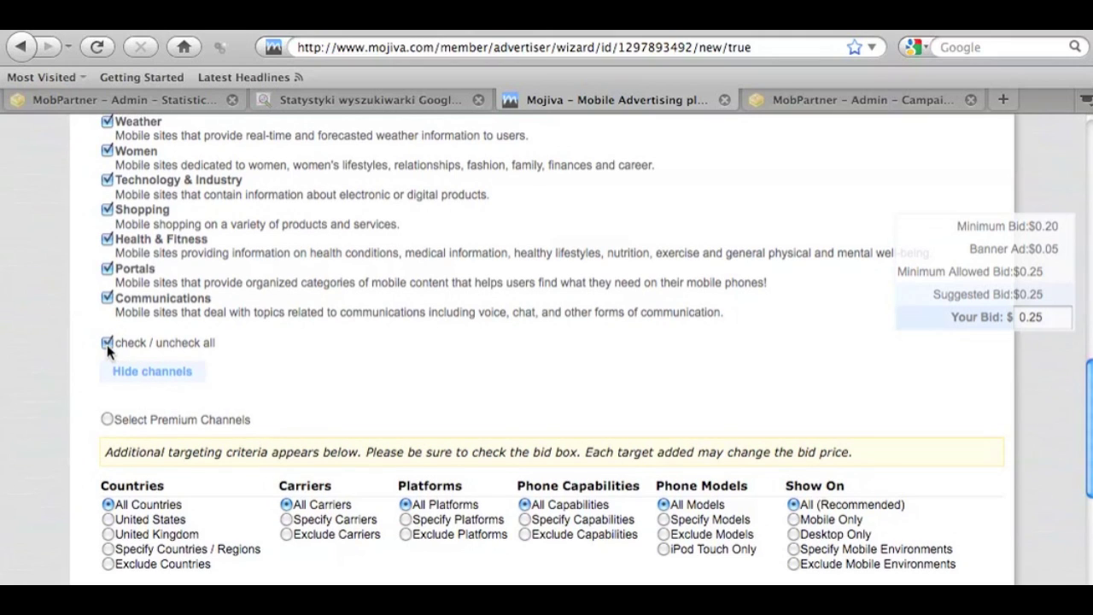
Target premium channels and include only the Women channel
left_click(107, 419)
scroll(171, 418, "down", 5)
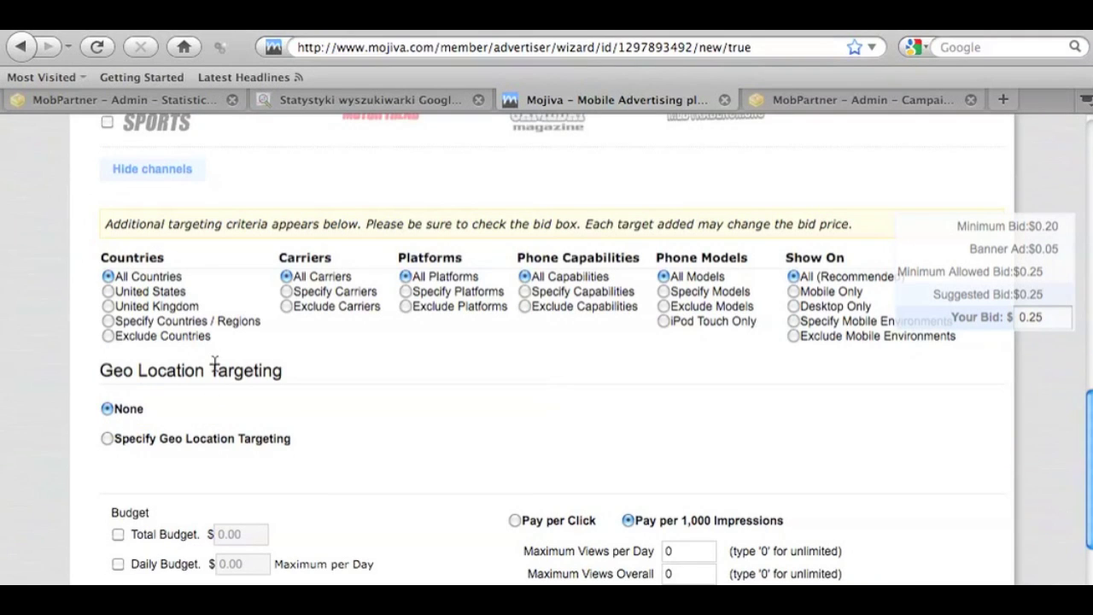
scroll(214, 363, "up", 10)
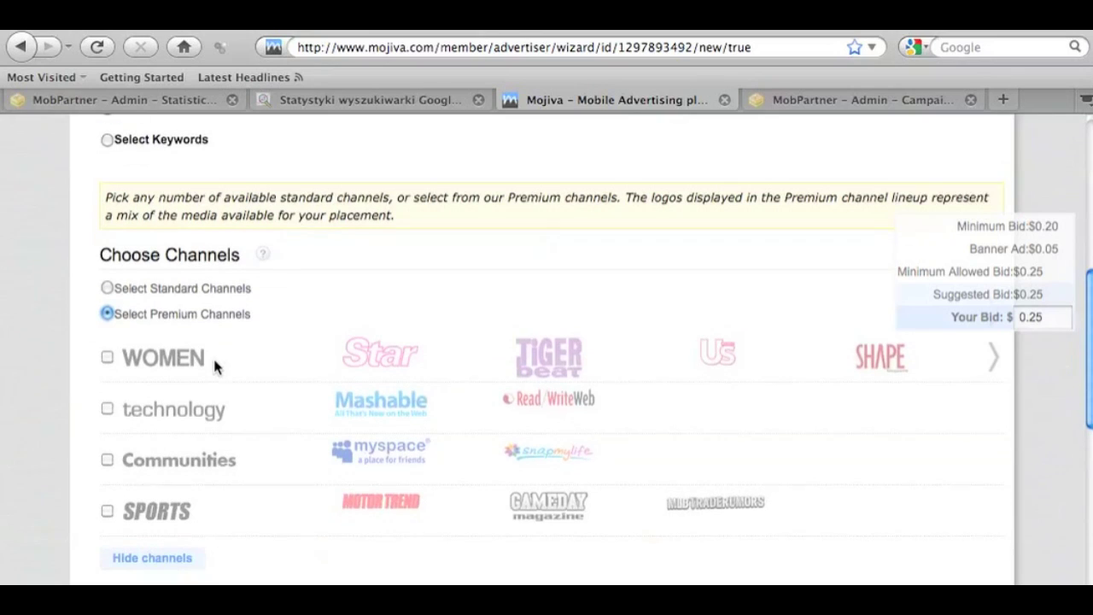
left_click(107, 355)
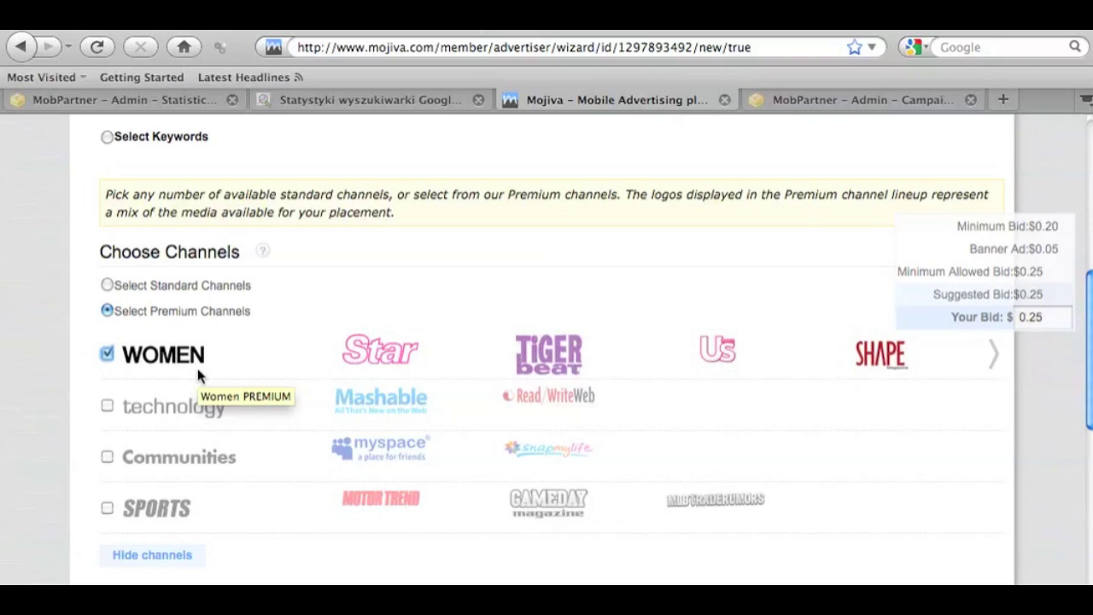
Examine the additional targeting criteria, from countries and carriers to display environments, plus the geo location and budget options
scroll(197, 367, "down", 2)
scroll(199, 310, "down", 1)
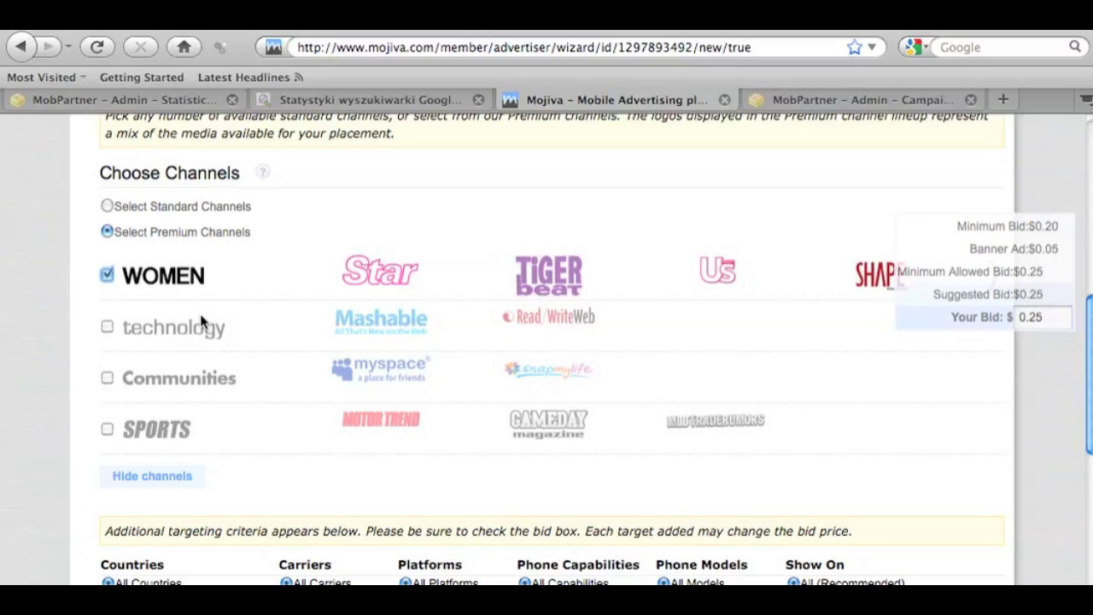
scroll(201, 320, "down", 6)
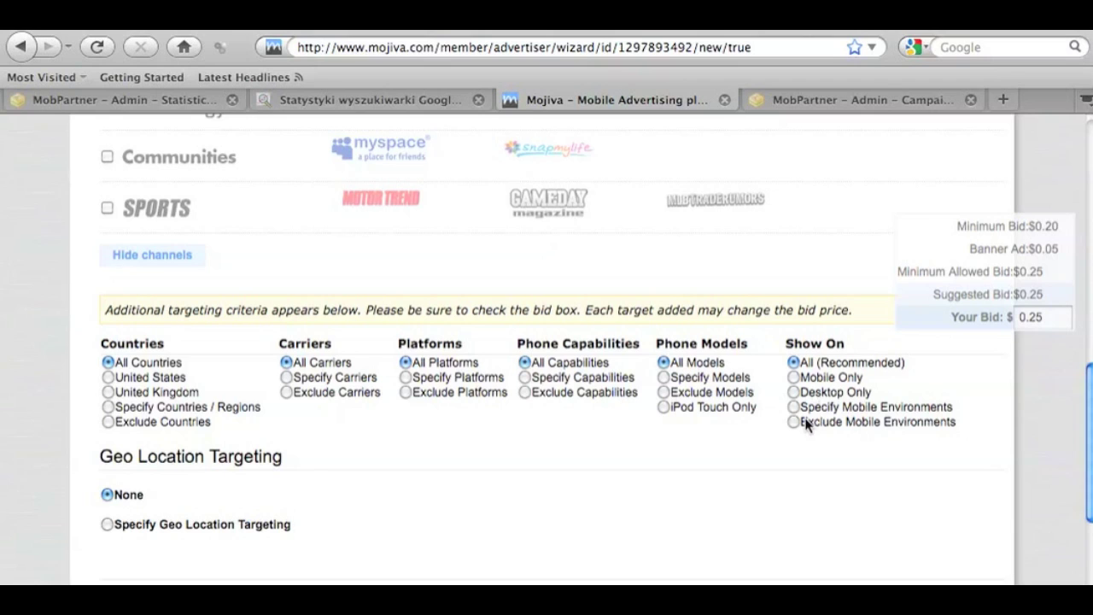
scroll(806, 422, "down", 1)
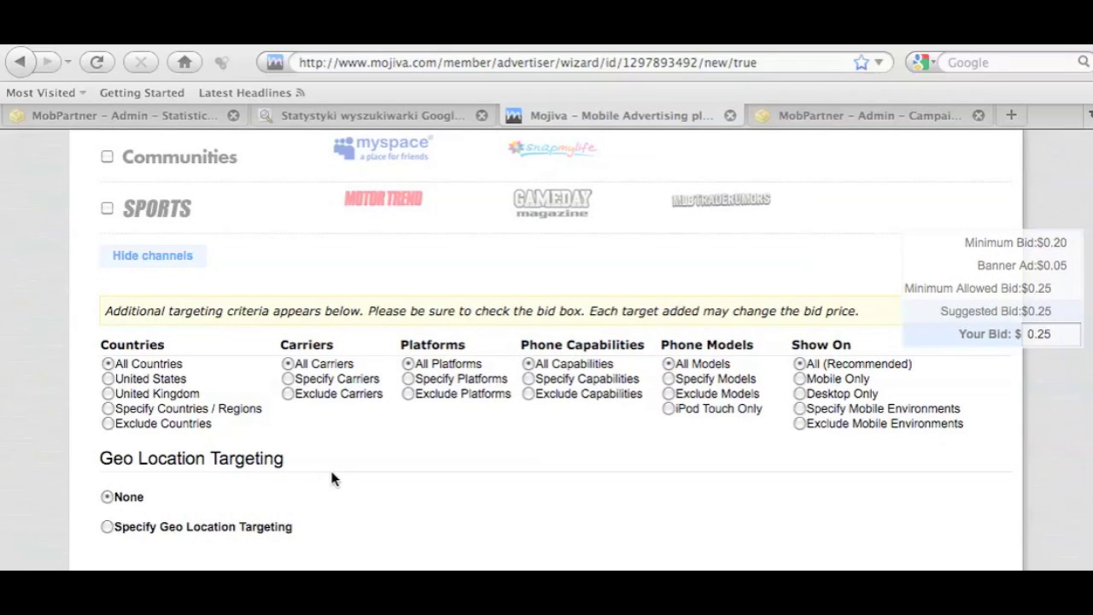
scroll(331, 478, "down", 2)
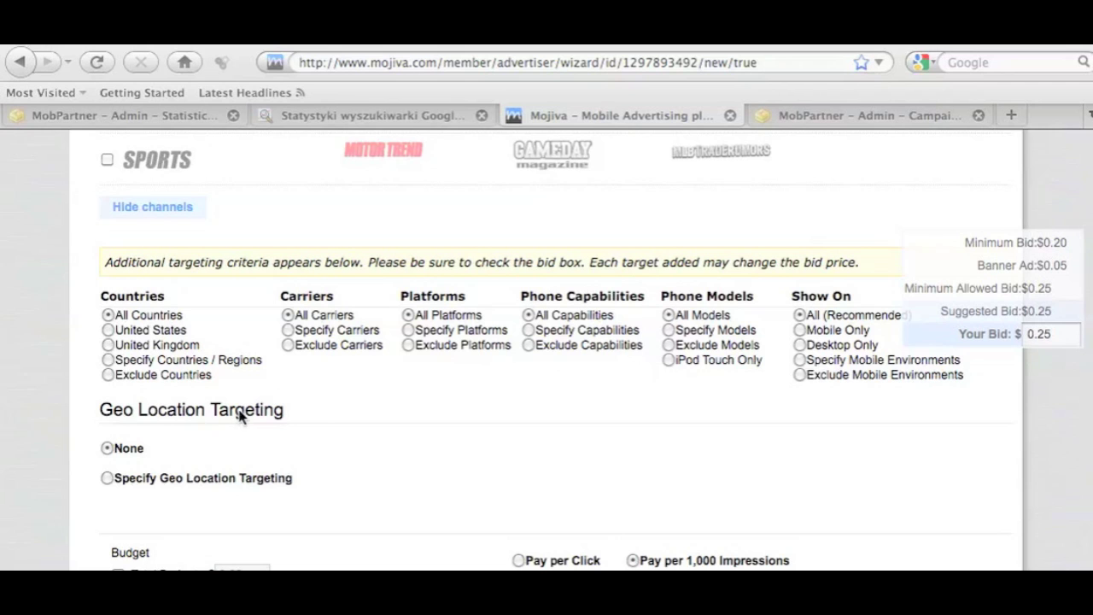
scroll(321, 414, "down", 1)
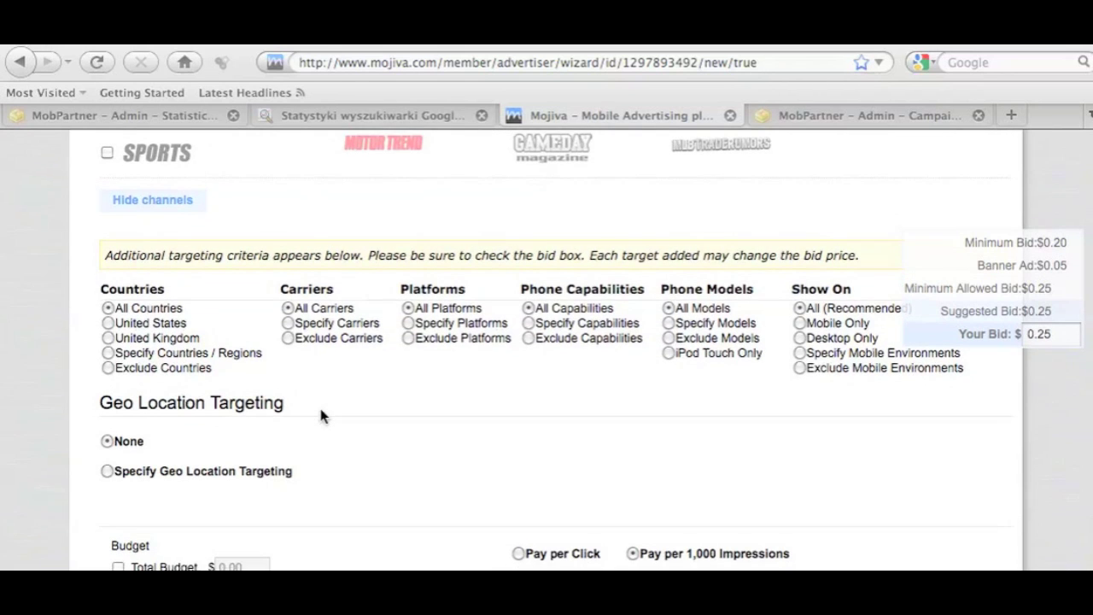
scroll(321, 412, "down", 5)
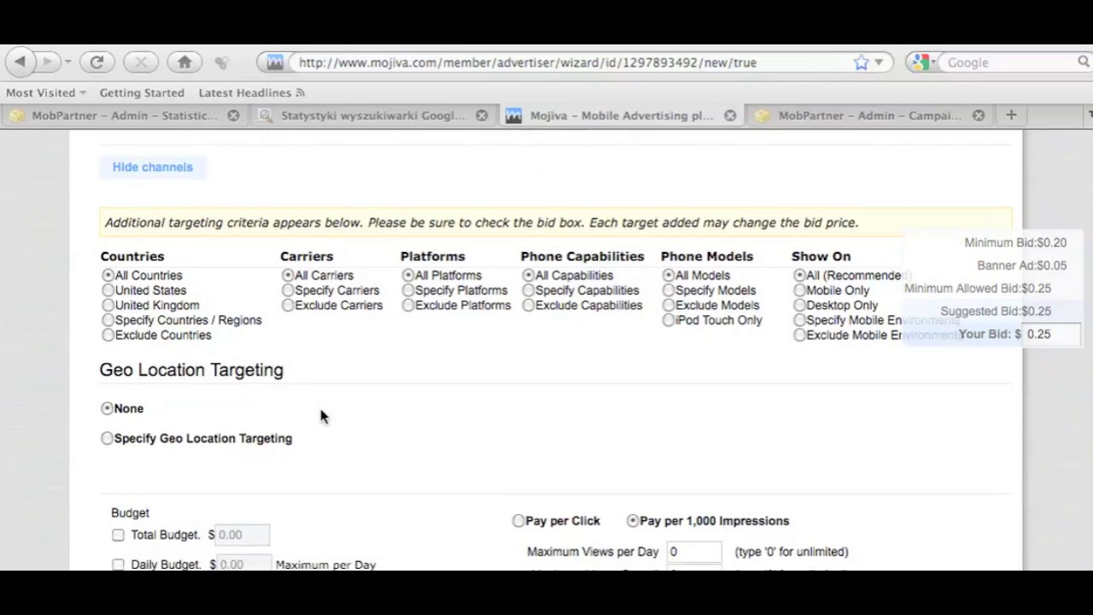
Enable geo location targeting for the ad and set the radius to 25 Km
left_click(107, 405)
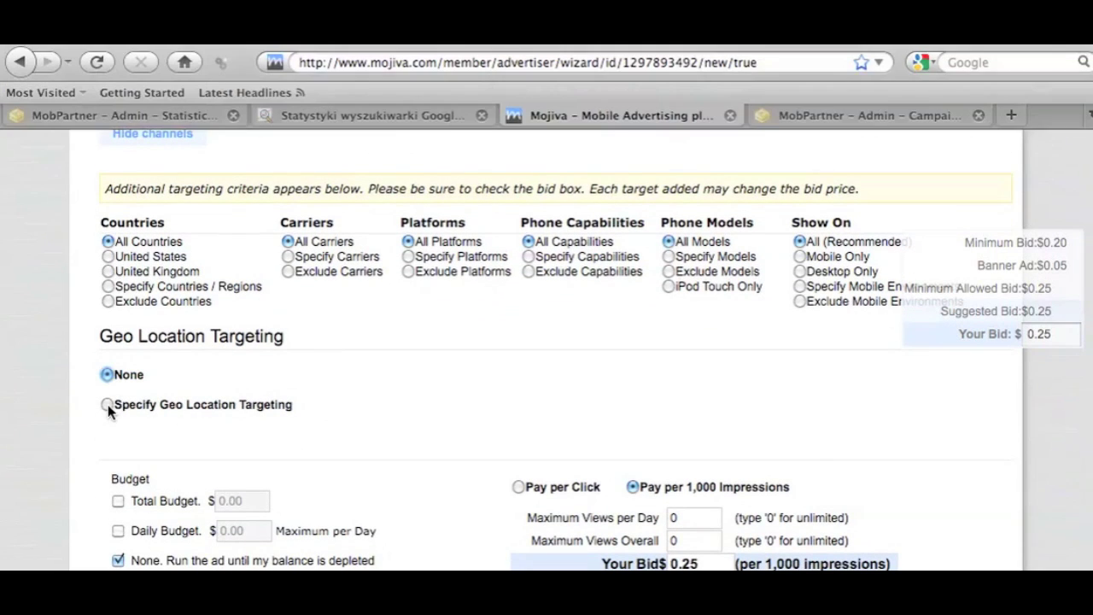
left_click(108, 404)
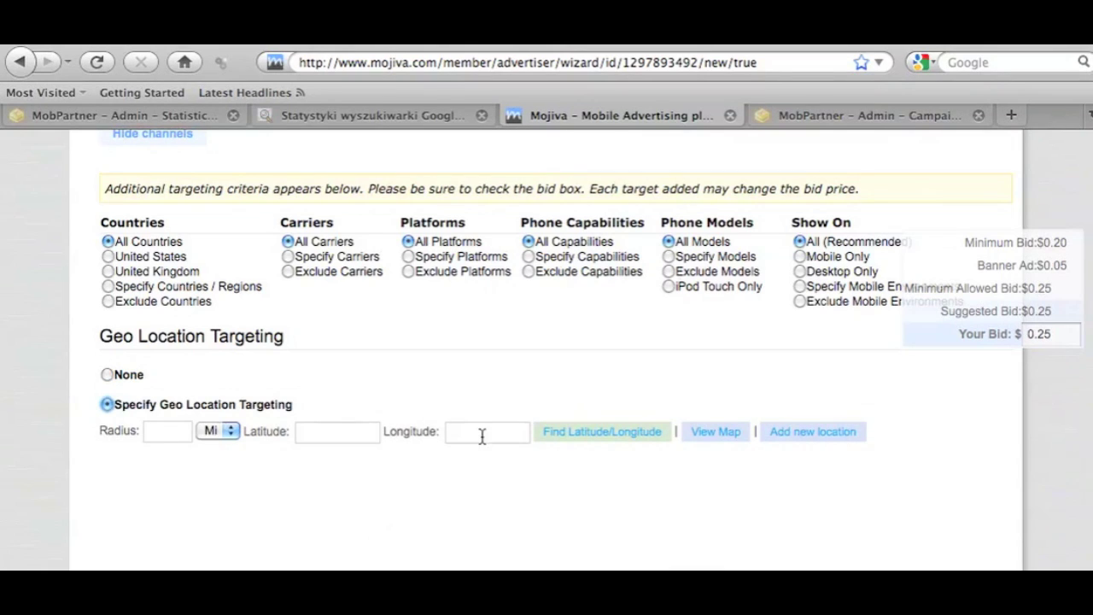
left_click(157, 431)
left_click(228, 433)
left_click(231, 433)
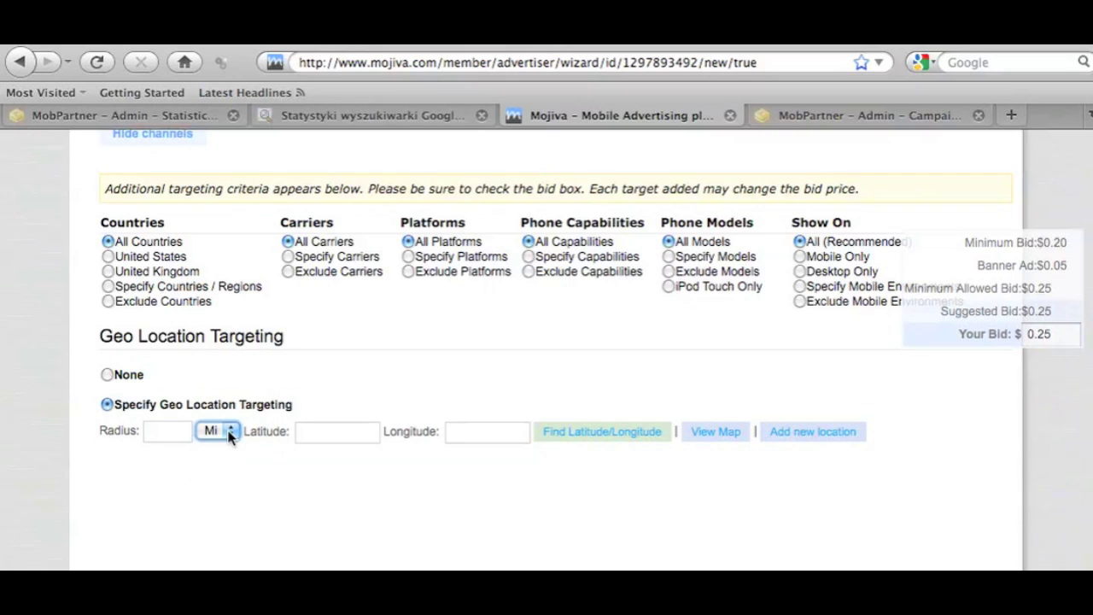
left_click(158, 434)
type("2")
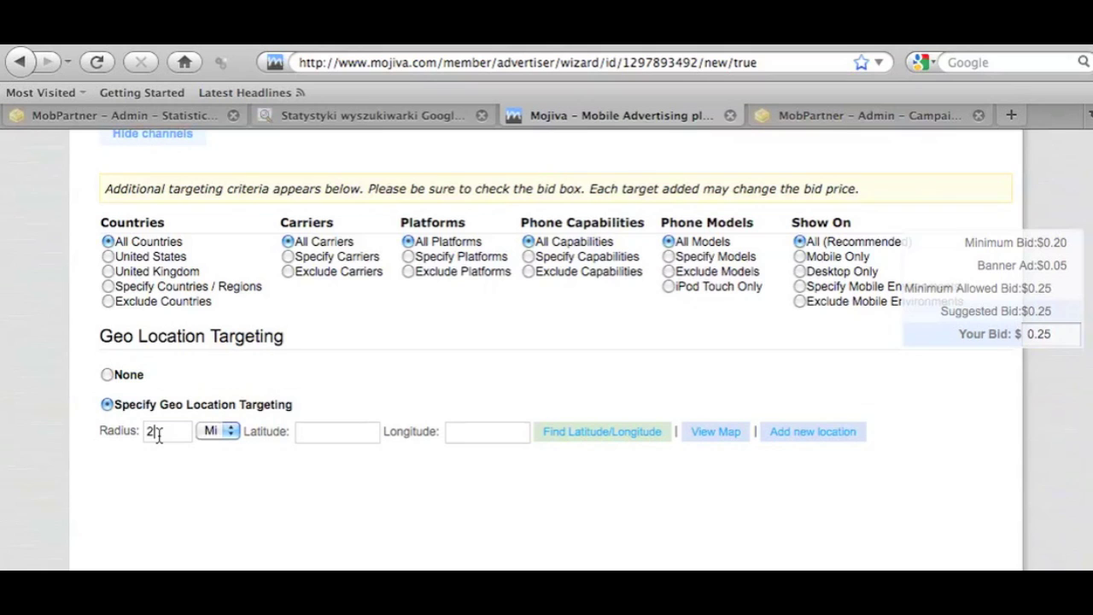
type("5")
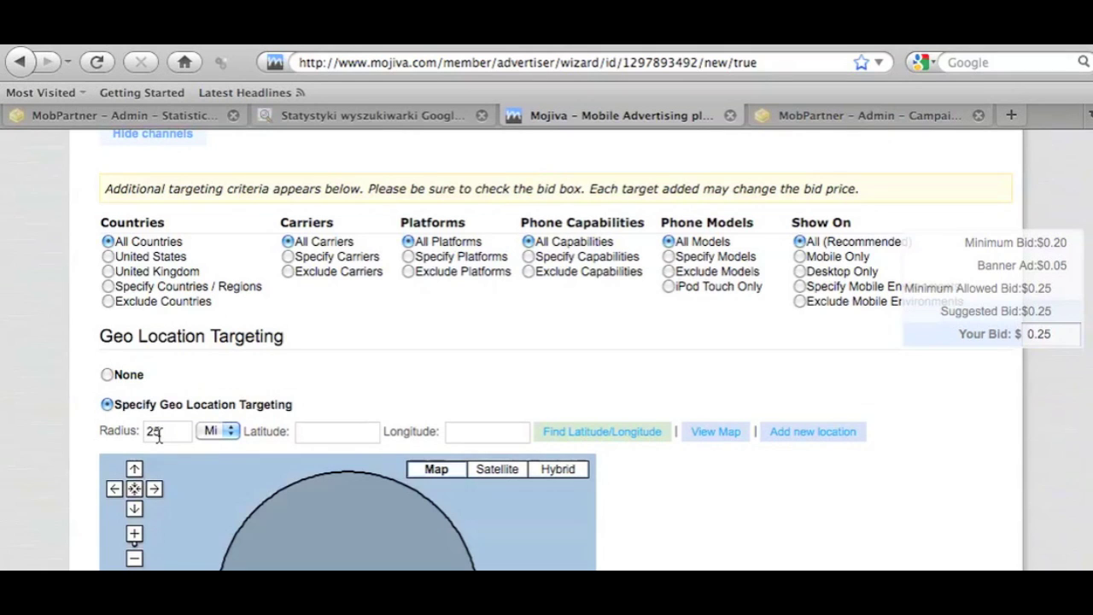
left_click(231, 432)
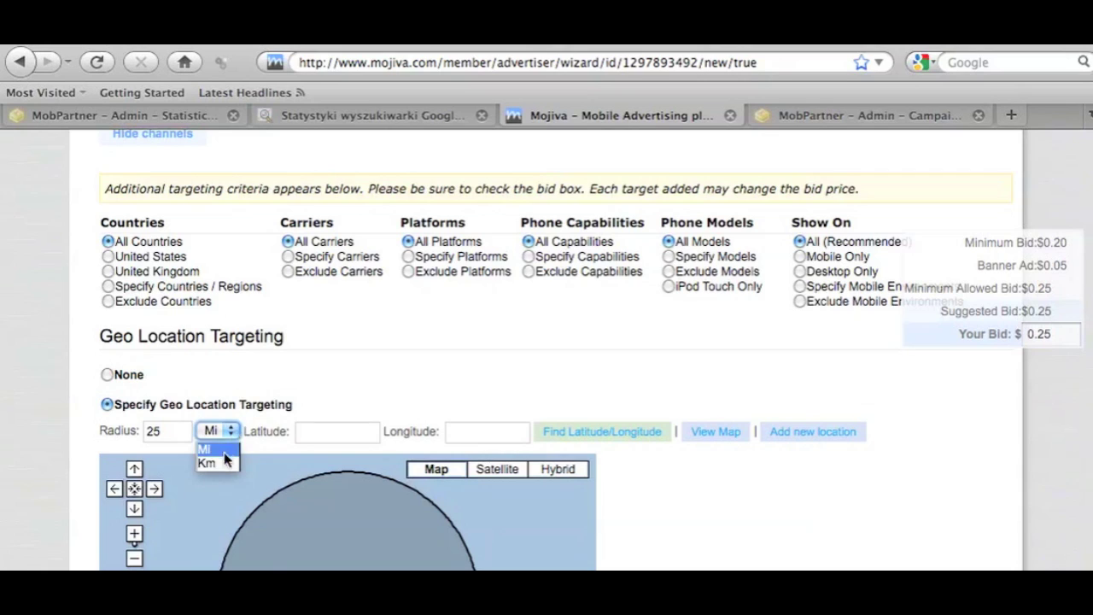
left_click(225, 459)
left_click(333, 433)
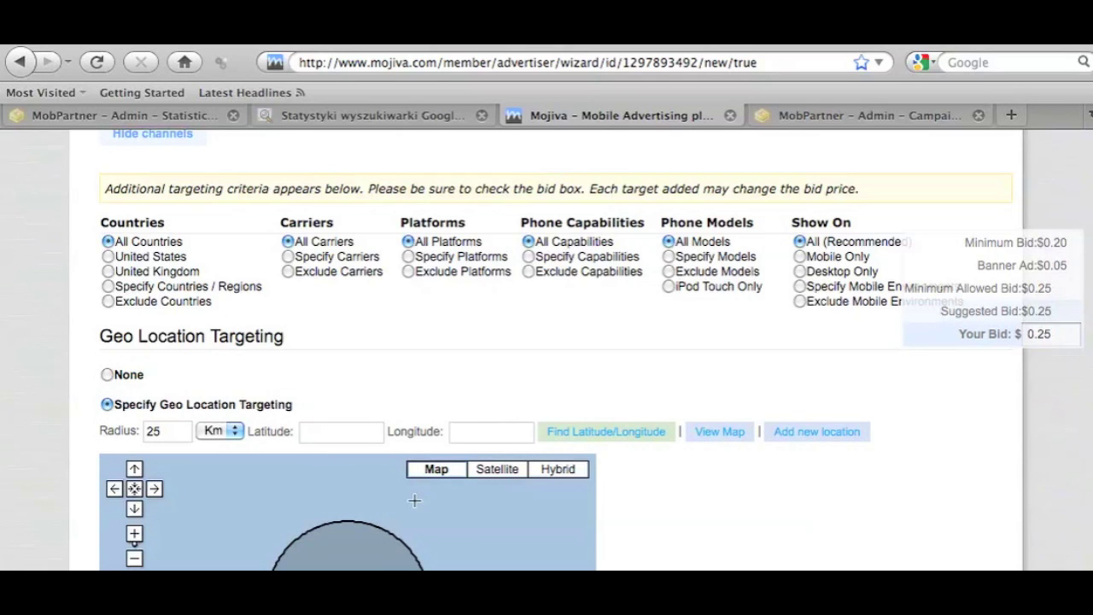
Examine the geo targeting map and the address, city, state and postal code fields for finding a location's coordinates
scroll(418, 431, "down", 4)
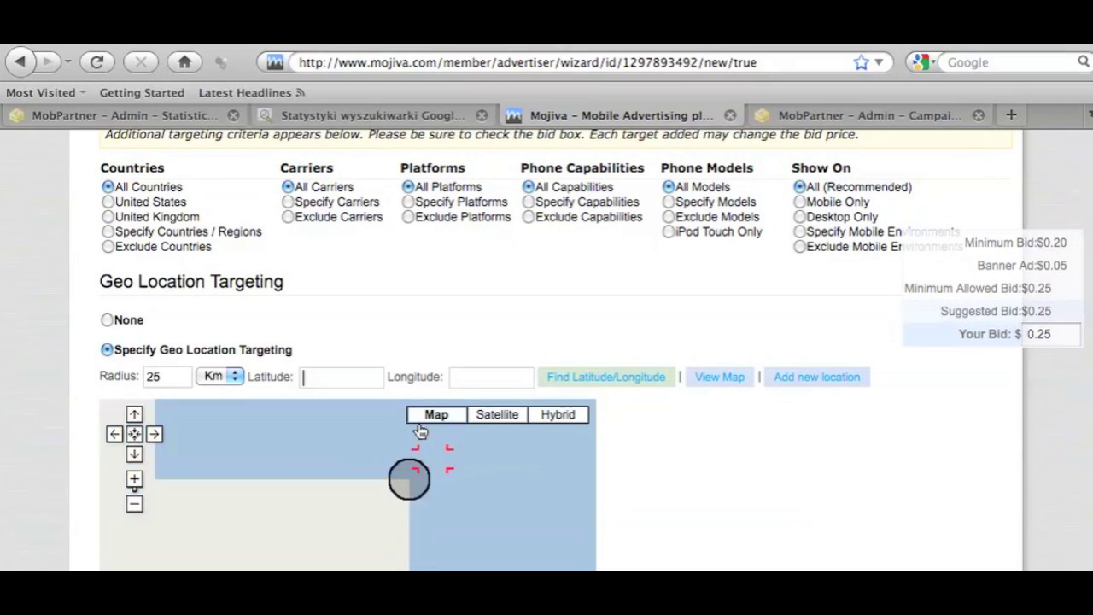
scroll(431, 432, "up", 5)
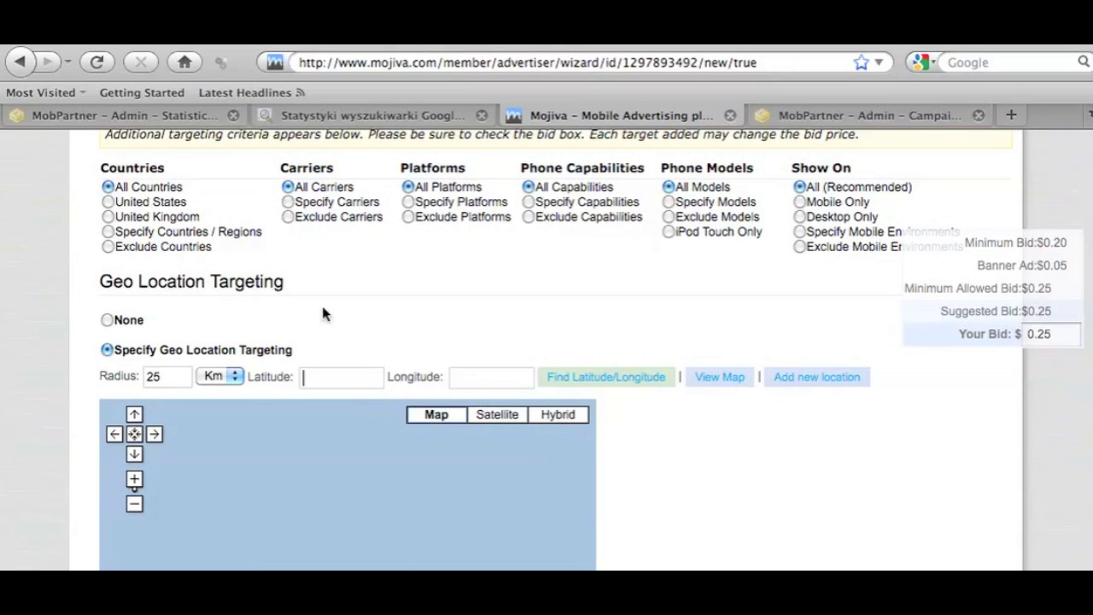
scroll(706, 457, "down", 3)
scroll(708, 463, "down", 4)
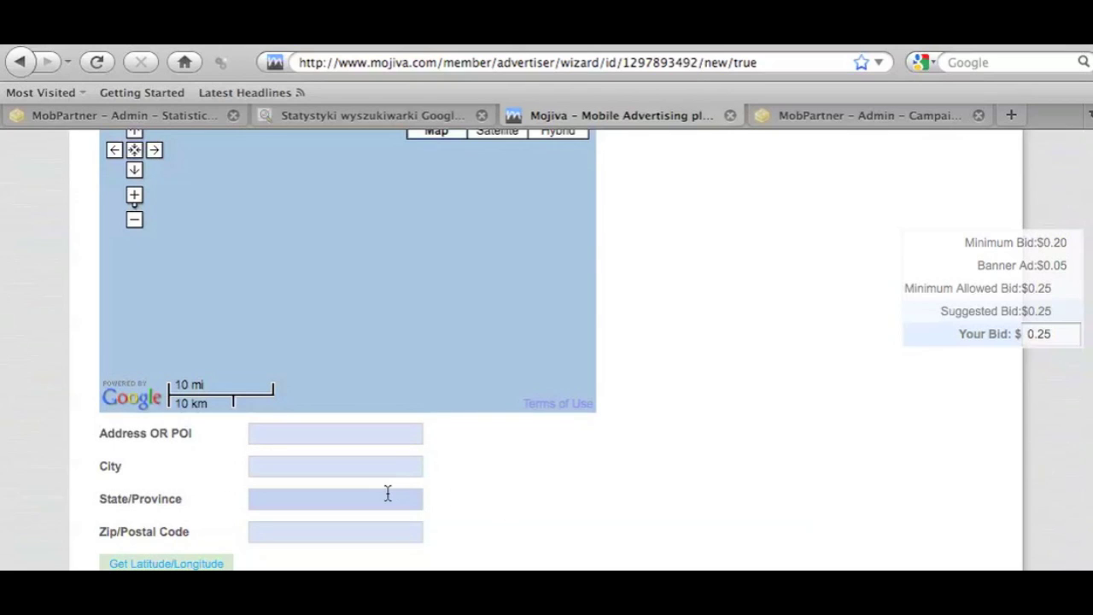
scroll(719, 421, "up", 3)
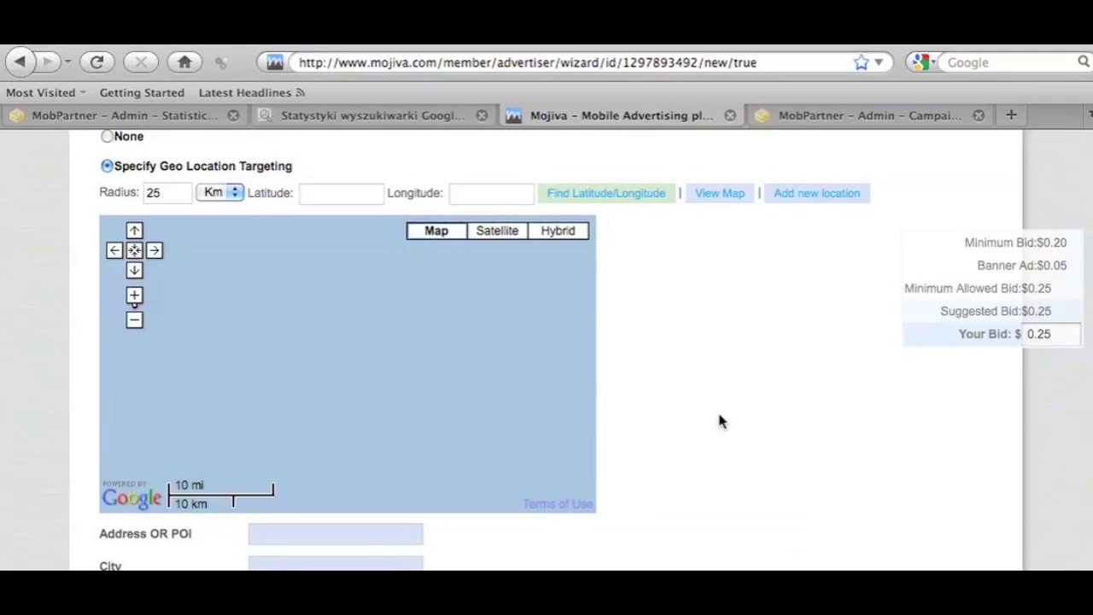
scroll(720, 421, "down", 2)
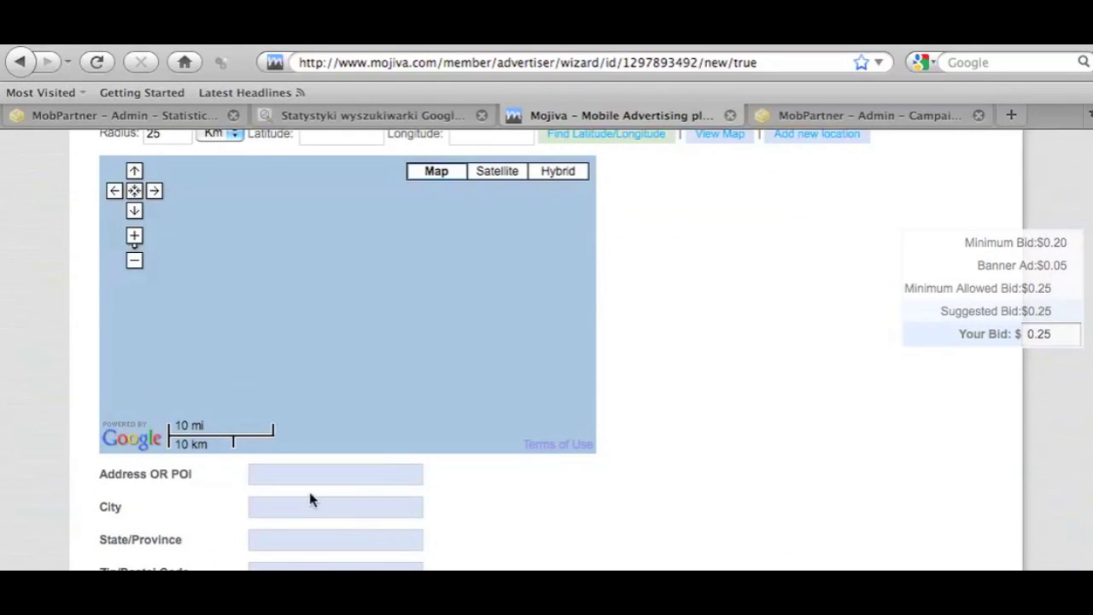
scroll(574, 519, "up", 3)
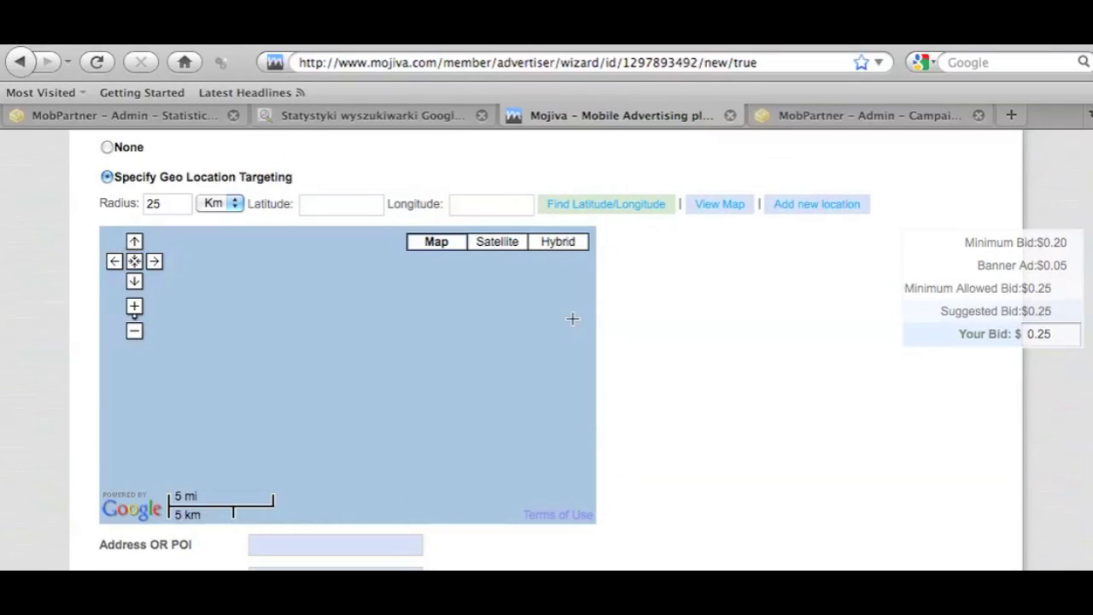
scroll(572, 319, "up", 2)
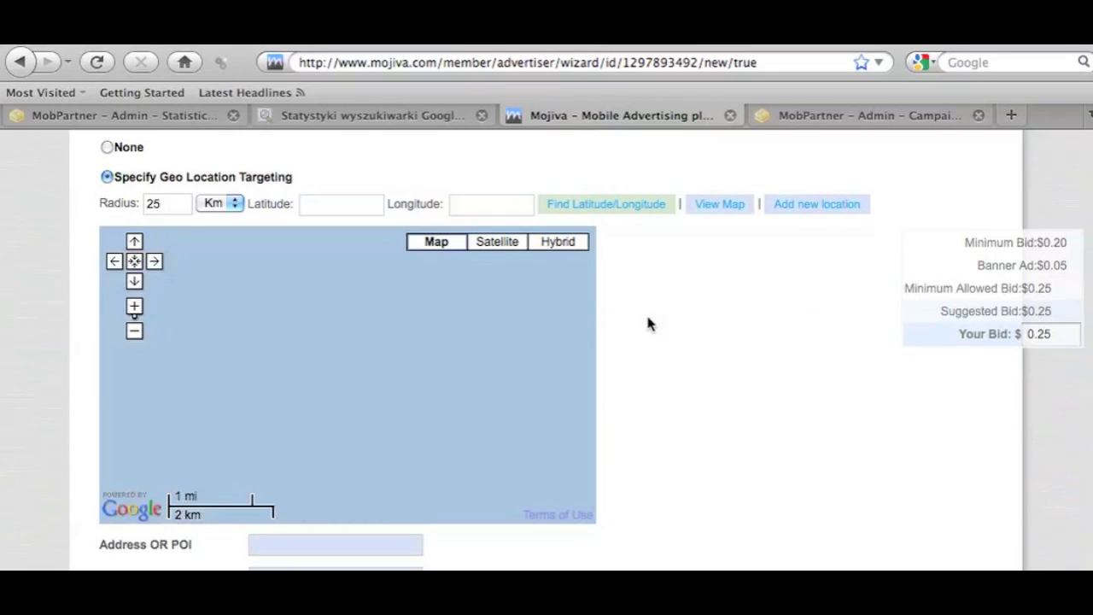
scroll(683, 325, "up", 2)
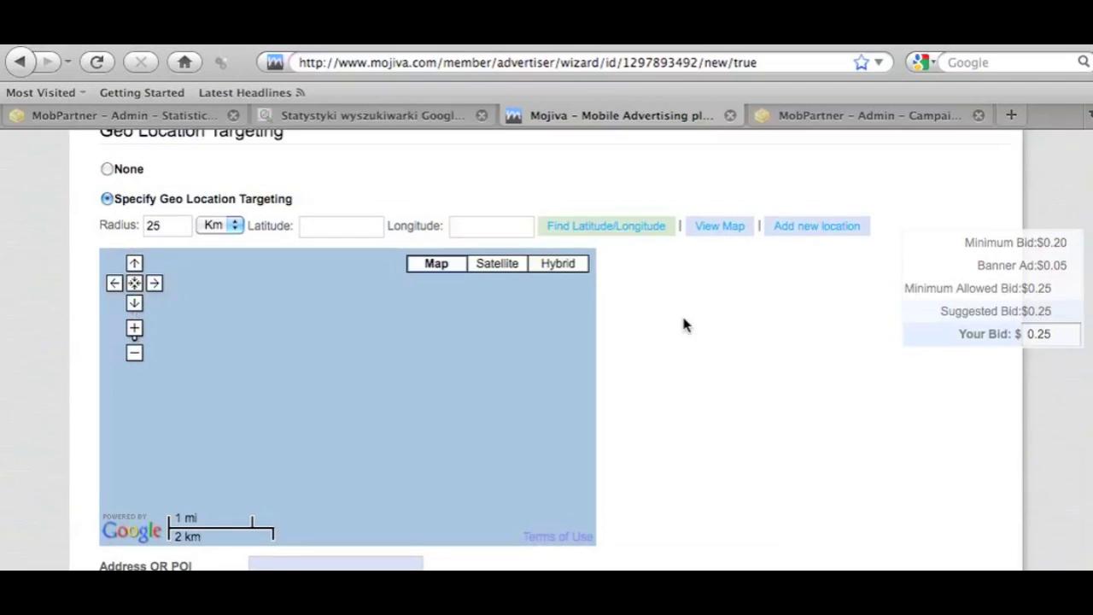
Set geo location targeting back to None
scroll(683, 325, "up", 2)
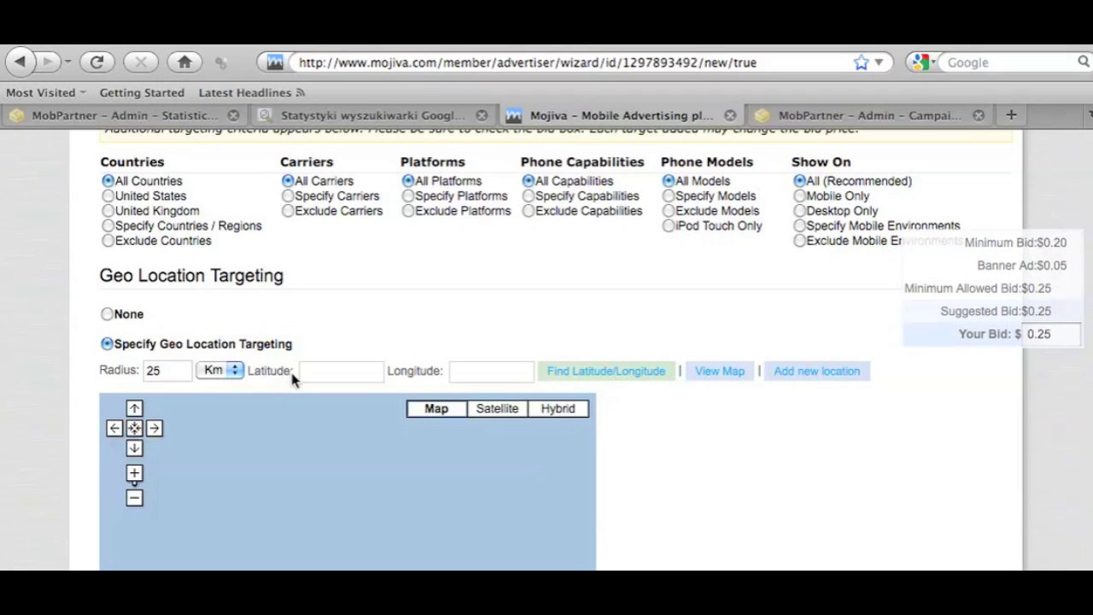
left_click(369, 371)
left_click(108, 315)
Try country targeting with United States and with specific countries, and close the country list without selecting any
scroll(263, 237, "up", 3)
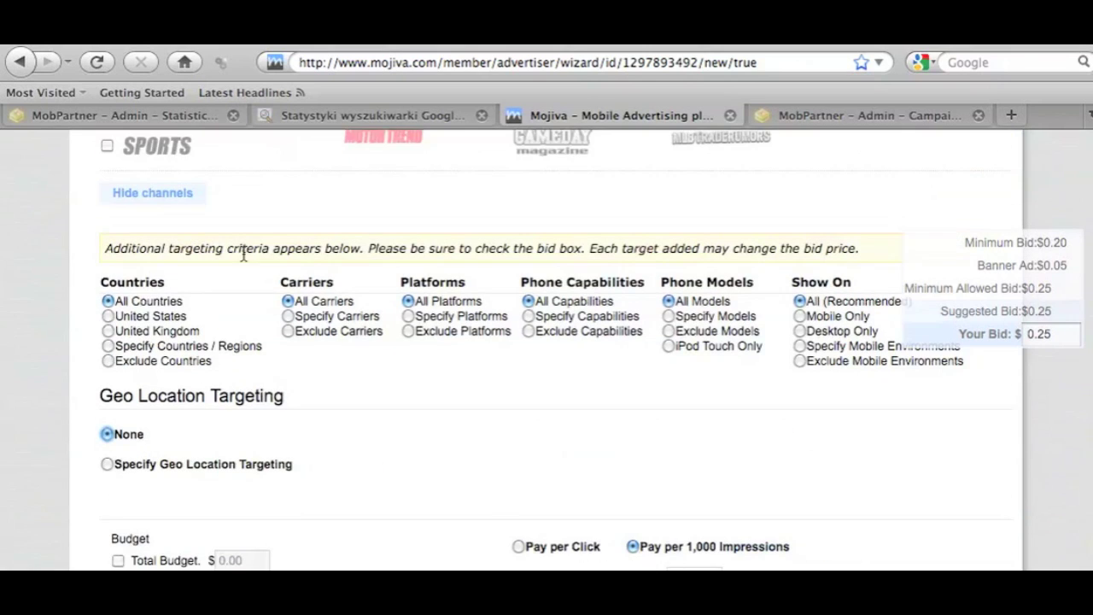
left_click(108, 317)
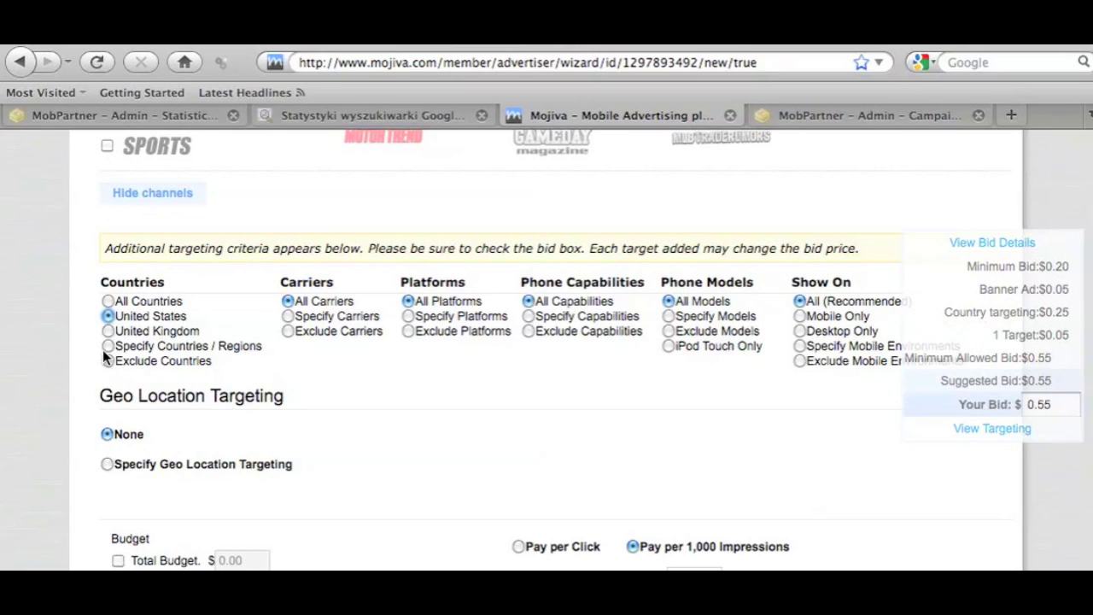
left_click(108, 346)
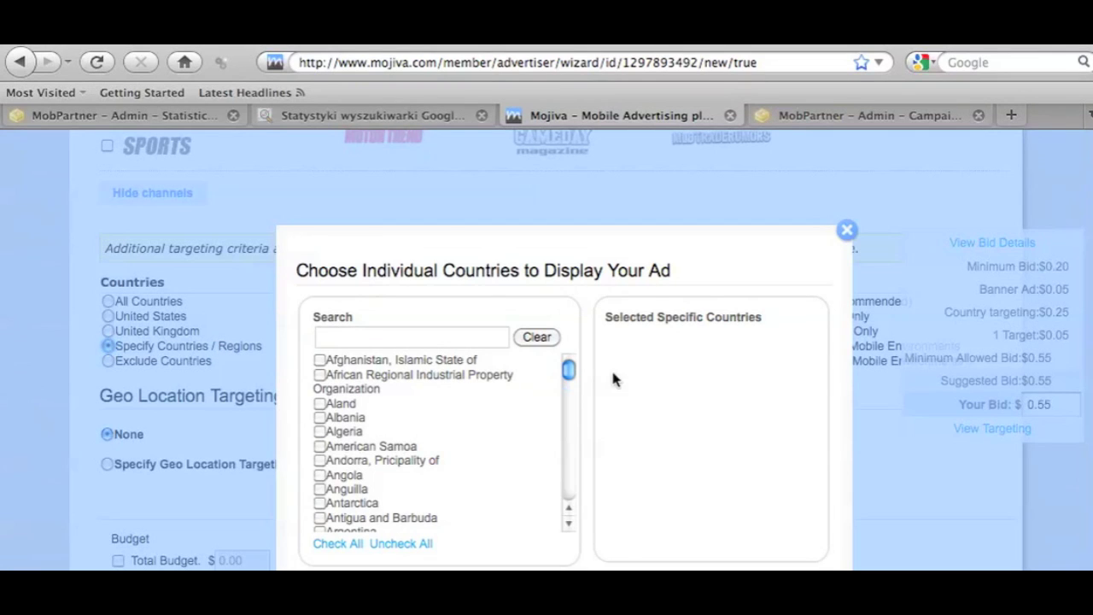
left_click(848, 232)
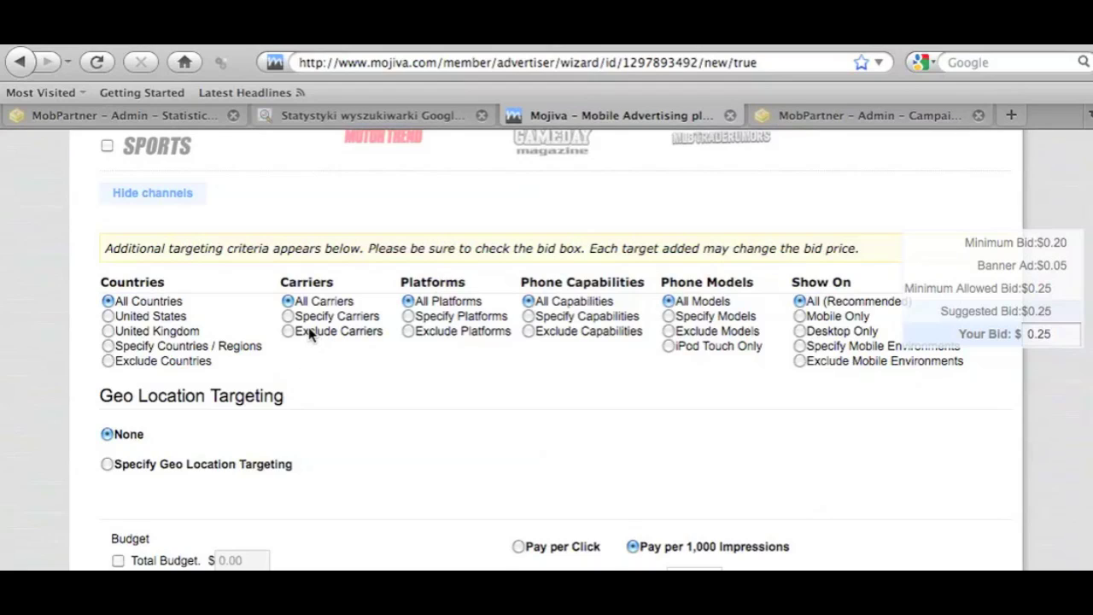
Switch to MobPartner and check the VivaMobile USA campaign details for accepted operators and handsets
left_click(818, 116)
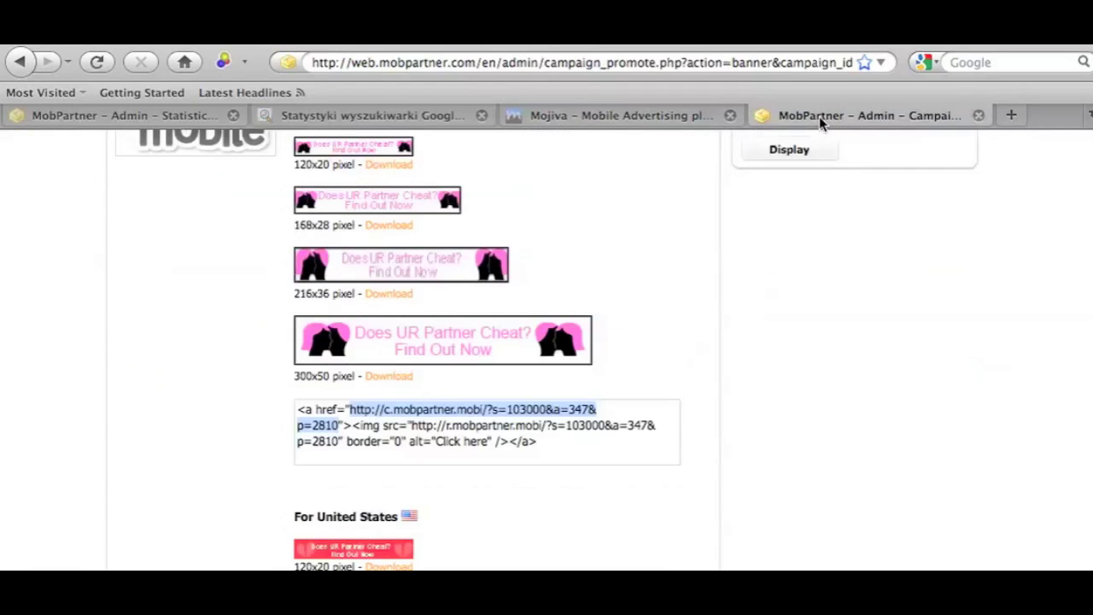
scroll(666, 305, "up", 5)
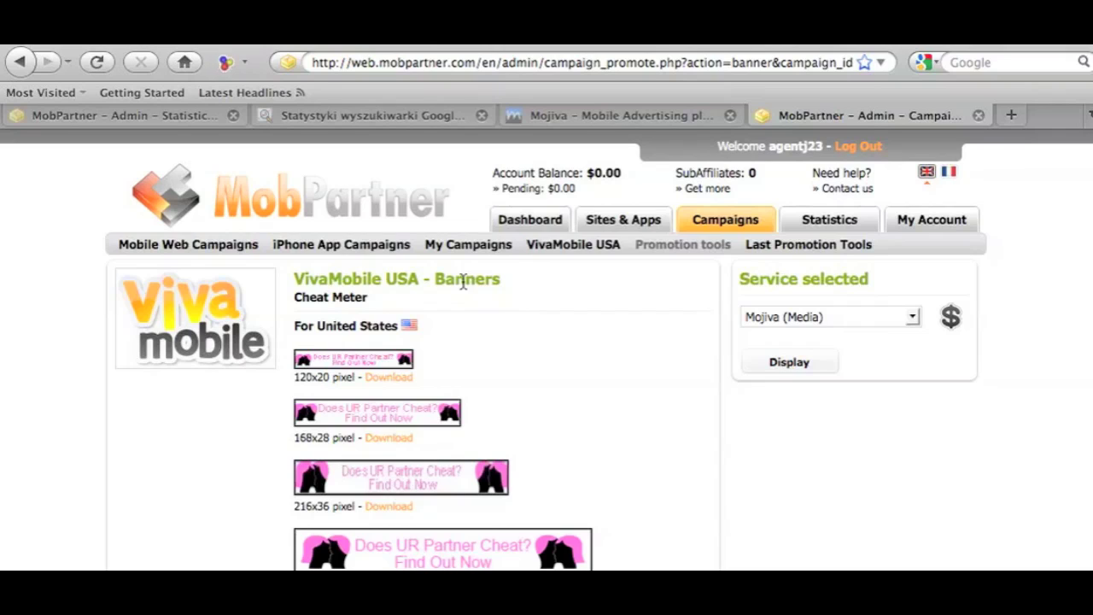
left_click(585, 250)
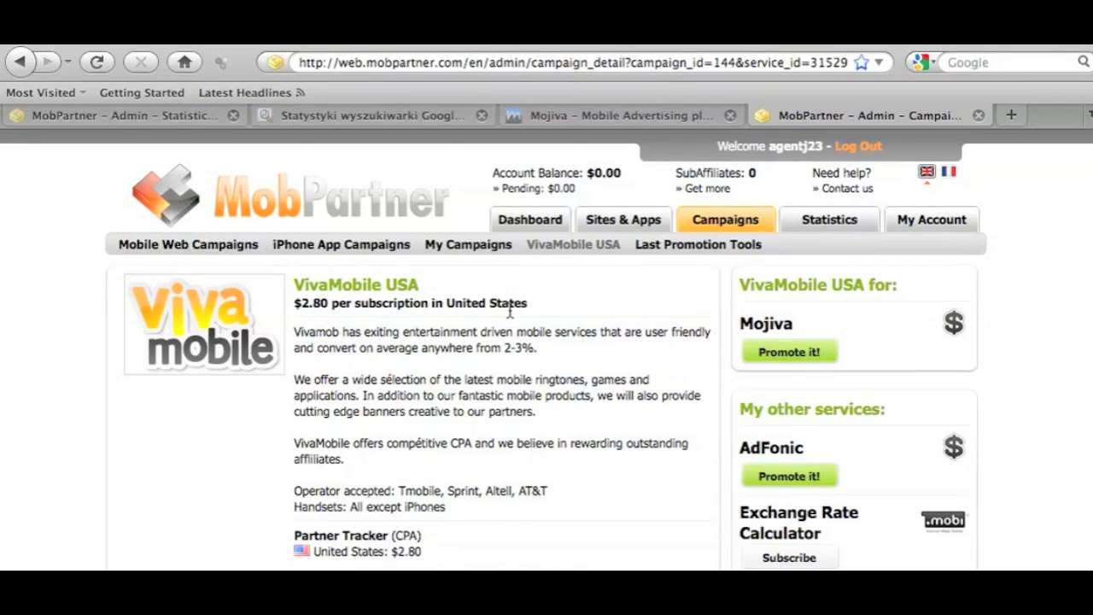
scroll(390, 484, "down", 1)
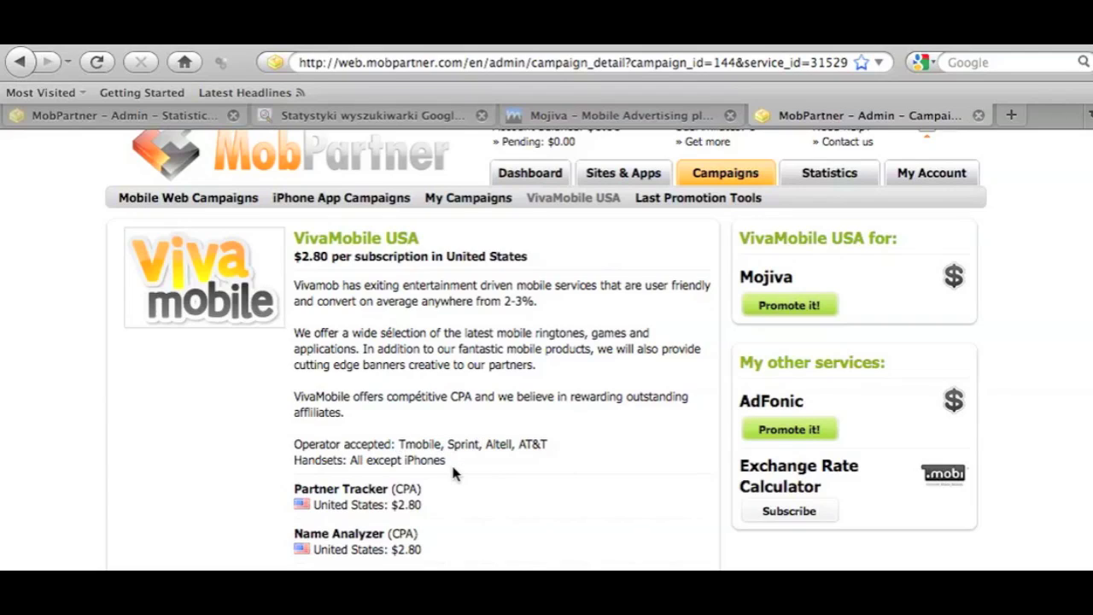
Return to Mojiva and restrict the ad to specific carriers, selecting Alltel and AT&T in line with the operators MobPartner accepts
left_click(605, 116)
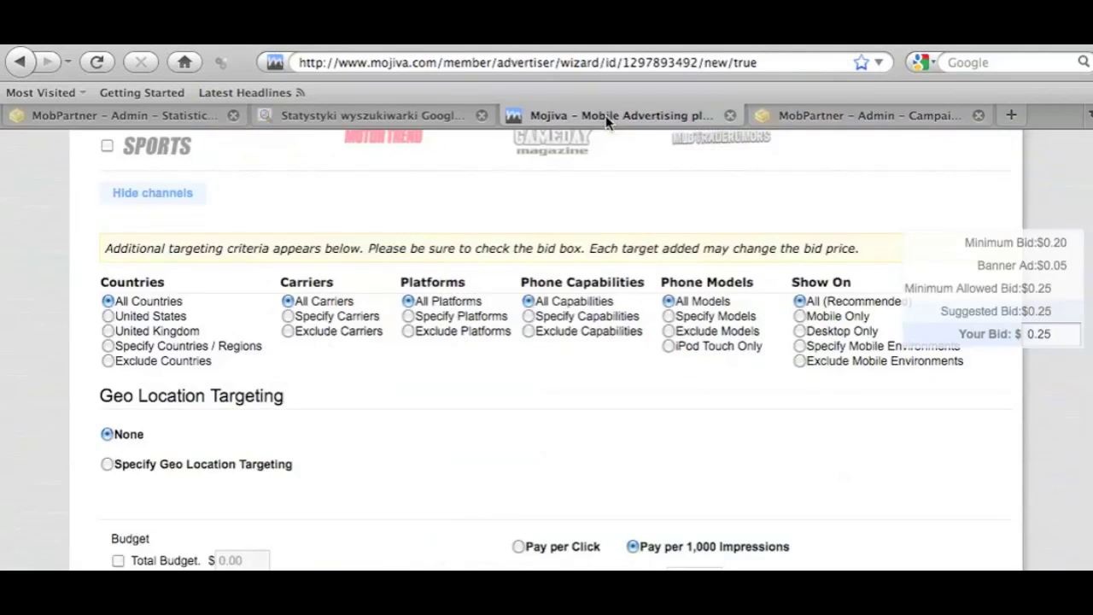
left_click(288, 316)
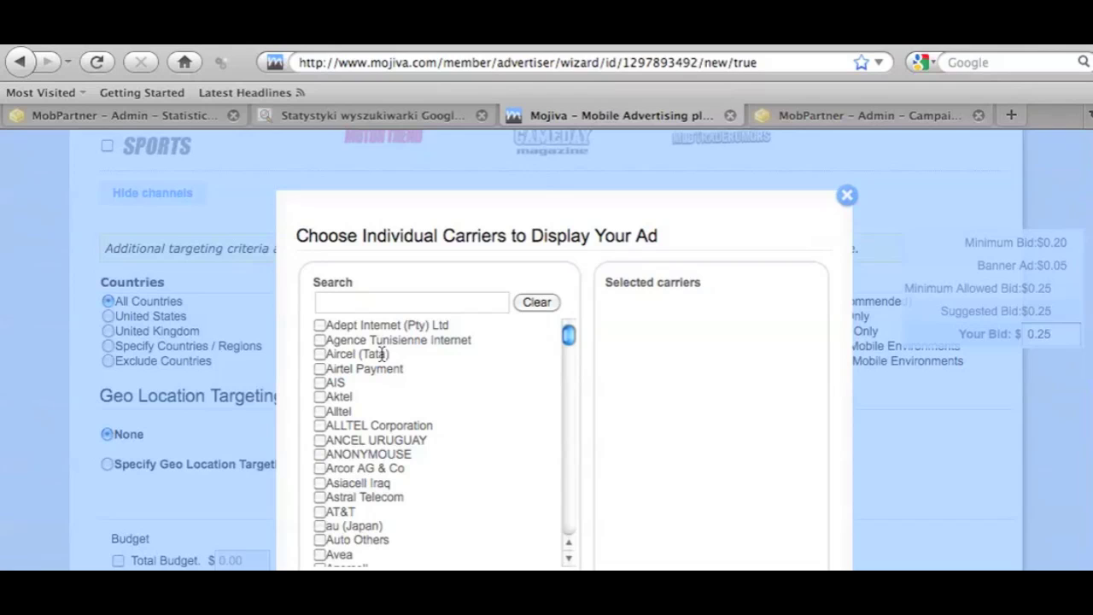
scroll(359, 359, "down", 2)
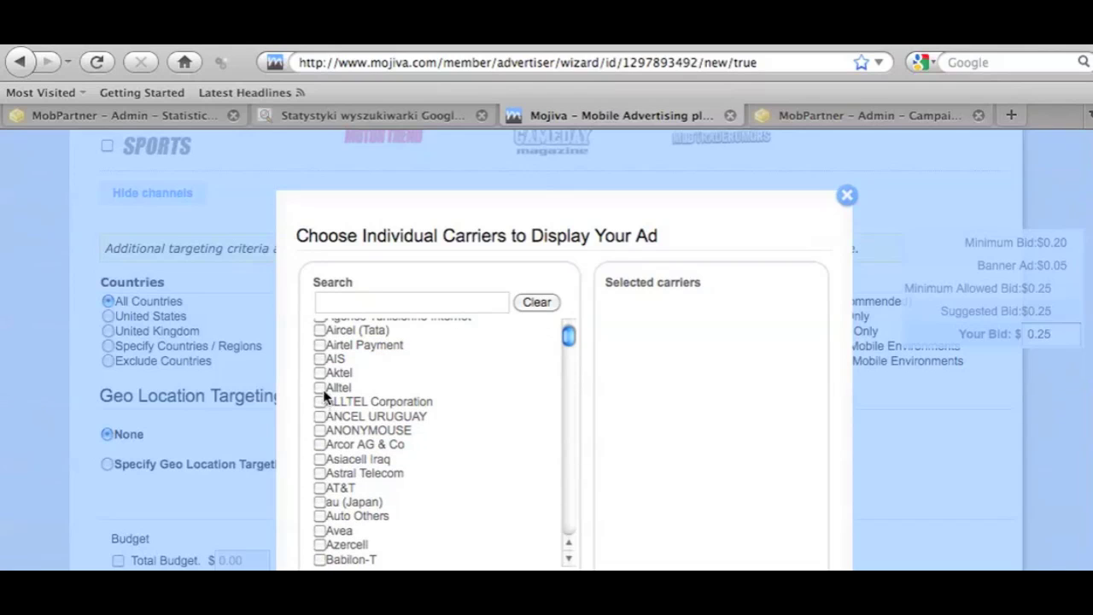
left_click(320, 388)
left_click(802, 114)
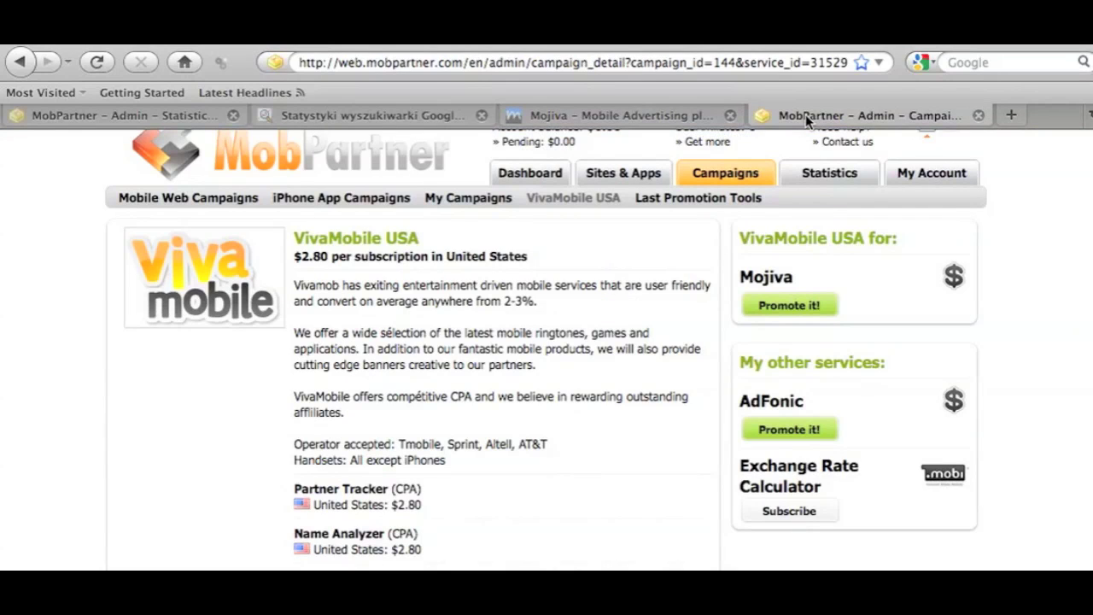
left_click(674, 116)
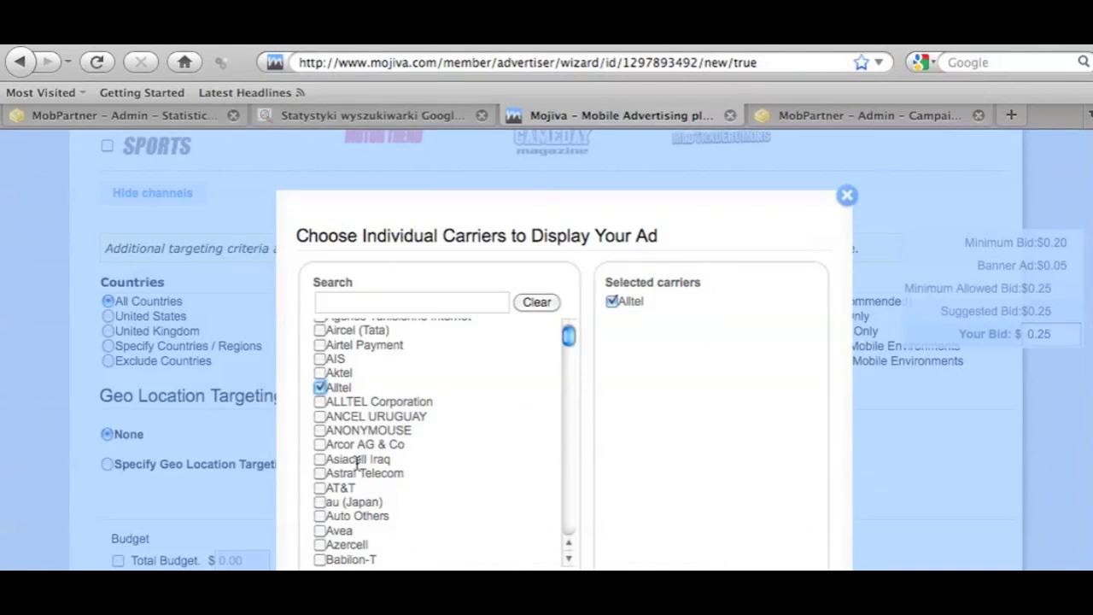
left_click(321, 487)
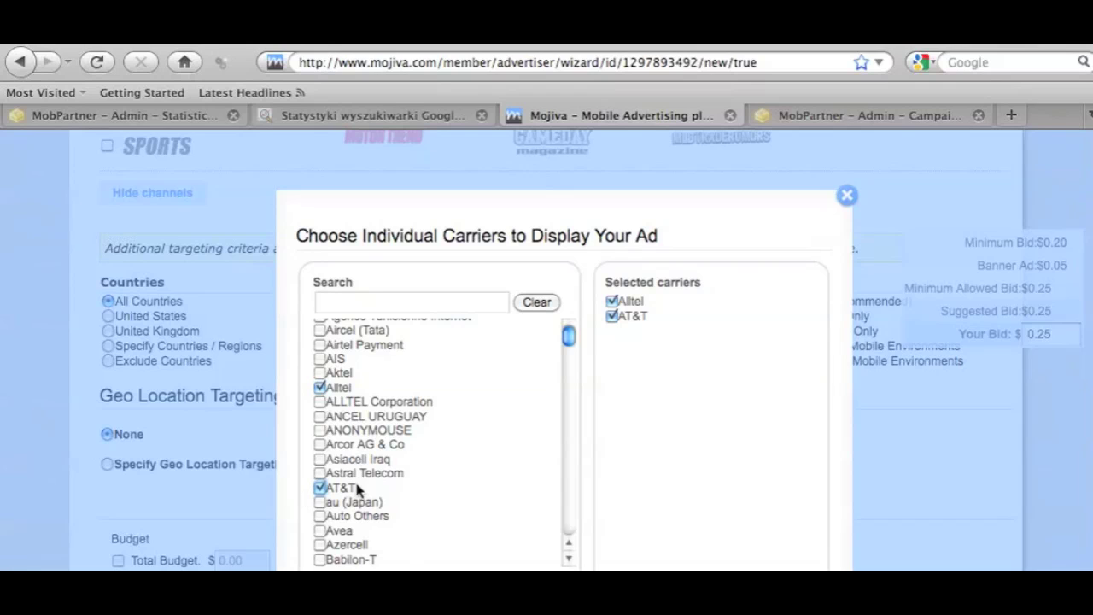
Add Sprint and T-Mobile to the ad's selected carriers
scroll(356, 487, "down", 10)
scroll(356, 486, "down", 20)
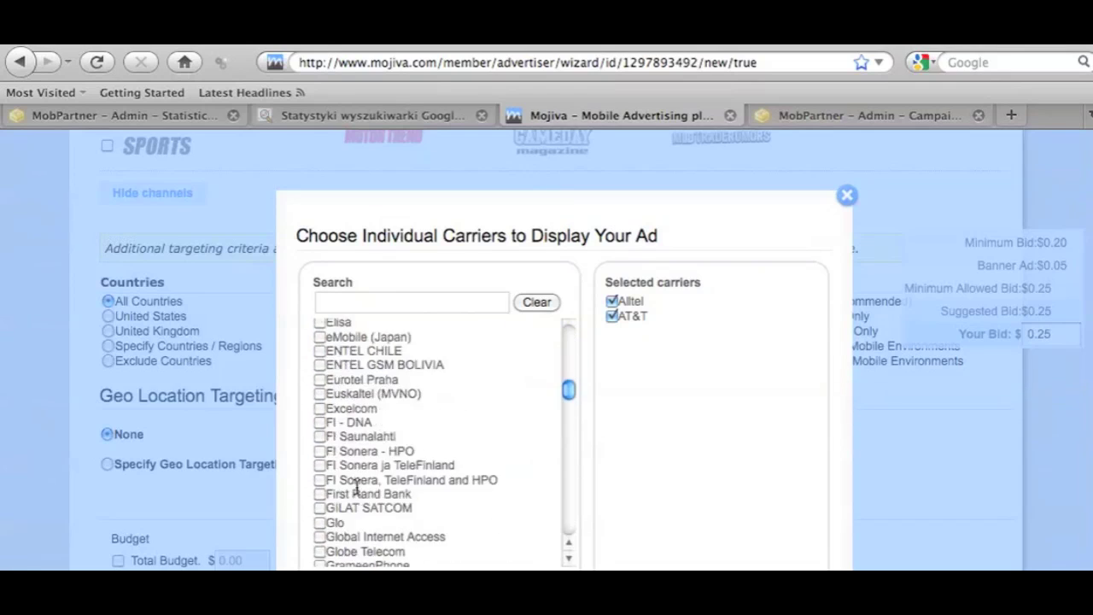
scroll(356, 487, "down", 20)
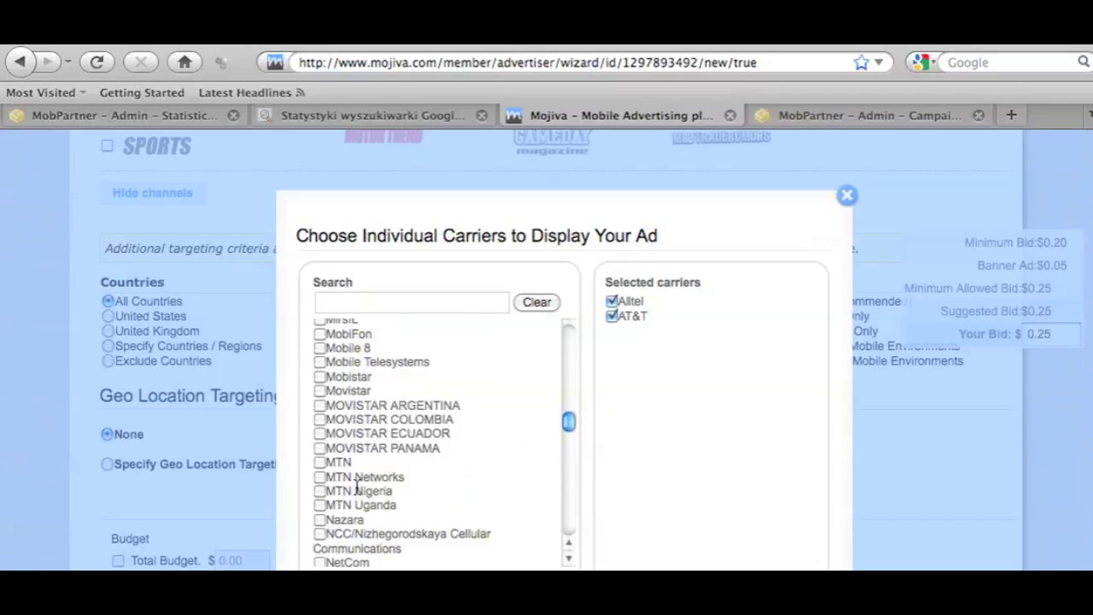
scroll(356, 486, "down", 1)
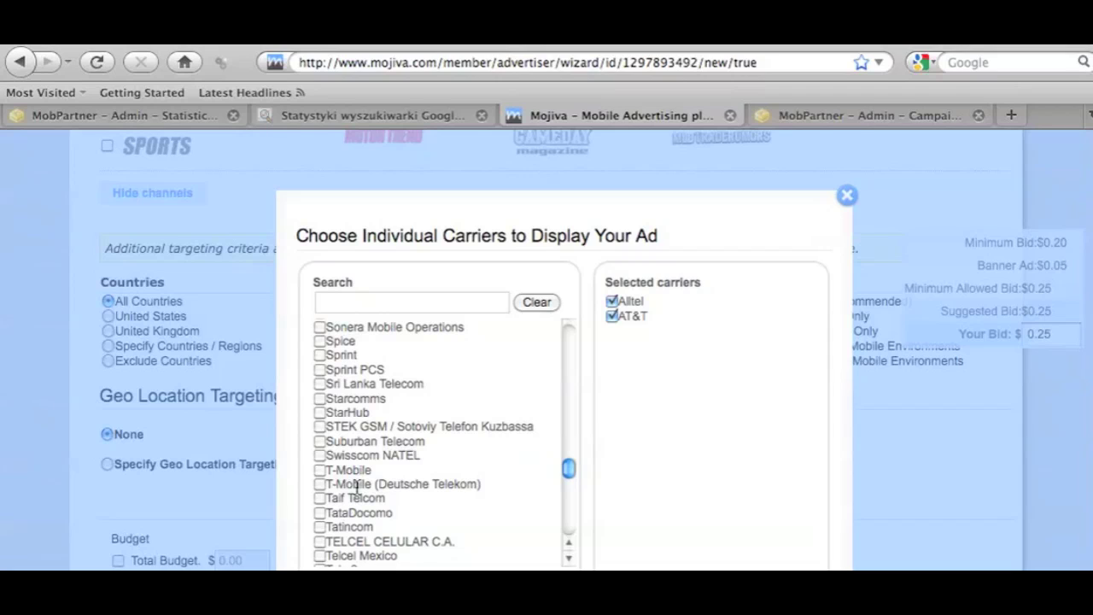
left_click(320, 354)
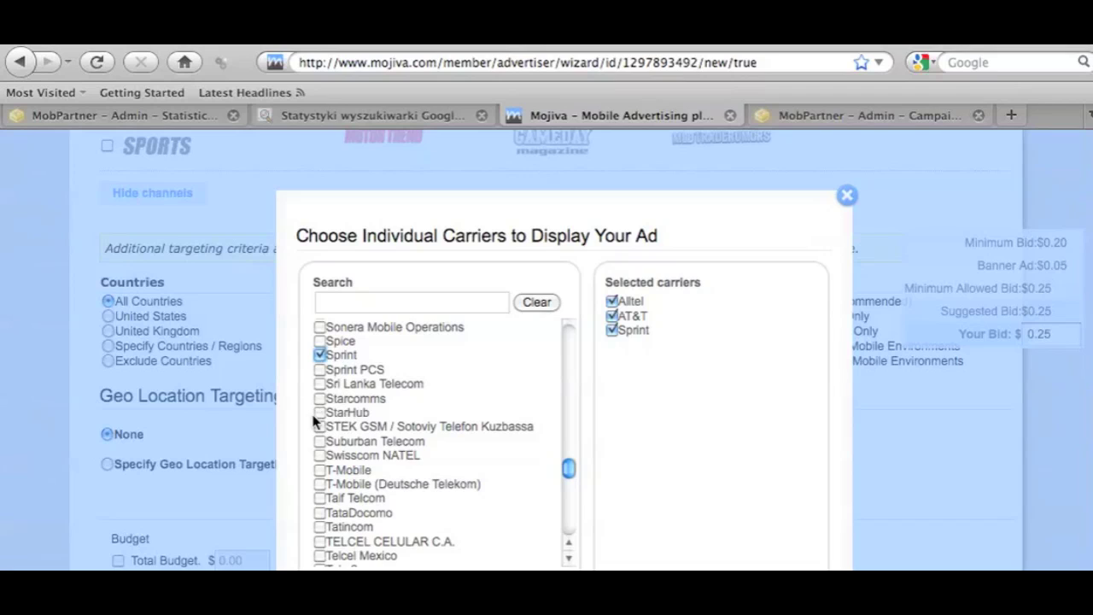
scroll(314, 422, "down", 3)
left_click(317, 419)
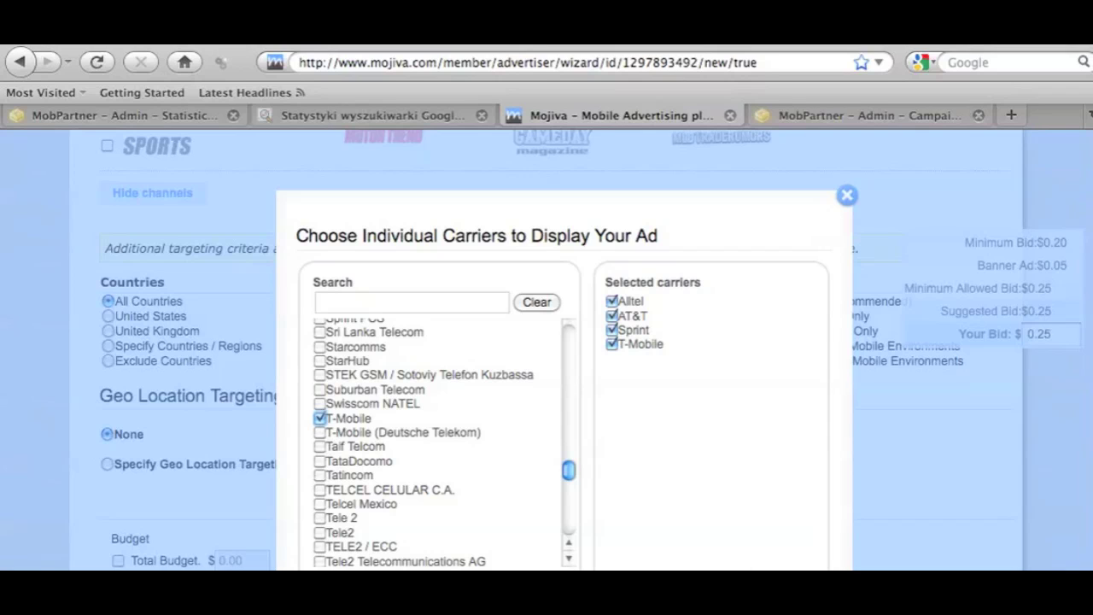
Close the carrier selection and switch to MobPartner to check which handsets the VivaMobile USA campaign accepts
key("Escape")
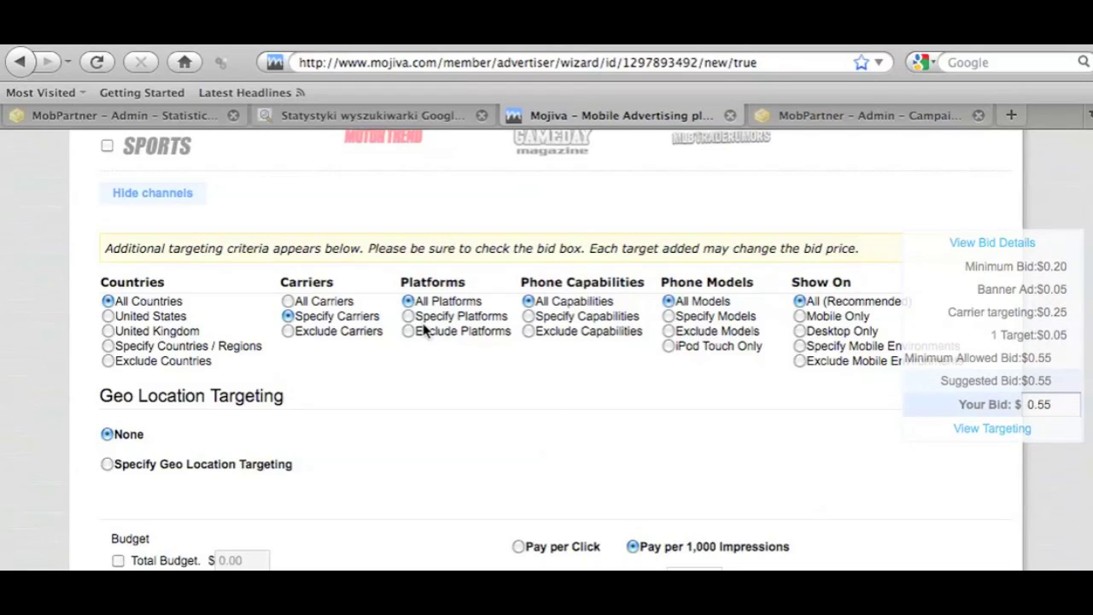
left_click(864, 117)
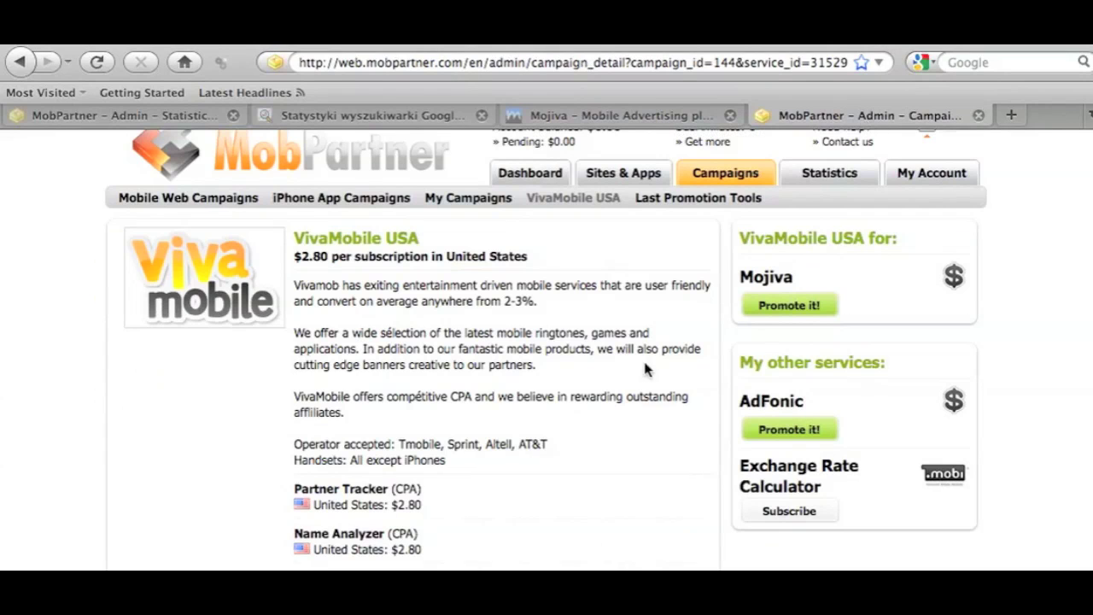
scroll(576, 414, "down", 1)
scroll(577, 415, "down", 1)
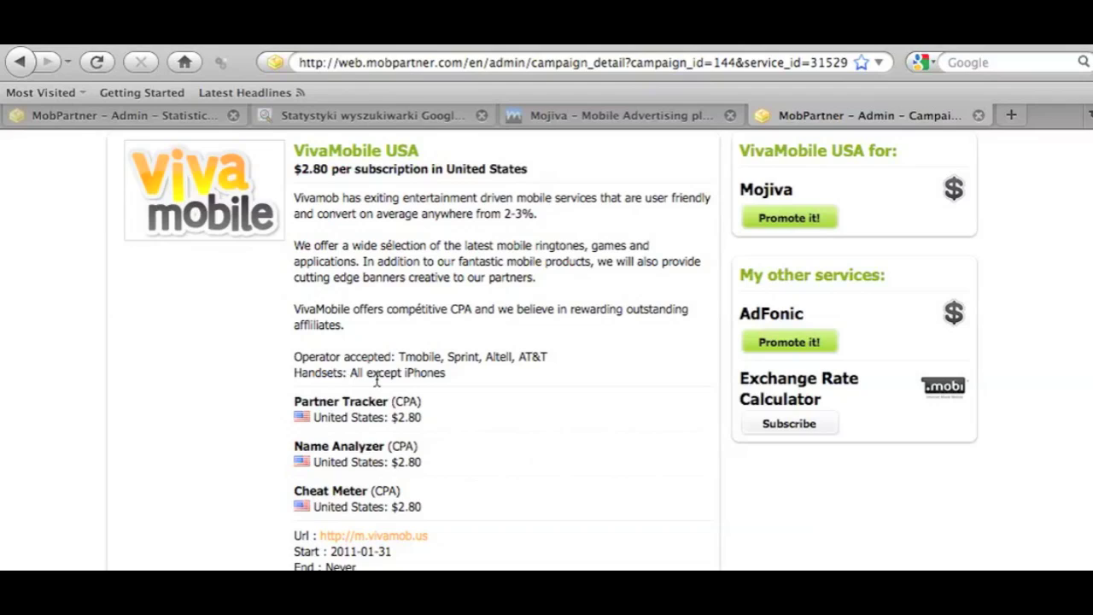
left_click_drag(349, 374, 448, 376)
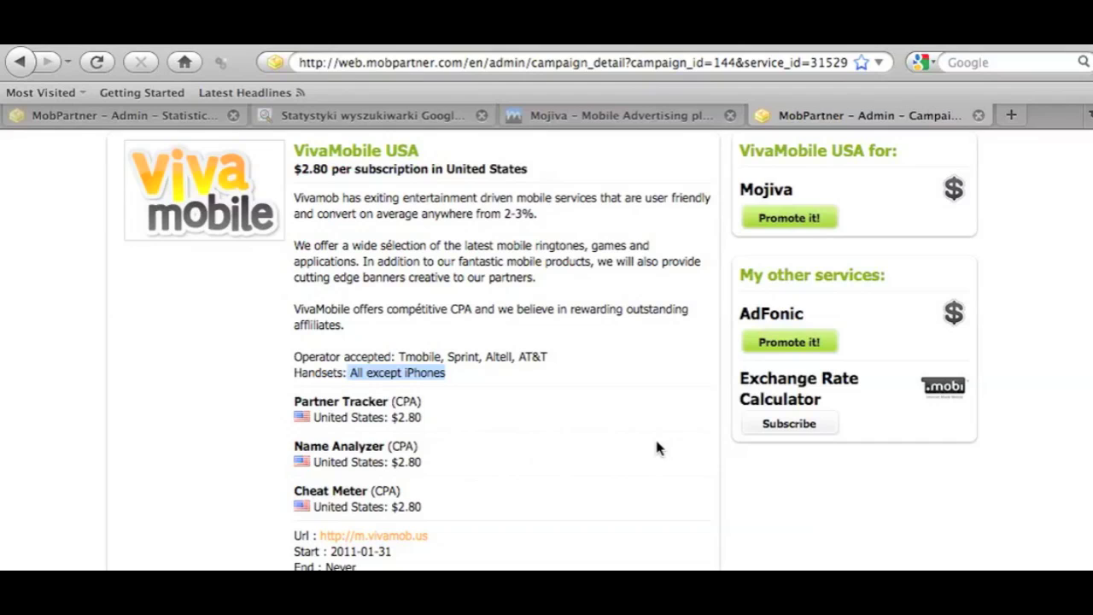
scroll(582, 418, "down", 2)
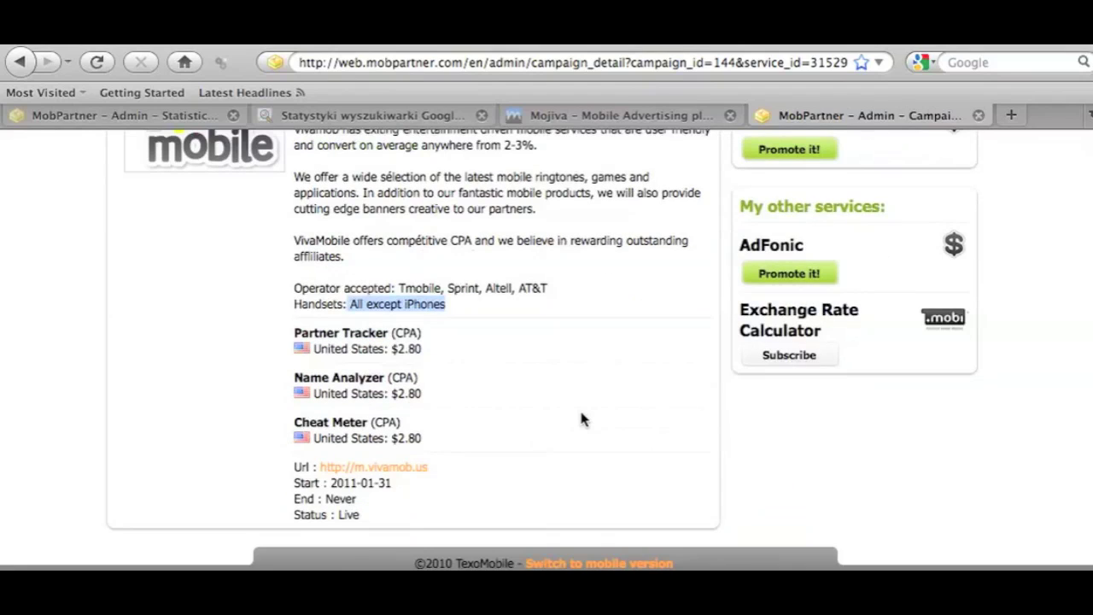
scroll(581, 417, "up", 2)
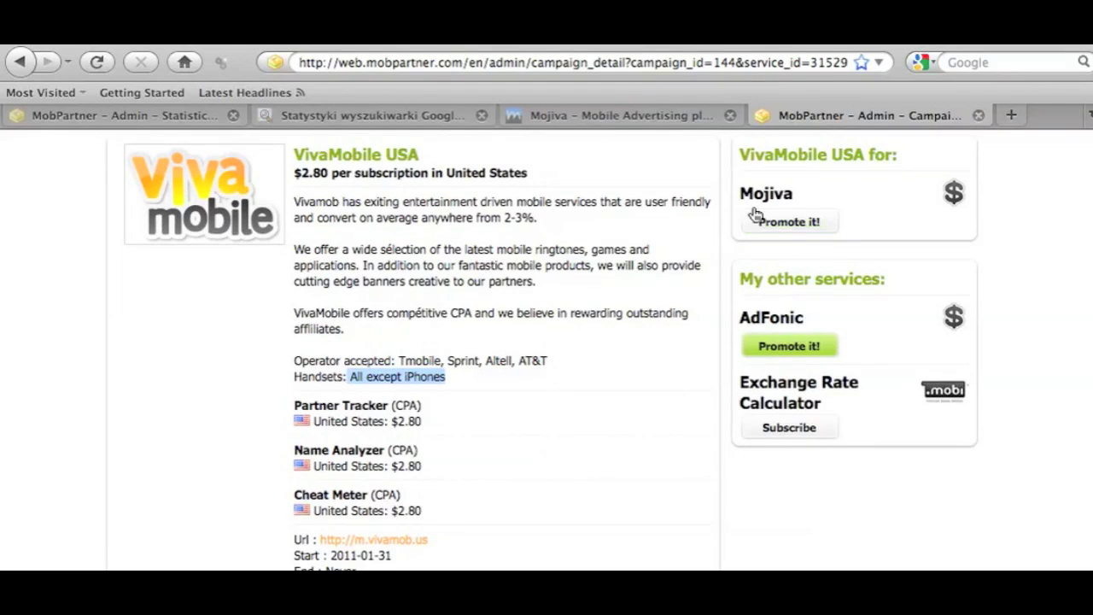
Return to Mojiva and exclude the Apple phone models from the ad, searching the model list for "iPhone"
left_click(688, 117)
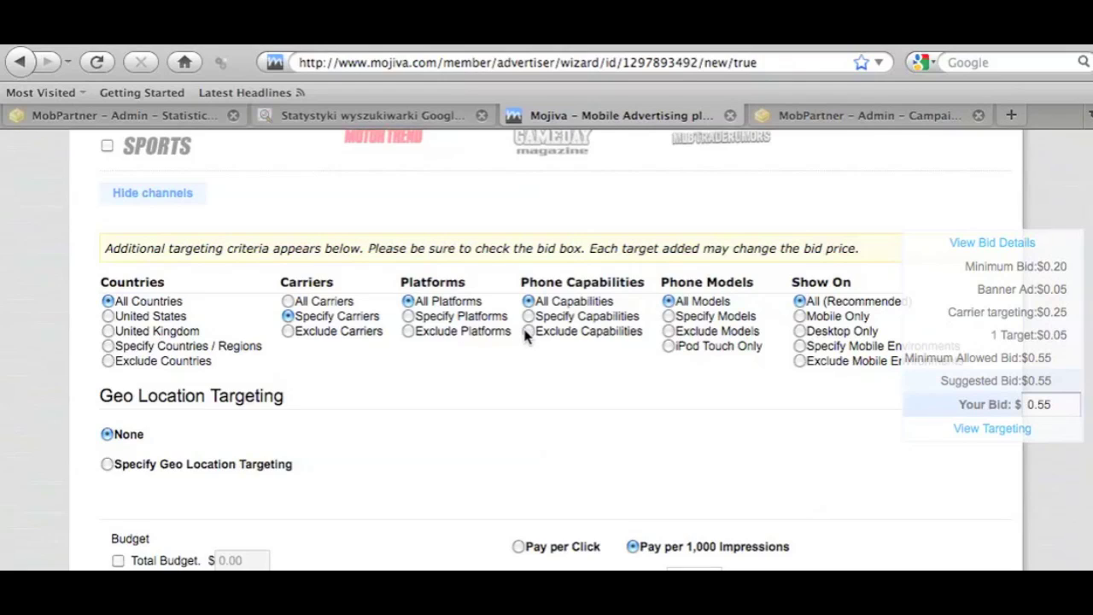
left_click(667, 330)
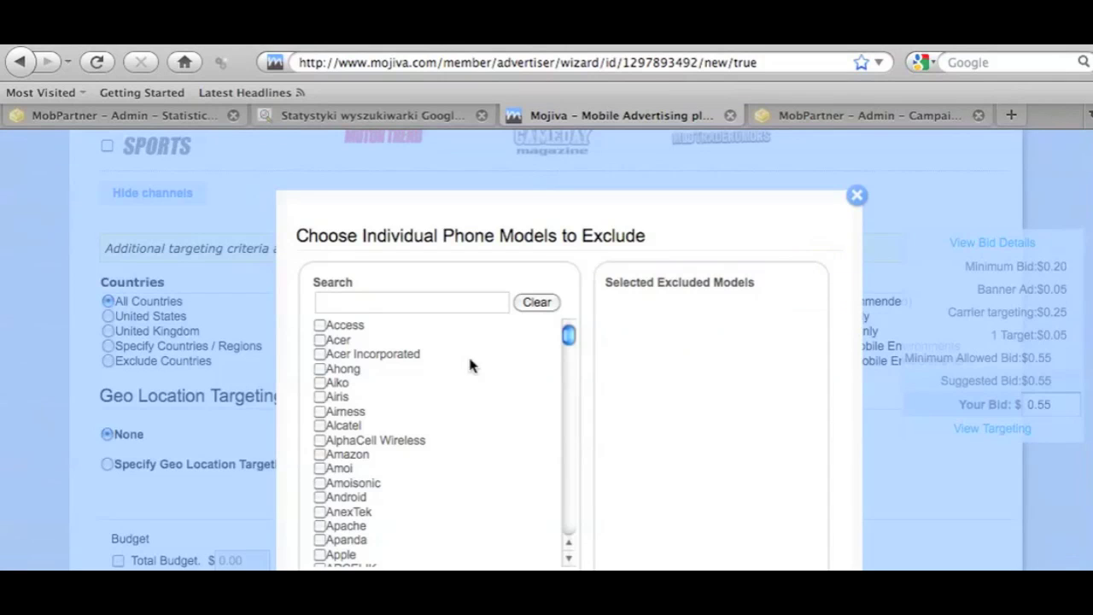
left_click(399, 299)
type("iPhone")
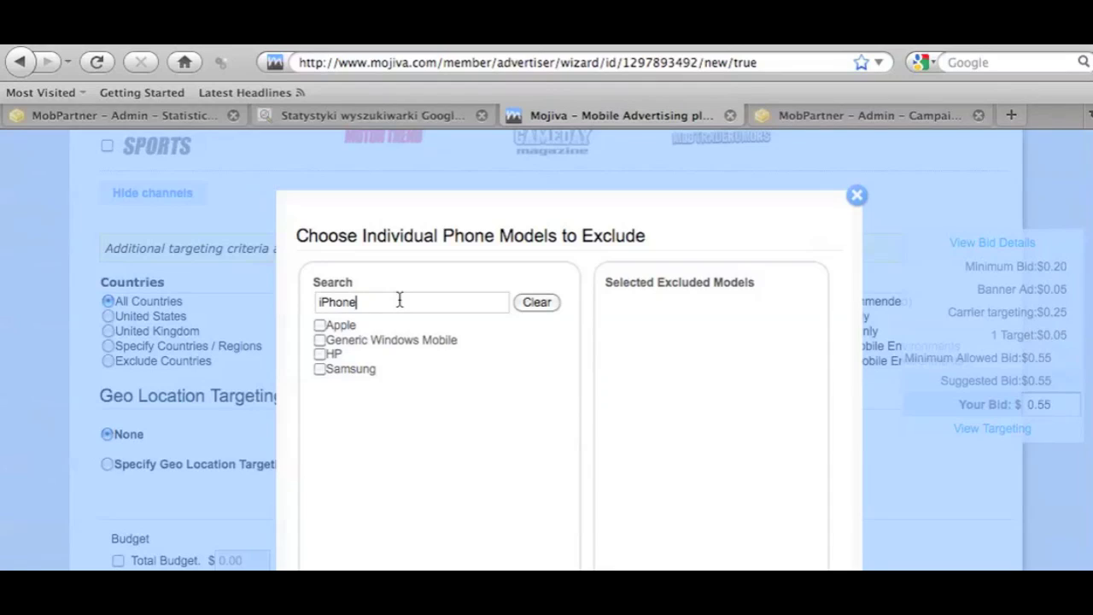
left_click(319, 325)
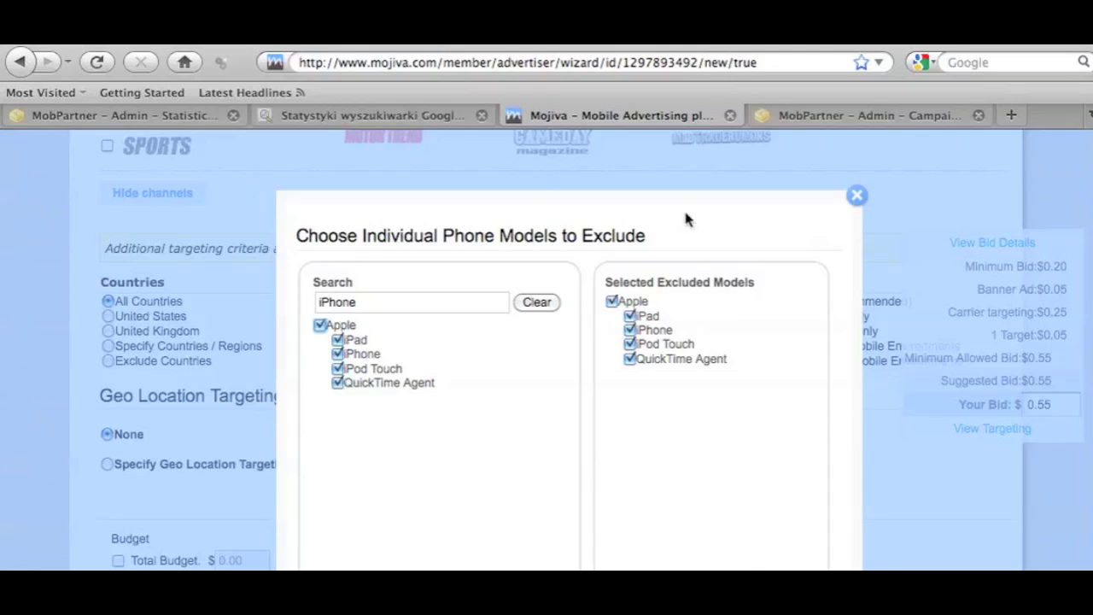
scroll(714, 326, "down", 3)
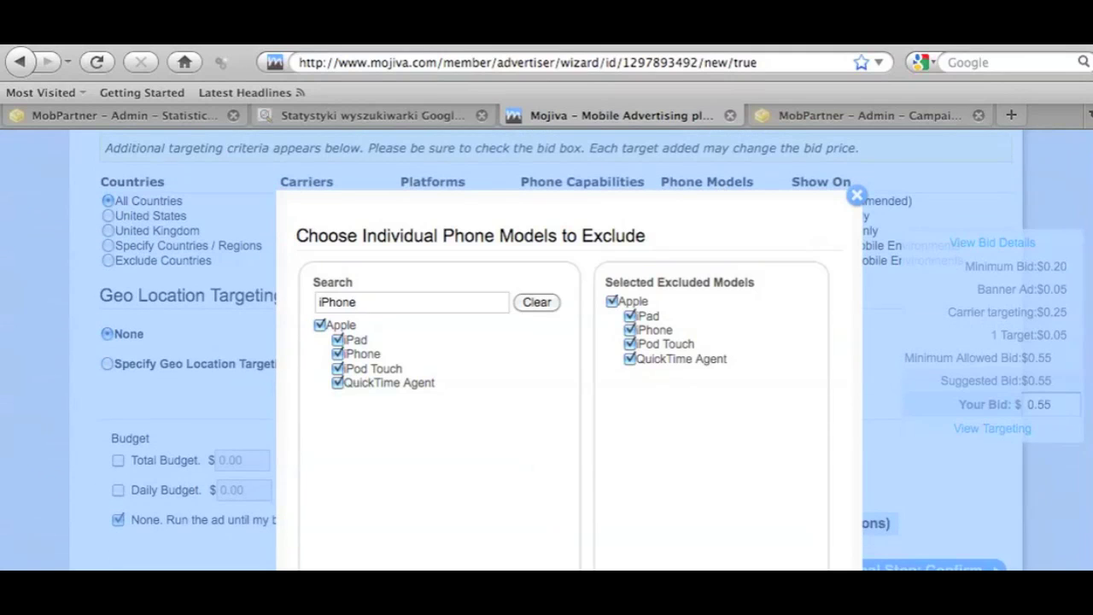
key("Escape")
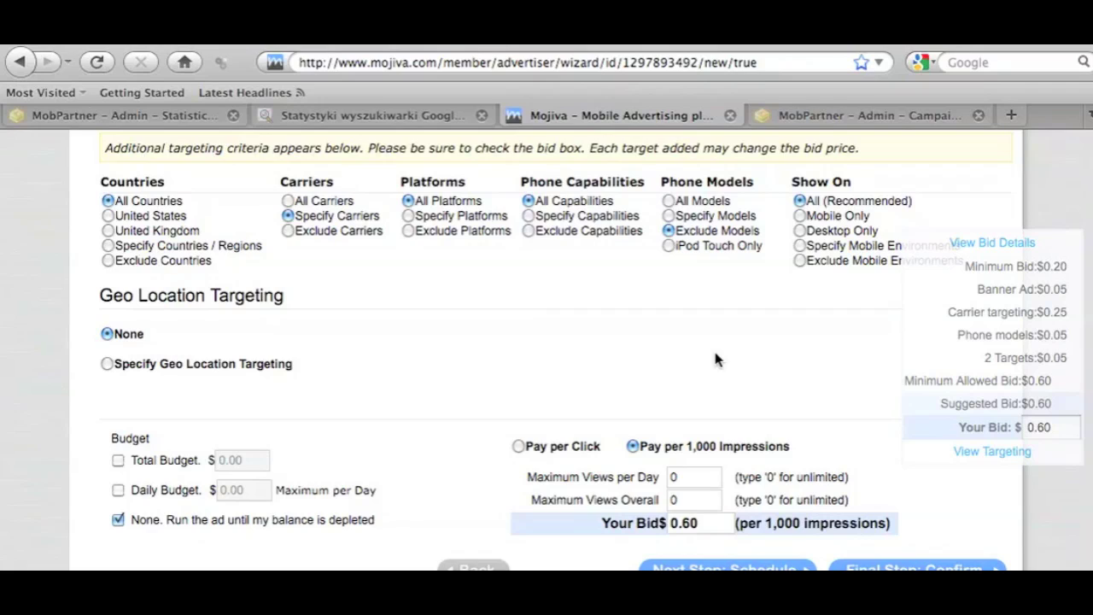
Limit where the ad shows to Mobile Only and switch its pricing to Pay per Click
left_click(798, 216)
scroll(586, 271, "down", 1)
scroll(586, 273, "down", 3)
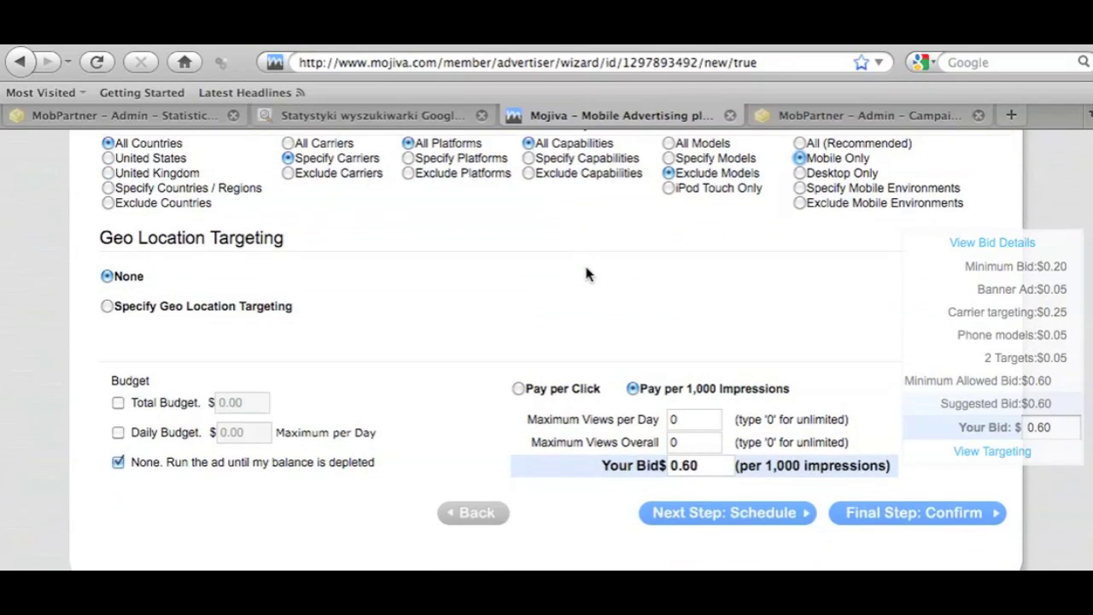
scroll(586, 273, "down", 1)
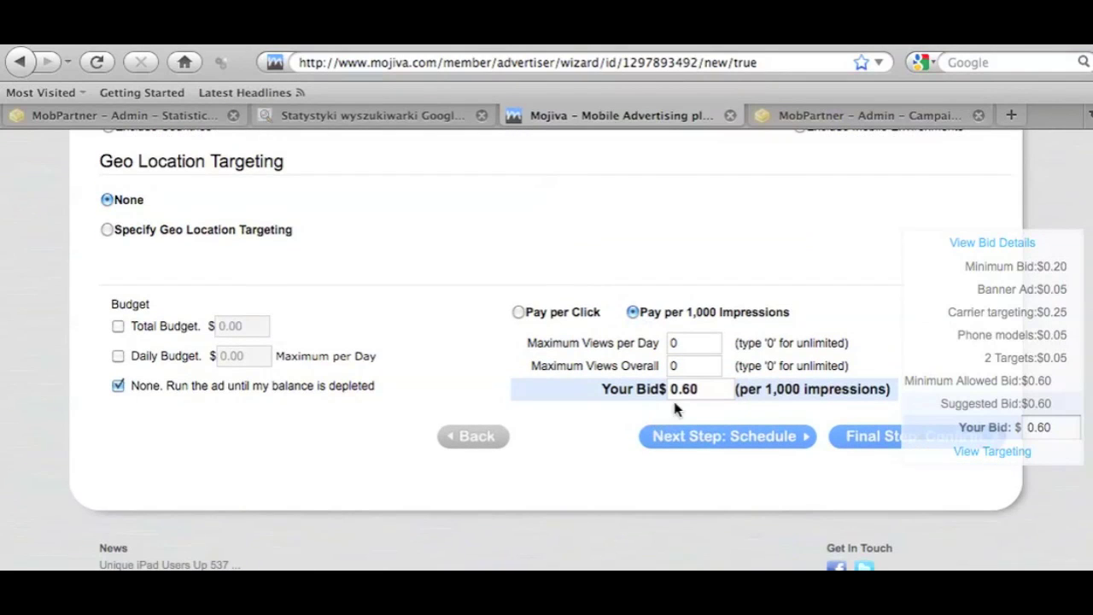
left_click(708, 390)
left_click(518, 314)
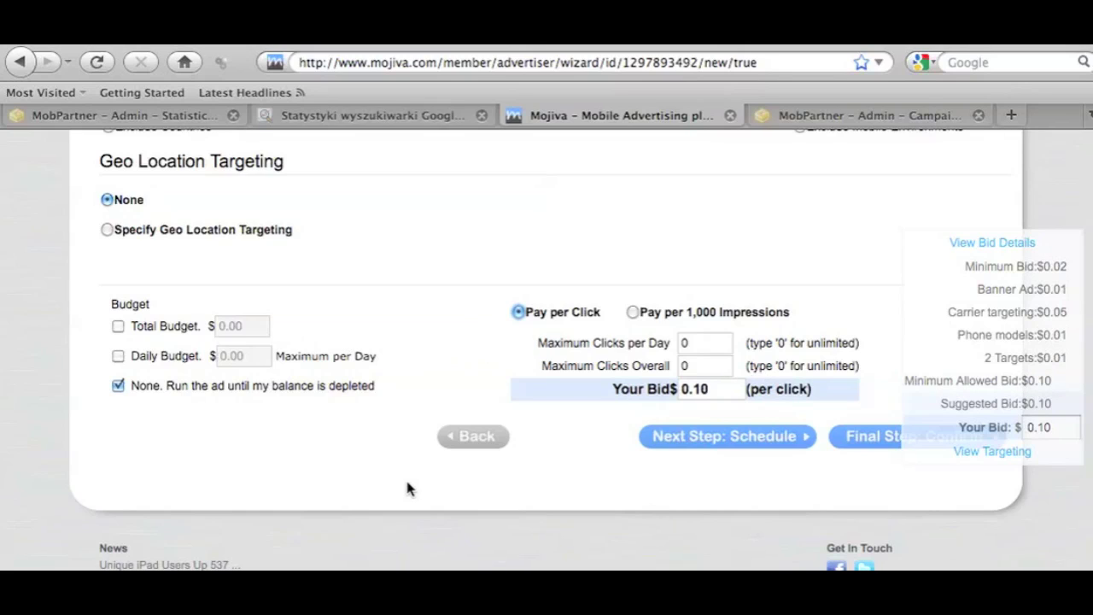
Enable a total budget of $10 and a daily budget of $10 for the ad
left_click(117, 329)
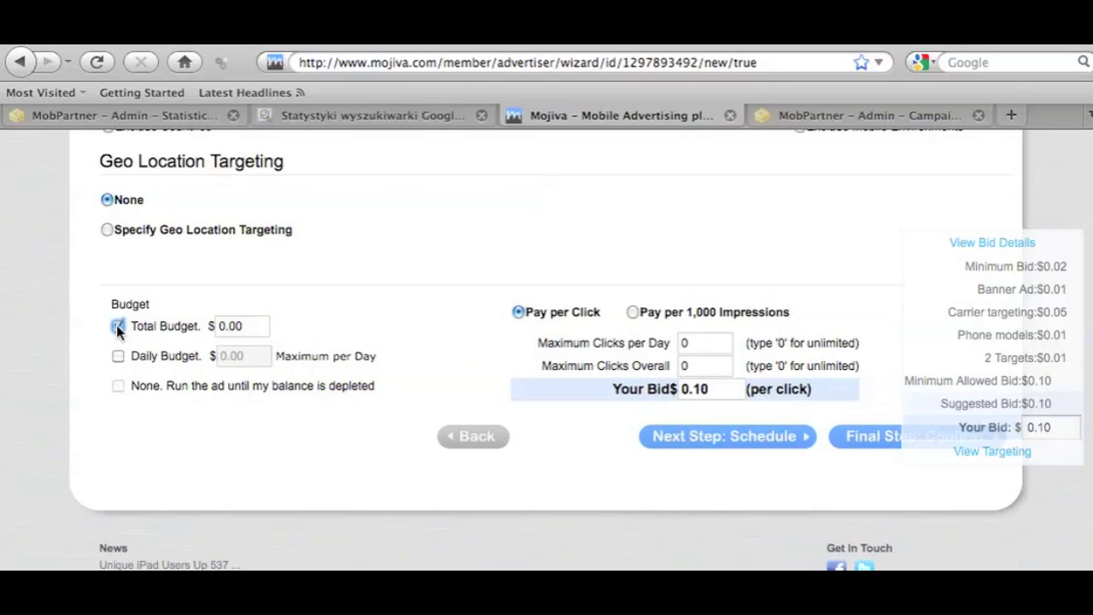
left_click(247, 327)
double_click(246, 327)
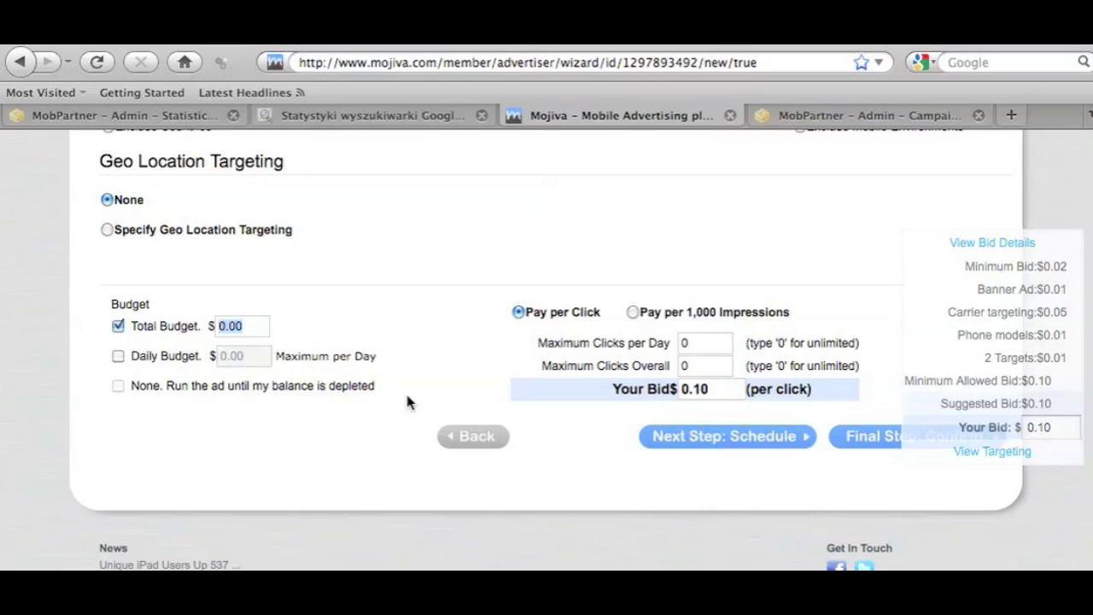
type("5")
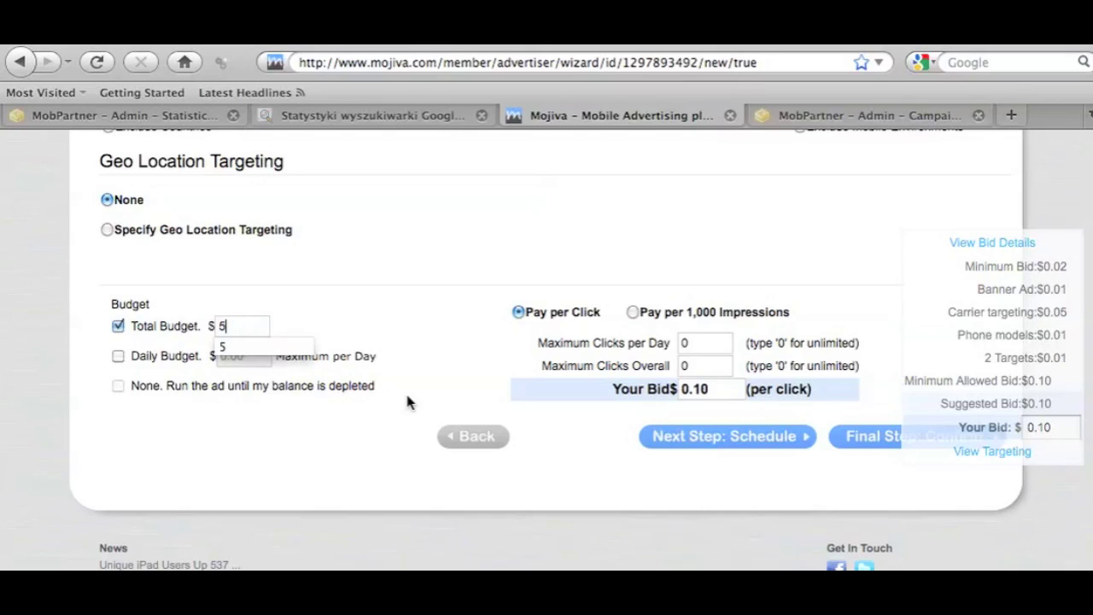
key("BackSpace")
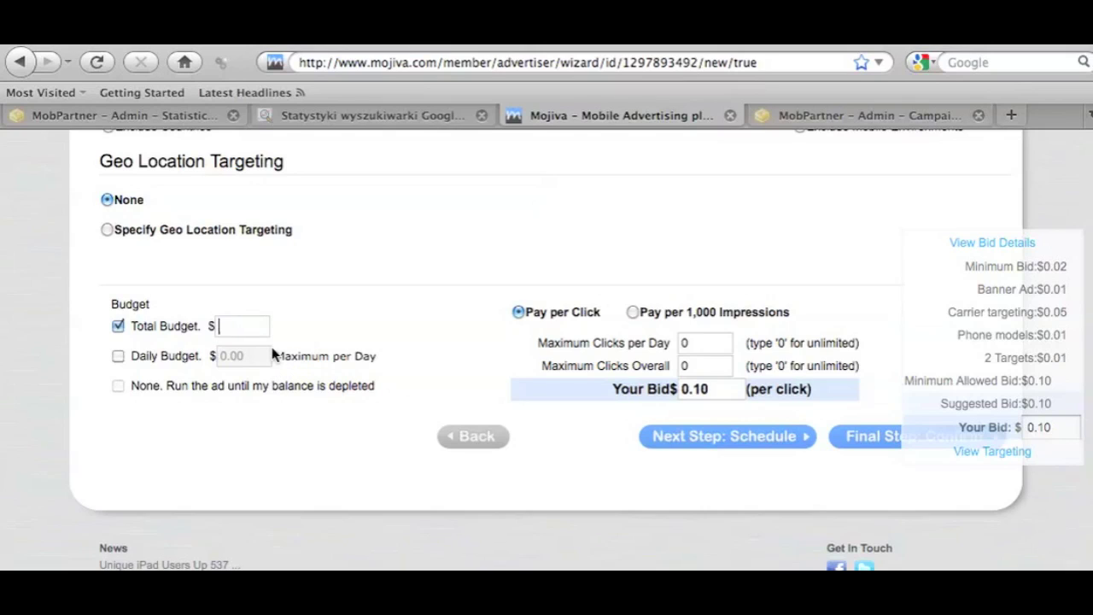
type("10")
left_click(117, 355)
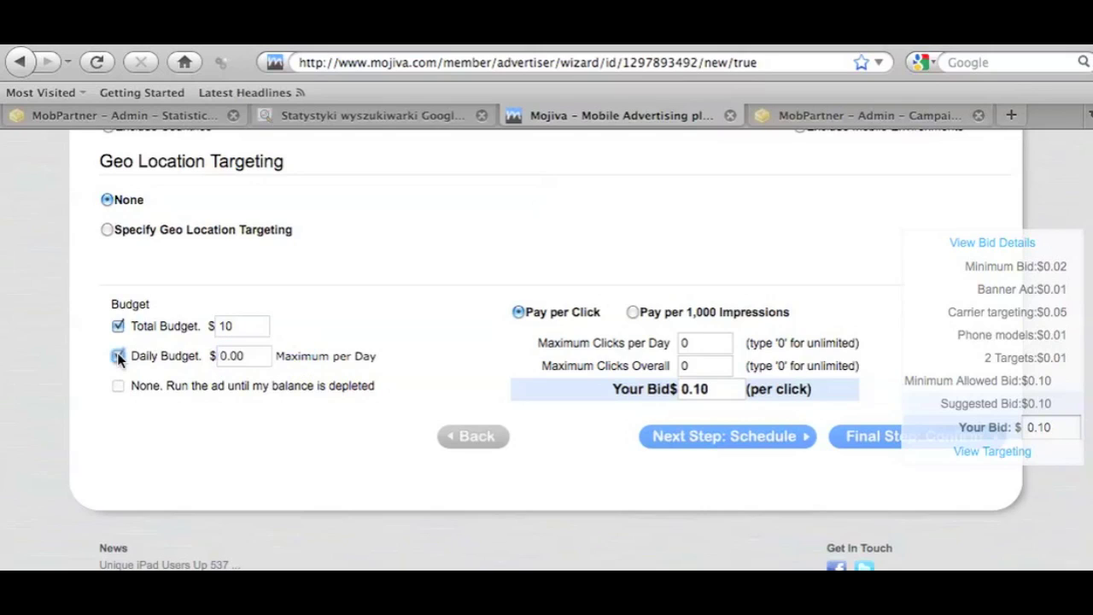
type("10")
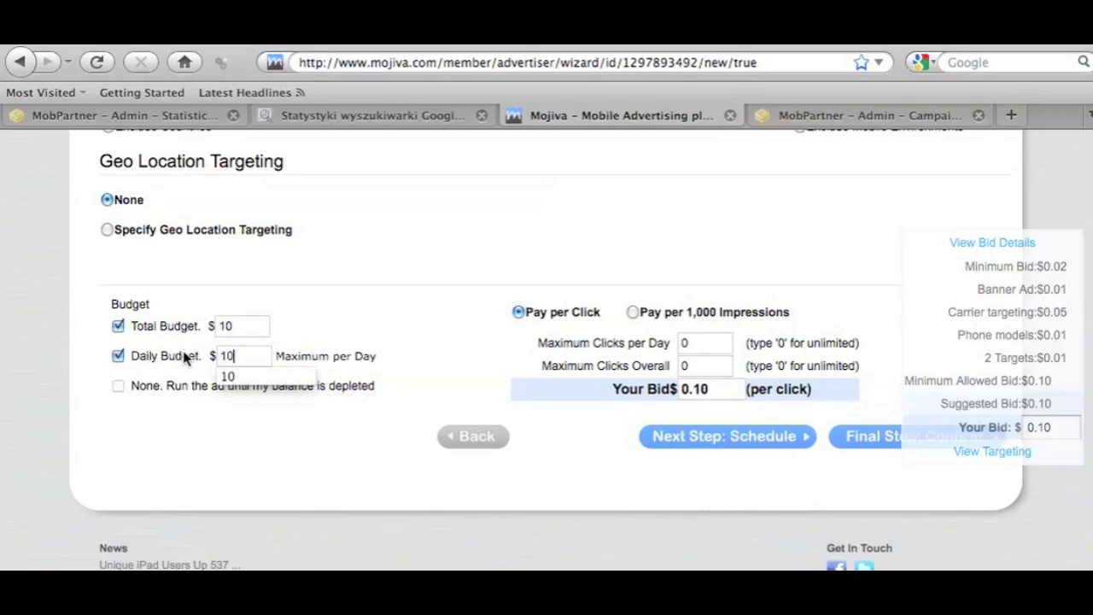
left_click(245, 430)
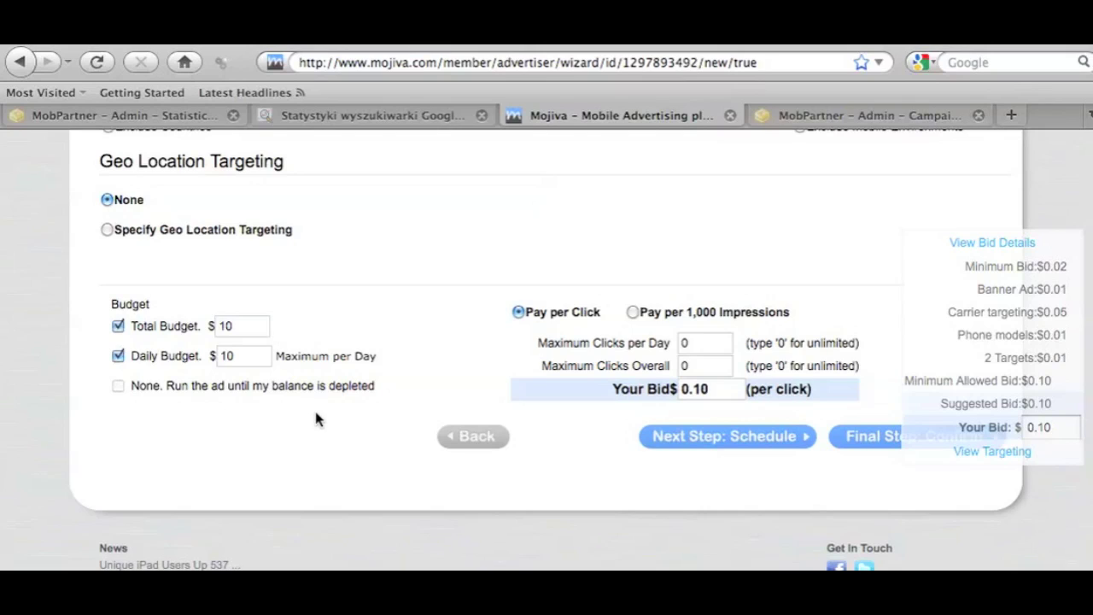
Review the targeting settings, continue to scheduling and set the campaign's start date to Thursday, February 17, 2011
scroll(597, 468, "up", 5)
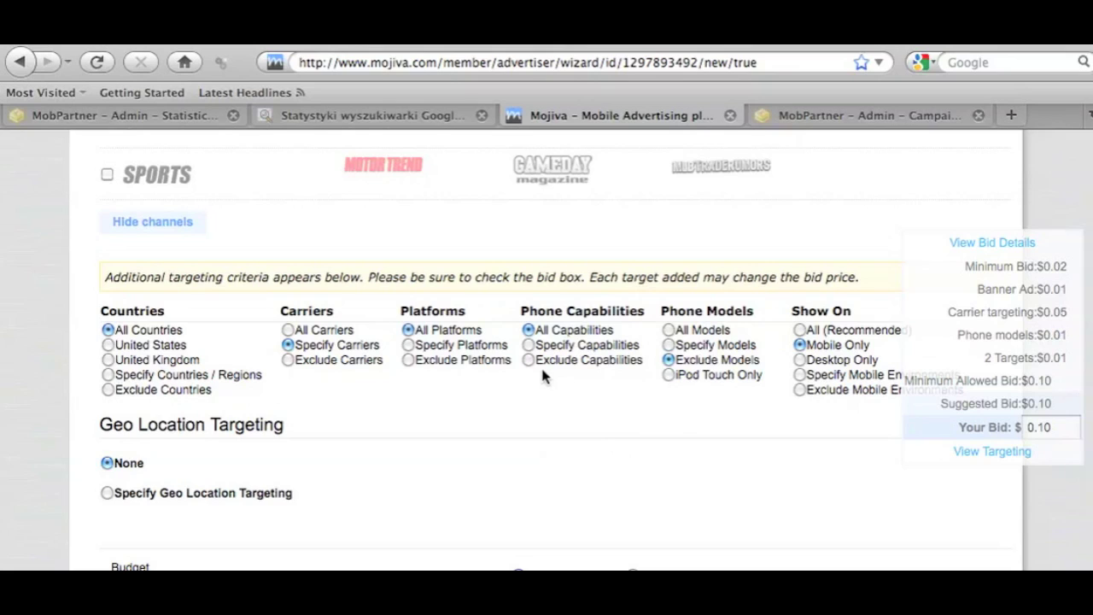
scroll(476, 417, "down", 2)
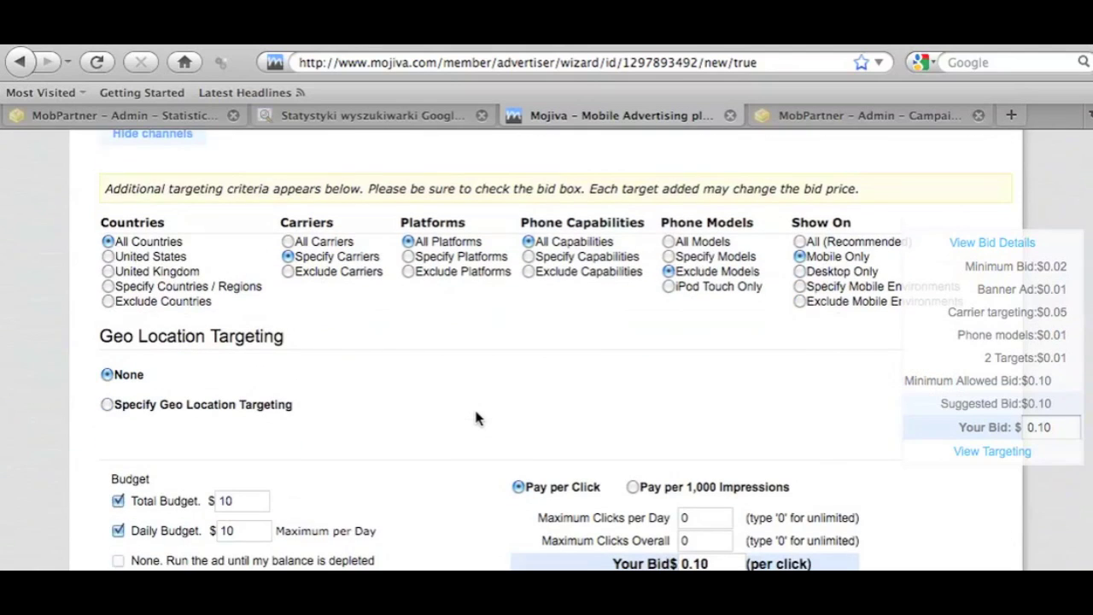
scroll(476, 418, "down", 5)
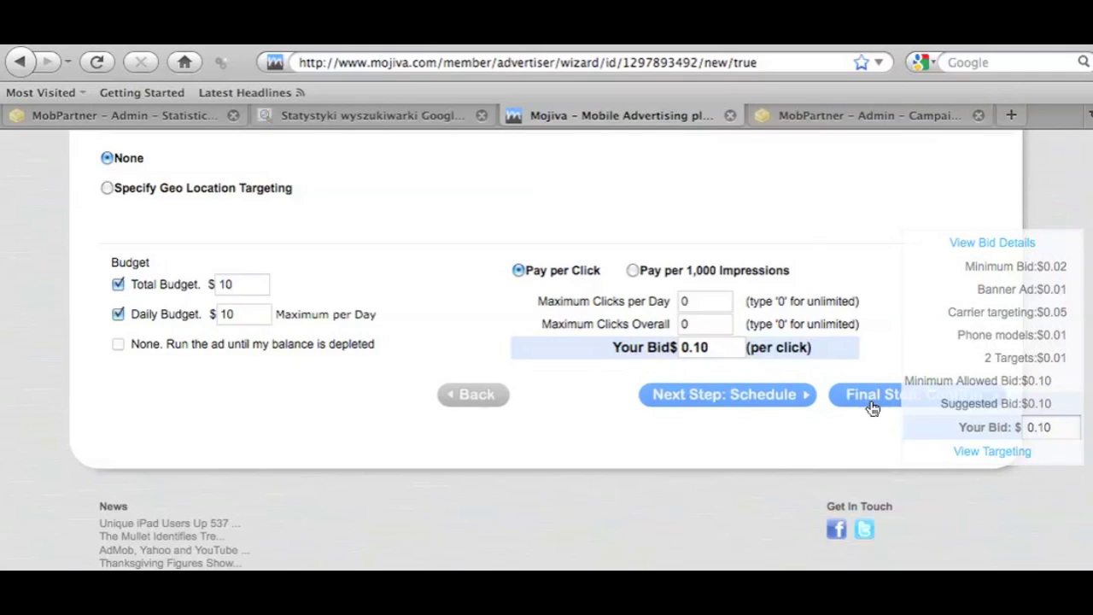
left_click(690, 403)
scroll(576, 388, "down", 5)
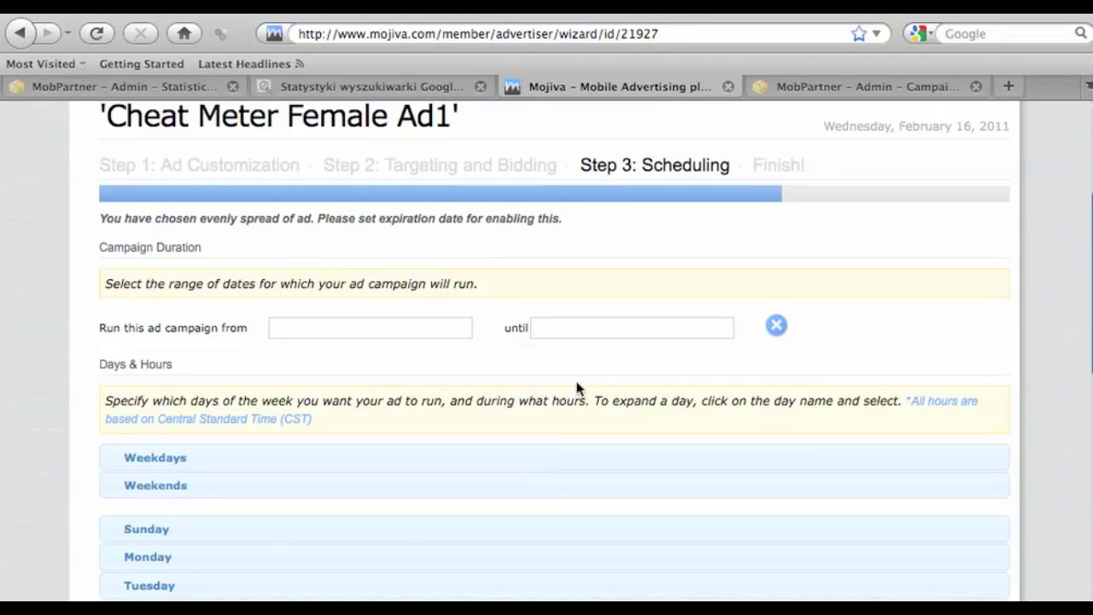
left_click(347, 329)
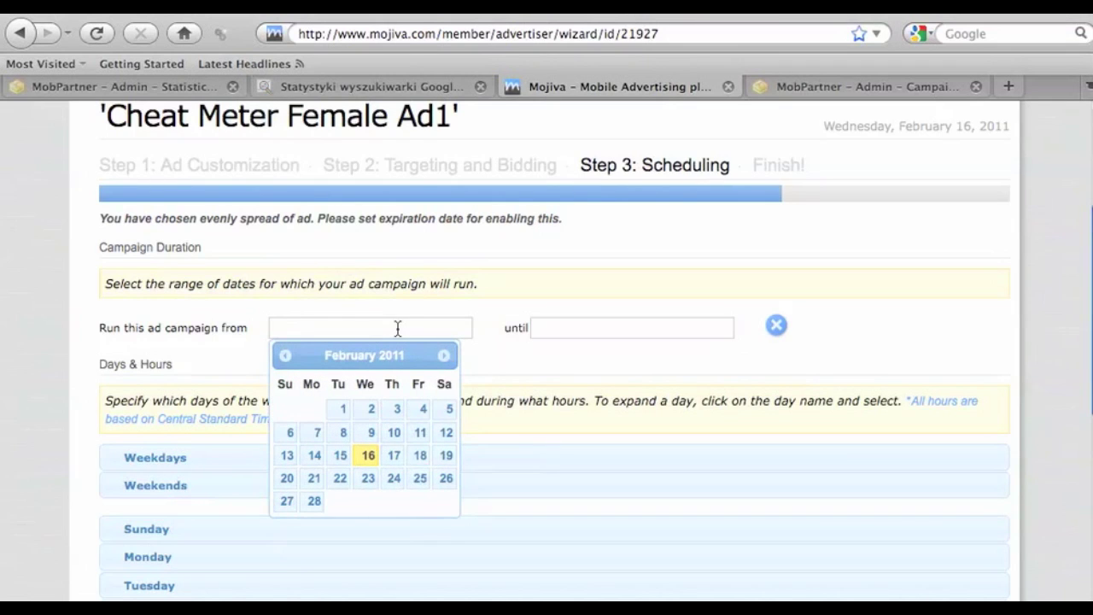
left_click(394, 456)
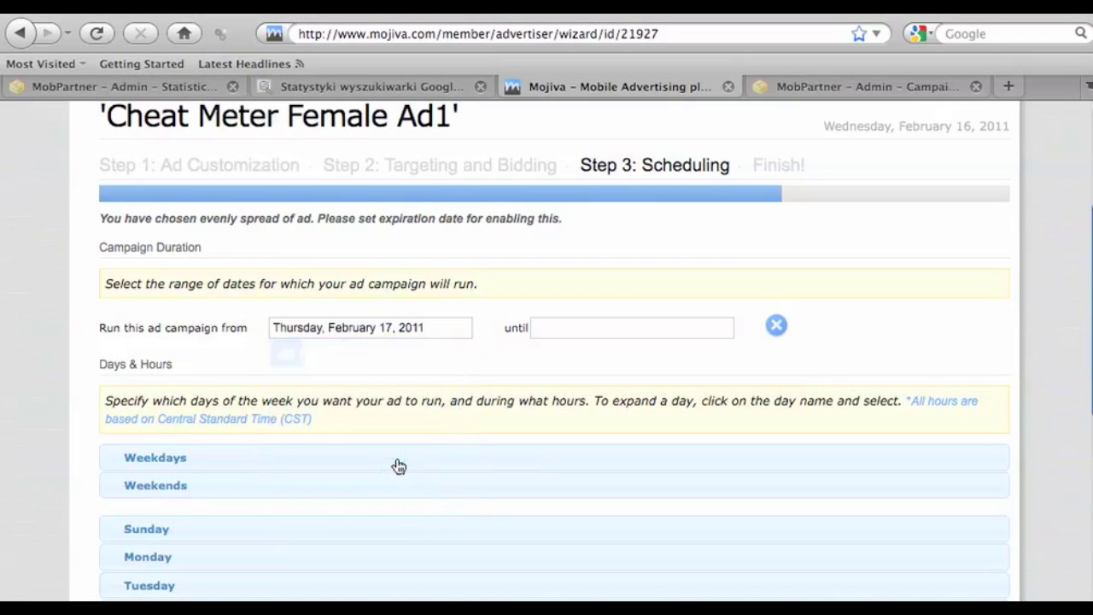
Expand the Weekdays and Sunday schedules to examine the hours during which the campaign runs
scroll(629, 368, "down", 2)
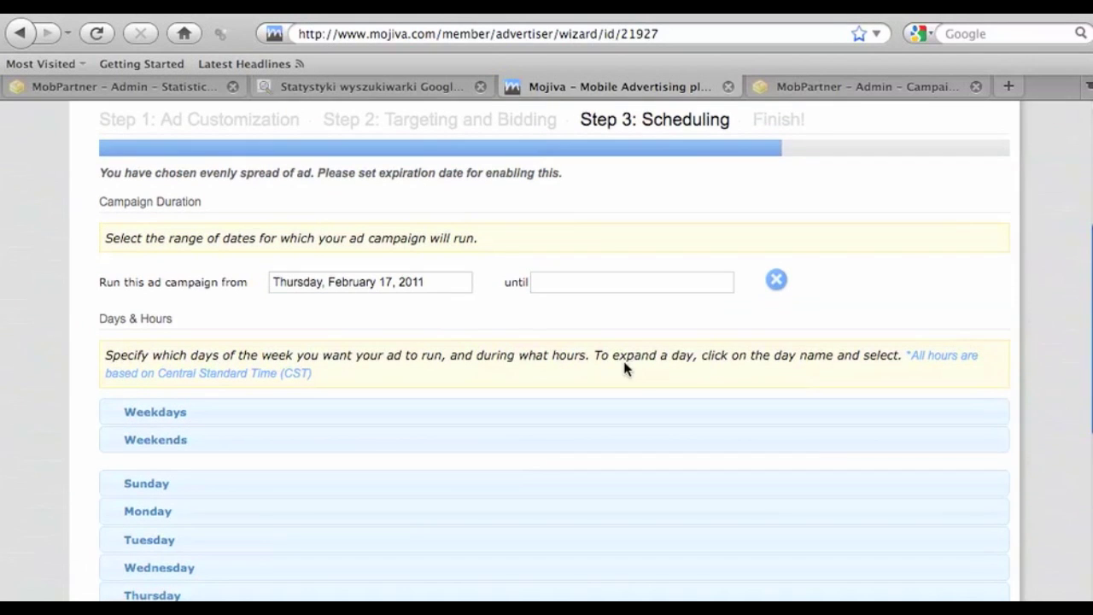
scroll(300, 398, "down", 1)
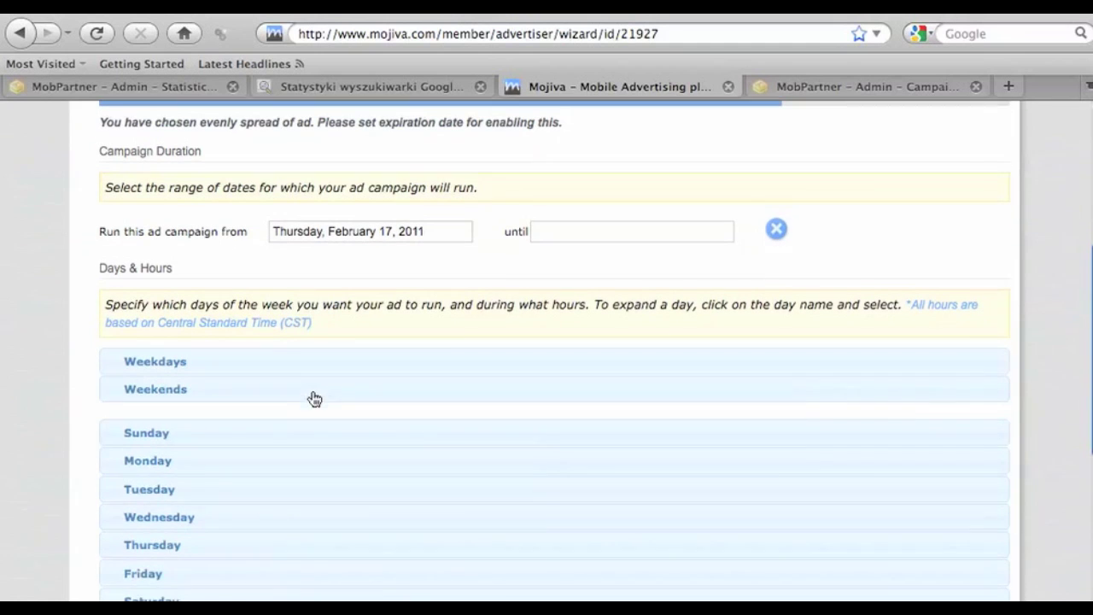
left_click(307, 364)
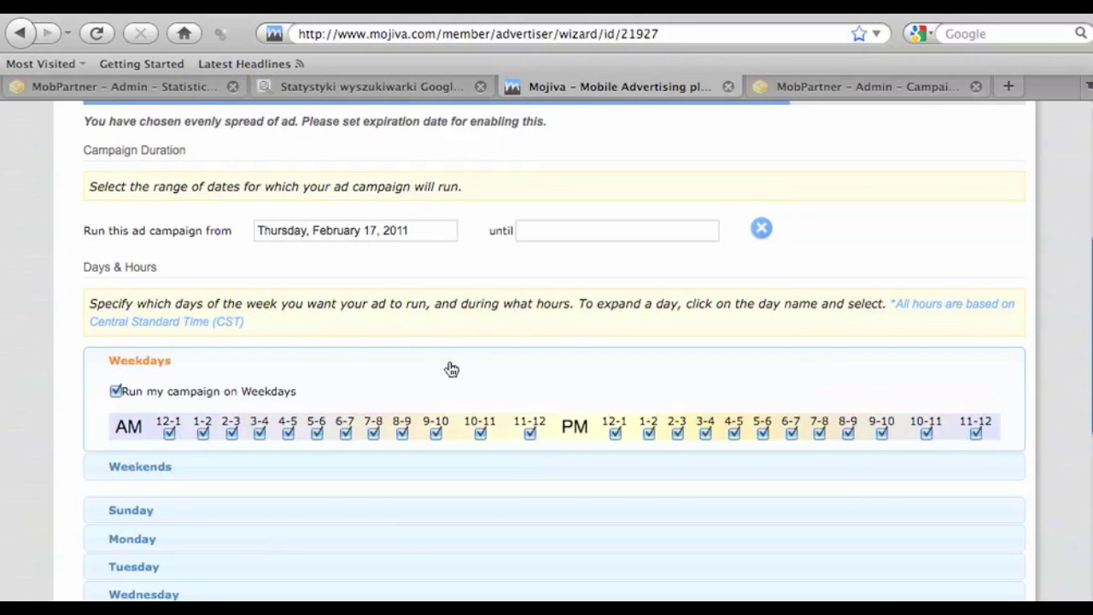
scroll(451, 369, "down", 3)
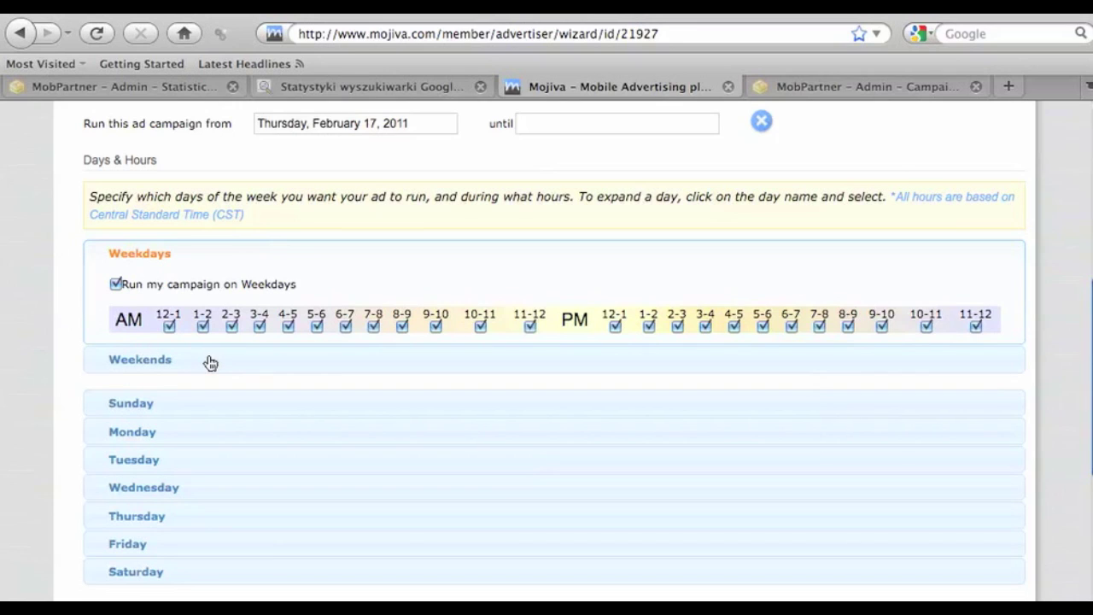
left_click_drag(271, 285, 320, 291)
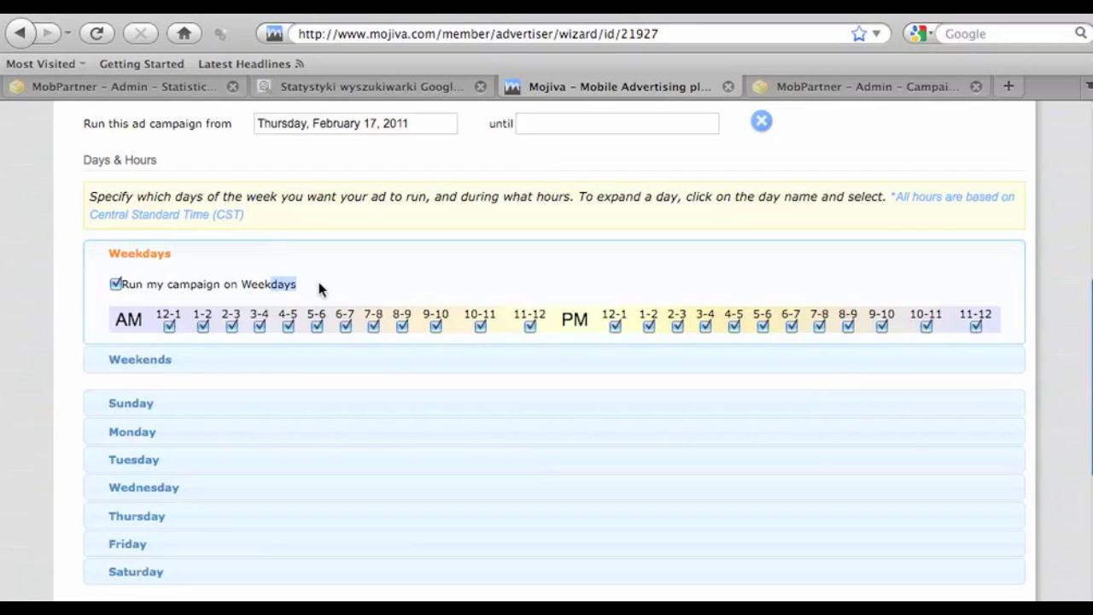
scroll(304, 346, "down", 2)
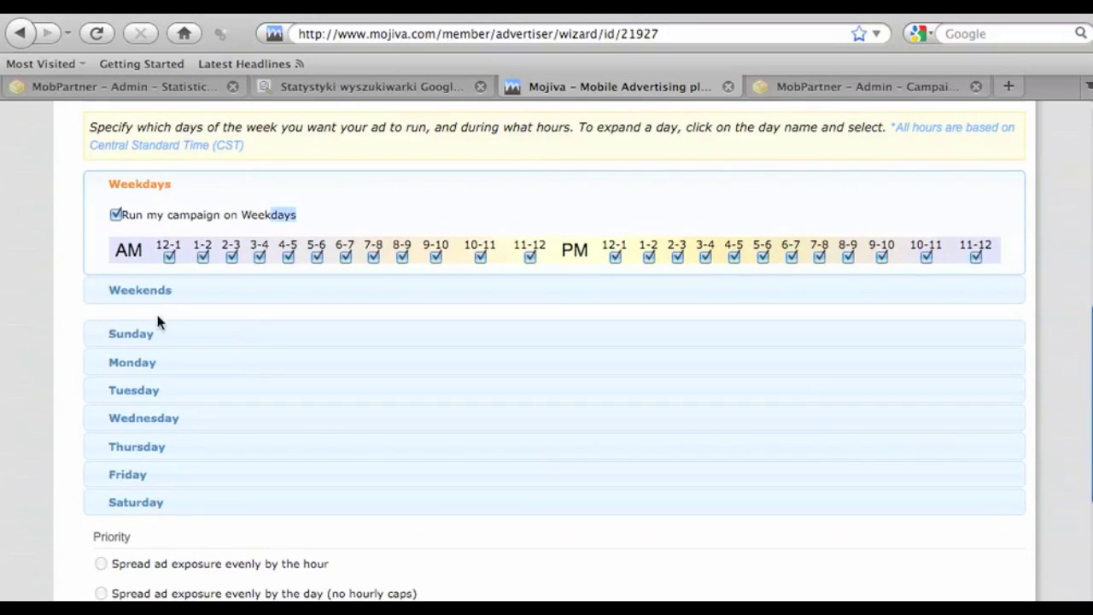
left_click(198, 335)
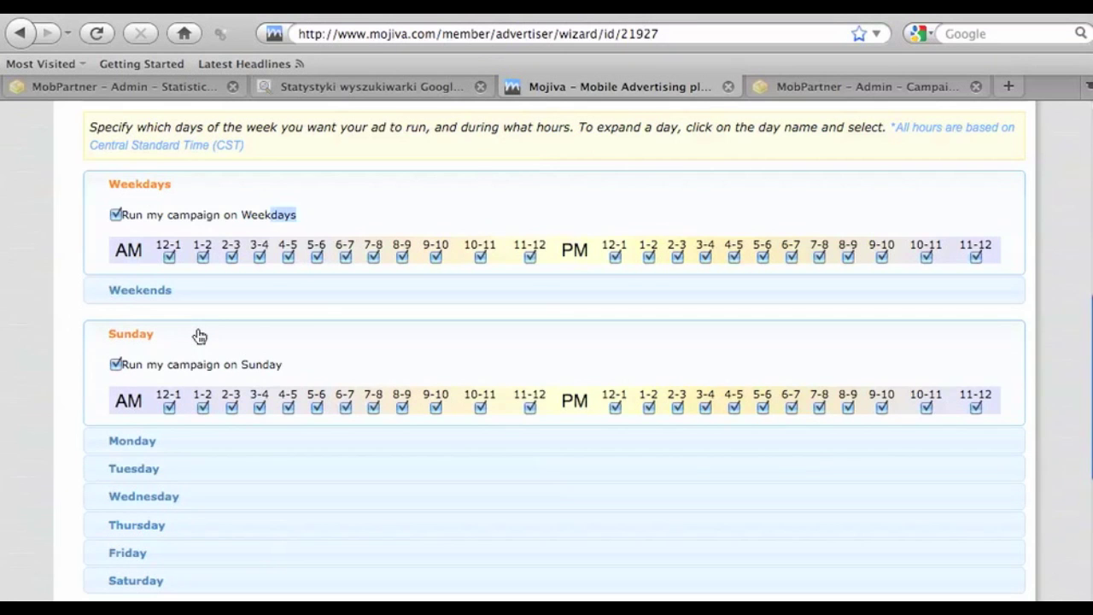
Look over the campaign's day schedules, then collapse the Weekdays and Sunday hours
scroll(198, 336, "down", 3)
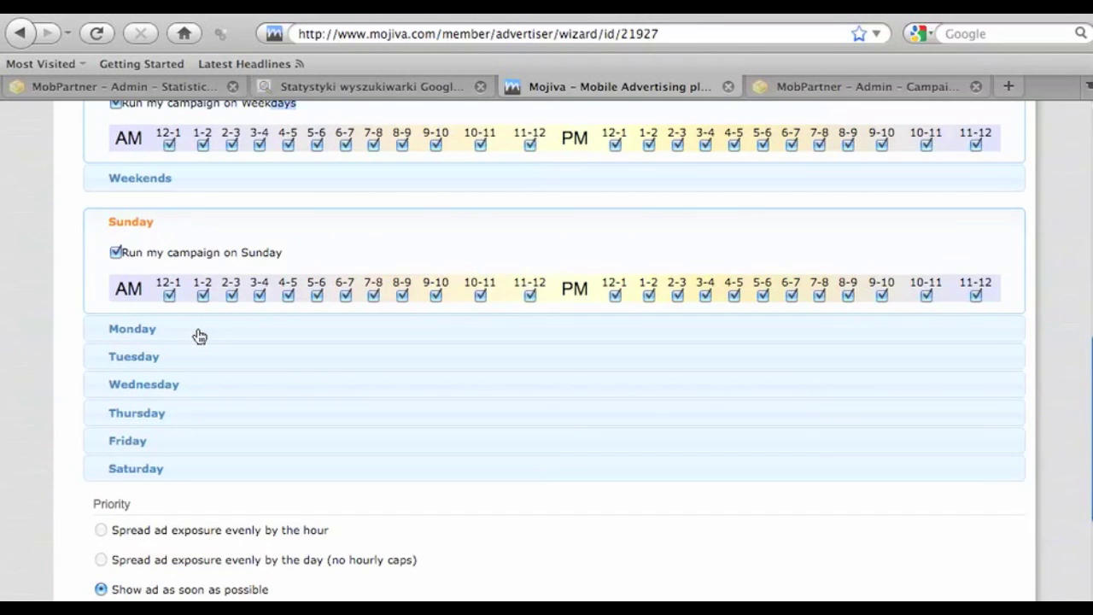
scroll(178, 295, "down", 4)
scroll(181, 298, "up", 7)
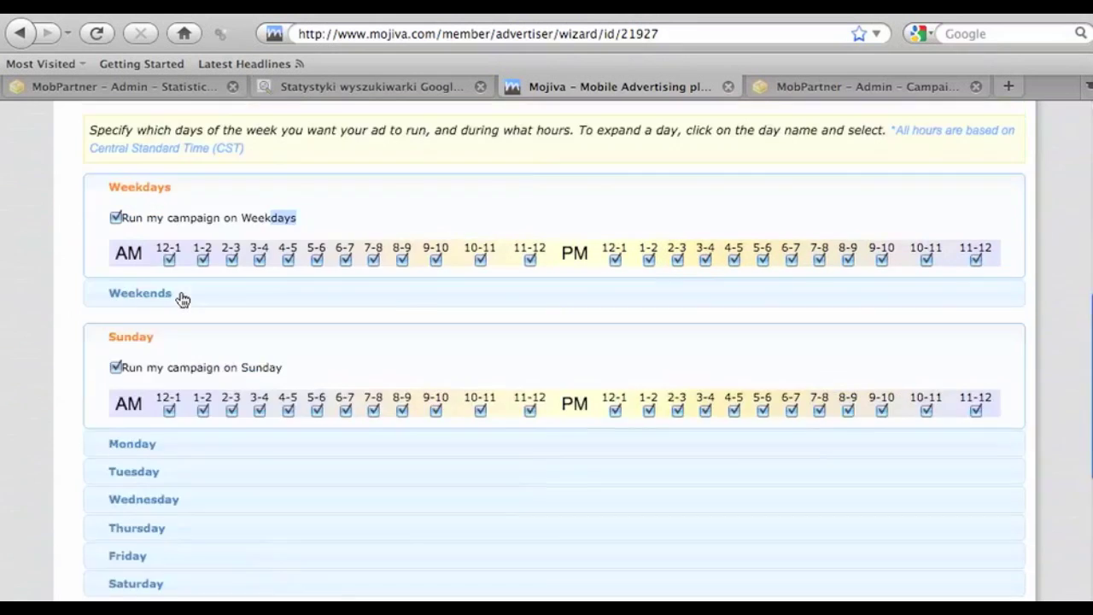
scroll(181, 298, "up", 2)
left_click(171, 282)
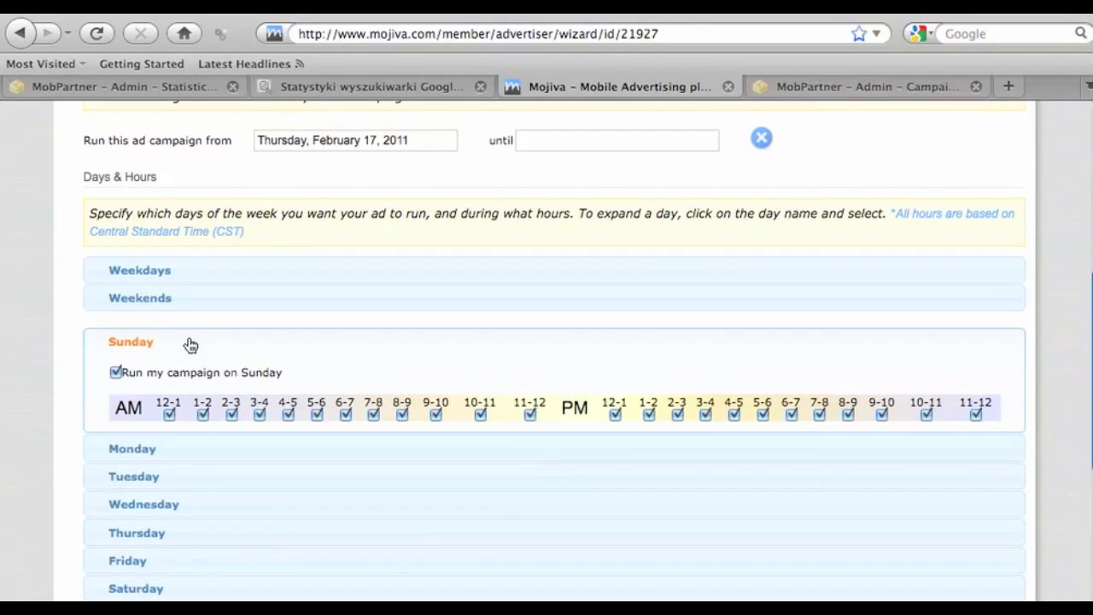
left_click(189, 344)
scroll(295, 329, "down", 4)
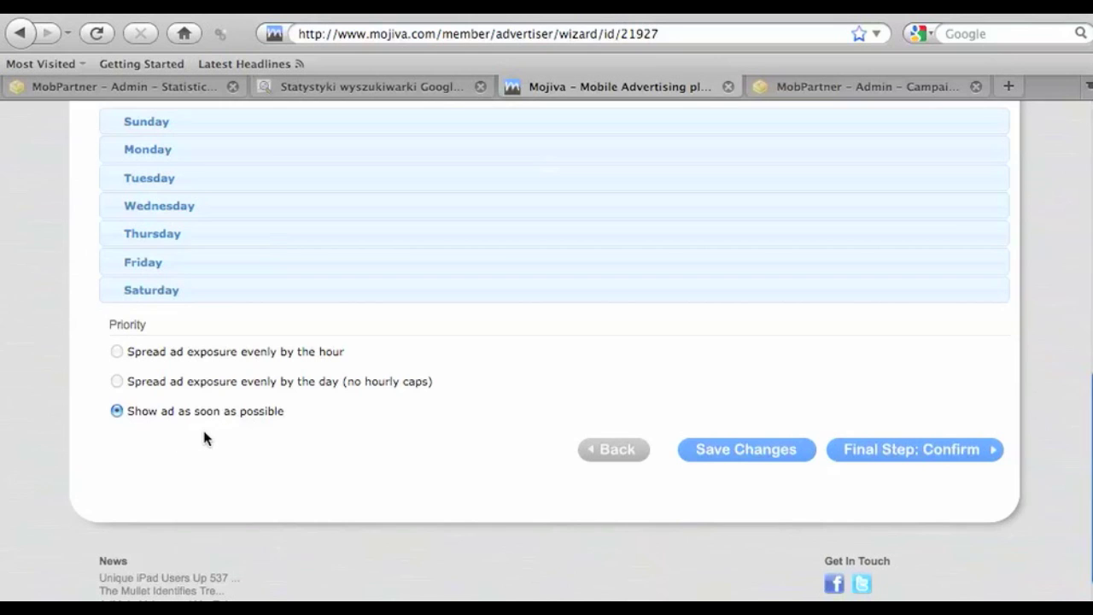
Try to switch the Priority from showing the ad as soon as possible to spreading its exposure evenly
left_click_drag(159, 414, 290, 415)
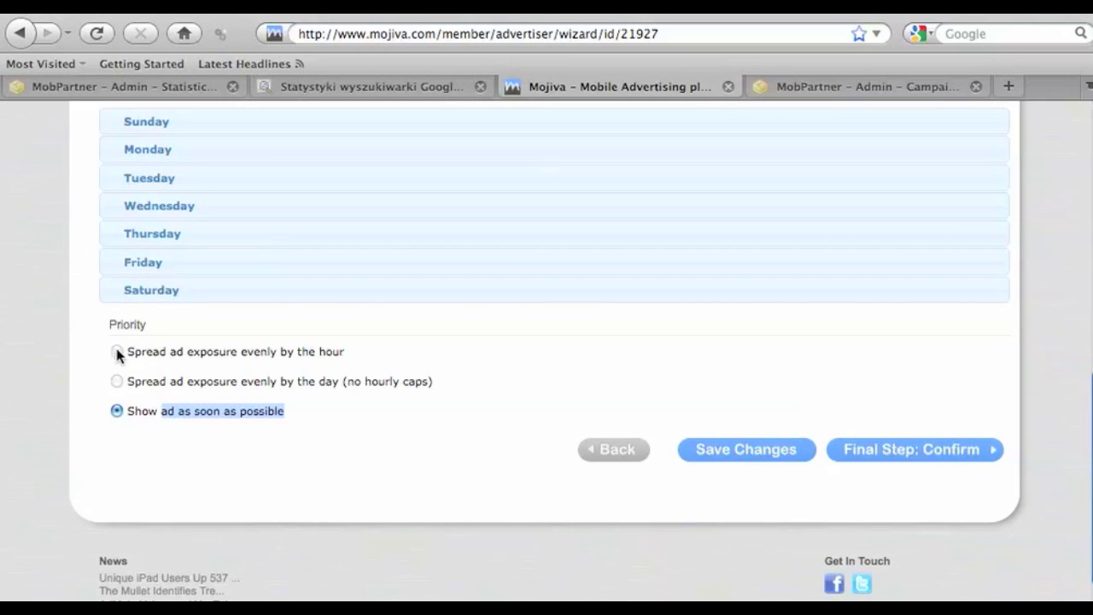
left_click(141, 379)
scroll(401, 419, "up", 5)
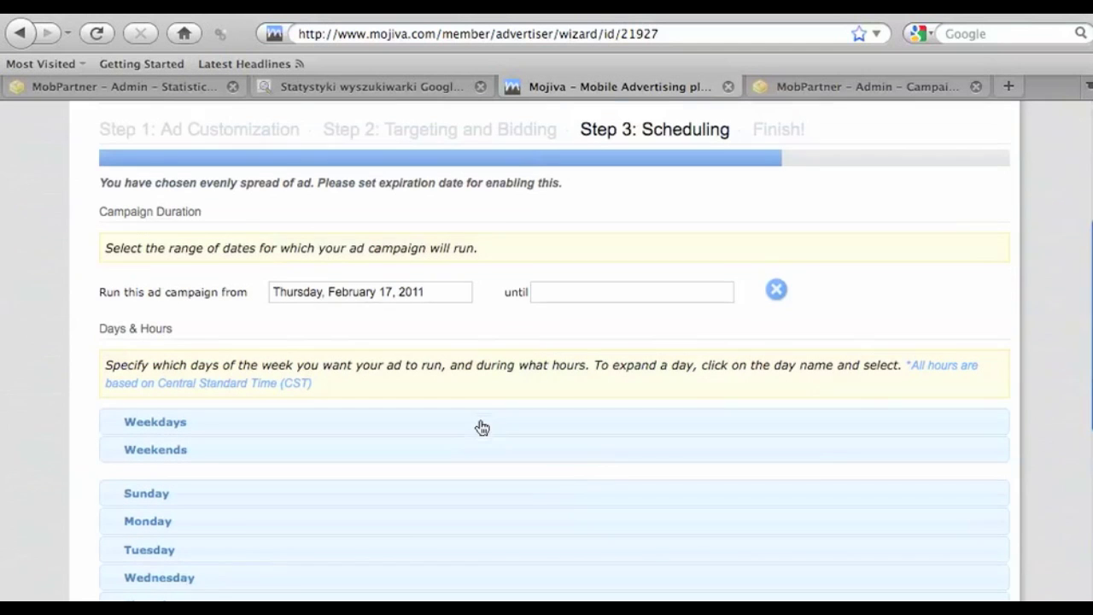
Set the ad campaign's end date to Saturday, February 19, 2011
left_click(656, 292)
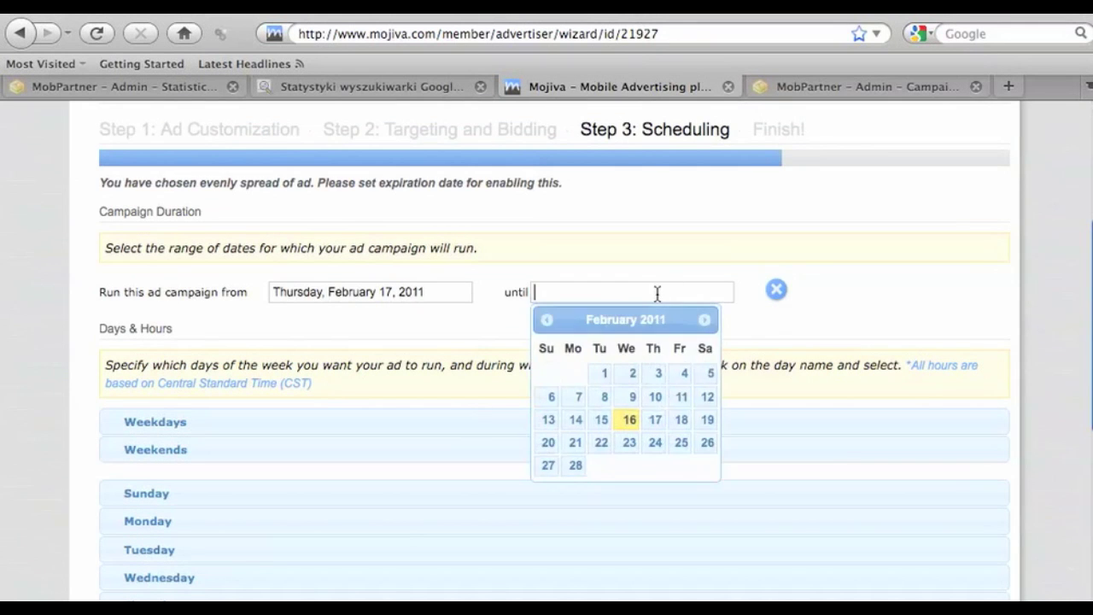
left_click(681, 419)
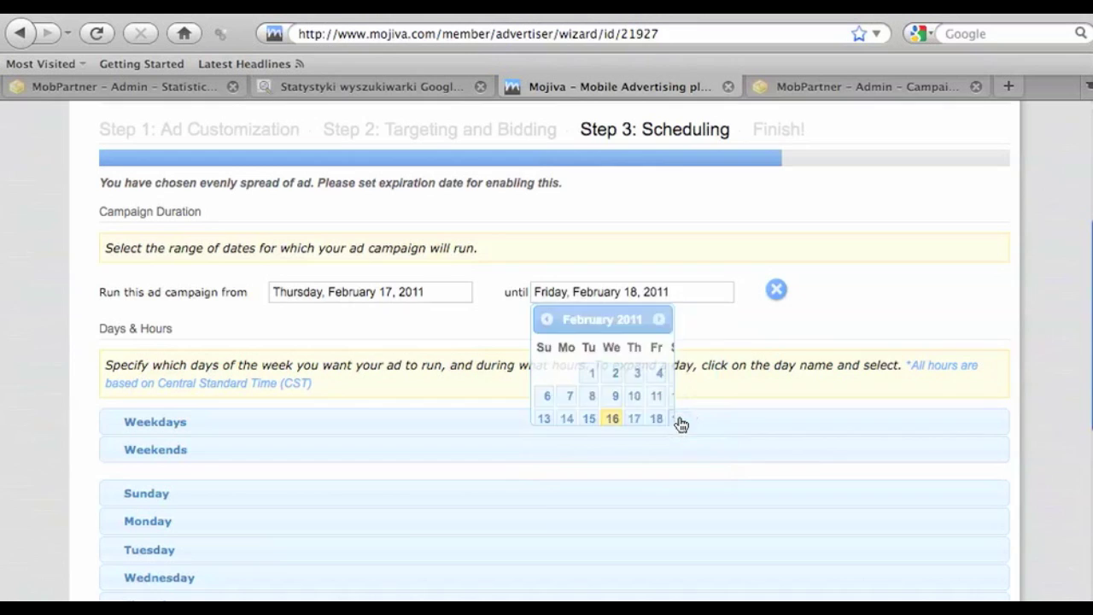
left_click(722, 294)
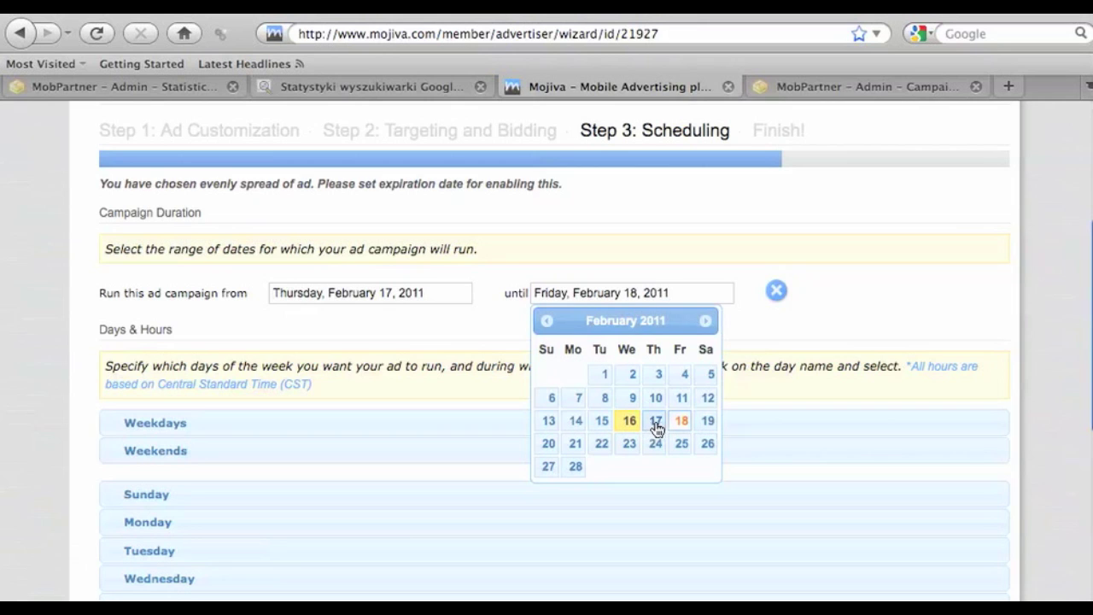
left_click(708, 422)
Set the priority to spread ad exposure evenly by the day (no hourly caps) and proceed to the final confirmation
scroll(542, 368, "down", 8)
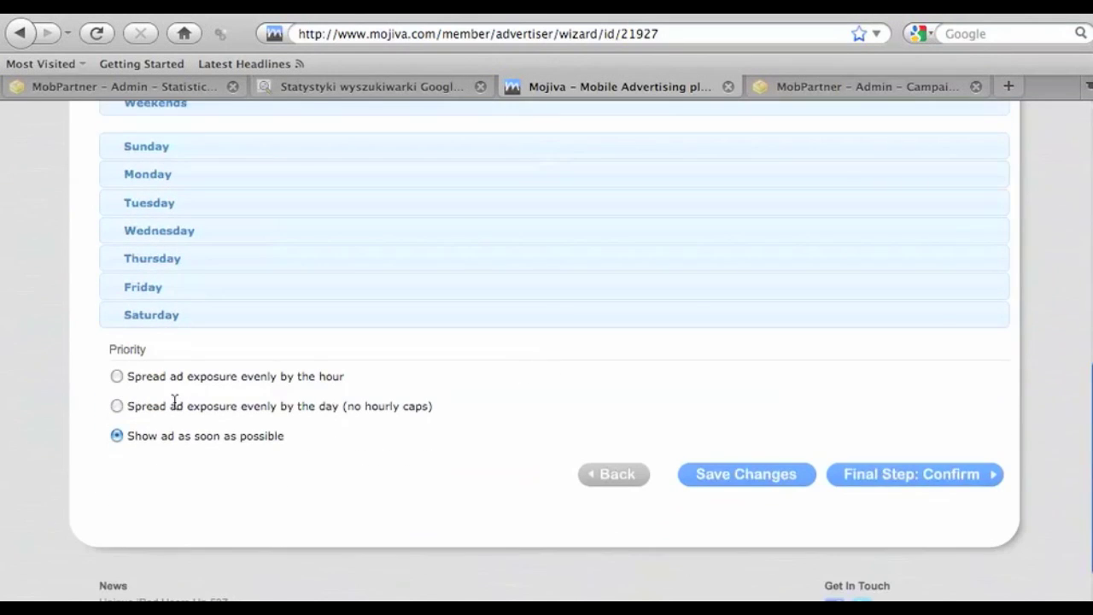
left_click(117, 407)
left_click(865, 480)
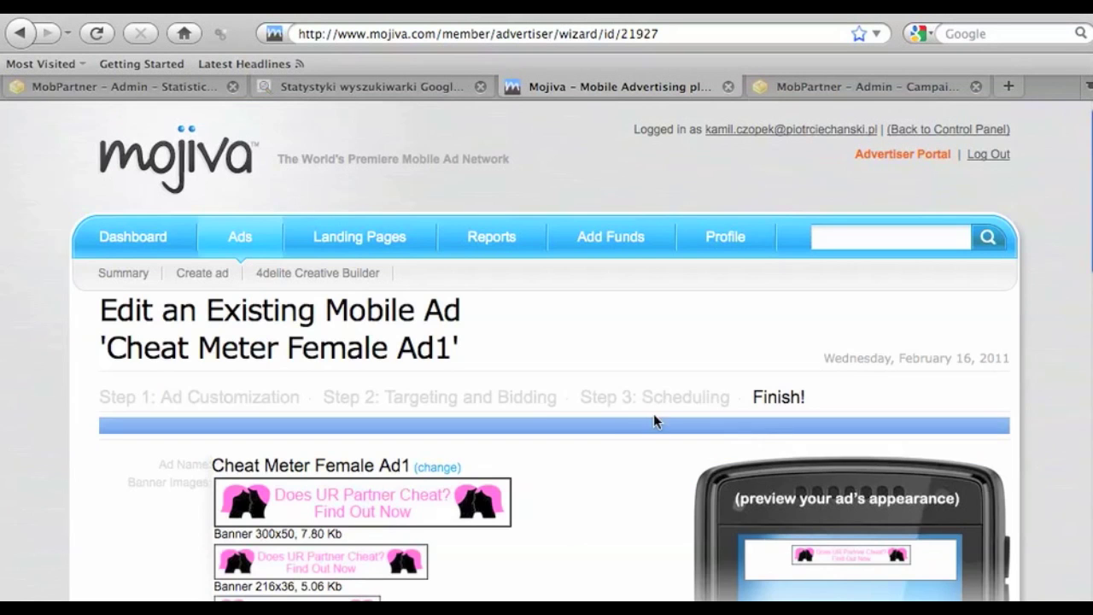
Review the finished ad's banners, targeting, budgets, bid, priority, duration and status in the final summary
scroll(640, 414, "down", 8)
scroll(640, 412, "down", 2)
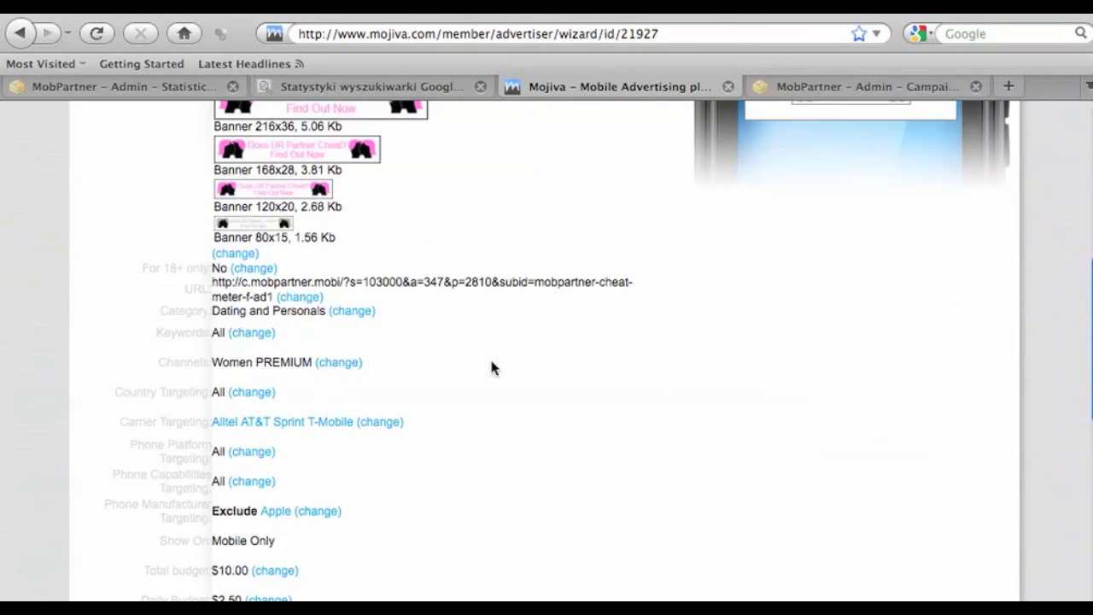
scroll(491, 367, "down", 3)
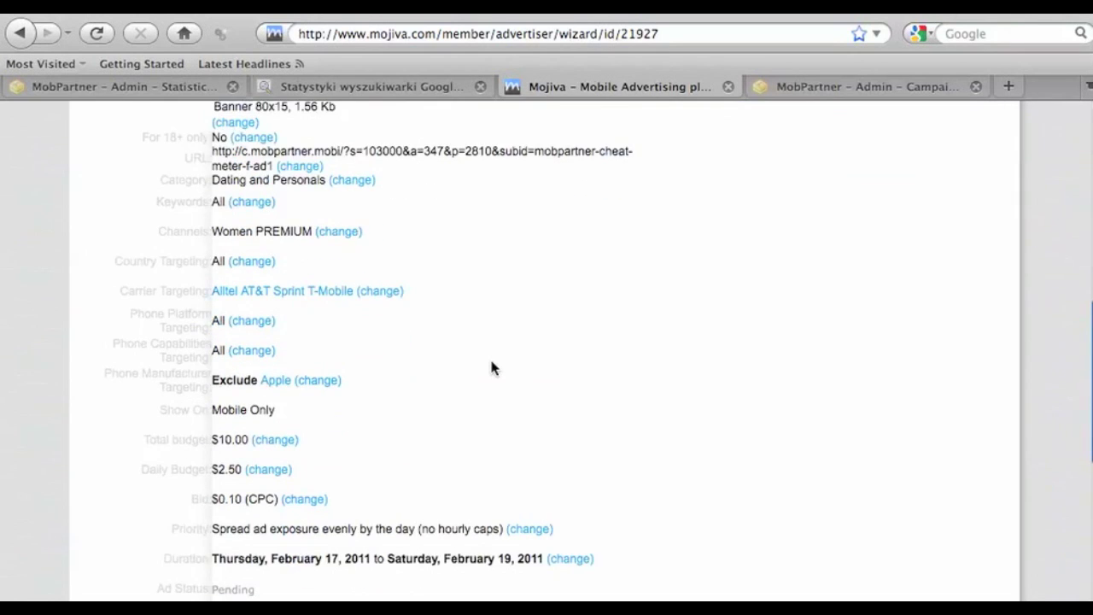
scroll(491, 367, "down", 2)
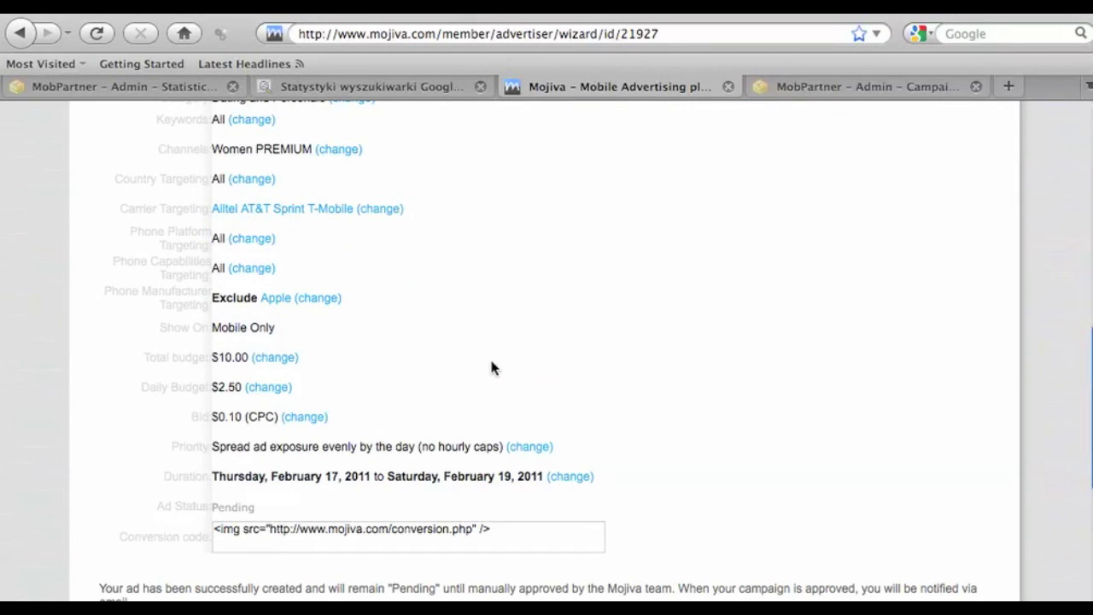
scroll(491, 367, "down", 3)
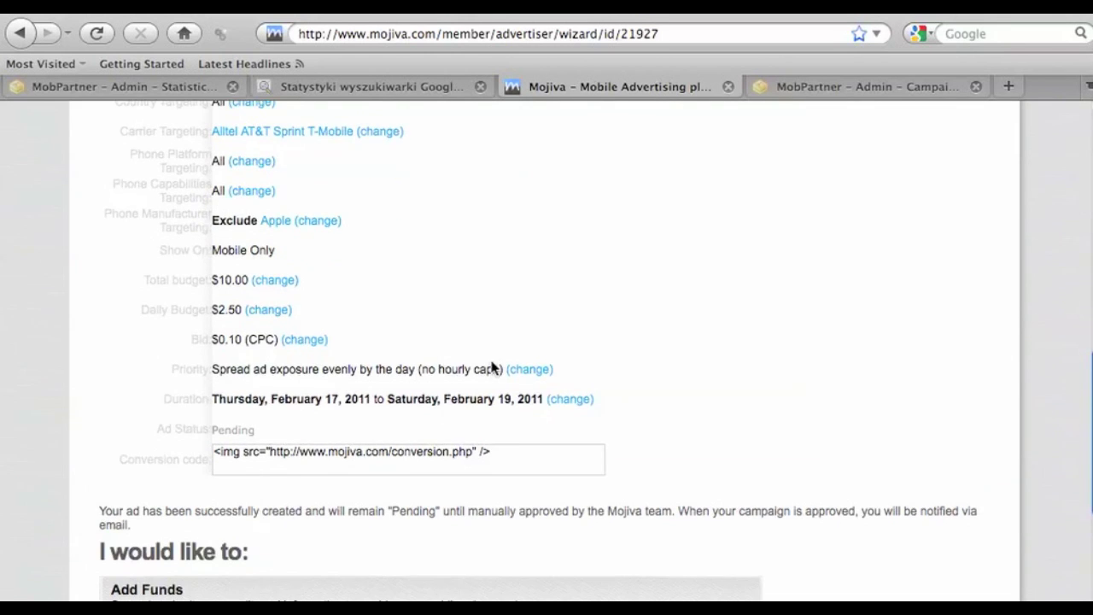
scroll(491, 368, "down", 2)
scroll(491, 367, "up", 5)
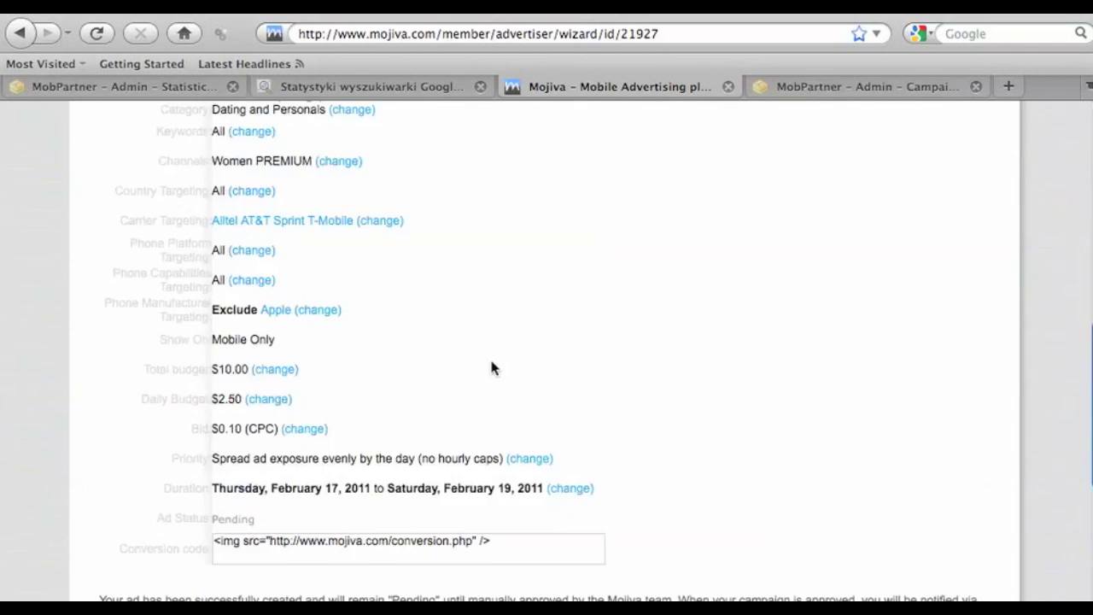
scroll(491, 367, "up", 6)
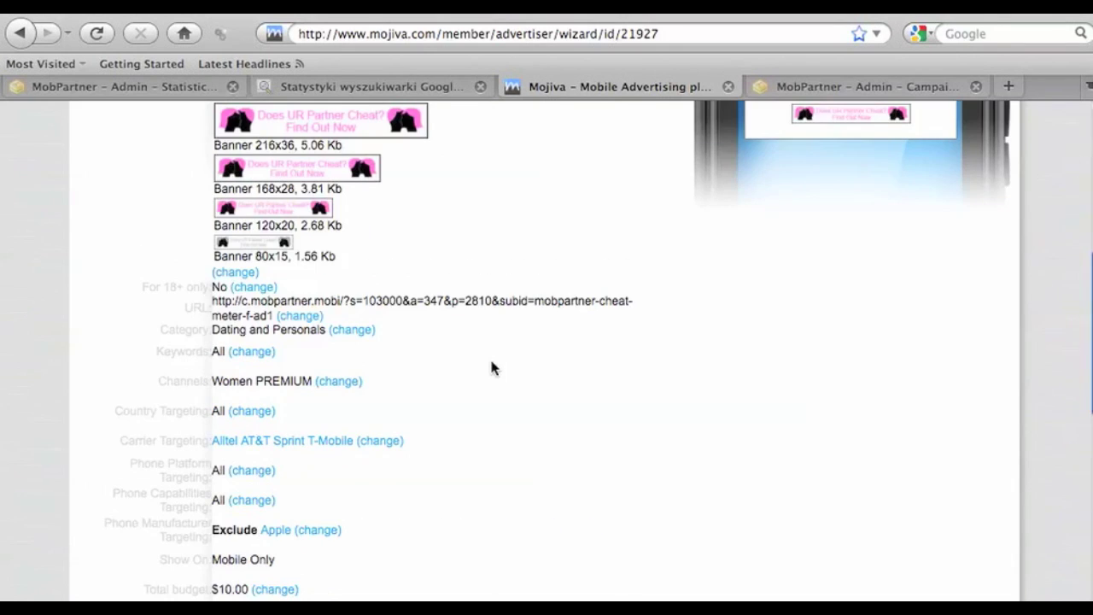
scroll(314, 484, "up", 5)
scroll(314, 485, "down", 5)
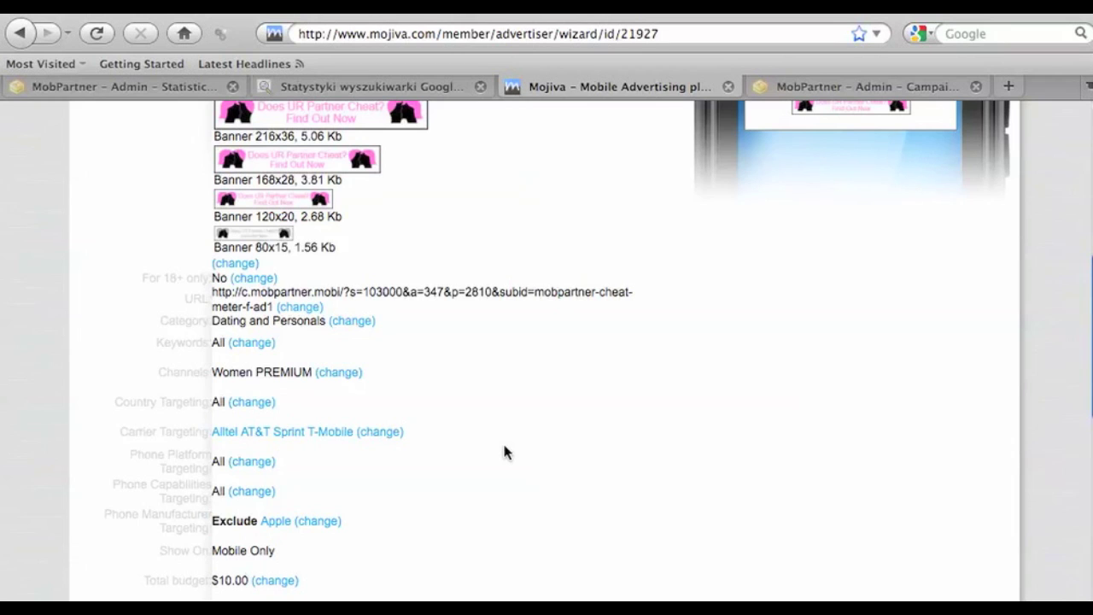
scroll(503, 453, "up", 5)
scroll(504, 453, "down", 1)
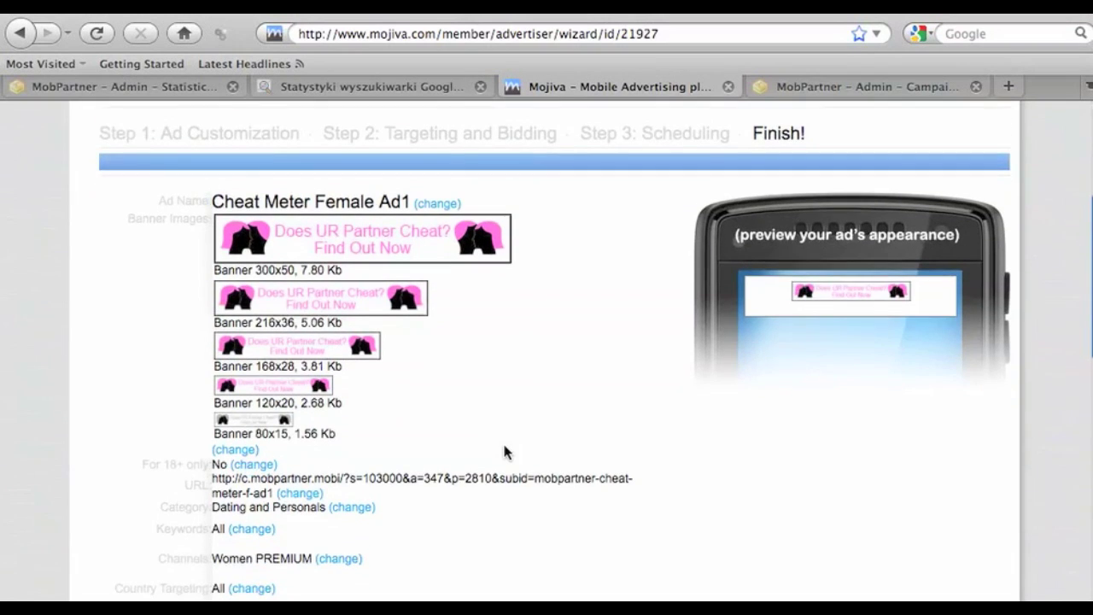
scroll(504, 453, "down", 1)
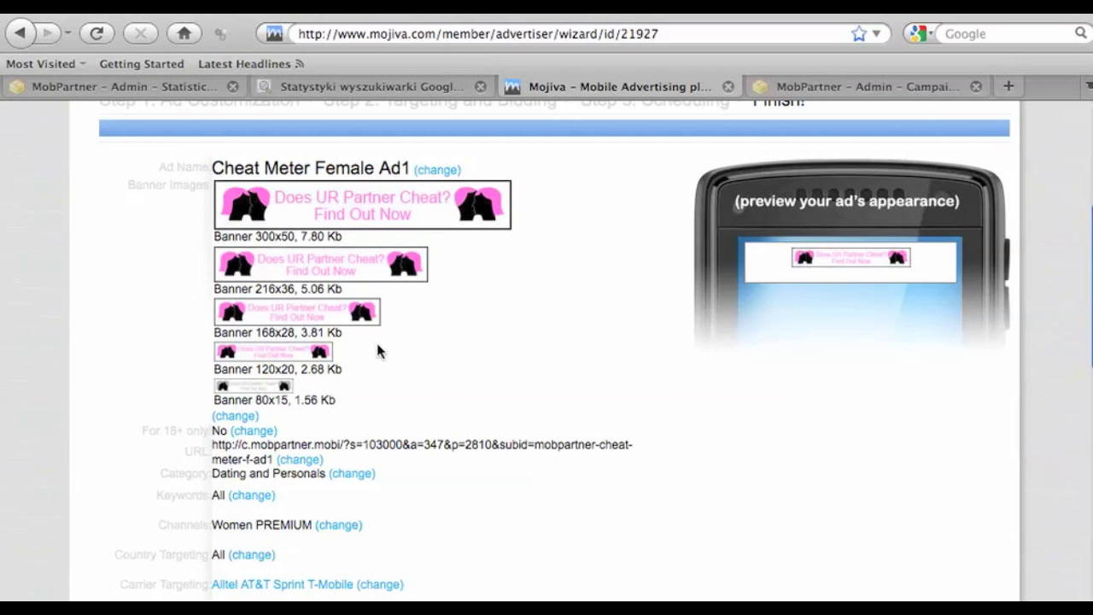
scroll(573, 247, "down", 10)
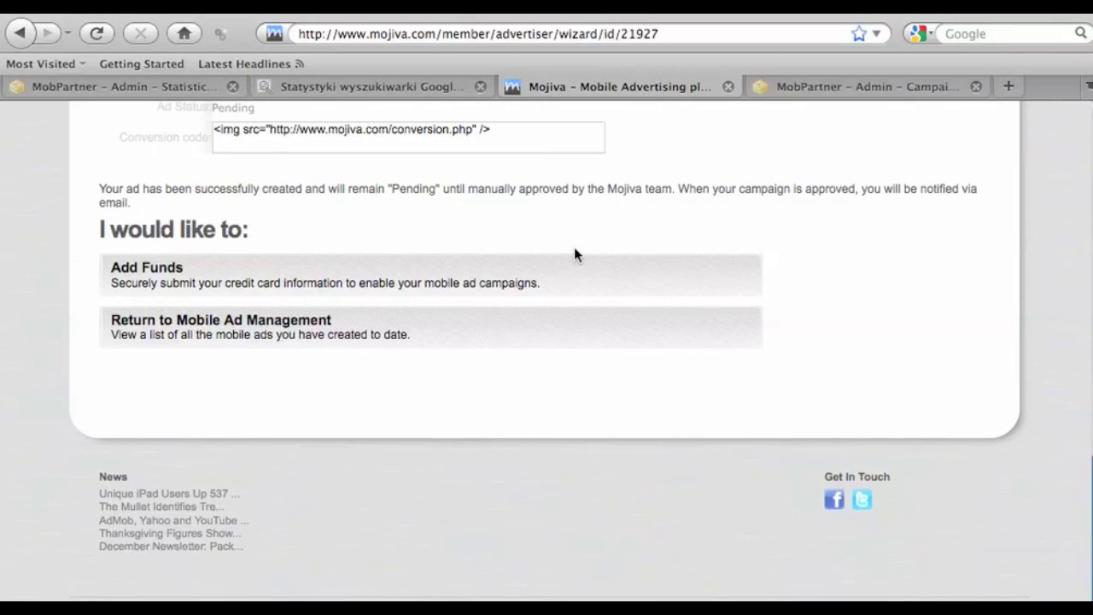
scroll(575, 254, "up", 10)
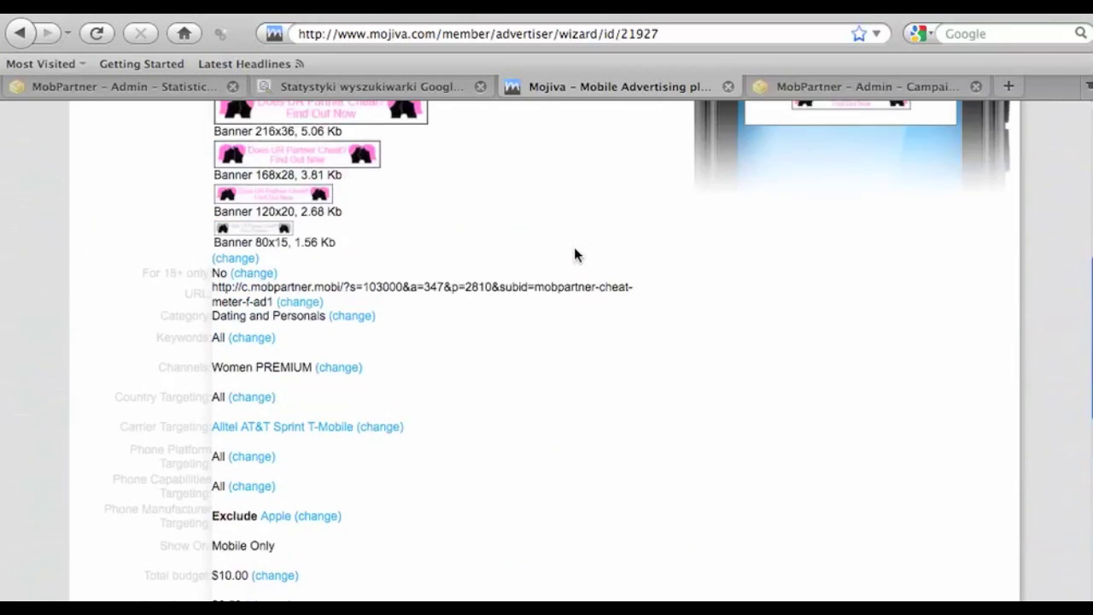
scroll(572, 256, "down", 10)
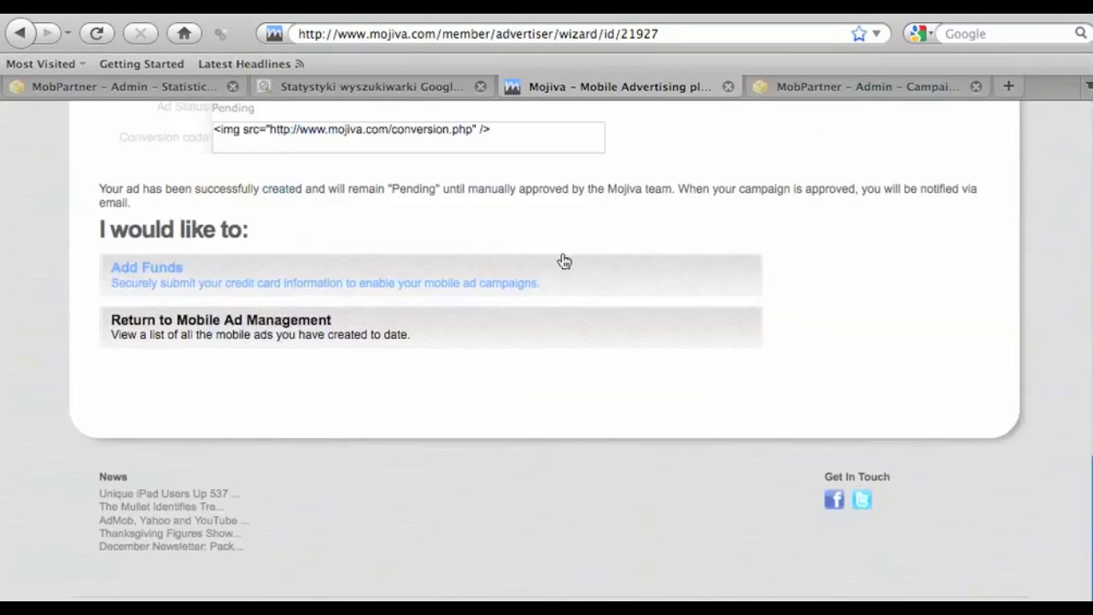
Return to Mobile Ad Management and examine the ad summary of Cheat Meter Female Ad1, then close it
left_click(245, 333)
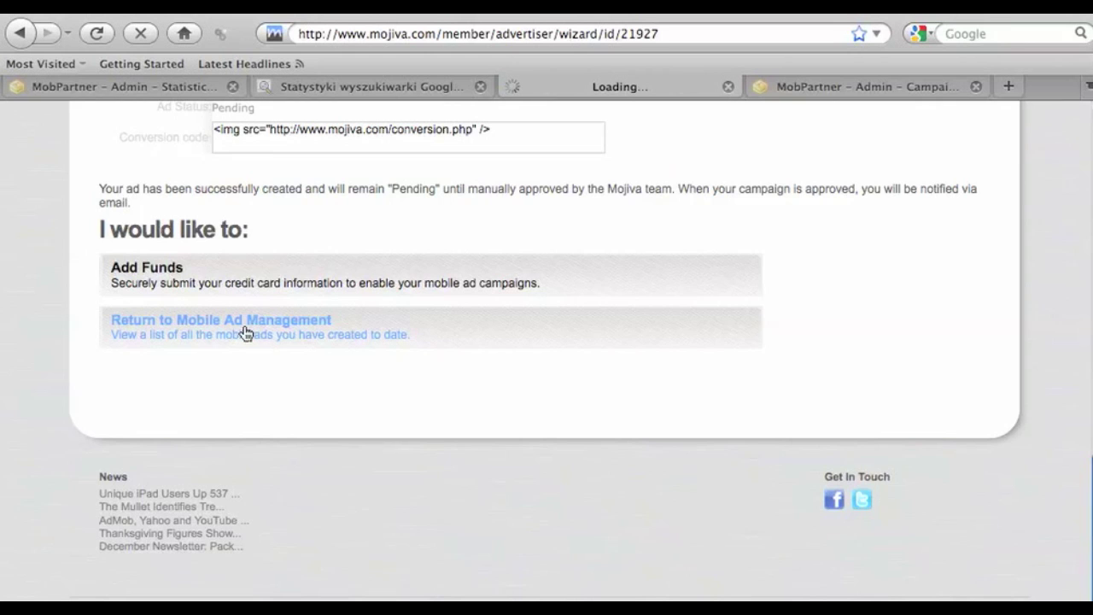
scroll(372, 330, "down", 5)
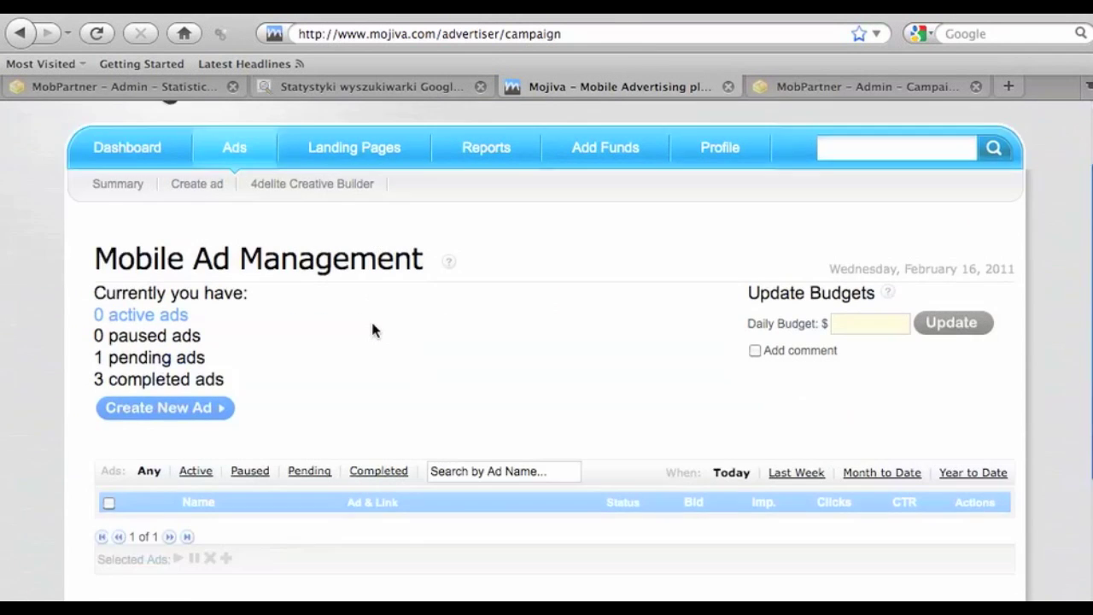
scroll(372, 330, "down", 1)
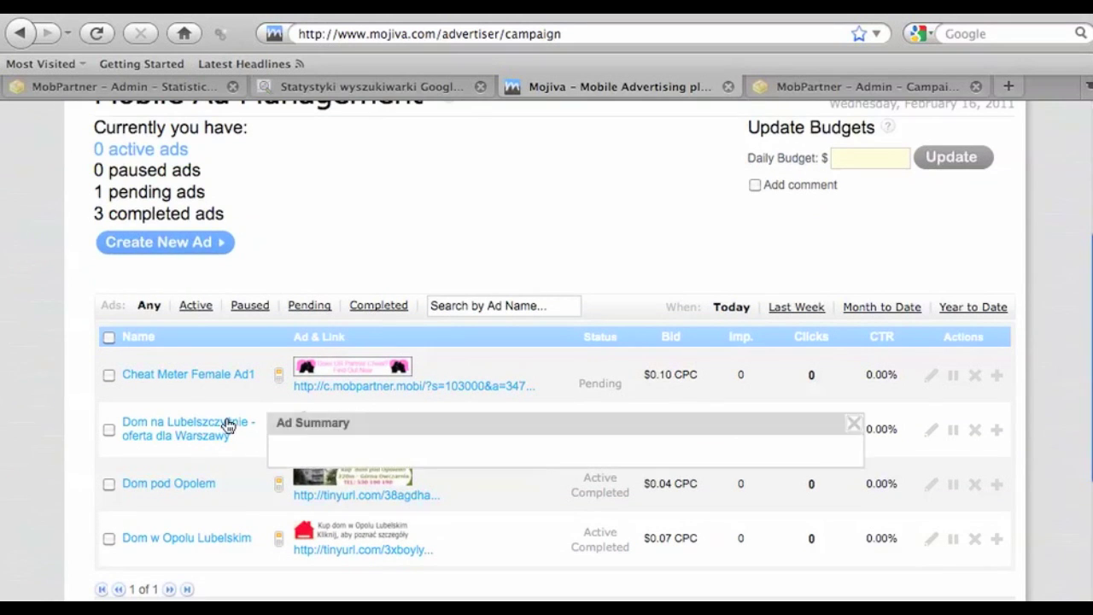
scroll(226, 423, "up", 5)
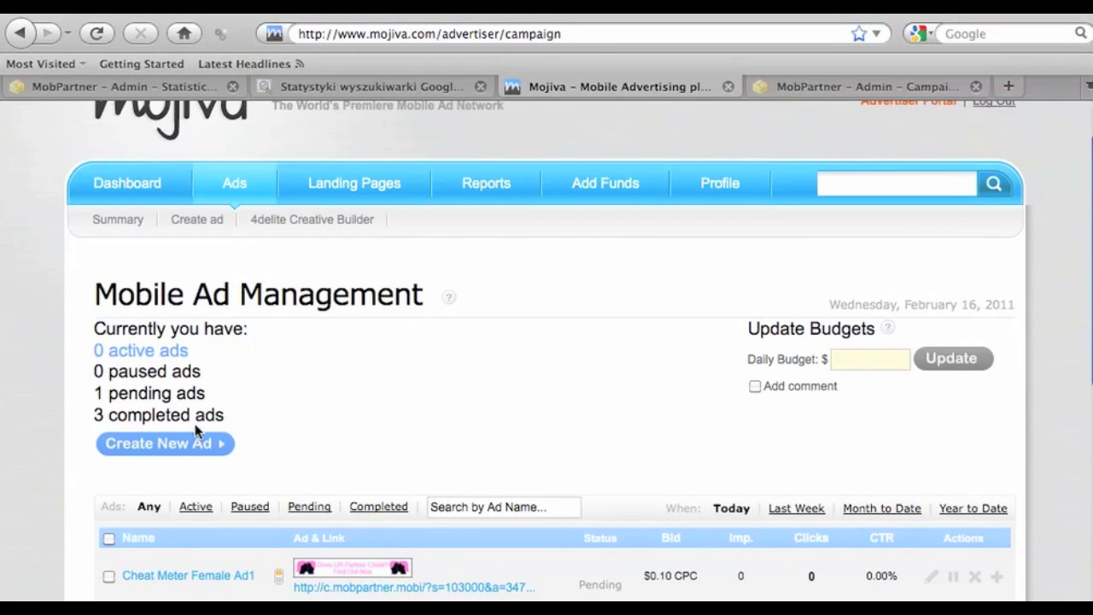
mouse_move(188, 576)
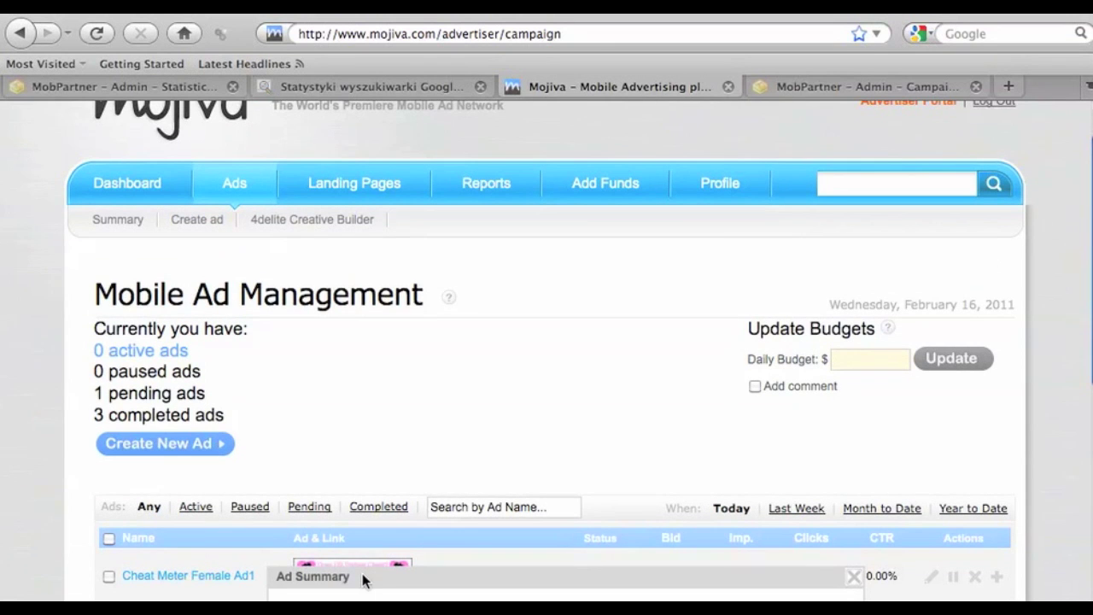
scroll(362, 579, "down", 3)
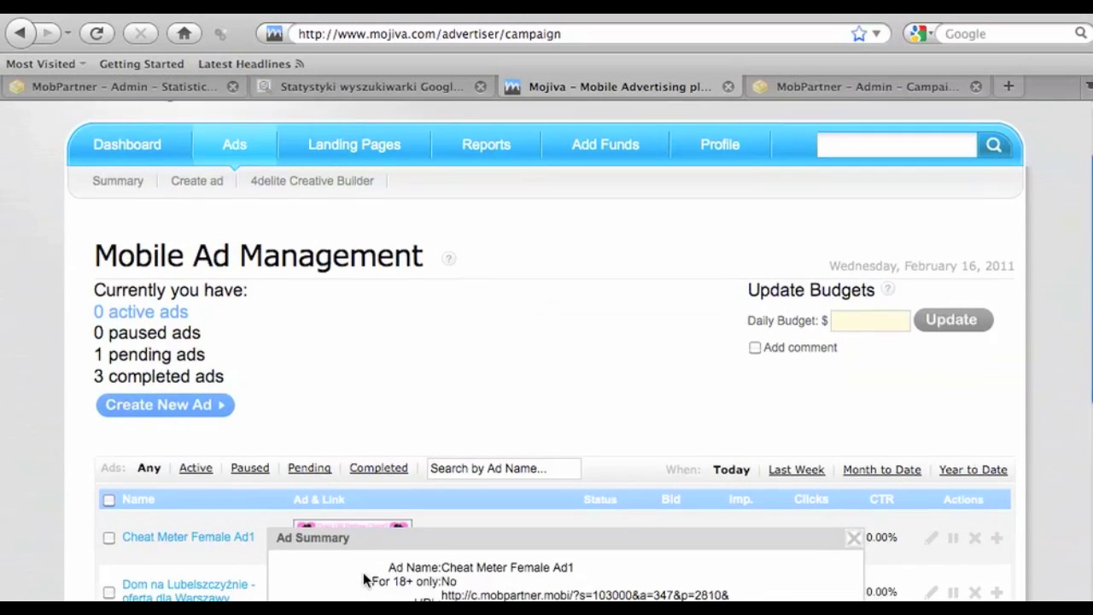
scroll(362, 579, "down", 5)
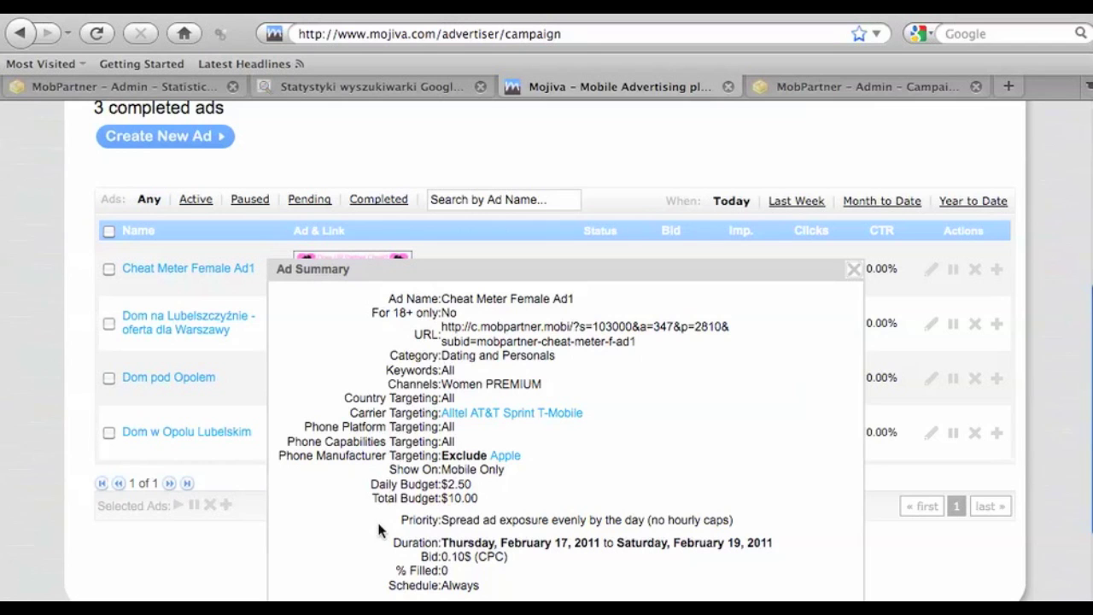
scroll(380, 529, "up", 3)
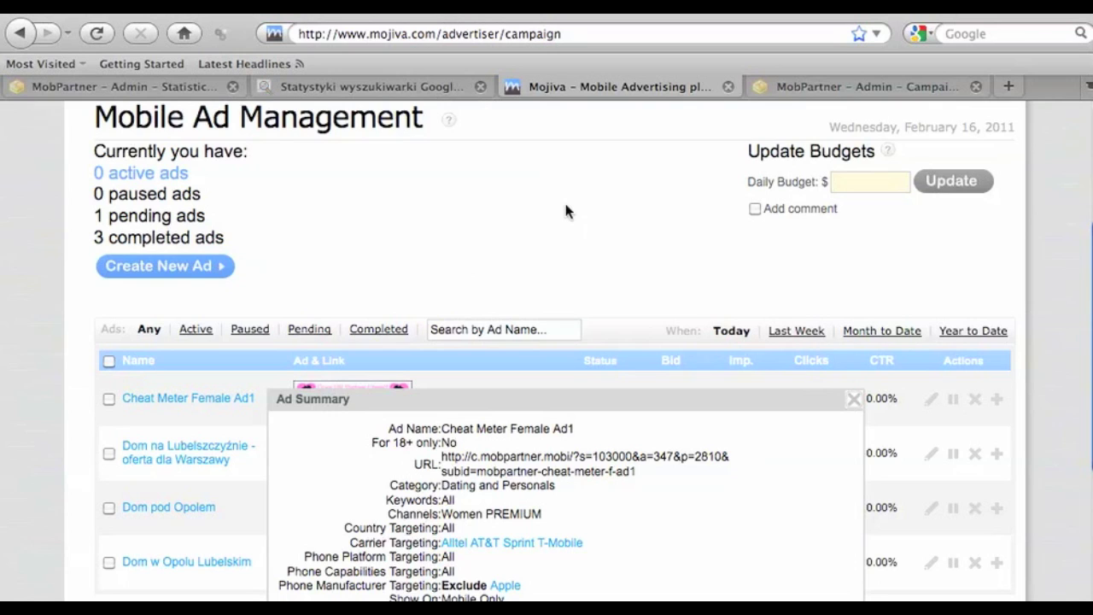
left_click(853, 399)
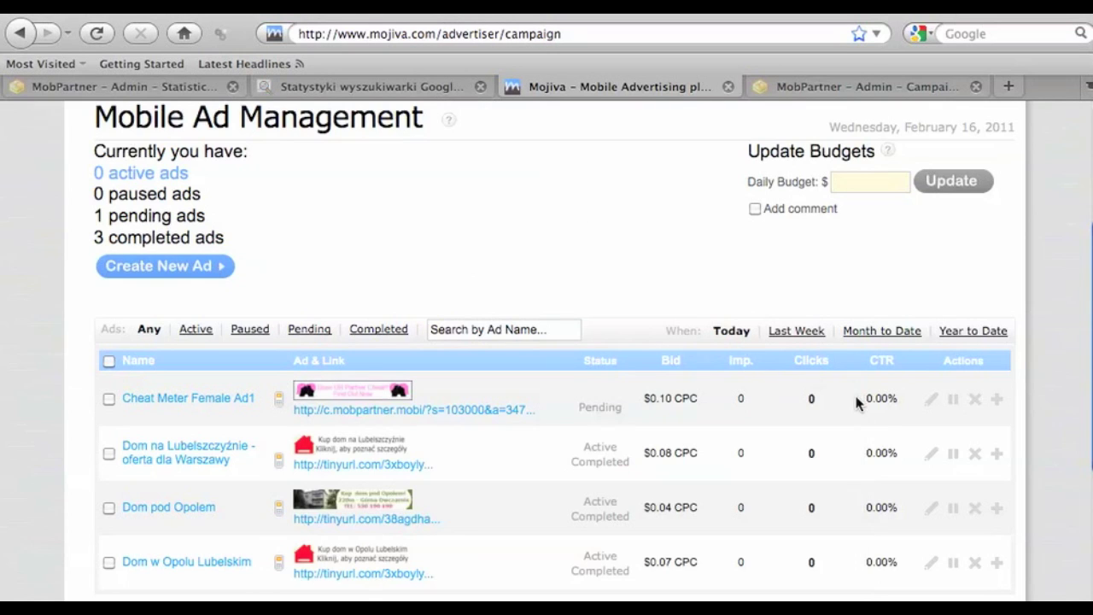
Copy the ad Cheat Meter Female Ad1 under the name "Cheat Meter Female Ad2" and save the copy
left_click(189, 401)
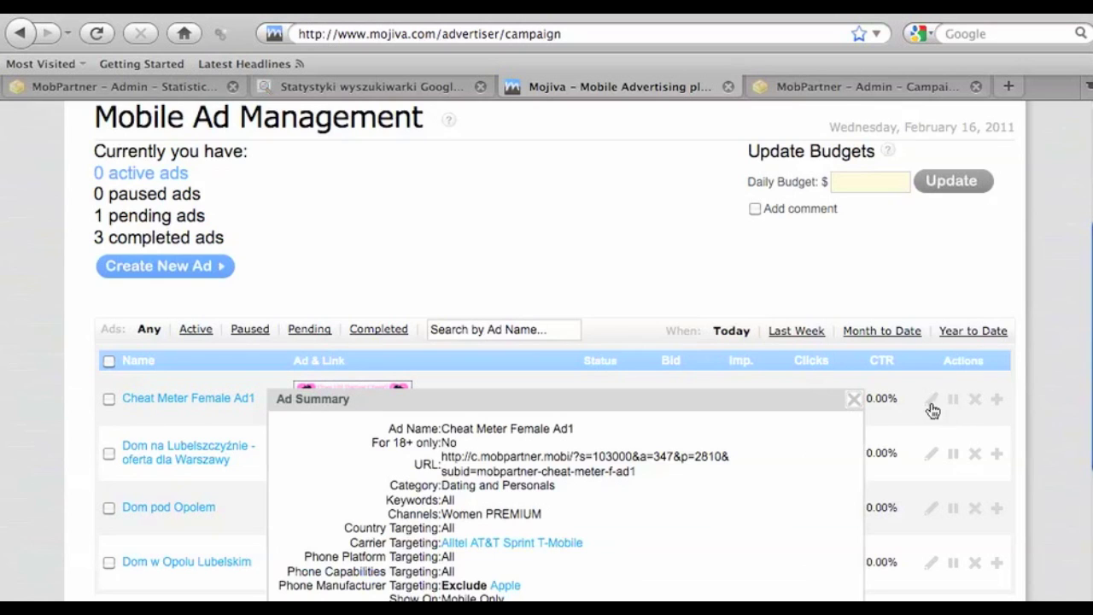
left_click(995, 404)
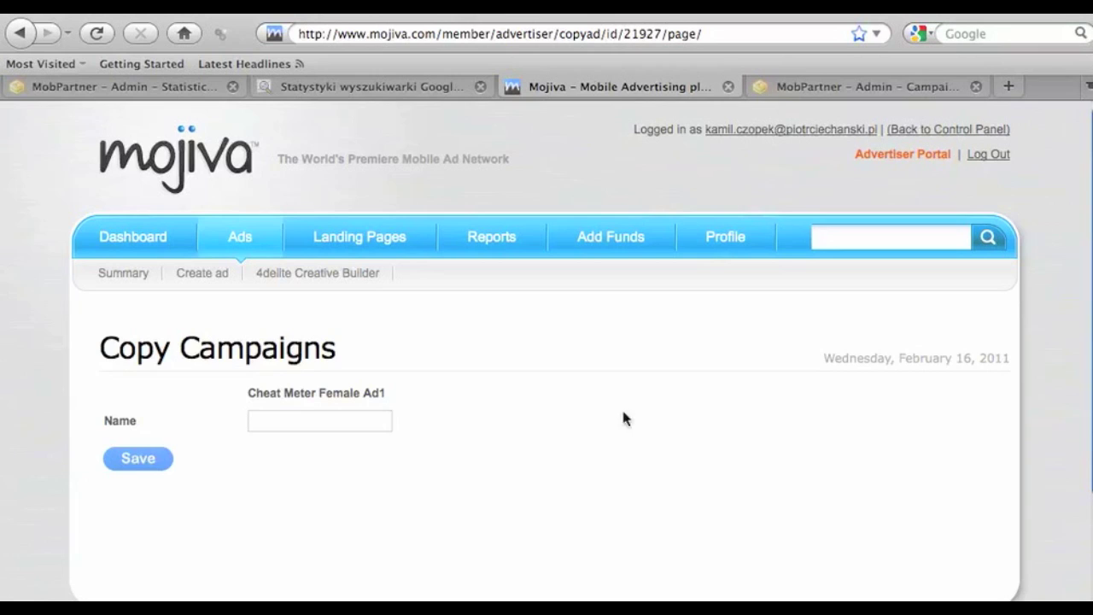
left_click(293, 419)
type("Cheat Meter Female Ad2")
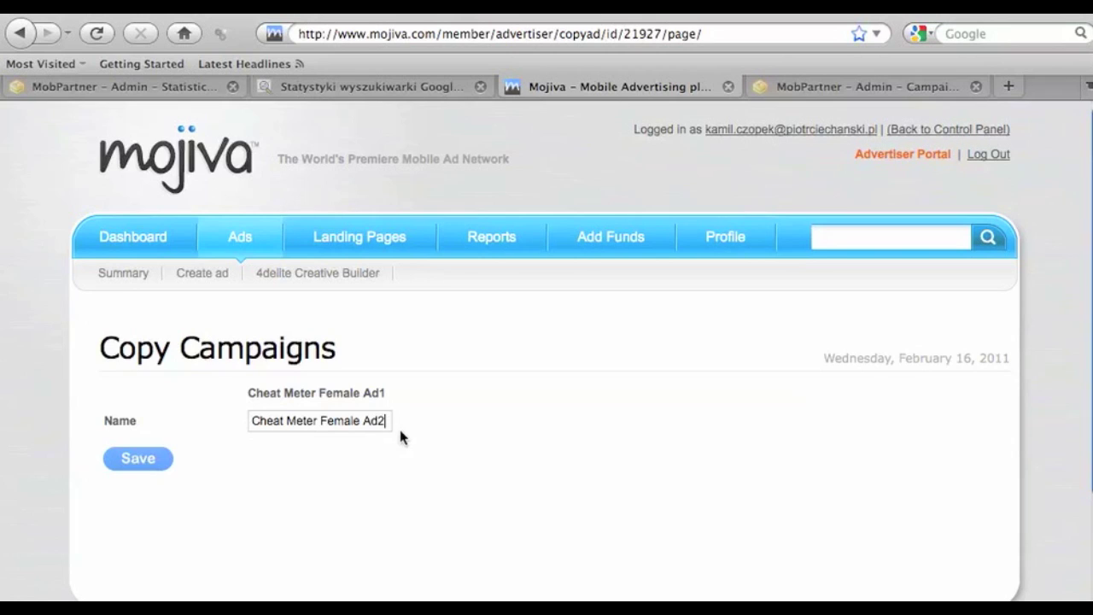
left_click(129, 461)
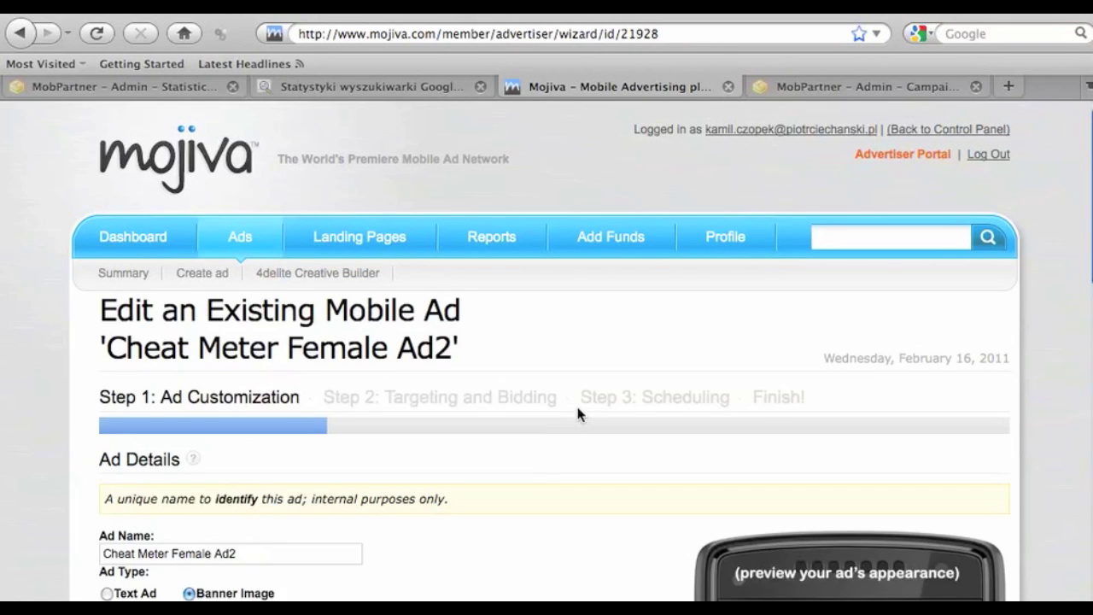
Replace the copied ad's 300x50 banner by uploading Partner_Cheat_2_300.jpg from the Cheat meter folder
scroll(577, 414, "down", 5)
scroll(577, 414, "down", 2)
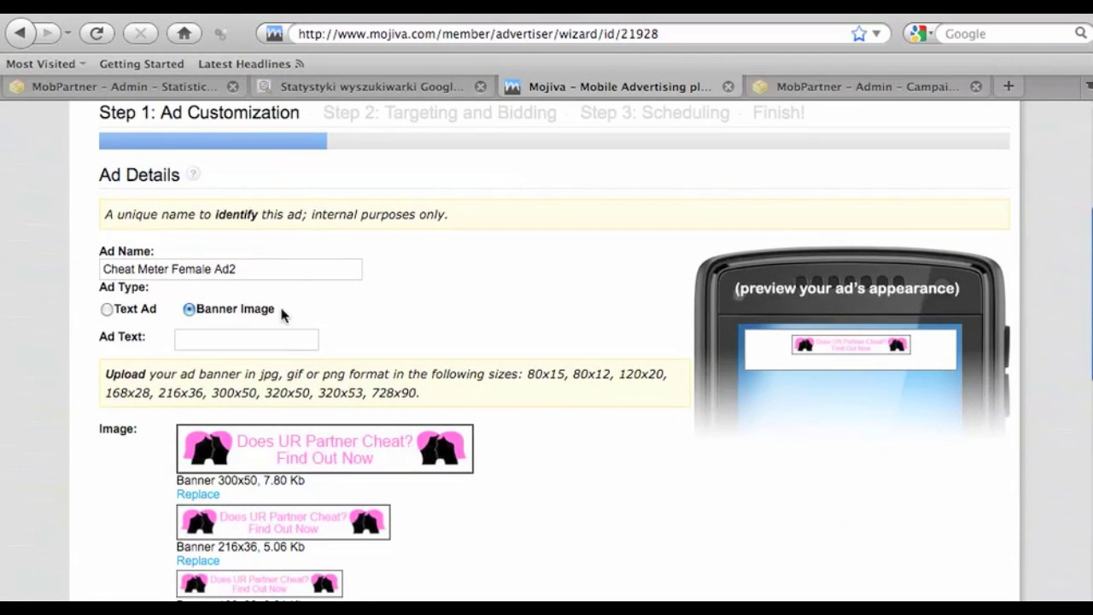
scroll(282, 315, "down", 5)
scroll(282, 314, "up", 3)
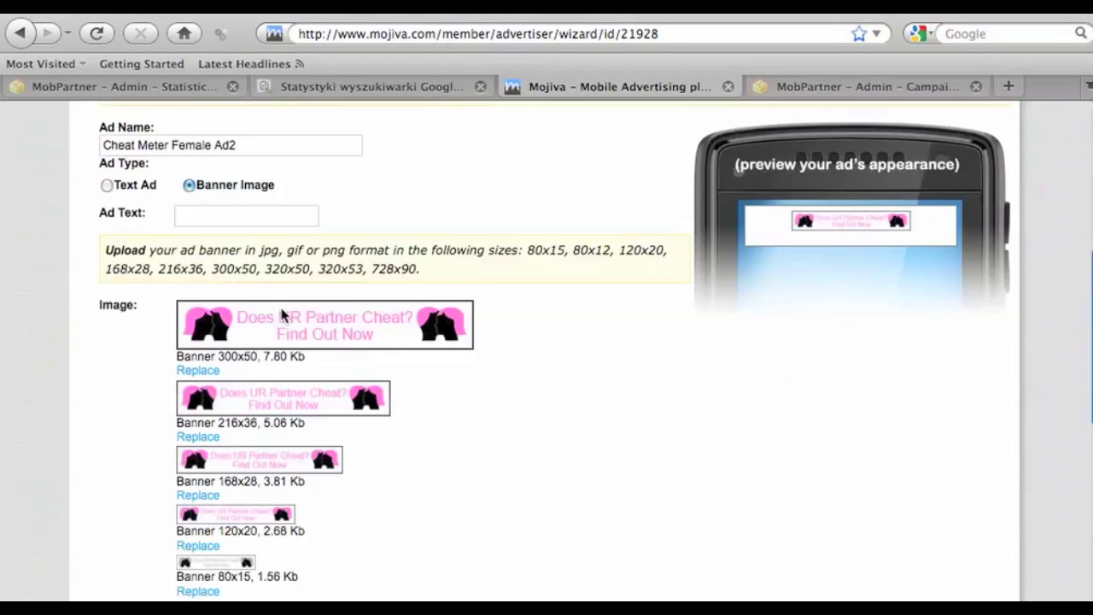
scroll(282, 314, "up", 1)
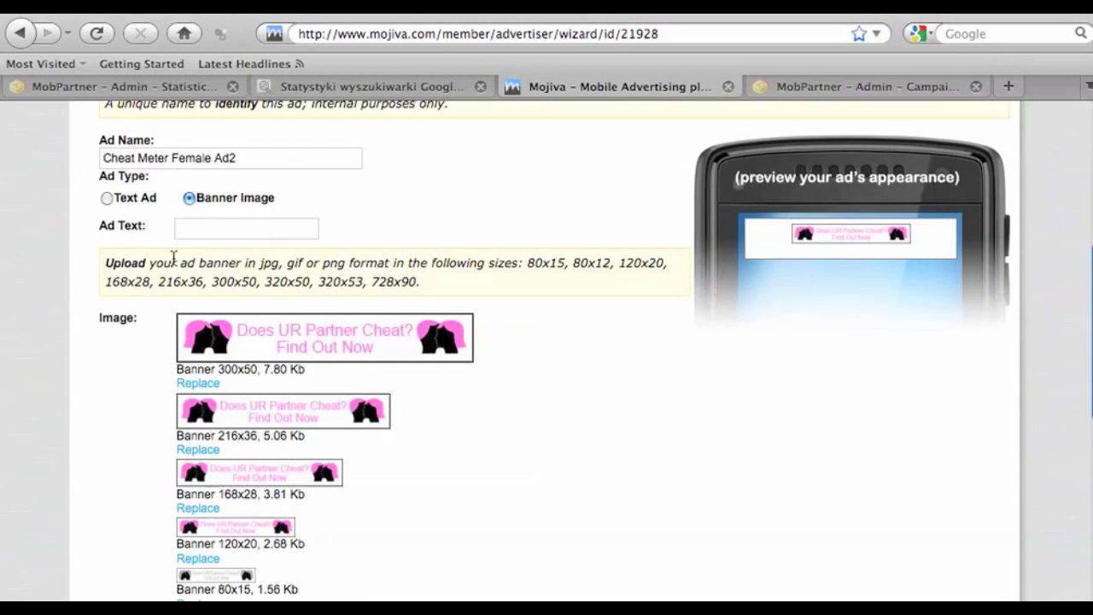
scroll(214, 277, "down", 3)
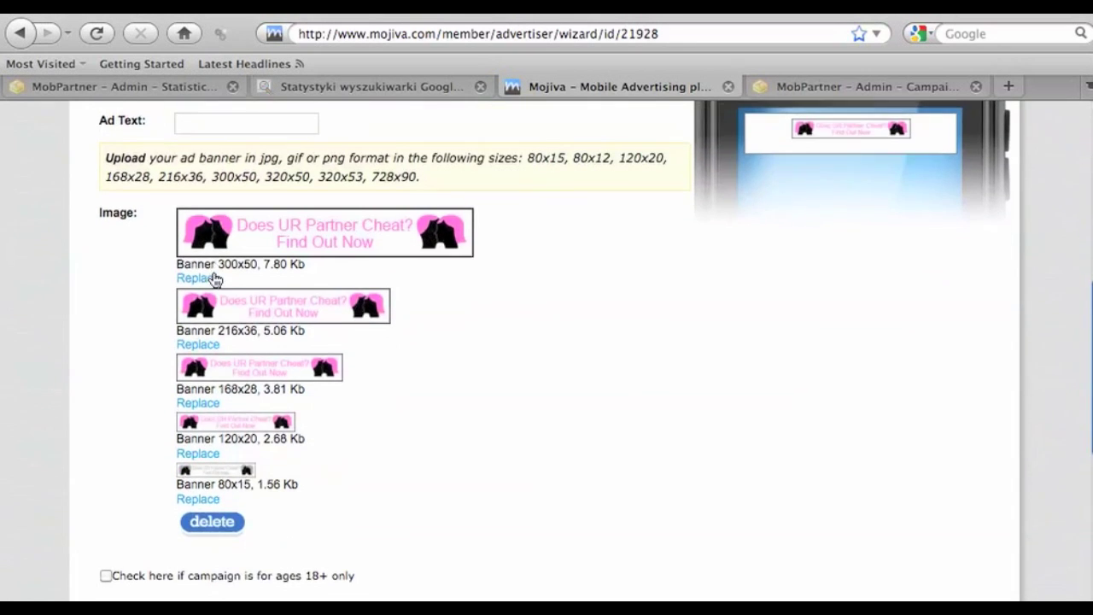
scroll(215, 282, "down", 2)
left_click(205, 224)
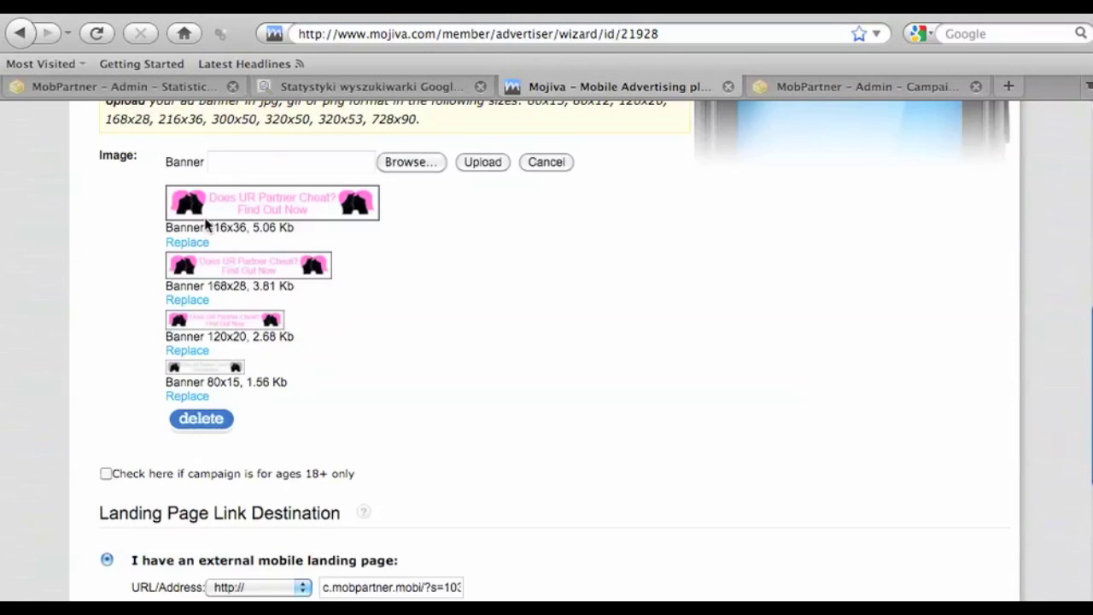
left_click(415, 166)
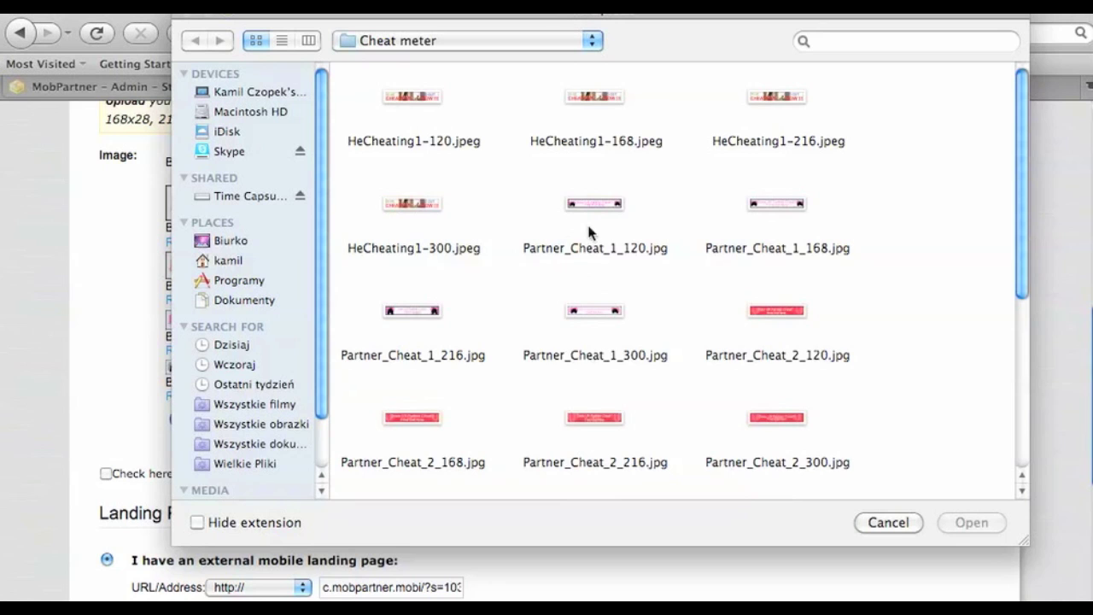
scroll(589, 233, "down", 2)
left_click(778, 403)
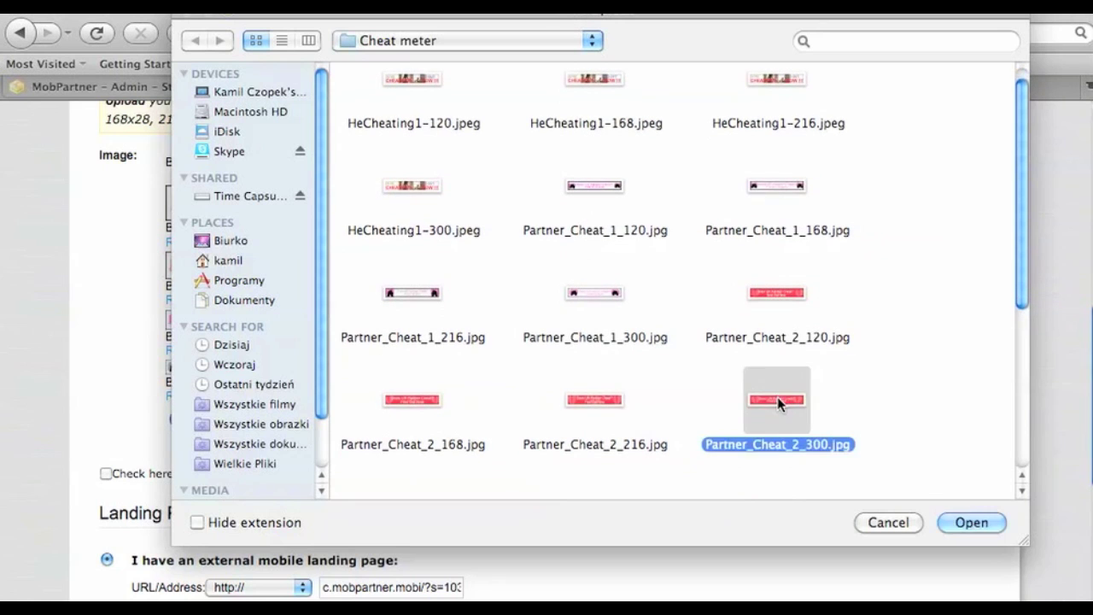
left_click(971, 522)
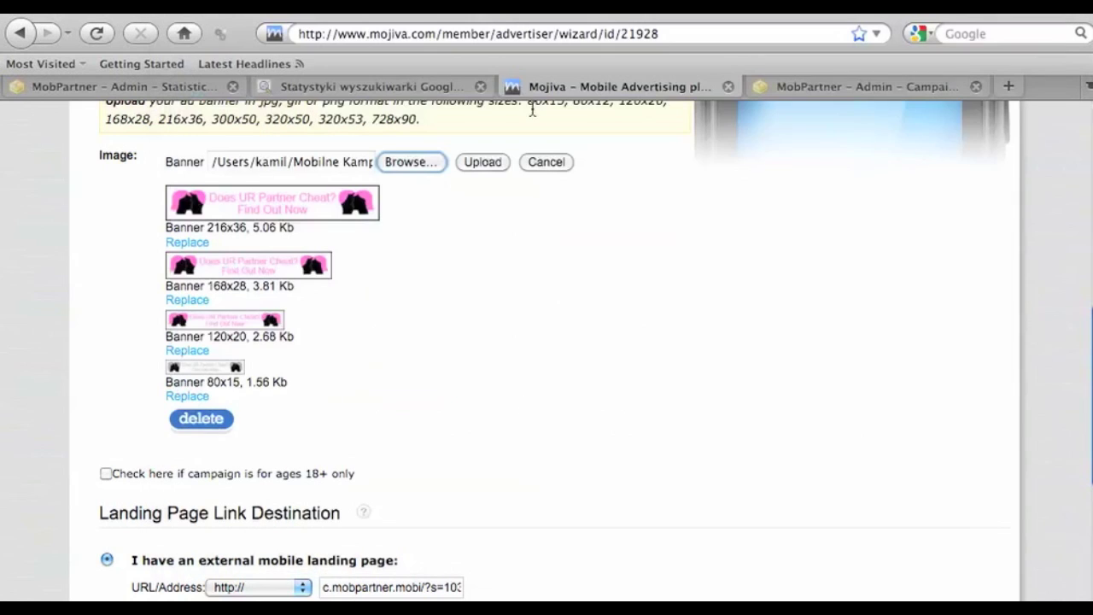
left_click(482, 162)
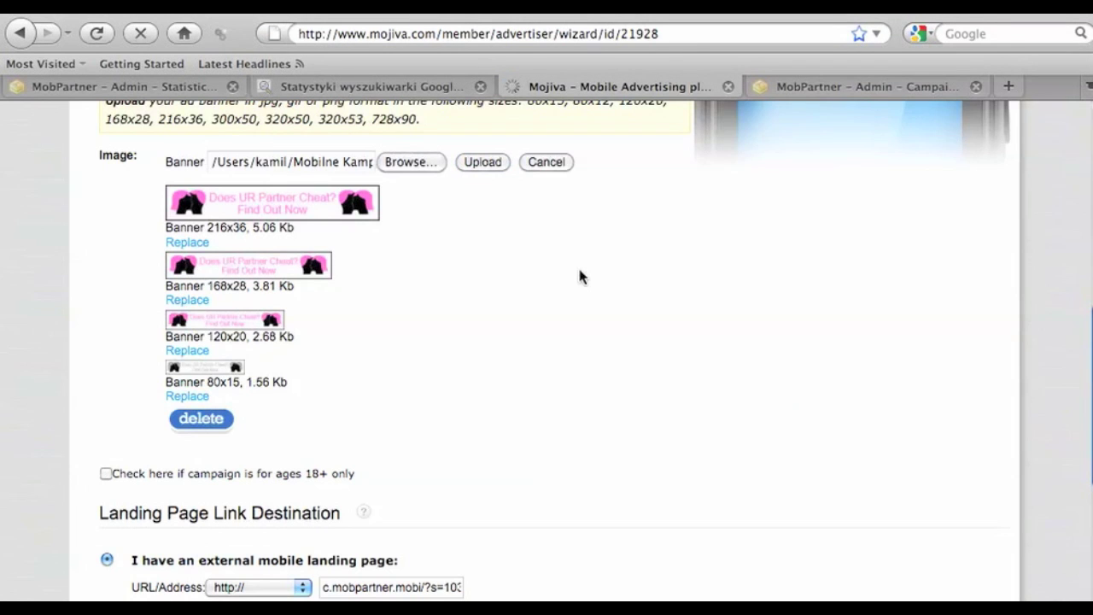
Delete the whole set of banner images from Cheat Meter Female Ad2 and confirm the deletion
scroll(579, 276, "down", 10)
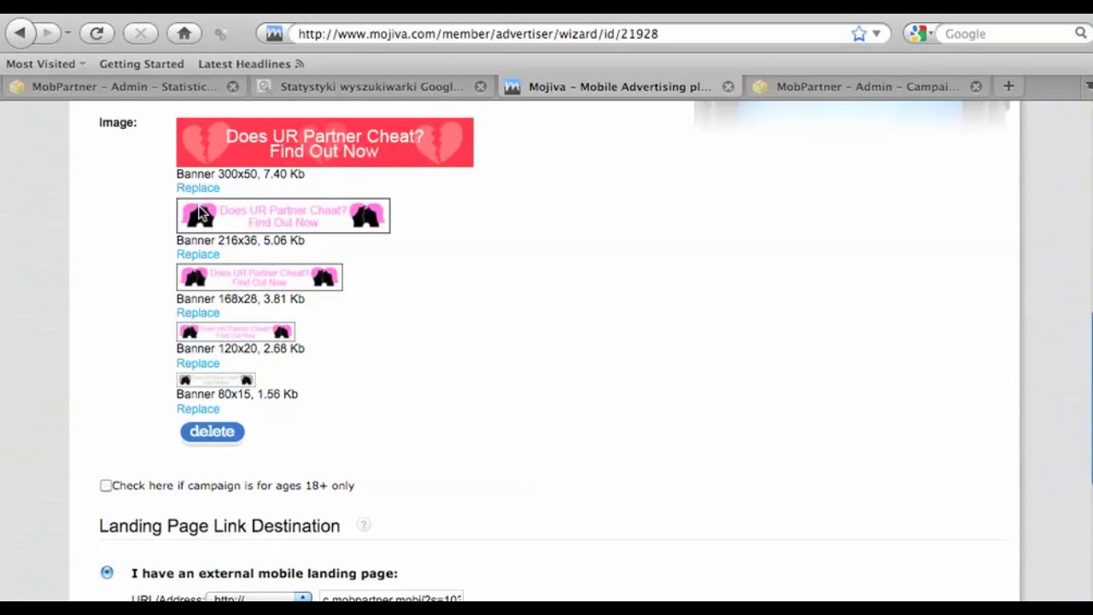
left_click(212, 440)
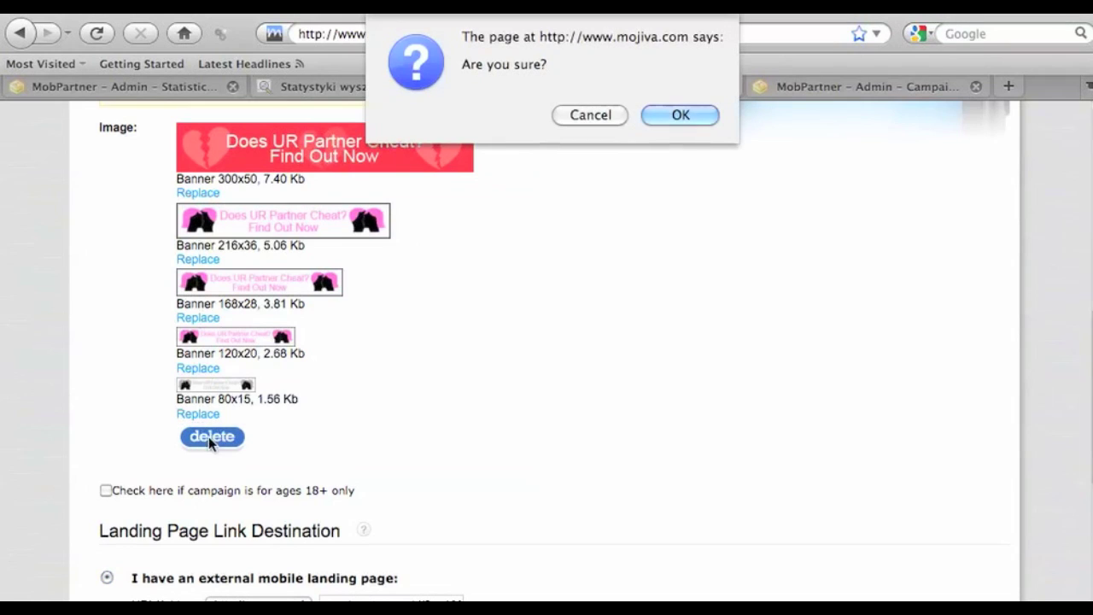
left_click(679, 115)
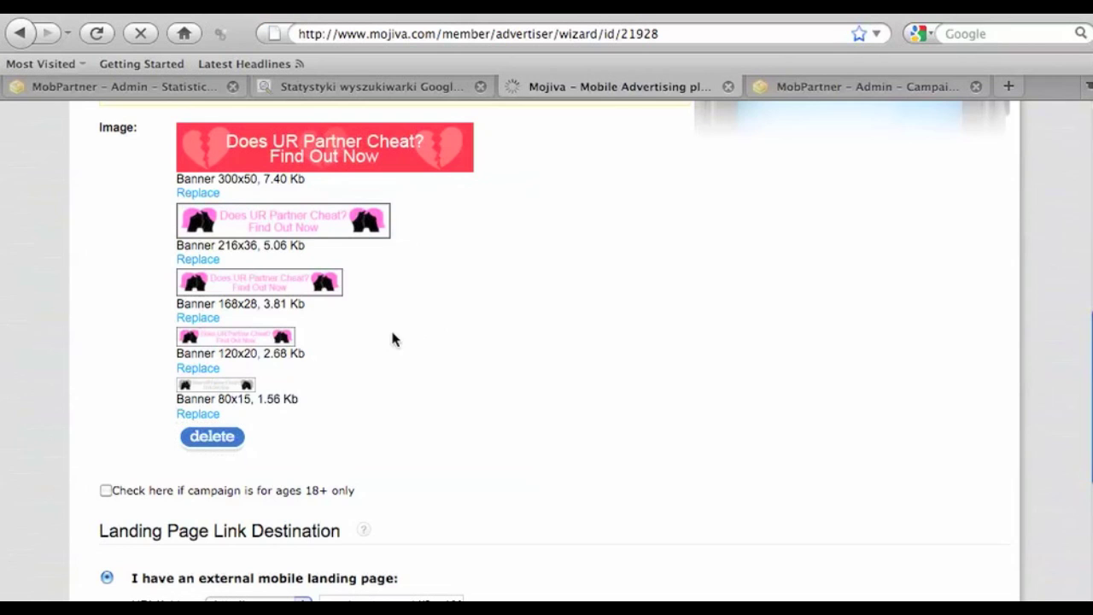
Upload Partner_Cheat_2_300.jpg from the Cheat meter folder as the banner image of Cheat Meter Female Ad2
scroll(389, 341, "down", 10)
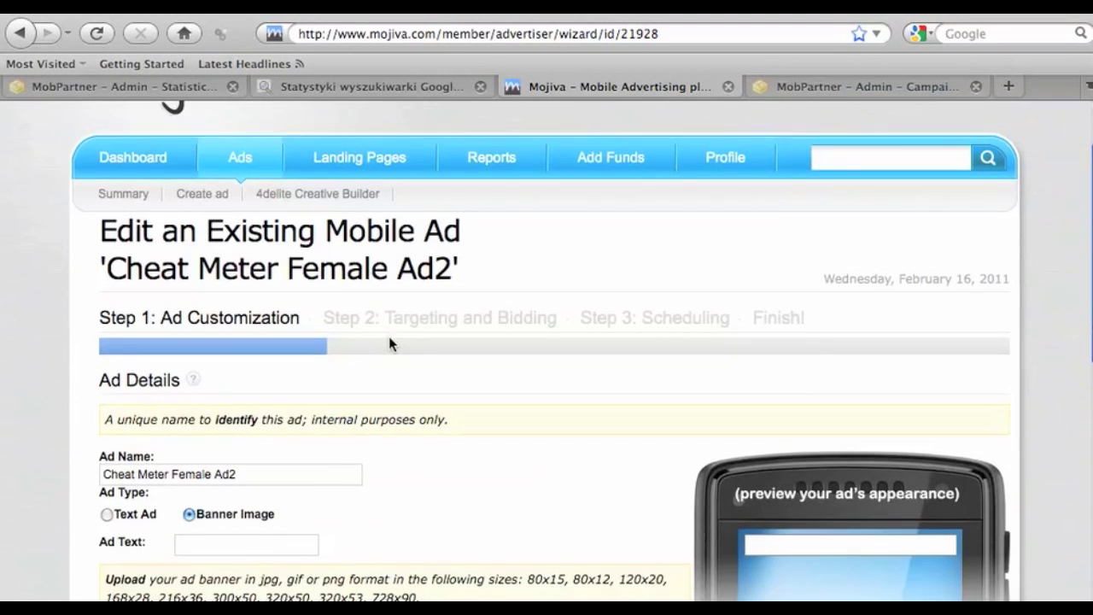
scroll(389, 344, "down", 1)
left_click(364, 237)
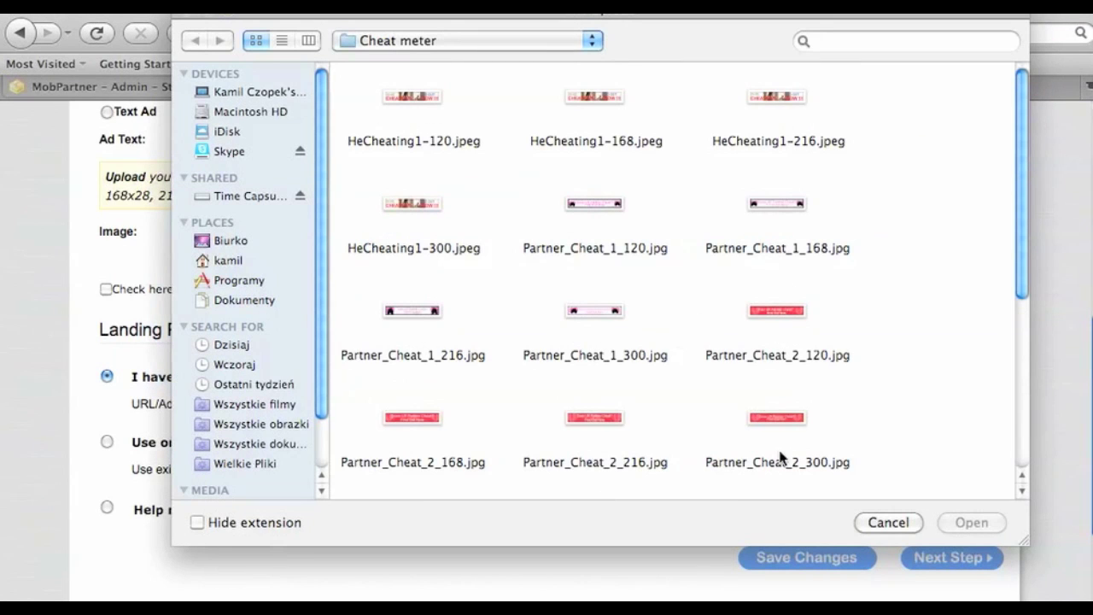
left_click(781, 439)
left_click(969, 522)
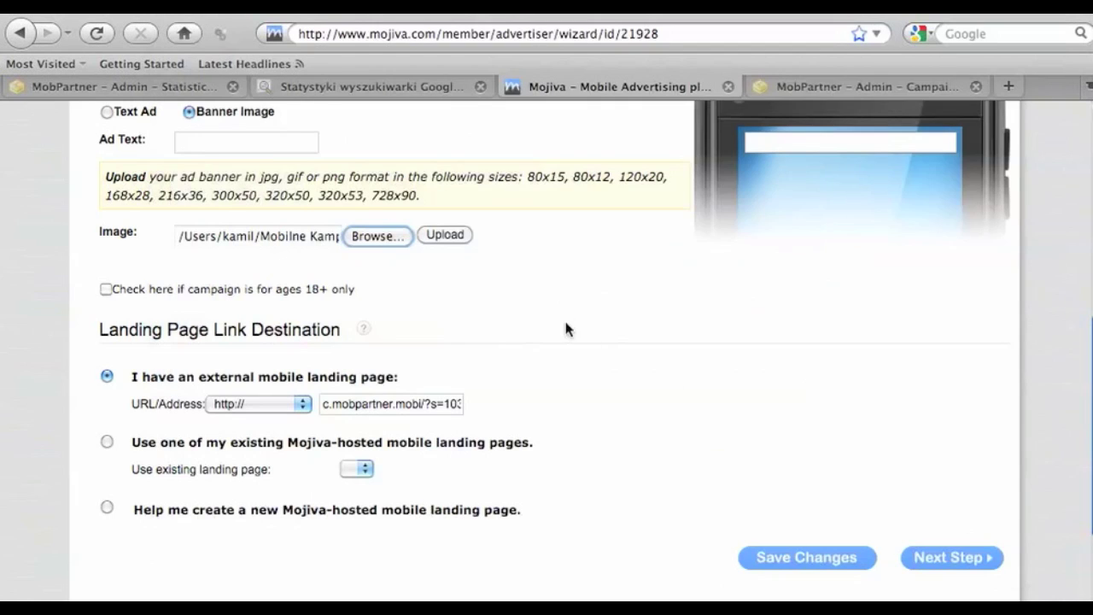
left_click(442, 236)
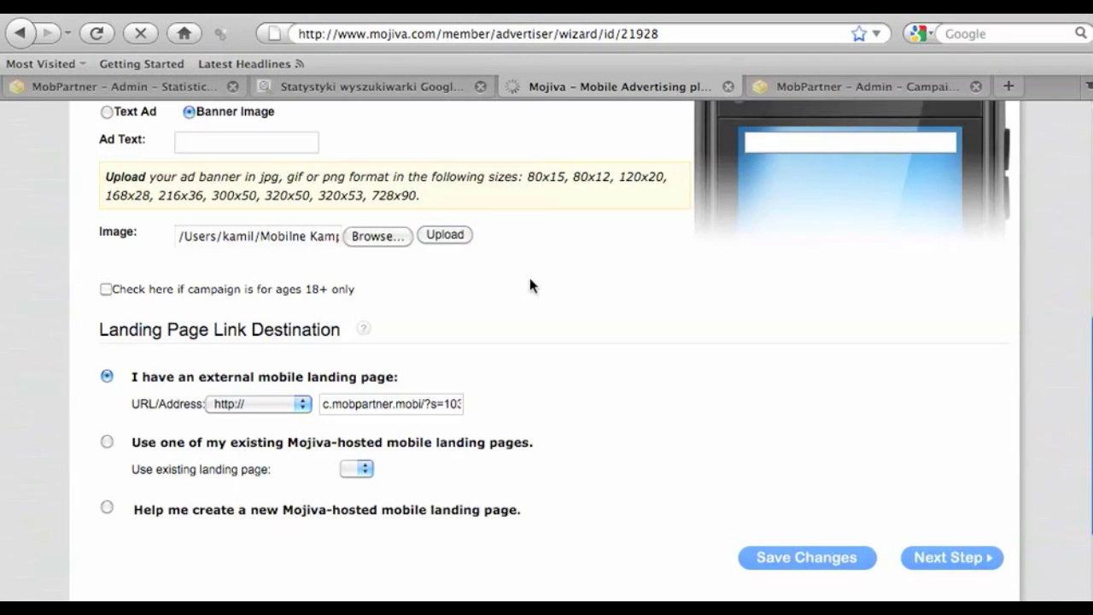
scroll(490, 335, "down", 3)
scroll(489, 336, "down", 4)
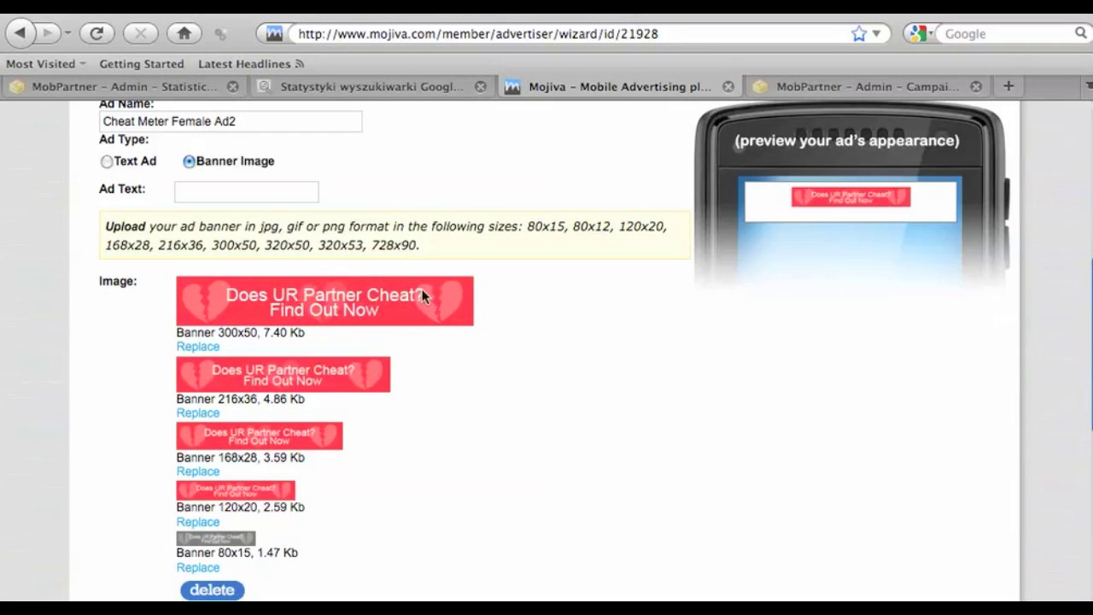
Change the end of the external landing page URL to cheat-meter-f-ad2 and save the ad changes
scroll(411, 289, "down", 3)
scroll(411, 293, "up", 6)
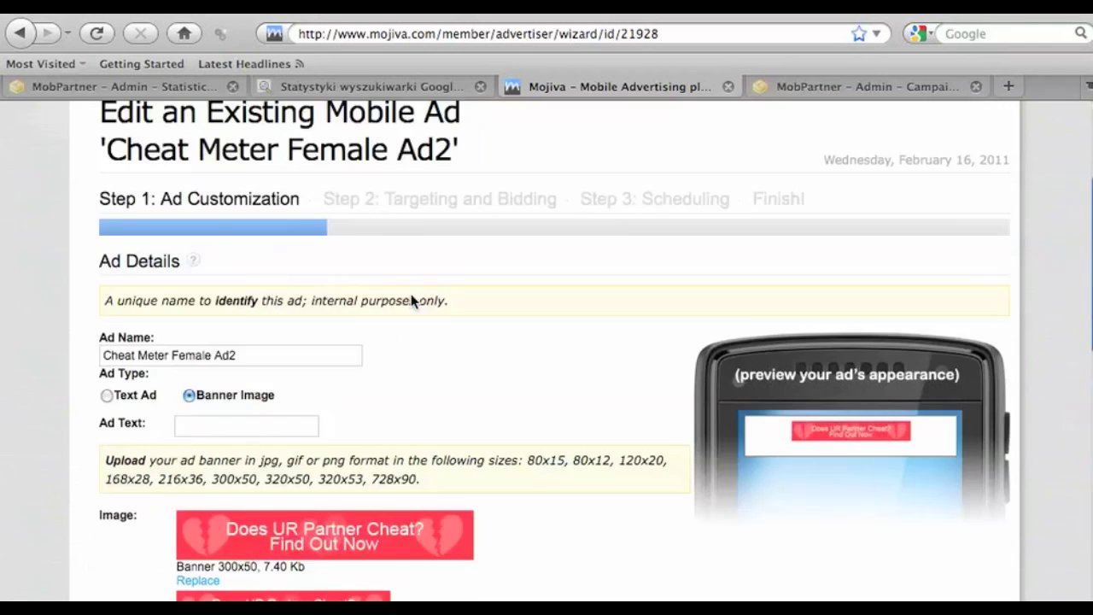
scroll(411, 293, "down", 10)
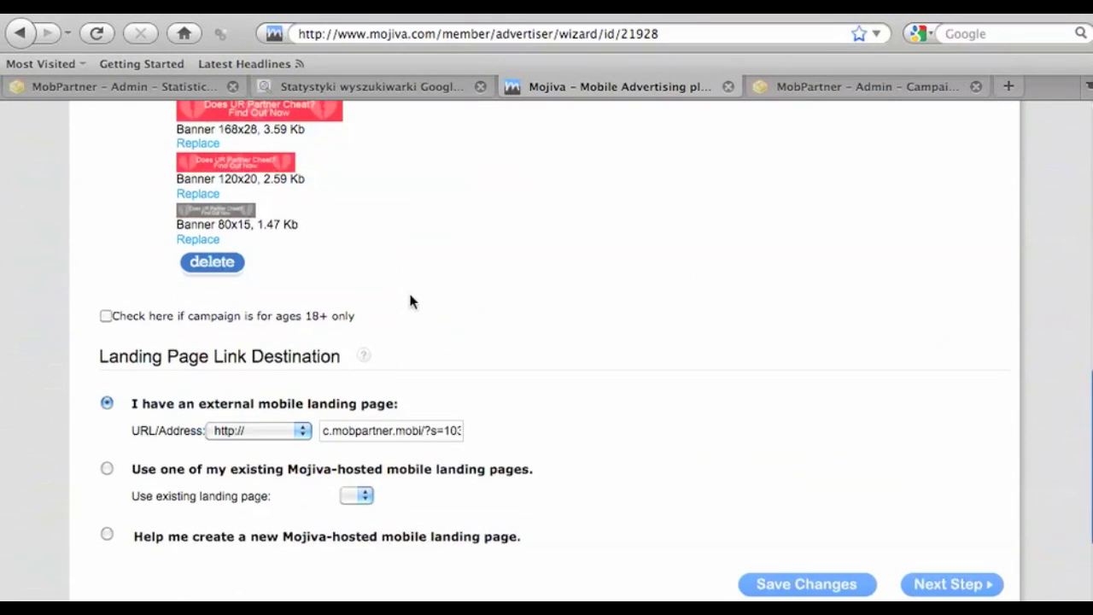
left_click(377, 430)
key("End")
key("BackSpace")
type("2")
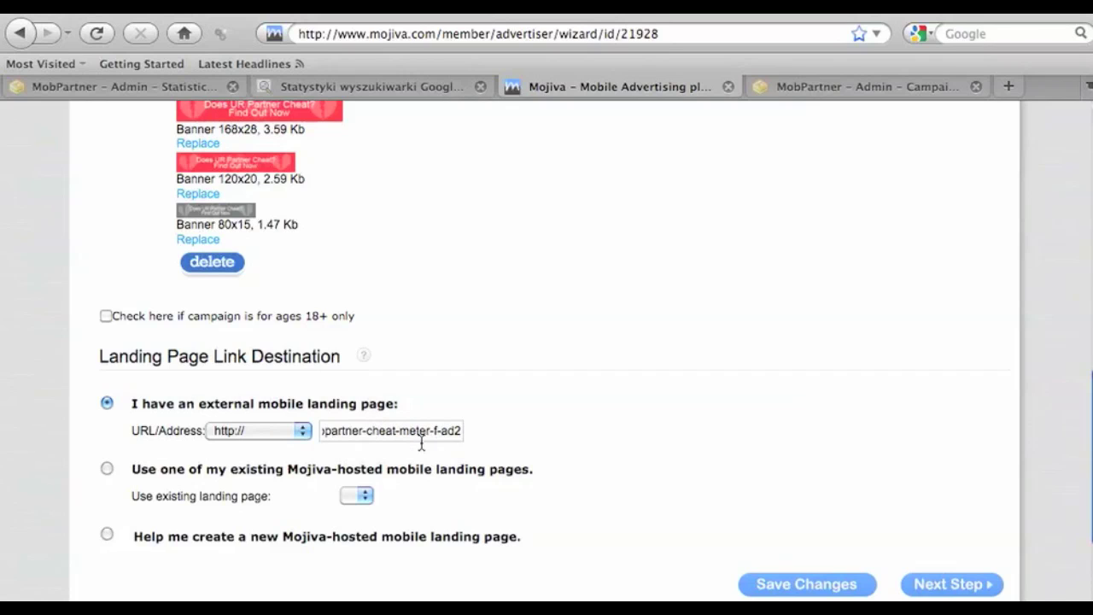
scroll(375, 477, "down", 3)
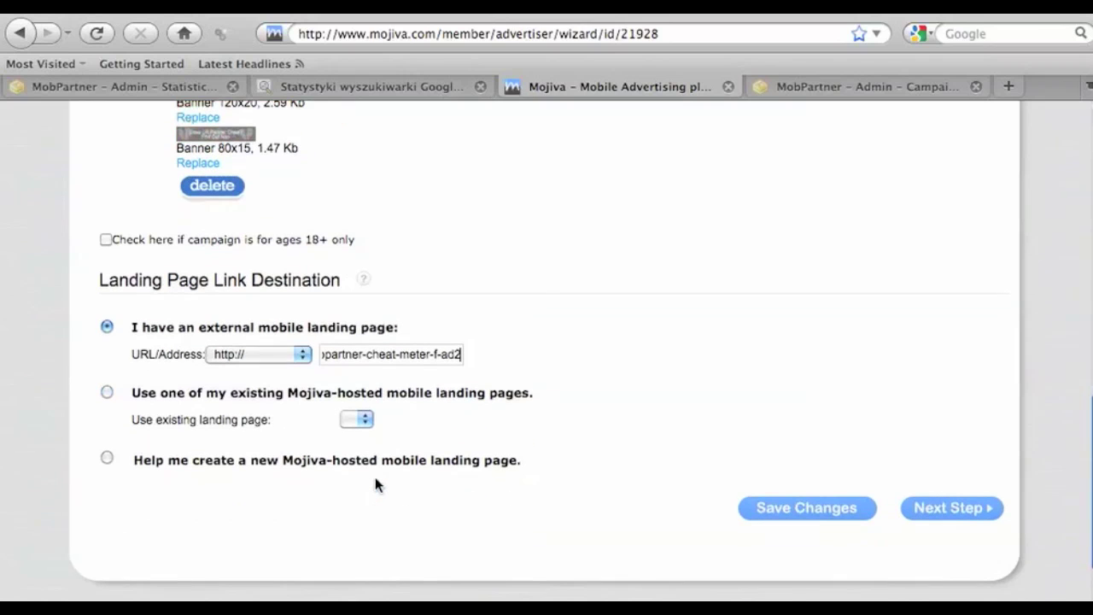
left_click(828, 514)
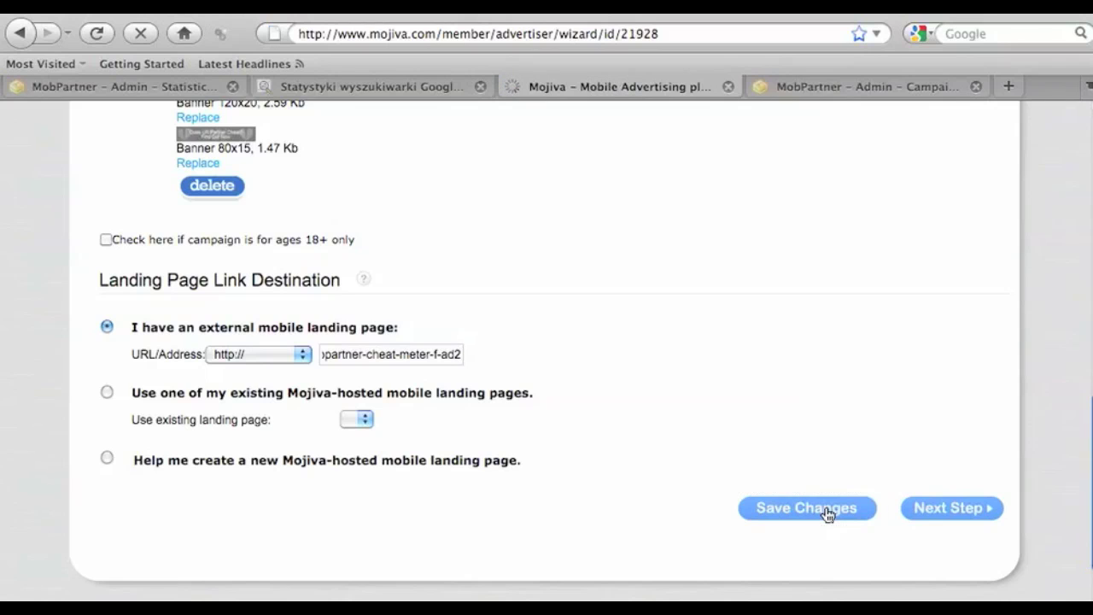
Proceed to Targeting and Bidding, keep the copied settings and try to go straight to the final confirmation
scroll(826, 512, "down", 8)
scroll(825, 512, "down", 10)
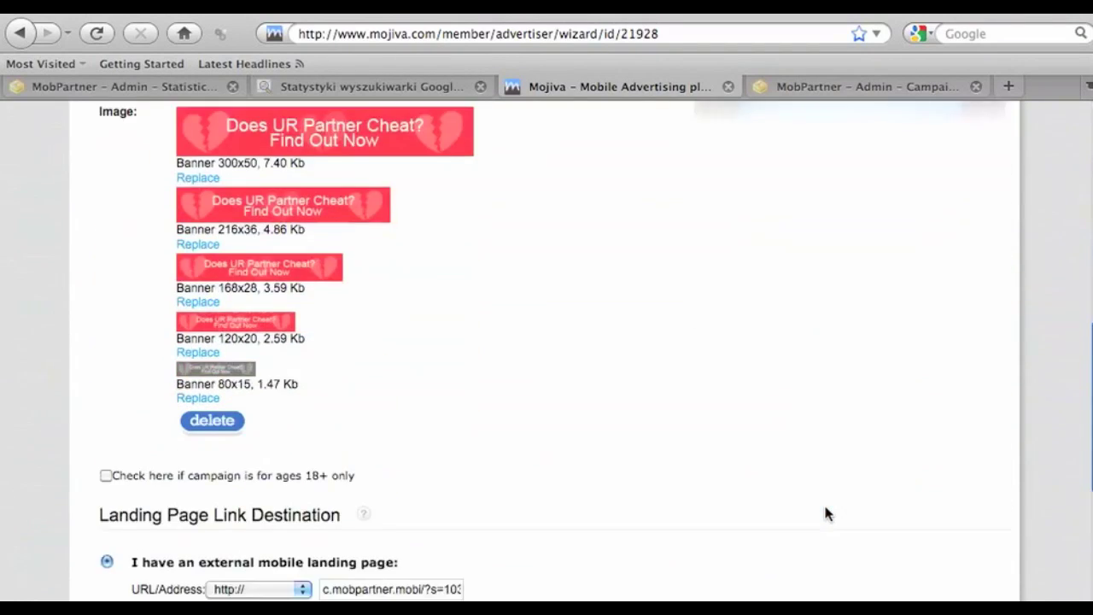
left_click(924, 365)
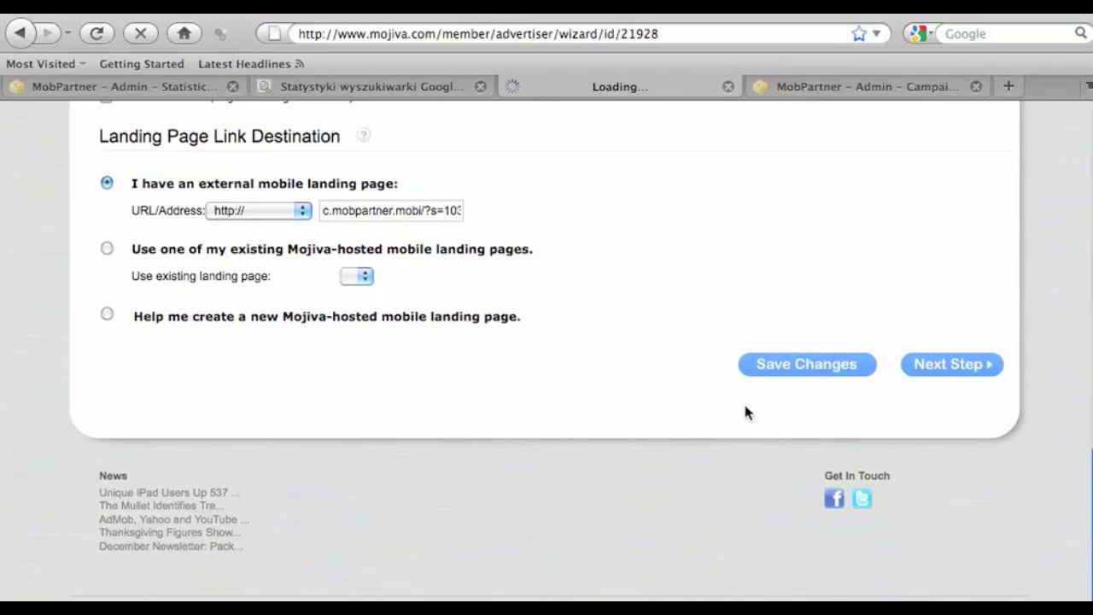
scroll(745, 408, "down", 15)
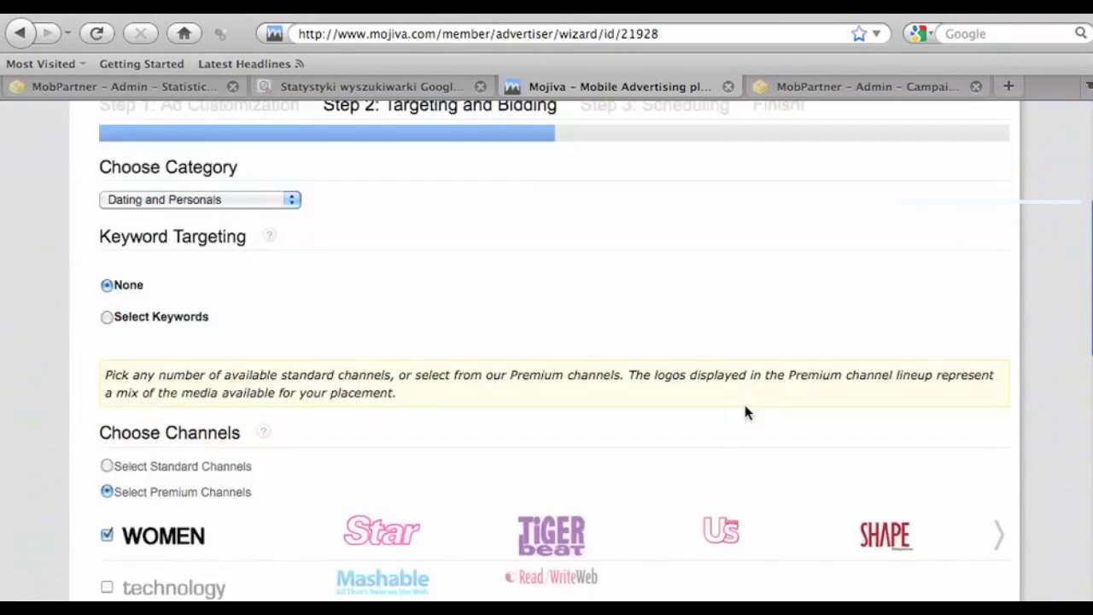
scroll(745, 411, "down", 1)
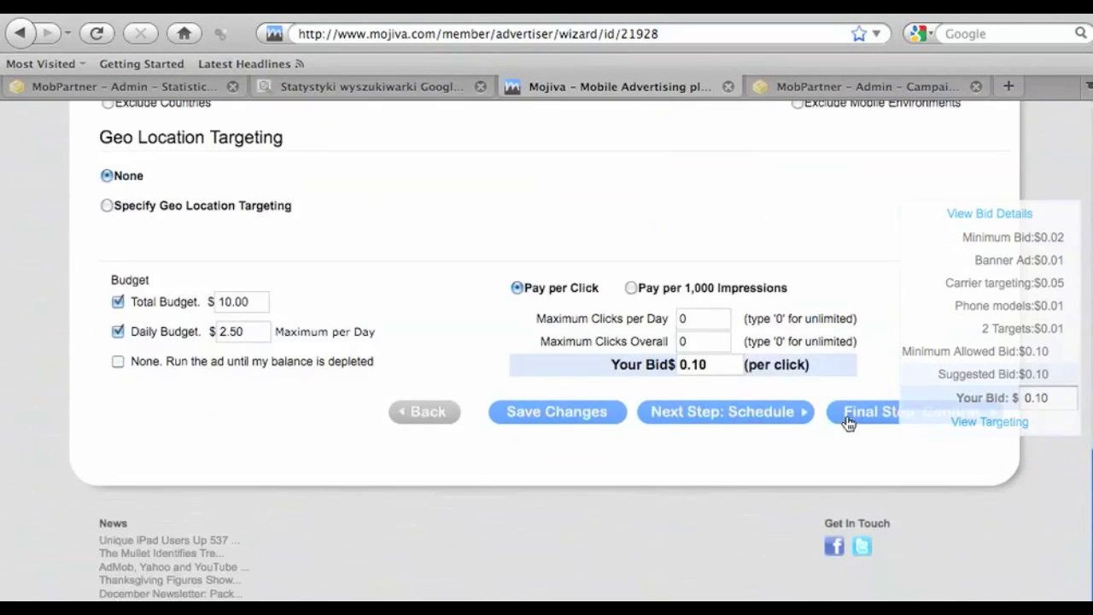
left_click(854, 417)
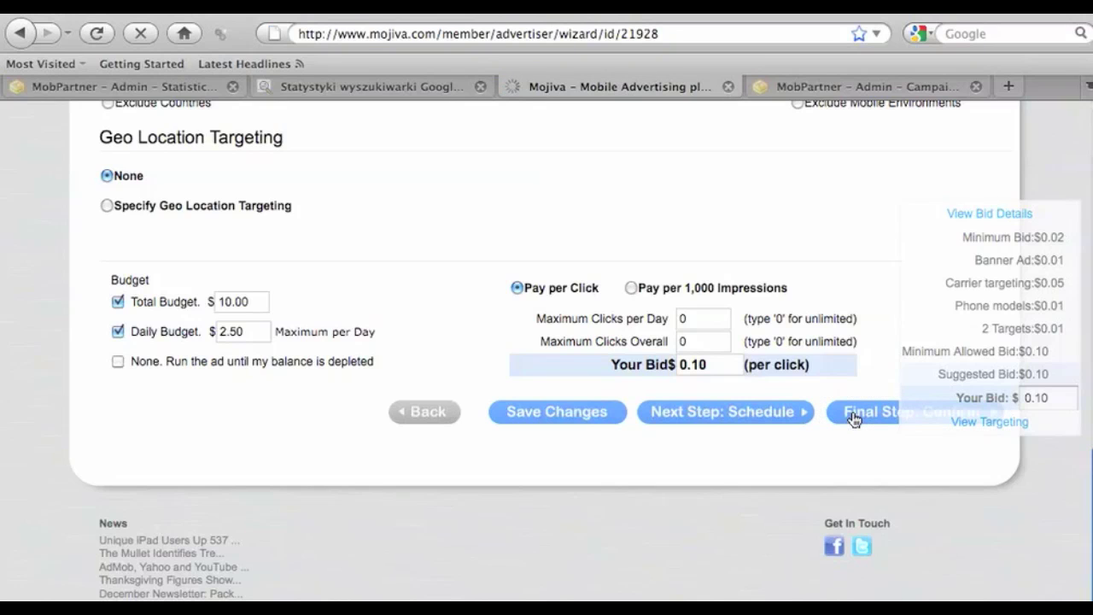
Set the daily budget of Cheat Meter Female Ad2 to $5 and proceed to the final confirmation
scroll(410, 505, "down", 4)
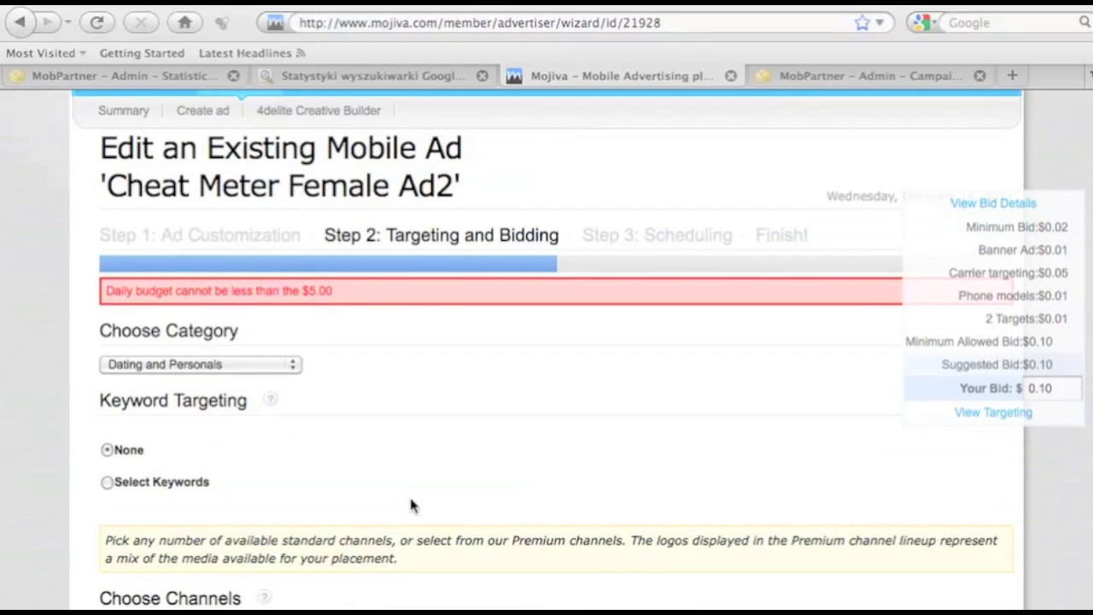
scroll(416, 453, "down", 3)
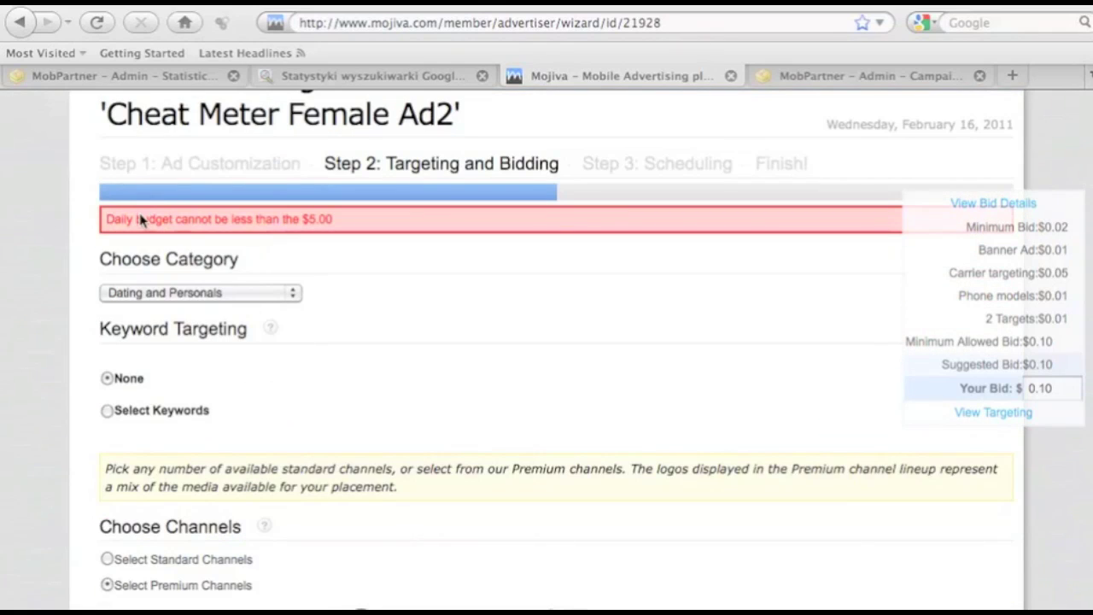
scroll(384, 235, "down", 3)
scroll(385, 235, "down", 15)
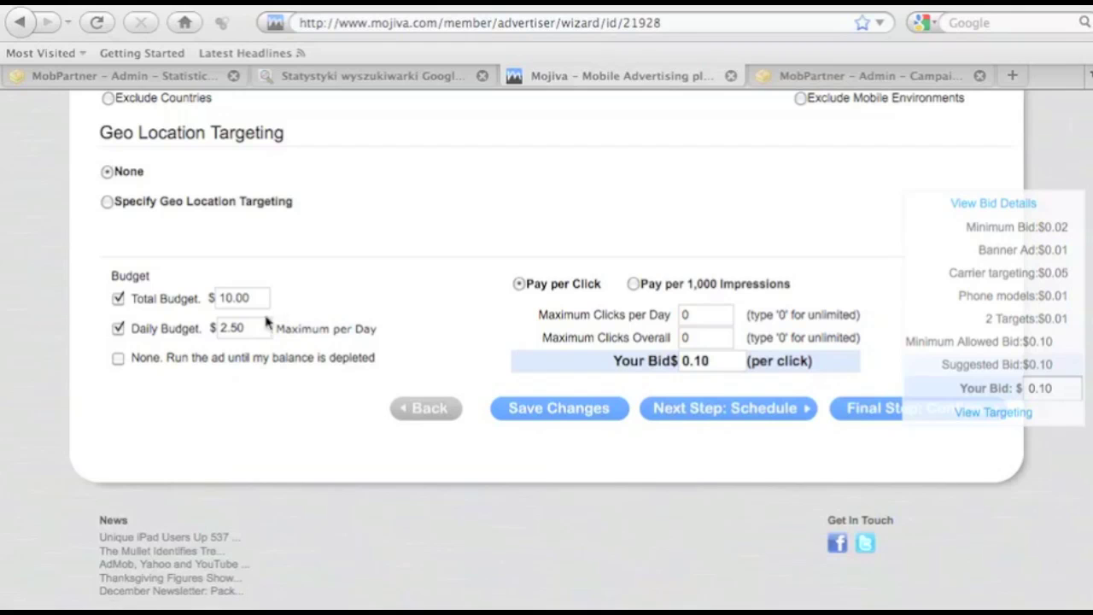
left_click_drag(258, 331, 173, 333)
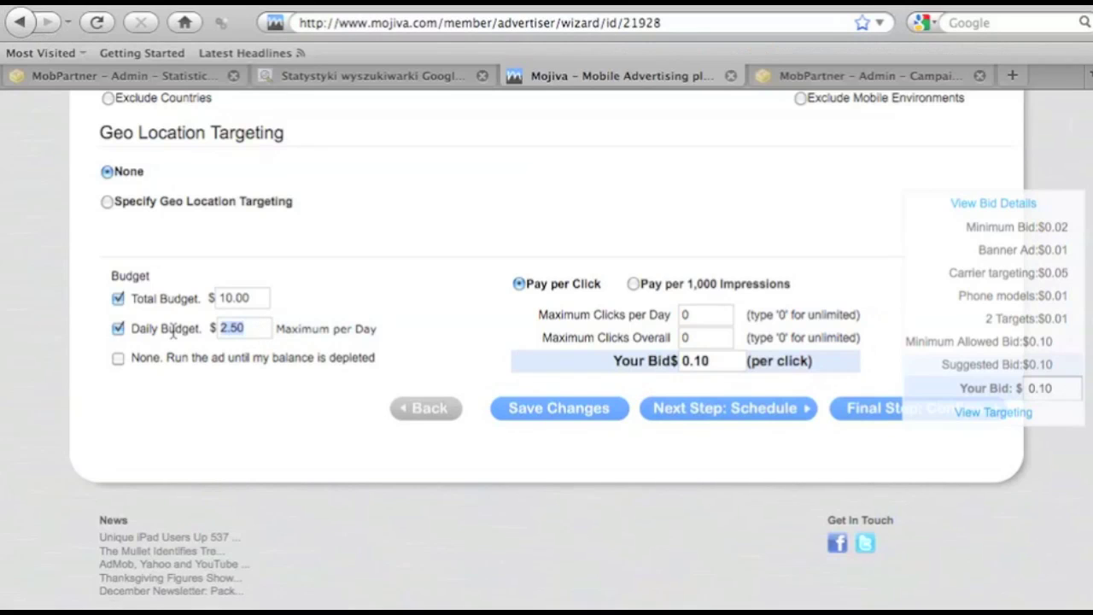
type("5")
key("Escape")
scroll(549, 242, "up", 5)
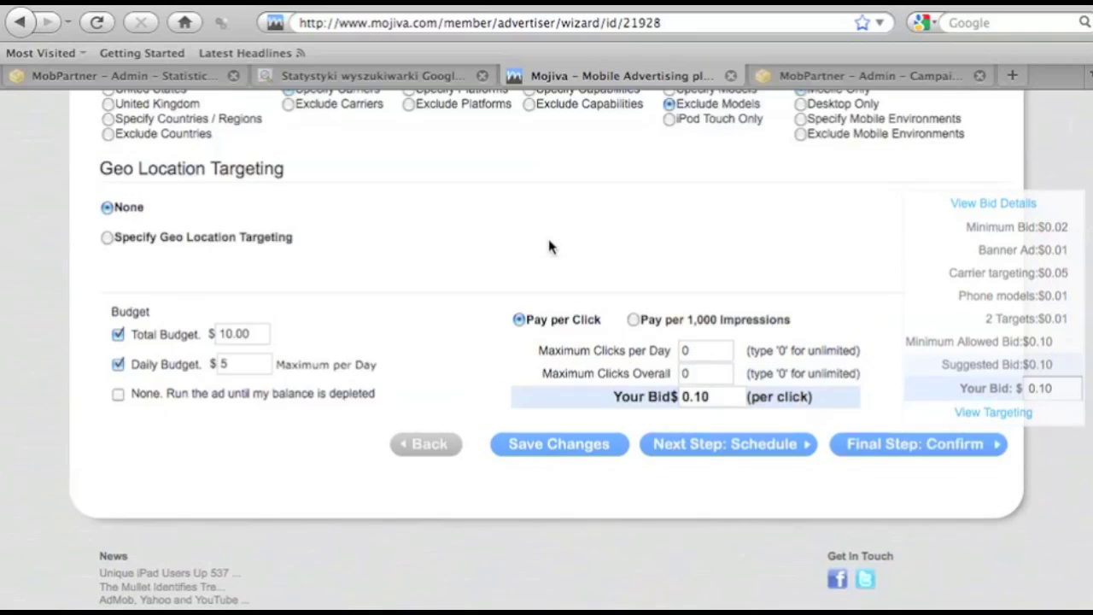
scroll(549, 244, "down", 5)
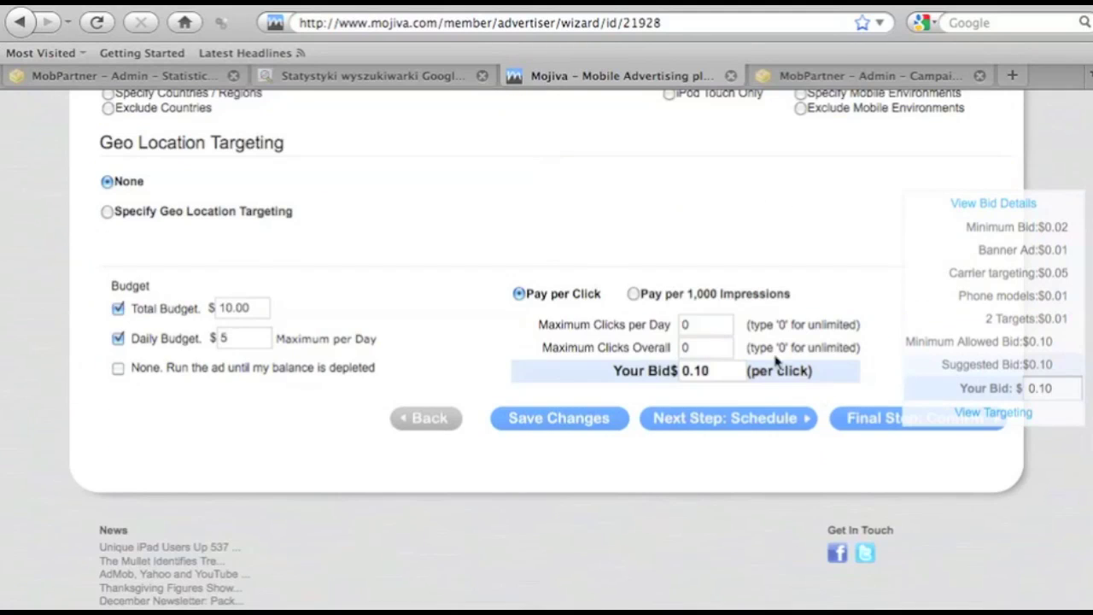
left_click(852, 423)
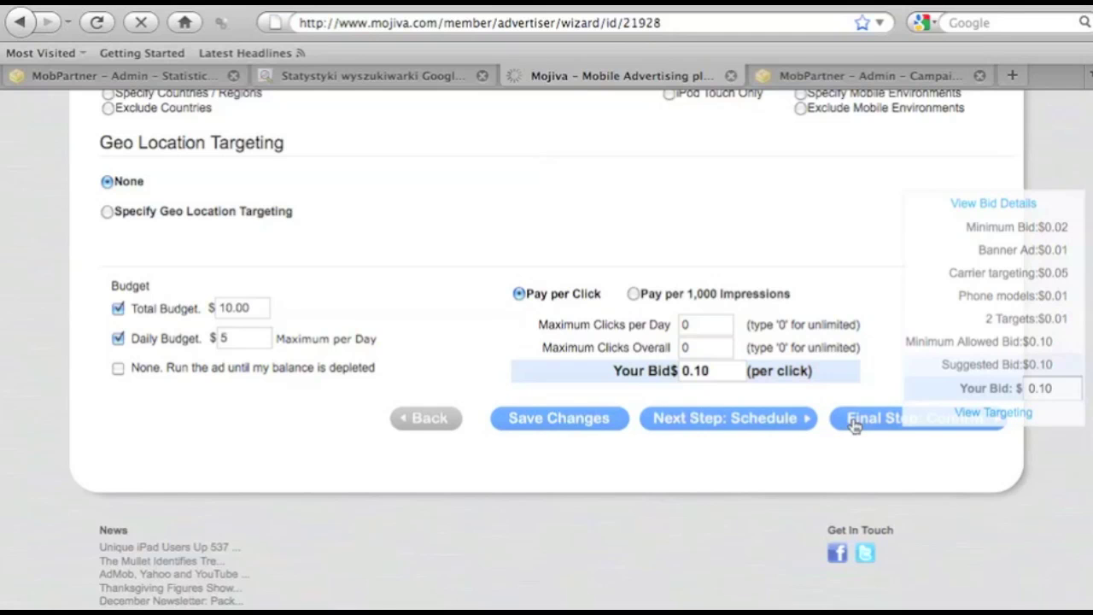
Review the Cheat Meter Female Ad2 summary, reopen Scheduling to check the dates and priority, and go back to the final confirmation
scroll(563, 391, "down", 8)
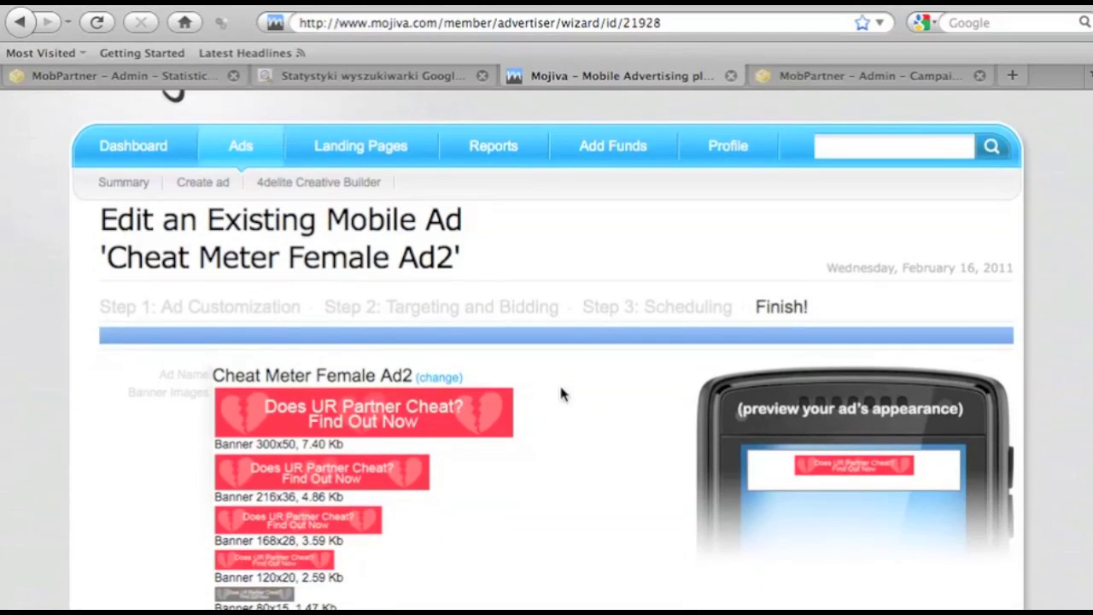
scroll(550, 389, "down", 6)
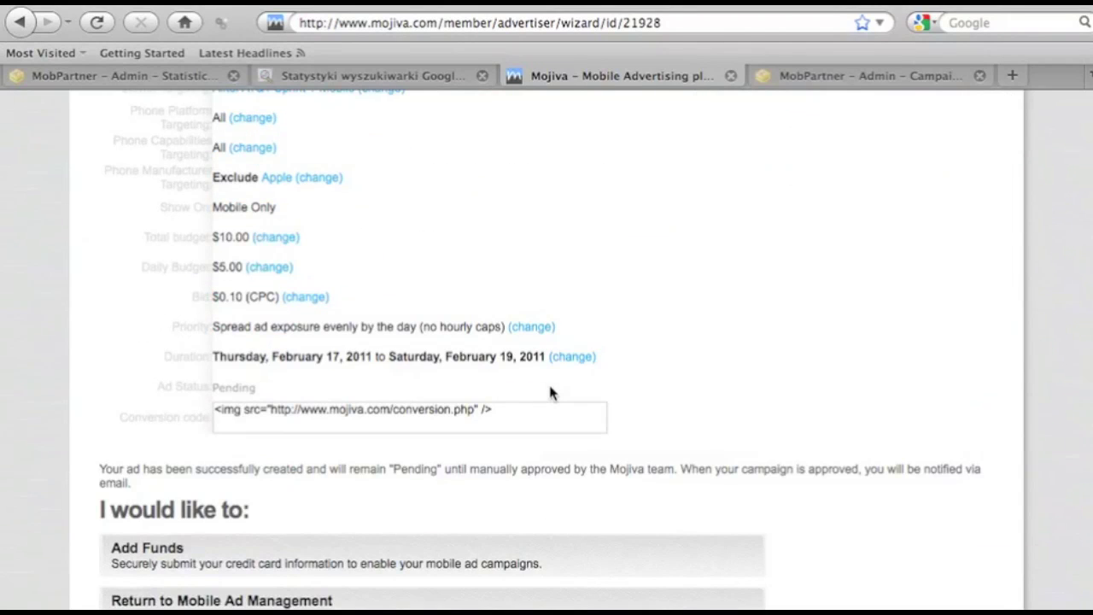
scroll(550, 393, "up", 5)
scroll(550, 393, "down", 3)
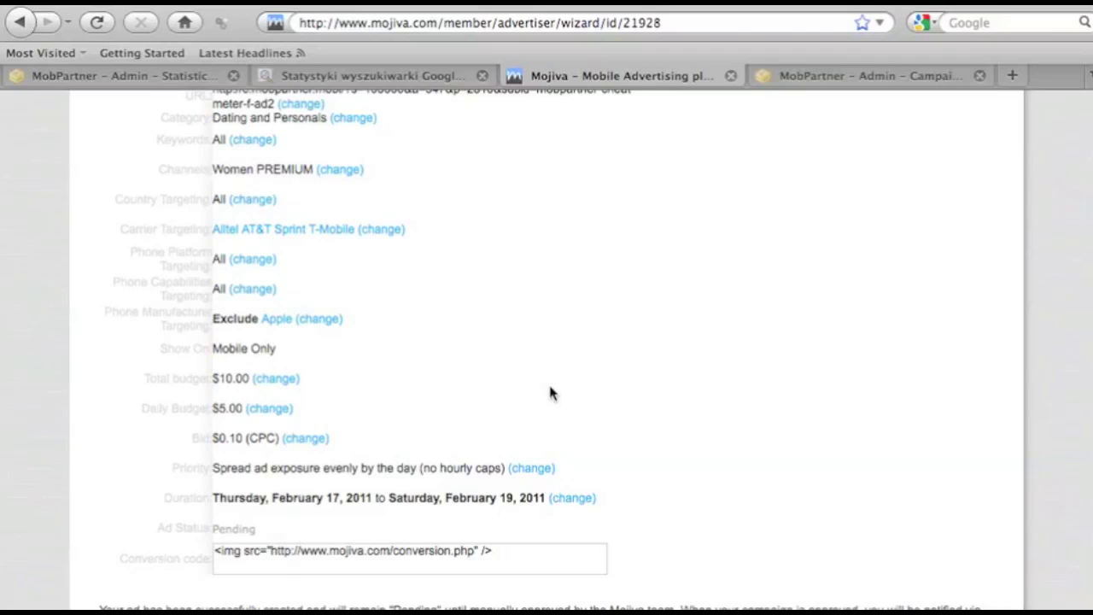
scroll(550, 393, "up", 10)
left_click(626, 386)
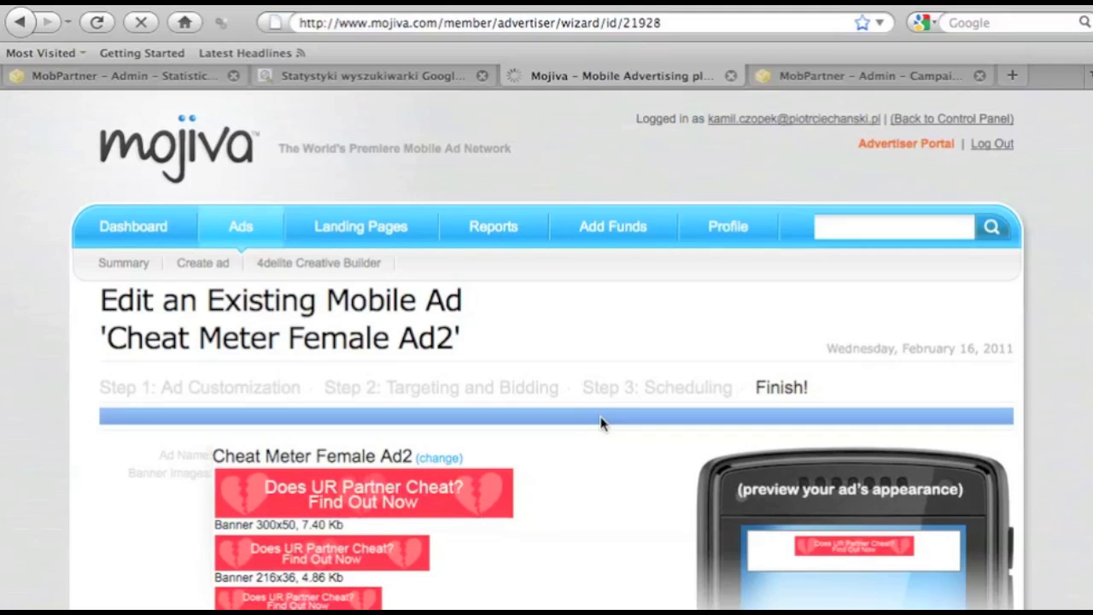
scroll(601, 422, "down", 15)
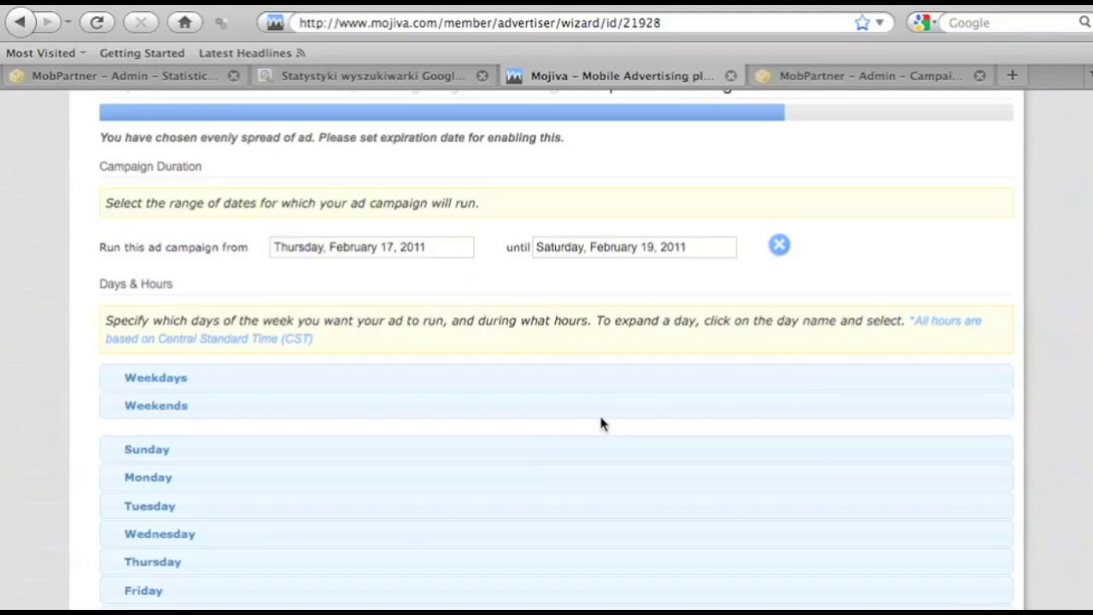
scroll(601, 422, "up", 1)
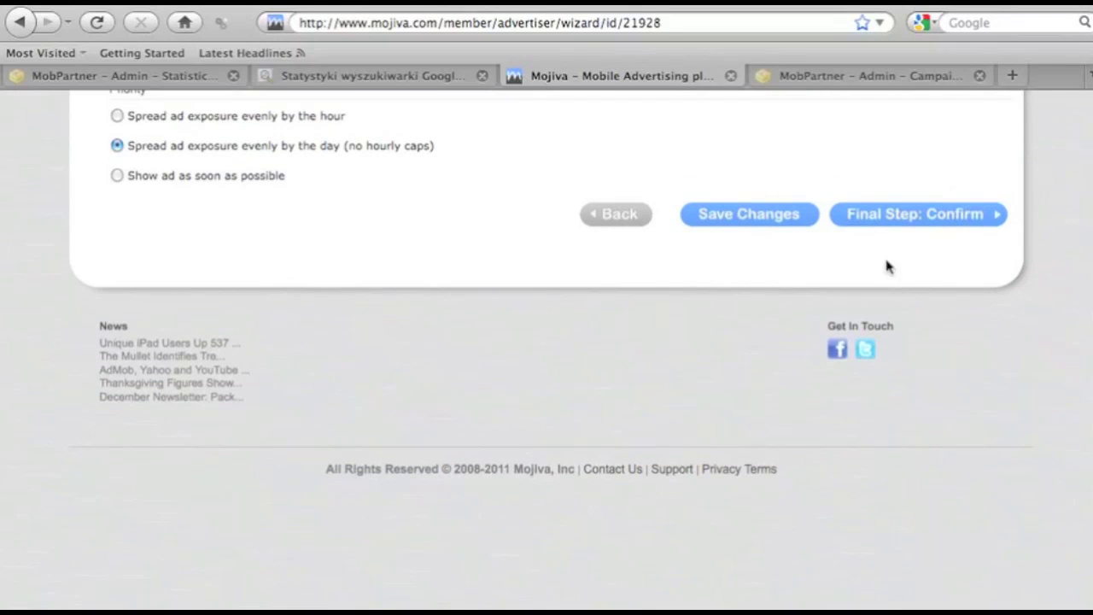
left_click(891, 220)
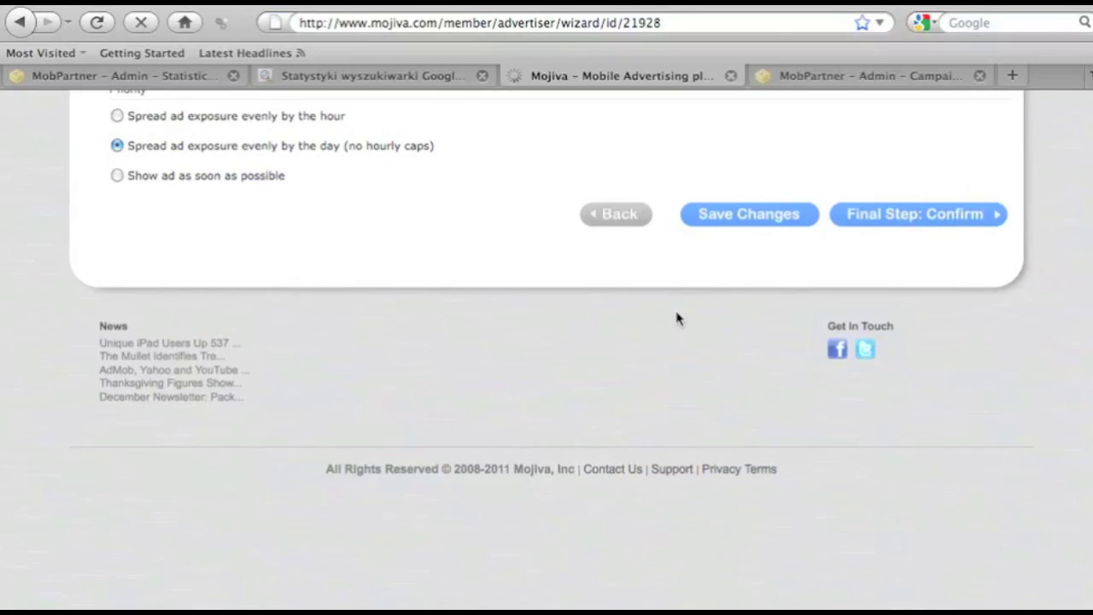
Return from the confirmation page to Mobile Ad Management and find Cheat Meter Female Ad2 in the ad list
scroll(677, 319, "down", 15)
scroll(676, 318, "down", 1)
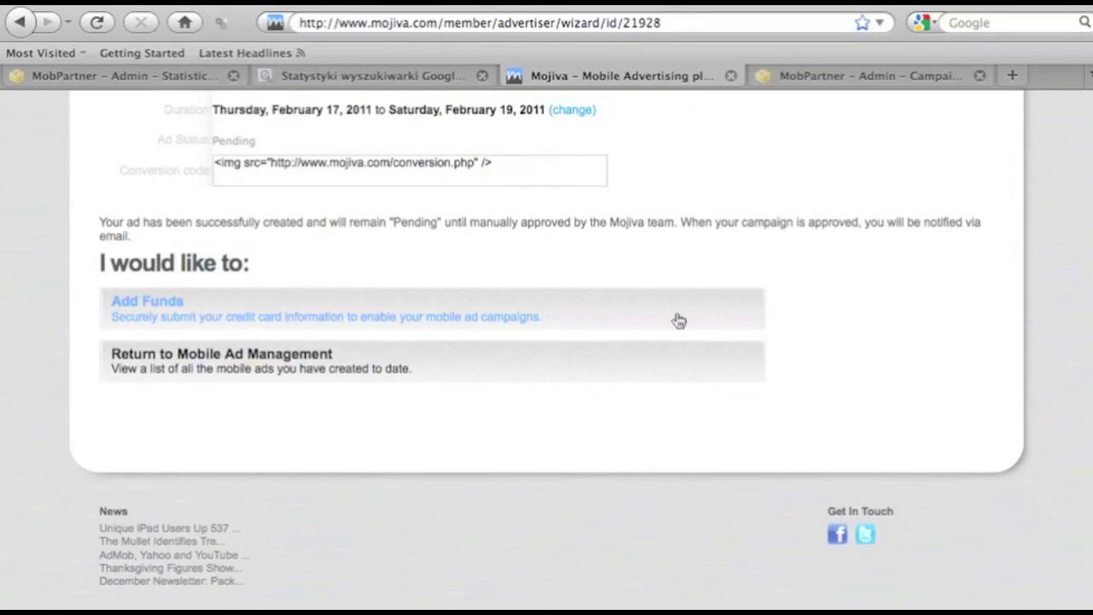
left_click(310, 362)
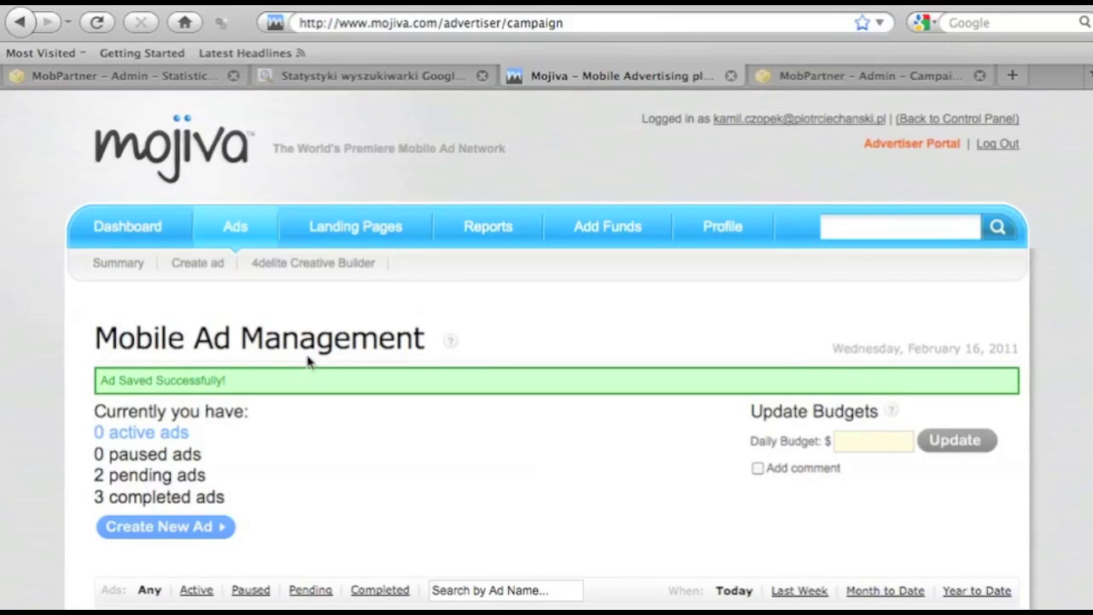
scroll(309, 363, "down", 7)
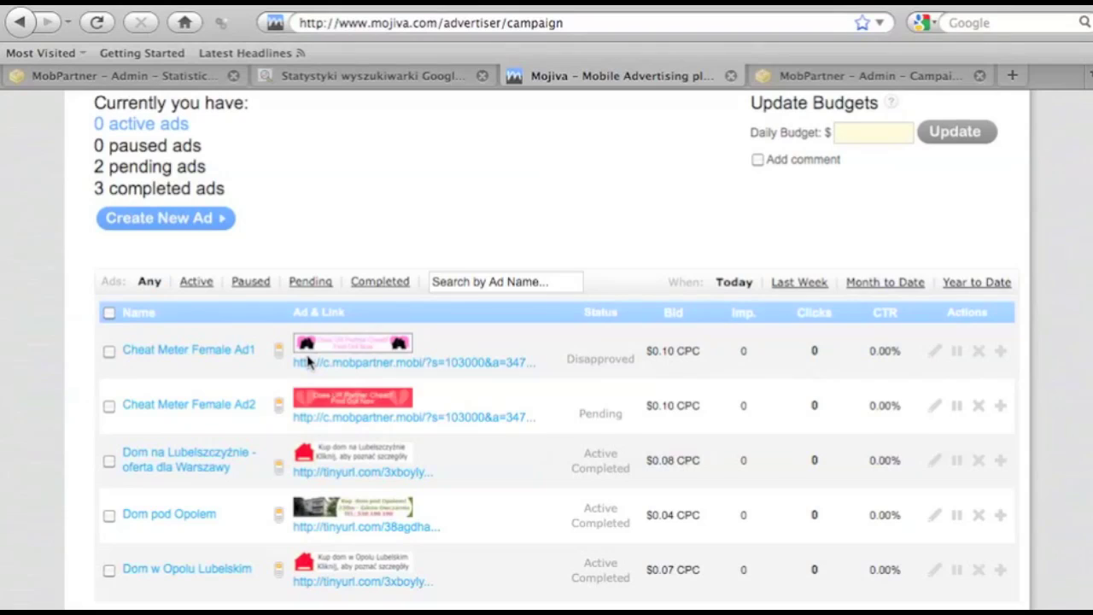
scroll(309, 362, "down", 1)
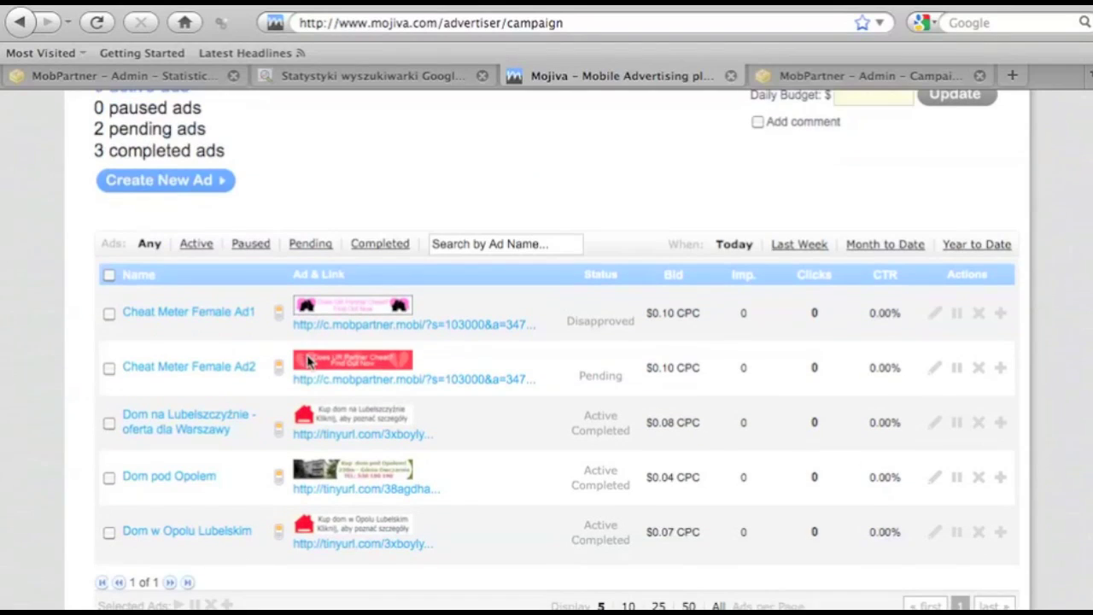
Copy the ad Cheat Meter Female Ad2 under the name "Cheat Meter Female Ad3" and save it
left_click(1001, 374)
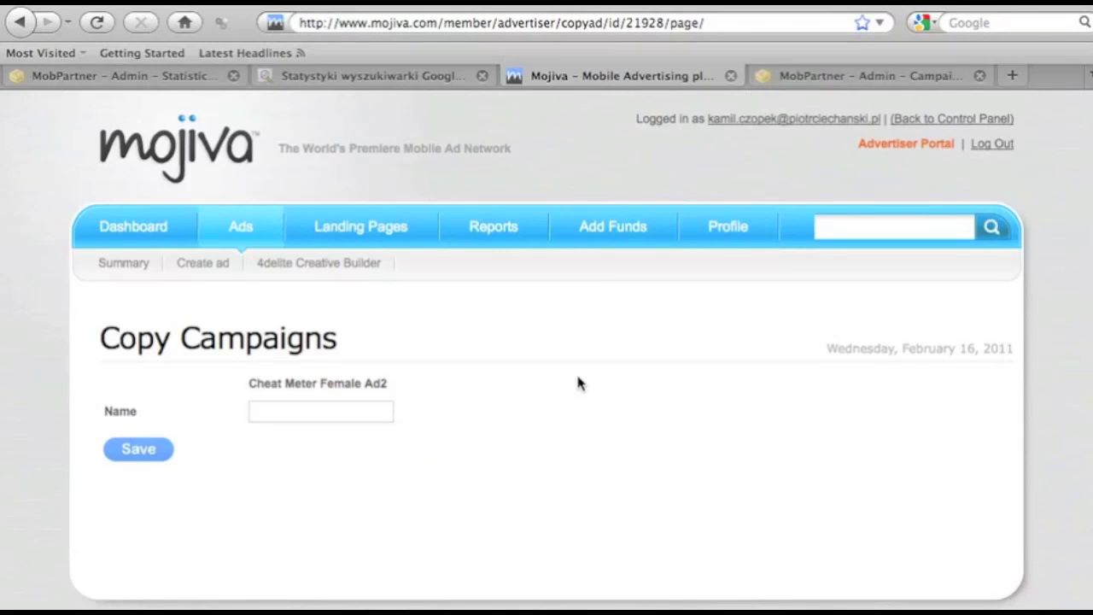
left_click(337, 420)
type("Che")
key("BackSpace")
type("t M")
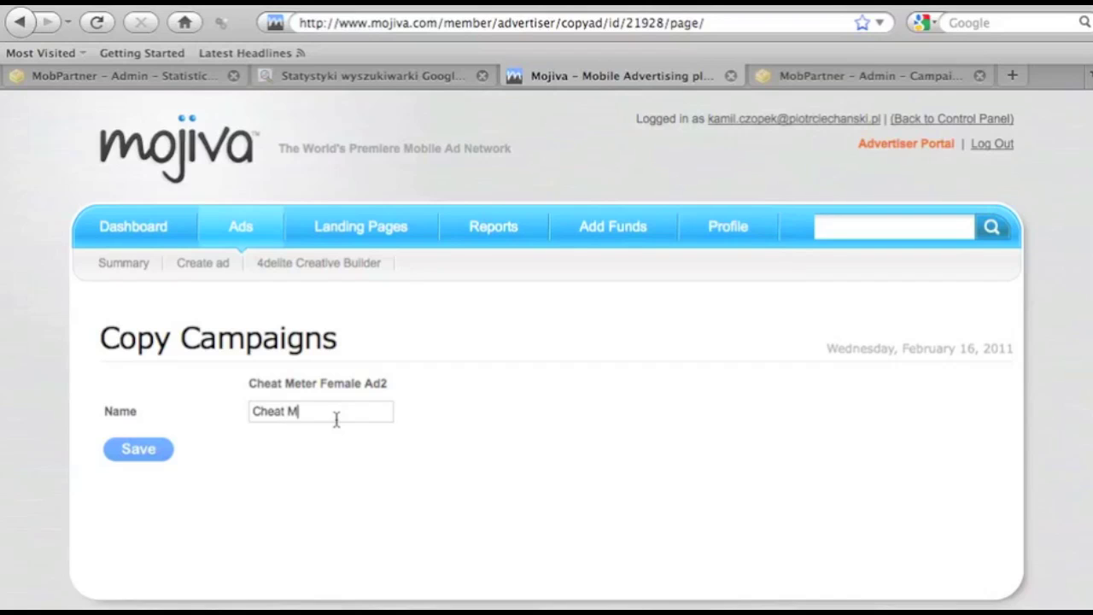
type("eter Female Ad3")
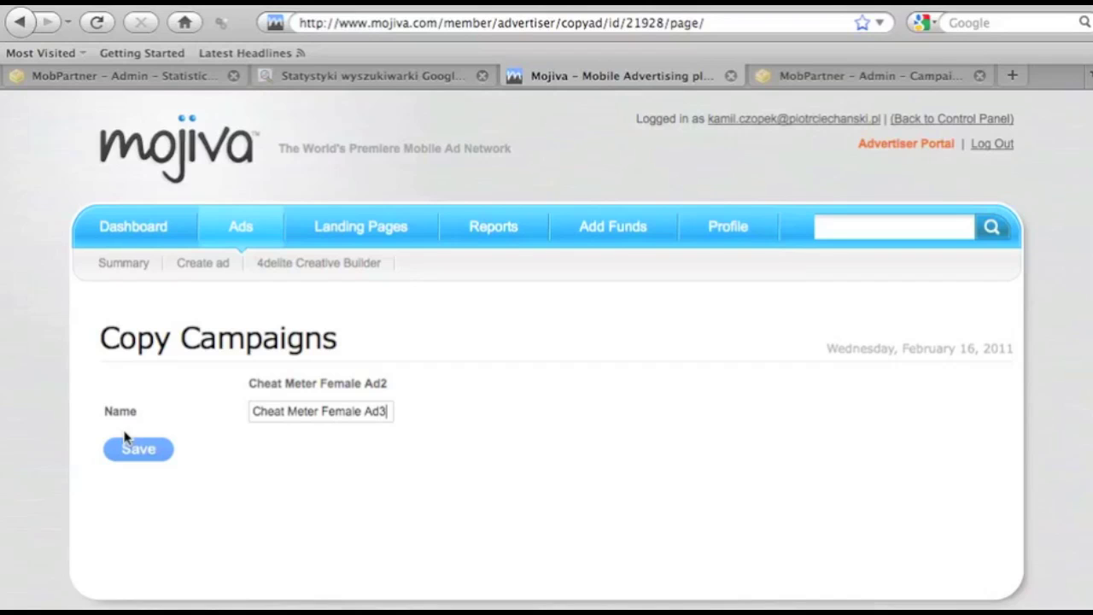
left_click(124, 451)
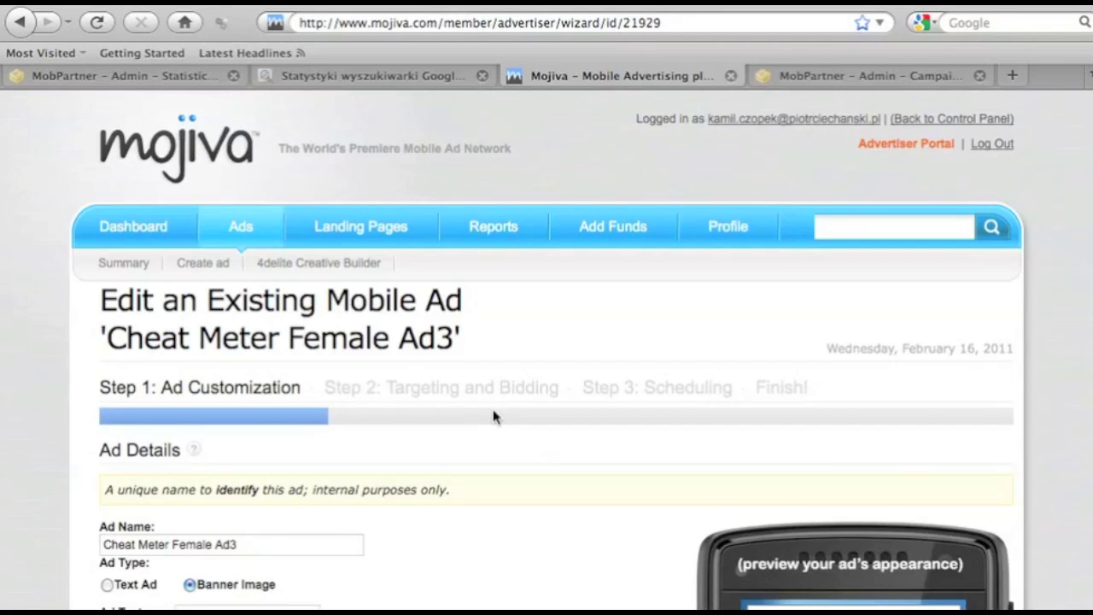
Delete the whole set of banner images from Cheat Meter Female Ad3 and confirm the deletion
scroll(495, 417, "down", 4)
scroll(495, 417, "down", 4)
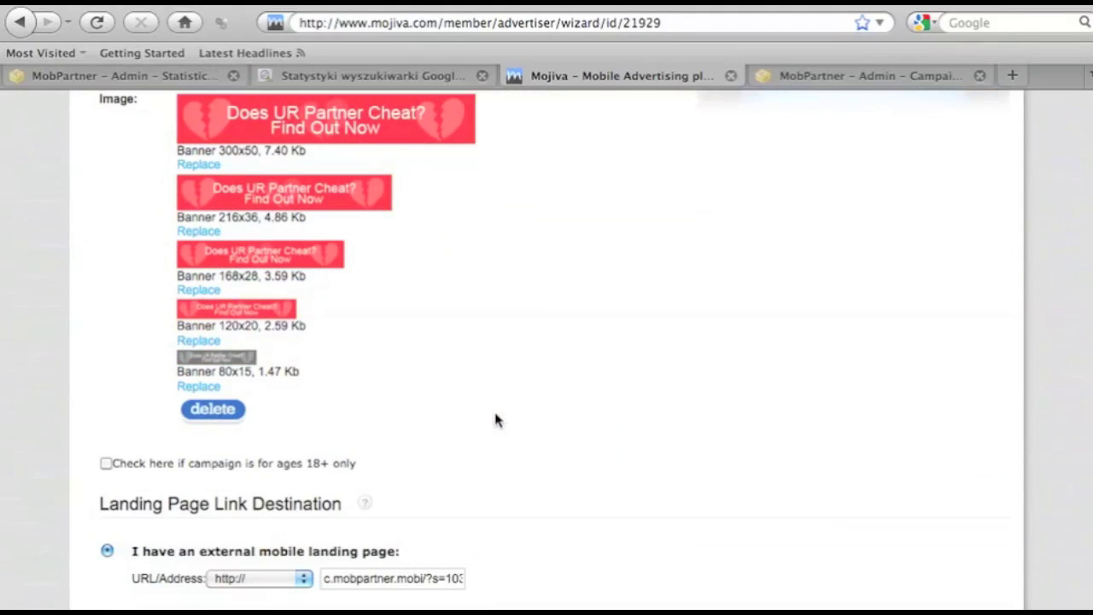
left_click(231, 409)
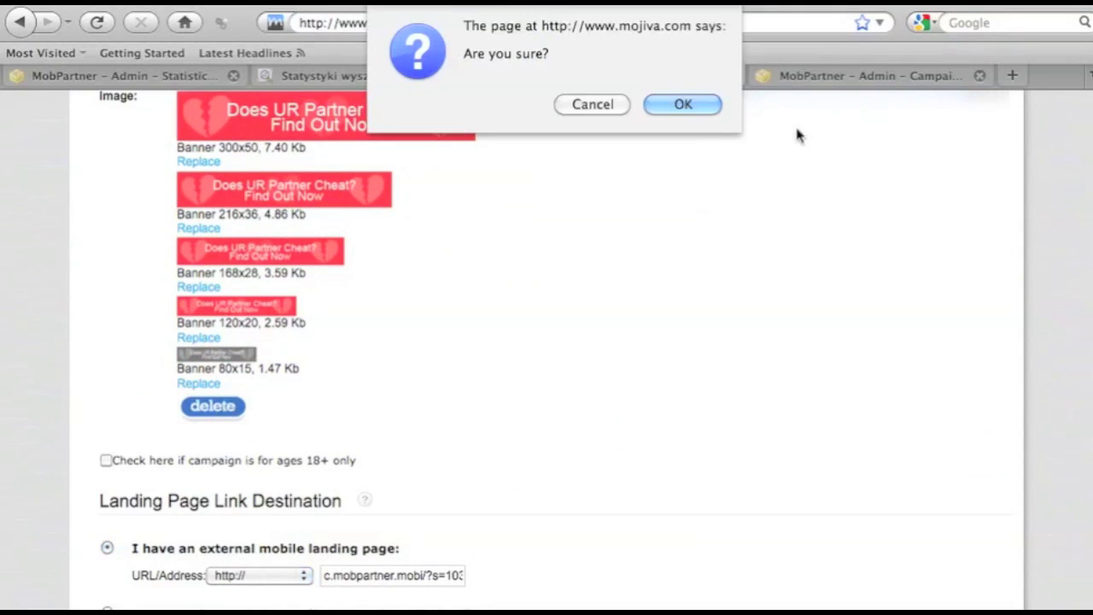
left_click(714, 105)
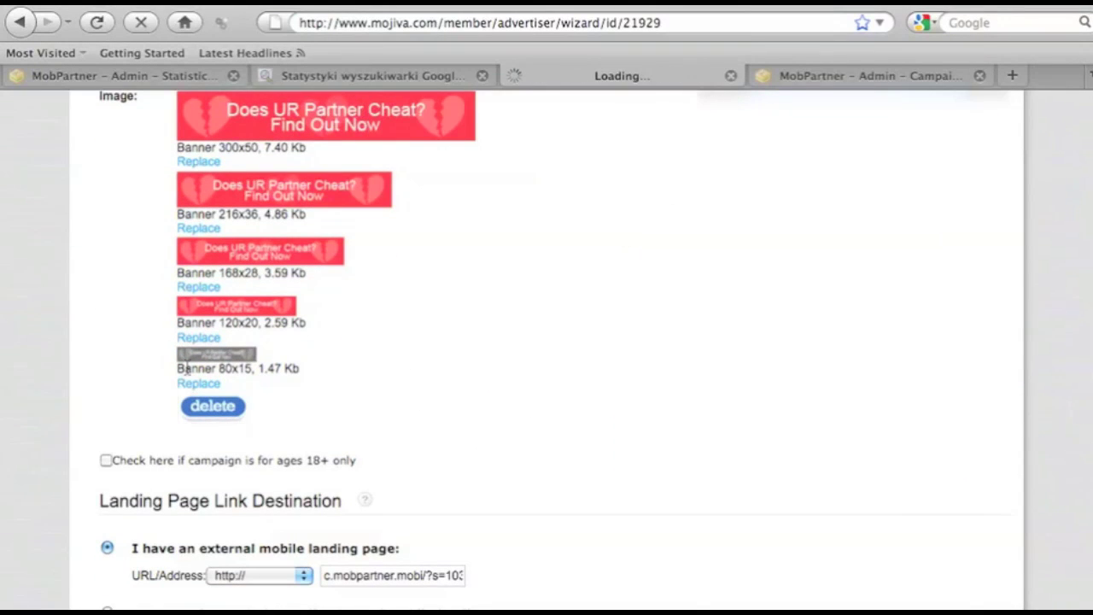
Upload Partner_Cheat_3_300.jpg from the Cheat meter folder as the banner image of Cheat Meter Female Ad3
scroll(421, 373, "down", 3)
scroll(421, 373, "down", 6)
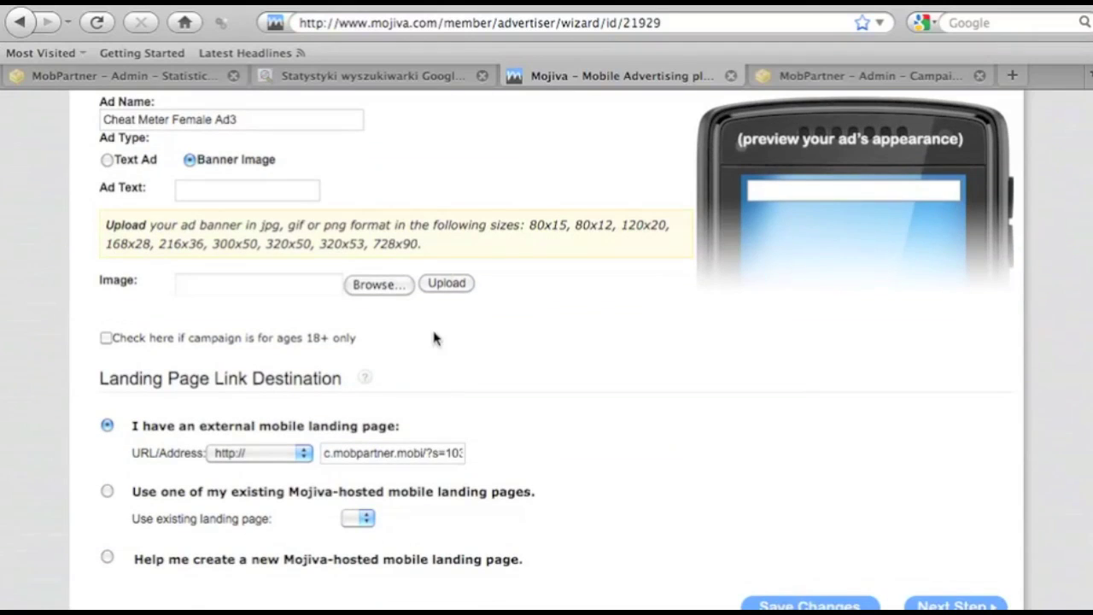
left_click(378, 283)
scroll(561, 314, "down", 5)
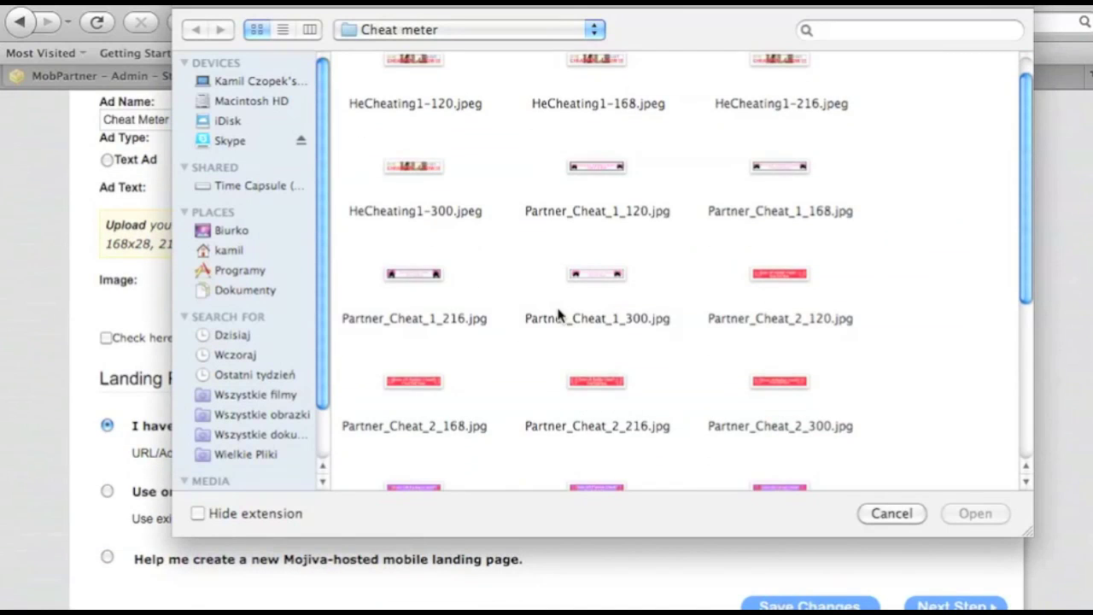
scroll(696, 373, "down", 1)
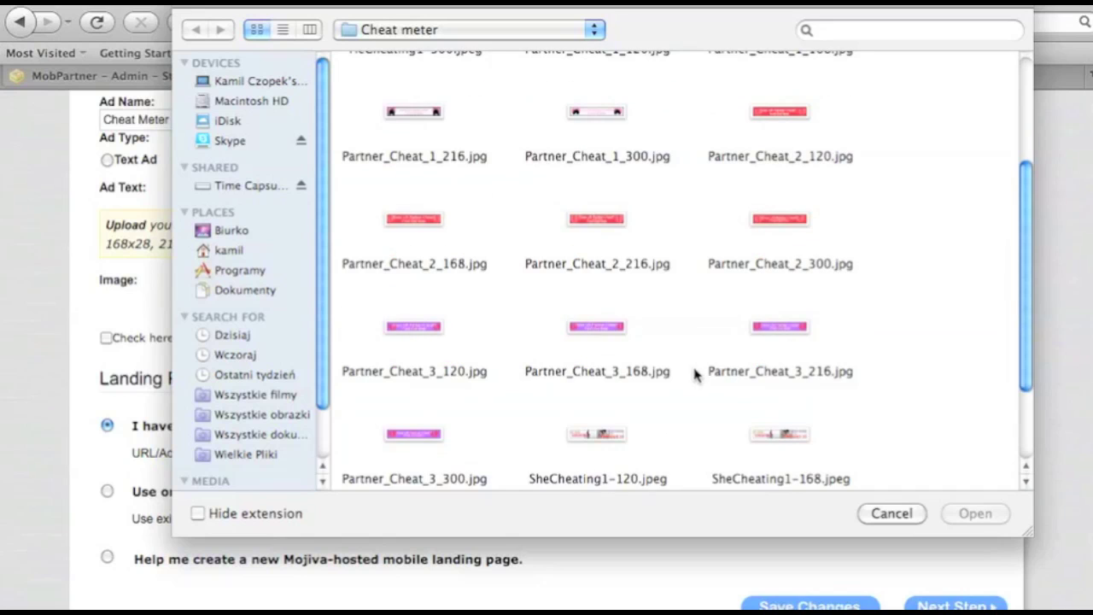
left_click(443, 440)
left_click(972, 513)
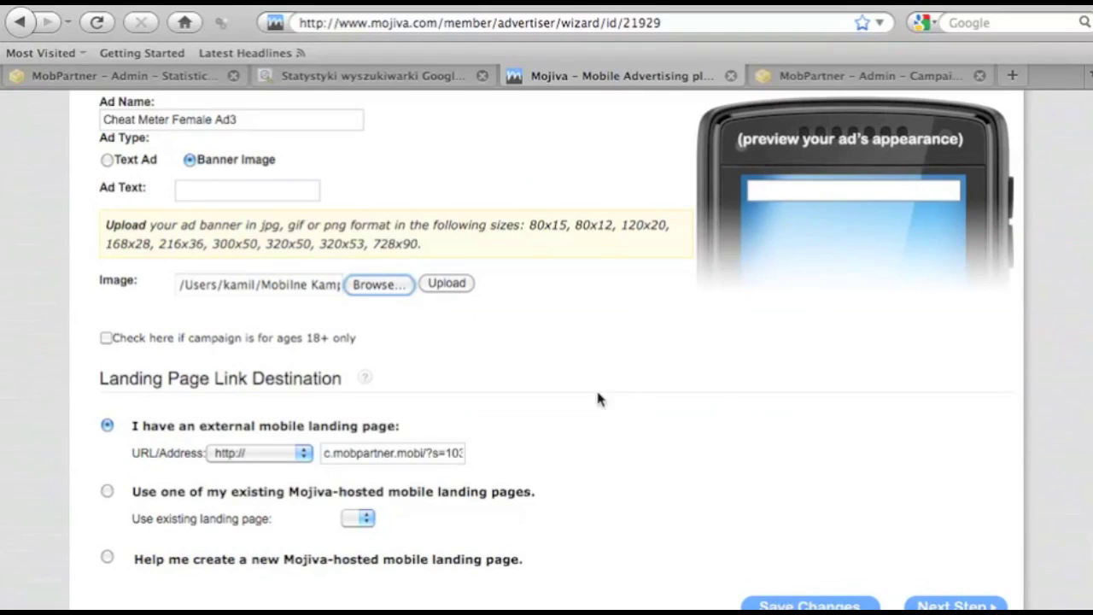
left_click(445, 284)
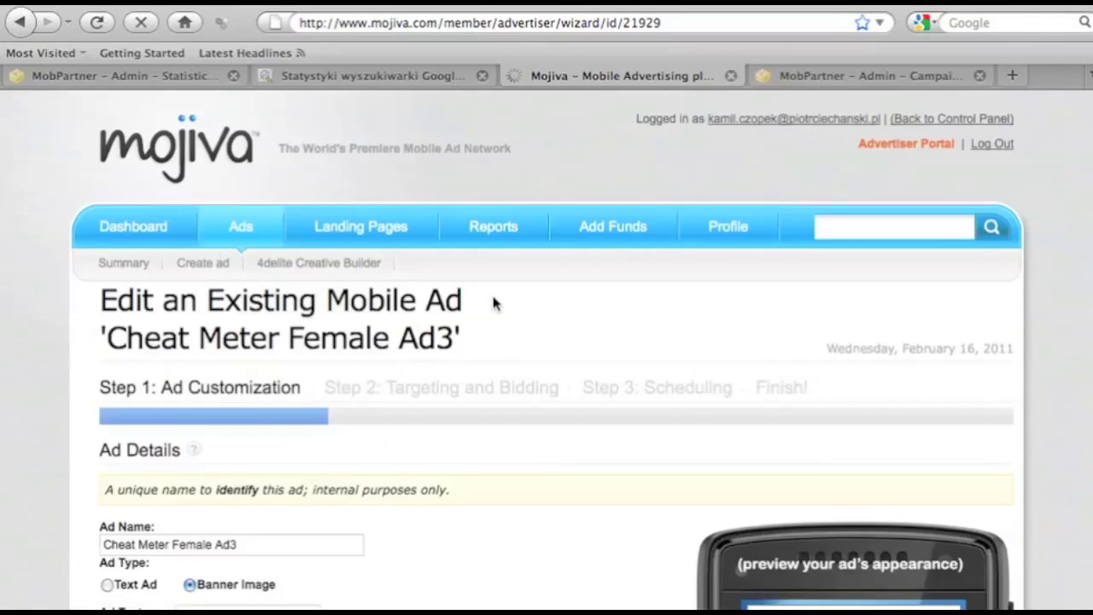
Change the end of the external landing page URL to cheat-meter-f-ad3
scroll(480, 305, "down", 15)
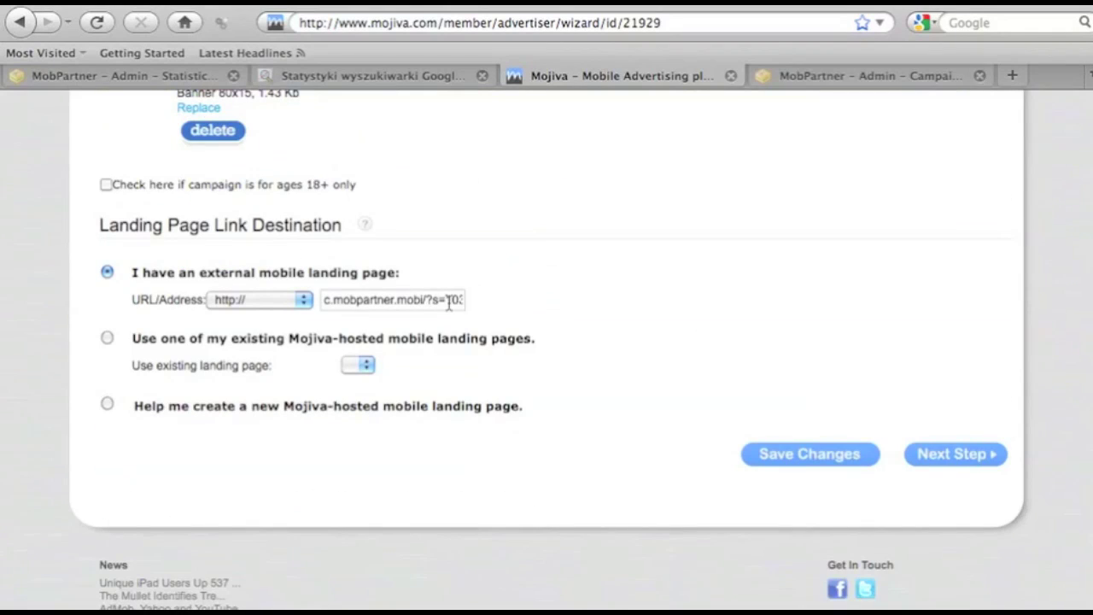
left_click(421, 302)
key("BackSpace")
type("3")
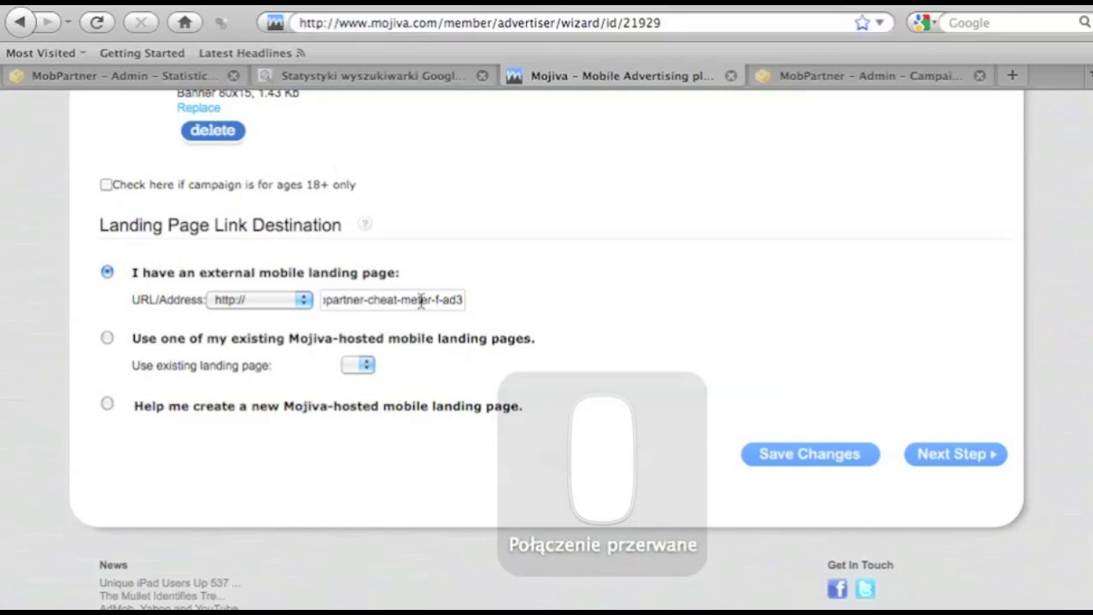
Set the daily budget of Cheat Meter Female Ad3 to $5 in its targeting and bidding settings and confirm the ad
left_click(953, 461)
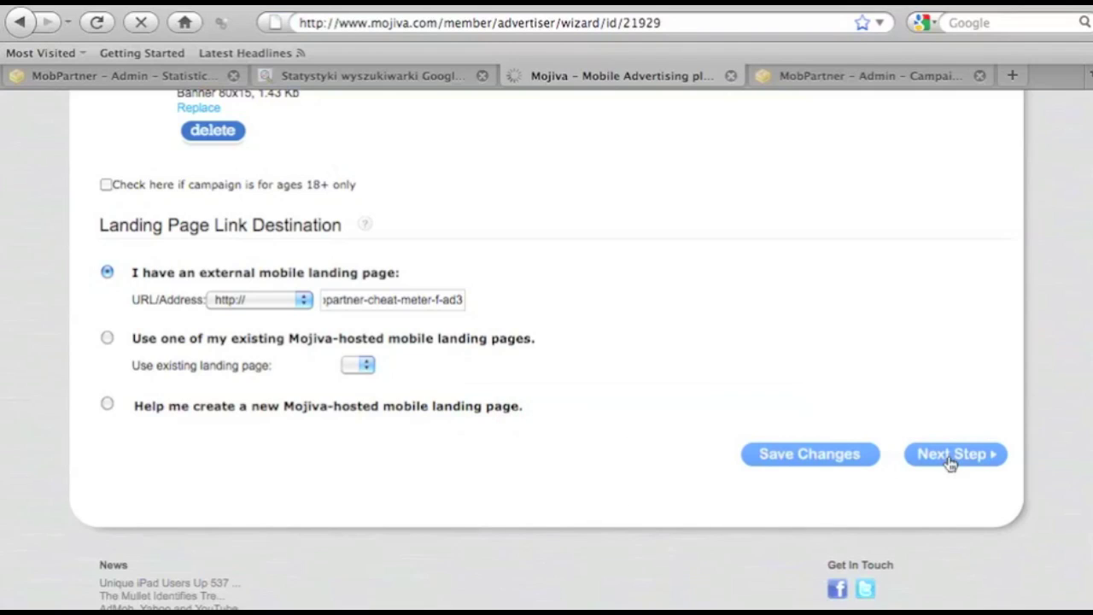
scroll(341, 420, "down", 3)
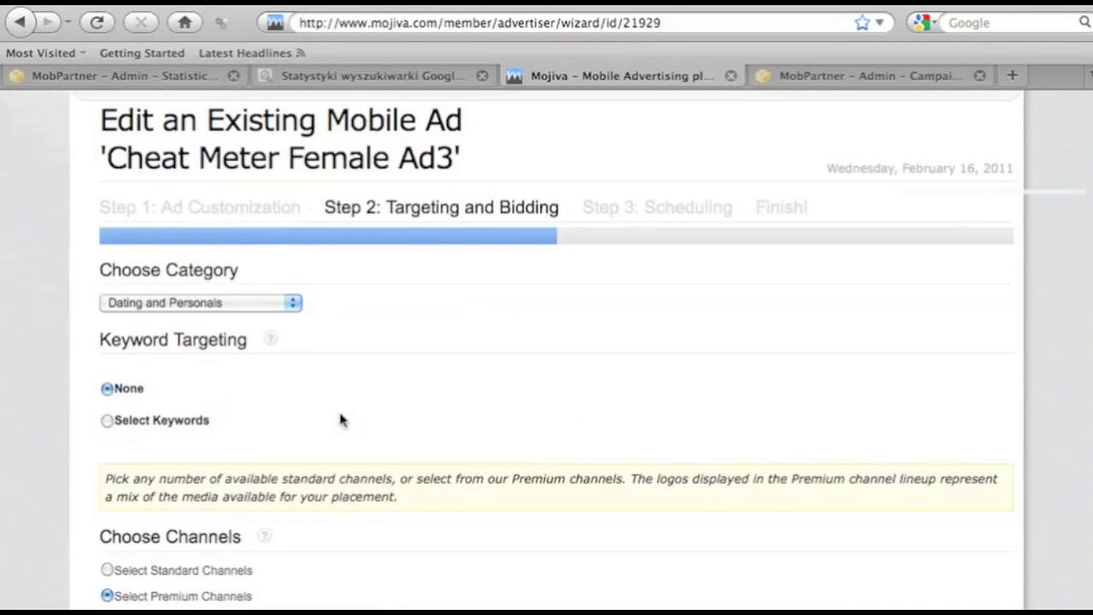
scroll(342, 420, "down", 12)
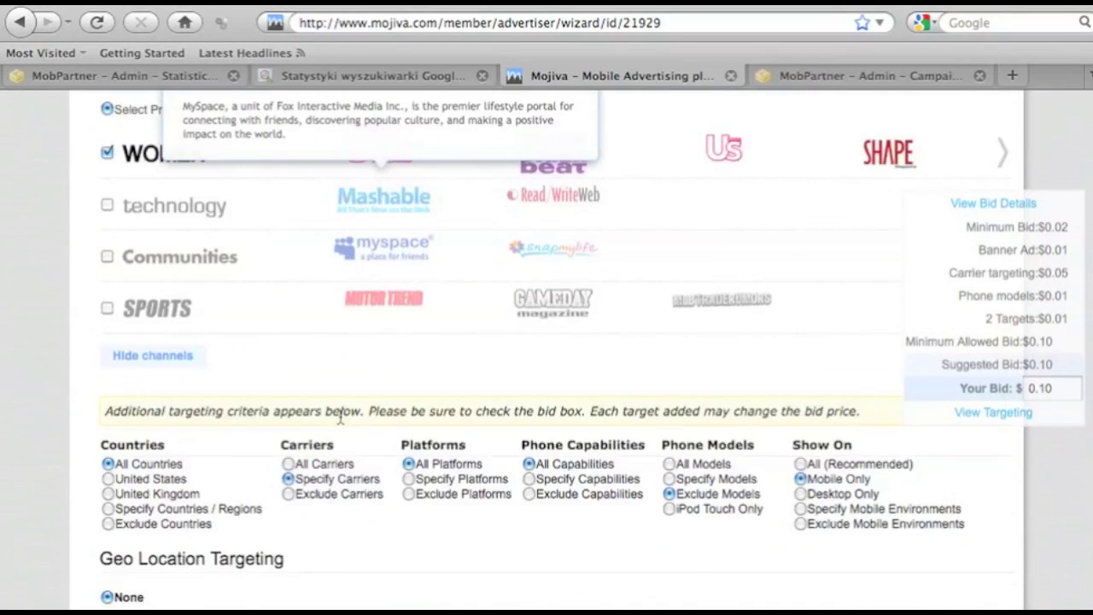
left_click_drag(261, 406, 187, 410)
type("5")
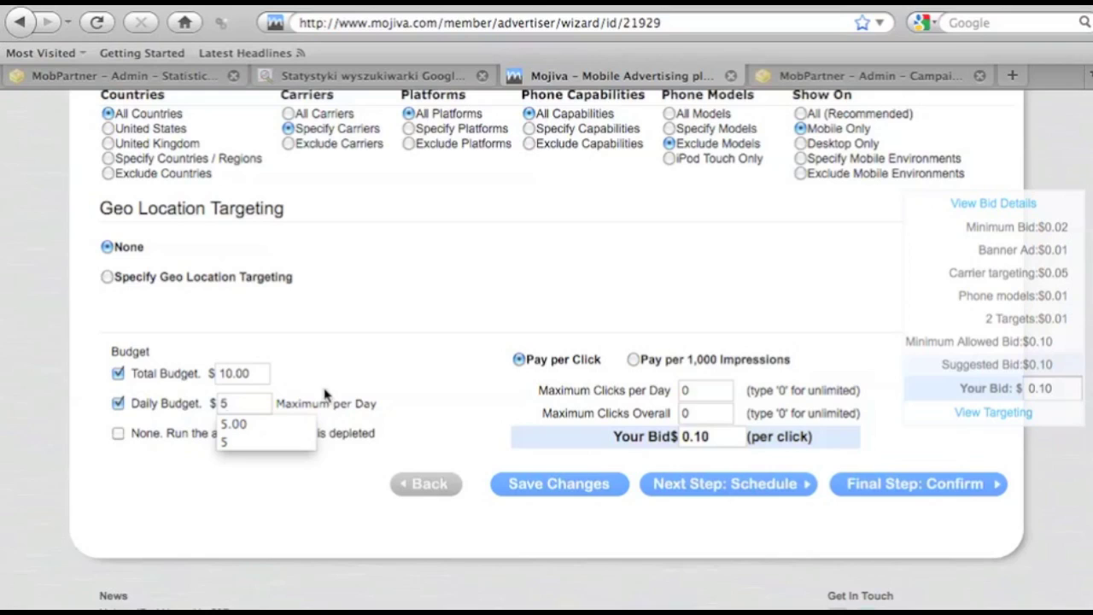
left_click(948, 493)
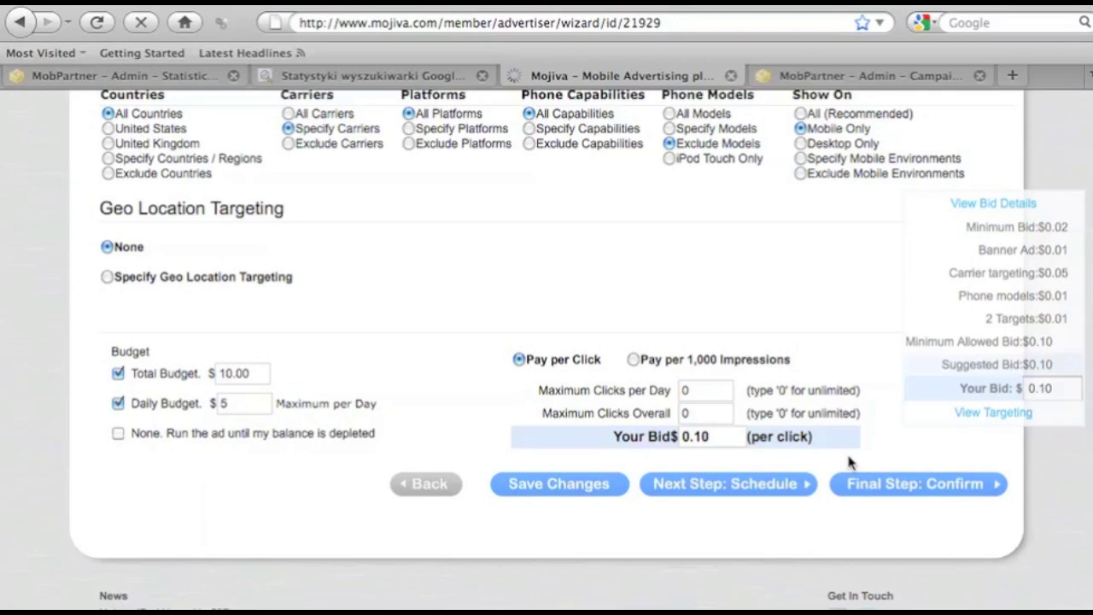
Return to the mobile ad list, copy Cheat Meter Female Ad1 under the name "Cheat Meter Male Ad1" and save it
scroll(350, 451, "down", 5)
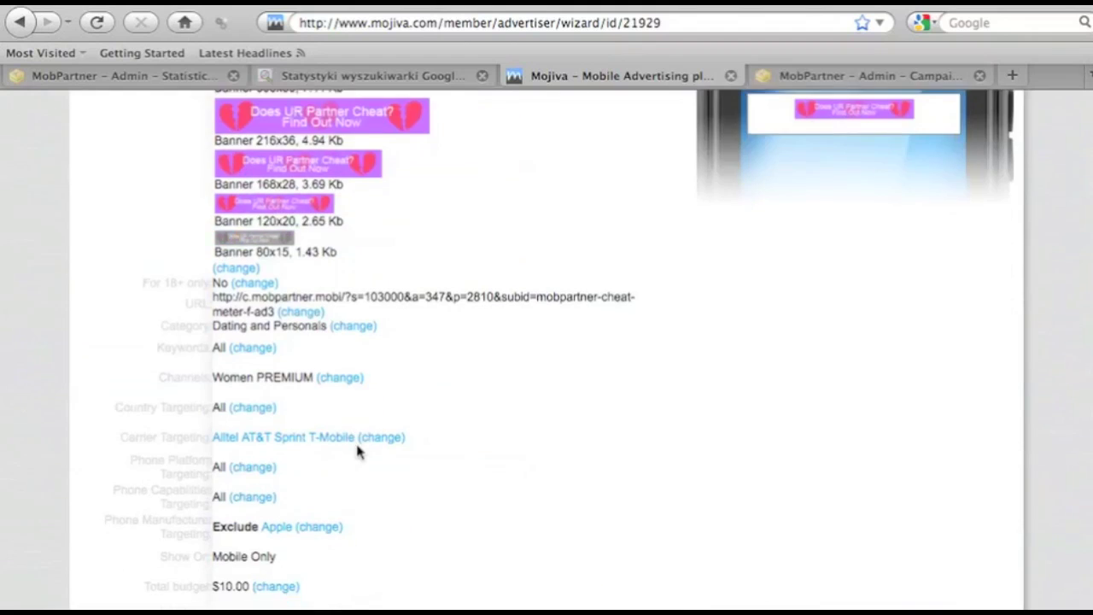
scroll(357, 451, "down", 8)
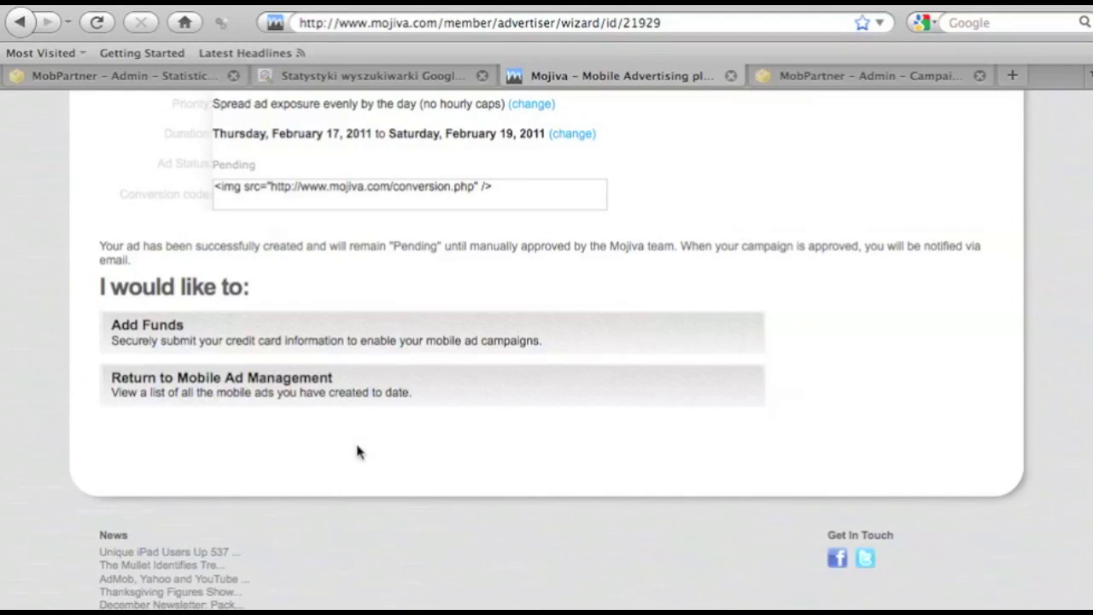
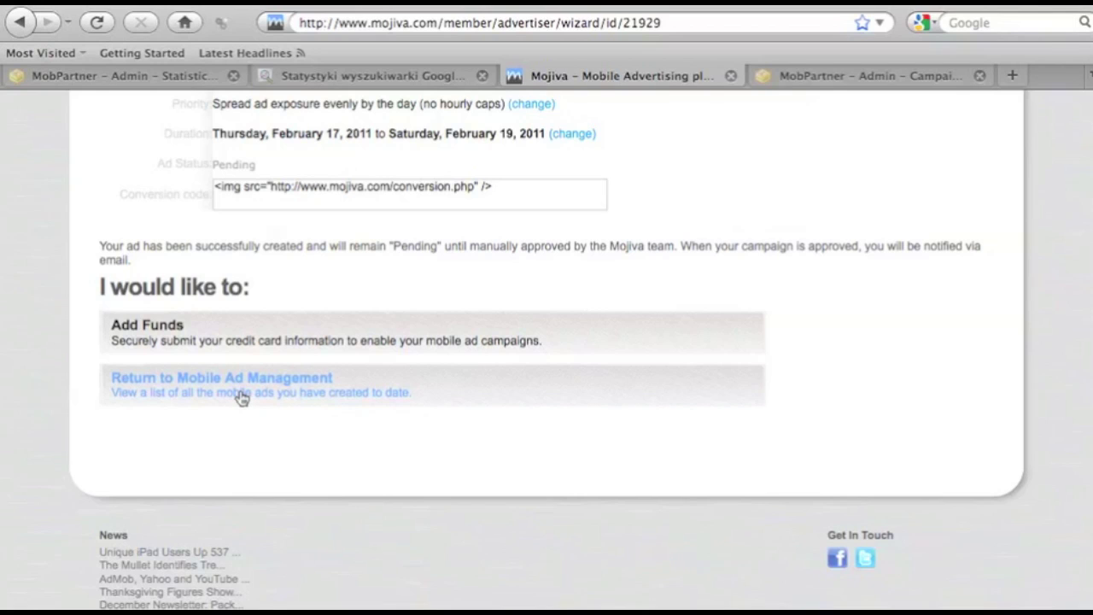
left_click(243, 398)
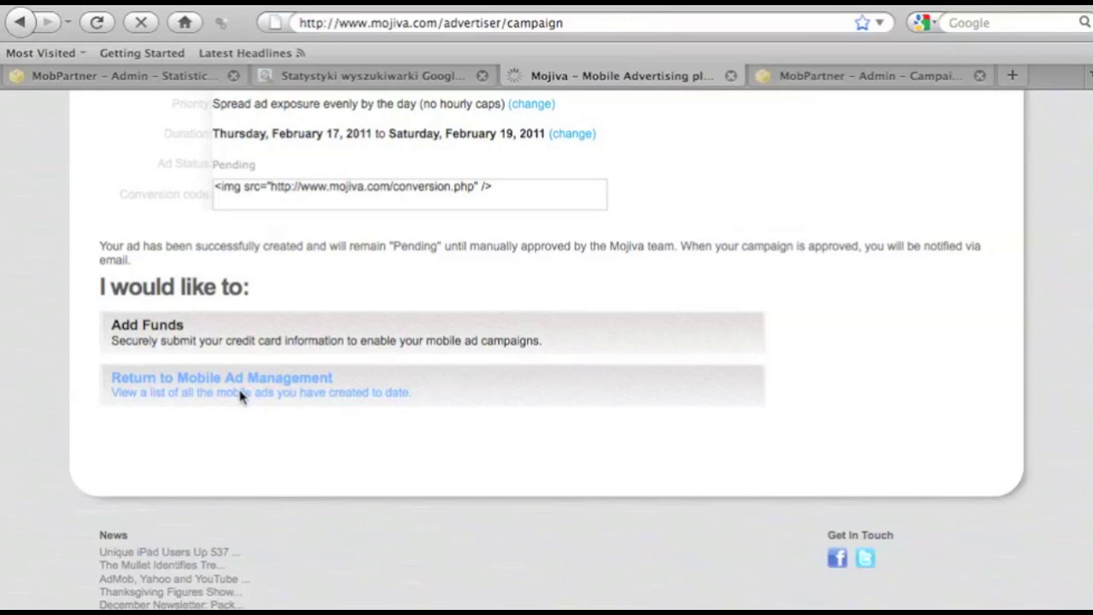
scroll(256, 396, "down", 5)
scroll(262, 395, "down", 1)
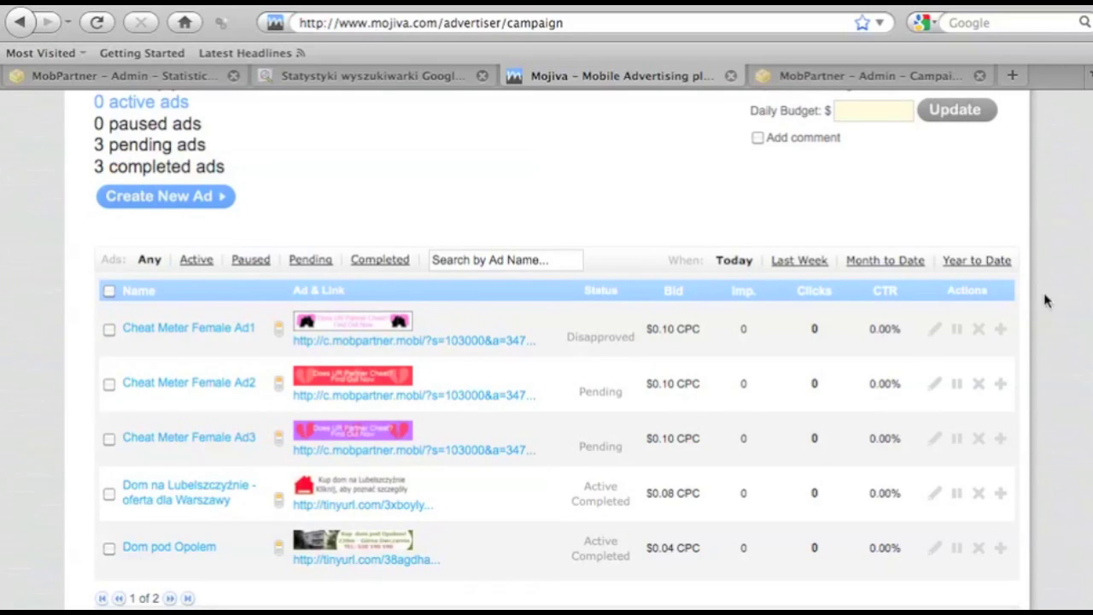
left_click(1002, 333)
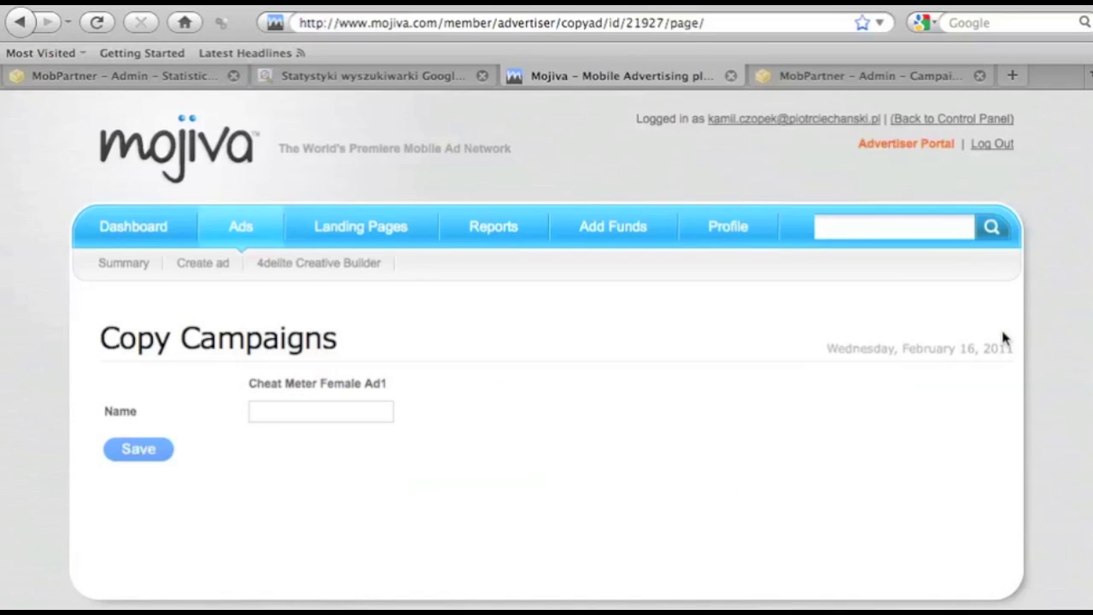
left_click(379, 413)
type("Cheat")
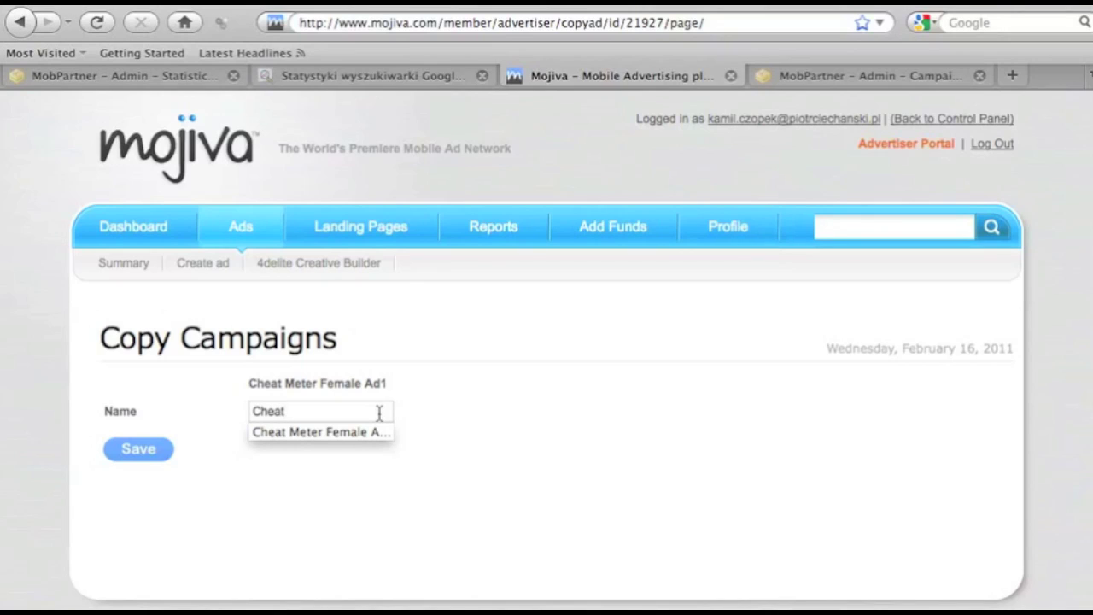
type(" Meter Male Ad1")
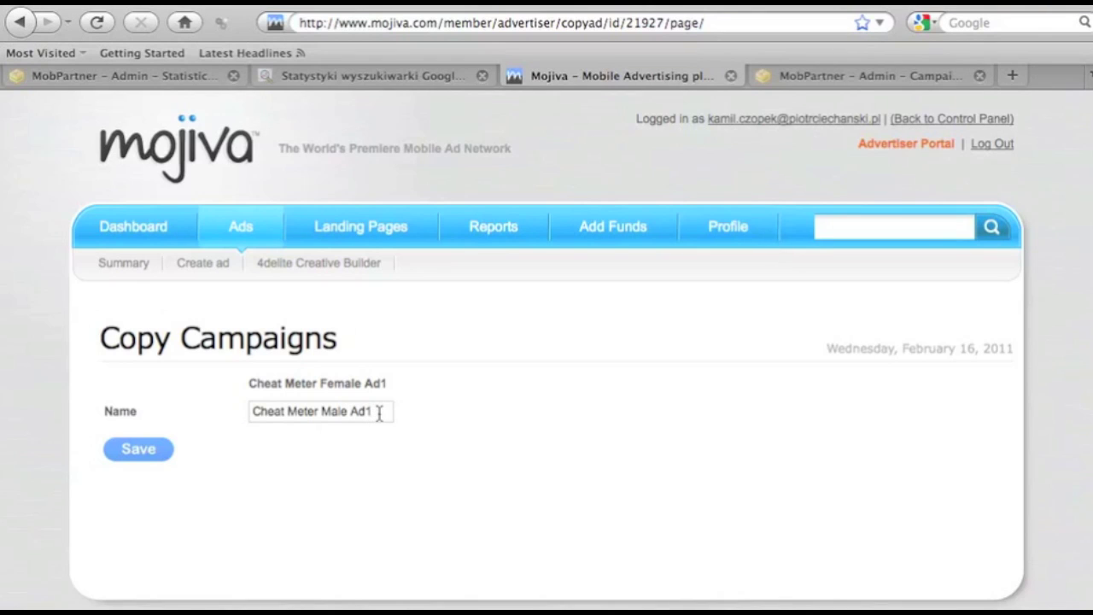
left_click(144, 448)
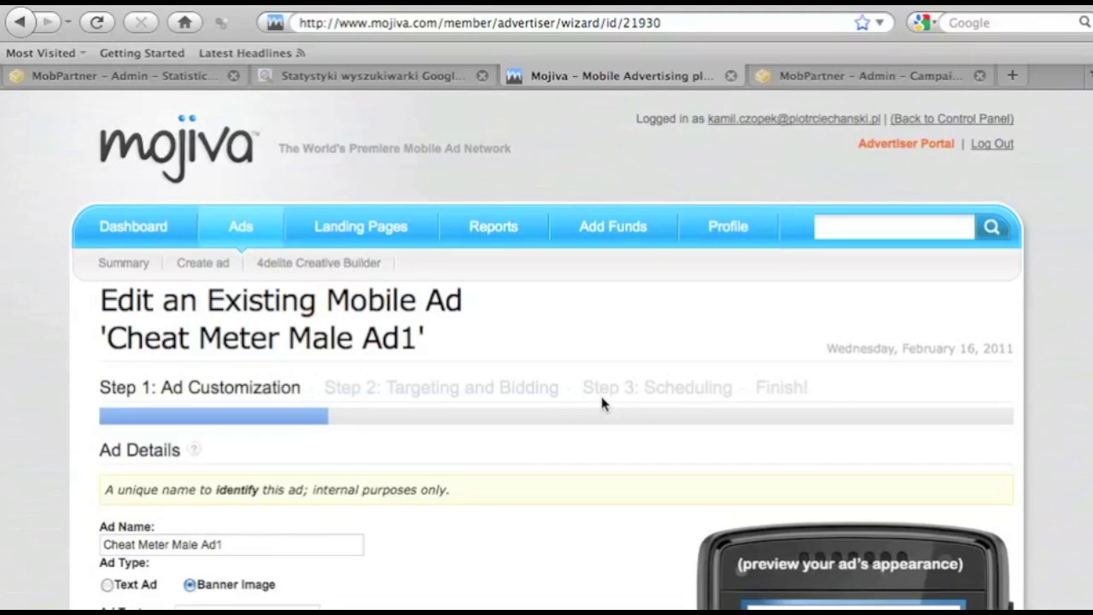
Change the end of the external landing page URL of Cheat Meter Male Ad1 to cheat-meter-male
scroll(602, 404, "down", 8)
scroll(602, 403, "down", 10)
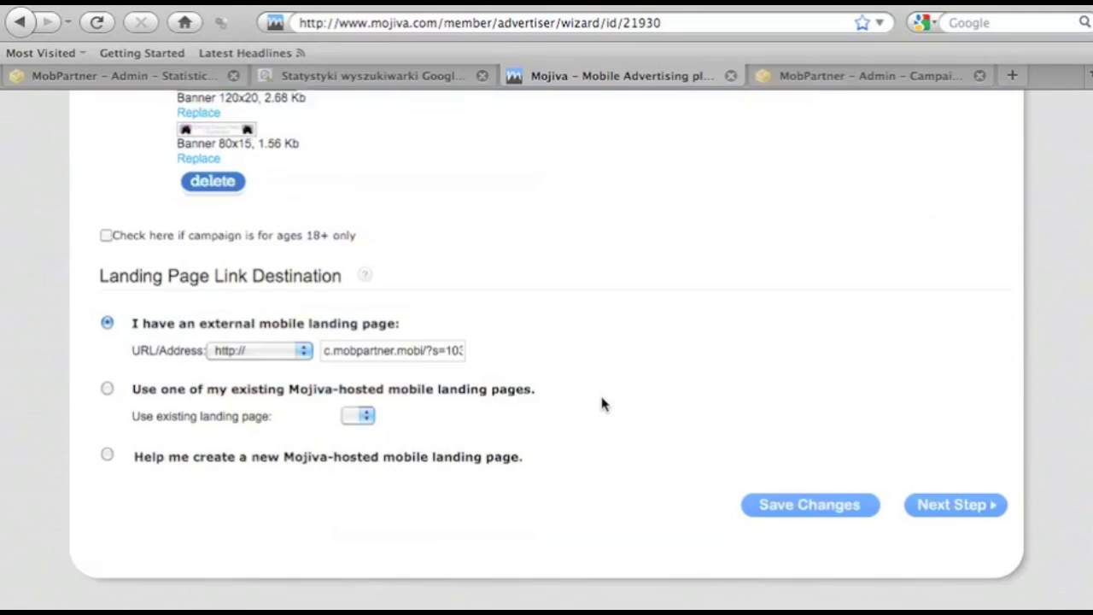
key("End")
key("Left")
key("Left")
key("BackSpace")
type("m")
key("Delete")
key("Delete")
key("Delete")
key("Delete")
type("ale")
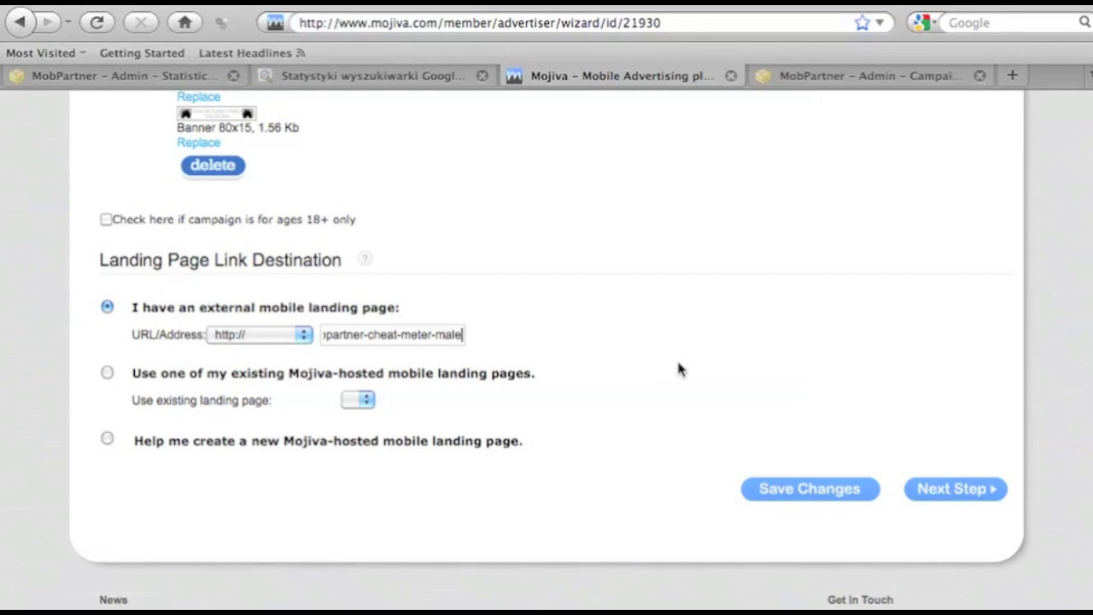
Proceed to targeting and change the premium channel of Cheat Meter Male Ad1 from Women to Sports
left_click(944, 490)
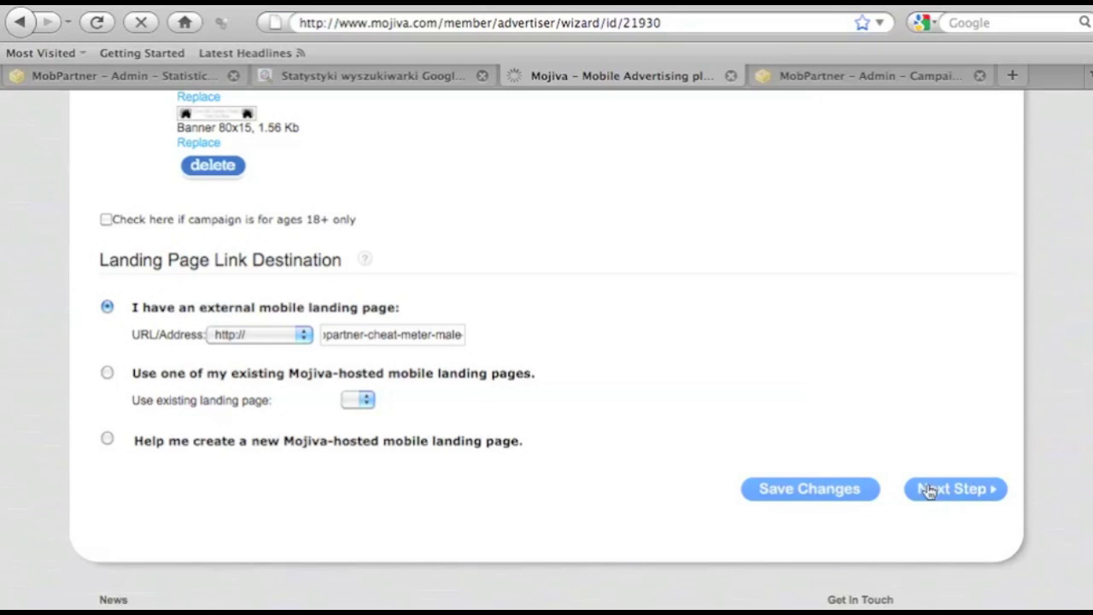
scroll(576, 346, "down", 15)
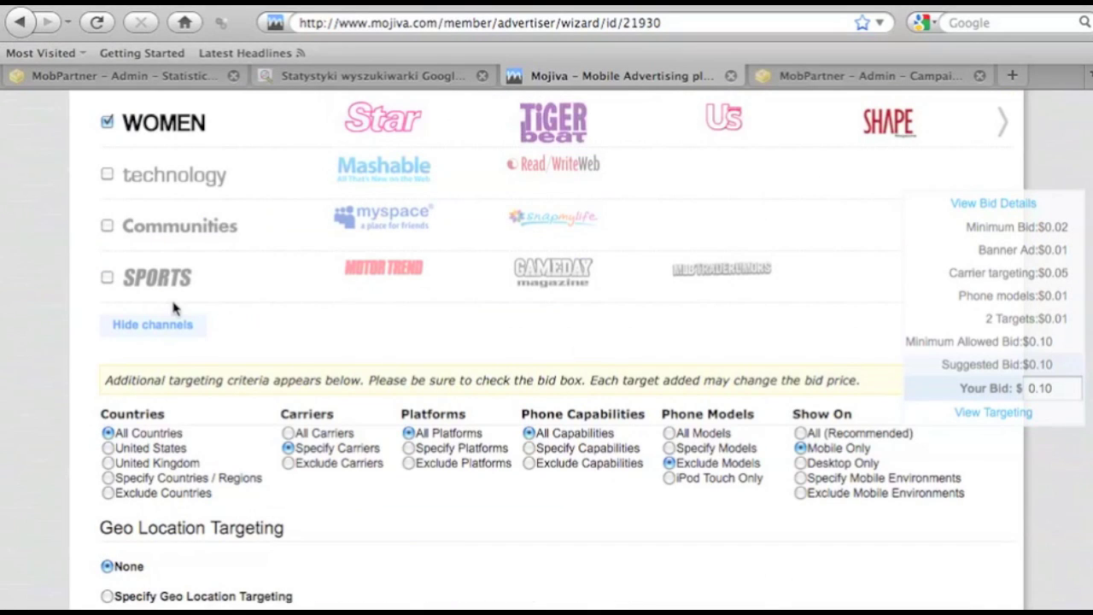
left_click(107, 277)
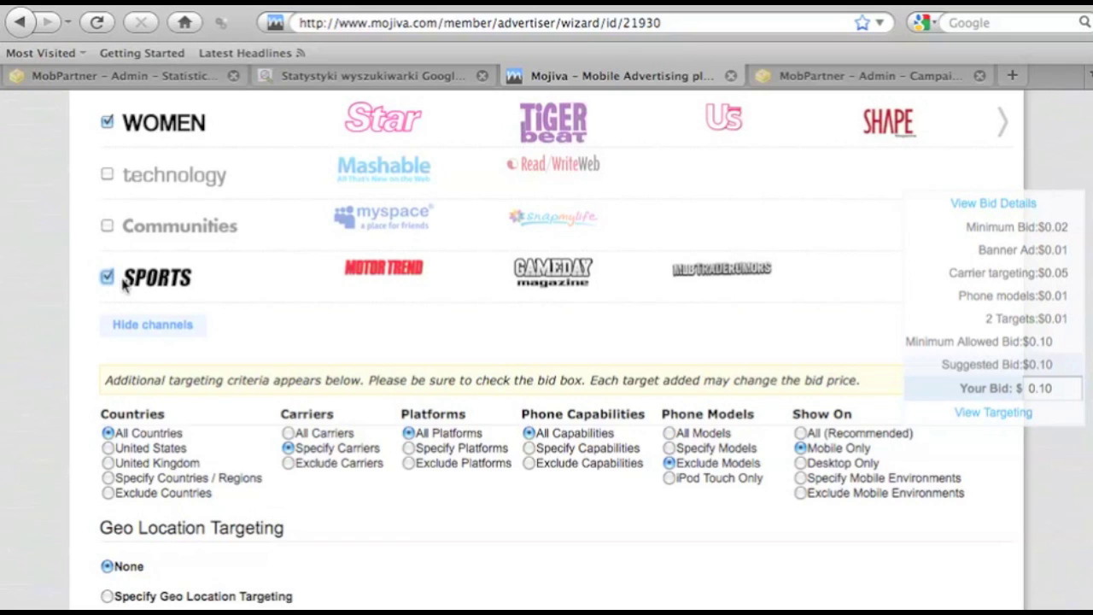
left_click(107, 122)
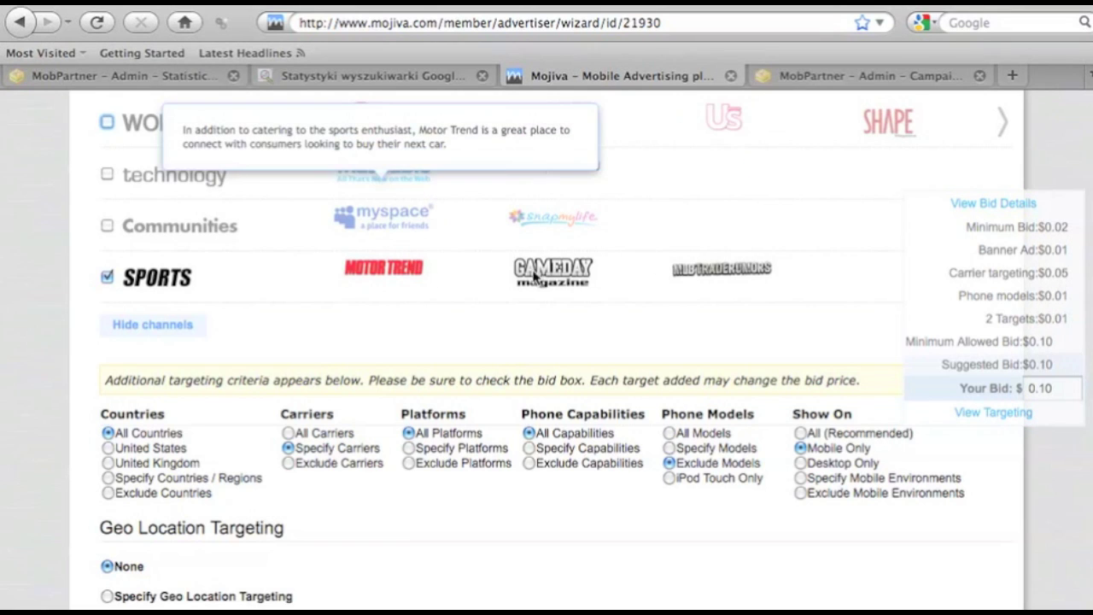
mouse_move(696, 279)
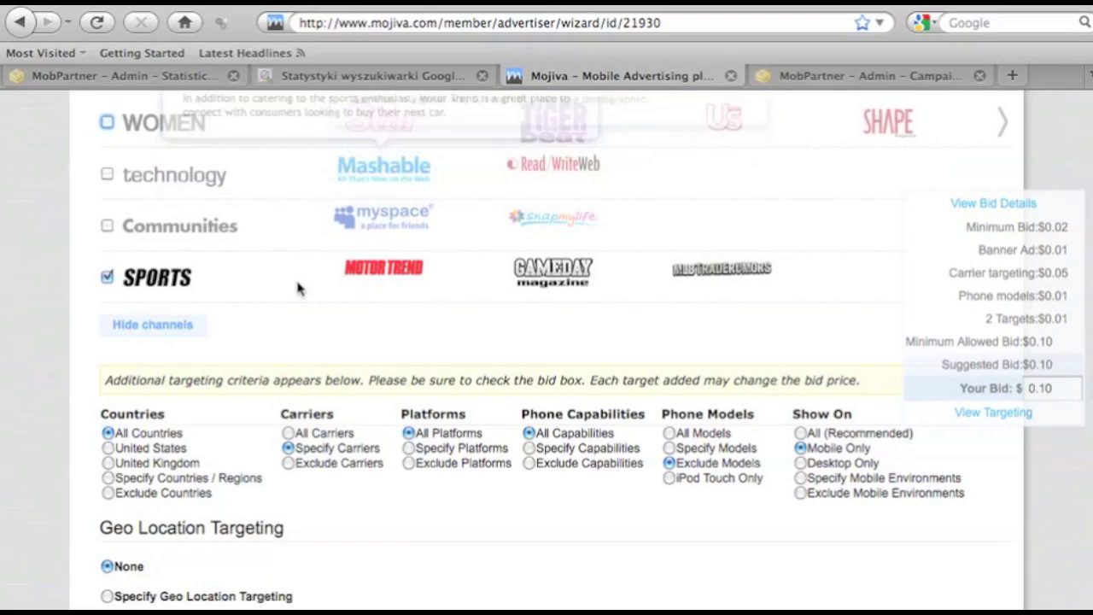
scroll(297, 289, "up", 5)
scroll(297, 288, "down", 4)
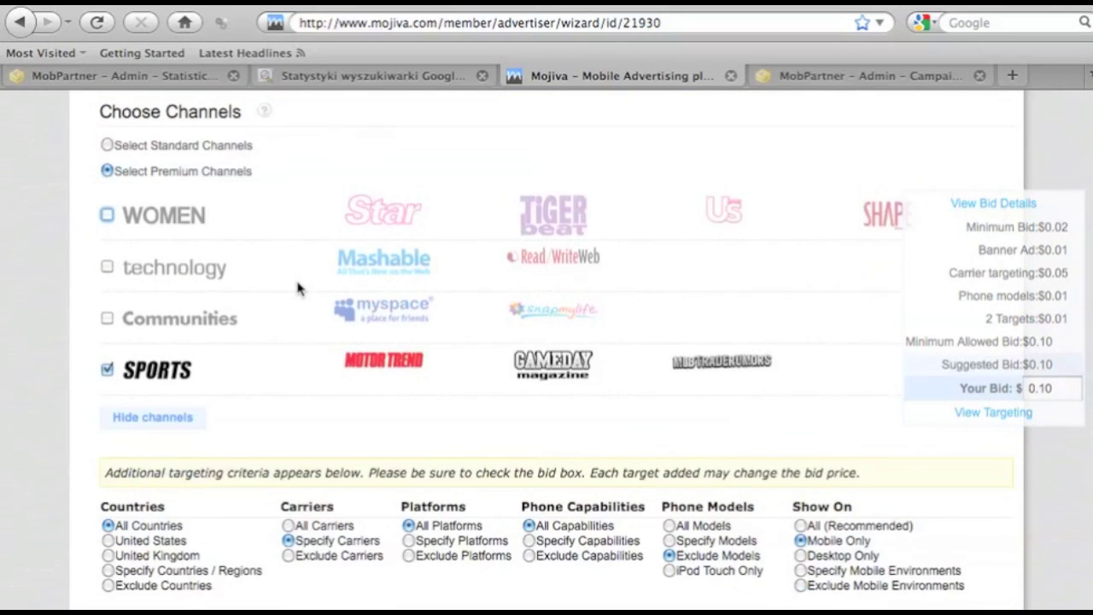
scroll(297, 288, "up", 8)
scroll(297, 288, "down", 4)
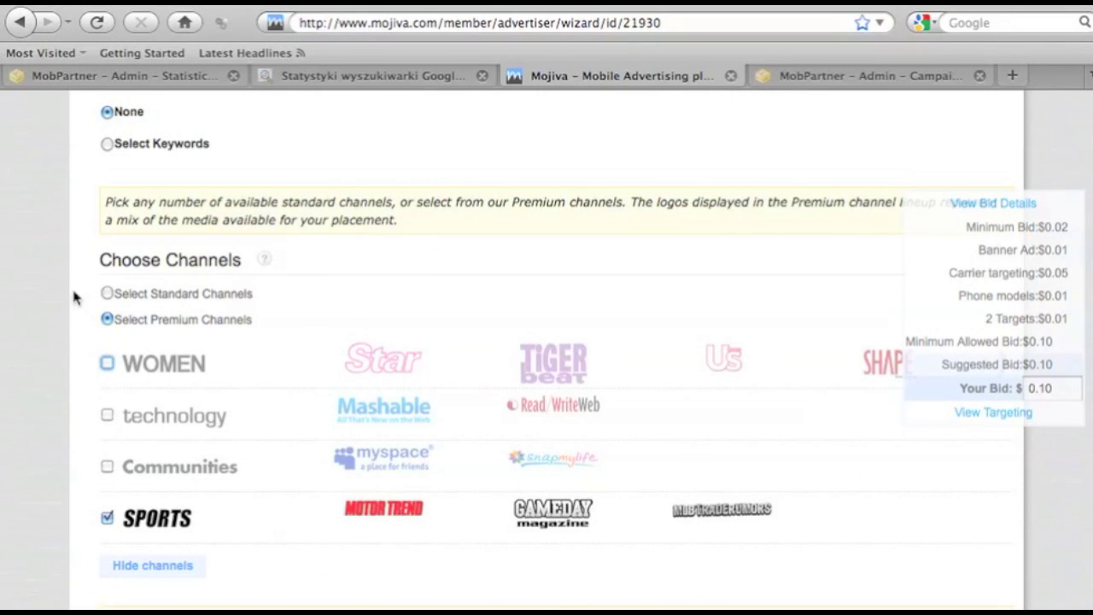
Set the daily budget of Cheat Meter Male Ad1 to $5 and confirm the ad
scroll(219, 346, "down", 9)
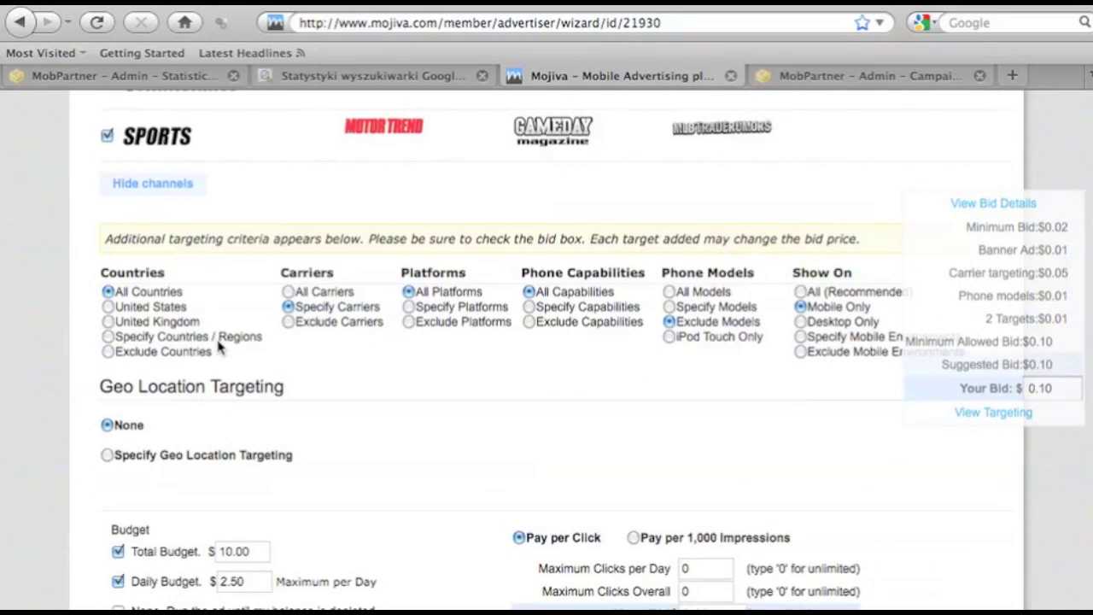
scroll(220, 346, "down", 4)
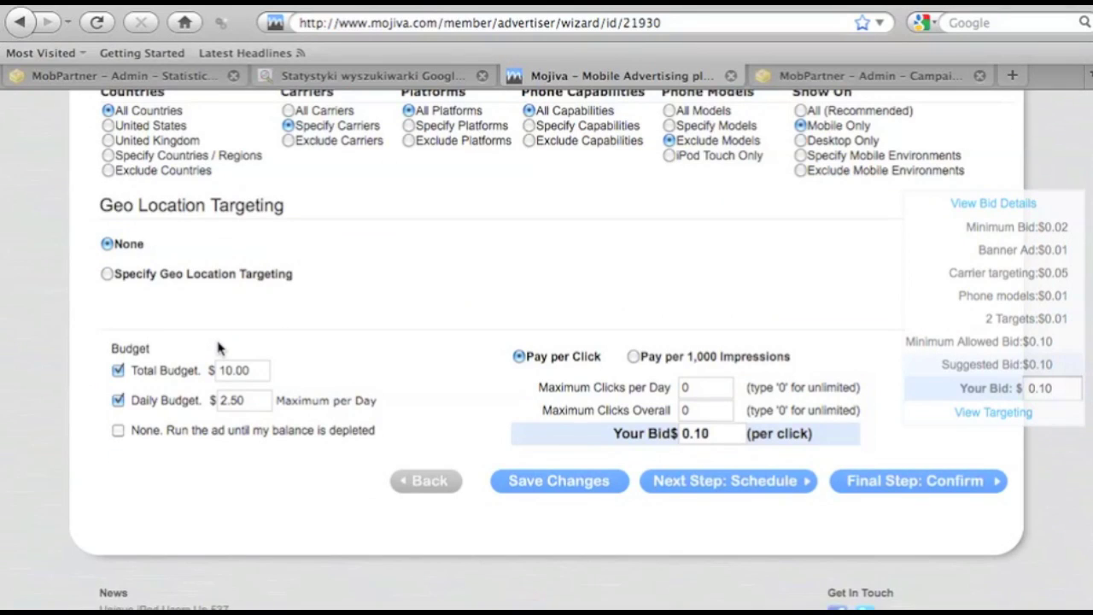
left_click_drag(246, 401, 174, 391)
type("5")
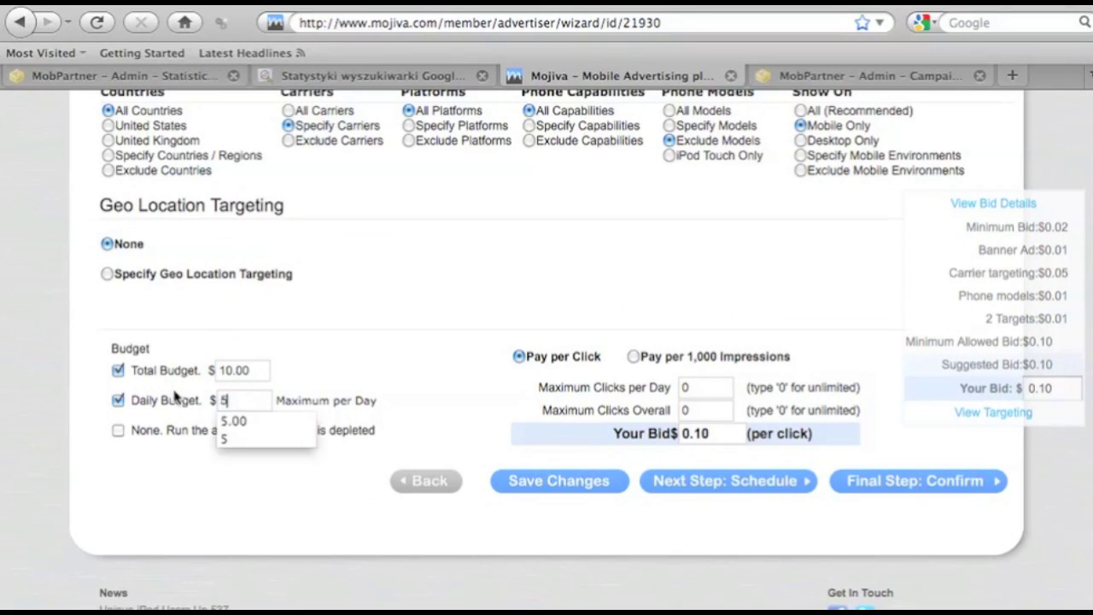
left_click(876, 481)
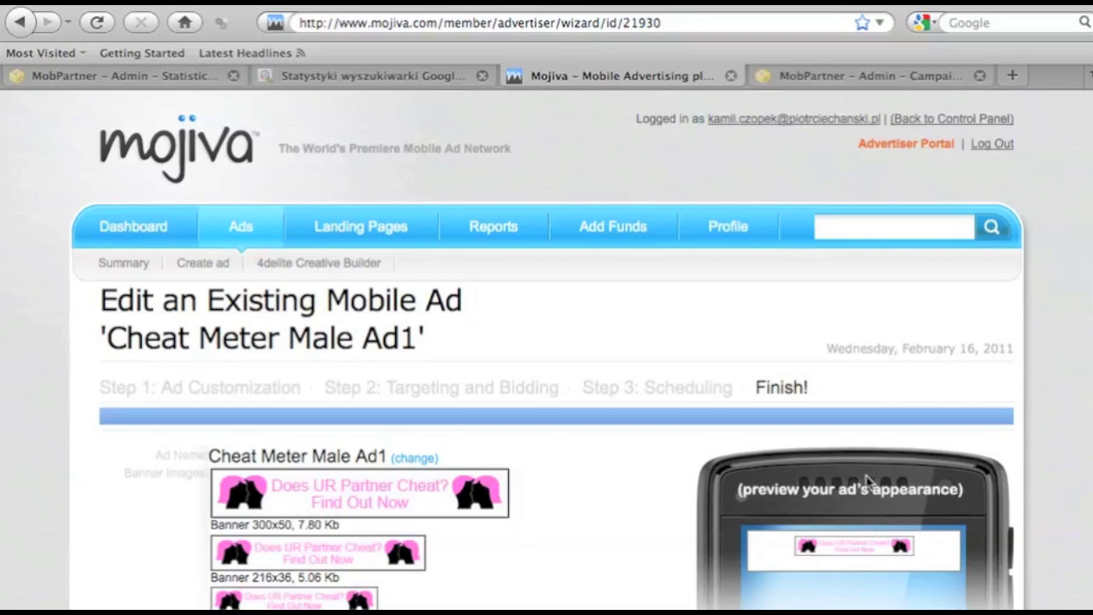
Return to the mobile ad list, copy Cheat Meter Female Ad2 under the name "Cheat Meter Male Ad2" and save it
scroll(864, 483, "down", 10)
scroll(864, 484, "down", 5)
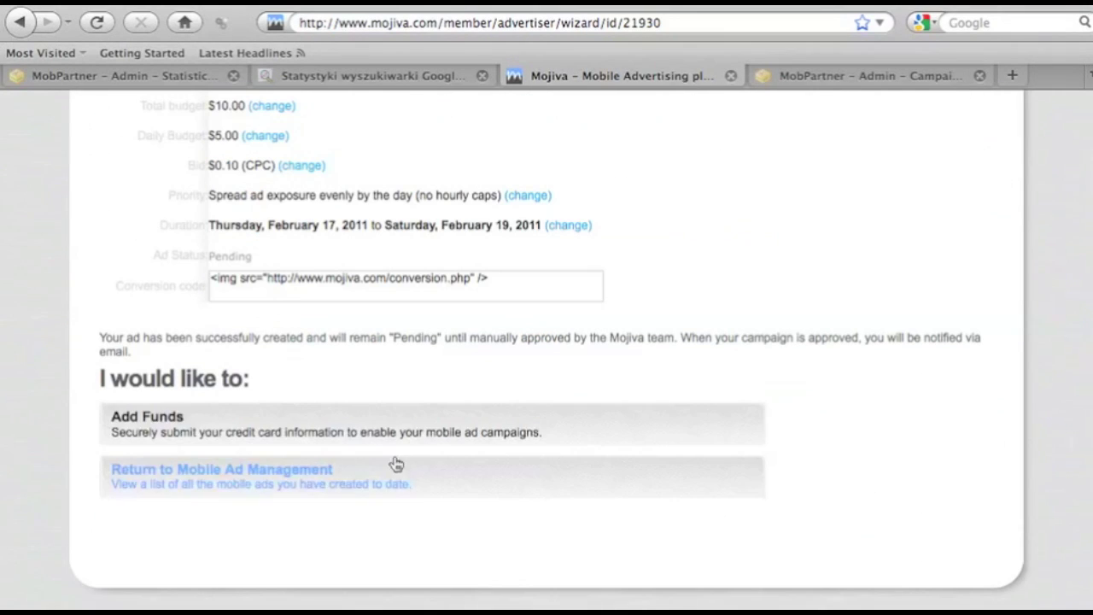
left_click(288, 469)
scroll(337, 452, "down", 5)
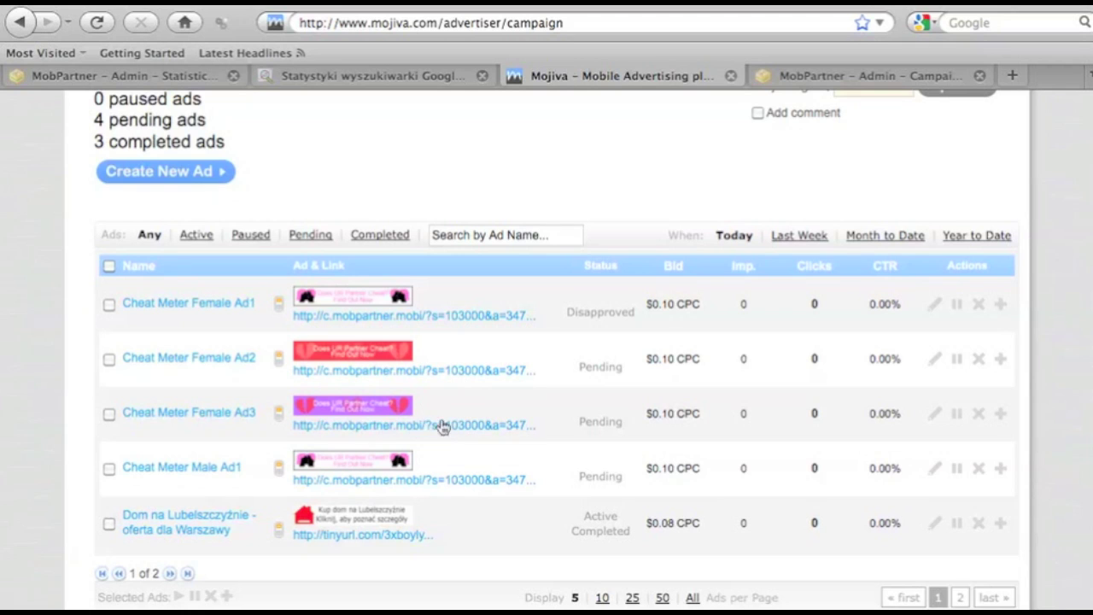
scroll(790, 381, "down", 1)
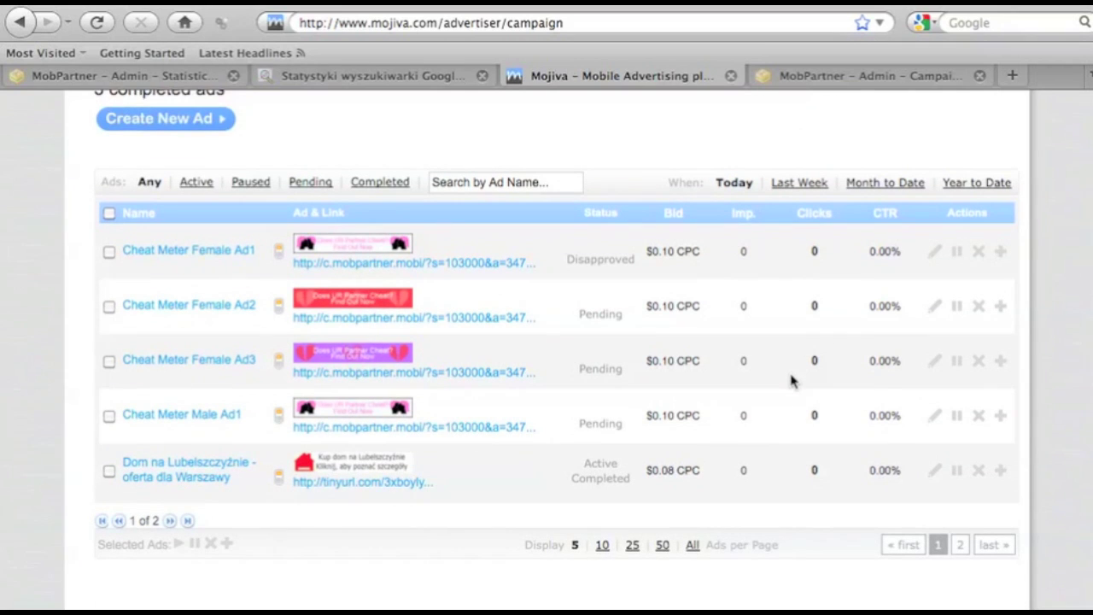
scroll(791, 382, "down", 4)
scroll(791, 382, "up", 8)
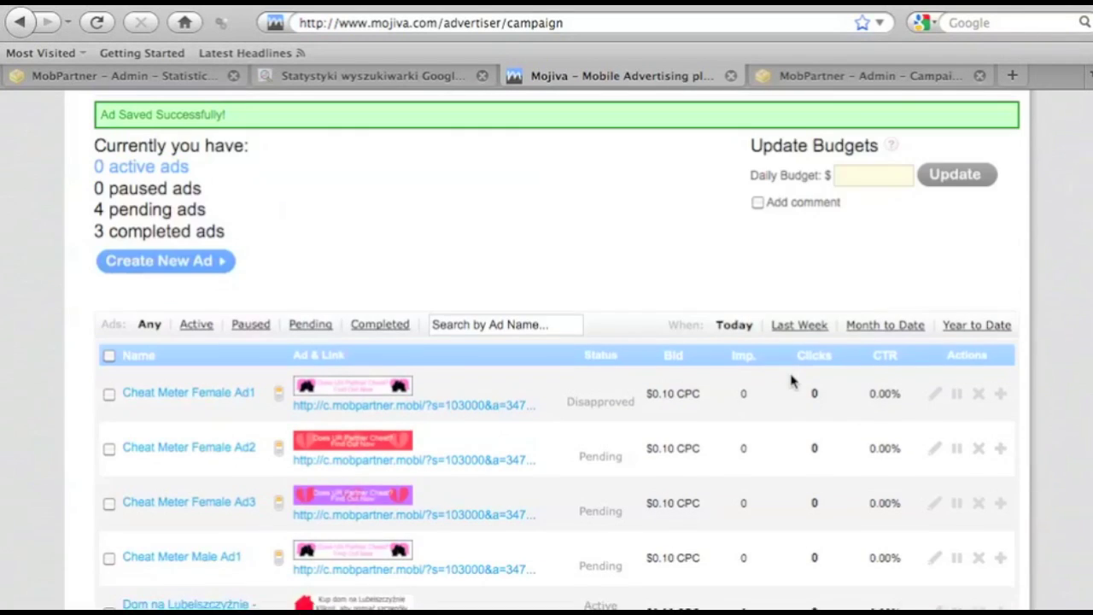
scroll(791, 382, "down", 5)
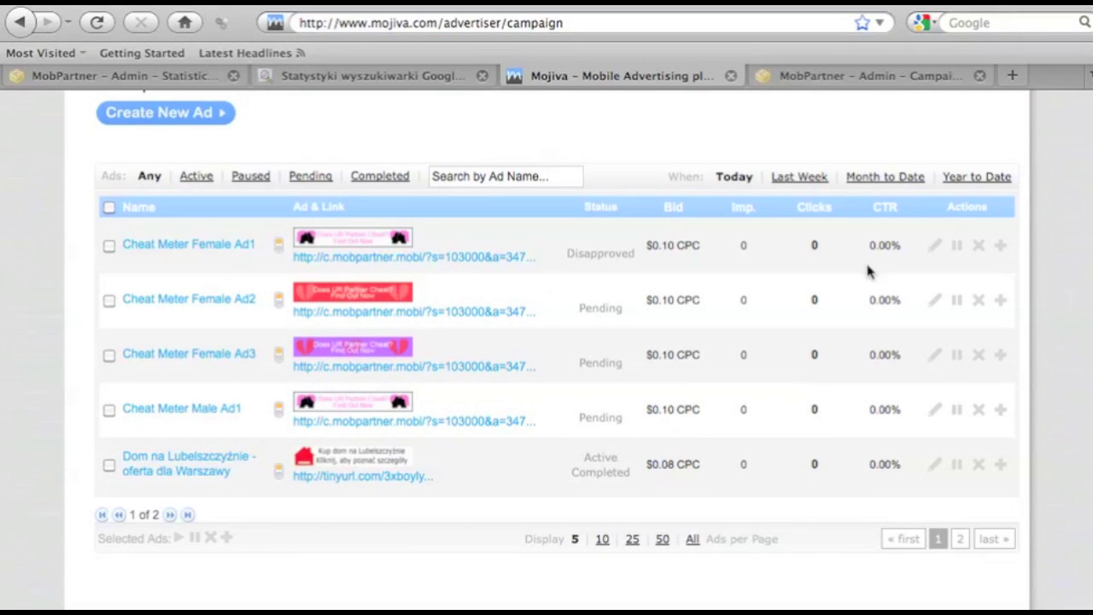
left_click(998, 301)
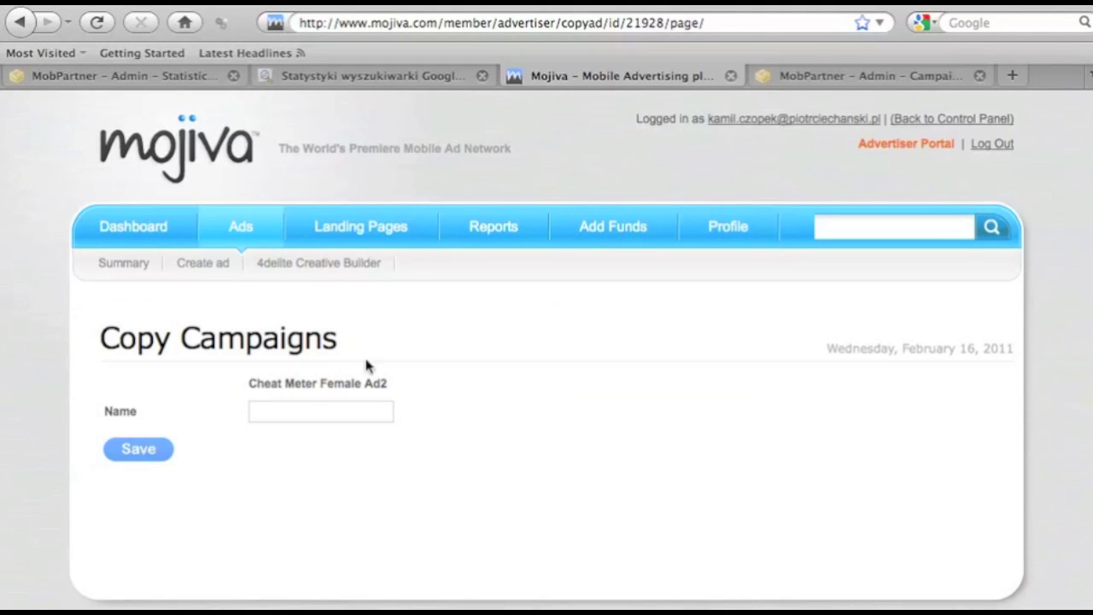
left_click(304, 413)
type("Cheat")
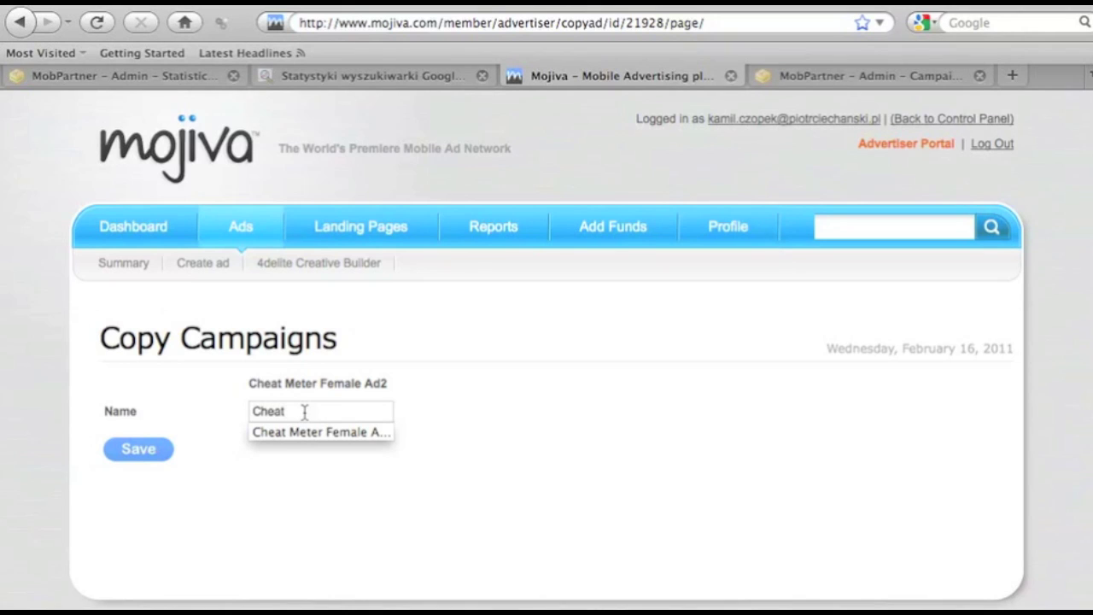
type(" Meter Male Ad2")
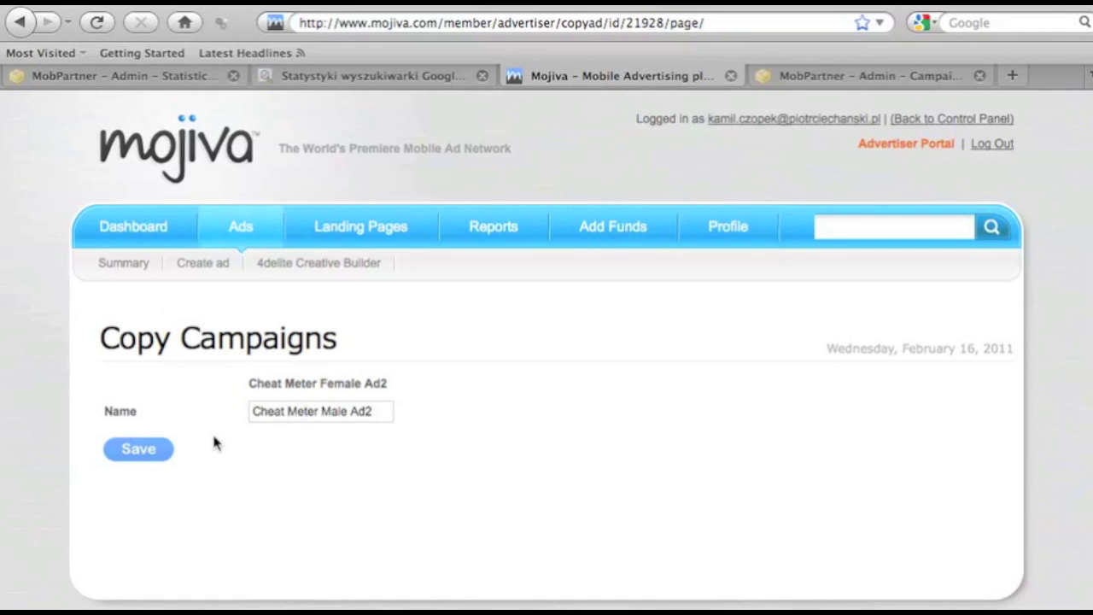
left_click(139, 449)
Change the end of the external landing page URL of Cheat Meter Male Ad2 to cheat-meter-male-ad2
scroll(402, 398, "down", 2)
scroll(404, 405, "down", 4)
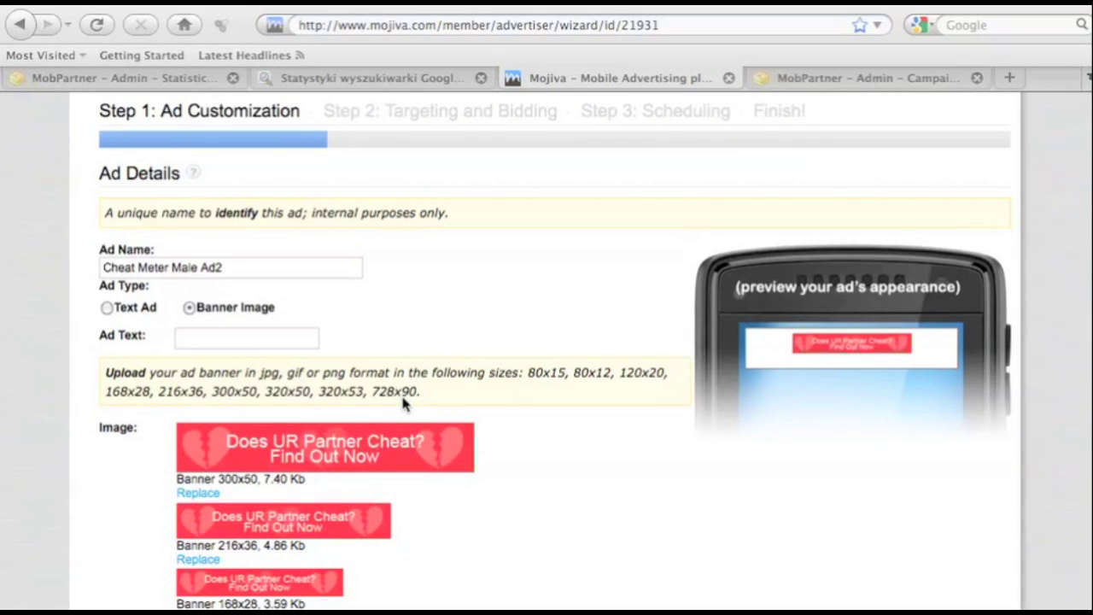
scroll(404, 404, "down", 3)
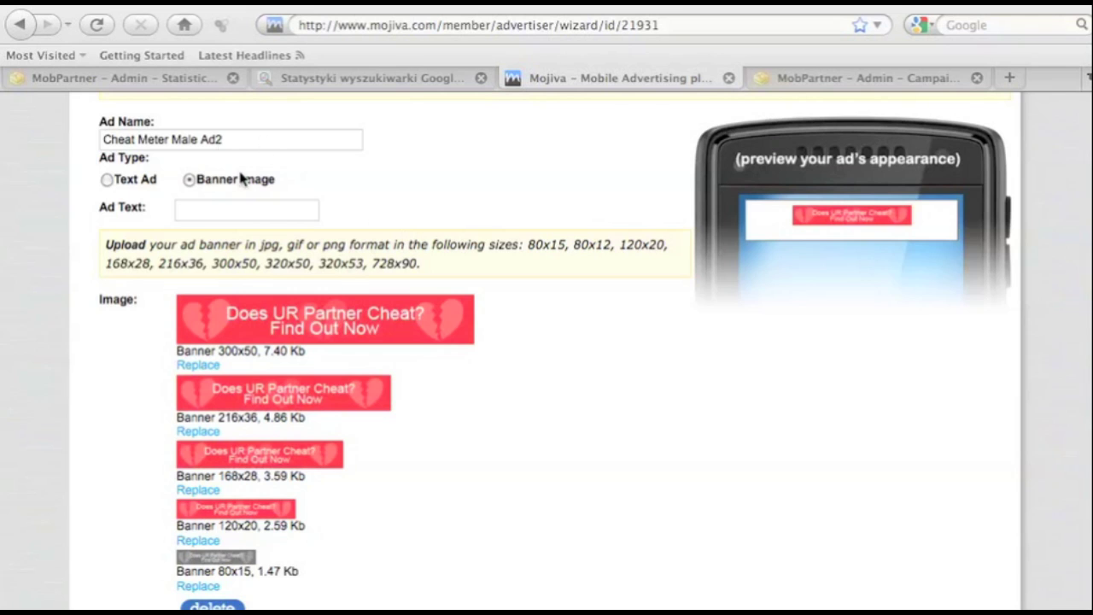
scroll(279, 340, "down", 3)
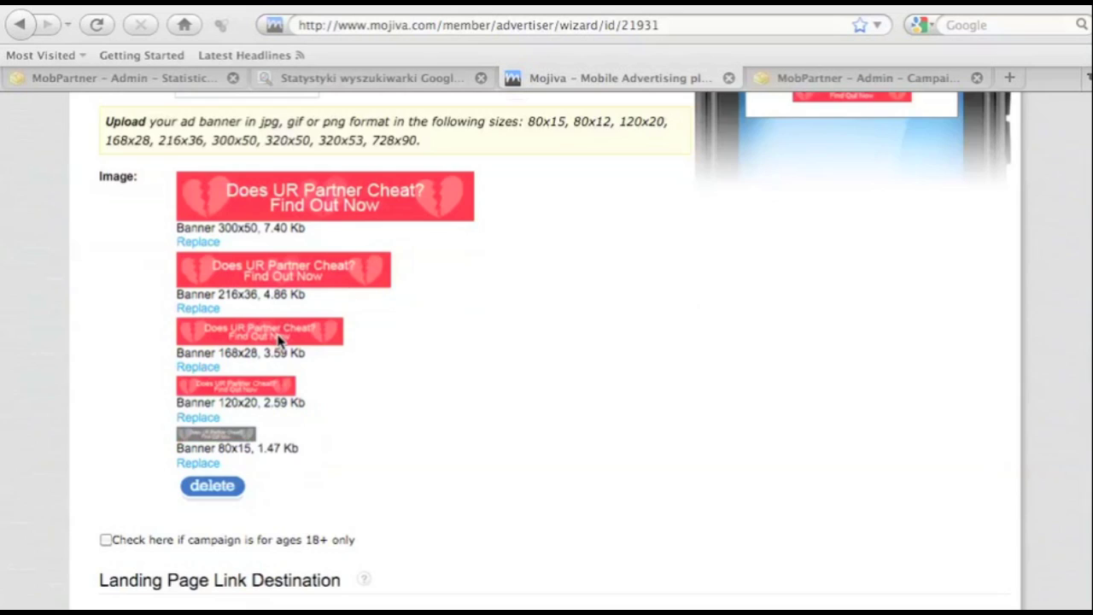
scroll(278, 340, "down", 2)
scroll(278, 342, "down", 5)
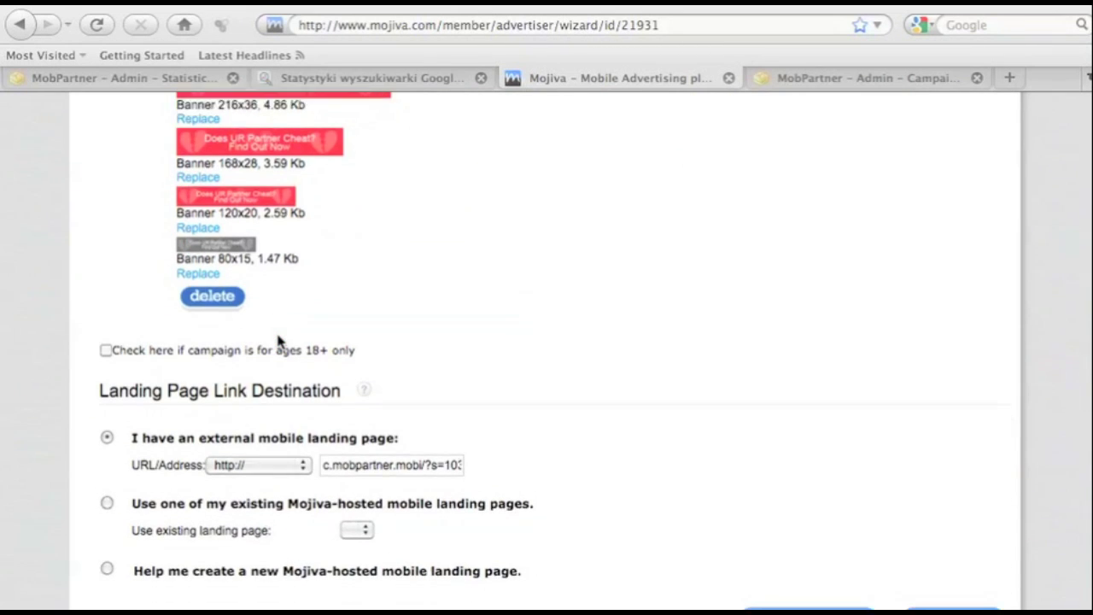
key("End")
key("BackSpace")
key("BackSpace")
key("BackSpace")
key("BackSpace")
key("BackSpace")
type("male")
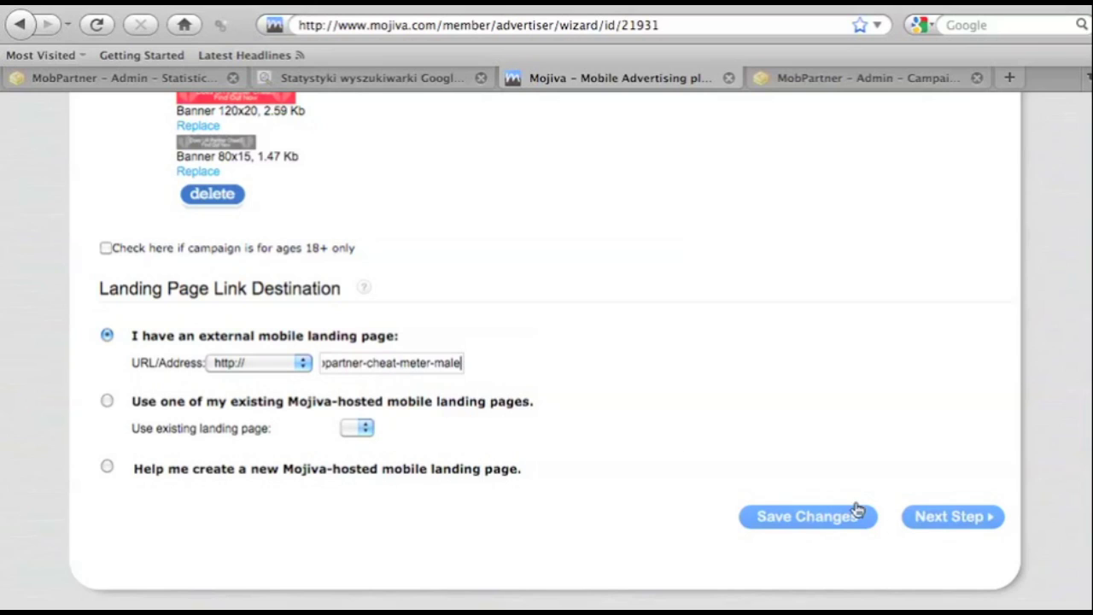
Proceed to targeting and change the premium channel of Cheat Meter Male Ad2 from Women to Sports
left_click(935, 521)
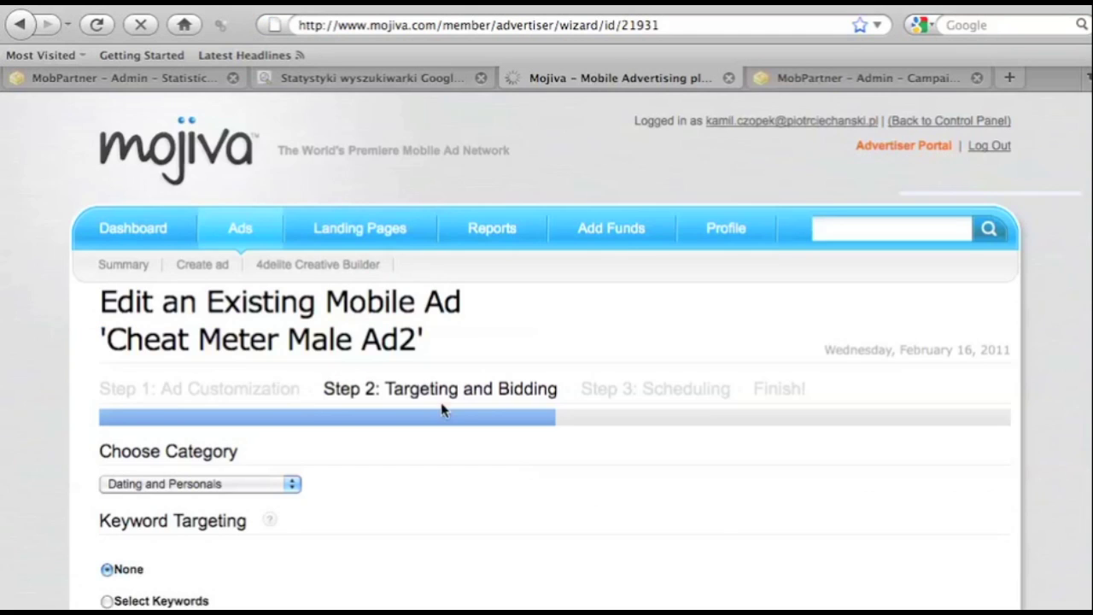
scroll(444, 407, "down", 10)
left_click(107, 412)
left_click(106, 259)
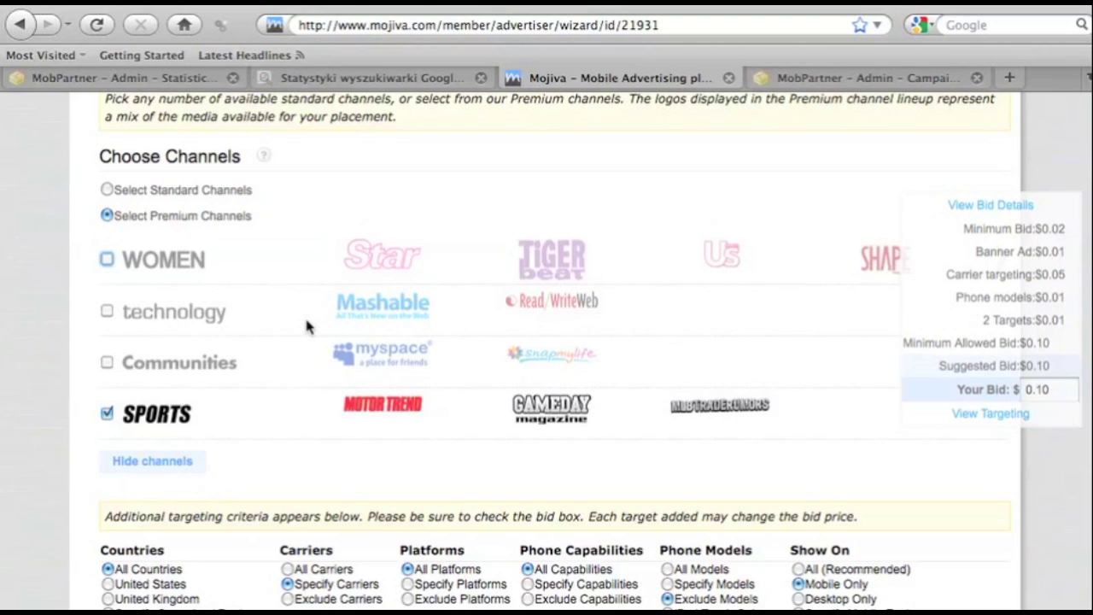
scroll(307, 326, "up", 8)
Set the daily budget of Cheat Meter Male Ad2 to $5 and confirm the ad
scroll(306, 322, "down", 10)
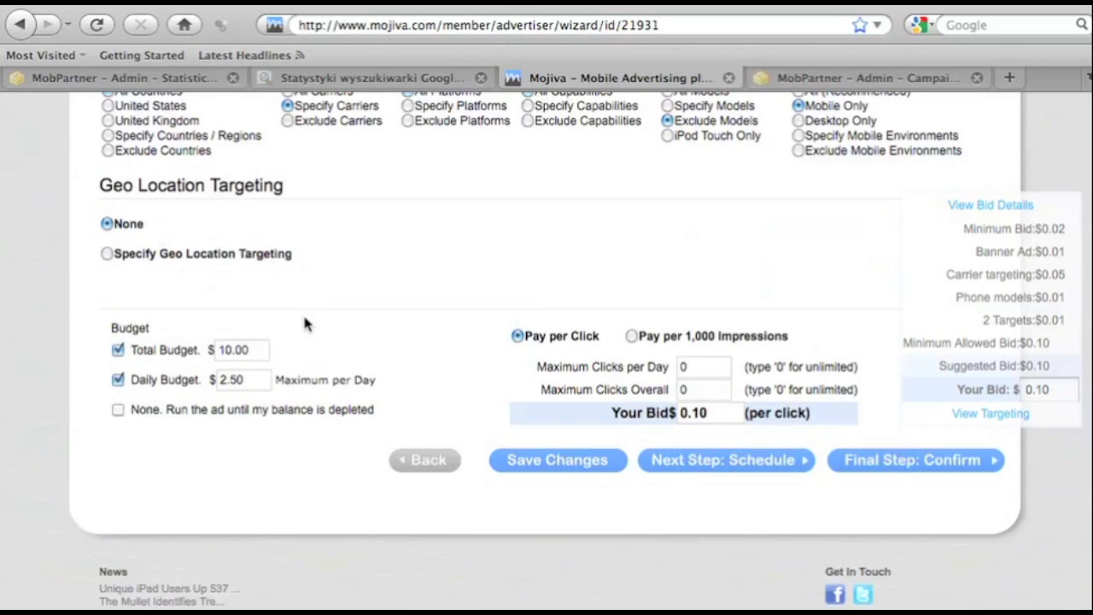
double_click(252, 379)
type("5")
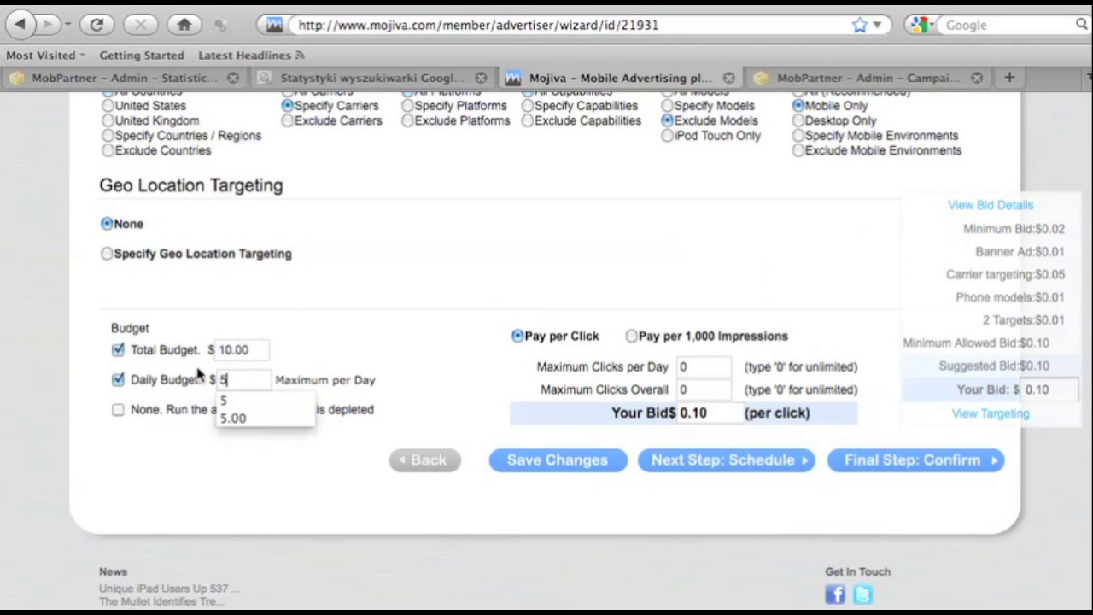
left_click(877, 468)
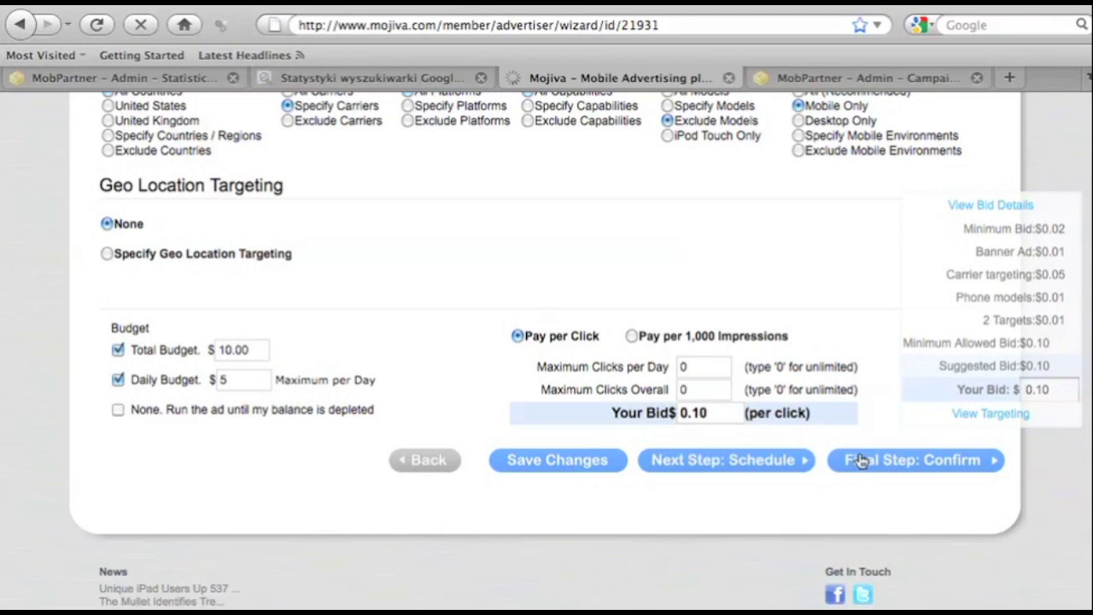
Return to the mobile ad list, copy Cheat Meter Female Ad3 under the name "Cheat Meter Male Ad3" and save it
scroll(775, 430, "down", 10)
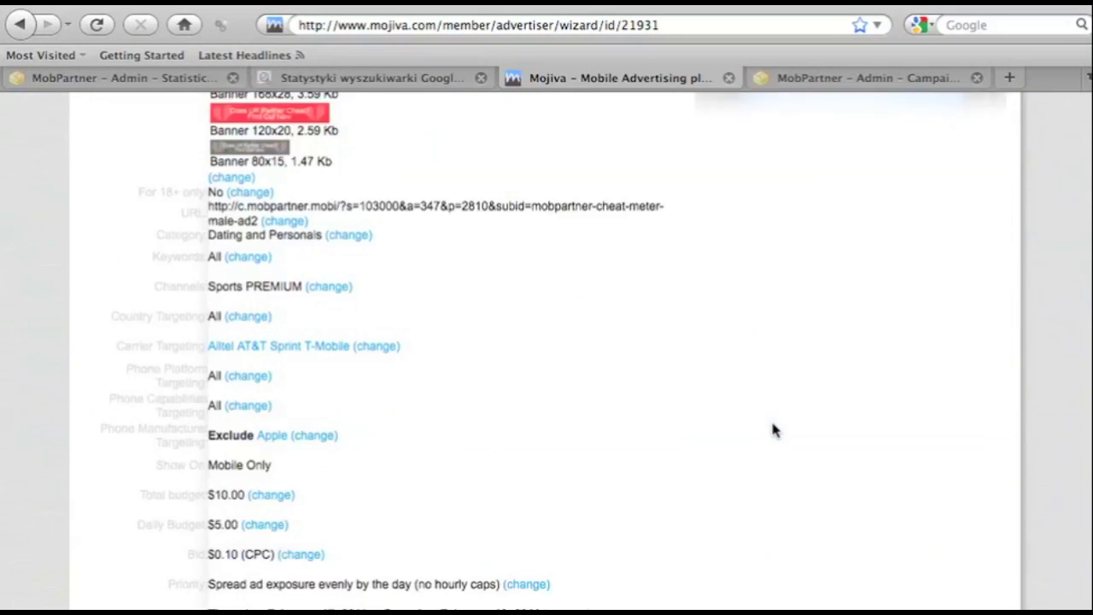
left_click(334, 523)
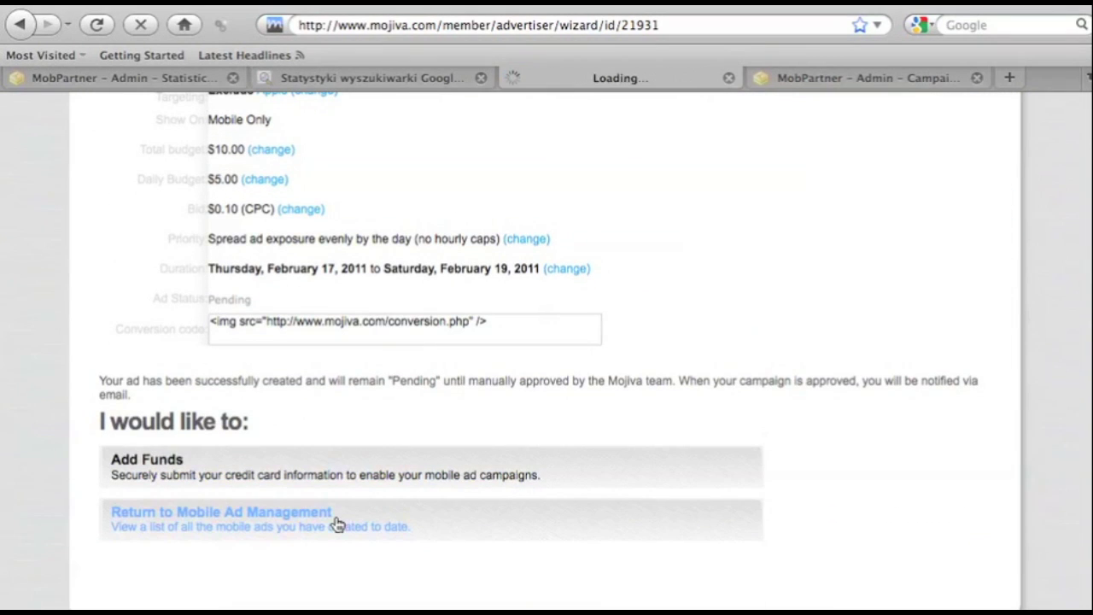
scroll(781, 381, "down", 5)
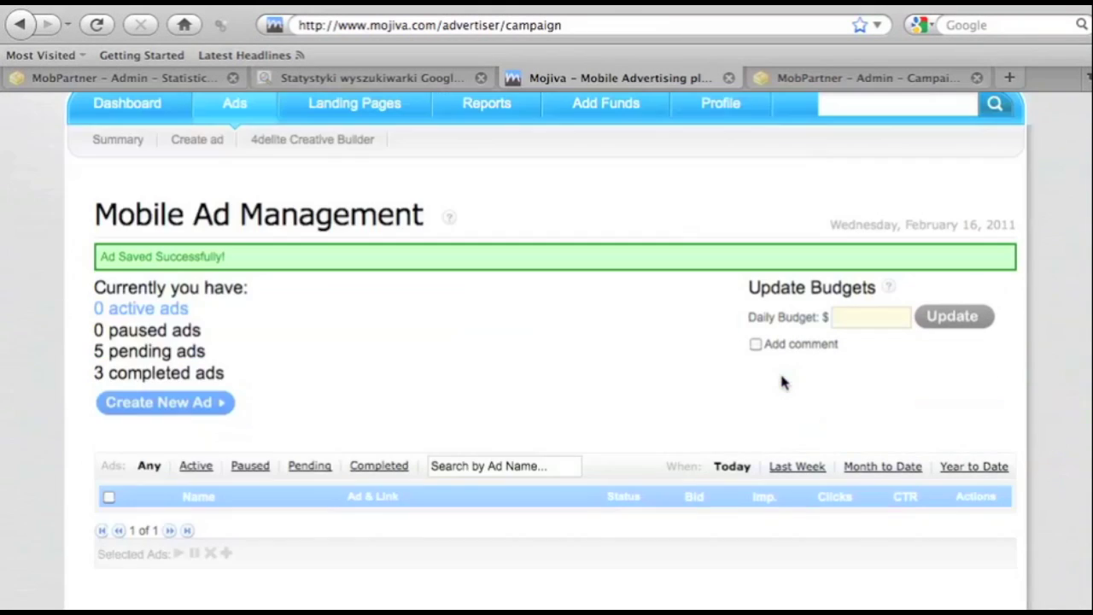
scroll(781, 379, "down", 3)
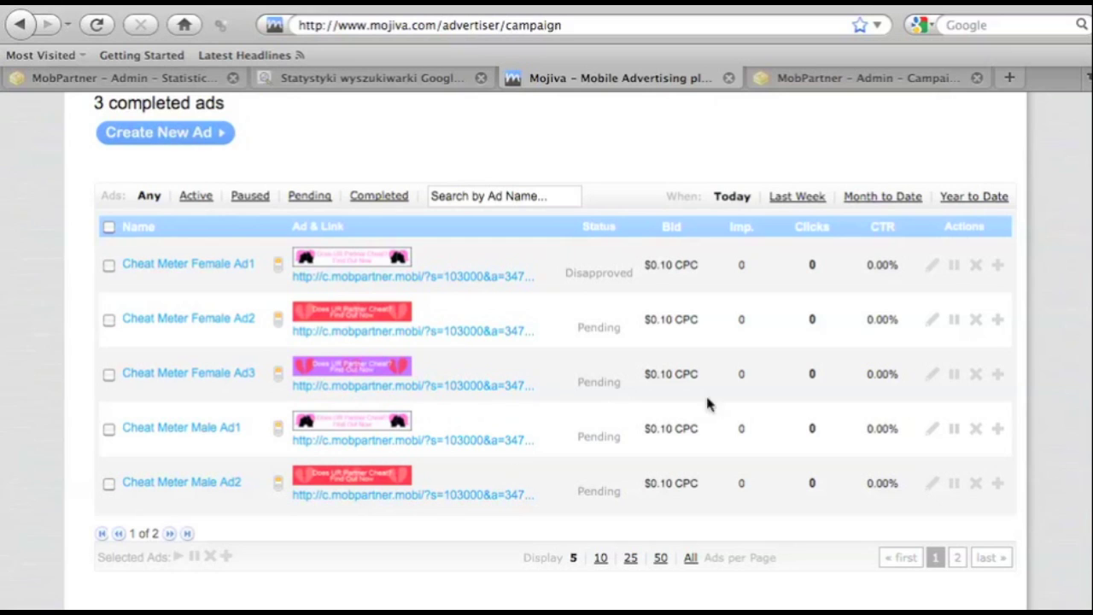
left_click(998, 375)
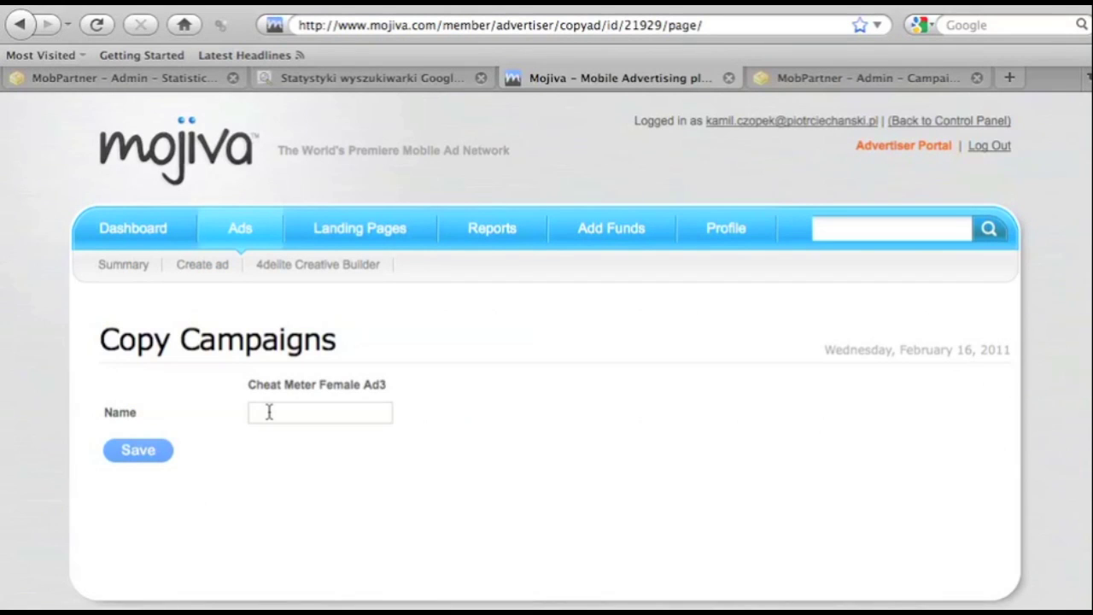
left_click(269, 412)
type("Cheat Meter Male Ad3")
left_click(145, 453)
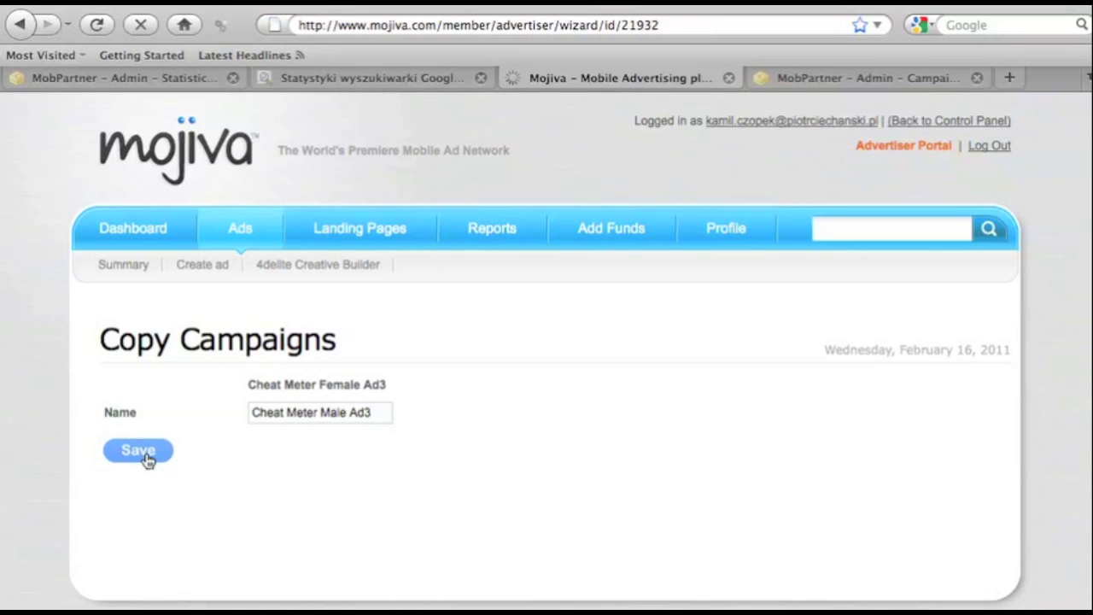
Change the end of the external landing page URL of Cheat Meter Male Ad3 to cheat-meter-male-ad3
scroll(219, 459, "down", 15)
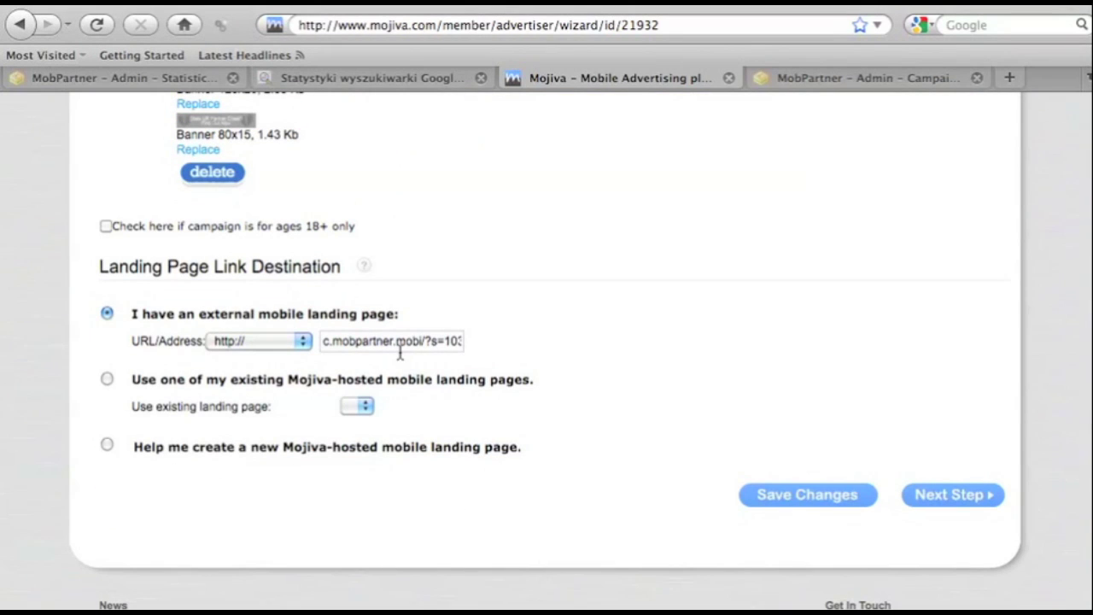
left_click(399, 351)
key("Down")
key("Return")
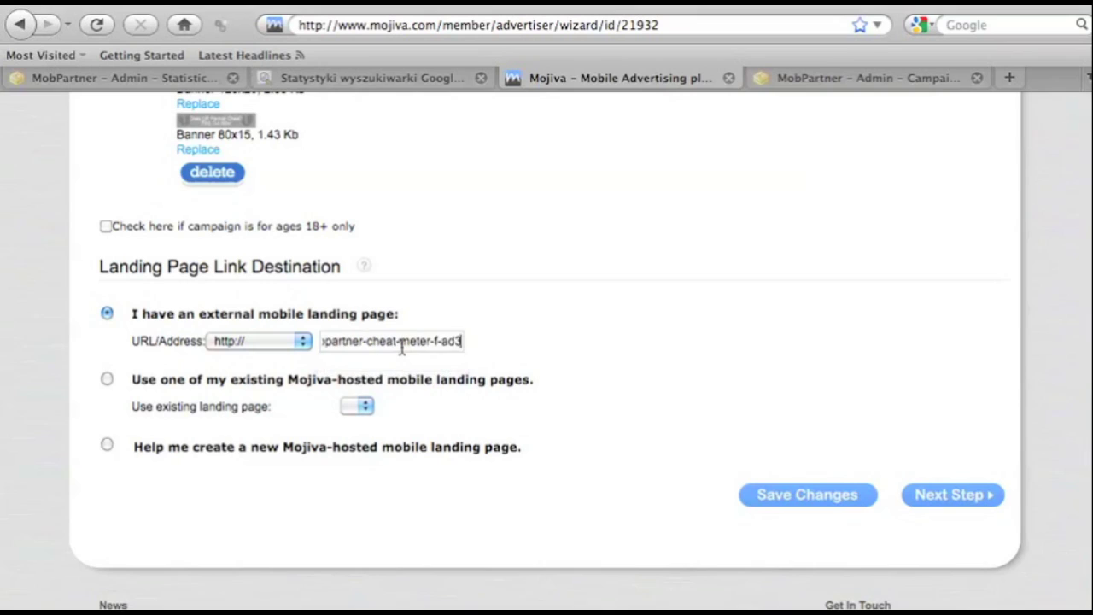
key("BackSpace")
key("BackSpace")
key("BackSpace")
key("BackSpace")
key("BackSpace")
type("male")
Proceed to targeting and change the premium channel of Cheat Meter Male Ad3 from Women to Sports
left_click(965, 502)
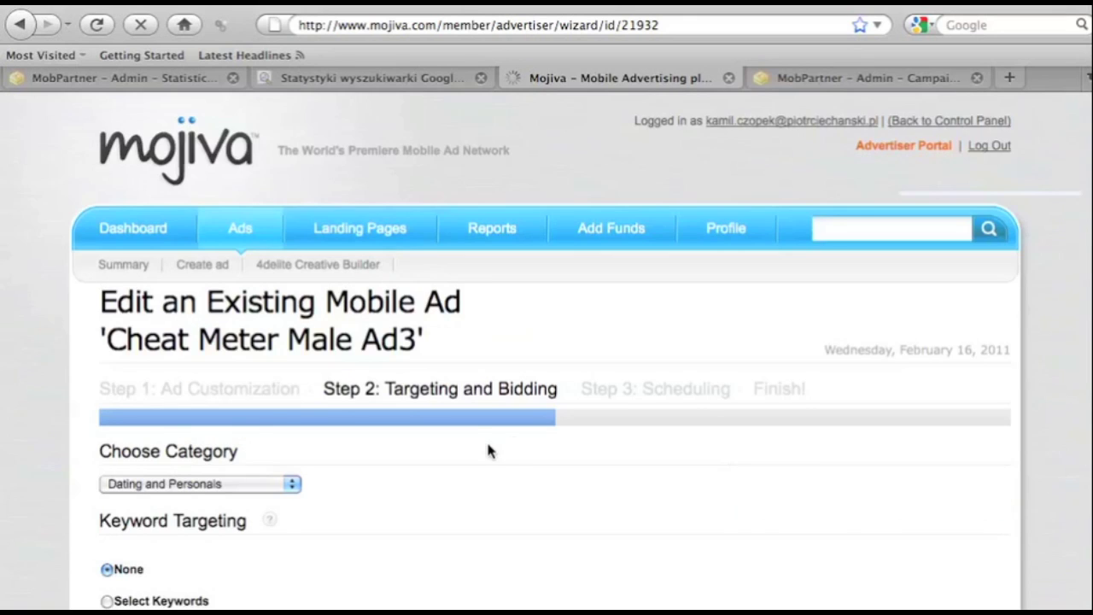
scroll(485, 440, "down", 5)
scroll(462, 450, "down", 8)
left_click(107, 141)
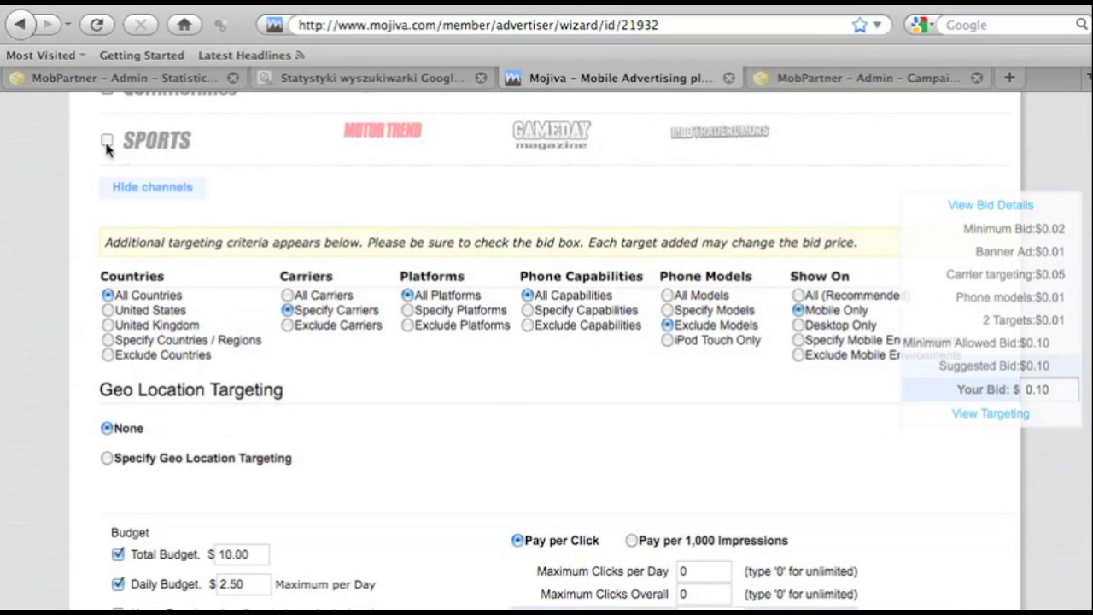
scroll(500, 304, "up", 3)
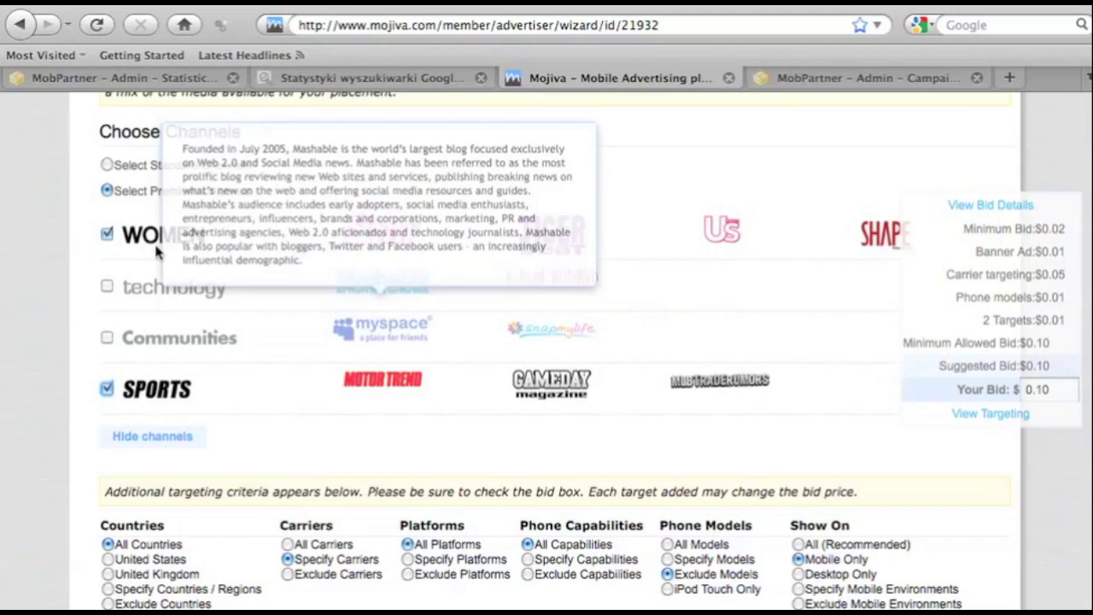
left_click(106, 234)
Set the daily budget of Cheat Meter Male Ad3 to $5 and confirm the ad
scroll(954, 526, "down", 10)
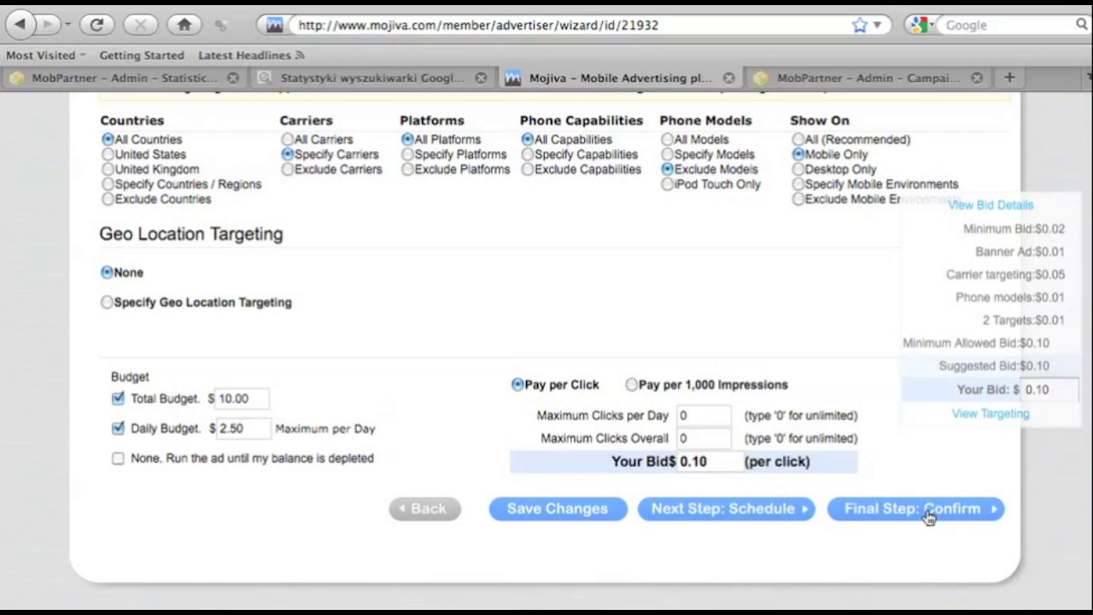
left_click_drag(255, 427, 152, 419)
type("5")
left_click(931, 514)
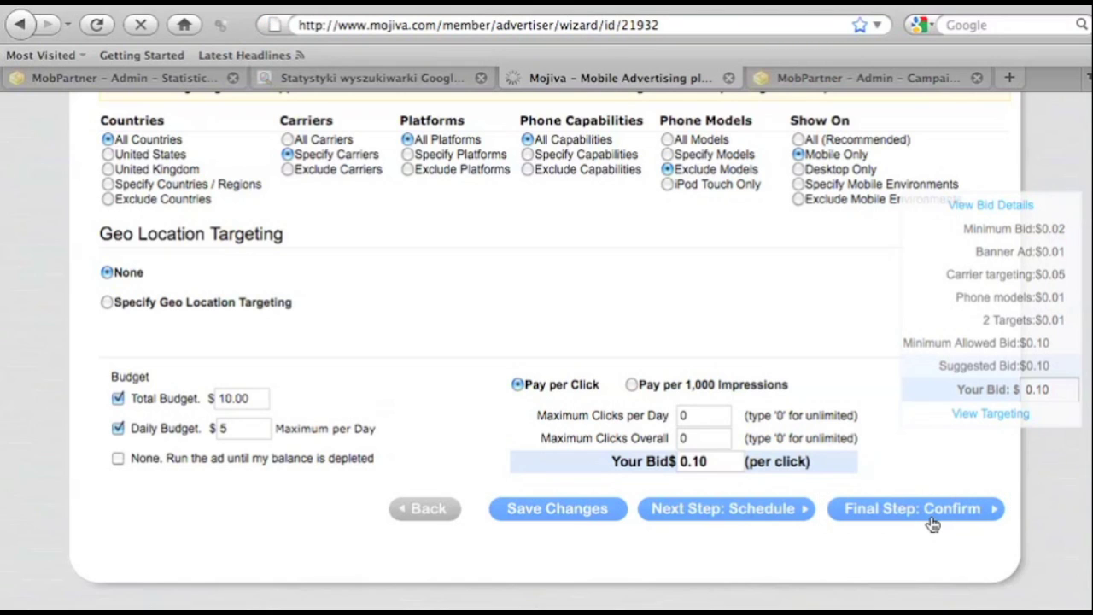
Review the settings summary of Cheat Meter Male Ad3 and return to the list of all mobile ads
scroll(620, 444, "down", 10)
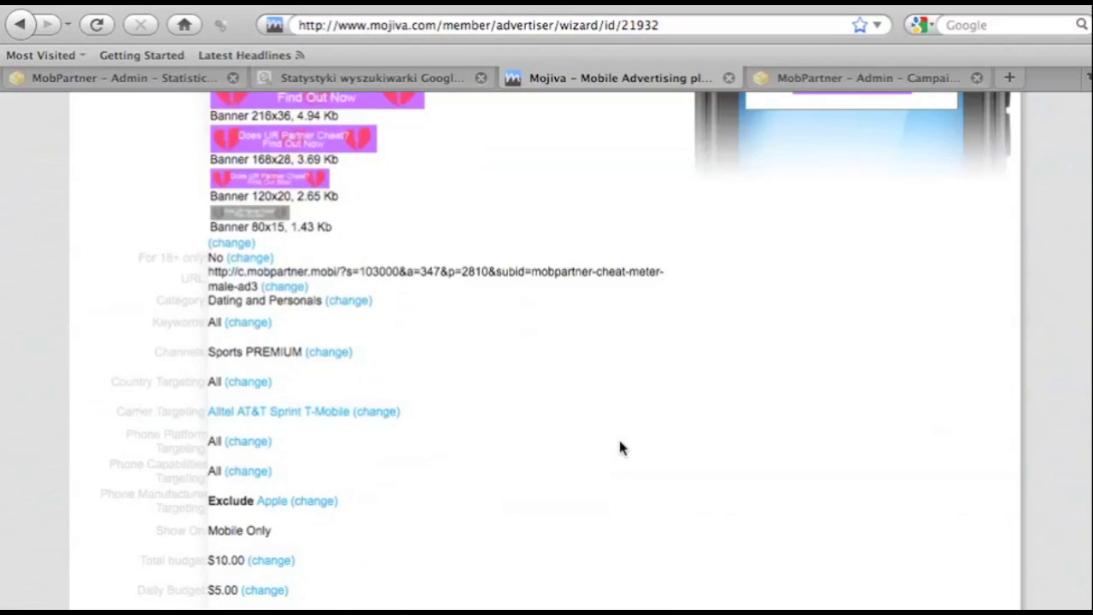
scroll(555, 452, "down", 3)
left_click(203, 322)
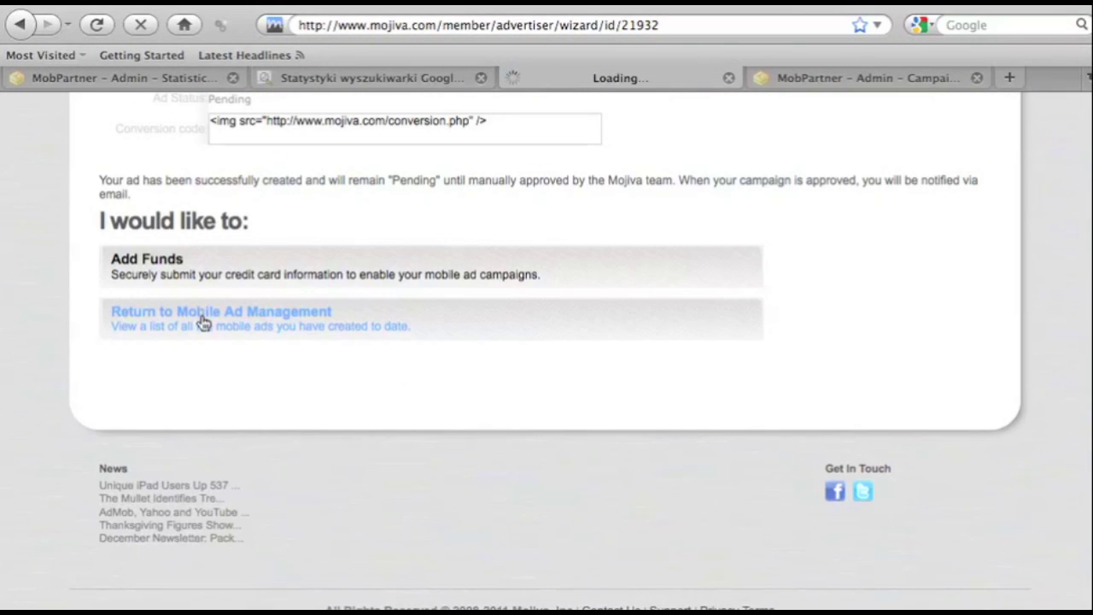
scroll(398, 342, "down", 5)
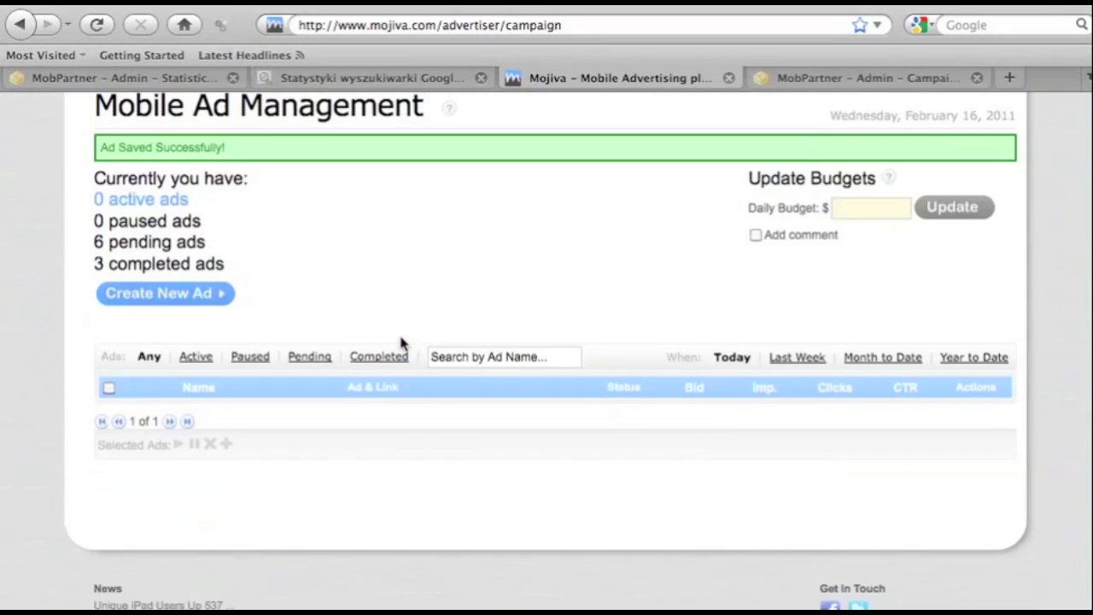
scroll(512, 376, "down", 3)
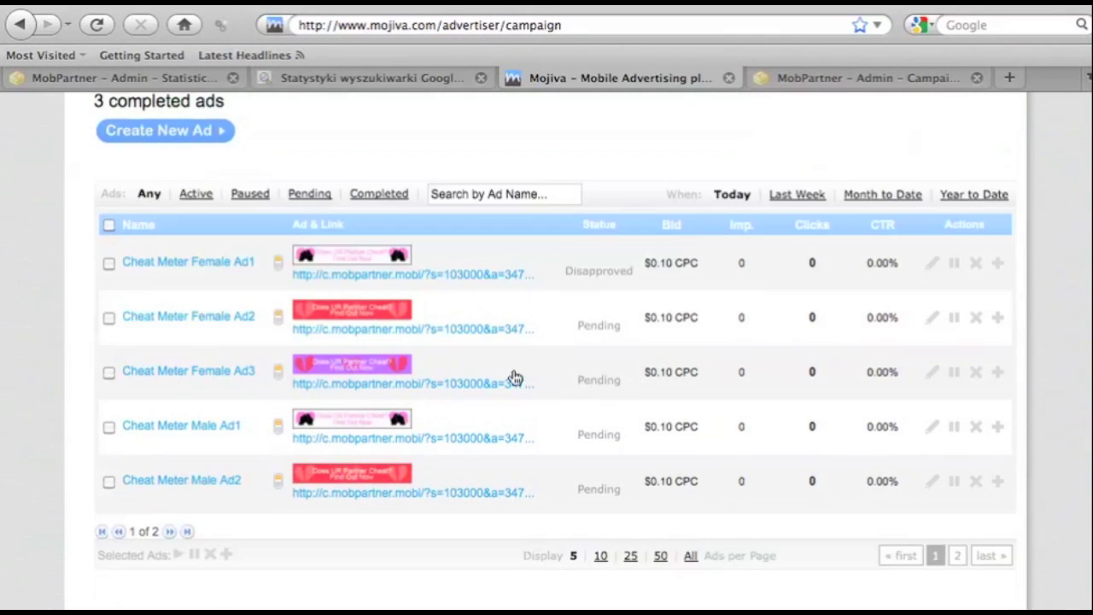
Copy the Cheat Meter Female Ad1 campaign and save the copy under the name Cheat Meter Male Ad4
scroll(431, 431, "down", 2)
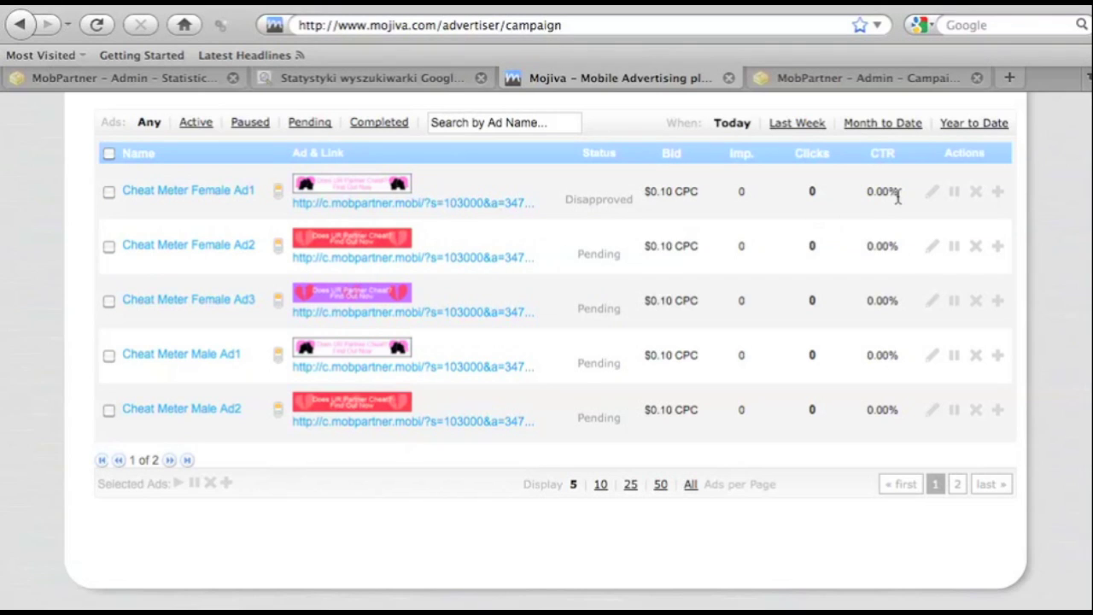
left_click(997, 193)
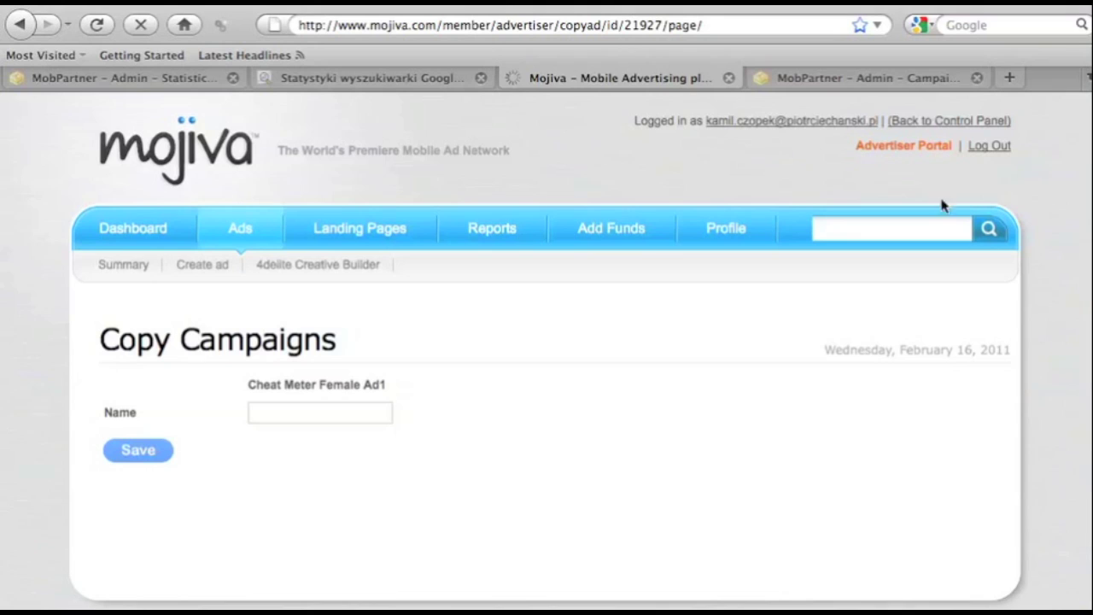
left_click(328, 413)
type("Ch")
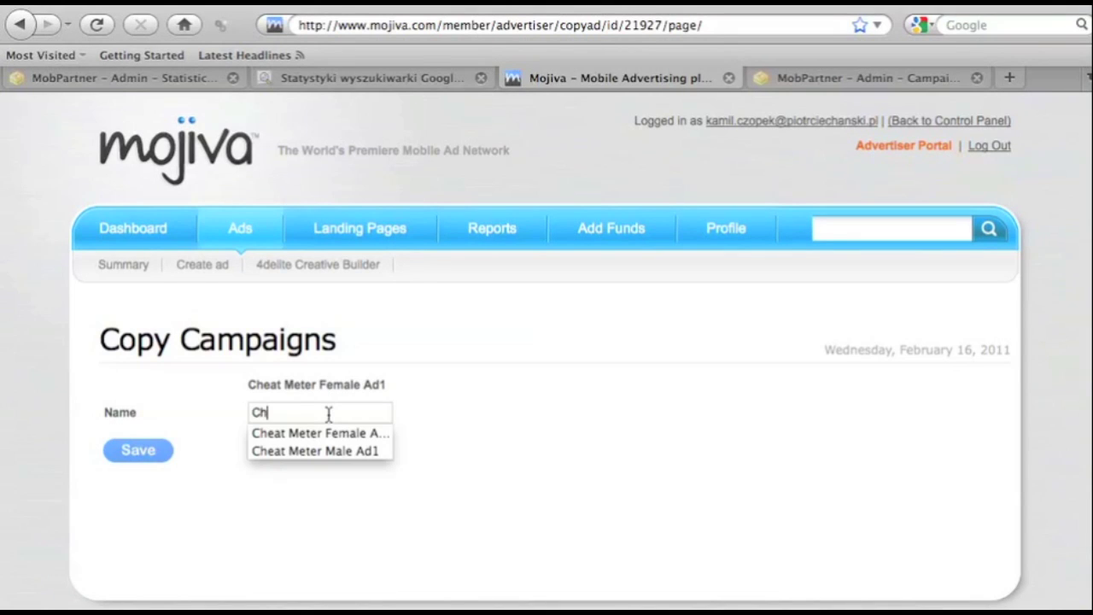
type("eat Meter Ma")
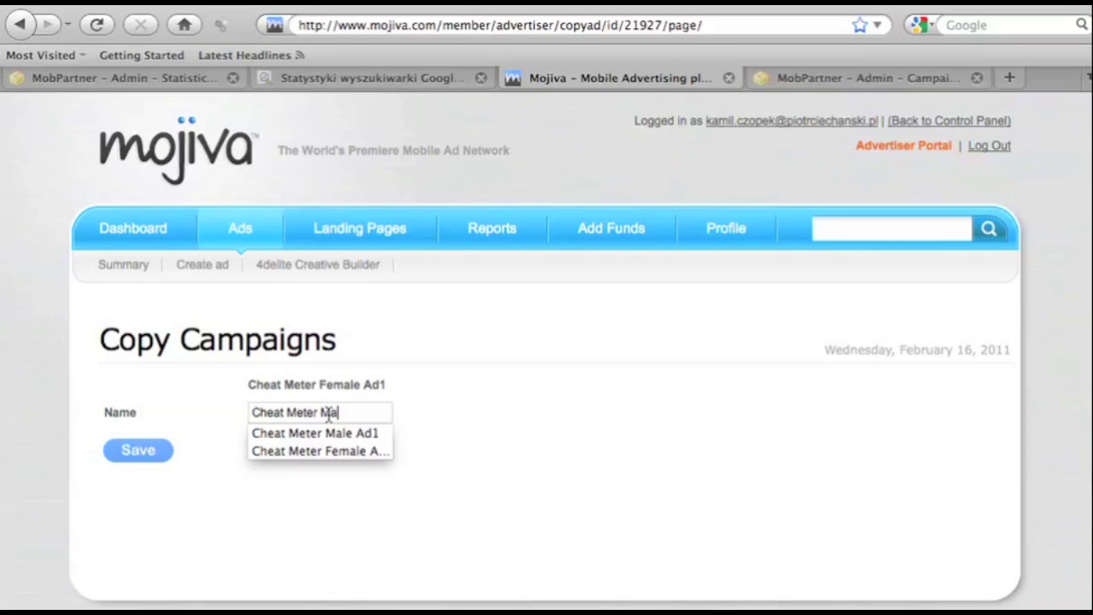
type("le Ad4")
left_click(152, 452)
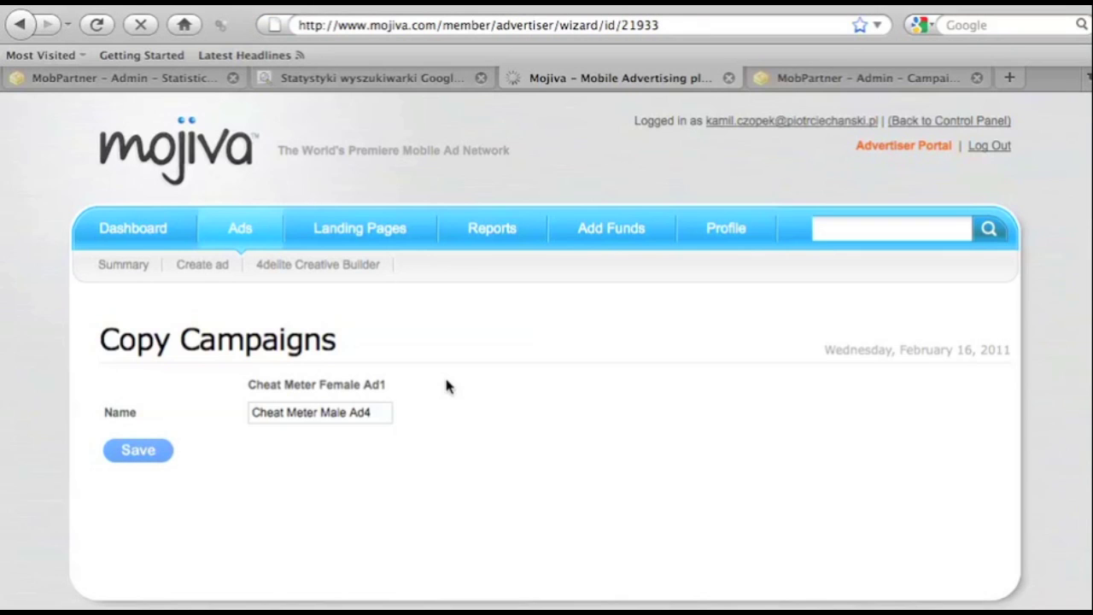
Go to the external landing page URL in the ad customization of Cheat Meter Male Ad4
scroll(446, 386, "down", 8)
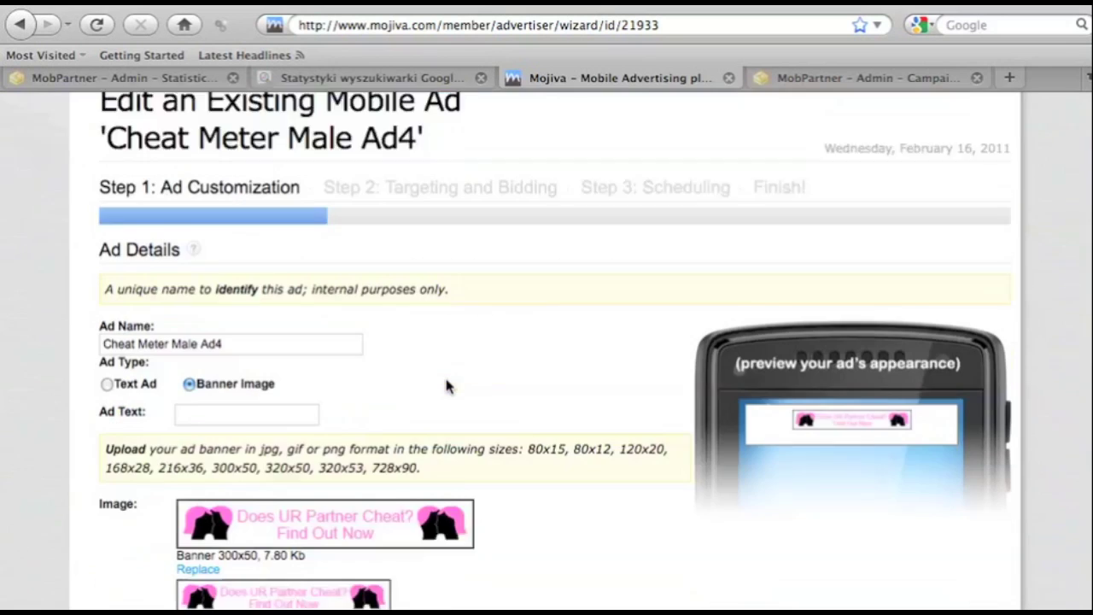
scroll(446, 386, "down", 10)
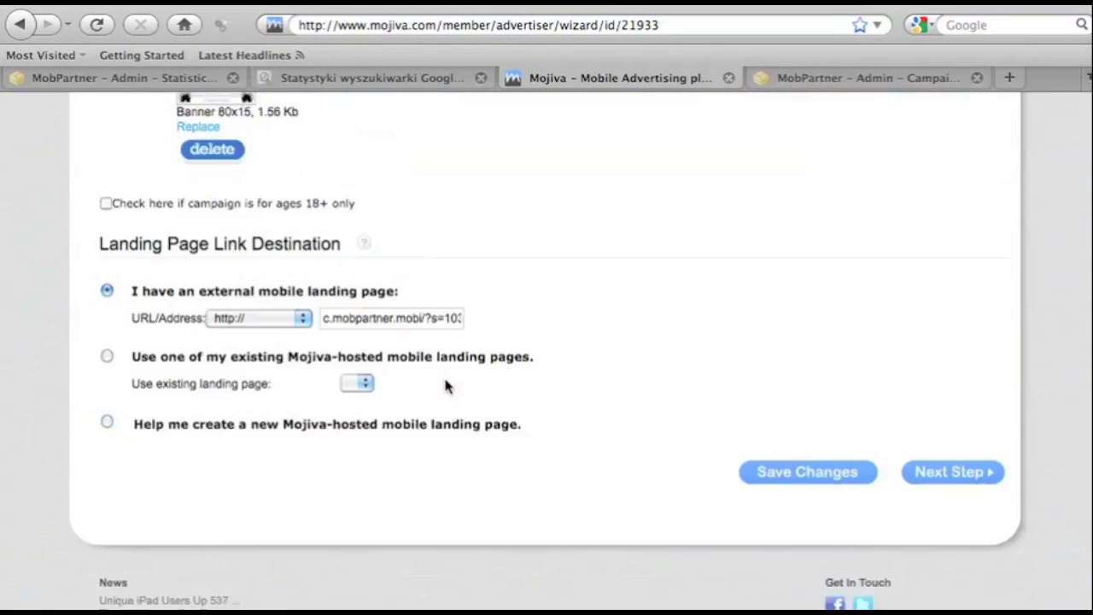